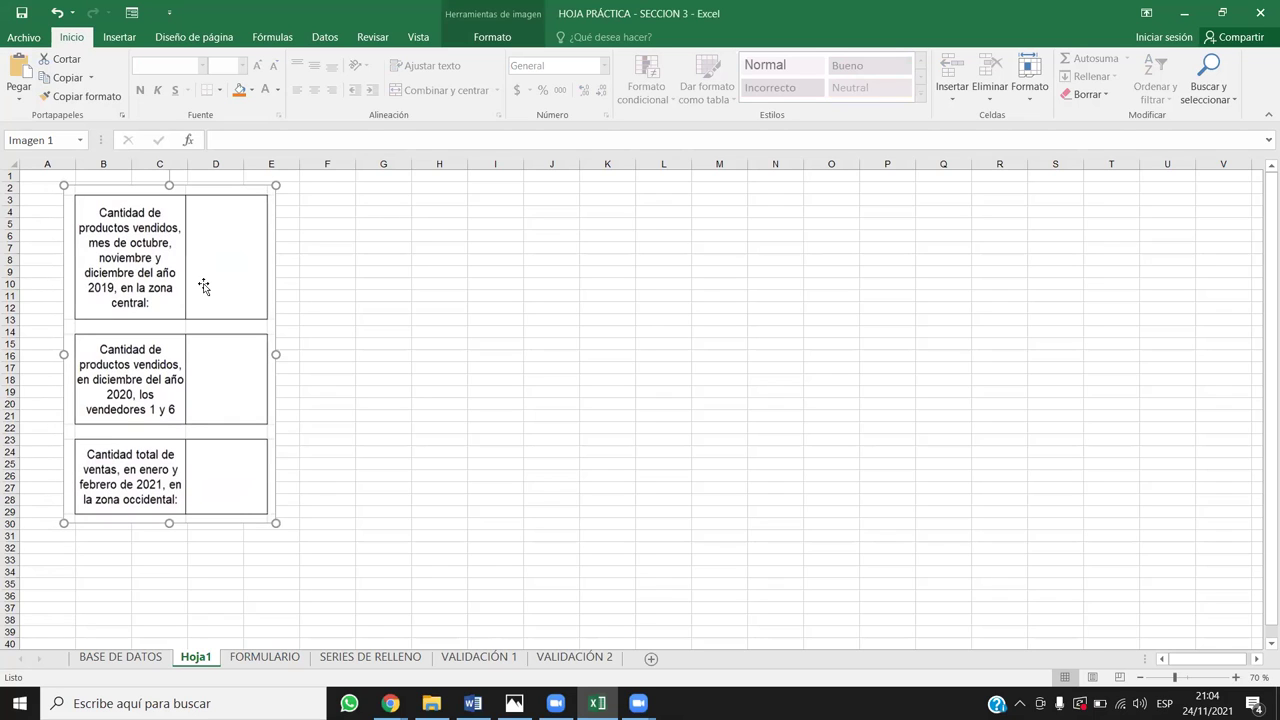
Review the three sales questions in the Hoja1 picture and the matching records on the BASE DE DATOS sheet
left_click(376, 356)
left_click(185, 286)
left_click(350, 237)
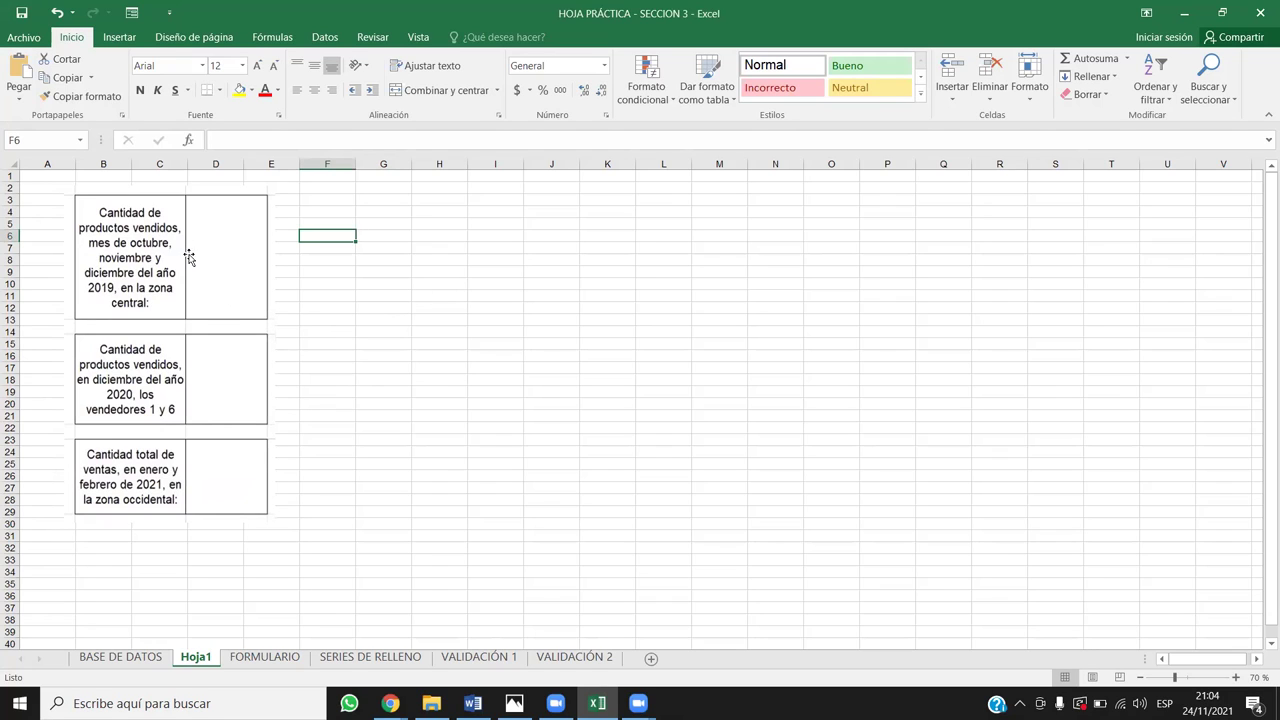
left_click(120, 657)
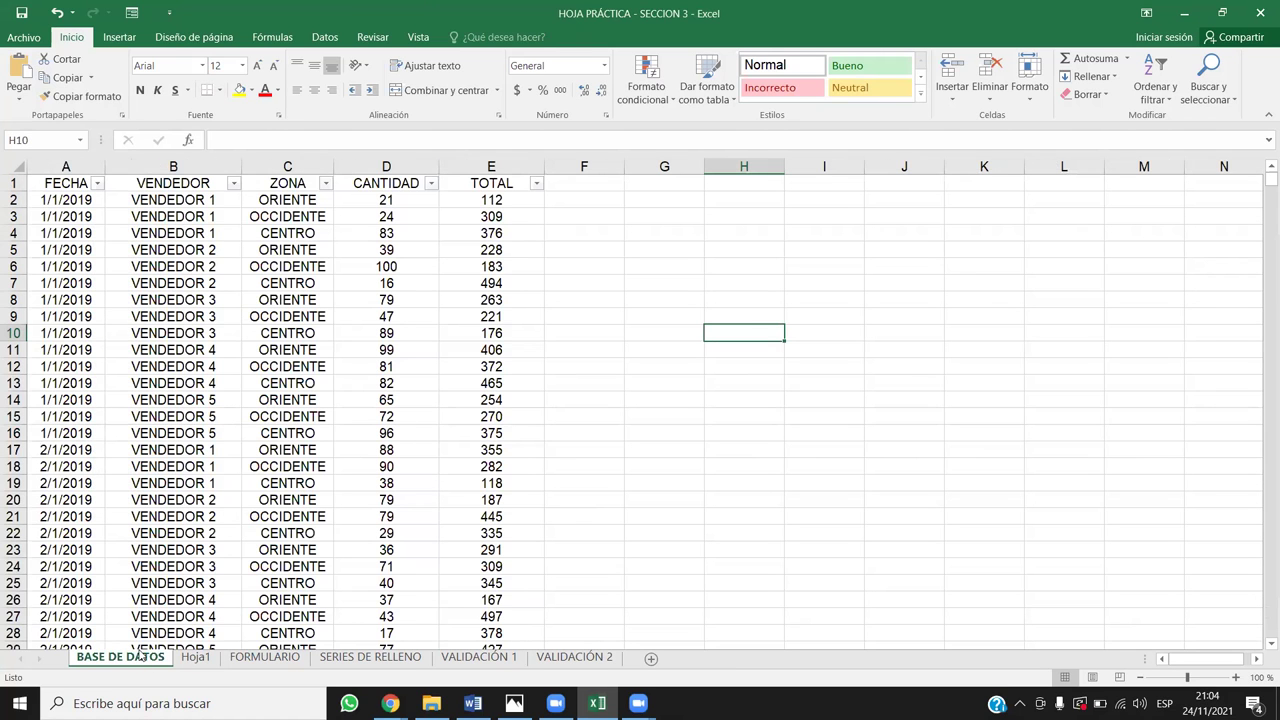
left_click(174, 383)
key("ctrl+Up")
key("Down")
key("Up")
key("Down")
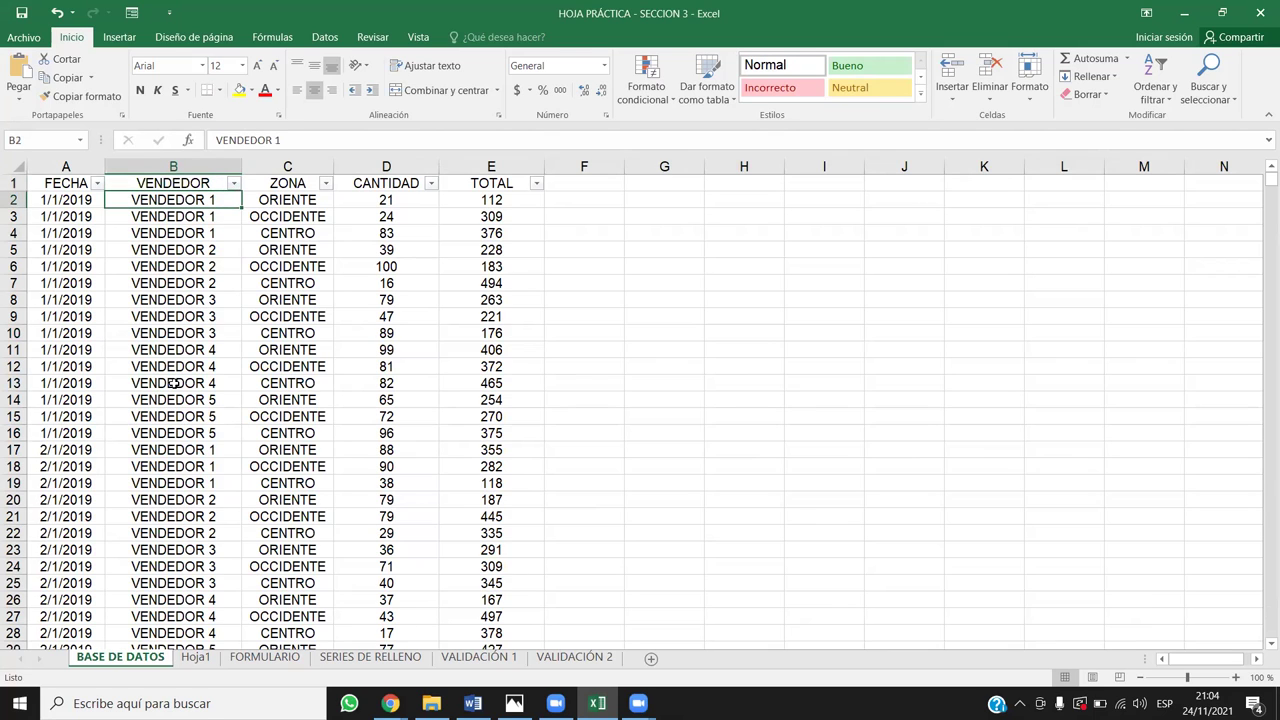
left_click(205, 660)
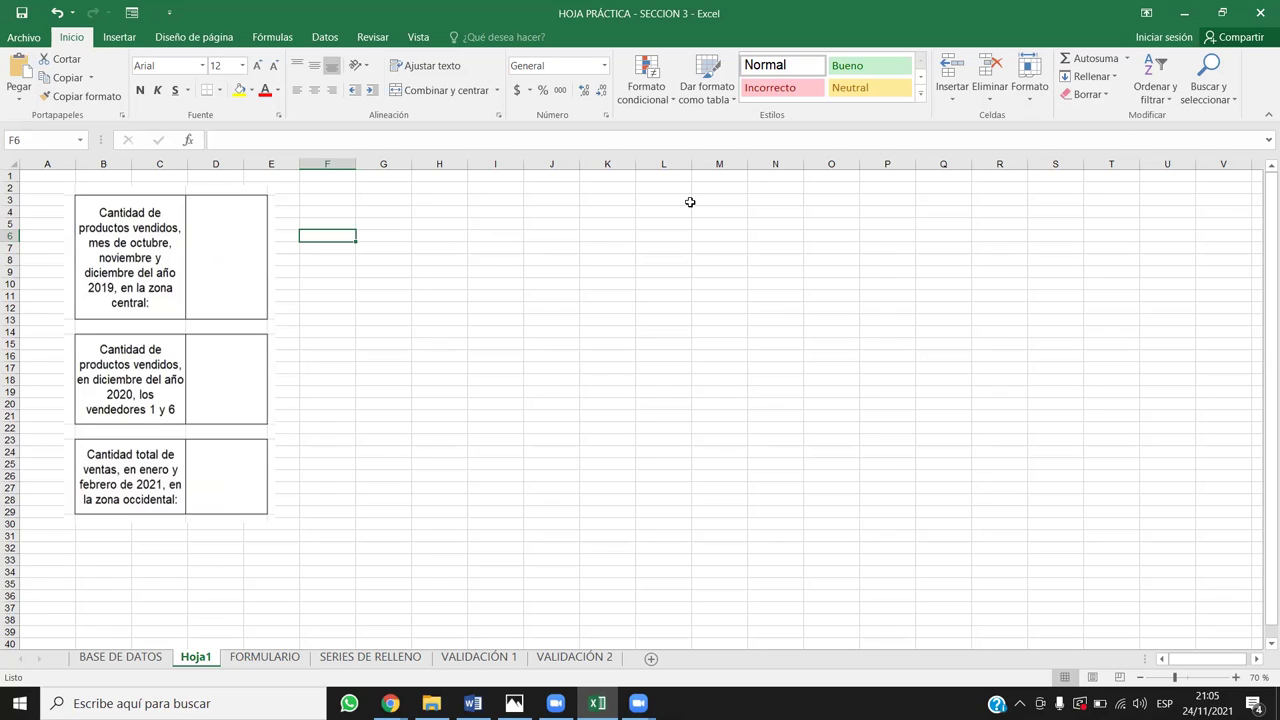
left_click_drag(168, 291, 170, 290)
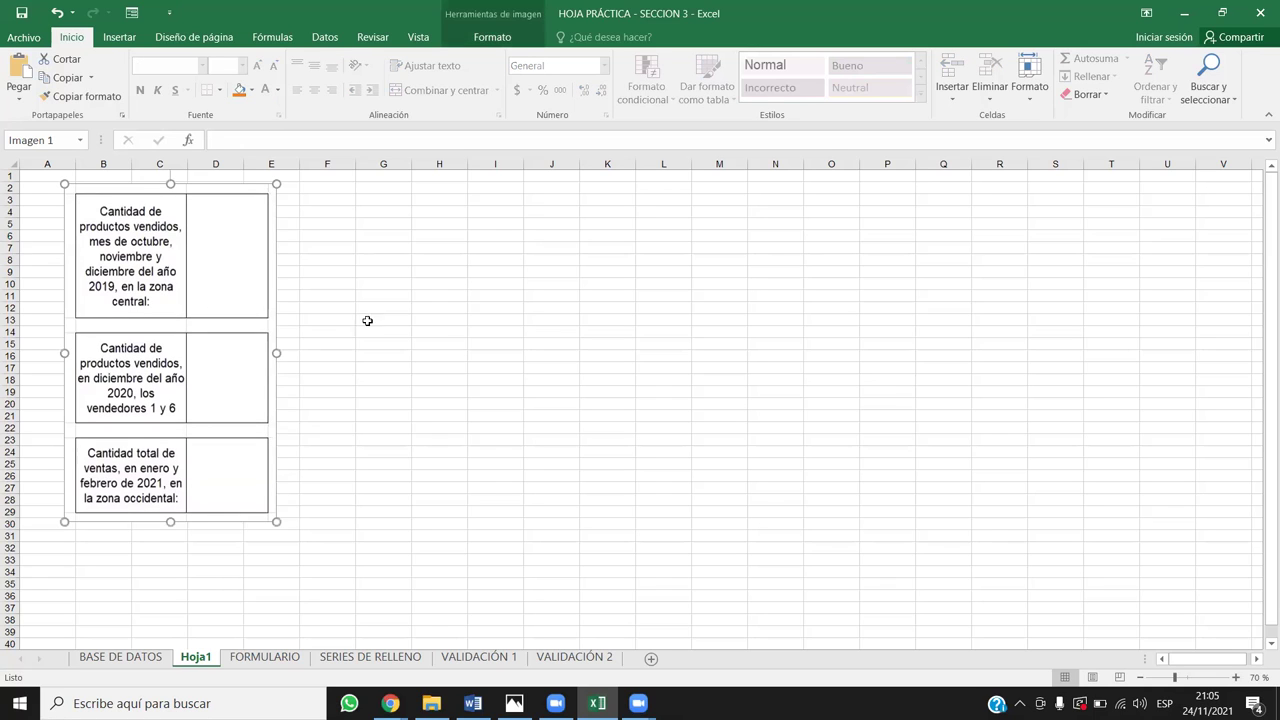
left_click(446, 331)
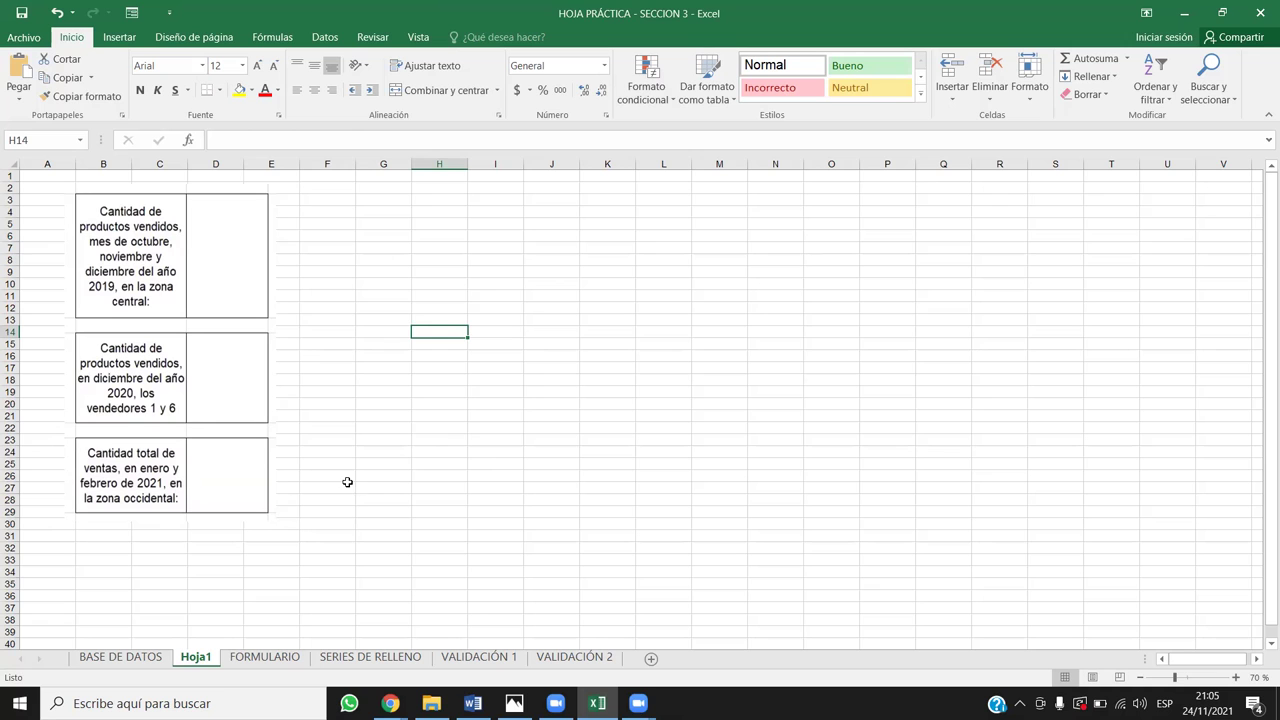
left_click(120, 658)
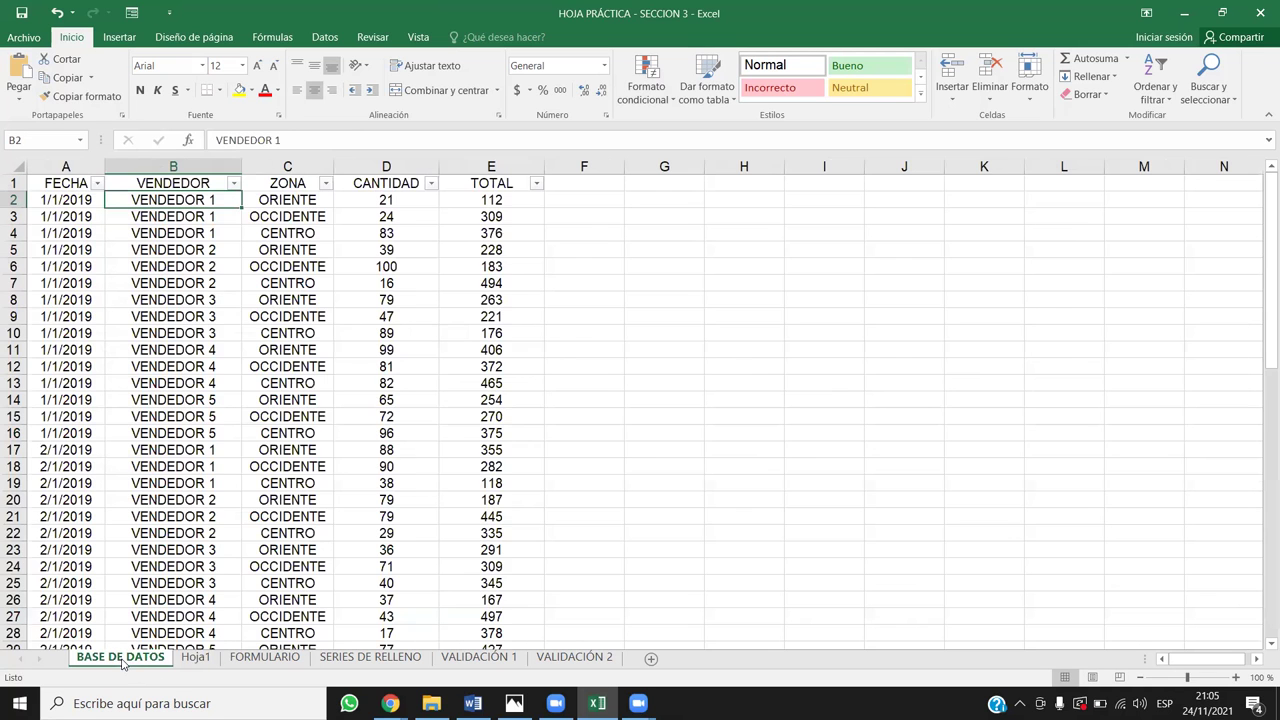
left_click(198, 658)
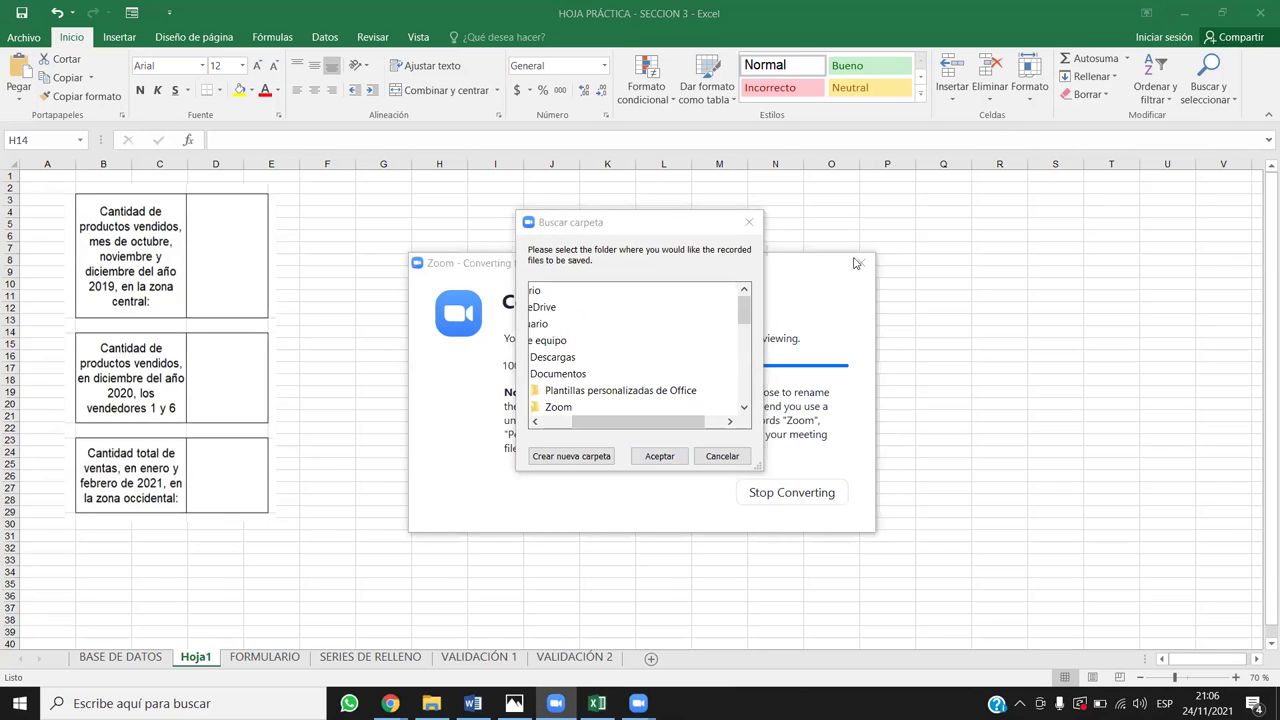
Dismiss the Zoom save-folder prompt and close the recording's folder window to return to the Hoja1 sheet
left_click(749, 222)
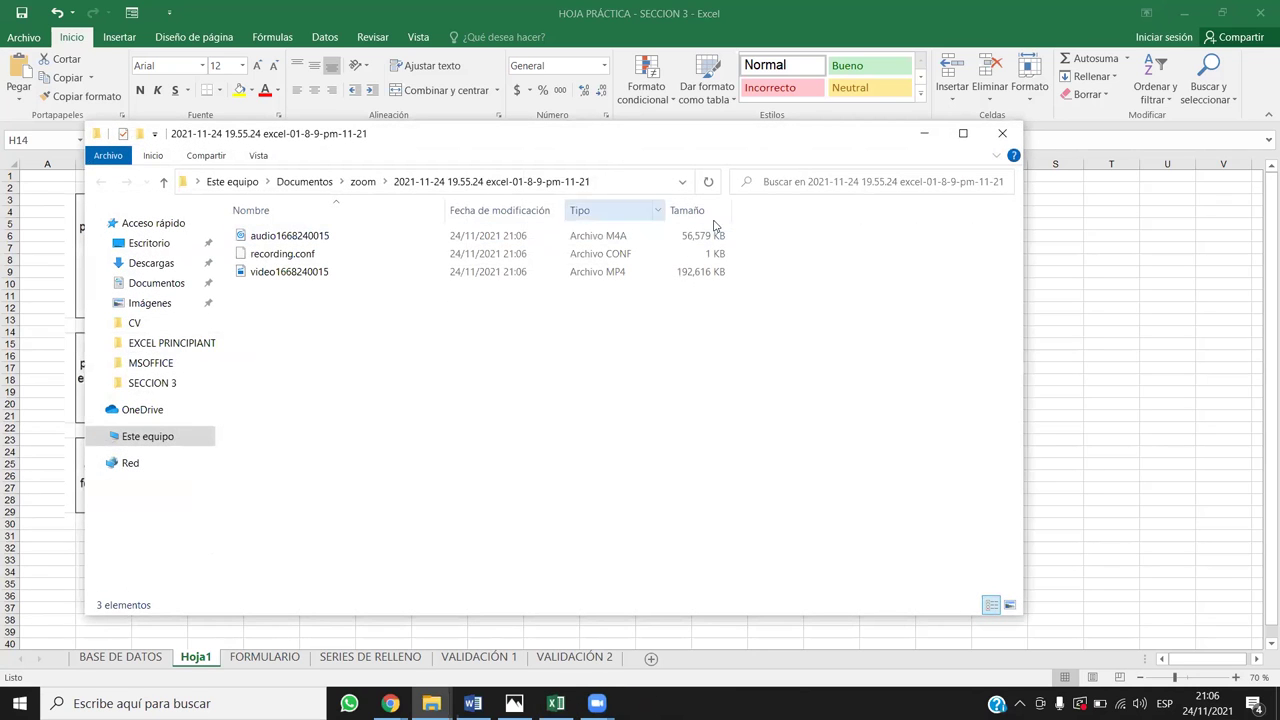
left_click(999, 135)
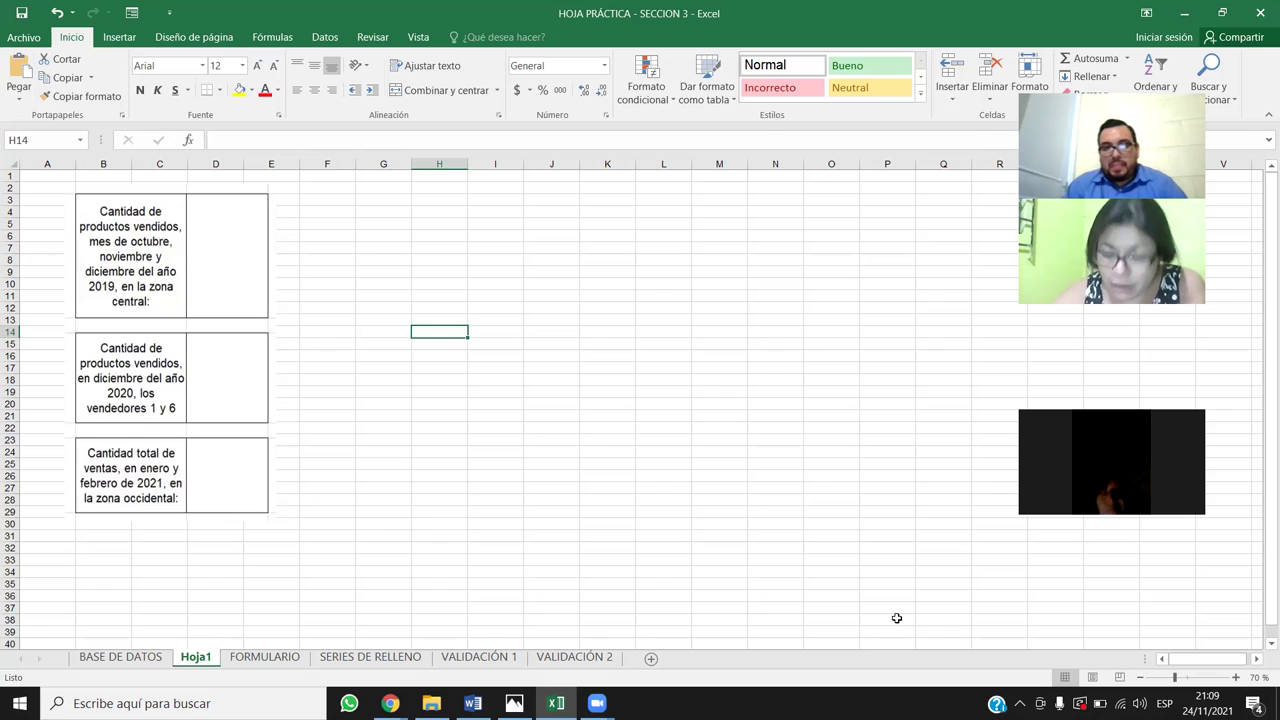
Insert a text box in the empty answer box beside the first question on Hoja1 and enter 1380
left_click(119, 37)
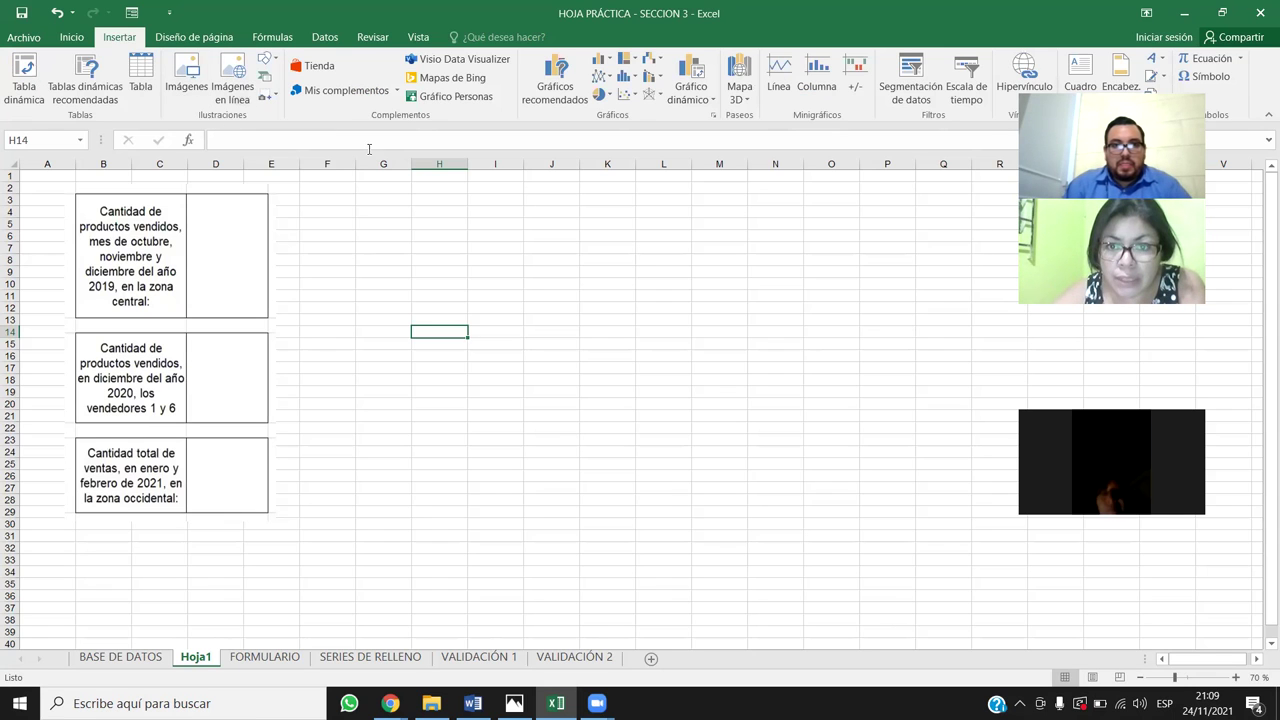
left_click(265, 60)
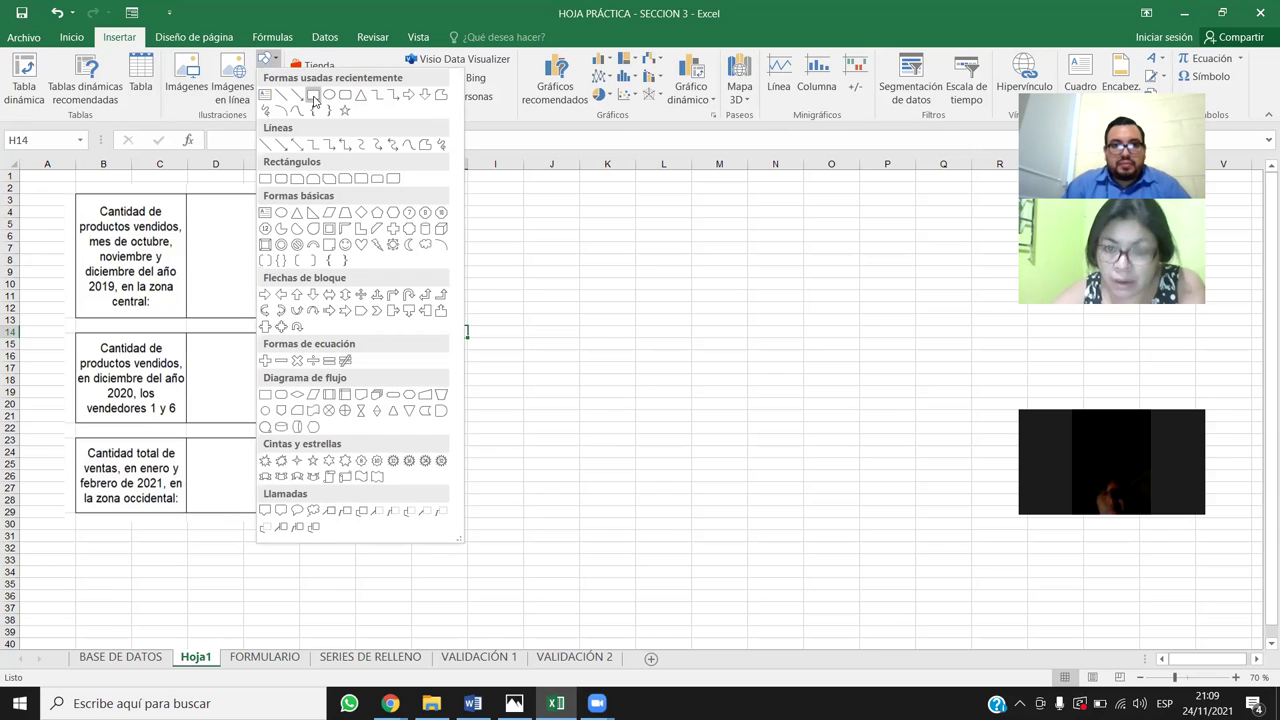
left_click(266, 96)
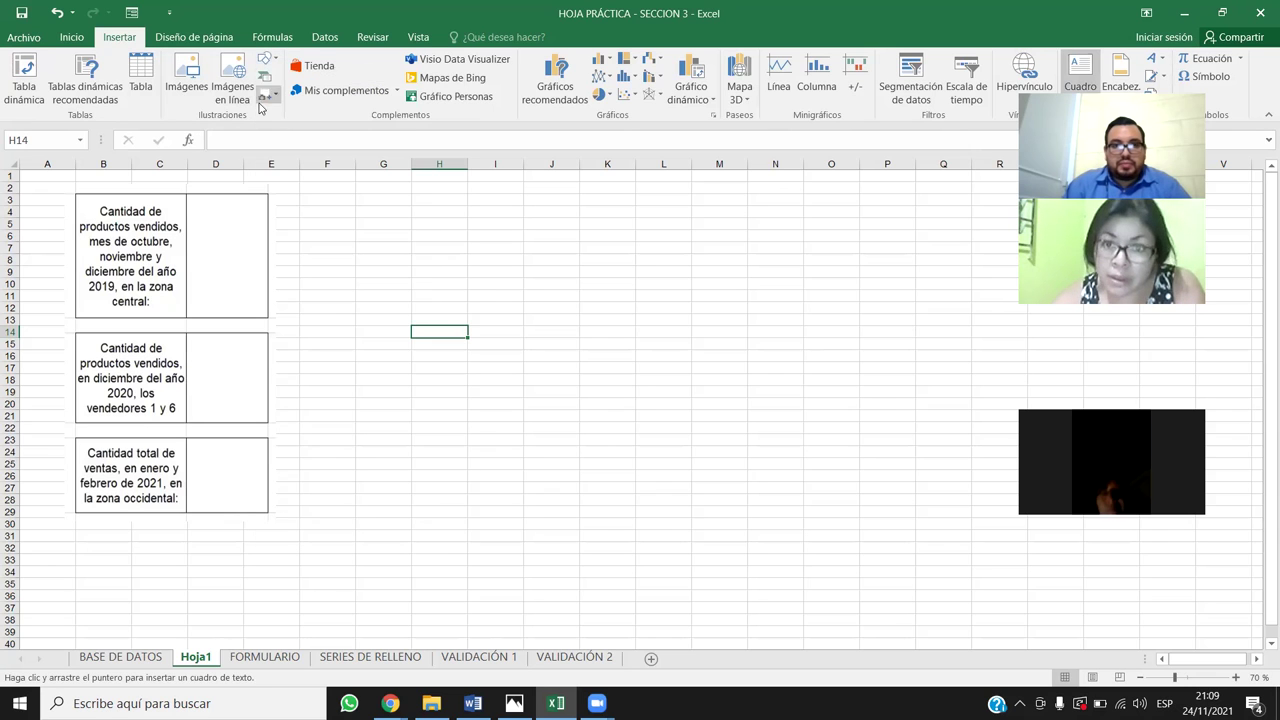
left_click(218, 253)
left_click_drag(228, 263, 235, 229)
left_click(233, 252)
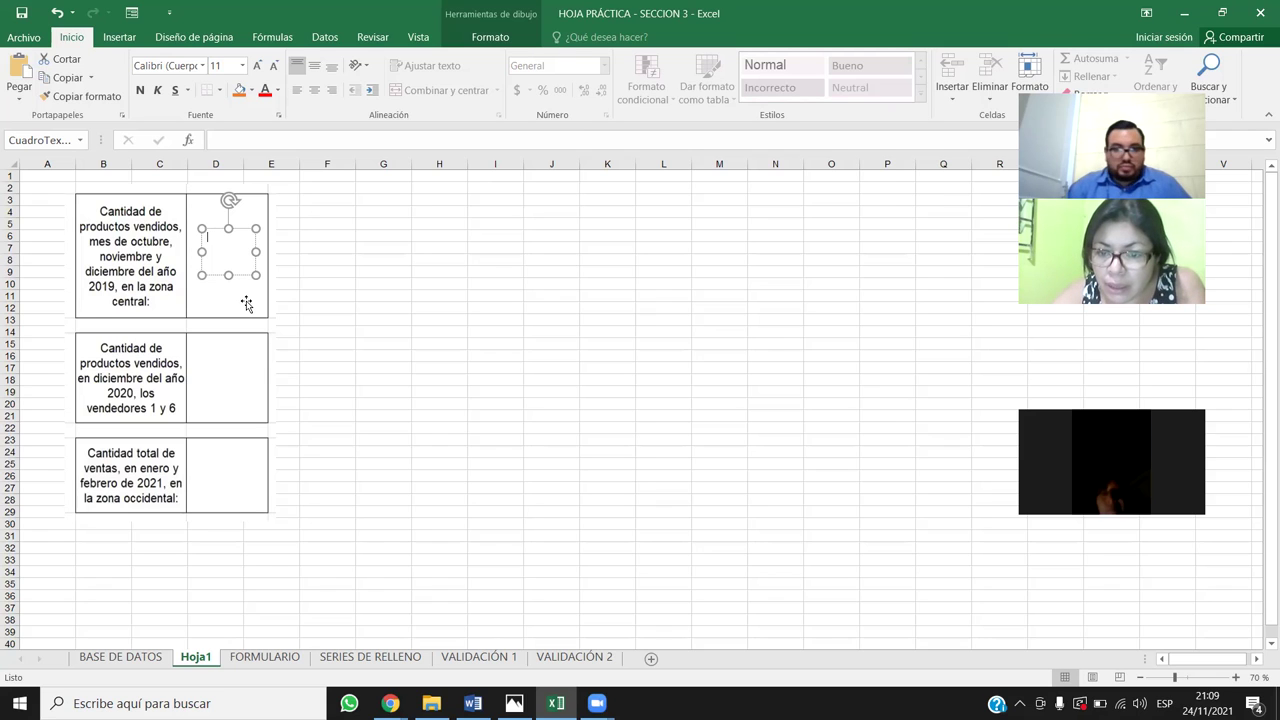
type("1380")
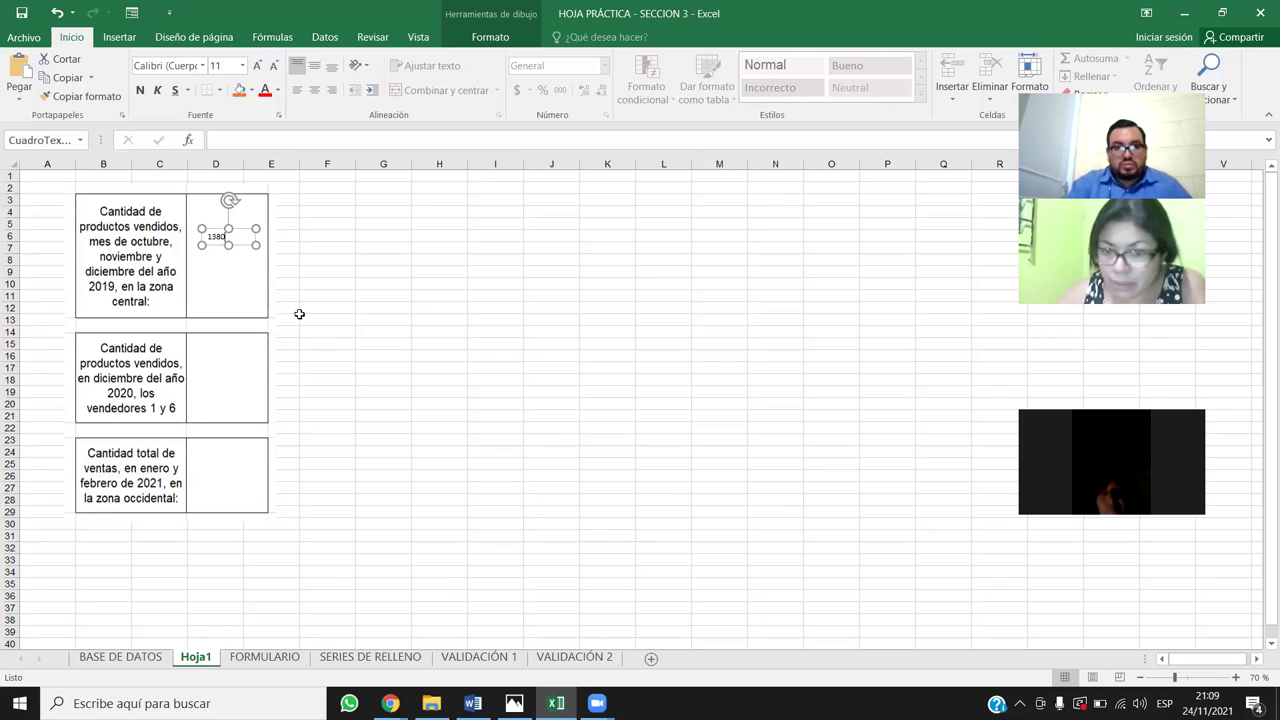
Enlarge the 1380 text by four font sizes and reposition its text box in the middle of the answer box
left_click(290, 288)
left_click(233, 239)
double_click(238, 243)
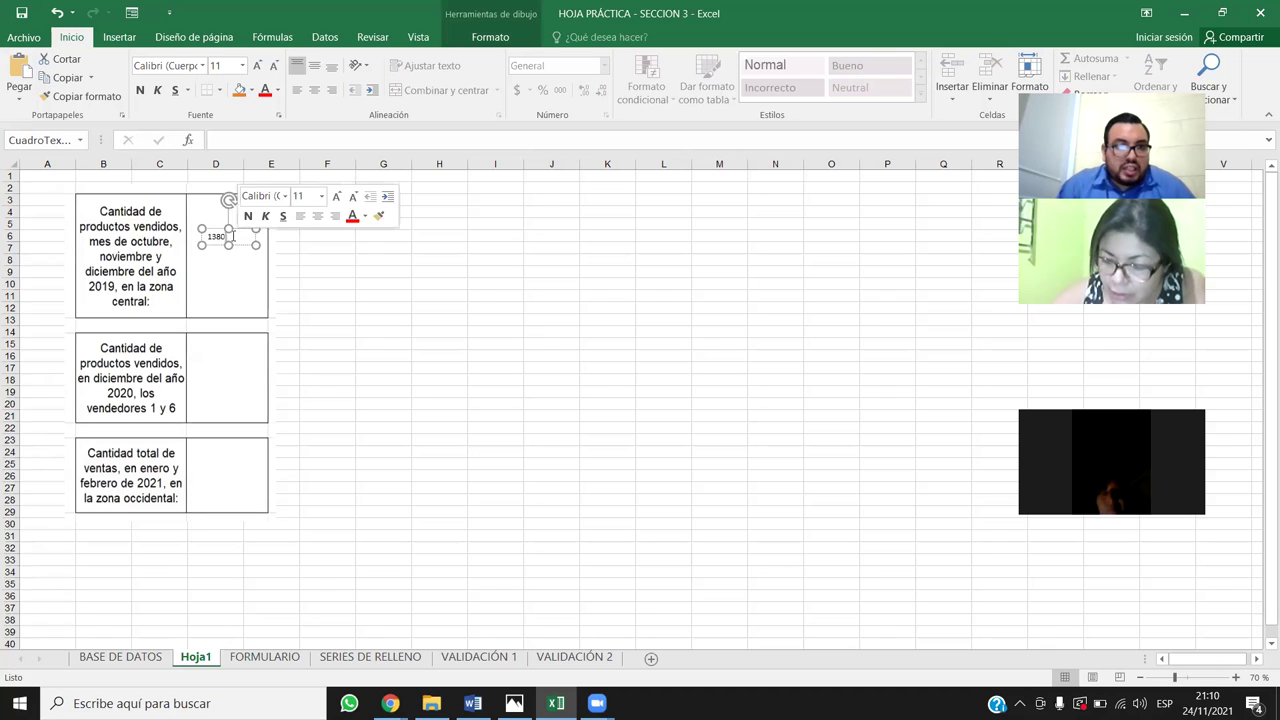
left_click(258, 66)
left_click(258, 66)
left_click(258, 66)
left_click(258, 66)
mouse_move(256, 258)
left_mouse_down()
mouse_move(272, 258)
mouse_move(243, 271)
left_mouse_up()
left_click(400, 283)
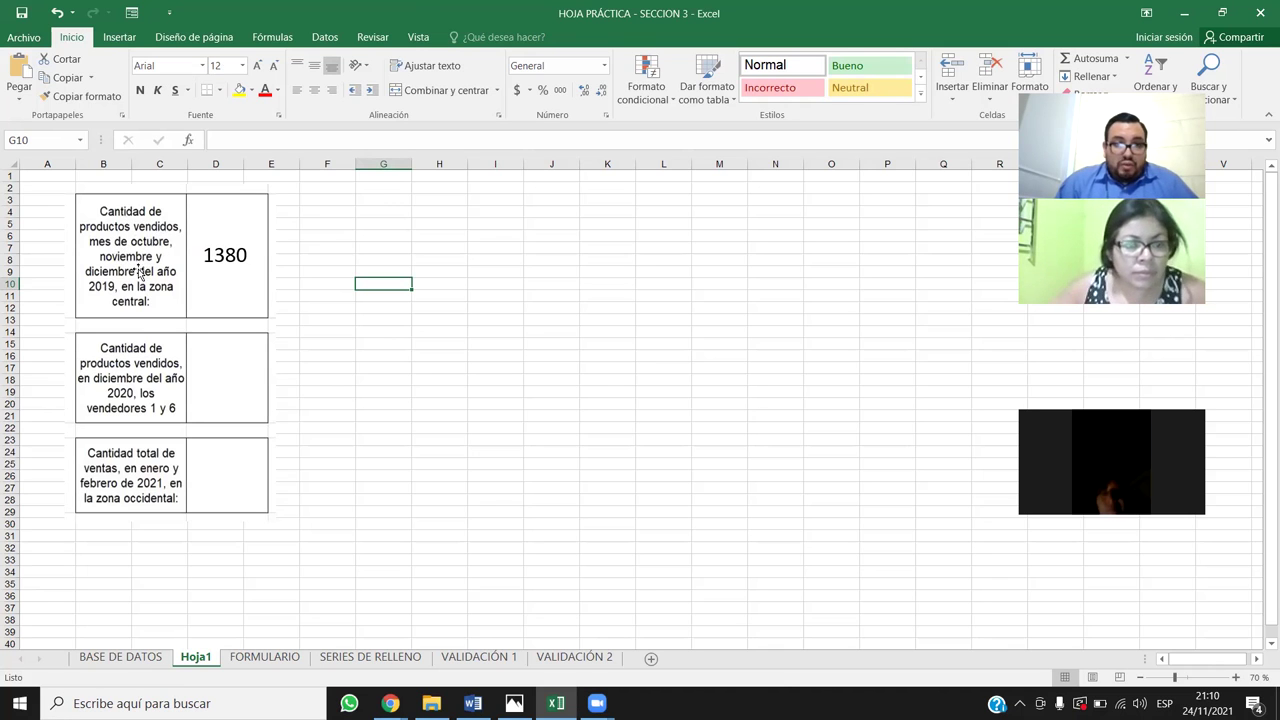
On the BASE DE DATOS sheet, deselect all dates in the FECHA filter and expand the 2019 months
left_click(118, 657)
left_click(376, 455)
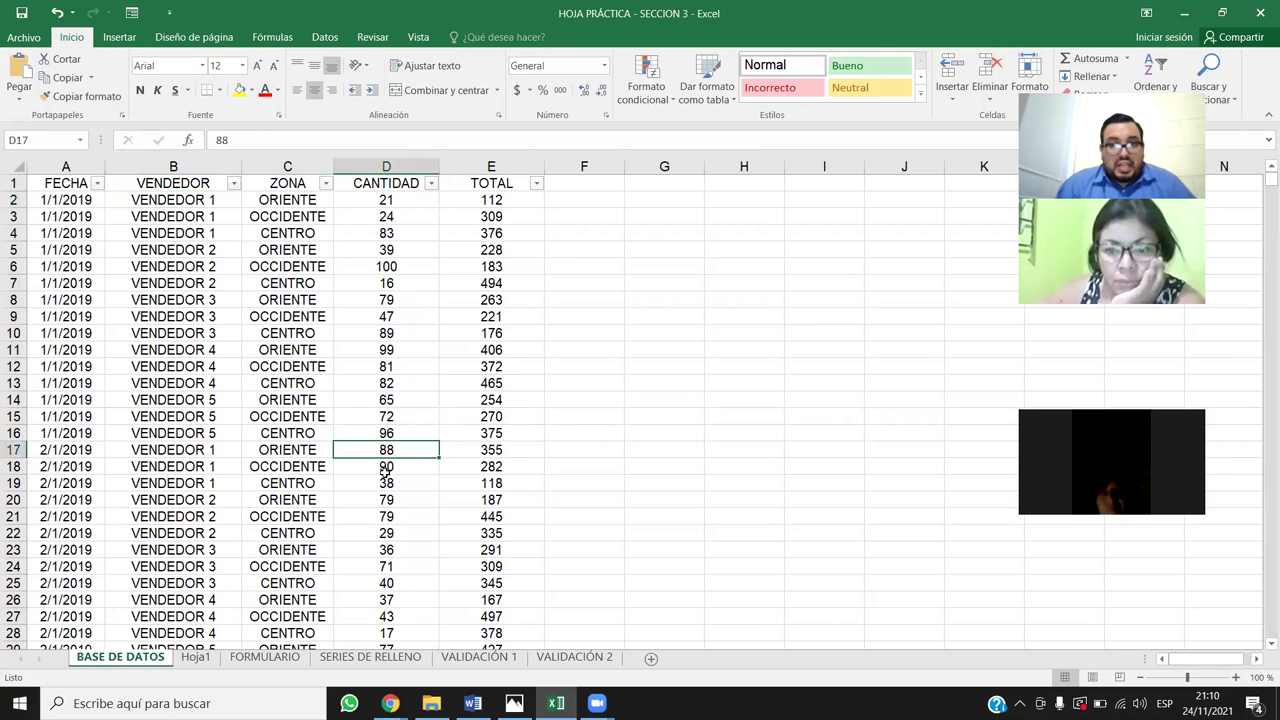
left_click(67, 165)
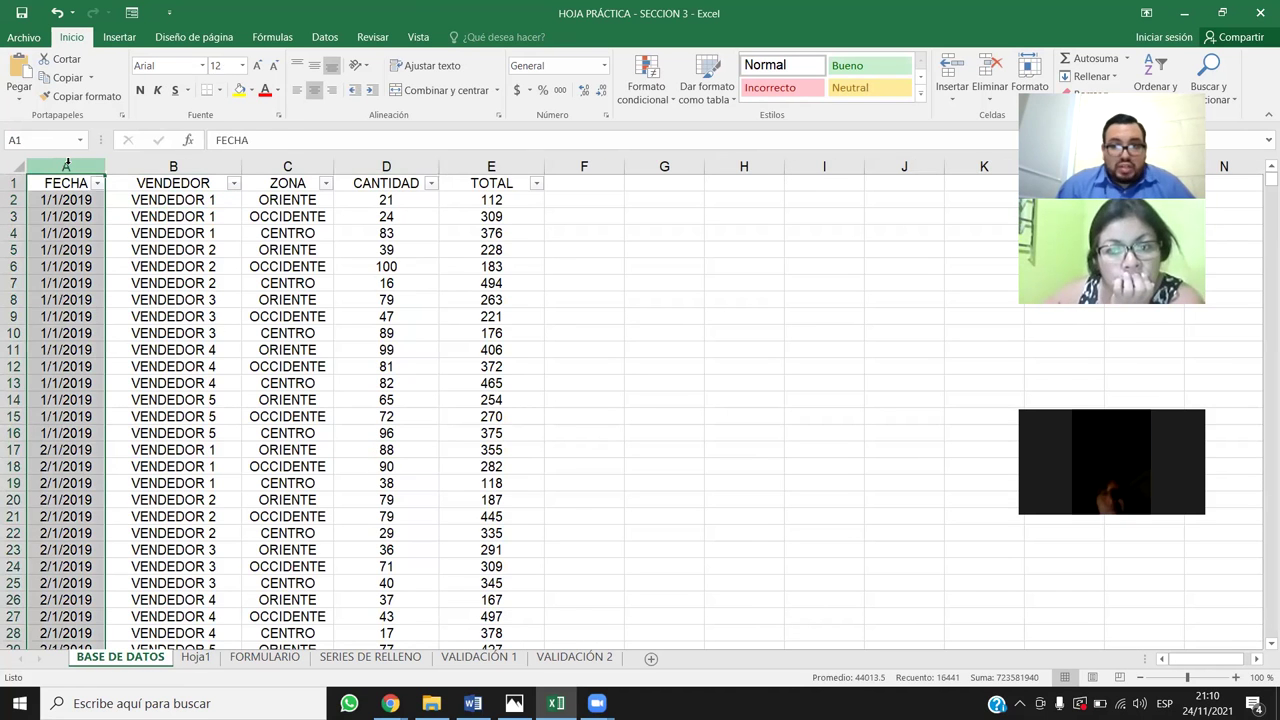
left_click_drag(130, 383, 130, 366)
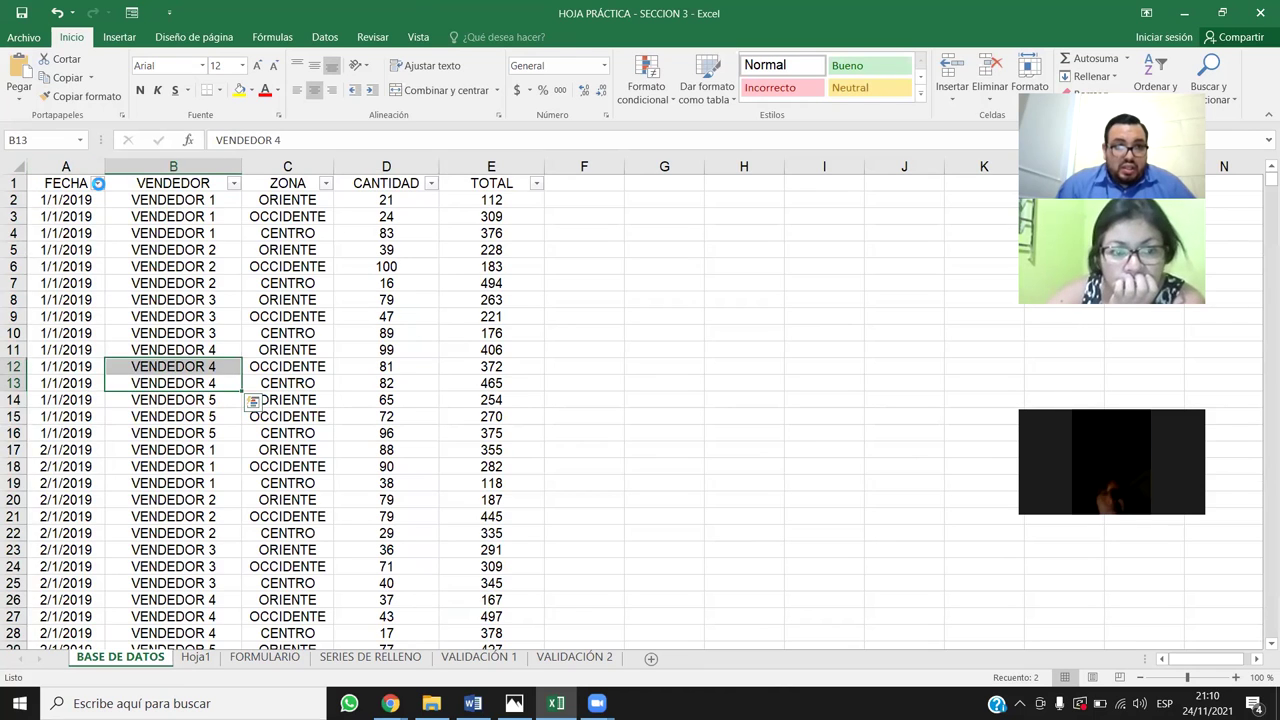
left_click(98, 184)
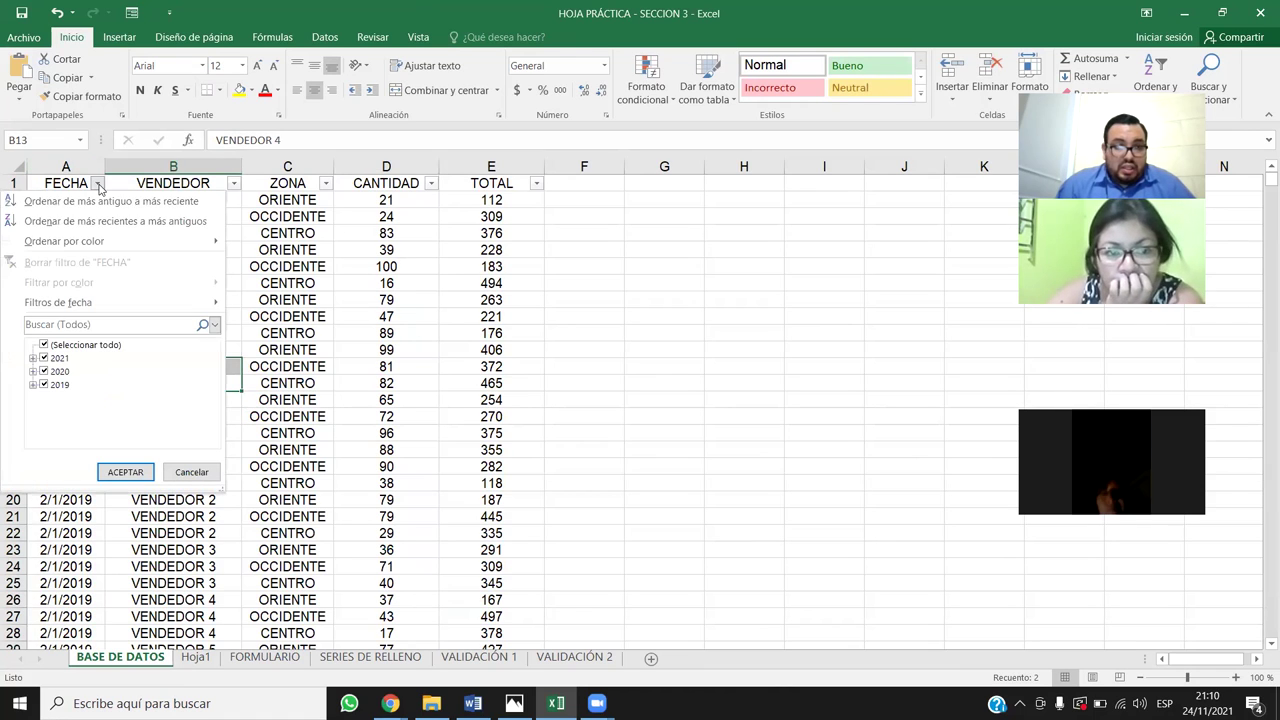
left_click(44, 346)
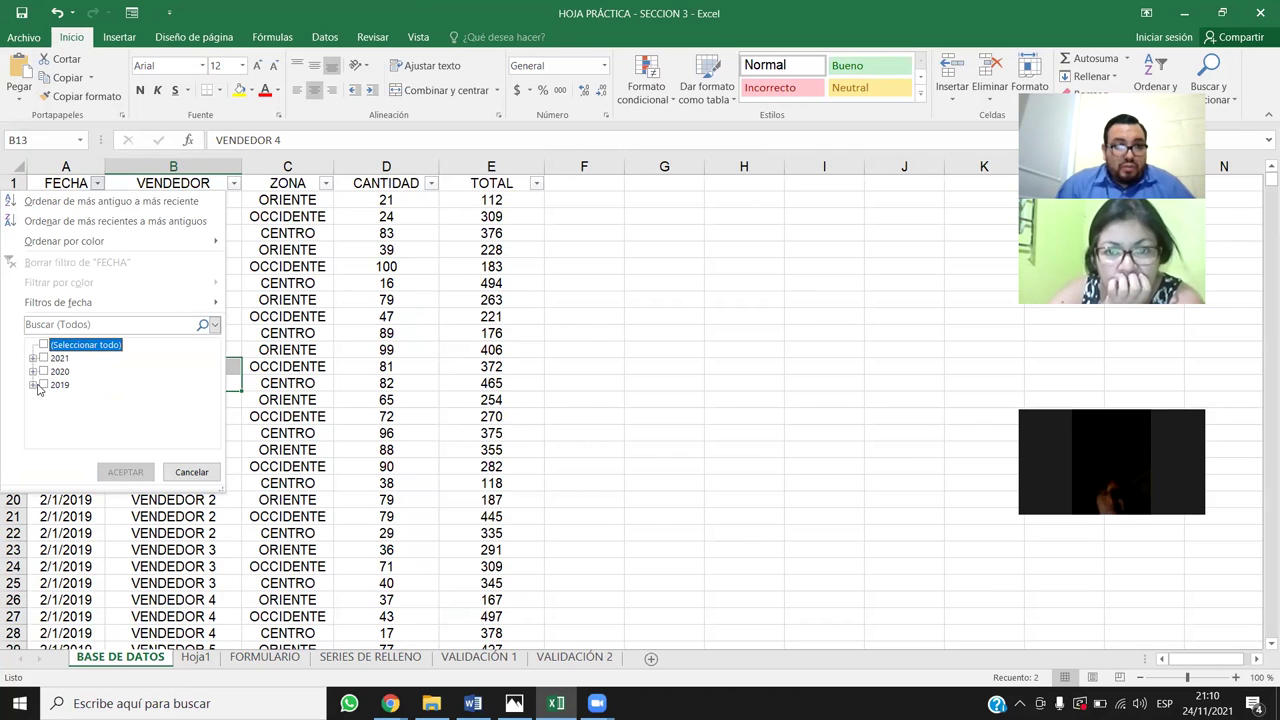
left_click(33, 385)
scroll(40, 388, "up", 1)
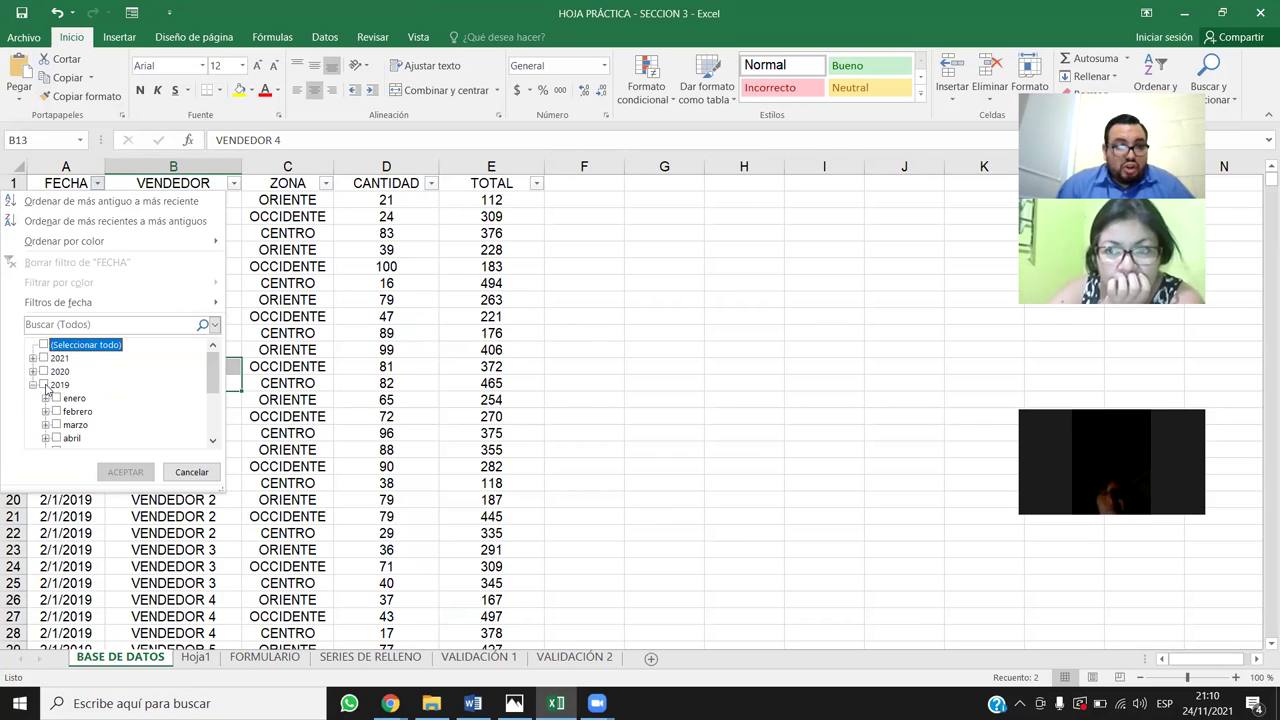
left_click(43, 385)
scroll(90, 400, "down", 3)
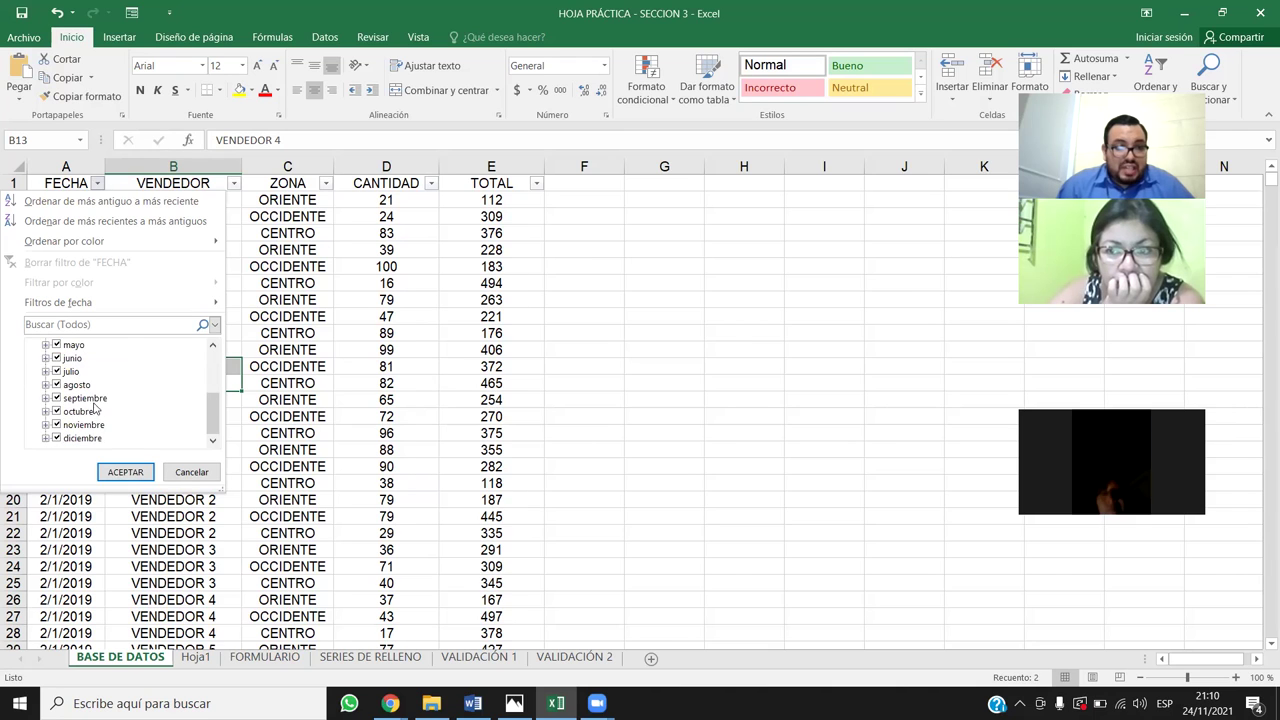
scroll(92, 407, "up", 3)
scroll(90, 407, "down", 2)
scroll(90, 407, "up", 3)
scroll(87, 408, "down", 3)
scroll(87, 408, "up", 3)
scroll(87, 408, "down", 3)
scroll(87, 408, "up", 3)
scroll(87, 408, "down", 3)
scroll(87, 408, "up", 3)
scroll(87, 408, "down", 3)
scroll(87, 408, "up", 3)
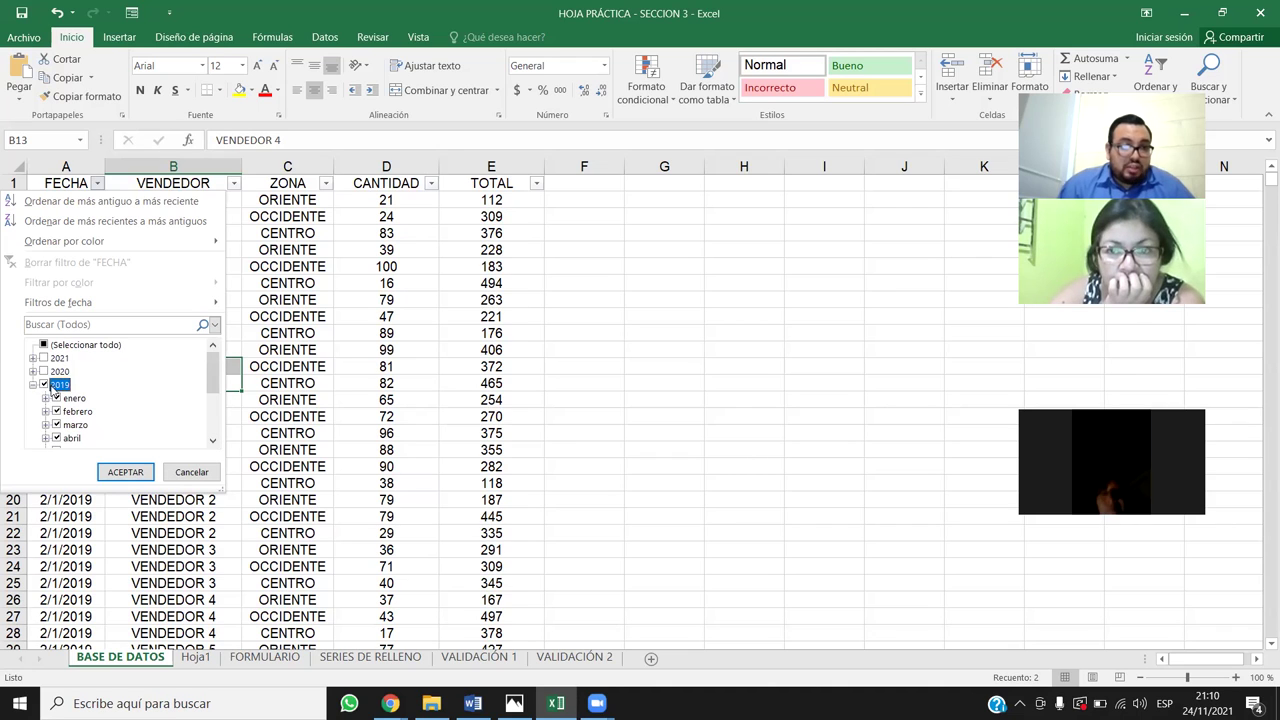
left_click(44, 386)
Include only octubre, noviembre and diciembre of 2019 in the FECHA filter
scroll(87, 382, "down", 3)
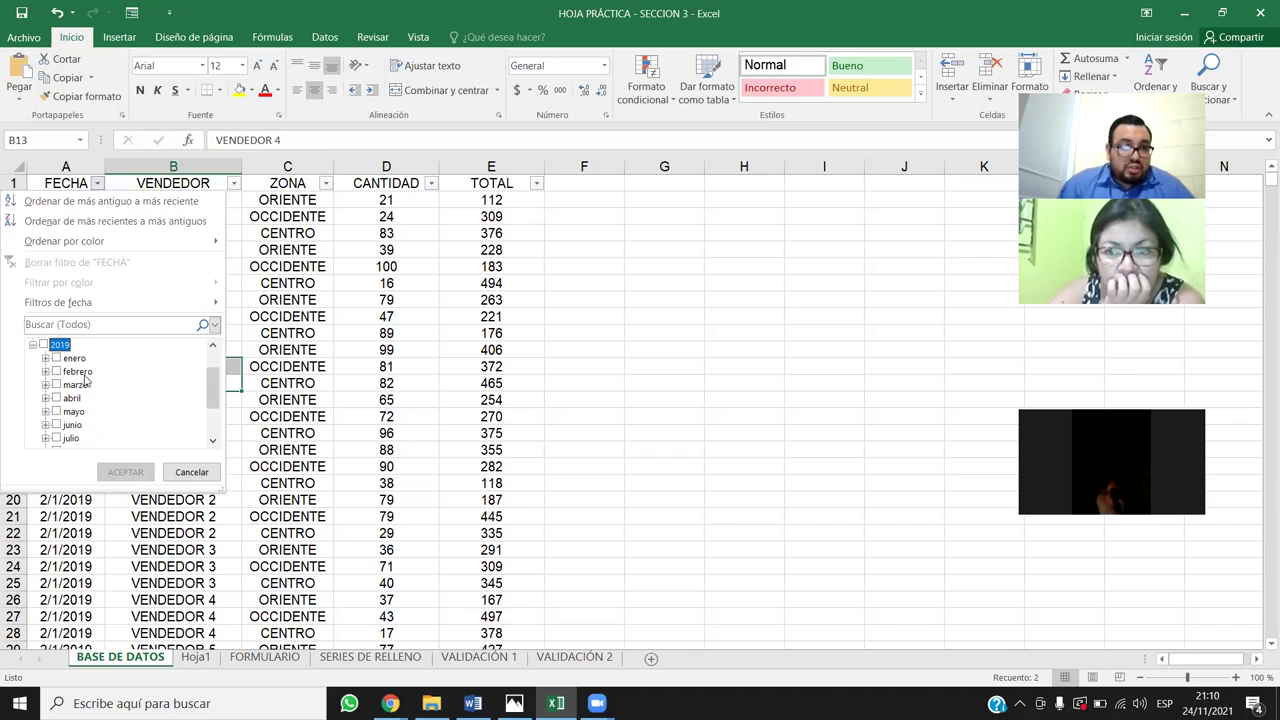
scroll(87, 380, "up", 2)
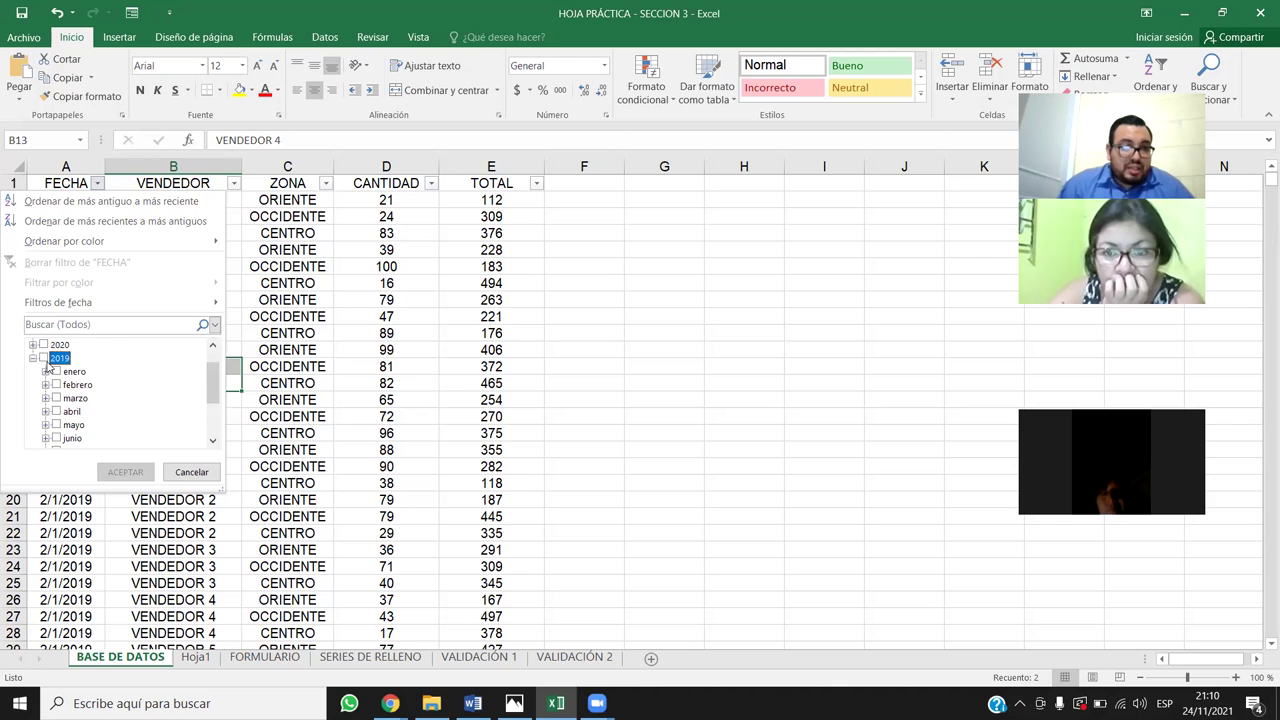
scroll(50, 380, "down", 2)
left_click(56, 412)
left_click(56, 425)
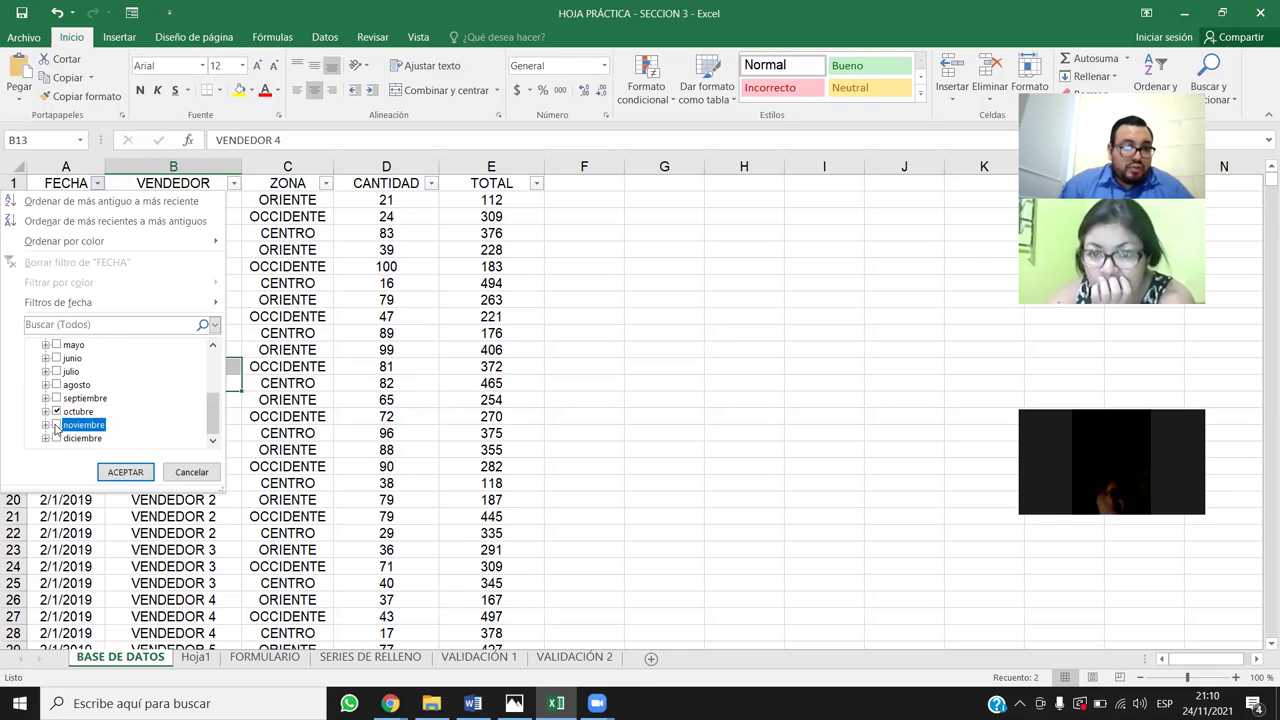
left_click(56, 438)
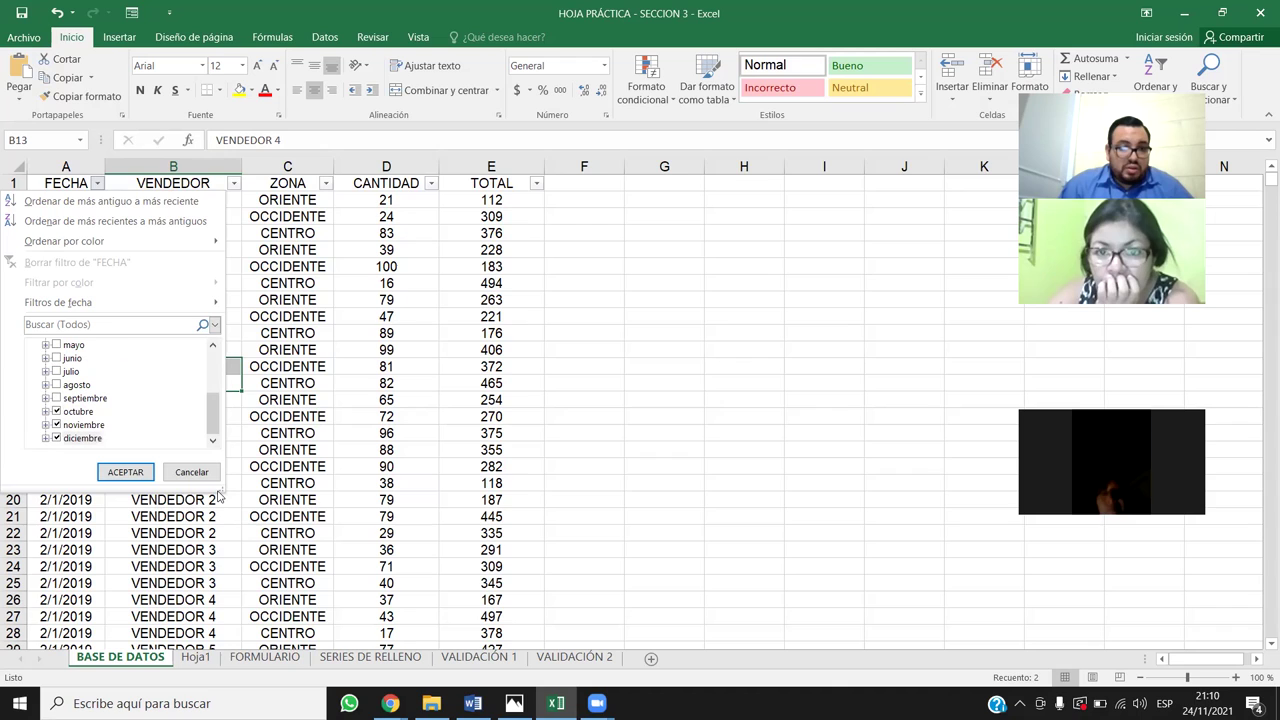
Enlarge the FECHA filter list, check the individual days under octubre, and apply the filter
left_click_drag(220, 492, 231, 638)
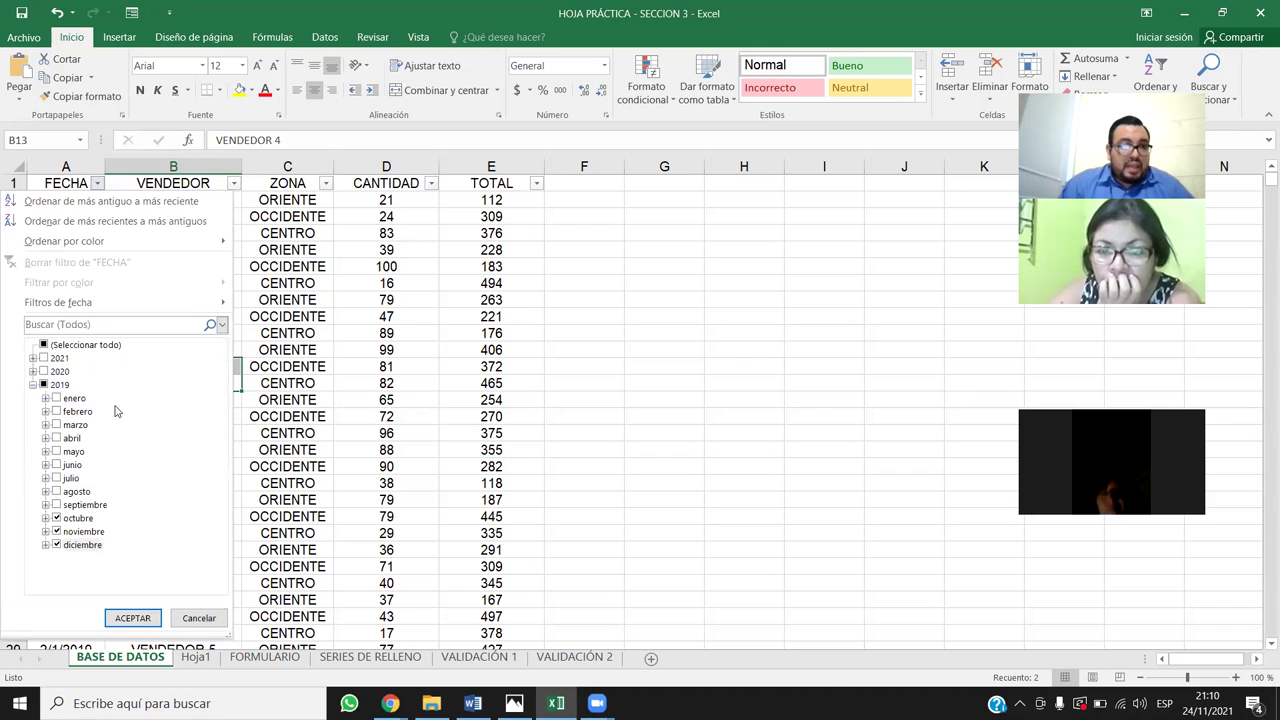
left_click(45, 518)
left_click_drag(216, 425, 216, 367)
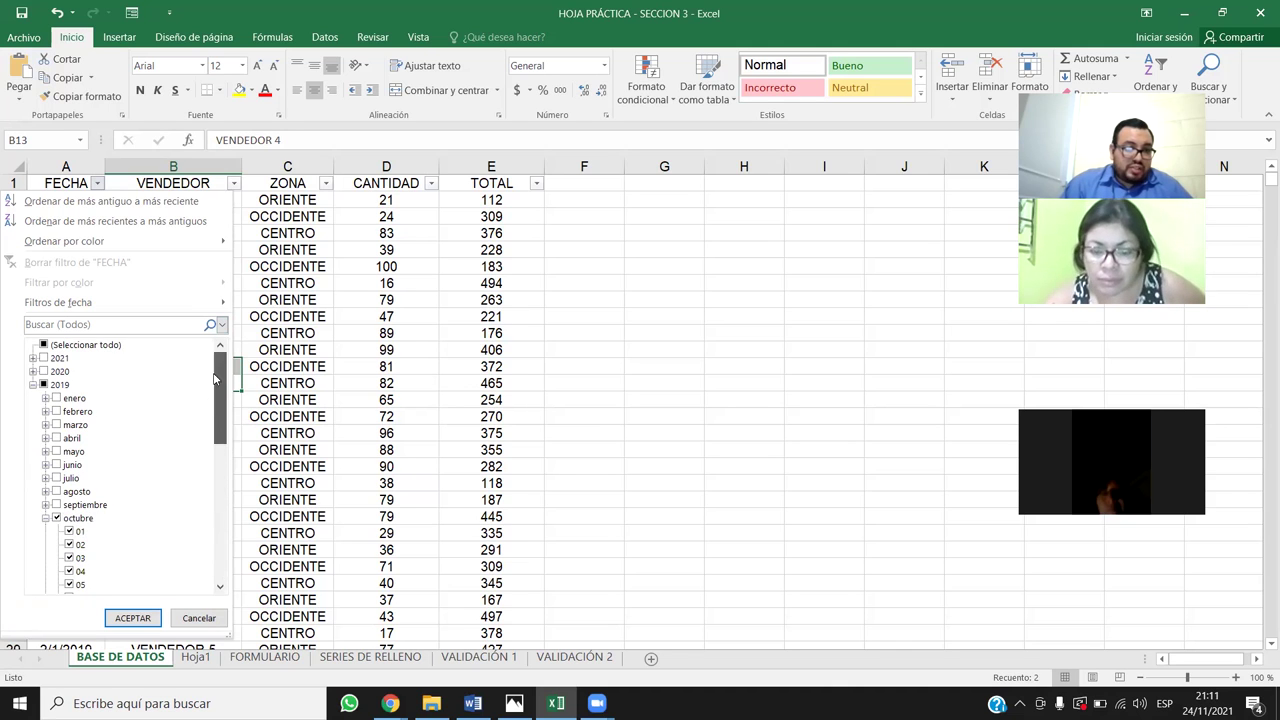
left_click(45, 518)
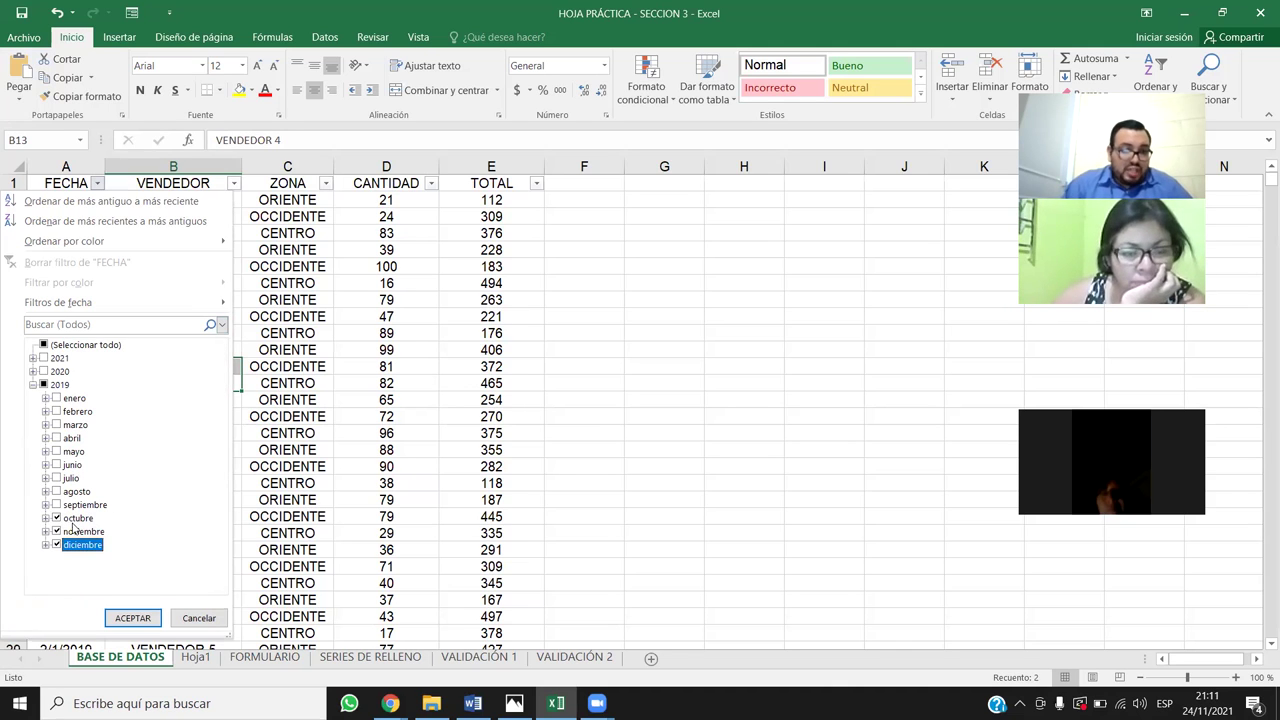
left_click(148, 619)
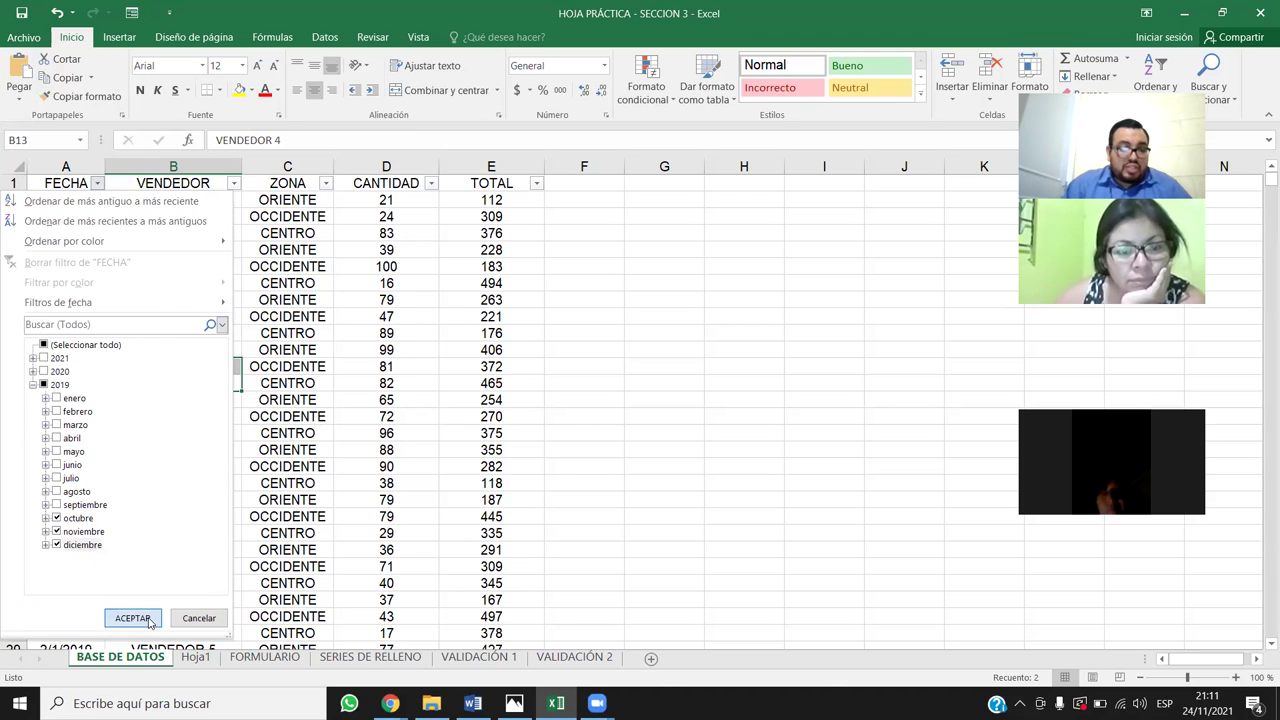
Select the filtered FECHA dates from cell A4097 (1/10/2019) down to the last filtered row to check their range
left_click(161, 368)
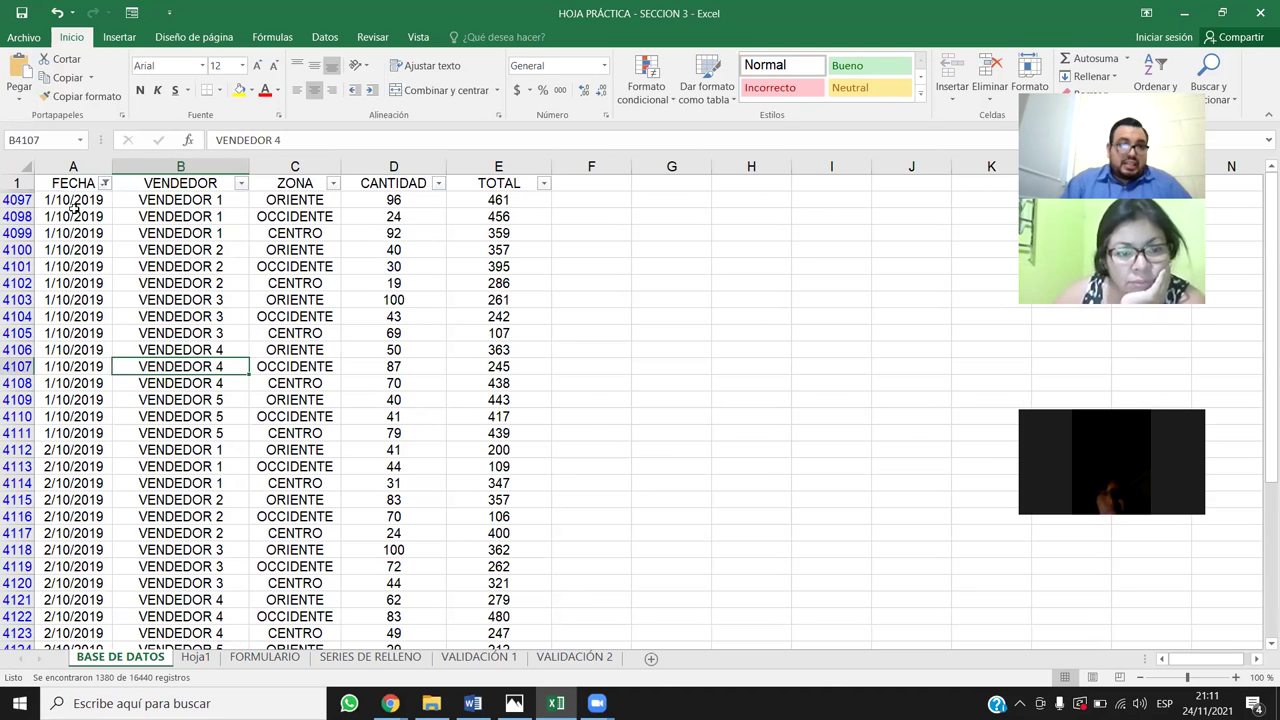
left_click(75, 202)
key("ctrl+shift+Down")
key("ctrl+shift+Up")
key("ctrl+shift+Down")
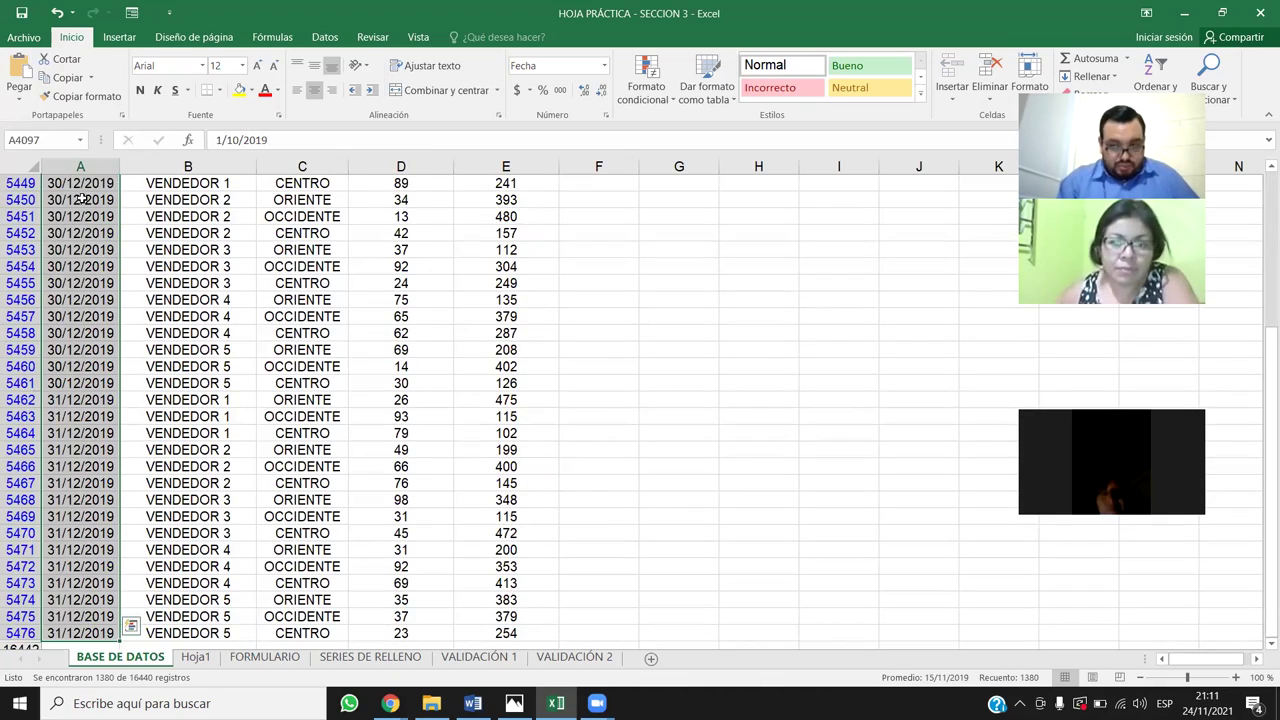
Recheck the first question on Hoja1, and filter the ZONA column of BASE DE DATOS to show only CENTRO
key("ctrl+Up")
key("Up")
key("Right")
key("Right")
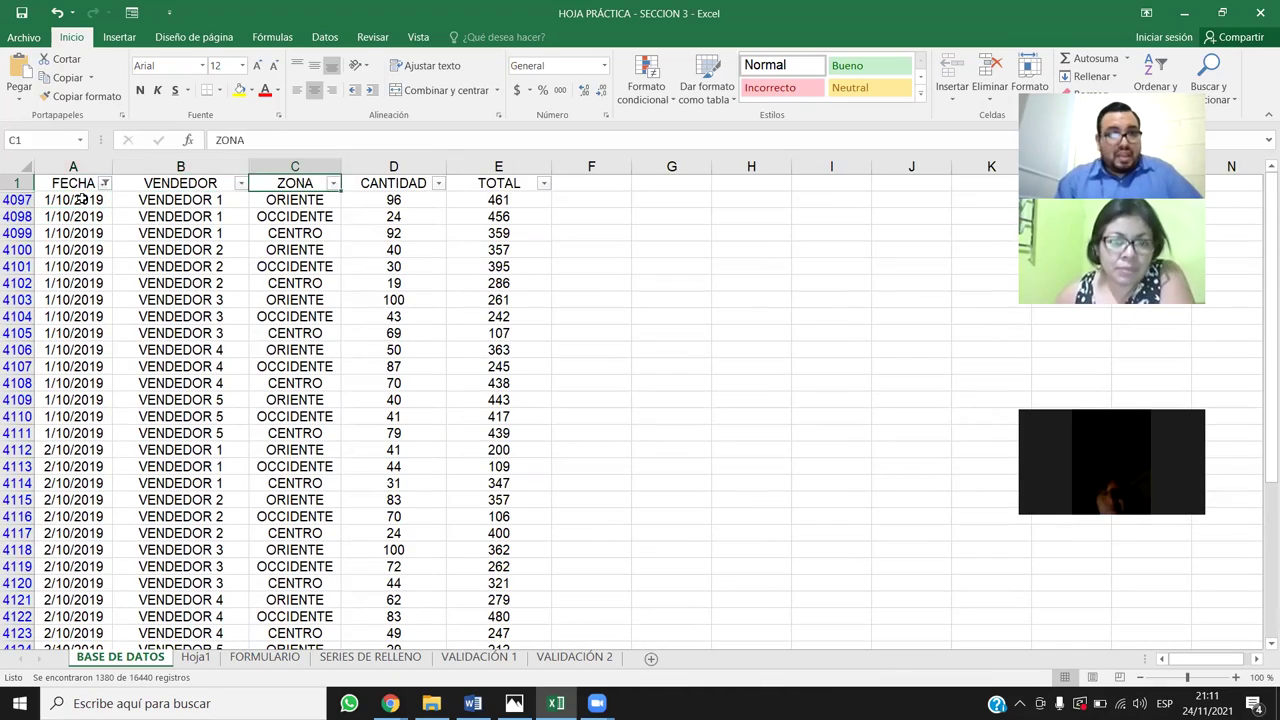
key("Right")
left_click(198, 662)
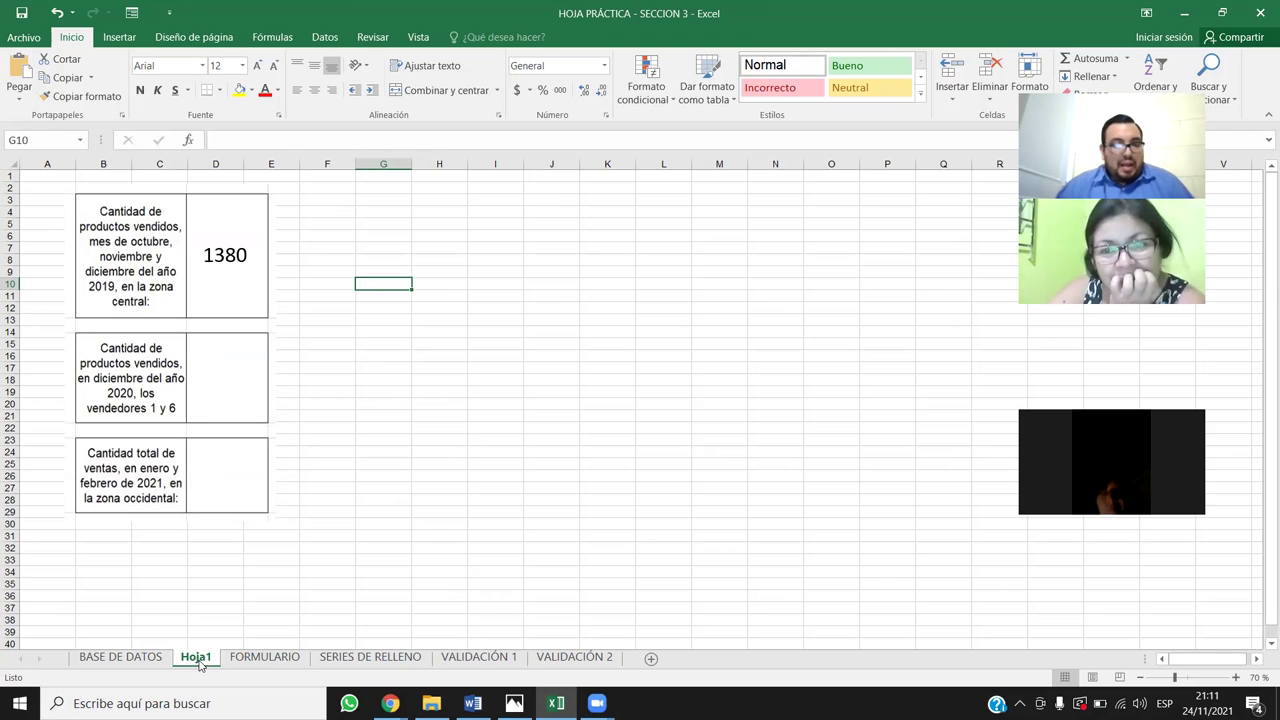
left_click(120, 658)
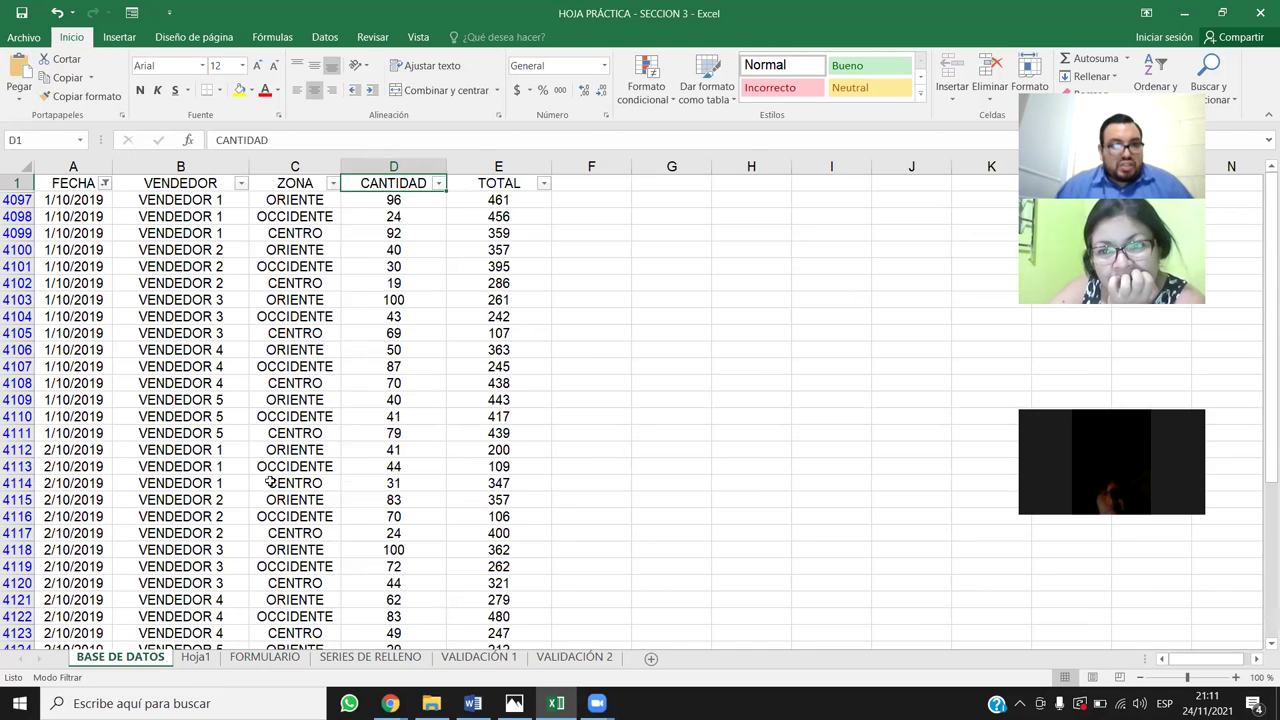
left_click(332, 183)
left_click(165, 344)
left_click(165, 358)
left_click(245, 472)
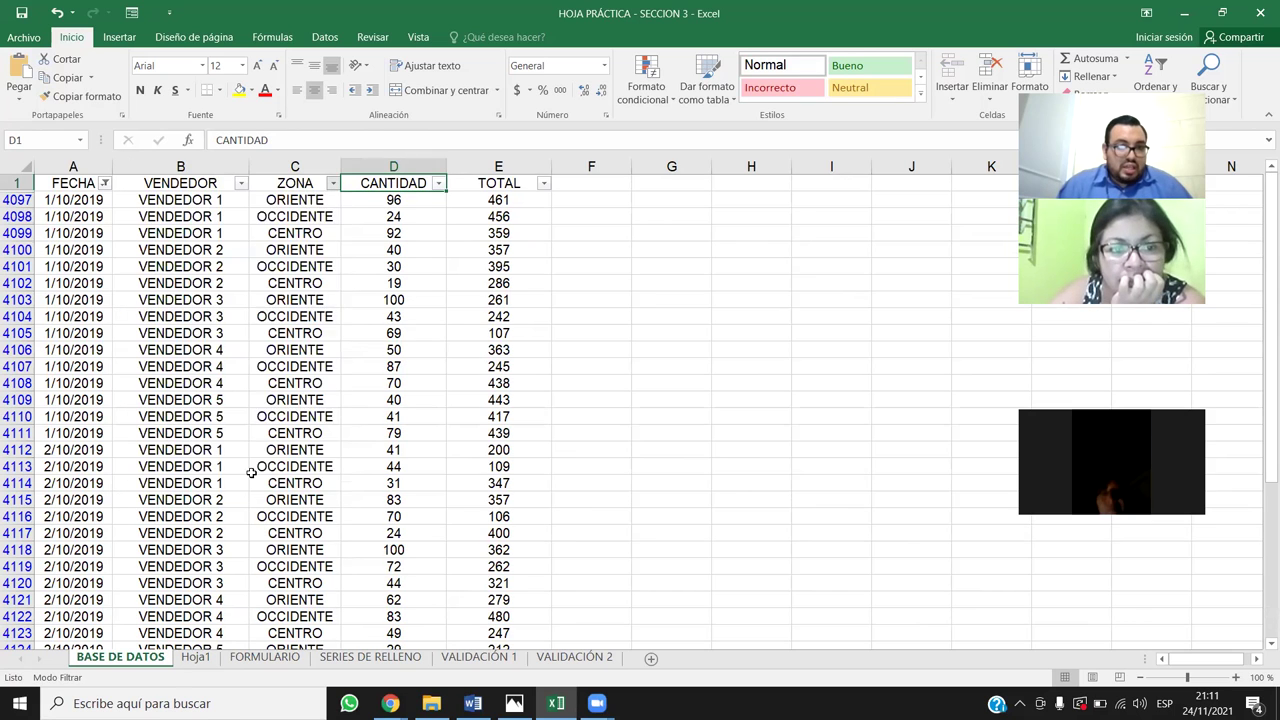
Examine the FECHA, VENDEDOR and ZONA values in the first filtered rows
left_click(295, 258)
left_click_drag(70, 200, 233, 477)
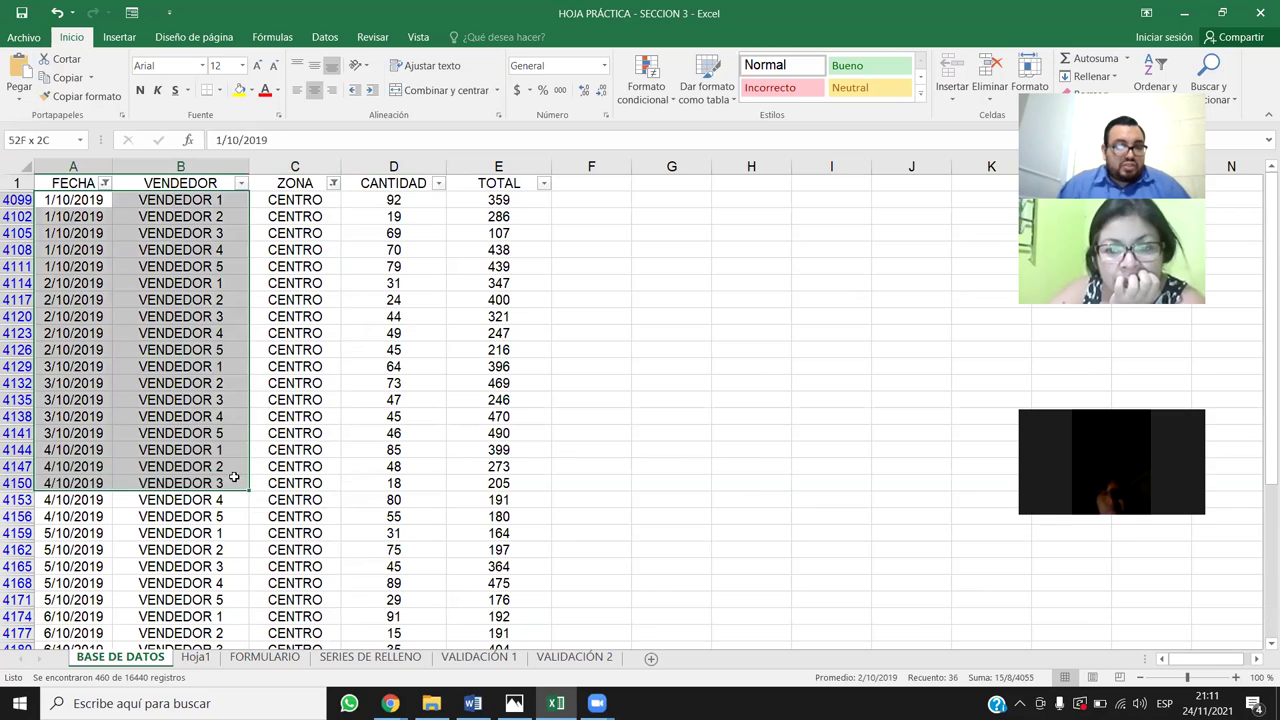
left_click(295, 400)
key("Up")
key("Up")
key("Up")
key("Up")
key("Up")
key("Up")
key("Up")
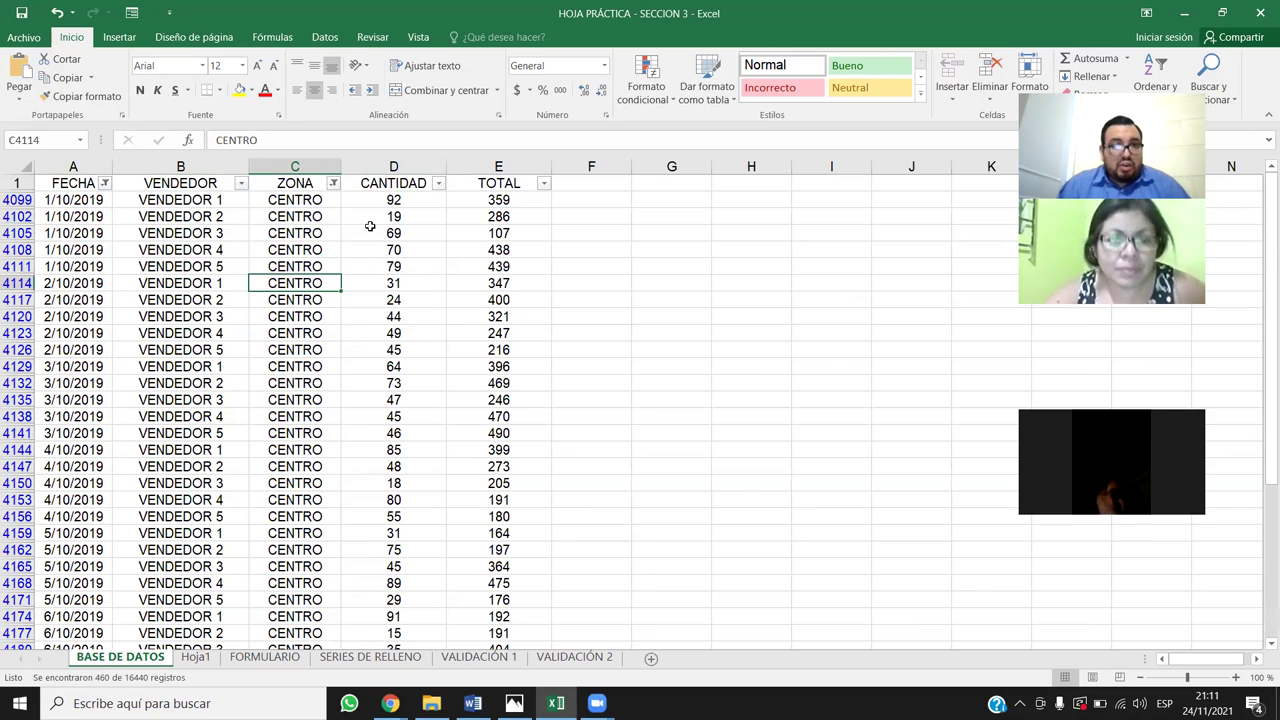
Select the filtered CANTIDAD values from cell D4099 down to the last row to read their sum
left_click(412, 198)
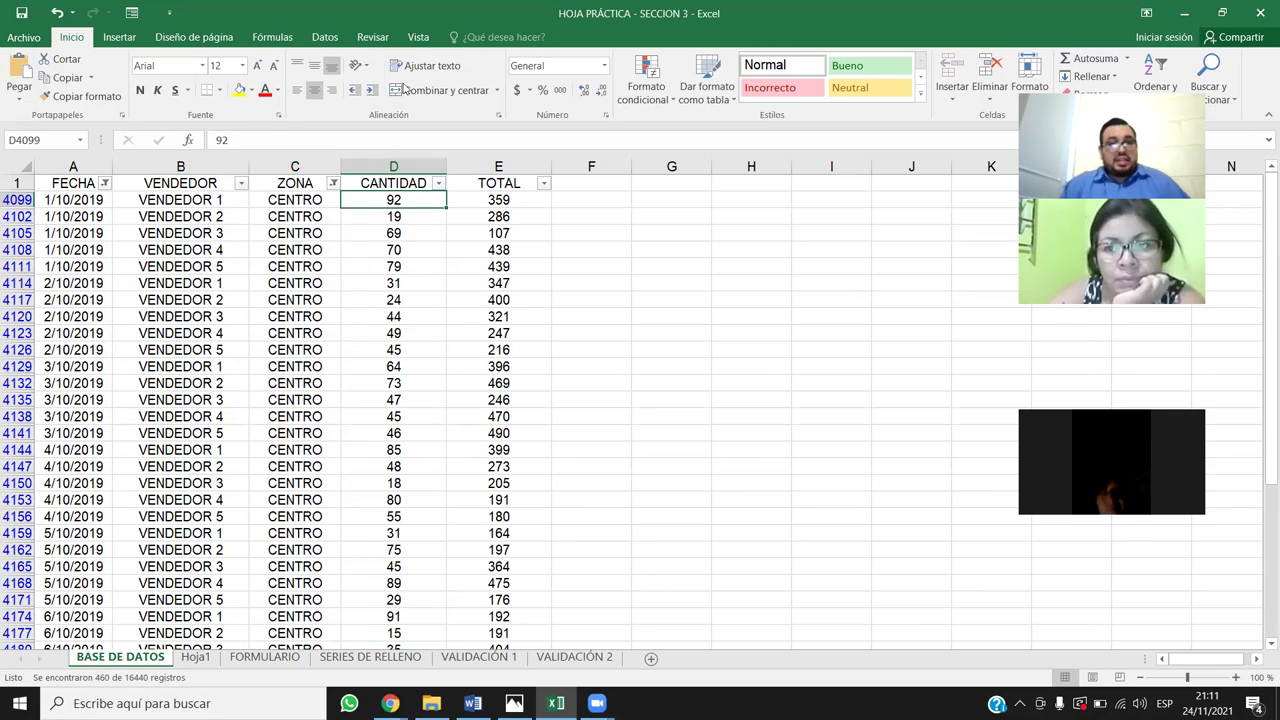
left_click(411, 167)
left_click(403, 202)
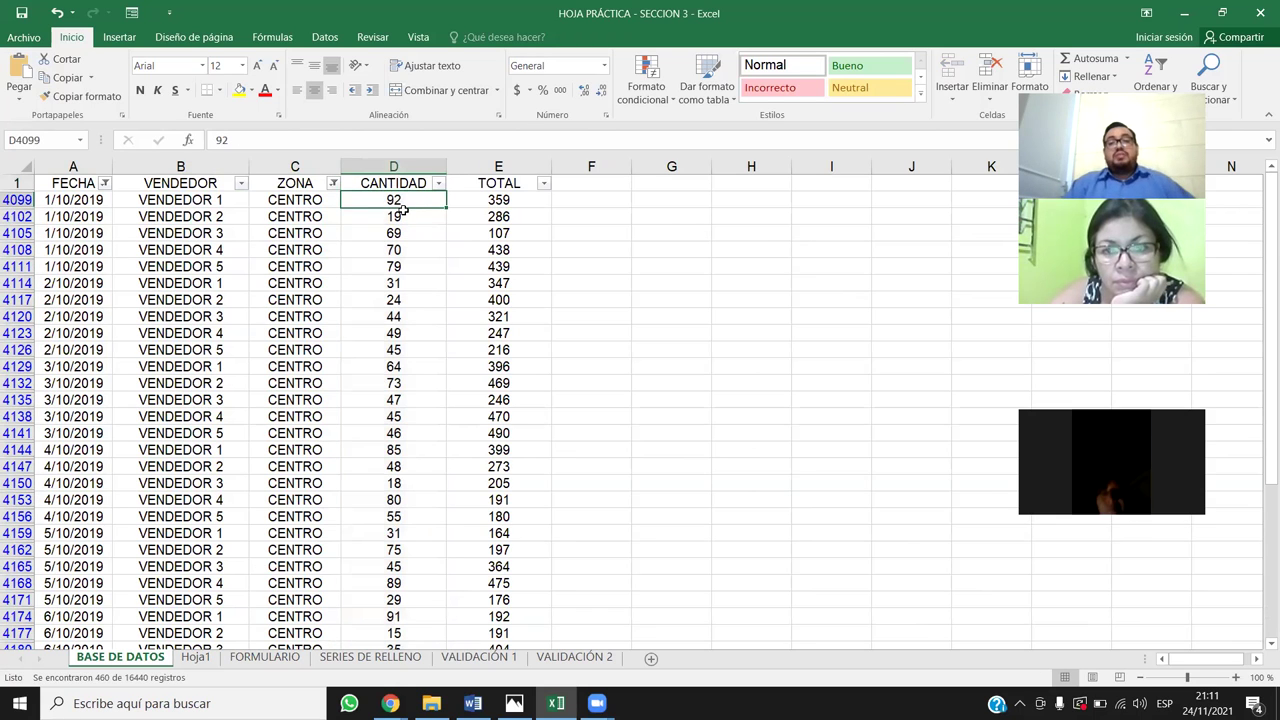
key("ctrl+shift+Down")
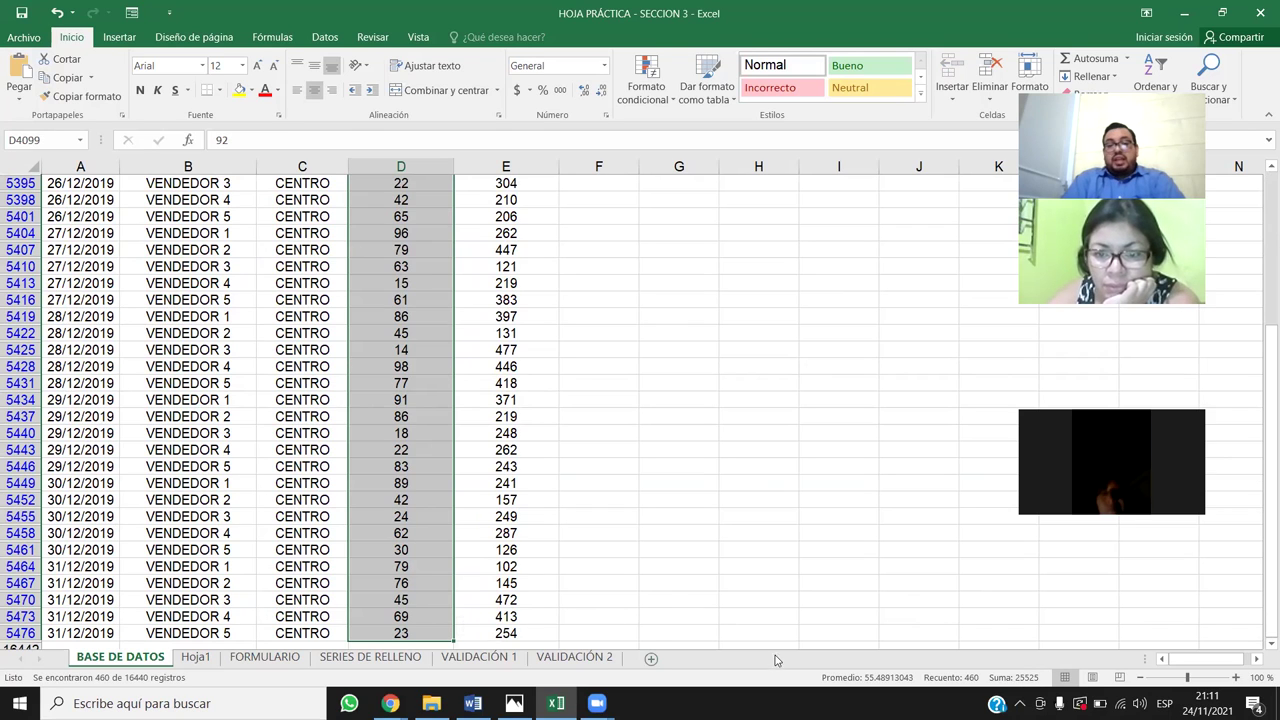
On Hoja1, replace the first question's answer with 25525 and adjust the text box's position in its cell
left_click(196, 659)
left_click(236, 256)
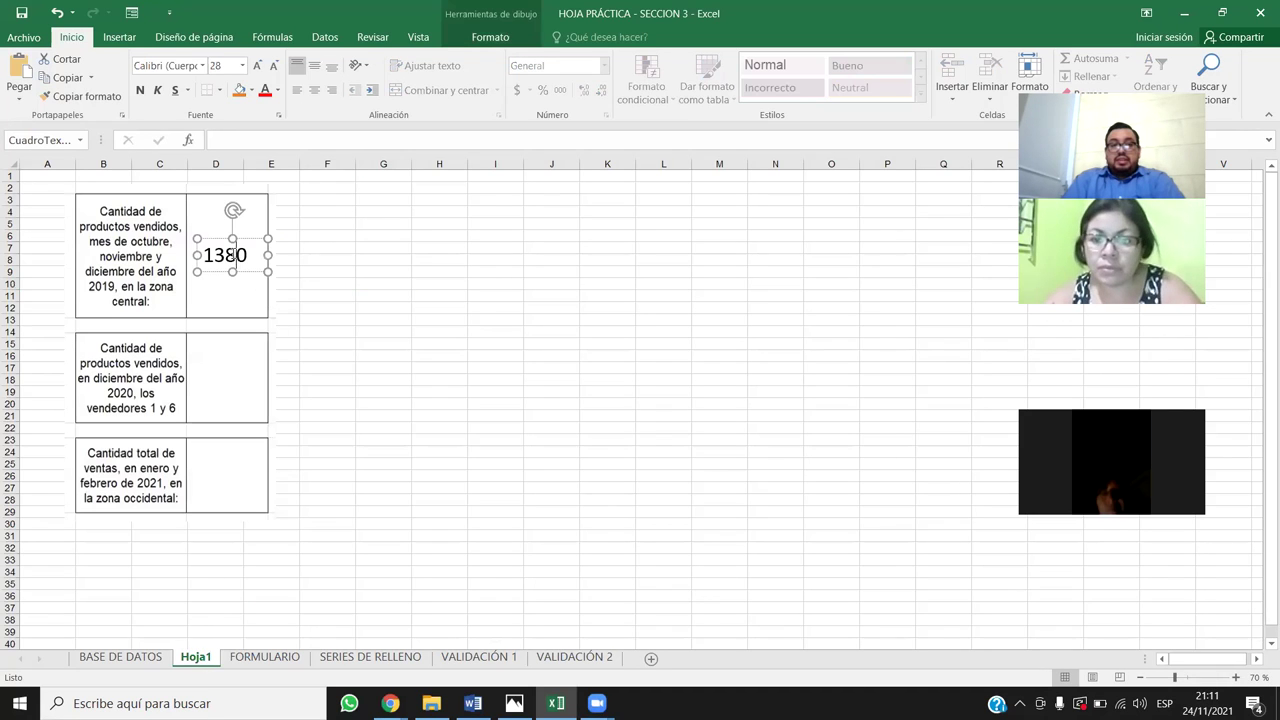
left_click_drag(252, 255, 205, 257)
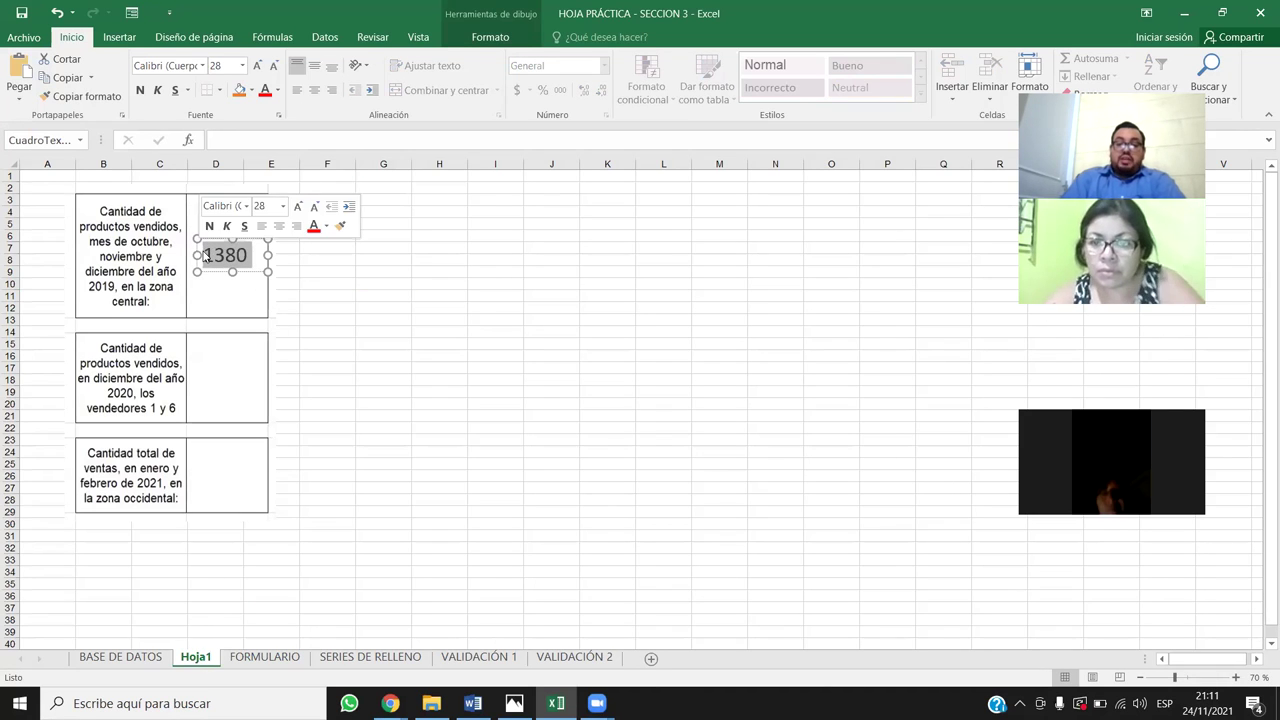
type("25502")
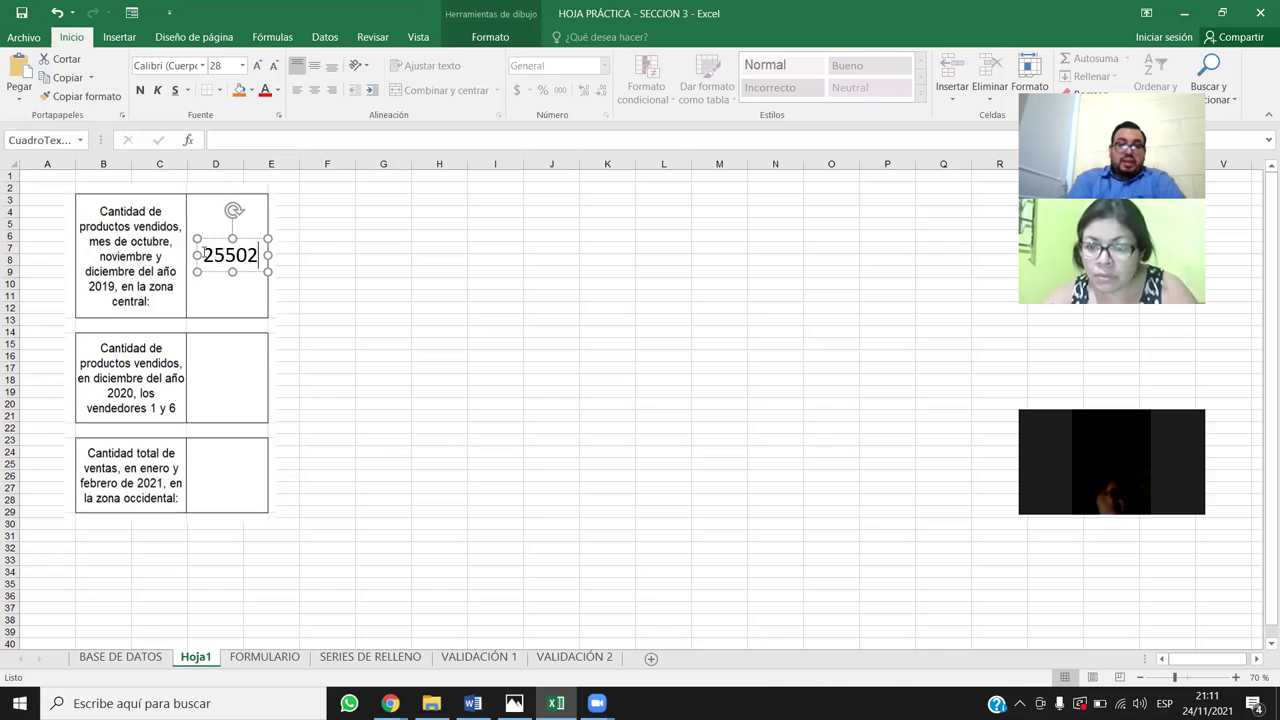
key("BackSpace")
key("BackSpace")
type("25")
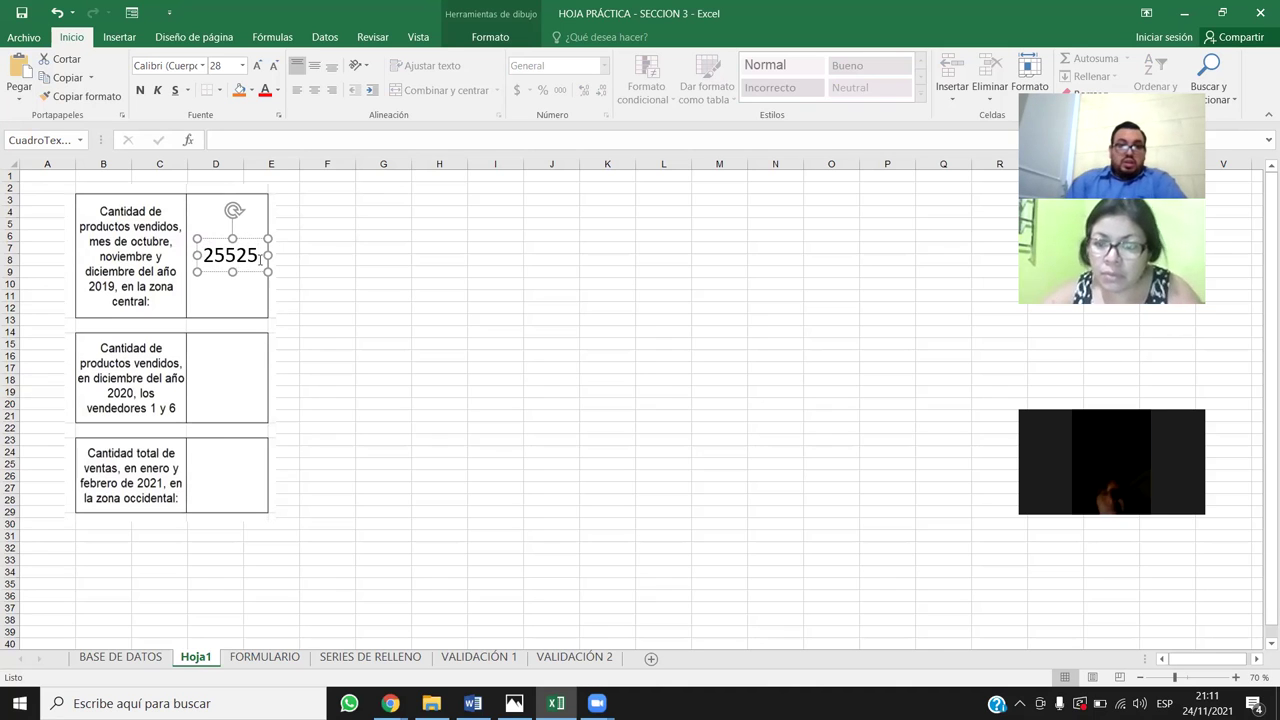
left_click(244, 275)
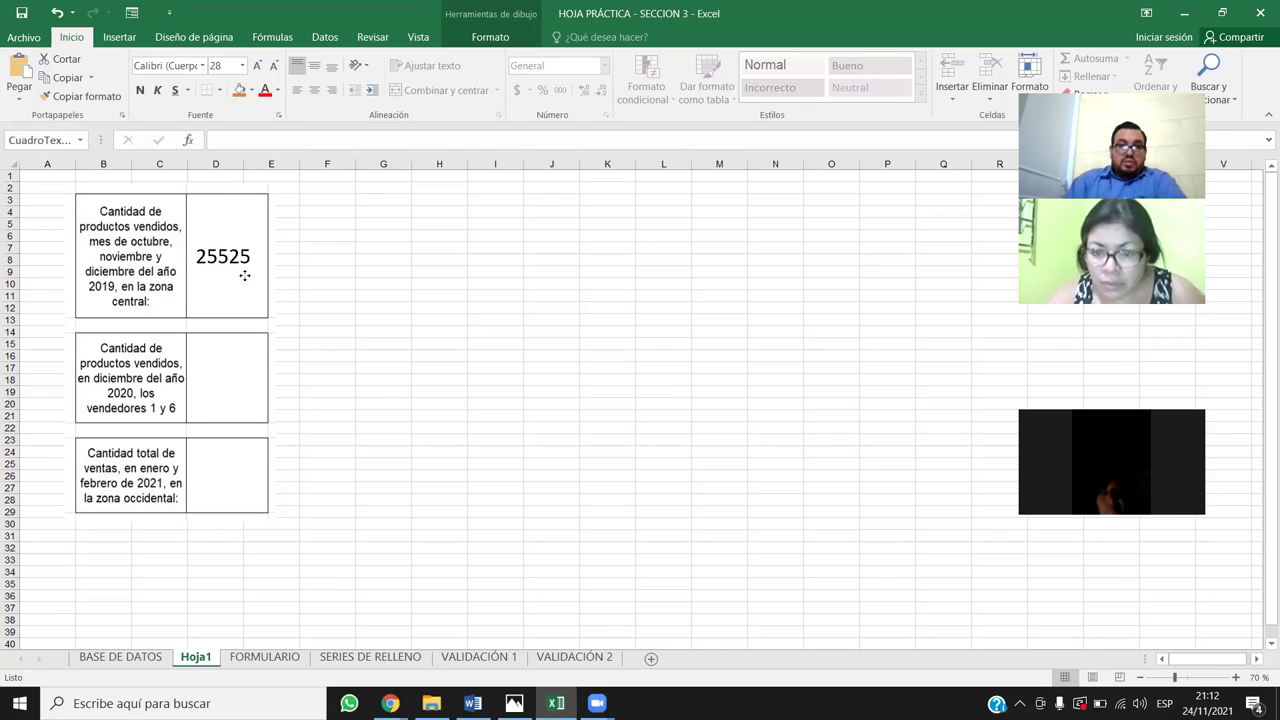
left_click(455, 294)
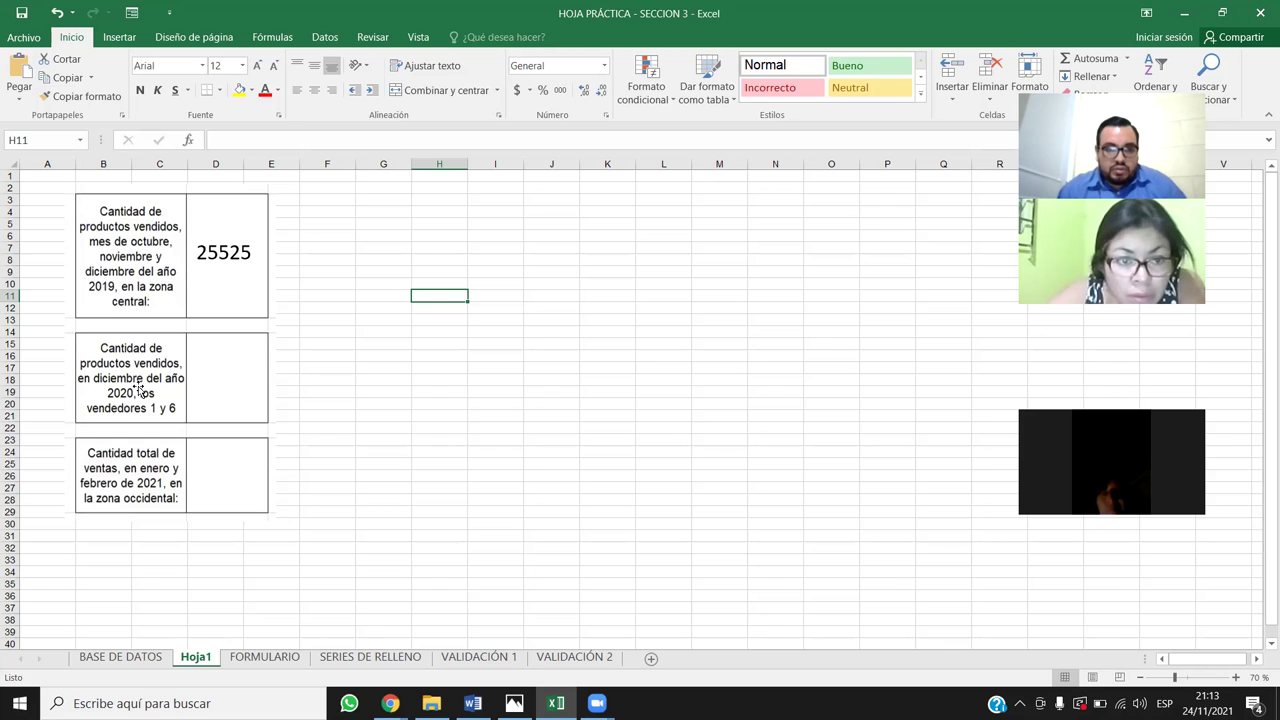
Duplicate the 25525 text box into the second question's answer space and clear the copy's text
left_click(238, 258)
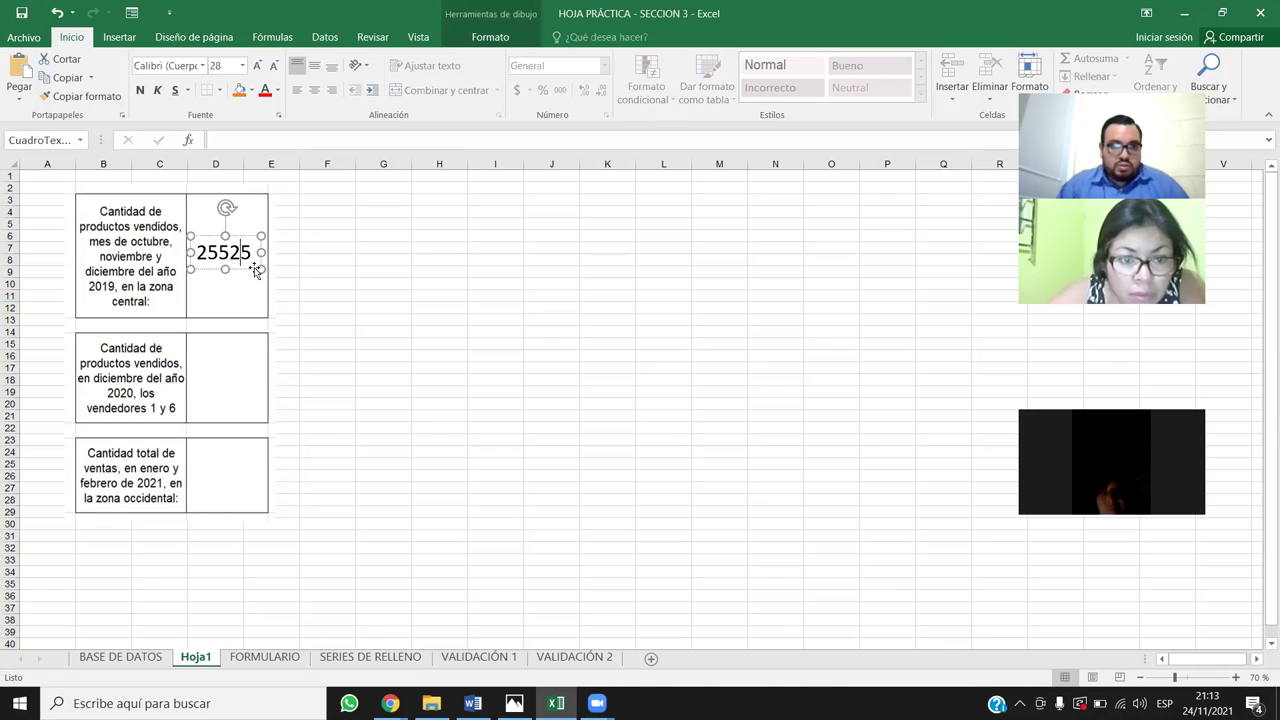
left_click(228, 356)
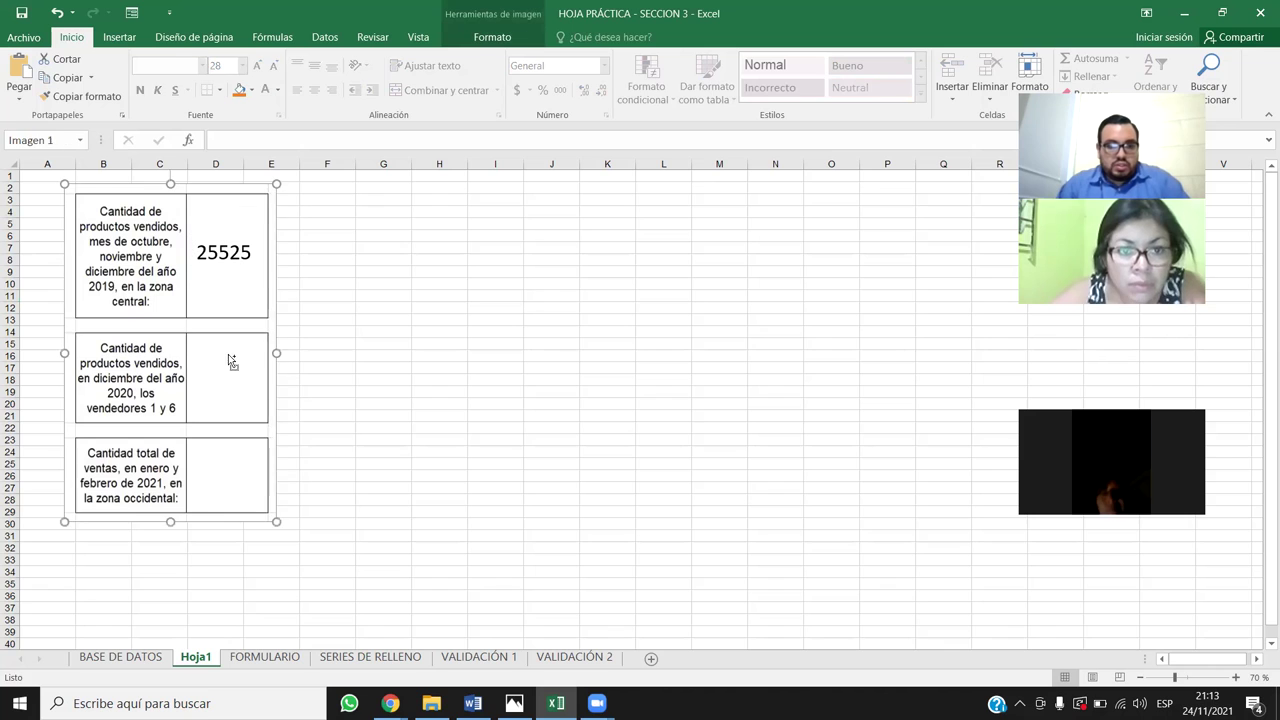
key("ctrl+v")
left_click_drag(113, 211, 250, 386)
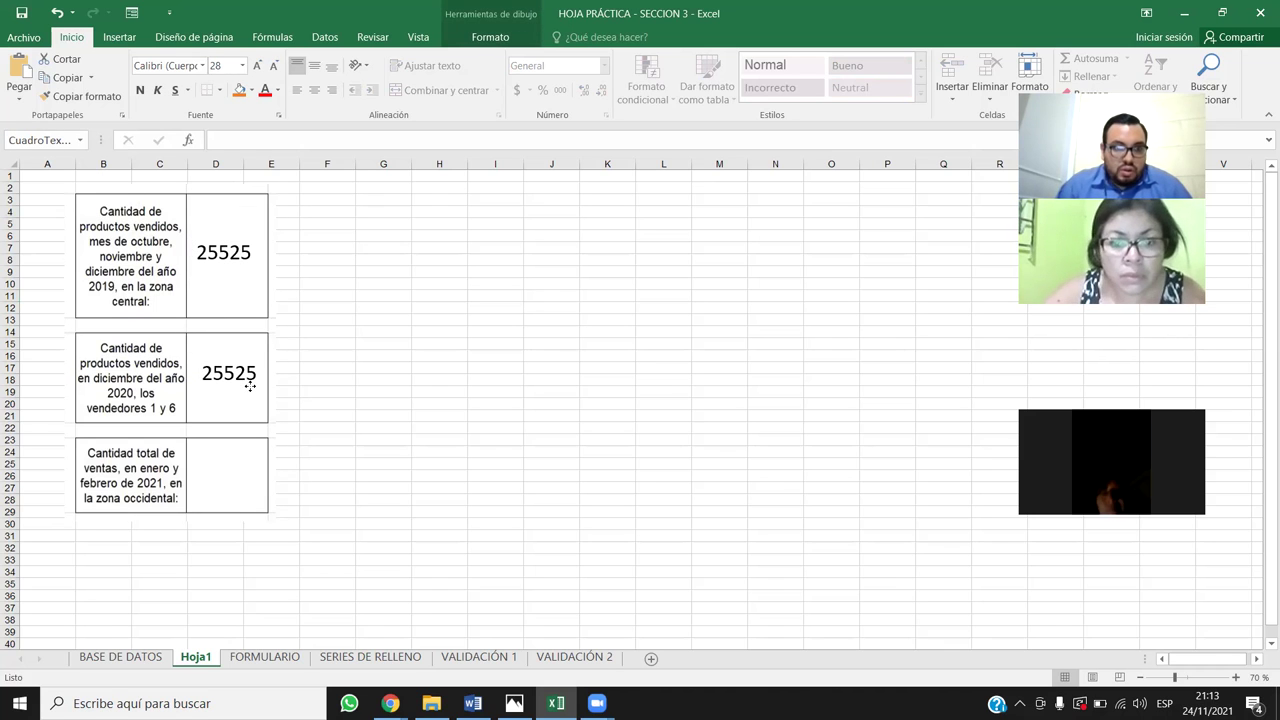
double_click(243, 375)
key("Delete")
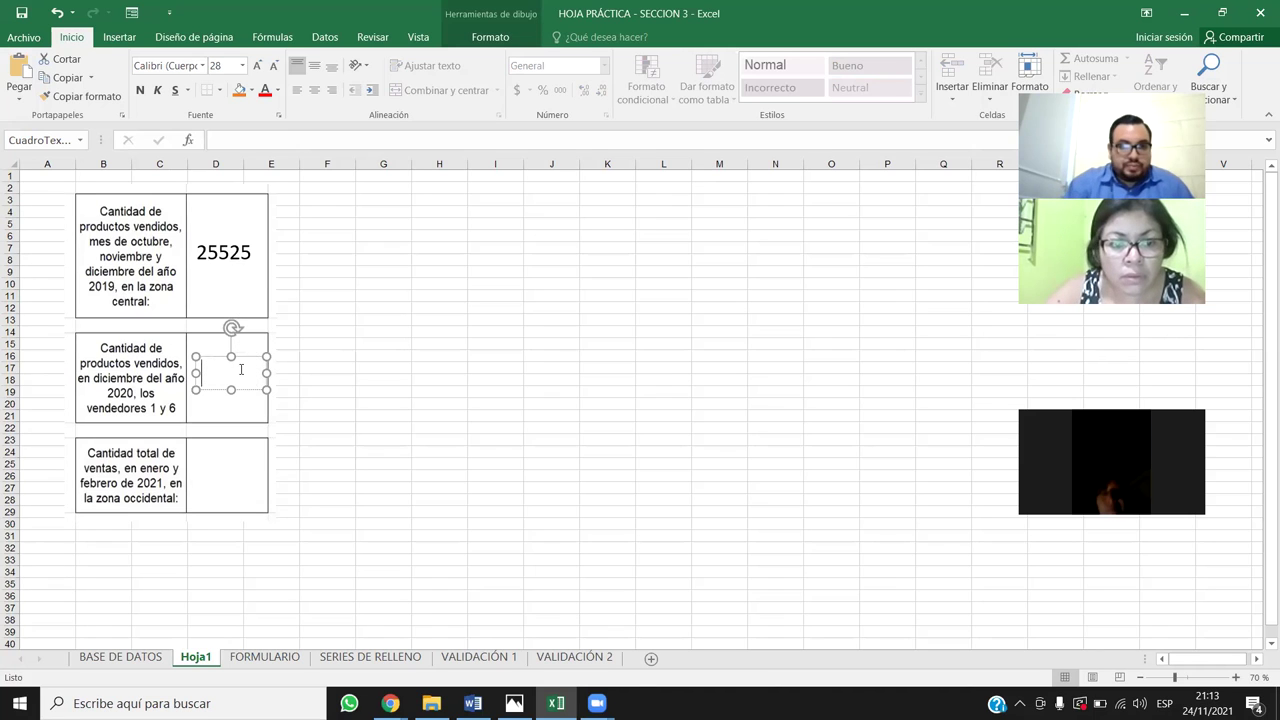
left_click_drag(252, 392, 239, 491)
key("ctrl+z")
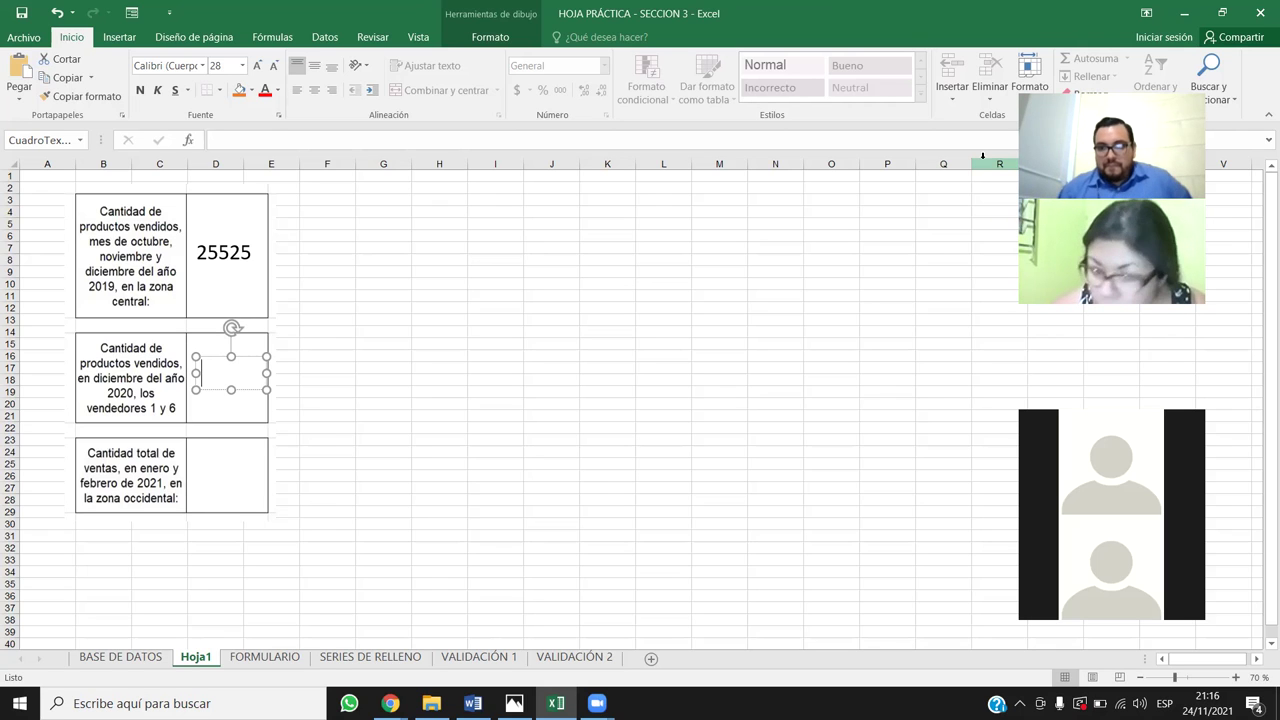
left_click(370, 378)
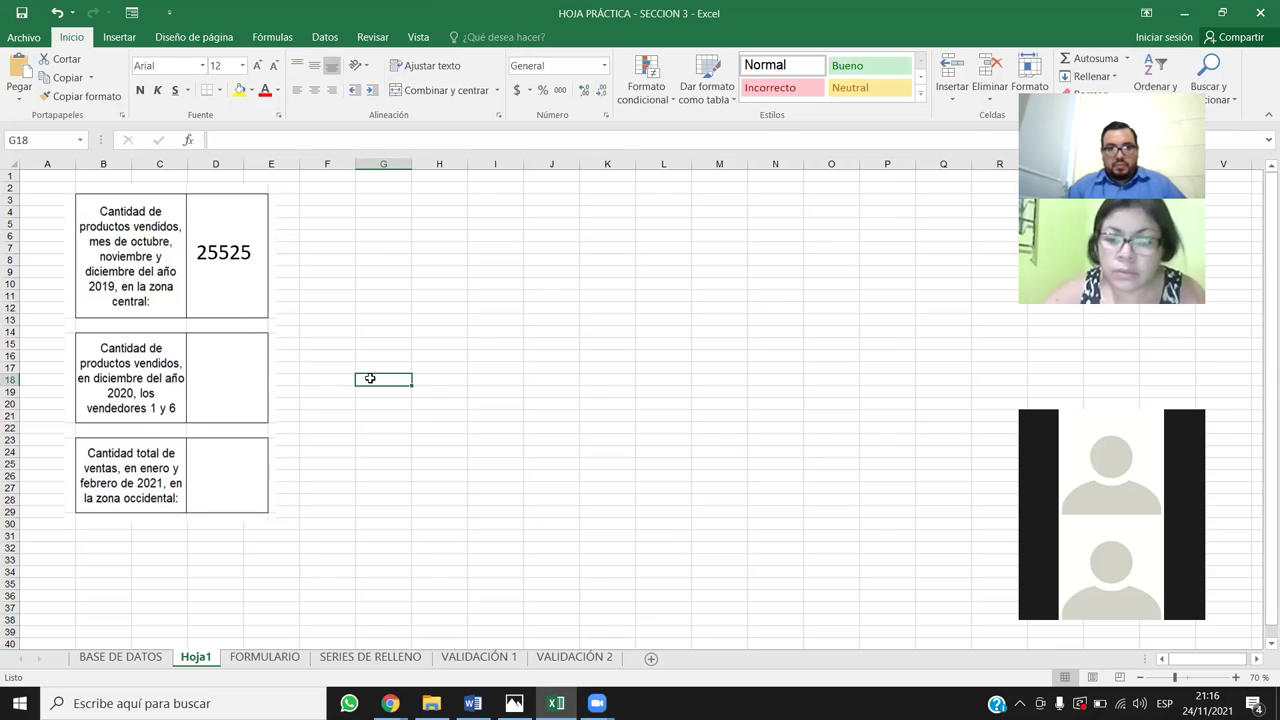
Enter 10182 as the second question's answer and move its text box slightly down
left_click(225, 374)
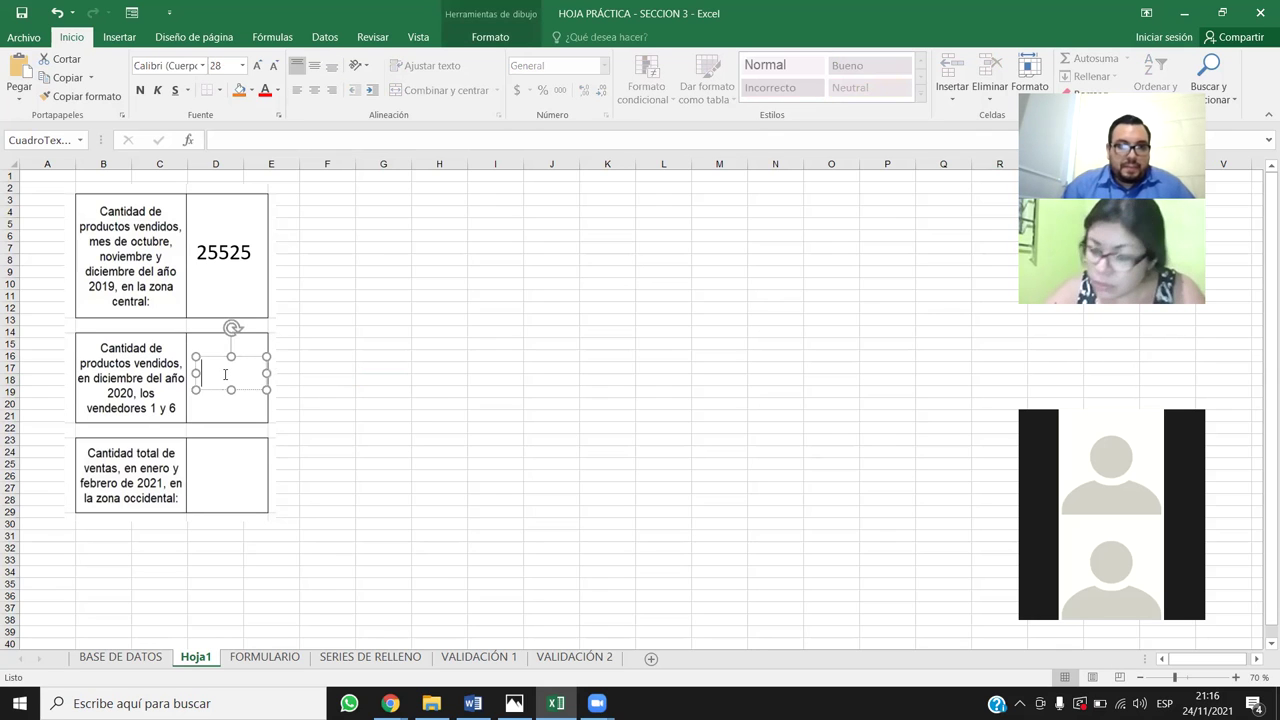
type("10182")
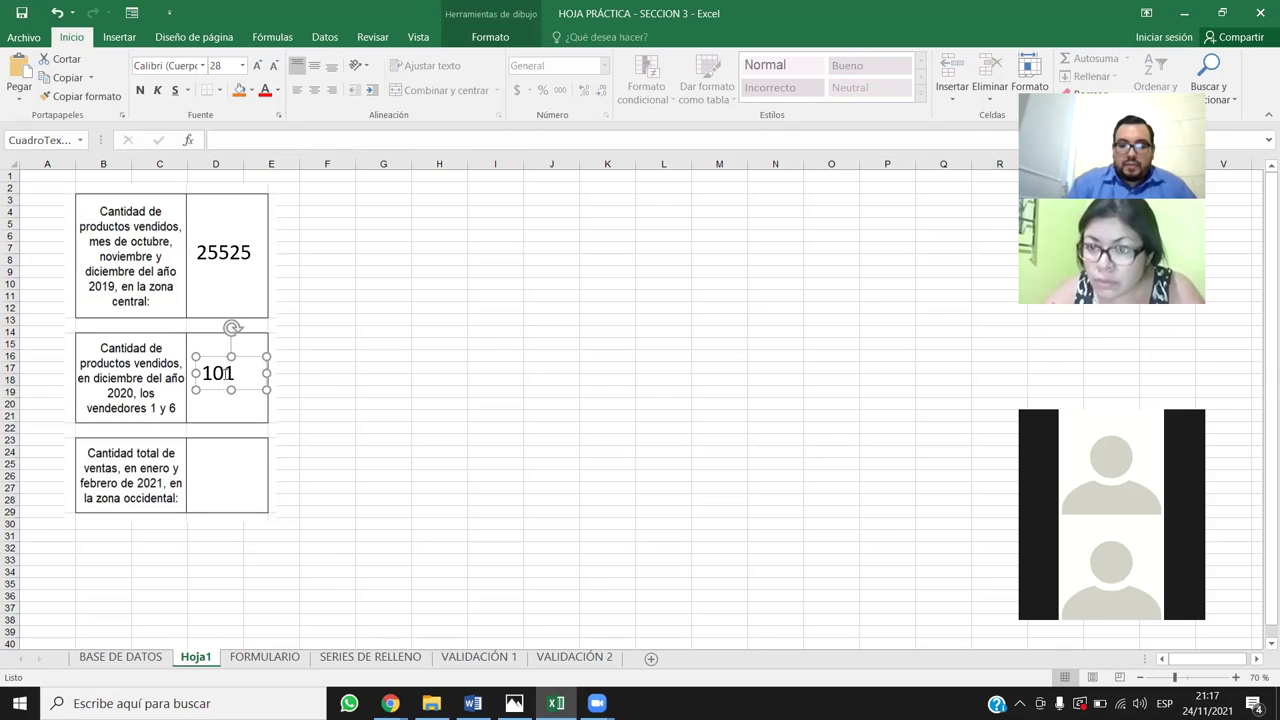
left_click(346, 377)
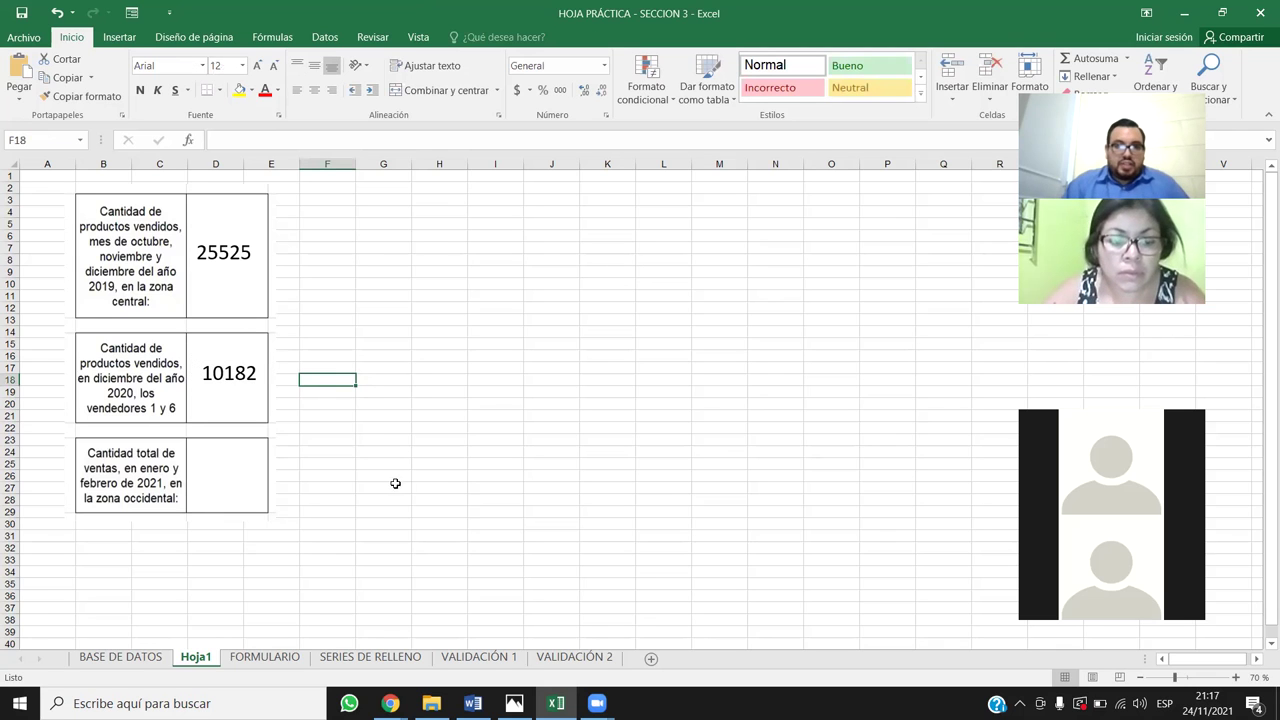
left_click_drag(248, 390, 246, 395)
left_click(394, 391)
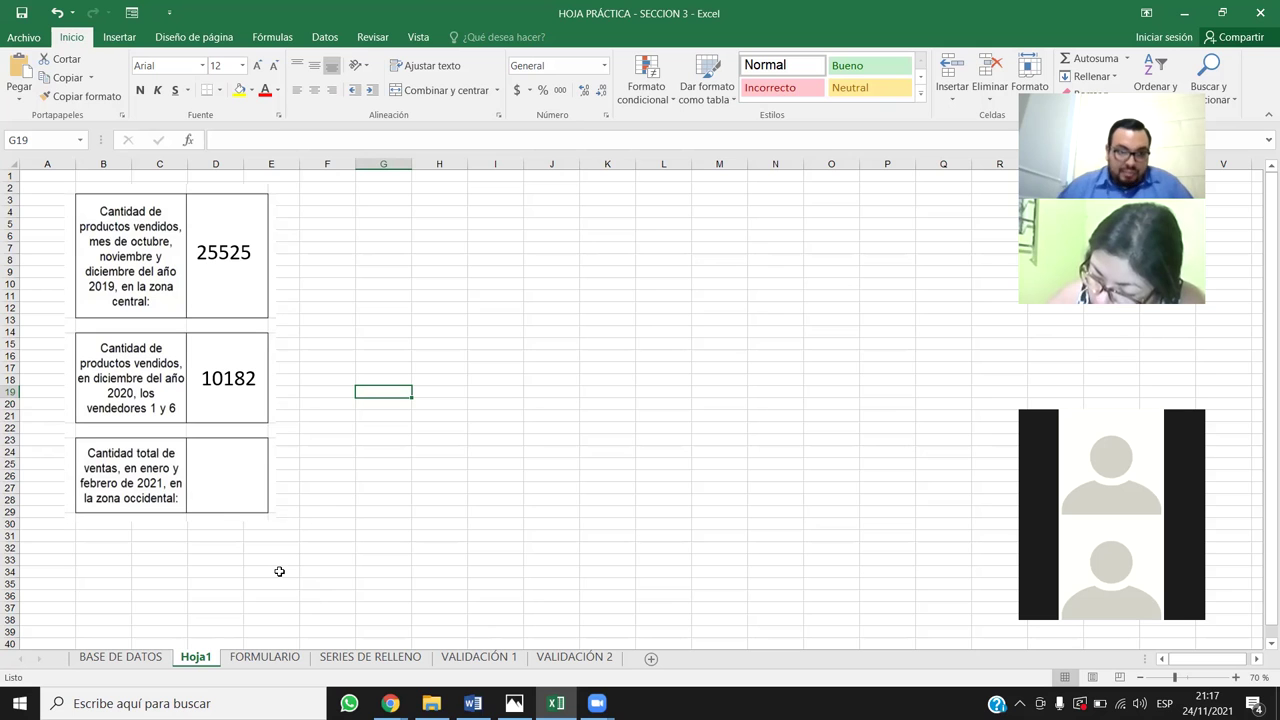
Clear the FECHA and ZONA filters on the BASE DE DATOS sheet so all records are included
left_click(150, 657)
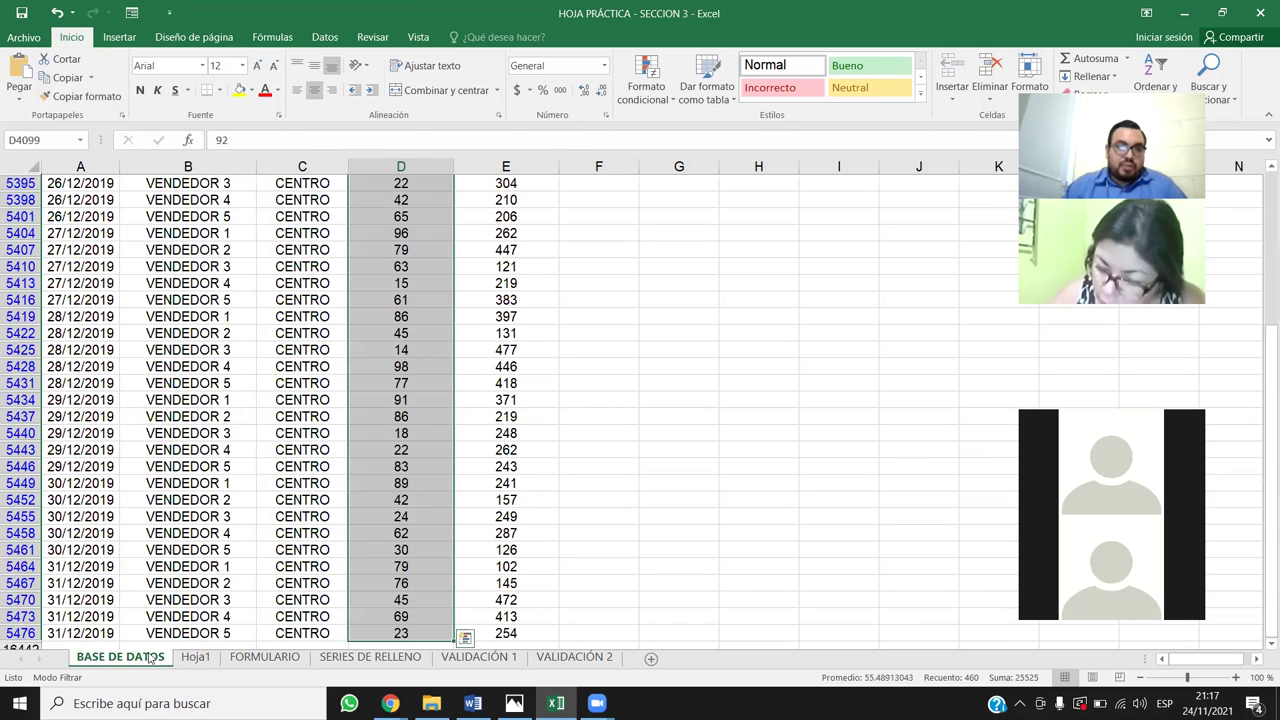
scroll(180, 315, "up", 5)
left_click(215, 350)
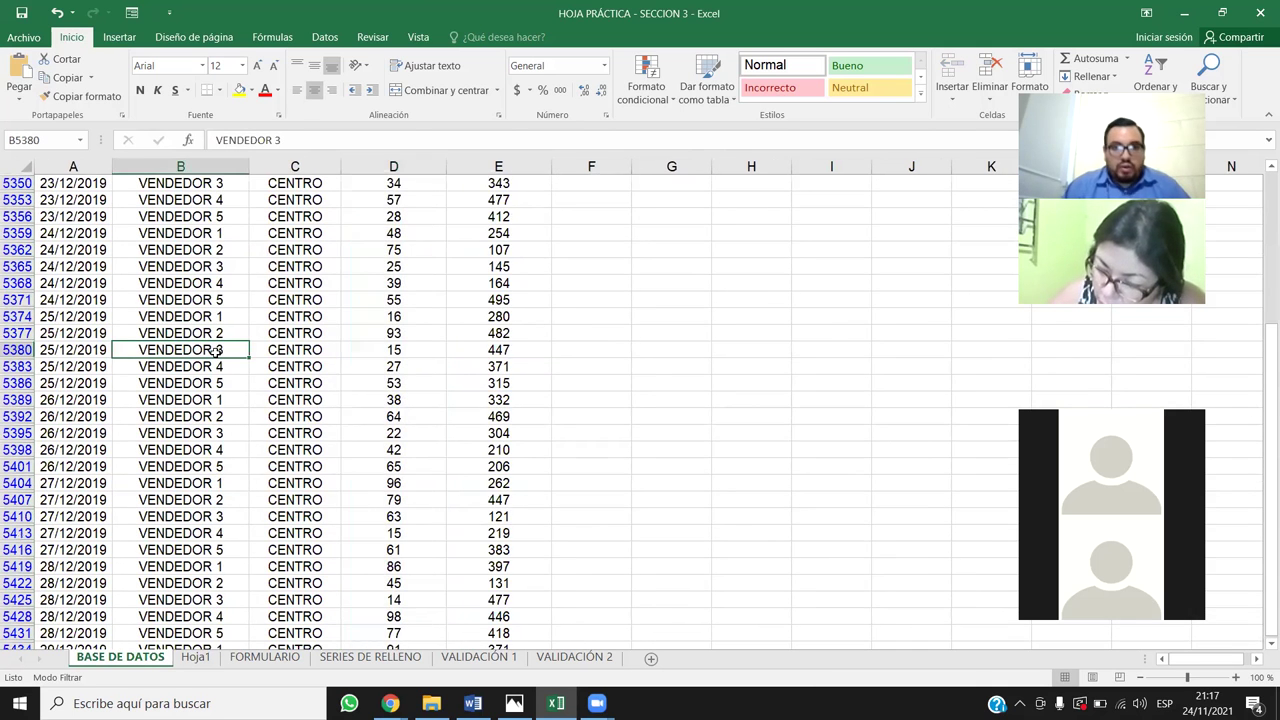
key("ctrl+Down")
key("Up")
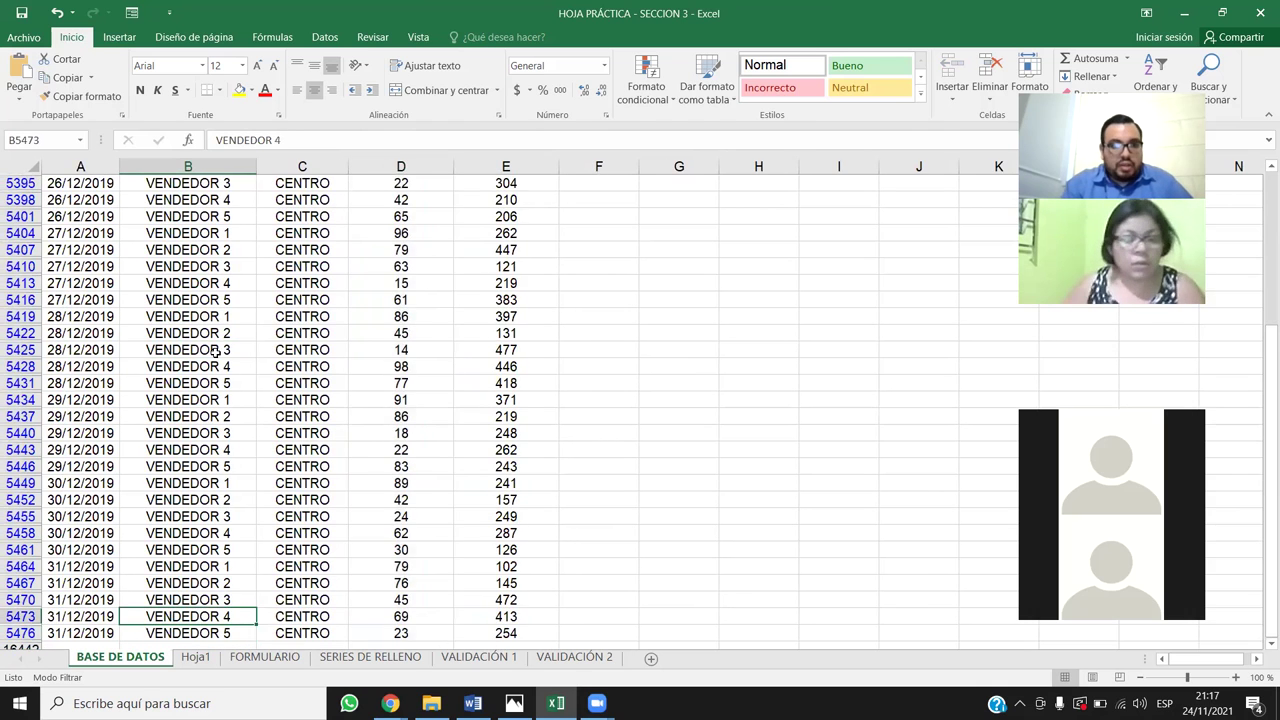
key("ctrl+Up")
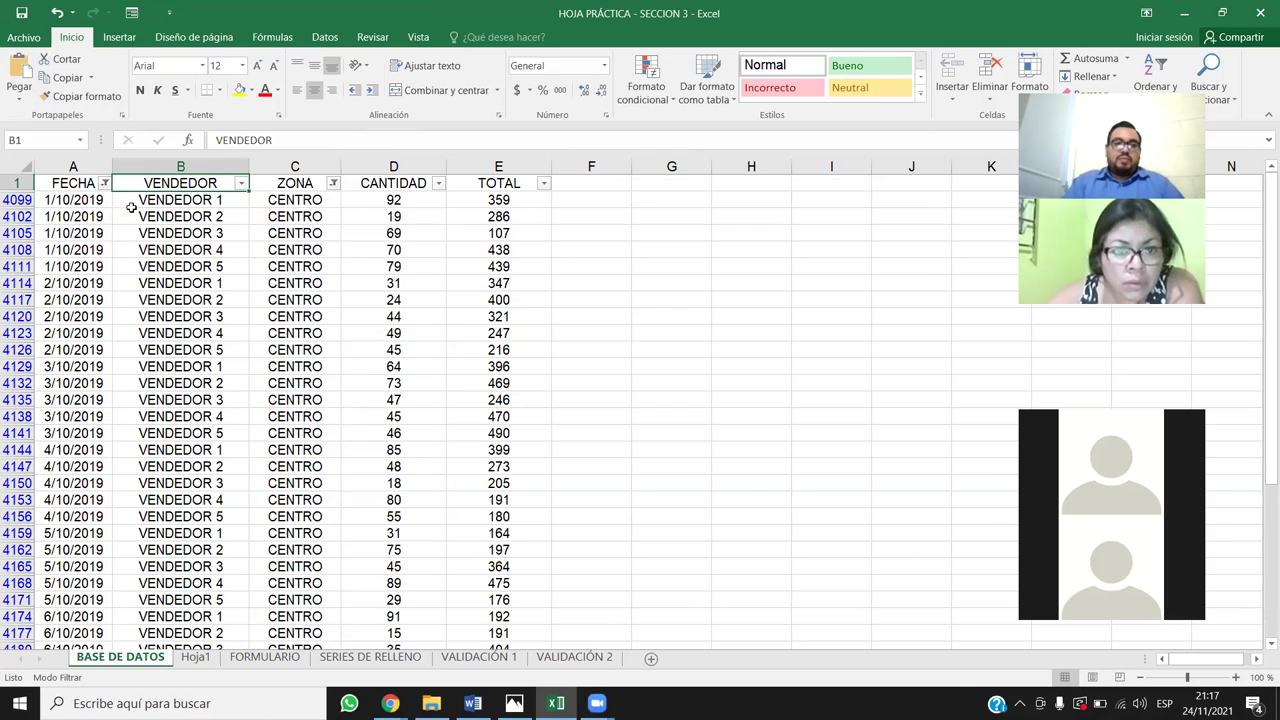
left_click_drag(83, 183, 540, 185)
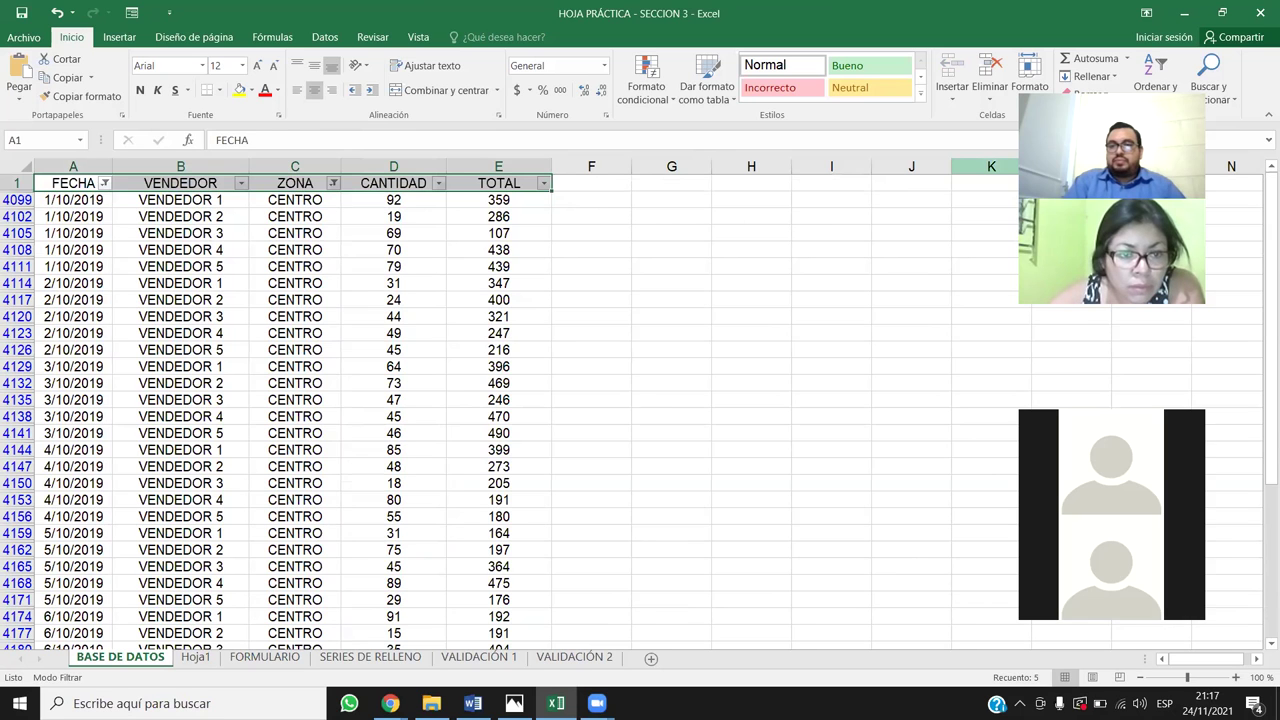
key("alt+a+c")
left_click(117, 263)
left_click_drag(60, 185, 505, 545)
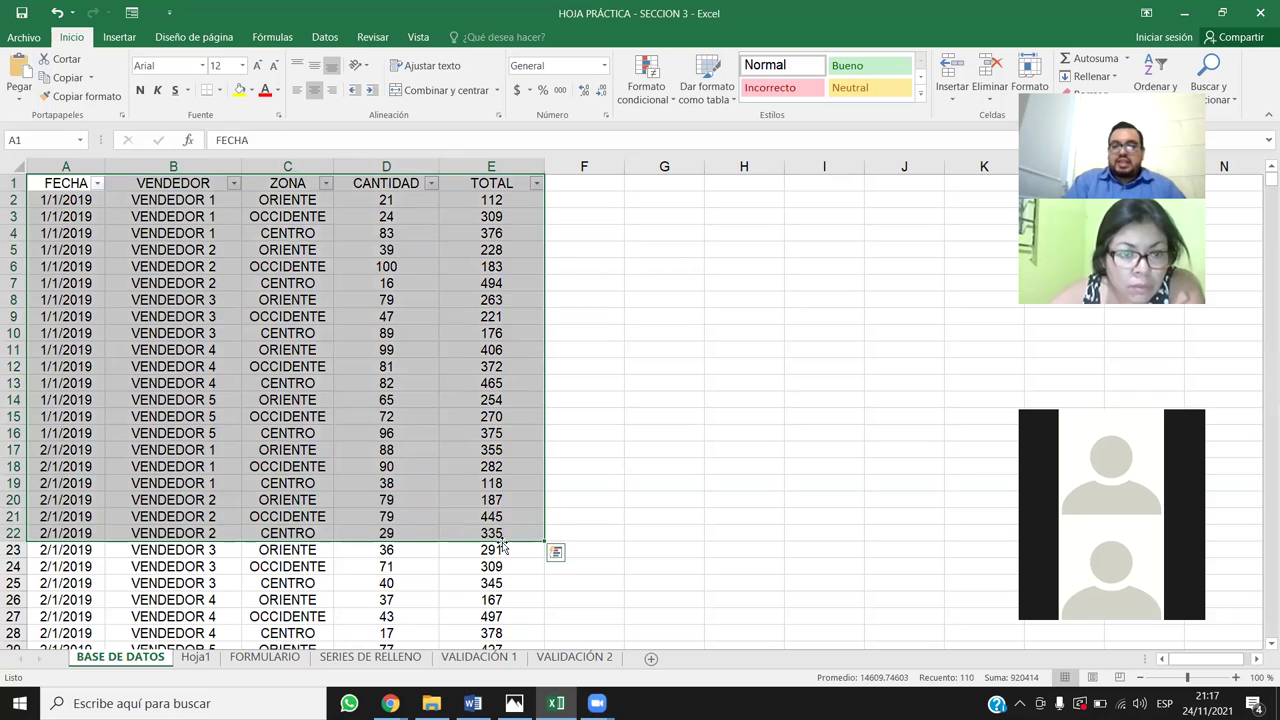
left_click(298, 318)
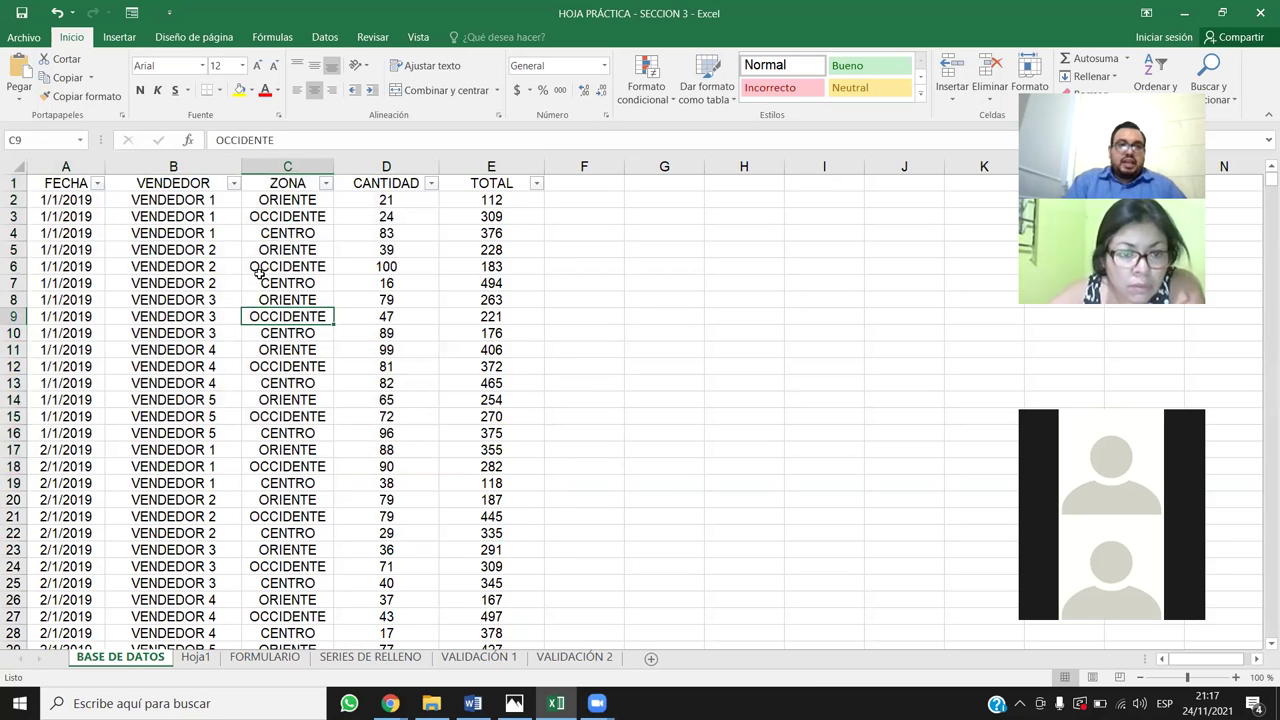
Filter the VENDEDOR column on BASE DE DATOS to show only VENDEDOR 1 and VENDEDOR 5
left_click(196, 657)
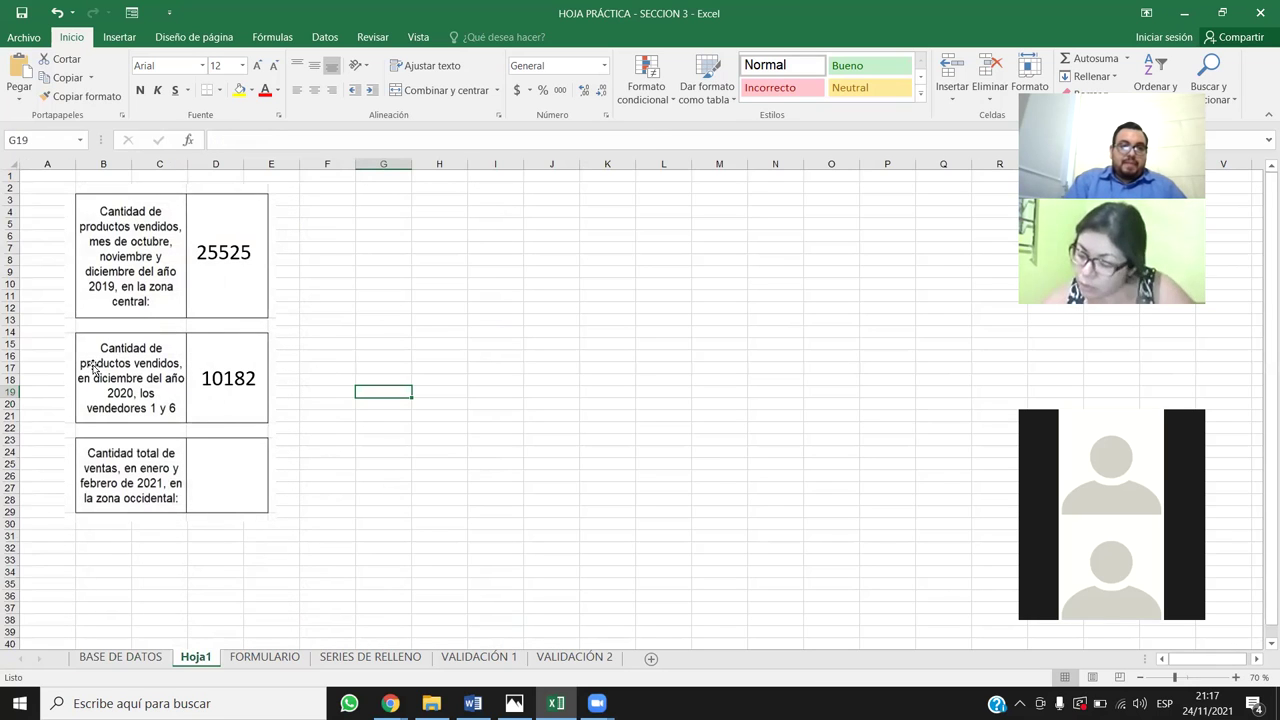
left_click(120, 657)
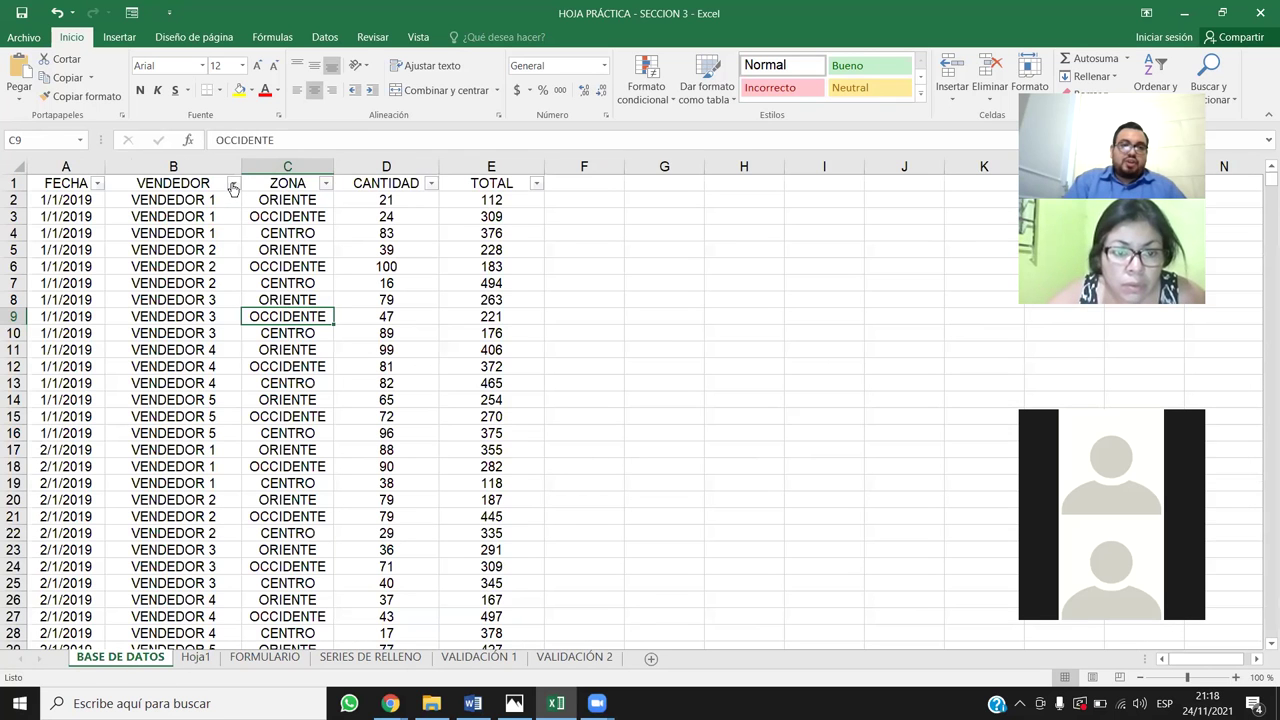
left_click(233, 183)
left_click(68, 345)
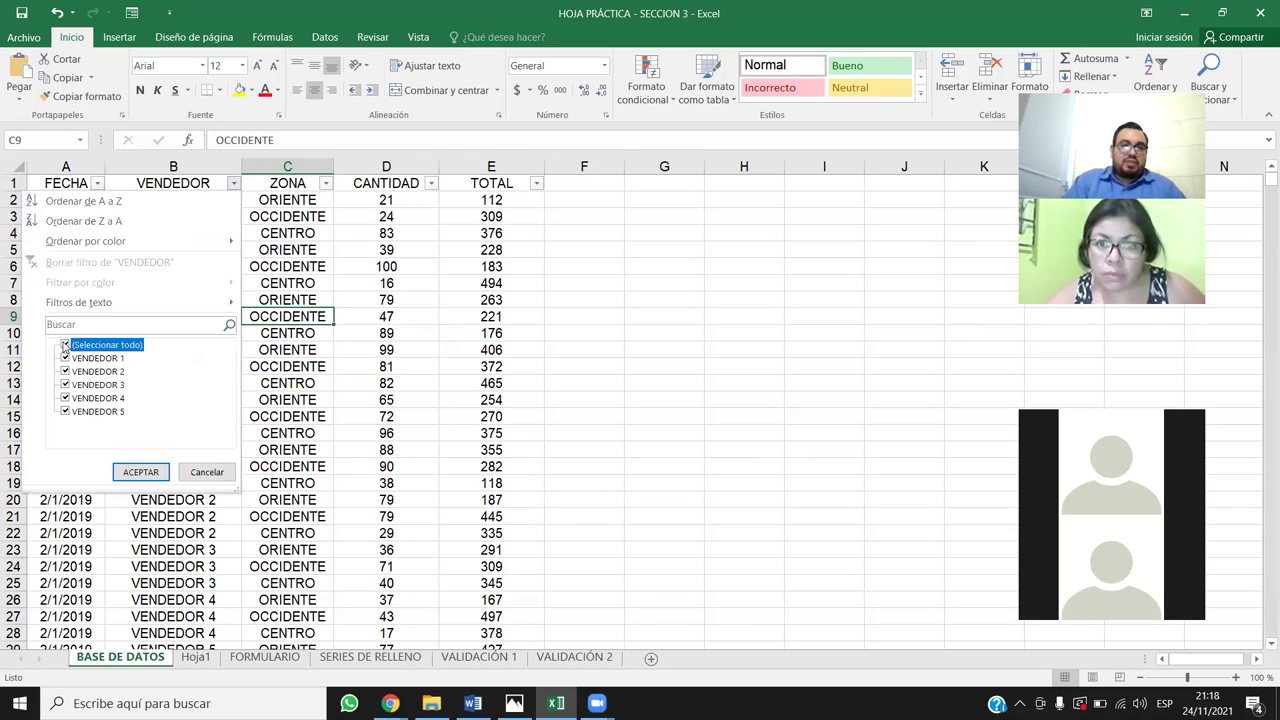
left_click(66, 358)
left_click(63, 412)
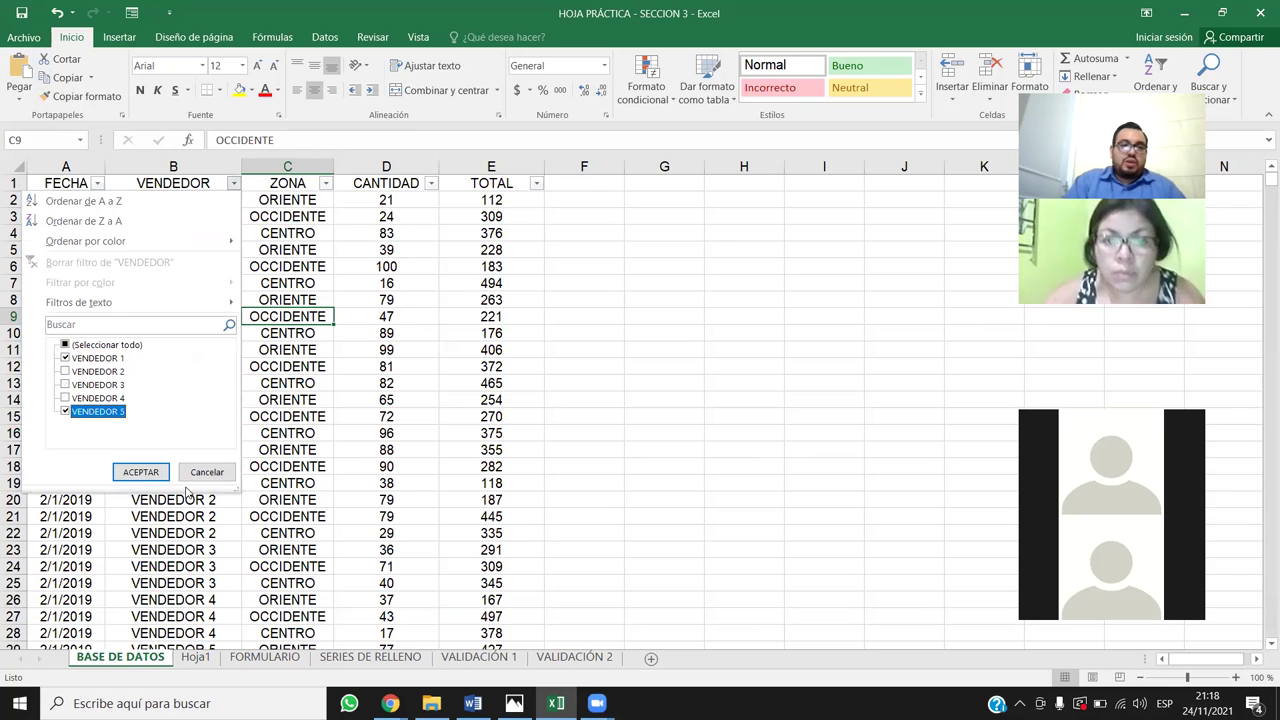
left_click(141, 472)
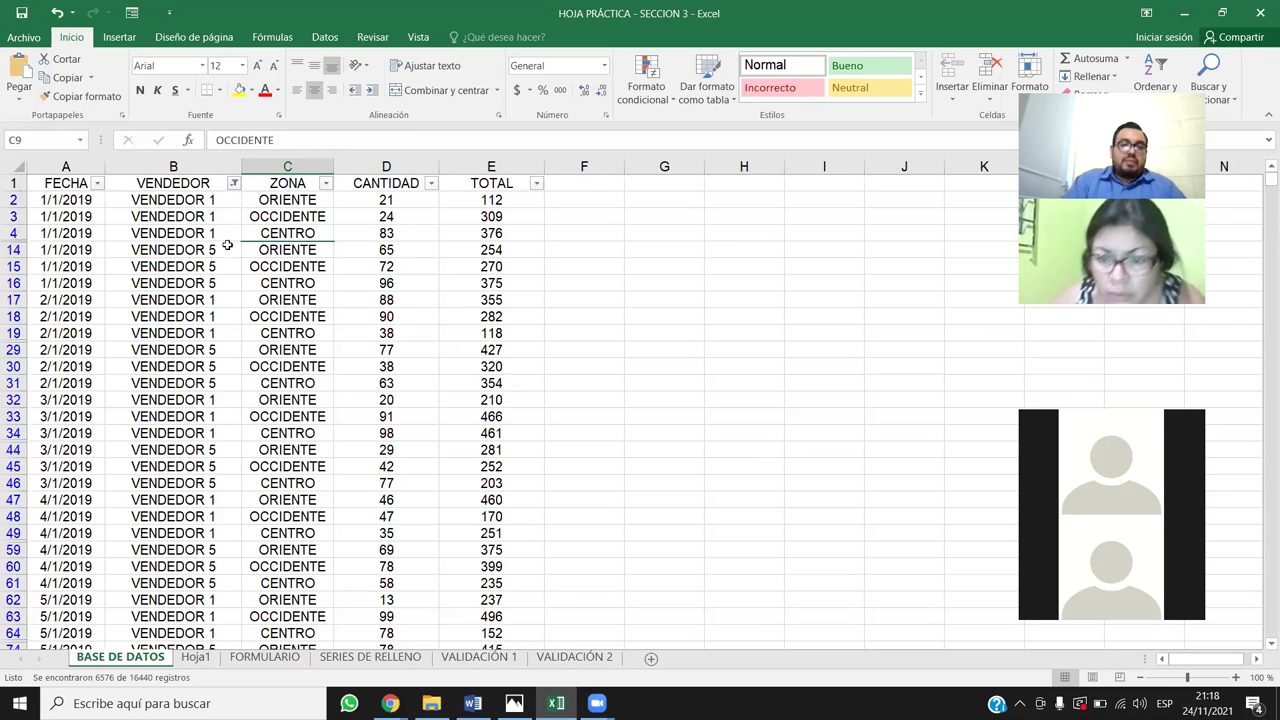
Recheck the second question's period on Hoja1 and filter the FECHA column on BASE DE DATOS to diciembre 2020
left_click(196, 657)
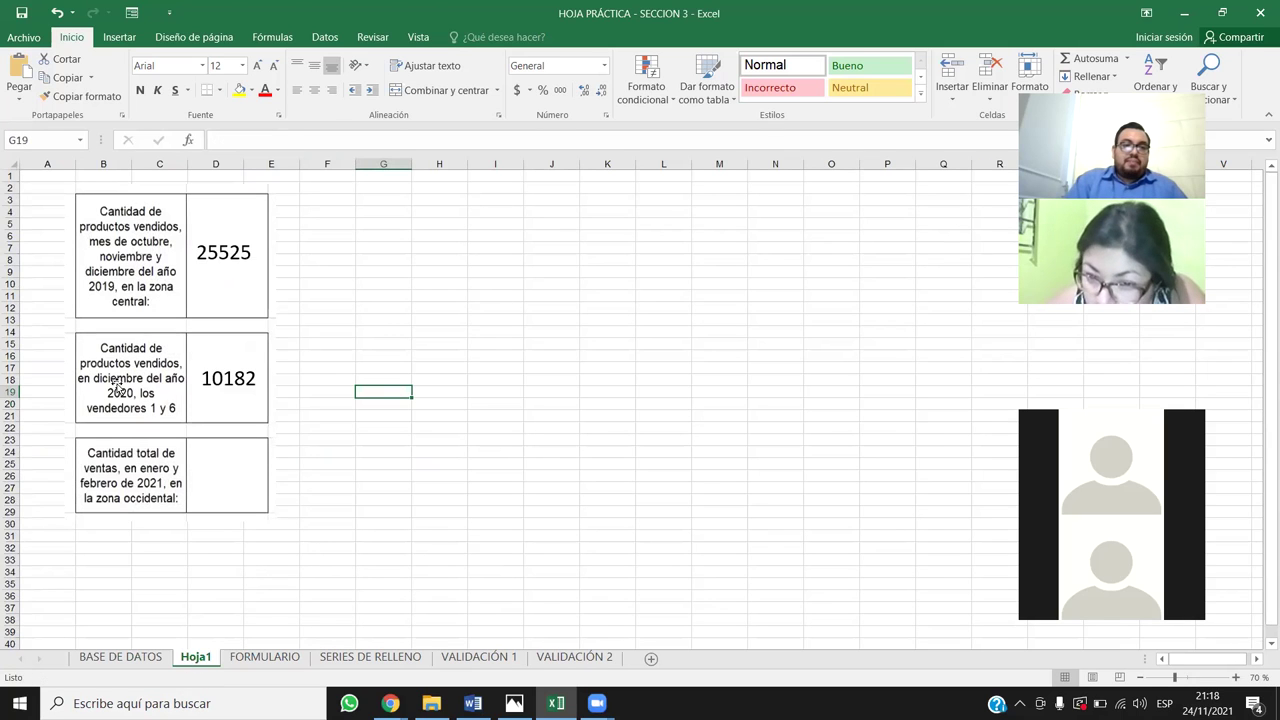
left_click(137, 659)
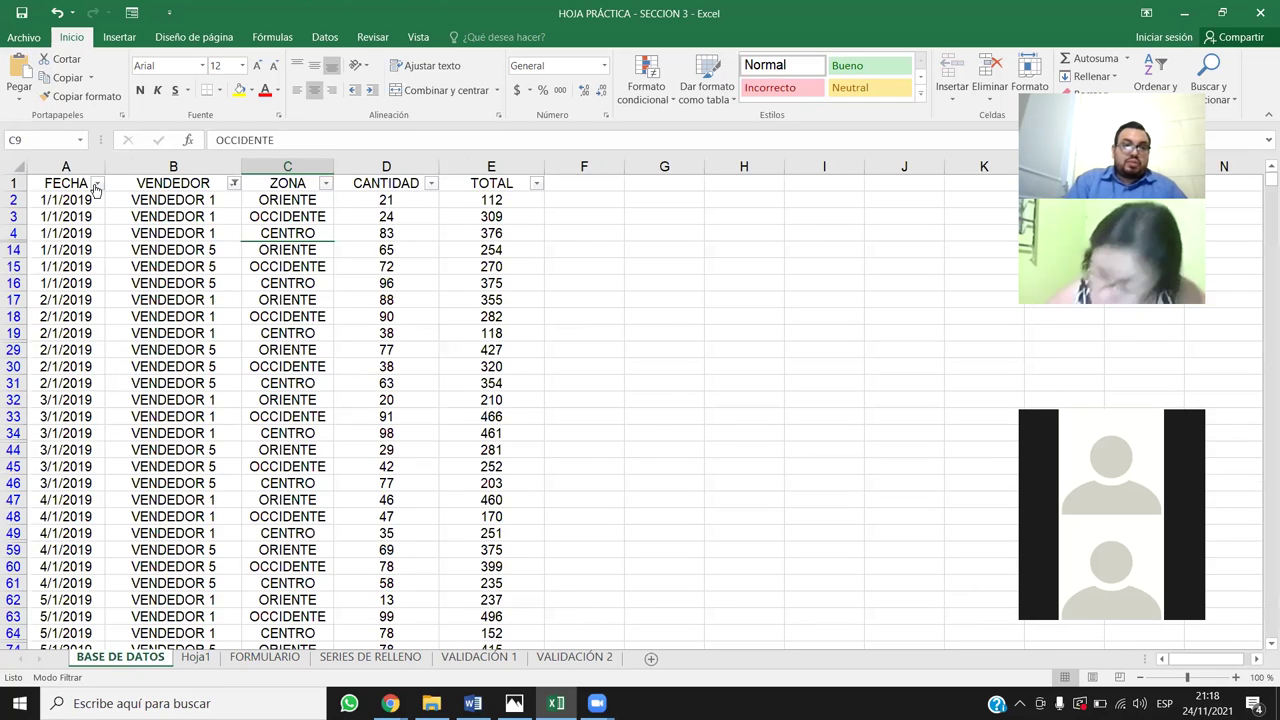
left_click(96, 184)
left_click(44, 345)
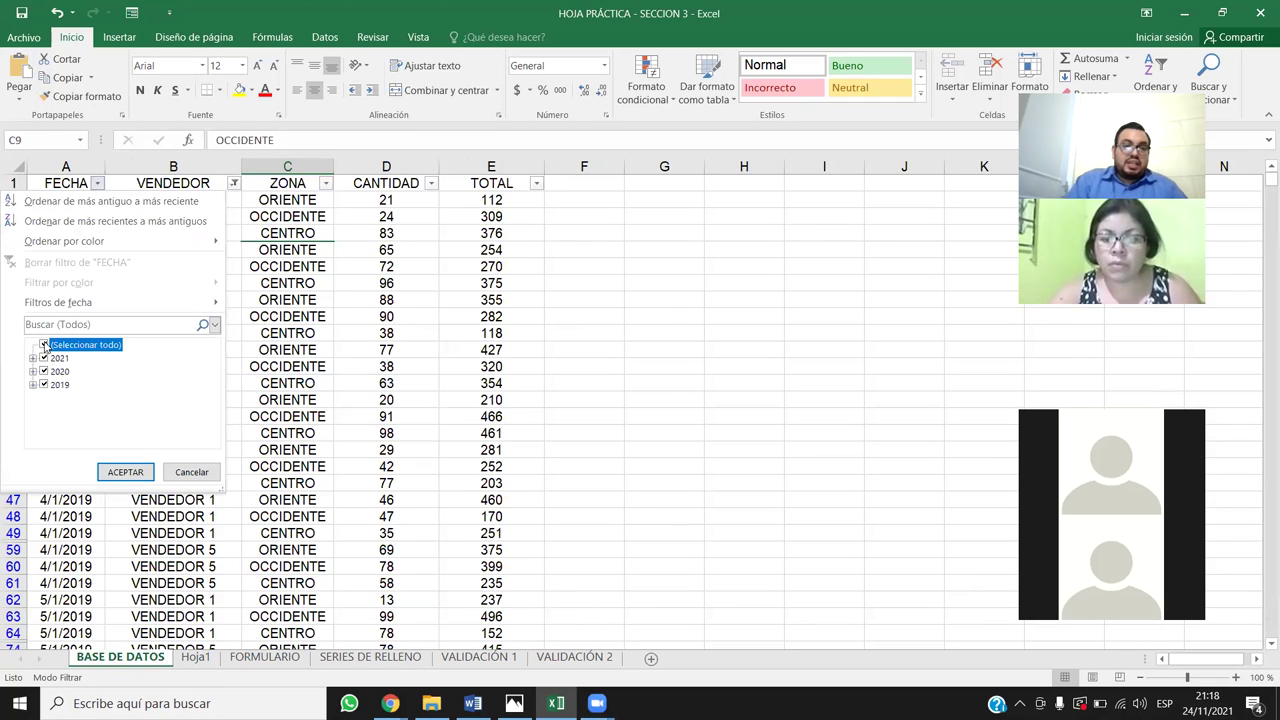
left_click(33, 371)
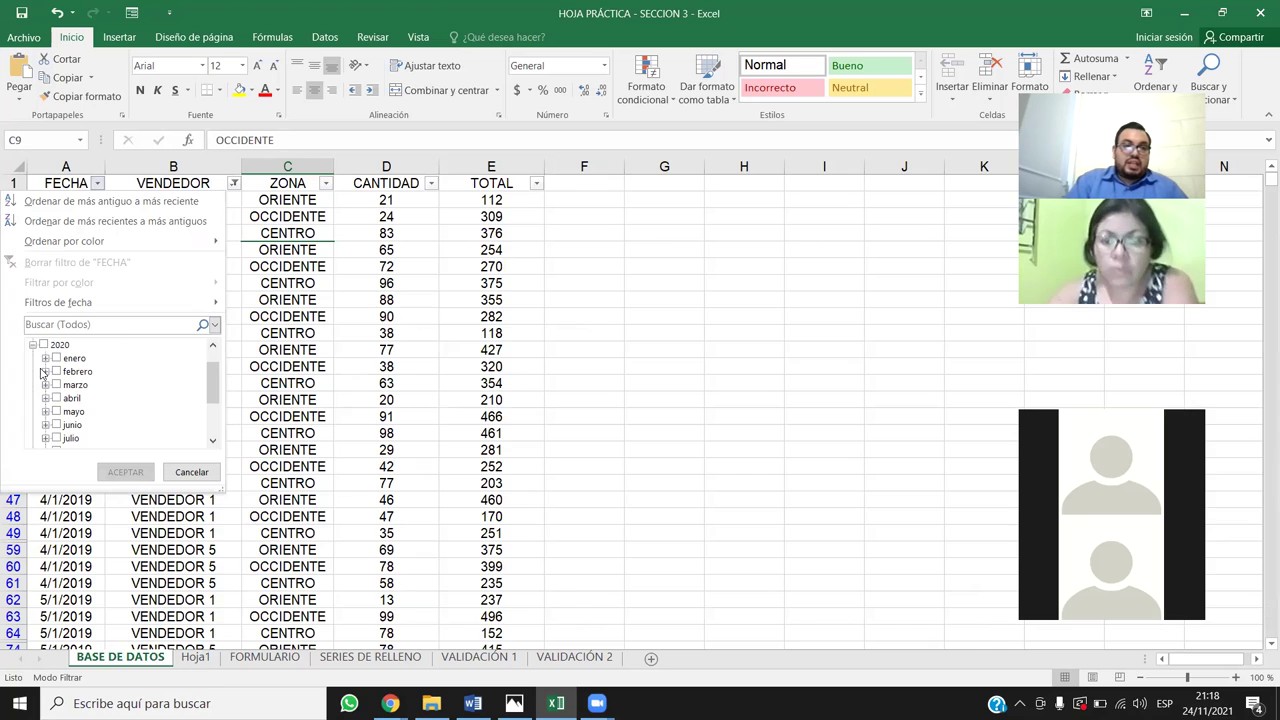
scroll(64, 360, "down", 2)
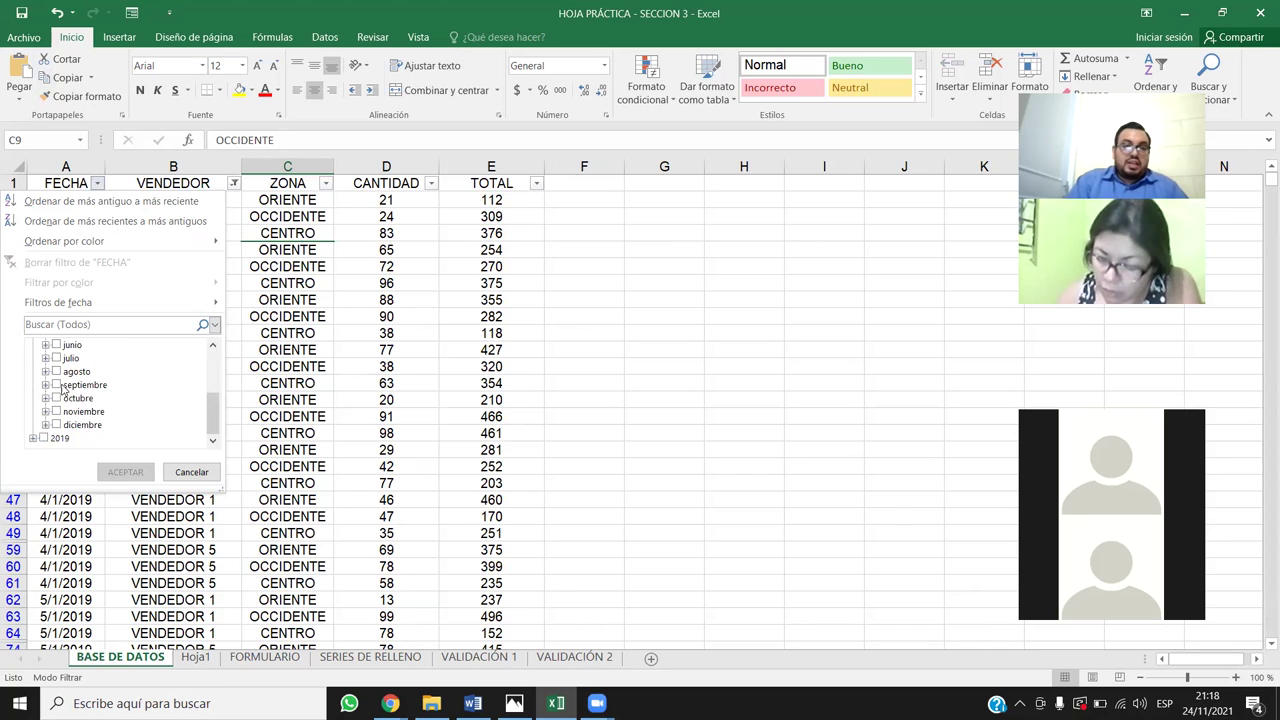
left_click(60, 425)
left_click(121, 470)
Reread the second question on Hoja1 and select all filtered CANTIDAD values on BASE DE DATOS to read their sum
left_click(196, 657)
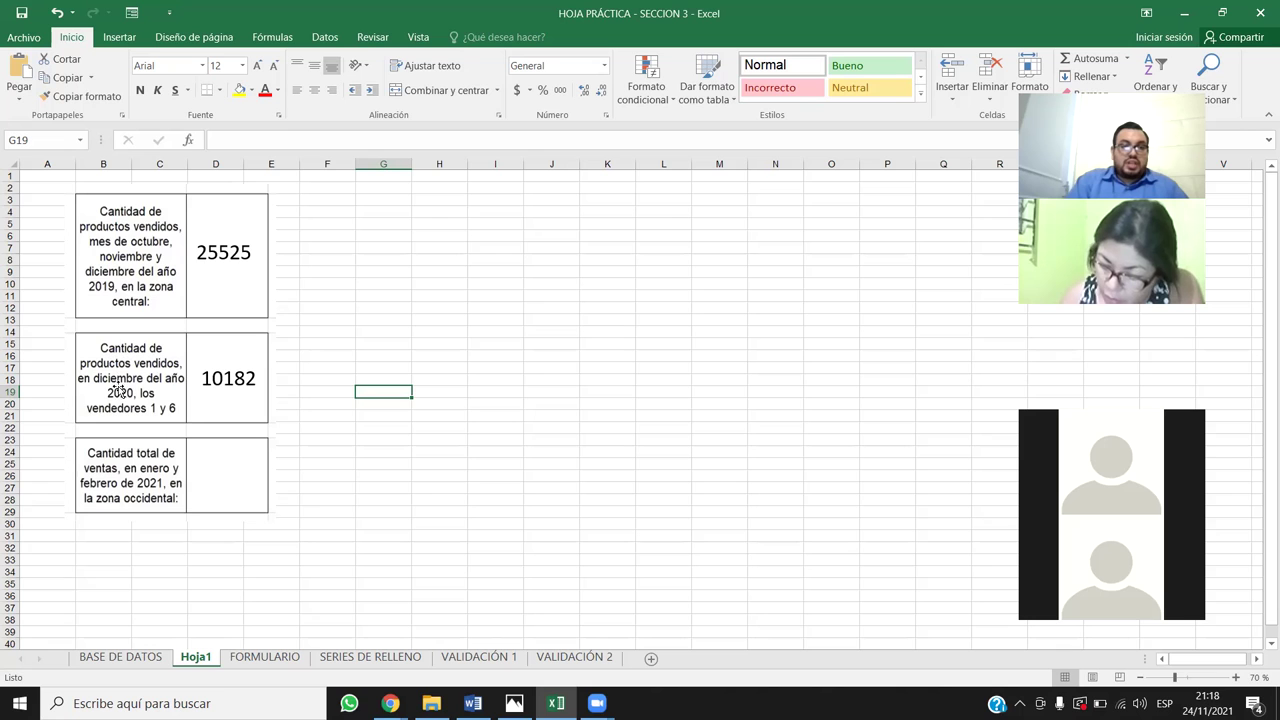
left_click(153, 658)
left_click(300, 233)
left_click_drag(300, 233, 296, 500)
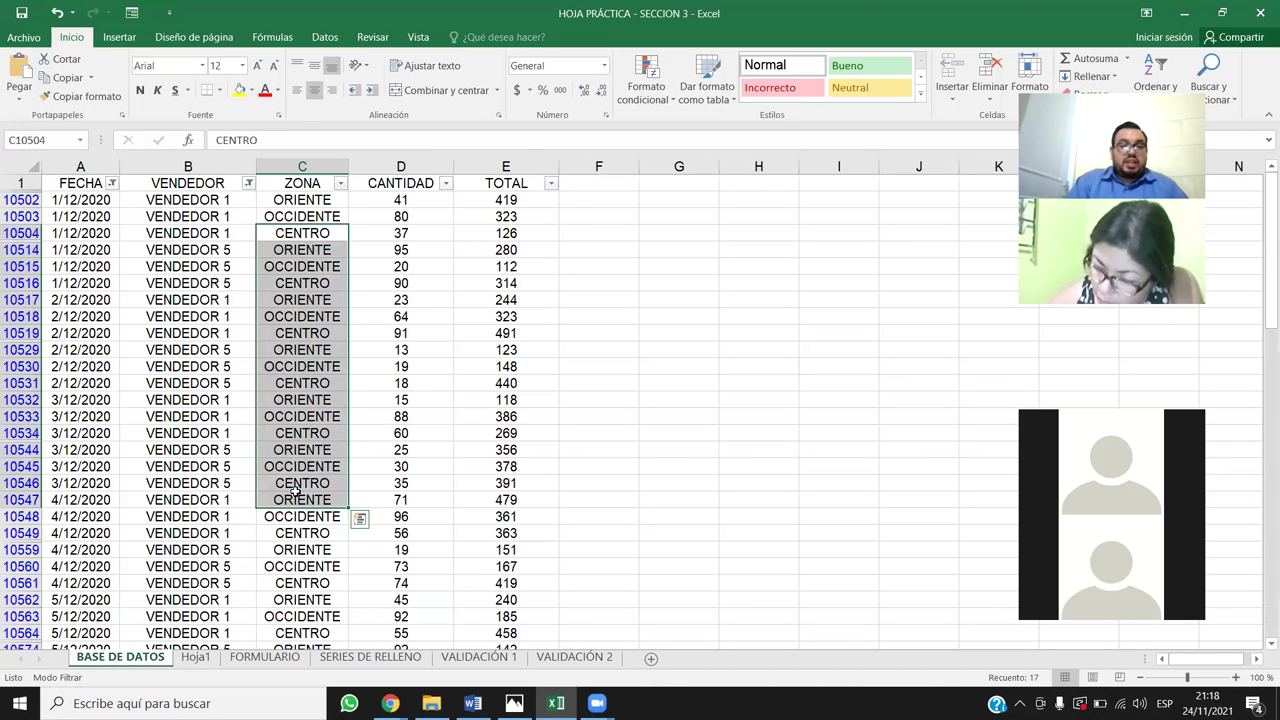
left_click(504, 236)
left_click(403, 196)
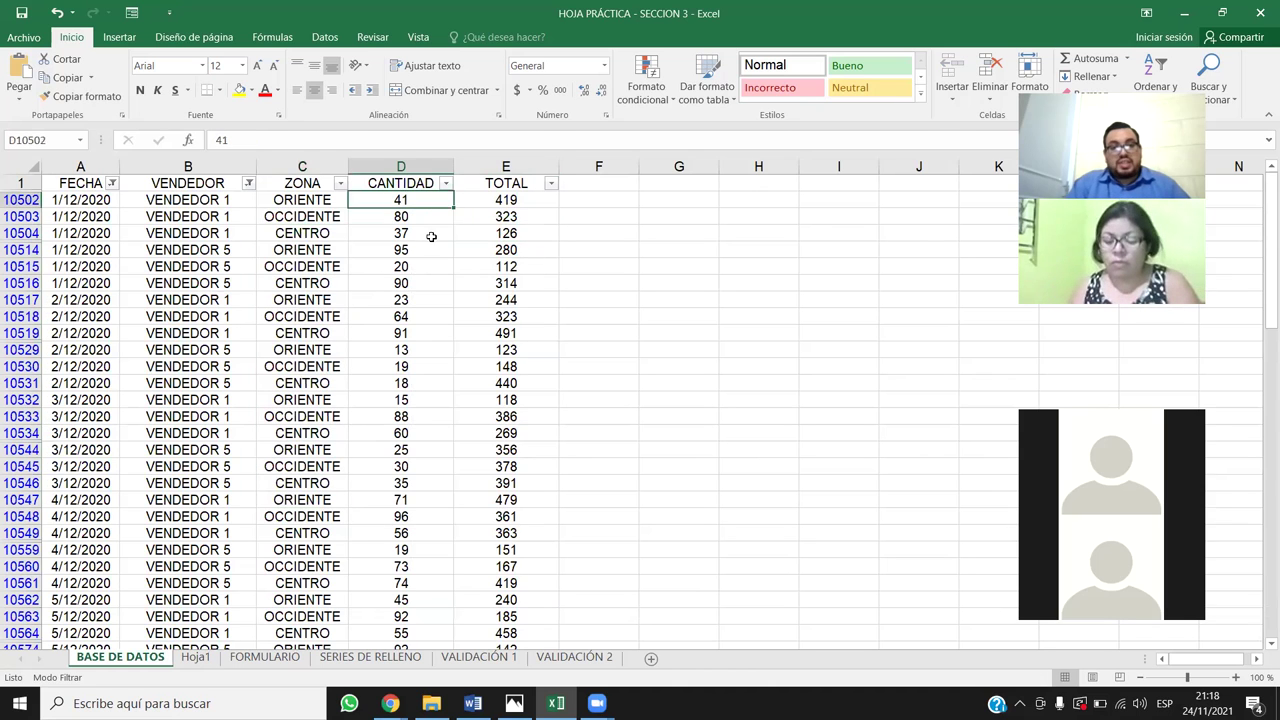
key("ctrl+Up")
key("ctrl+Down")
key("ctrl+shift+Down")
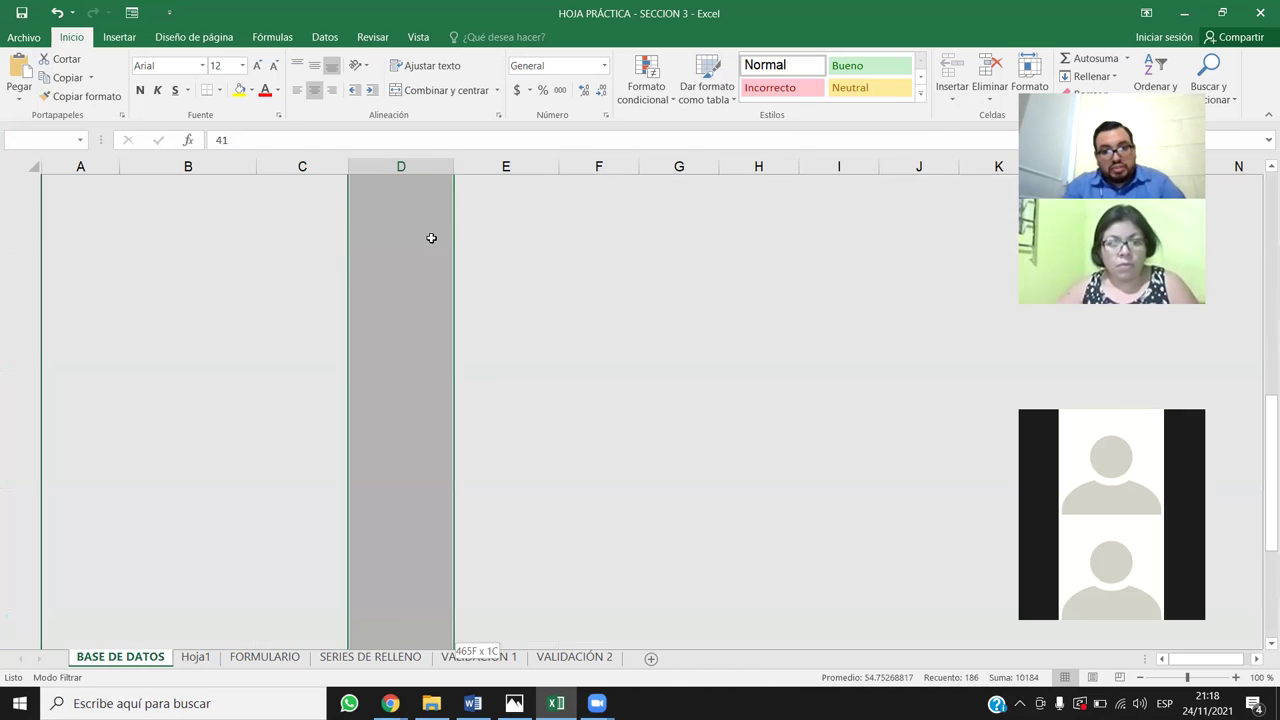
Compare the sum with the second answer on Hoja1 and reselect the filtered CANTIDAD values to verify it
left_click(194, 656)
left_click(125, 657)
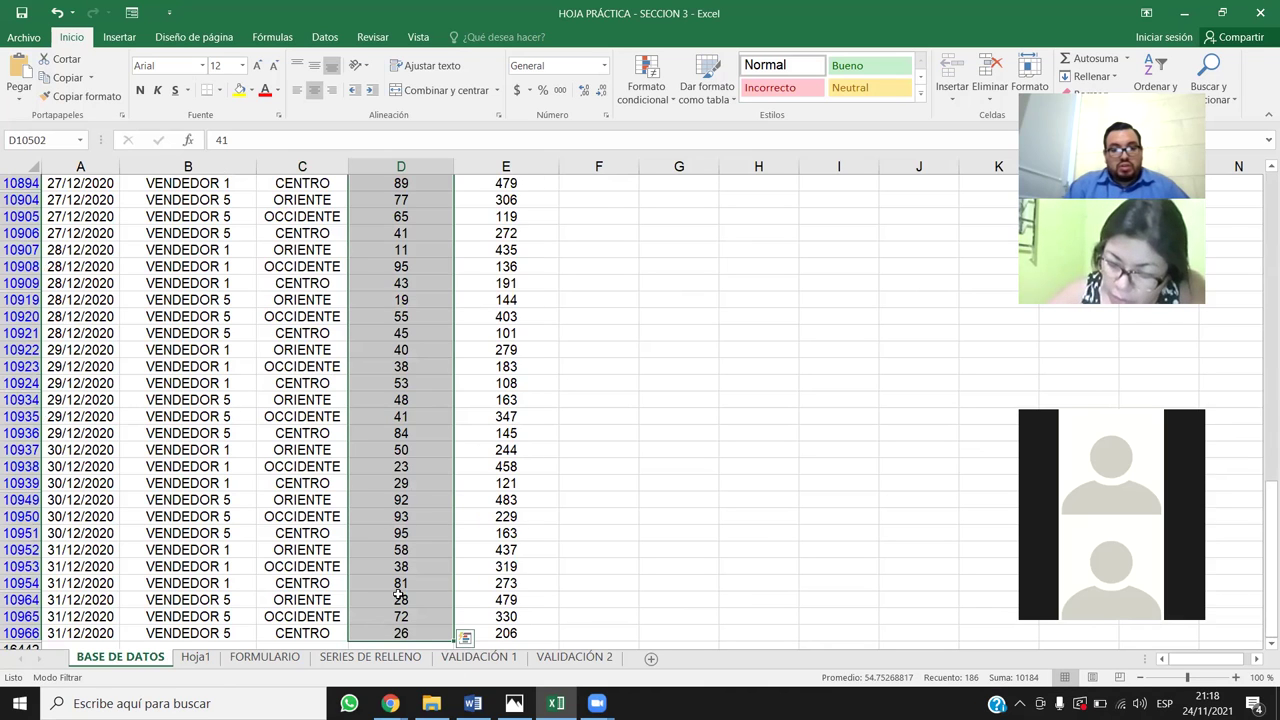
left_click(431, 548)
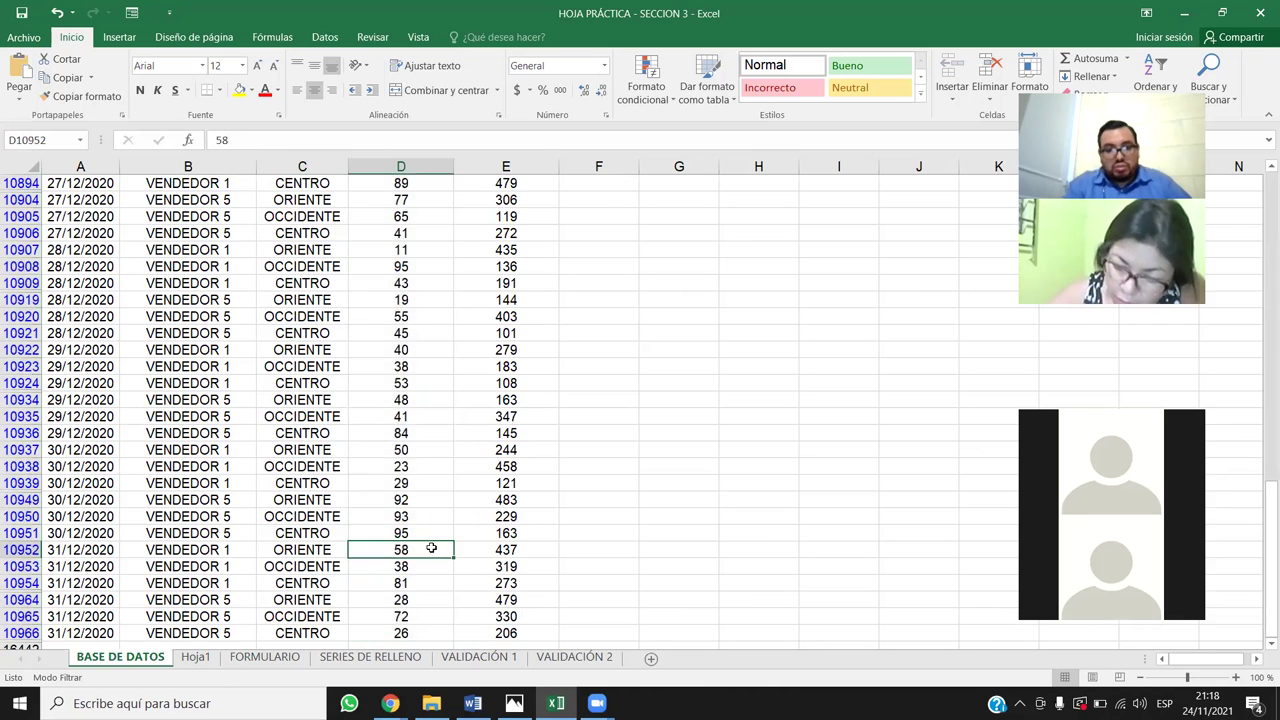
key("ctrl+Up")
key("ctrl+shift+Down")
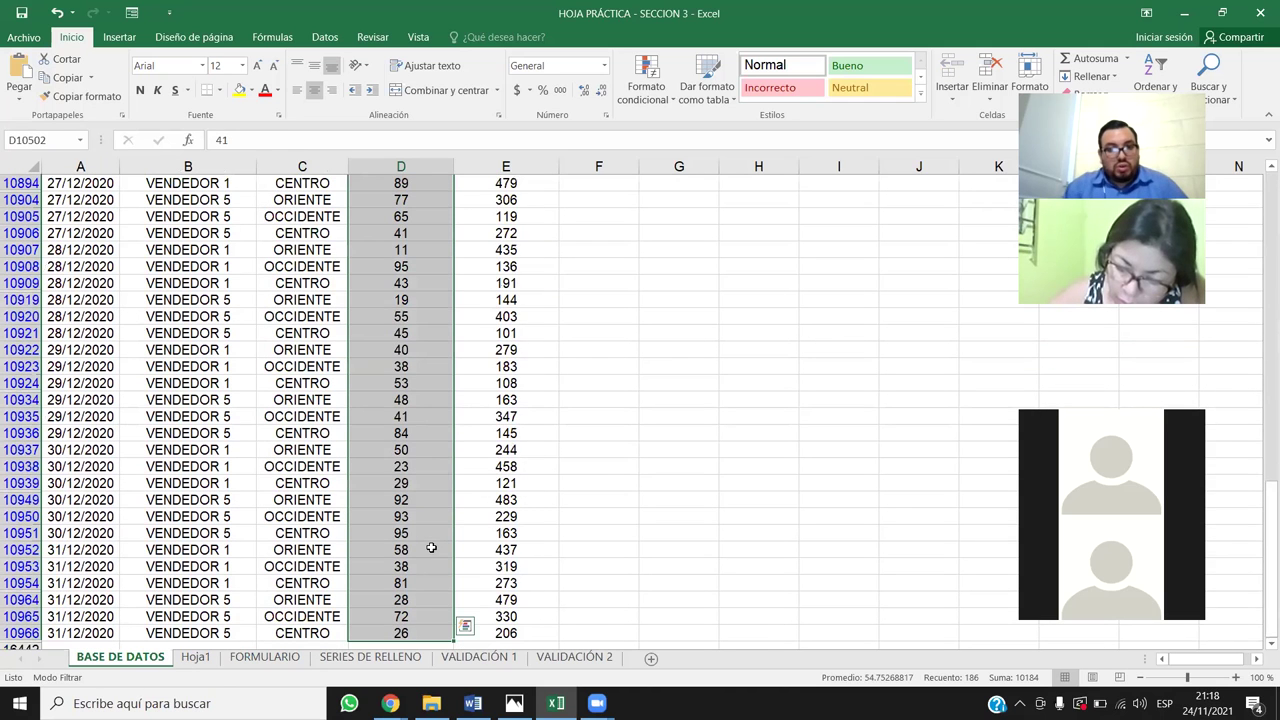
Correct the second question's answer on Hoja1 to 10184
left_click(195, 657)
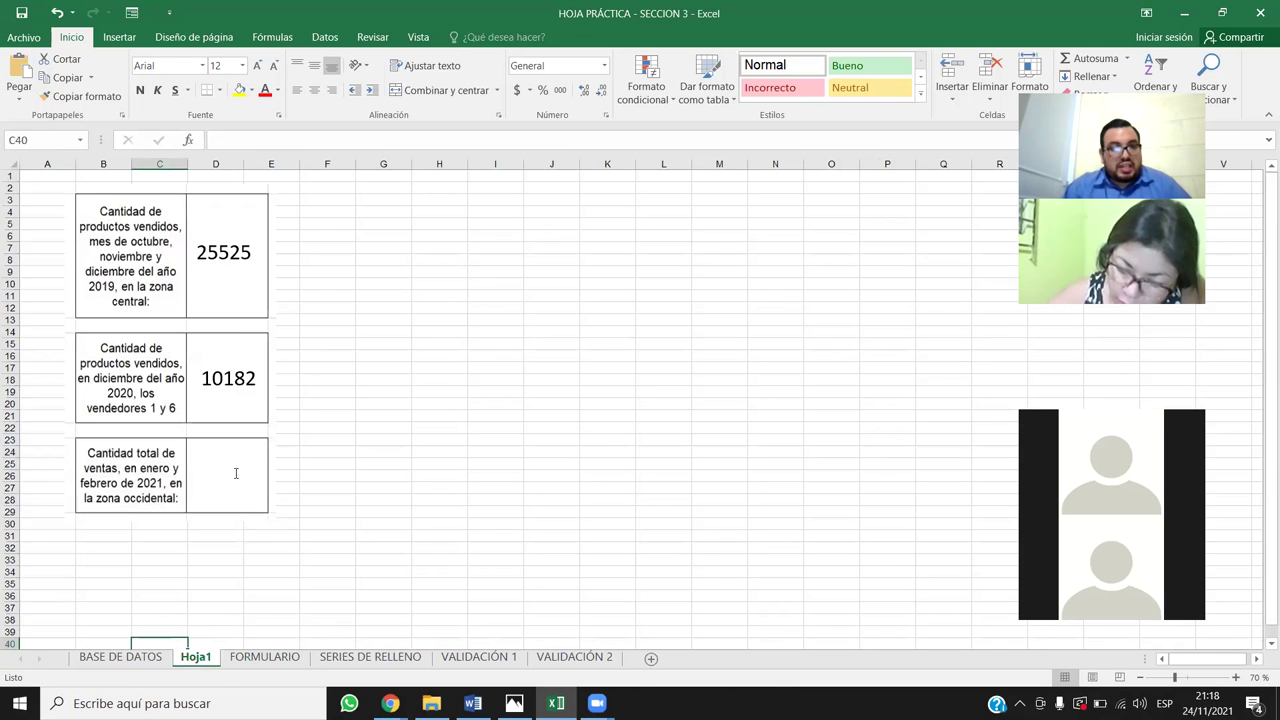
left_click(250, 378)
type("4")
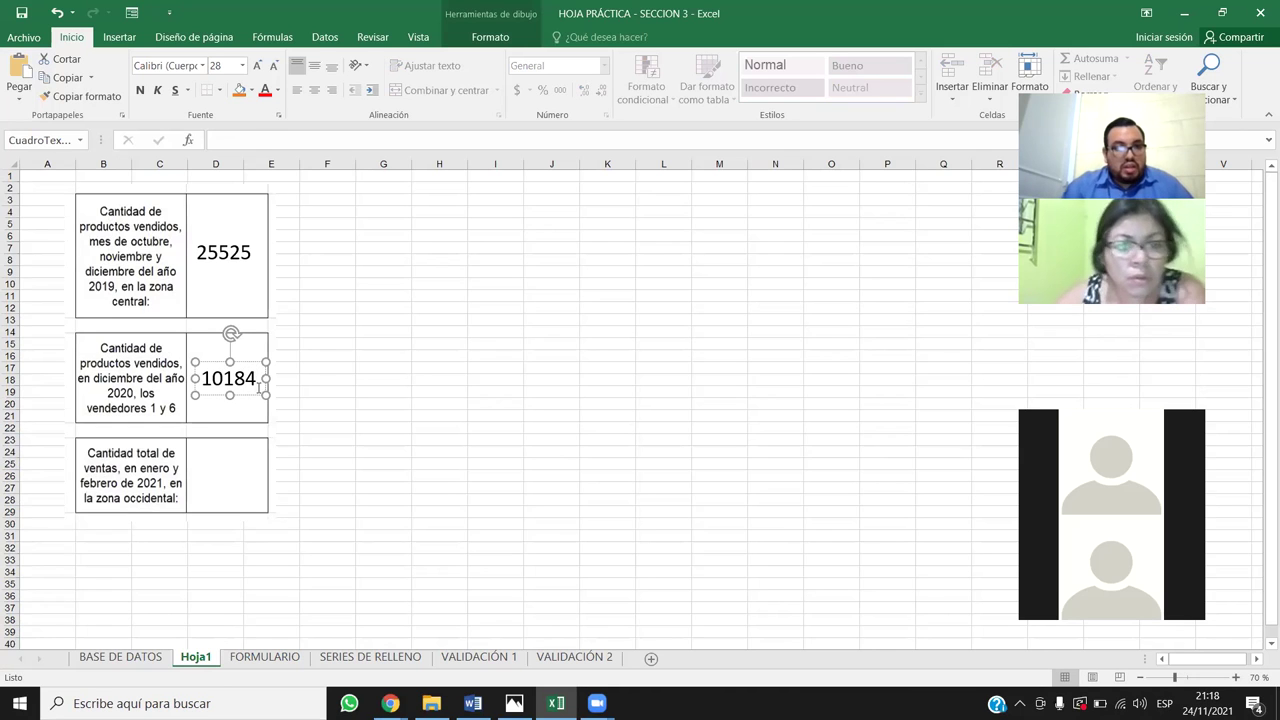
left_click(320, 366)
Glance at BASE DE DATOS, return to Hoja1 and nudge the questions image slightly down
left_click(120, 657)
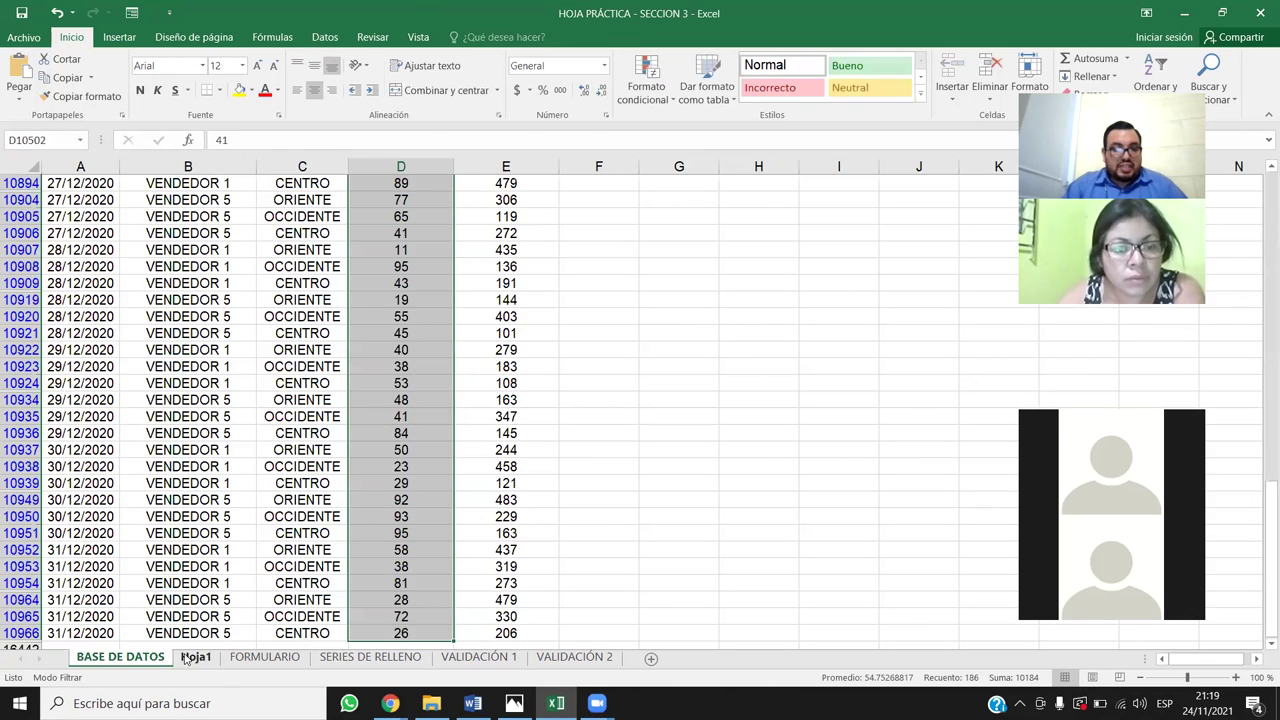
left_click(195, 657)
left_click(390, 345)
mouse_move(120, 475)
left_mouse_down()
mouse_move(209, 492)
mouse_move(118, 467)
mouse_move(150, 483)
mouse_move(124, 477)
left_mouse_up()
left_click(587, 522)
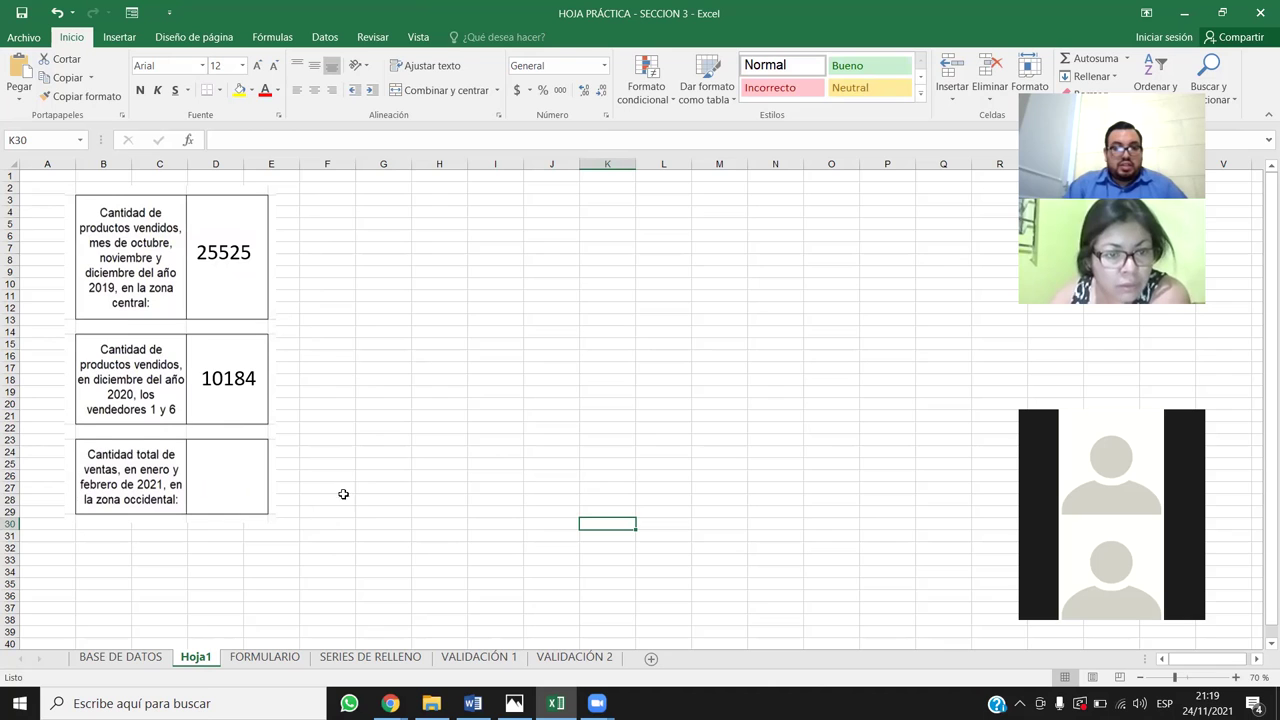
Enter 87933 in the text box of the third question's answer space
left_click(252, 480)
left_click(236, 480)
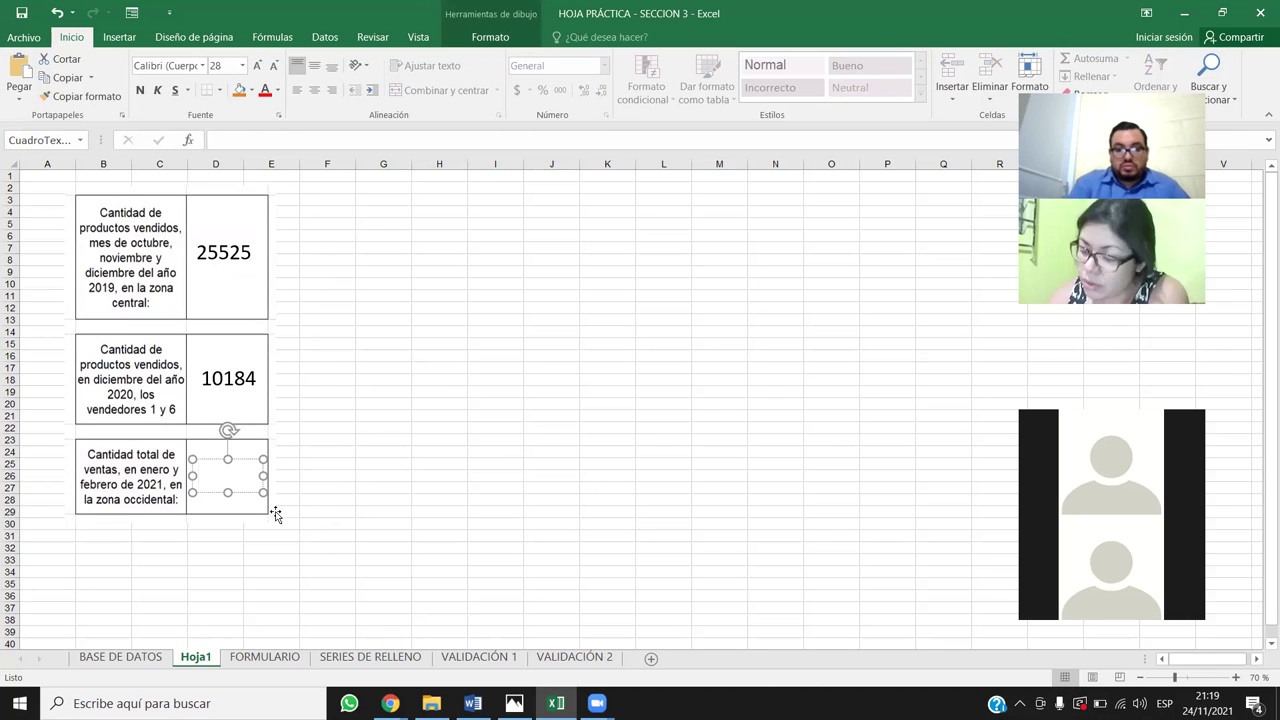
type("87933")
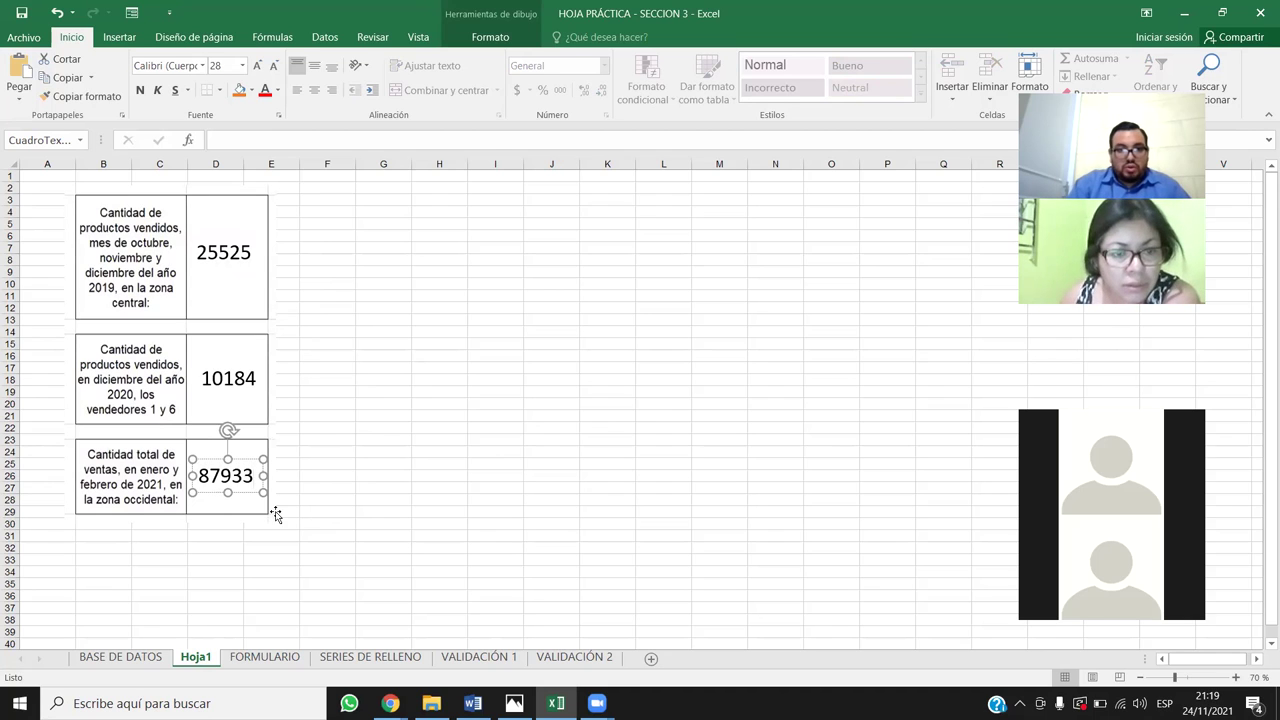
left_click(310, 512)
left_click(368, 617)
Clear all active filters on the BASE DE DATOS sheet and return to the top of the ZONA column
left_click(121, 657)
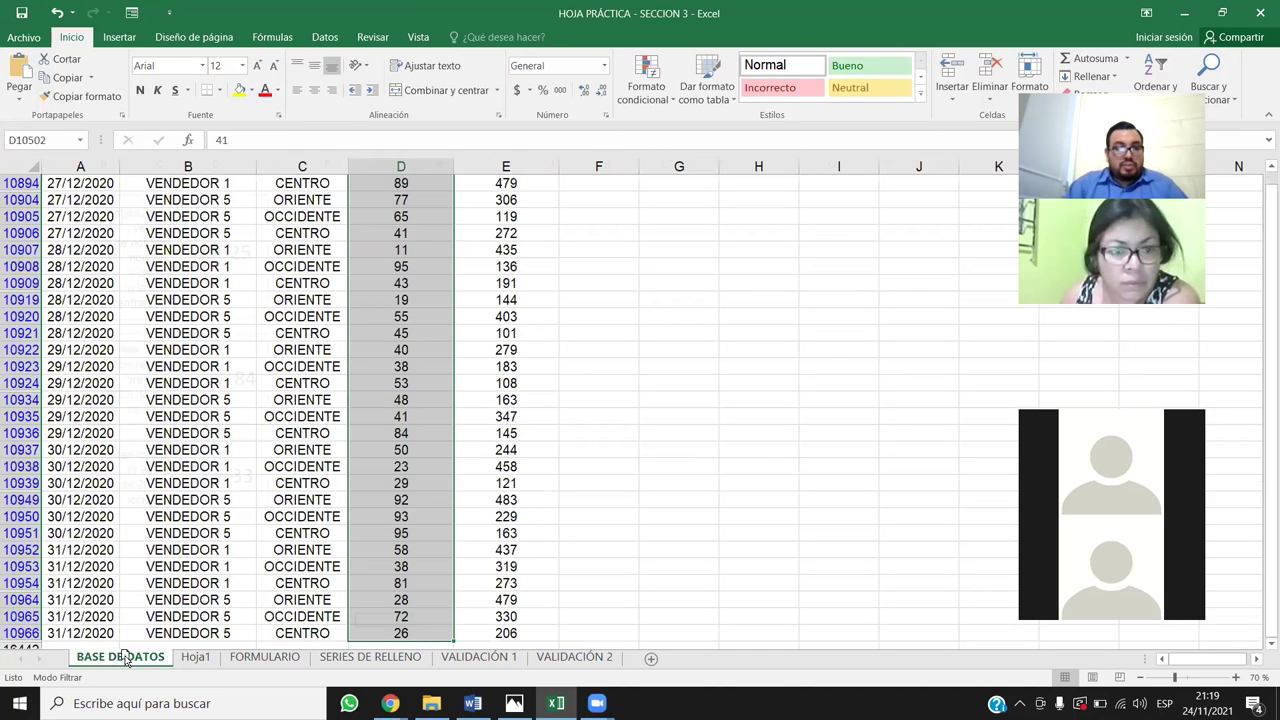
left_click(392, 268)
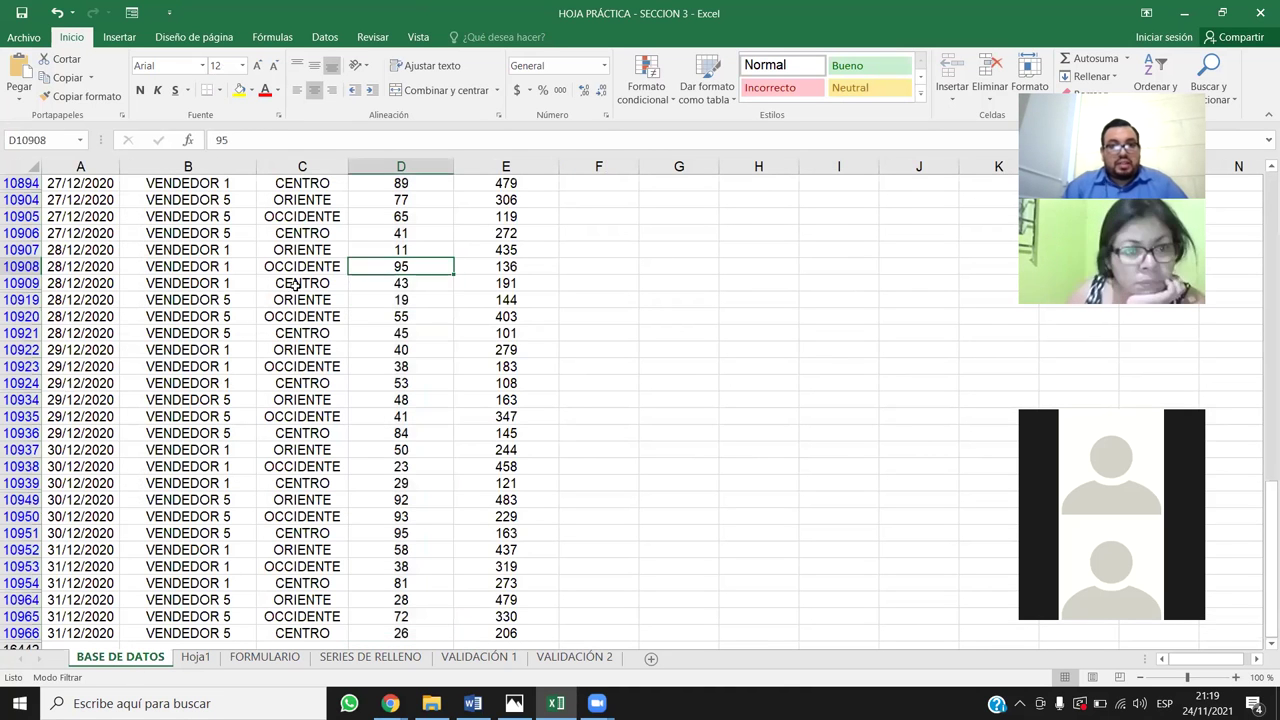
left_click(264, 284)
left_click(1157, 72)
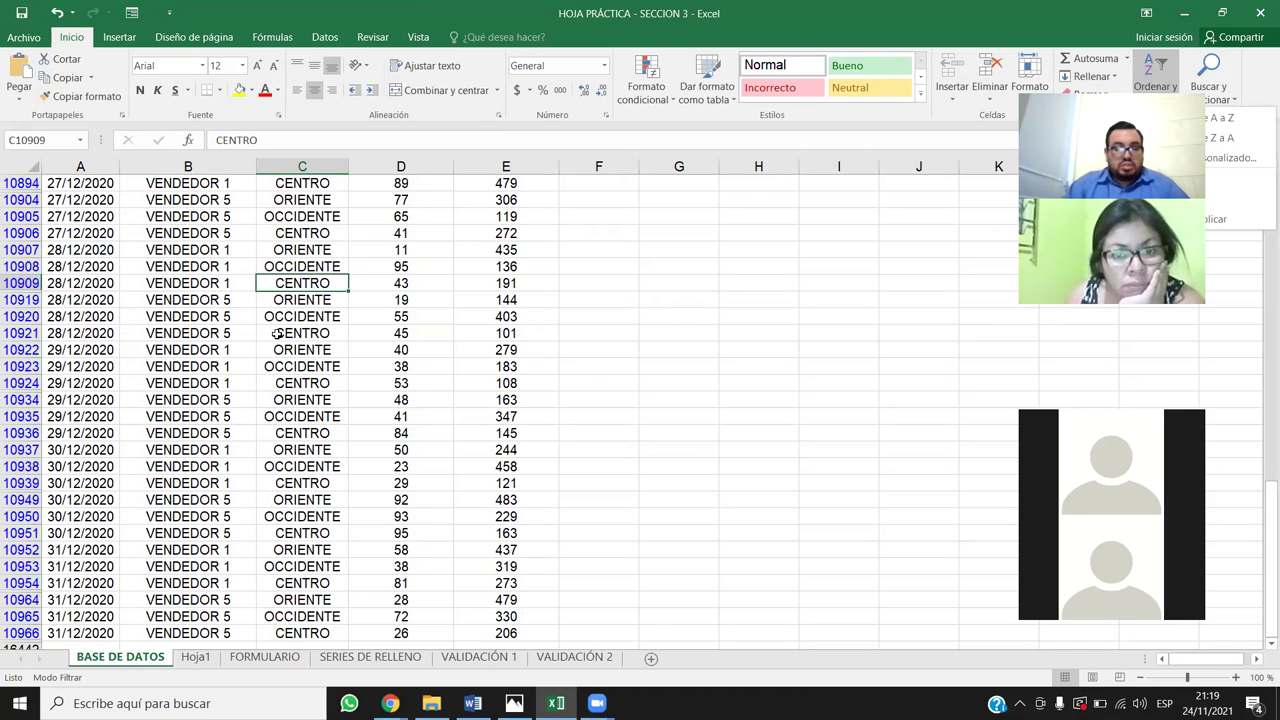
key("ctrl+Up")
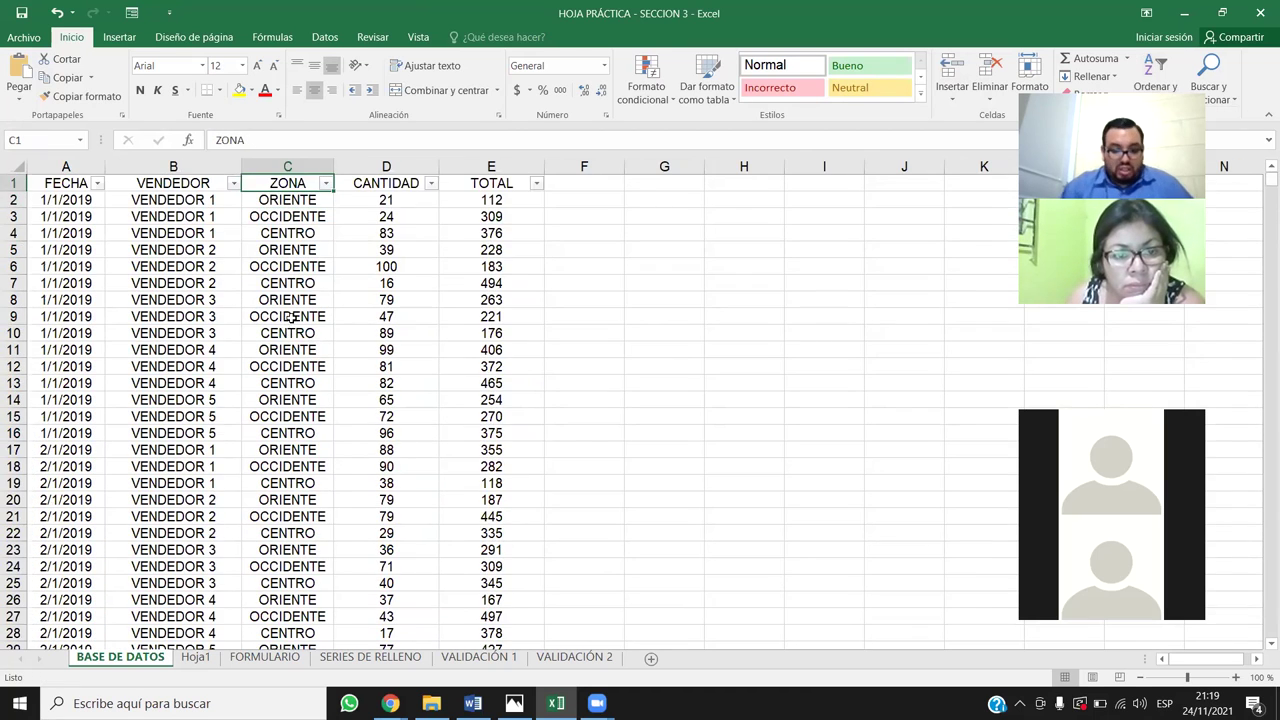
Review the third question on Hoja1 and match its criteria to the FECHA and ZONA columns on BASE DE DATOS
left_click(197, 660)
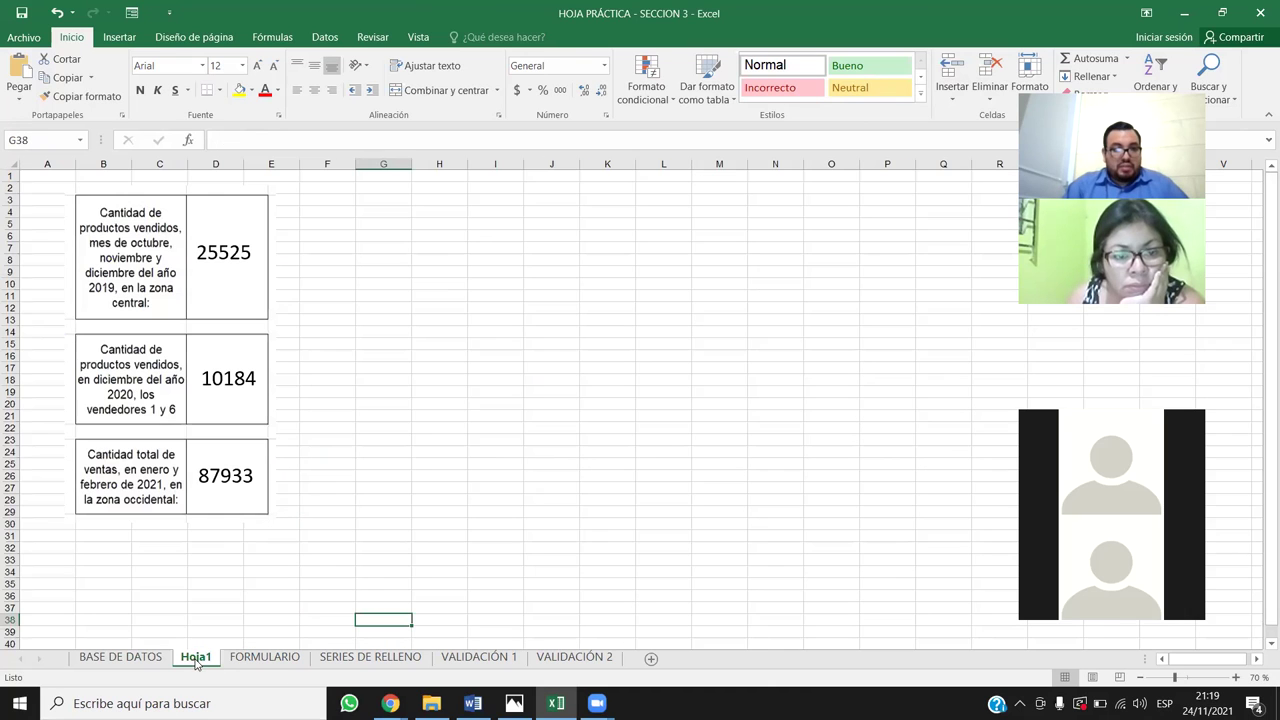
left_click(122, 658)
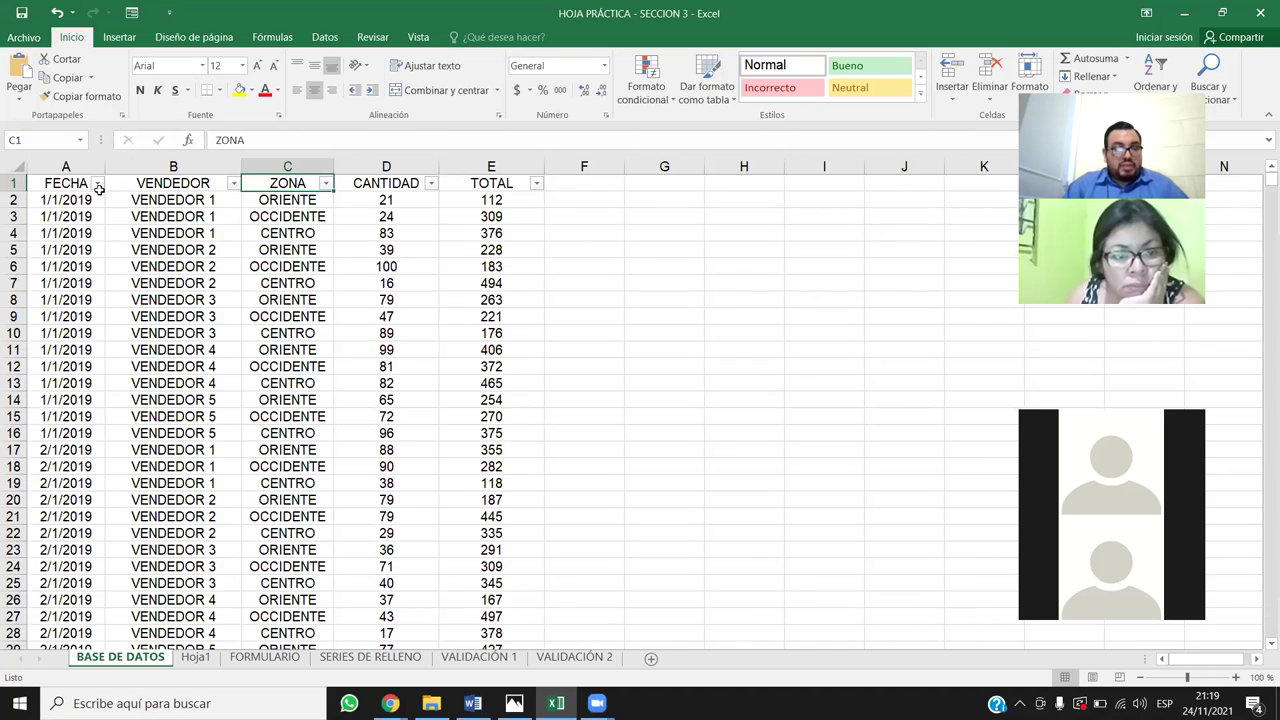
left_click(195, 658)
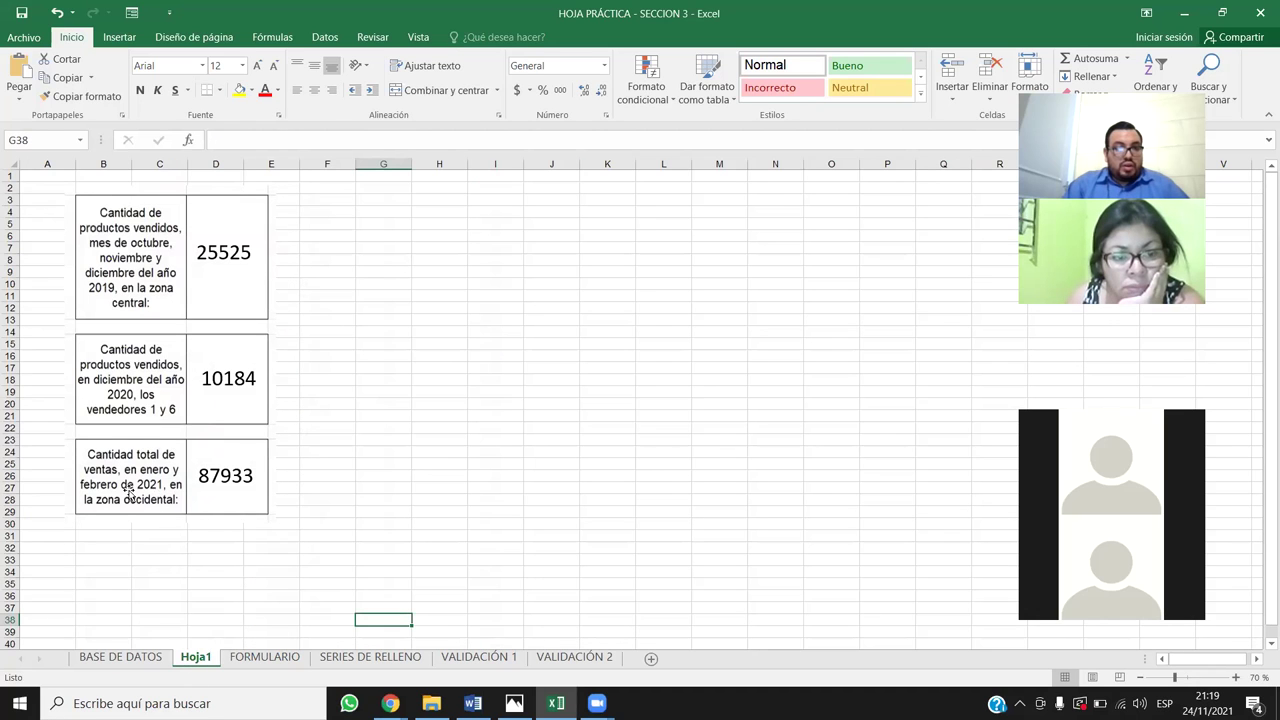
left_click(122, 657)
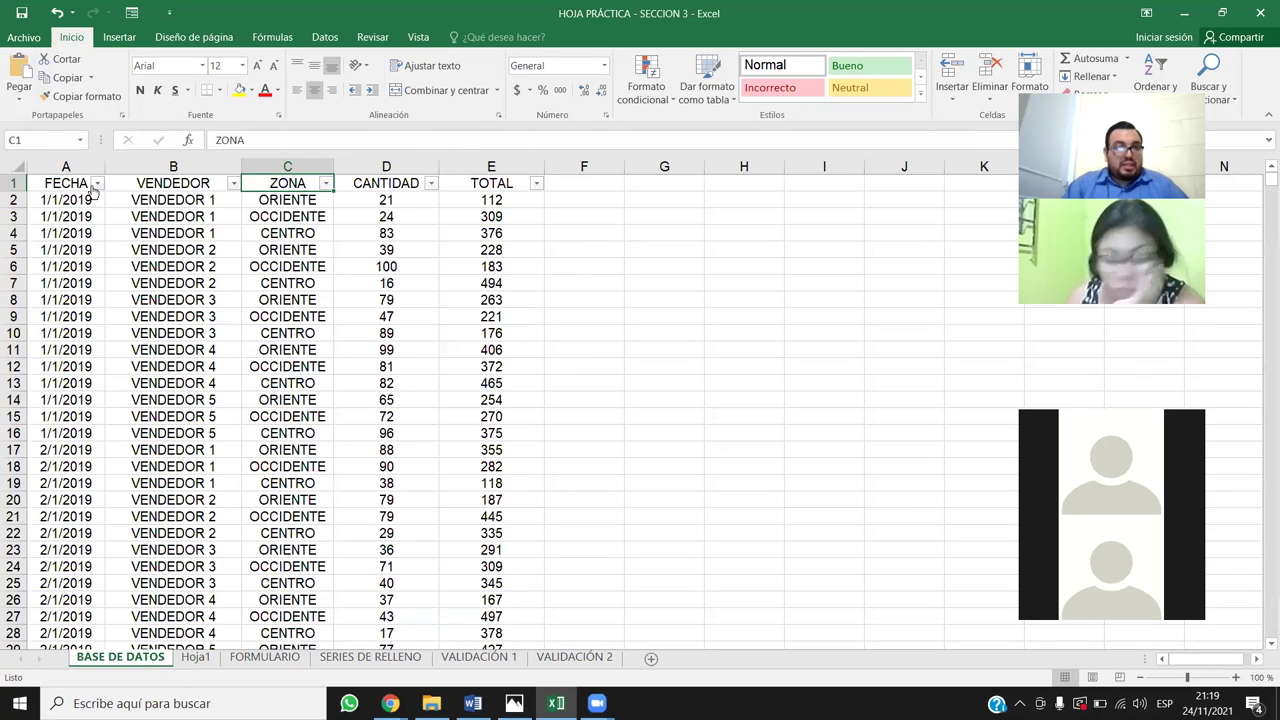
left_click(67, 166)
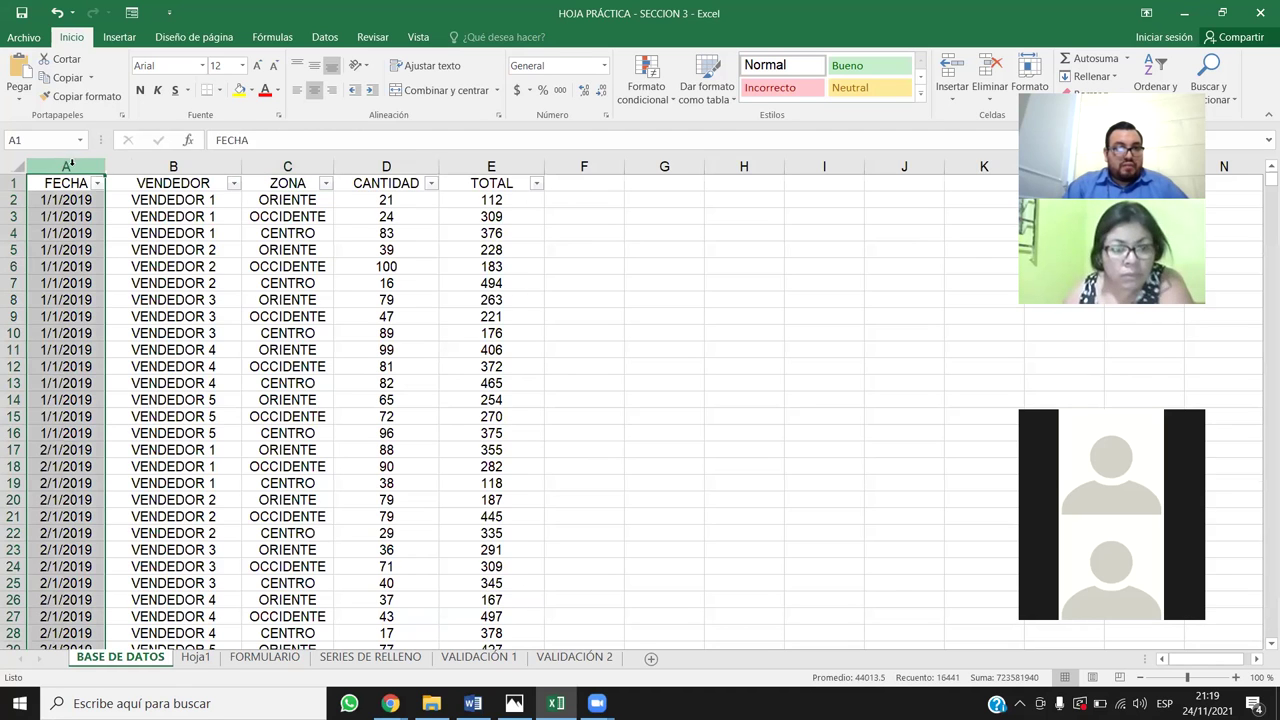
left_click(287, 166)
Check the third question on Hoja1 and filter the ZONA column on BASE DE DATOS to show only OCCIDENTE
left_click(196, 658)
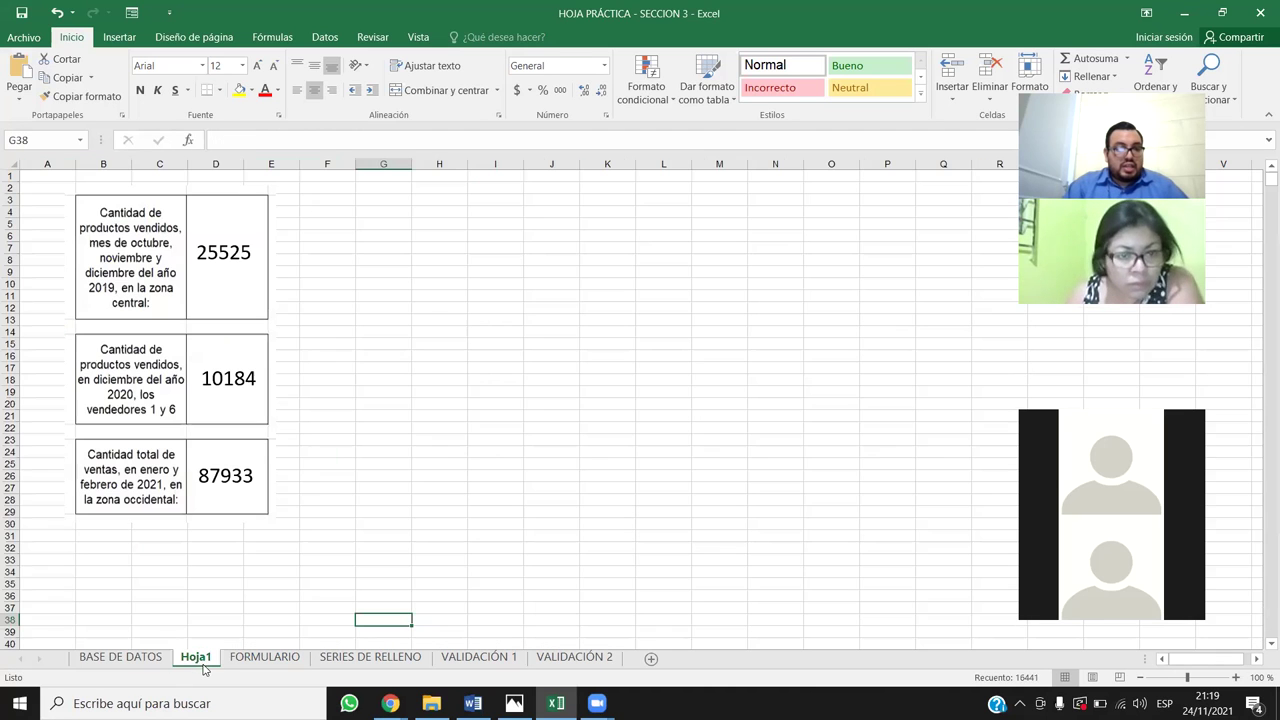
left_click(130, 658)
left_click(323, 184)
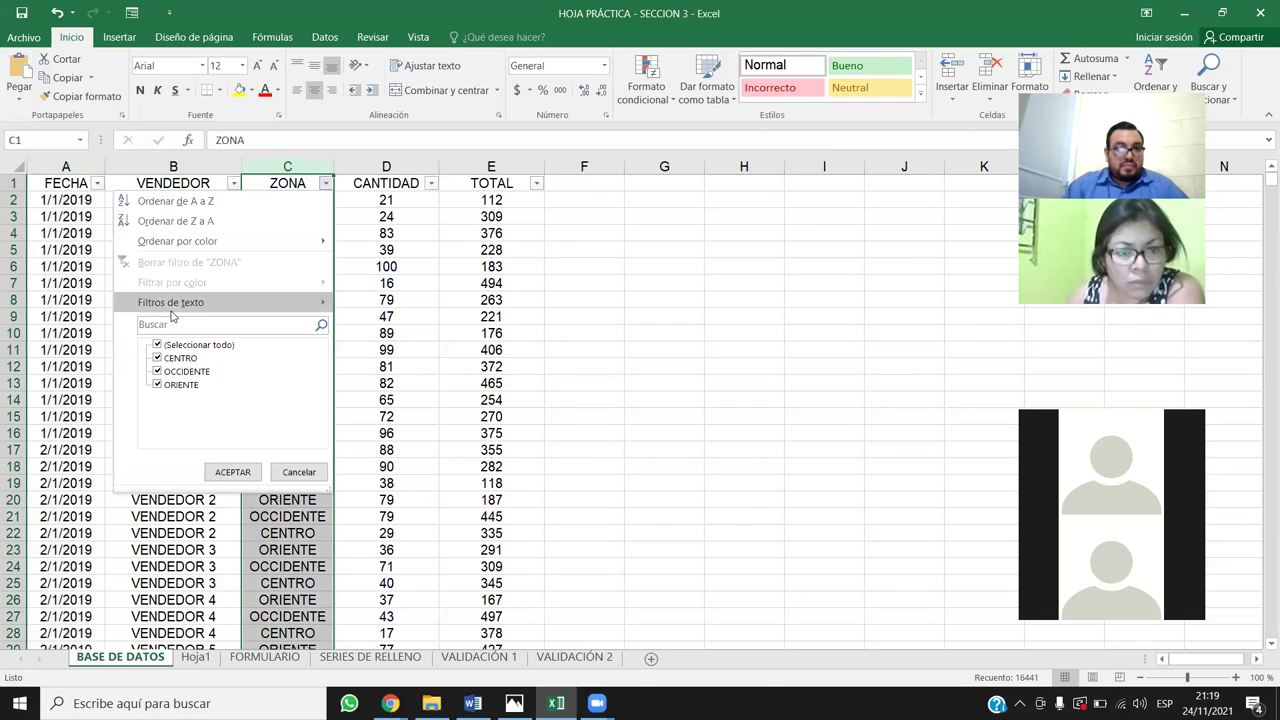
left_click(157, 344)
left_click(158, 371)
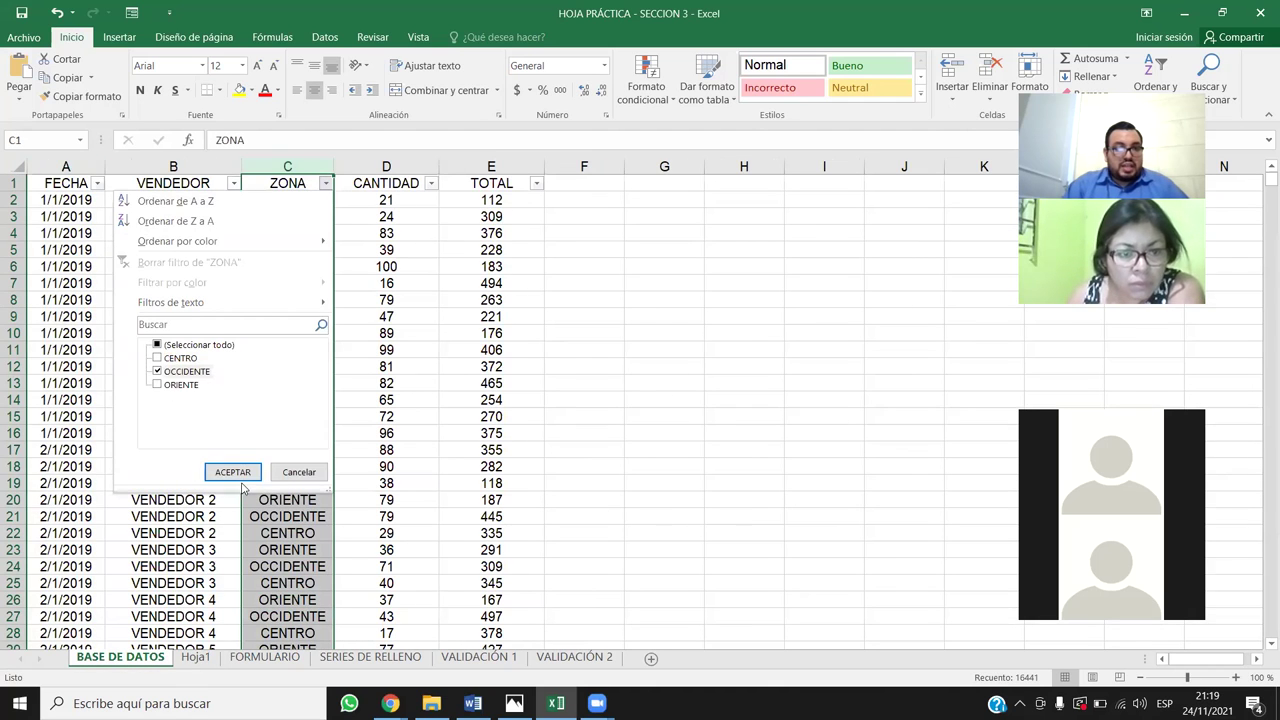
left_click(236, 474)
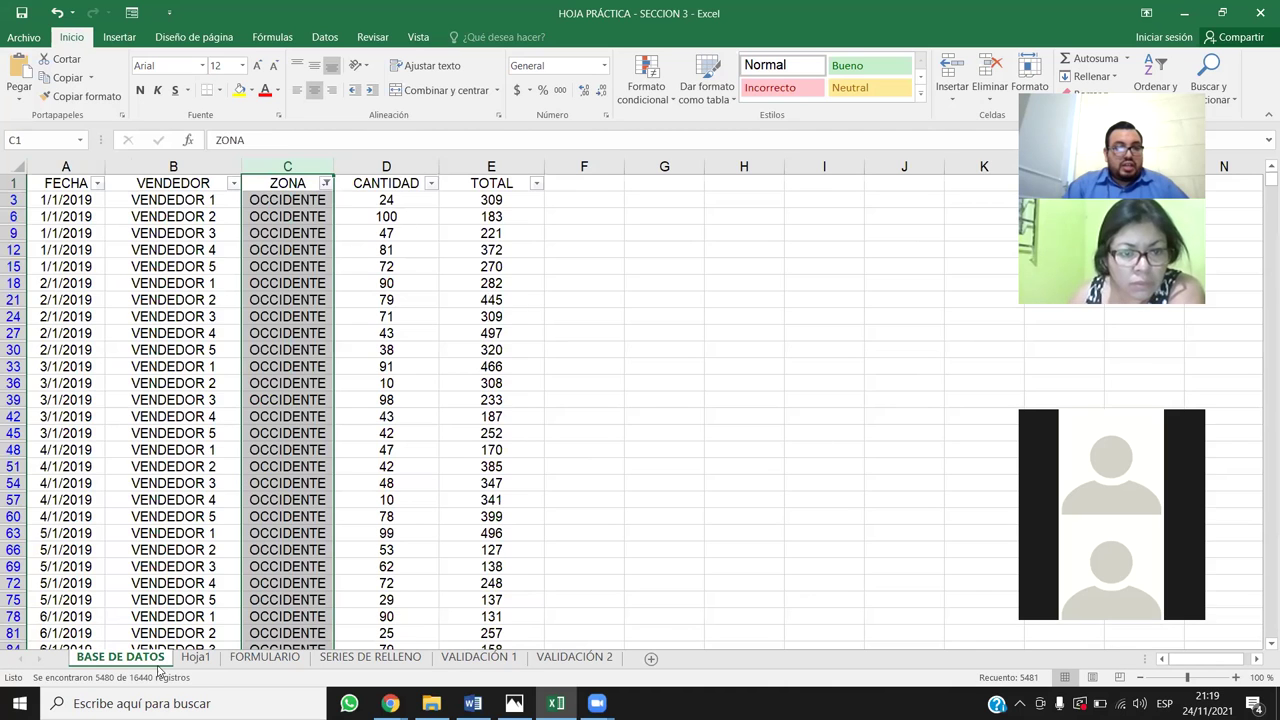
Filter the FECHA column on BASE DE DATOS to show only enero and febrero of 2021
left_click(195, 657)
left_click(120, 657)
left_click(97, 184)
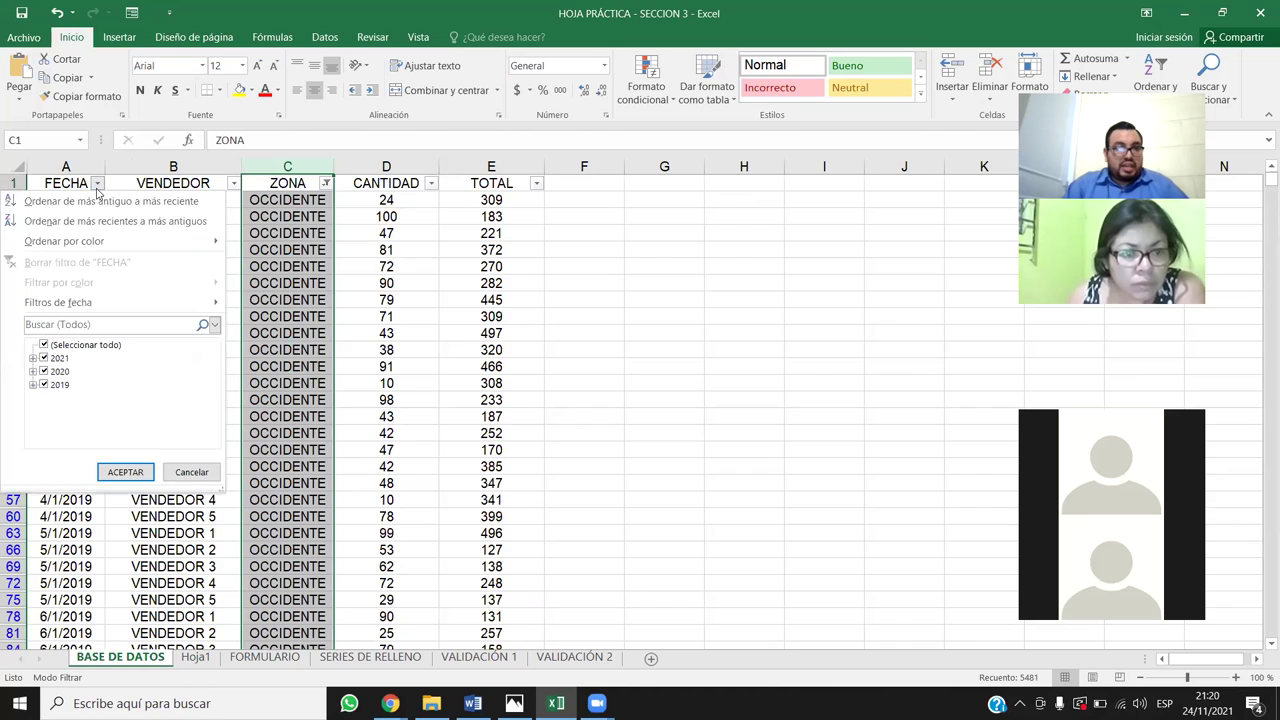
left_click(44, 346)
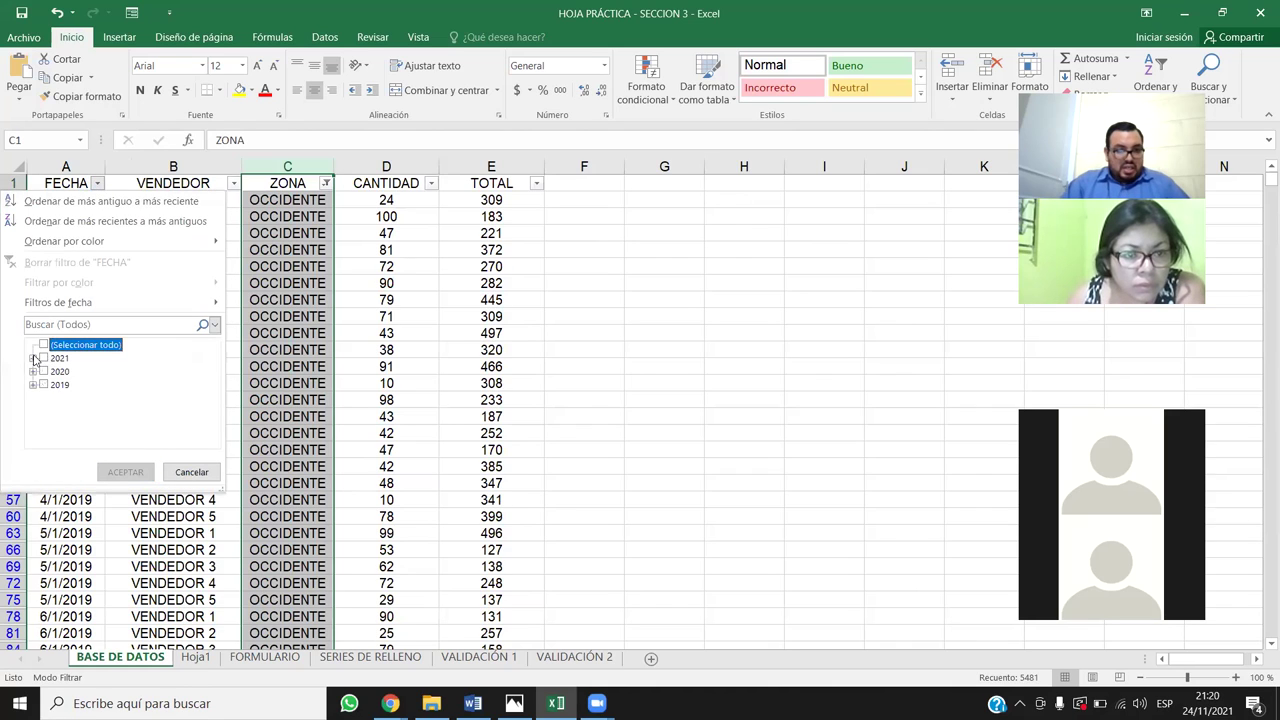
left_click(33, 358)
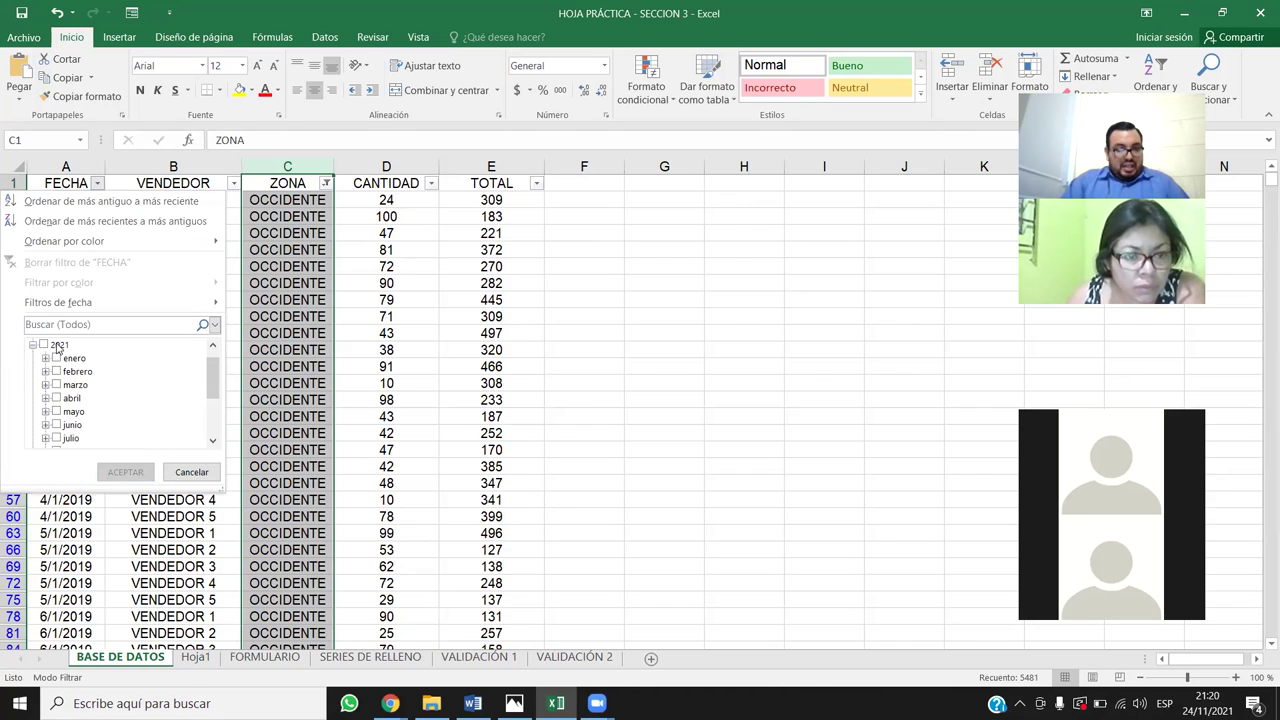
left_click(56, 358)
left_click(56, 371)
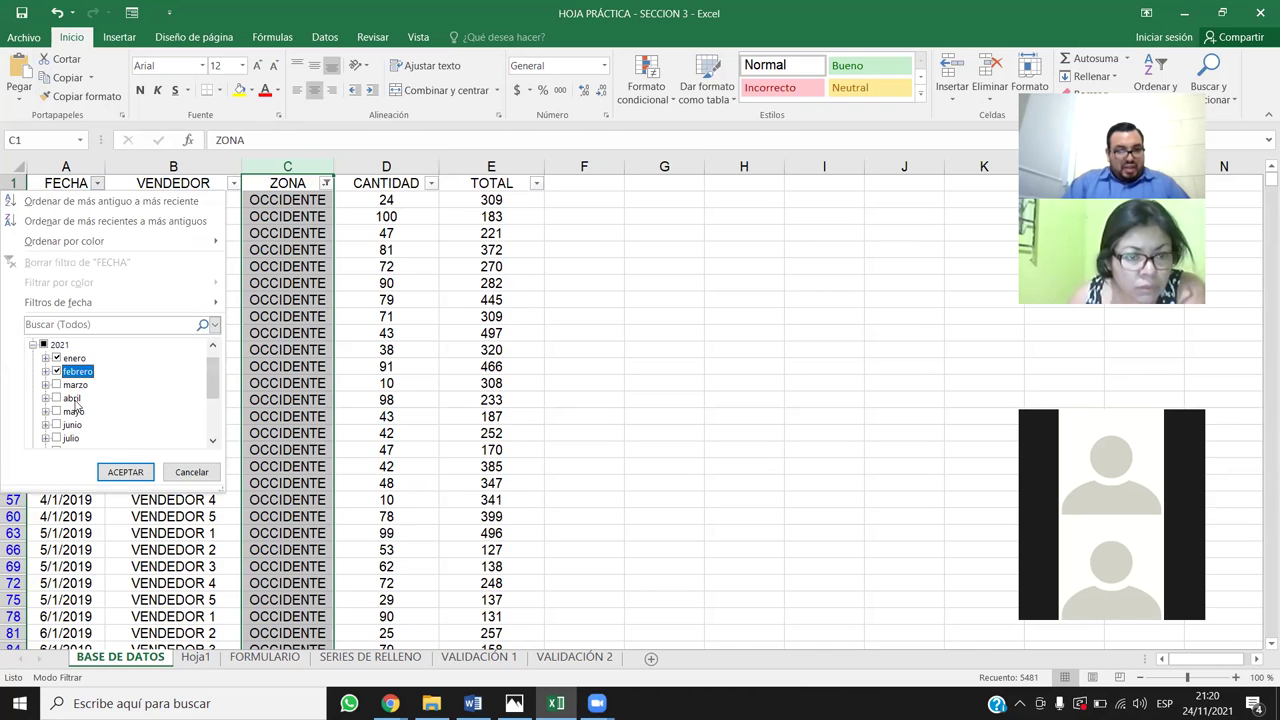
left_click(125, 472)
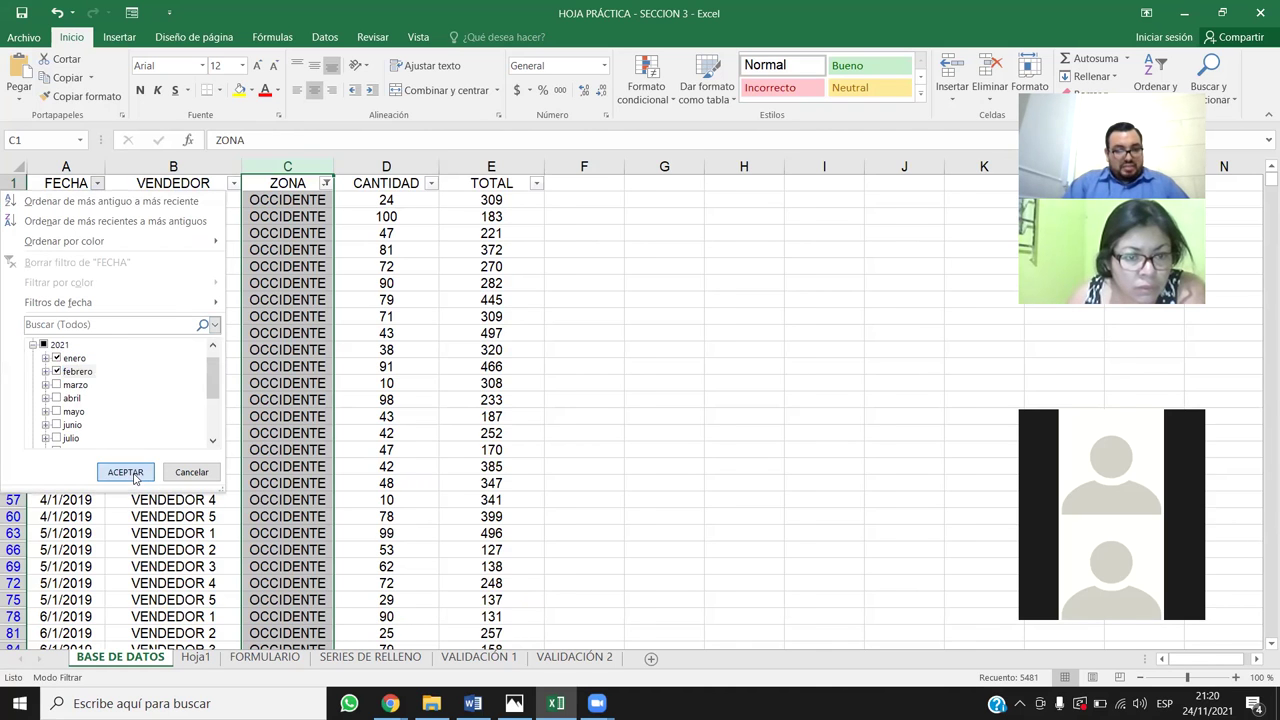
left_click(228, 418)
left_click(405, 385)
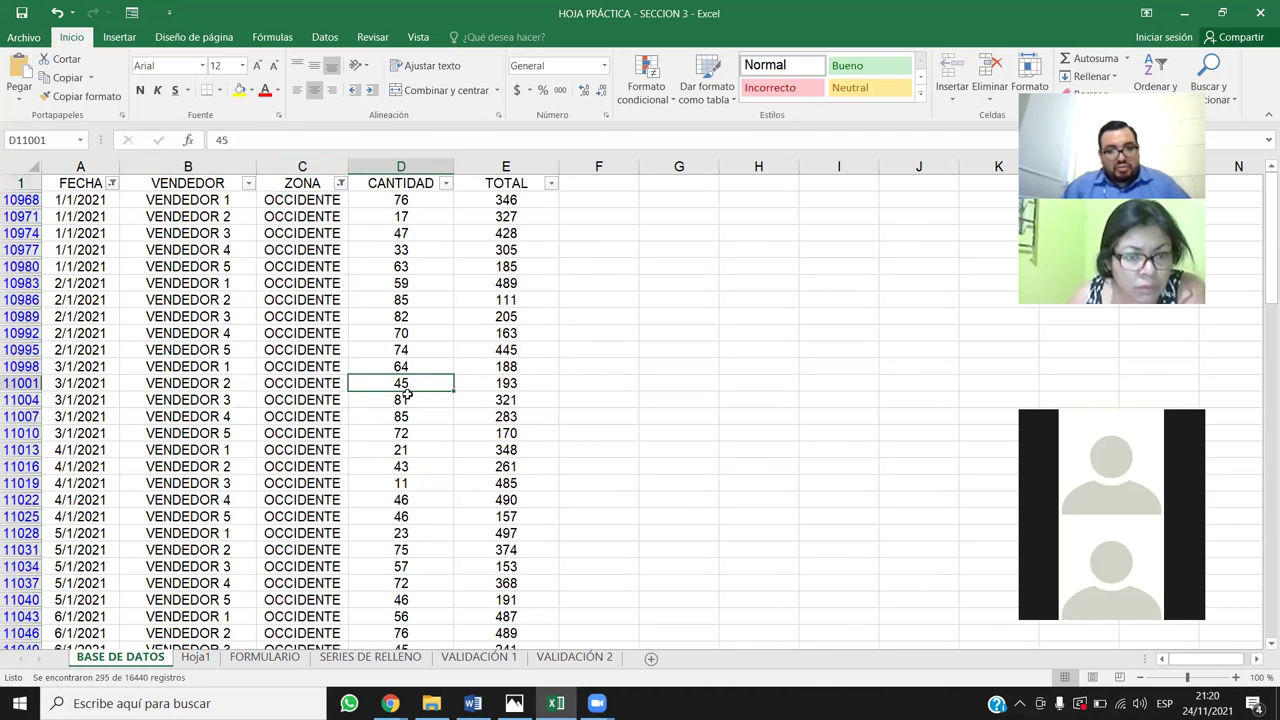
Recheck the question on Hoja1 and select all filtered values in the TOTAL column to read their sum
left_click(195, 657)
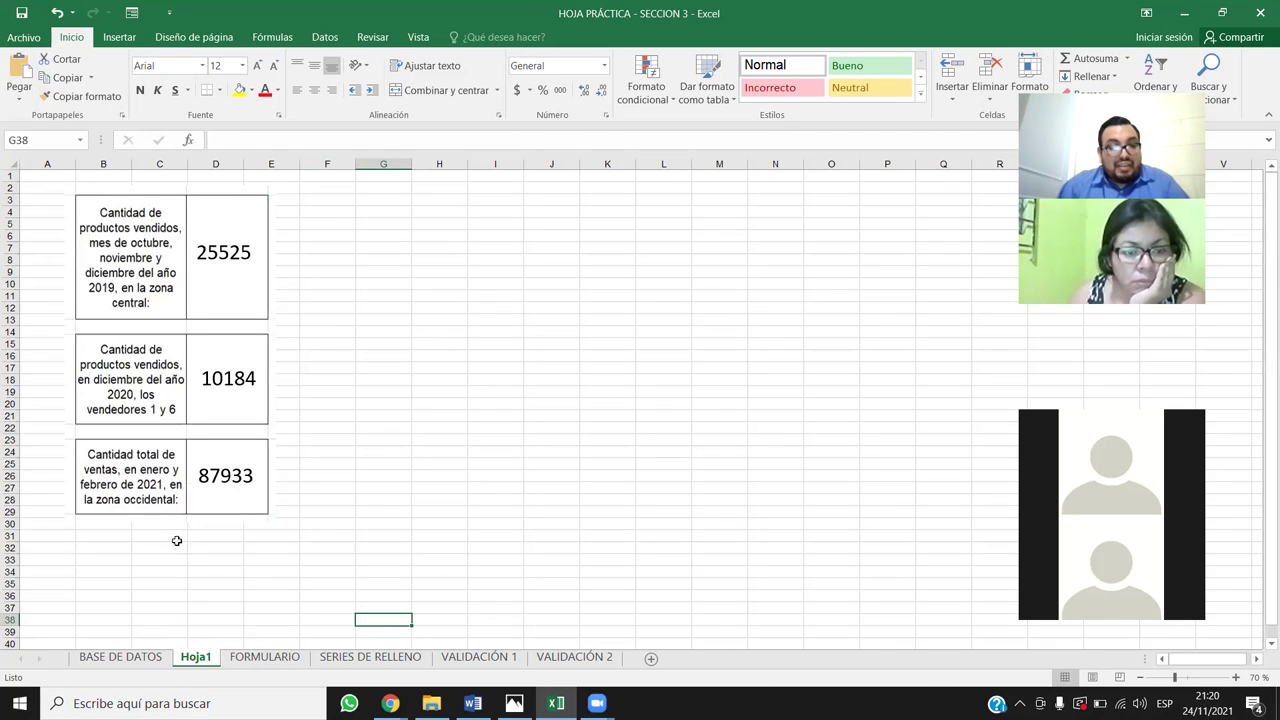
left_click(124, 657)
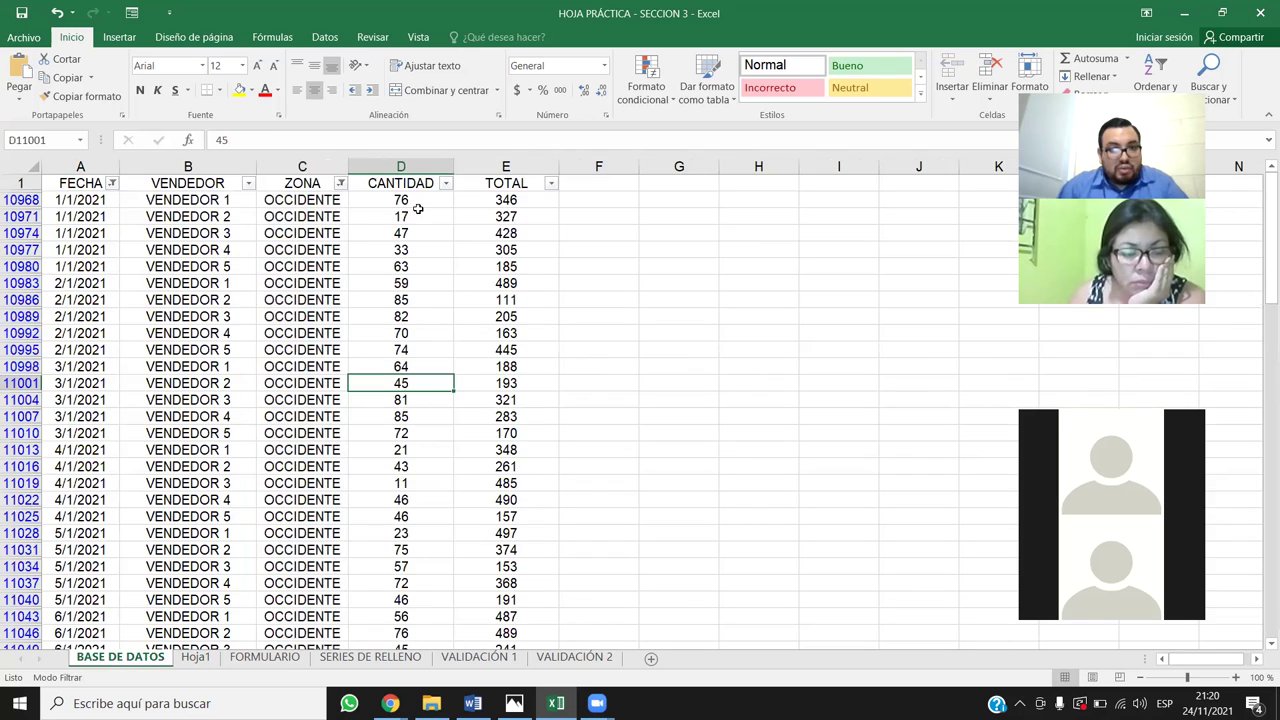
left_click(418, 162)
left_click(487, 165)
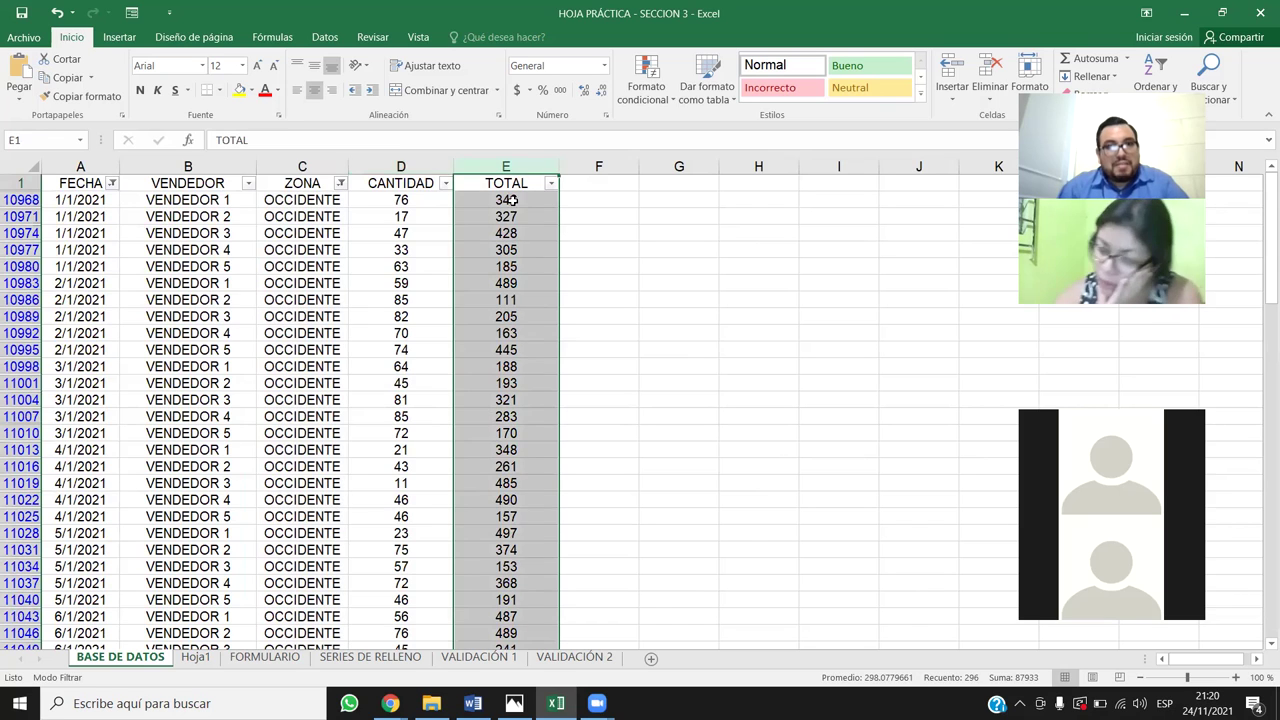
left_click(510, 200)
key("Up")
key("Down")
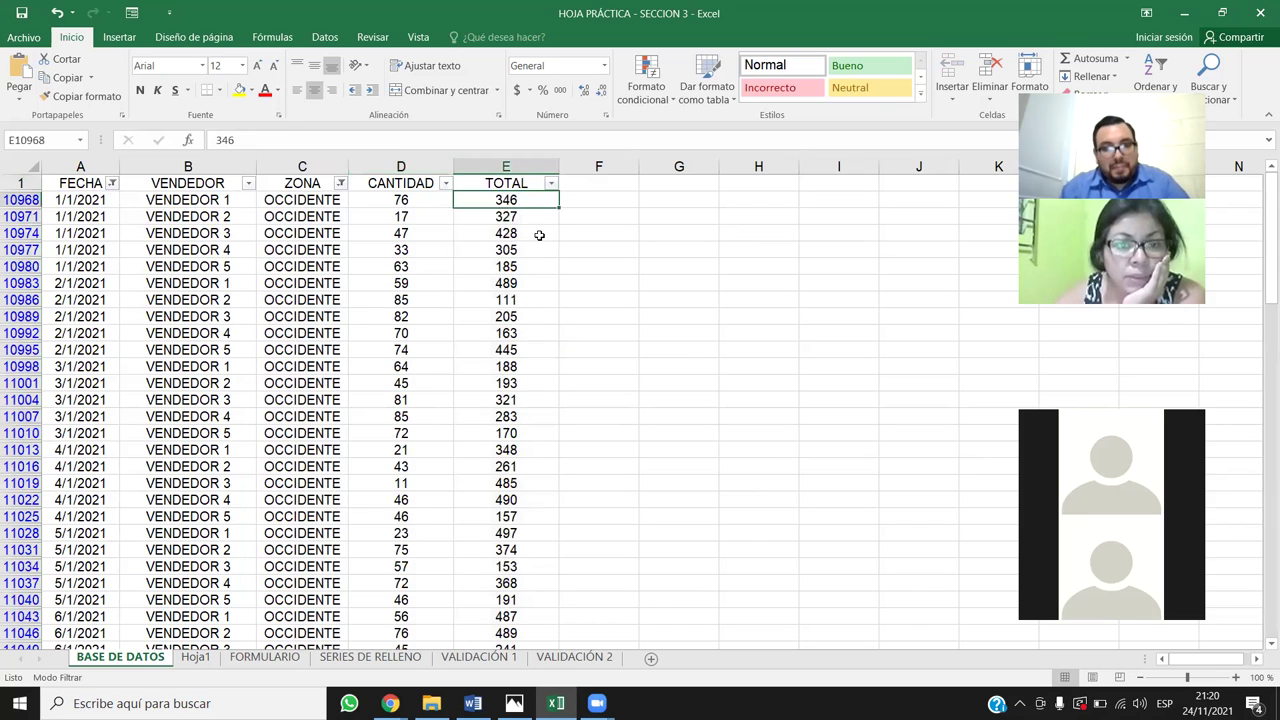
key("ctrl+shift+Down")
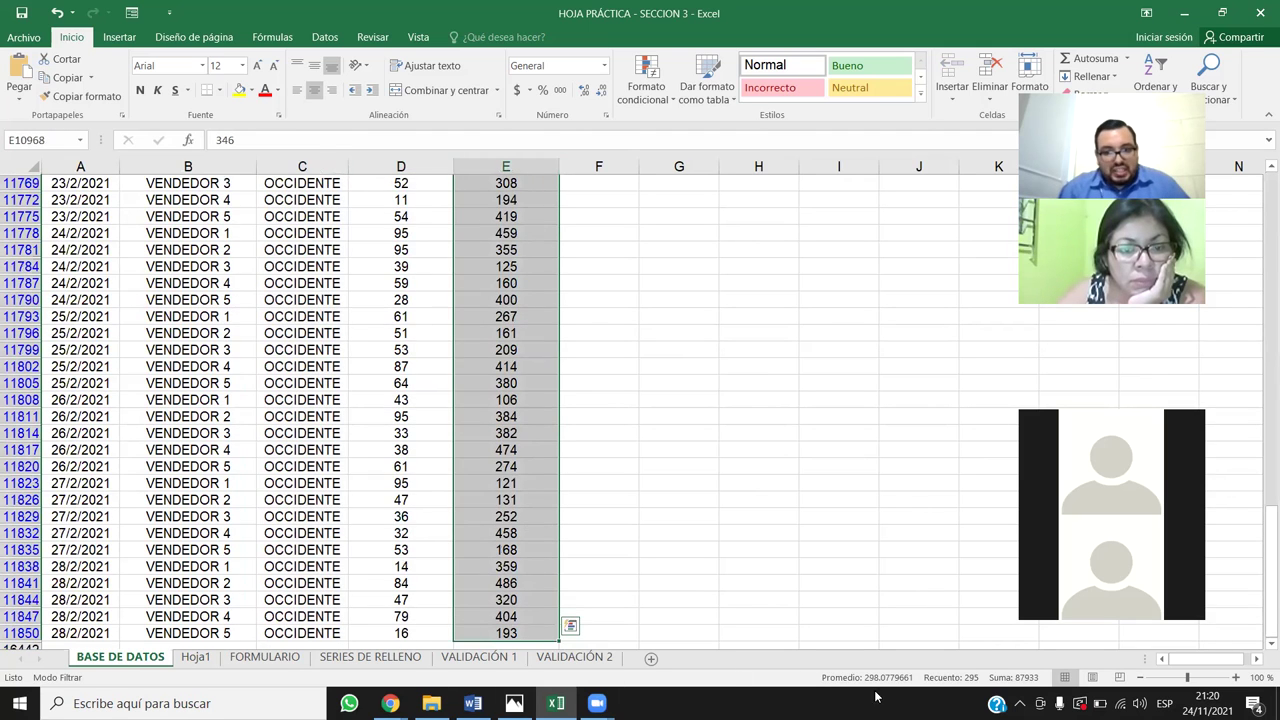
Compare the sum of the filtered TOTAL values on BASE DE DATOS with the third answer on Hoja1
left_click(204, 660)
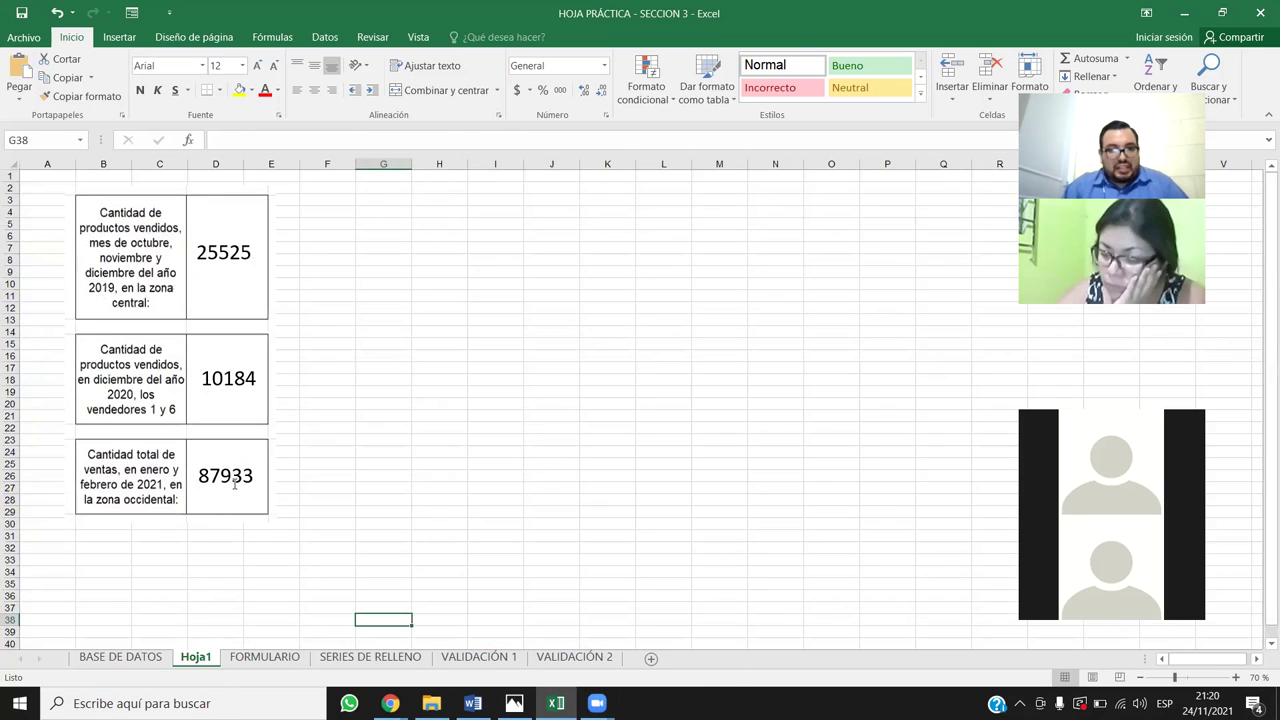
left_click(449, 466)
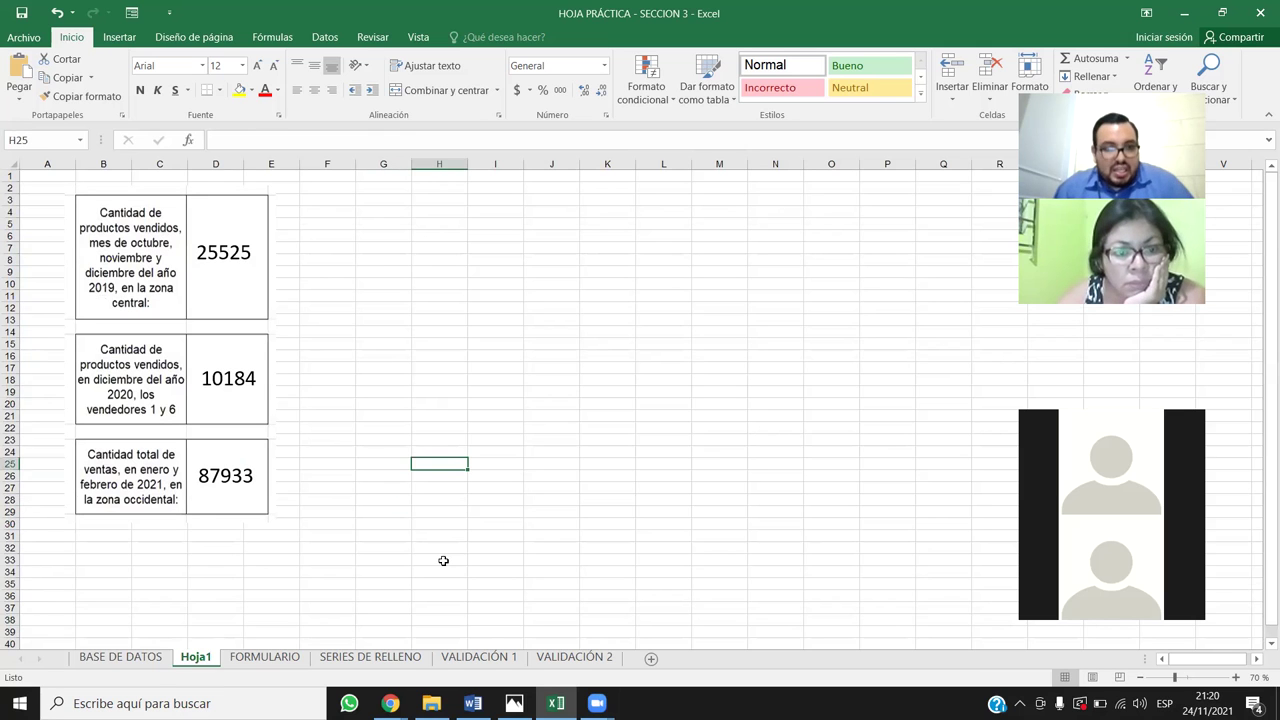
left_click(150, 660)
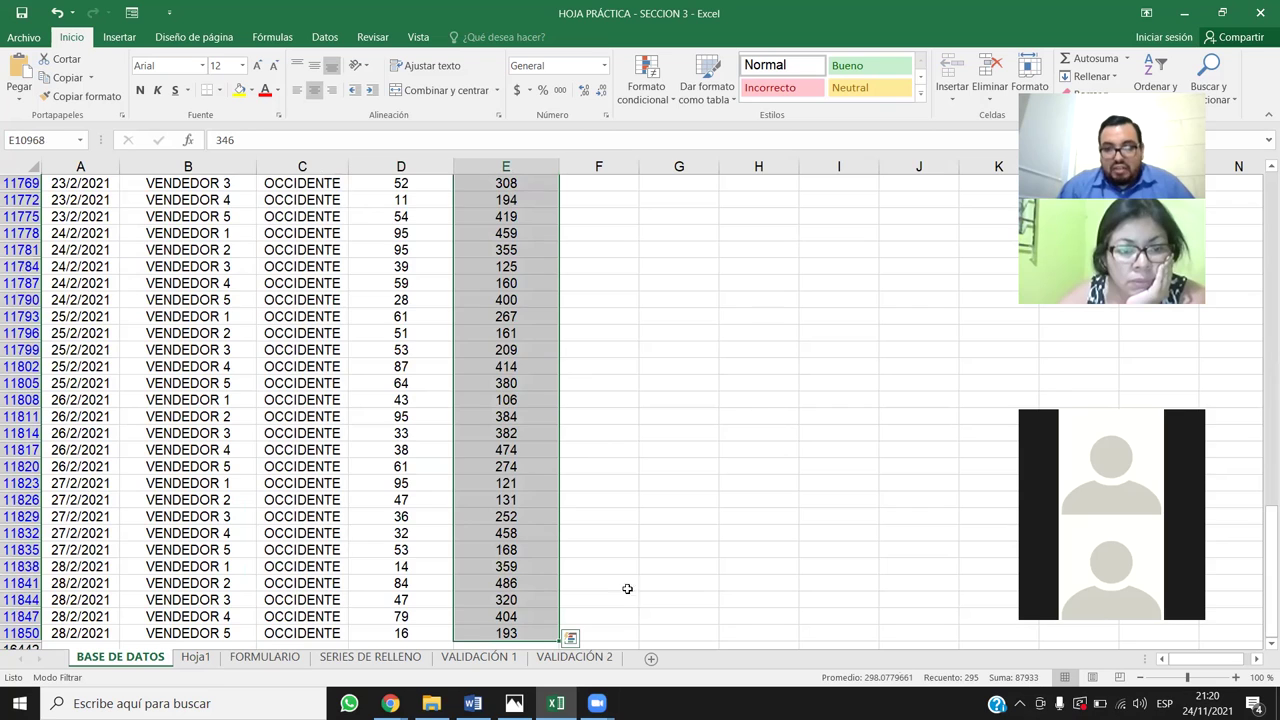
left_click(196, 657)
left_click(553, 466)
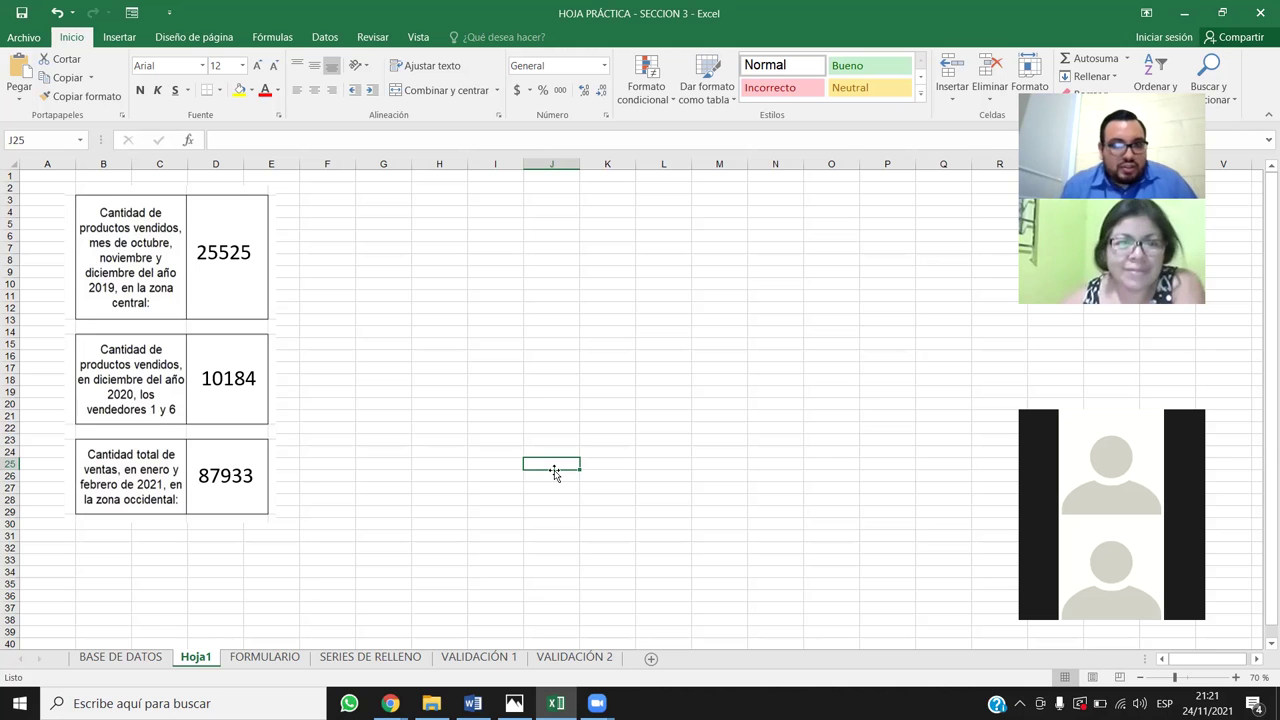
Clear all filters on the BASE DE DATOS sheet and return to the top of the VENDEDOR column
left_click(120, 657)
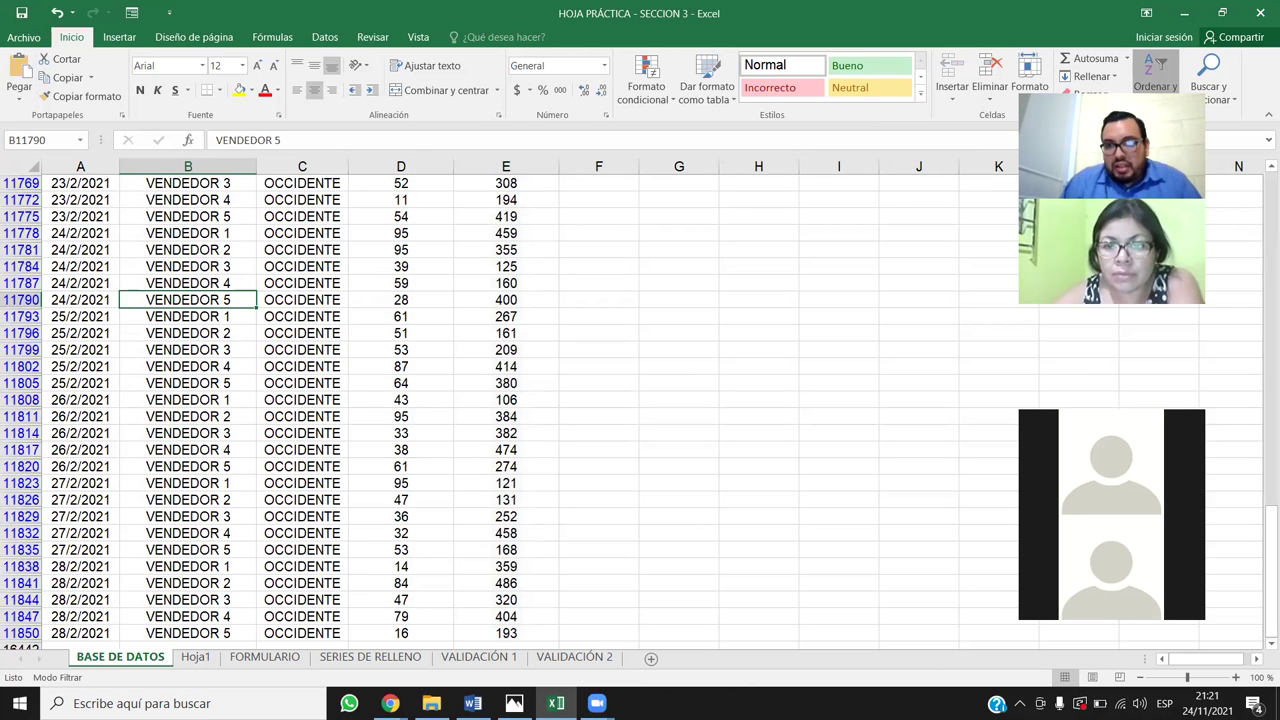
key("ctrl+Up")
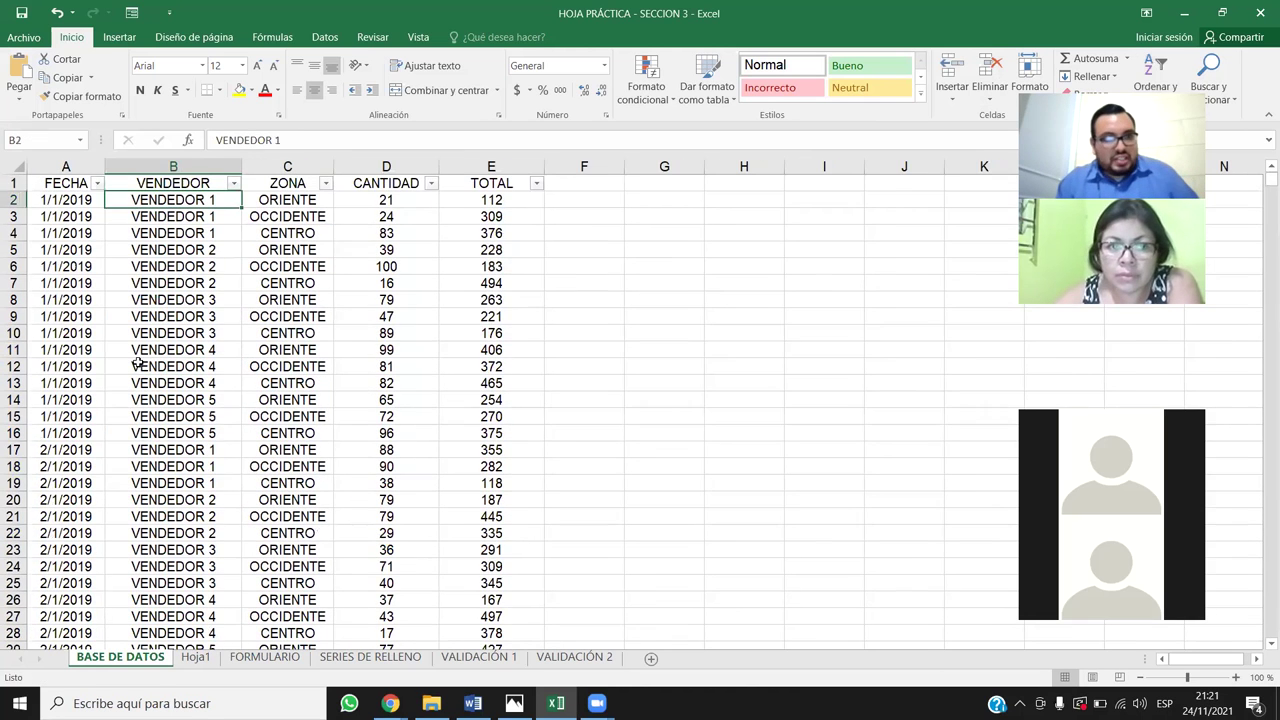
key("Down")
key("Up")
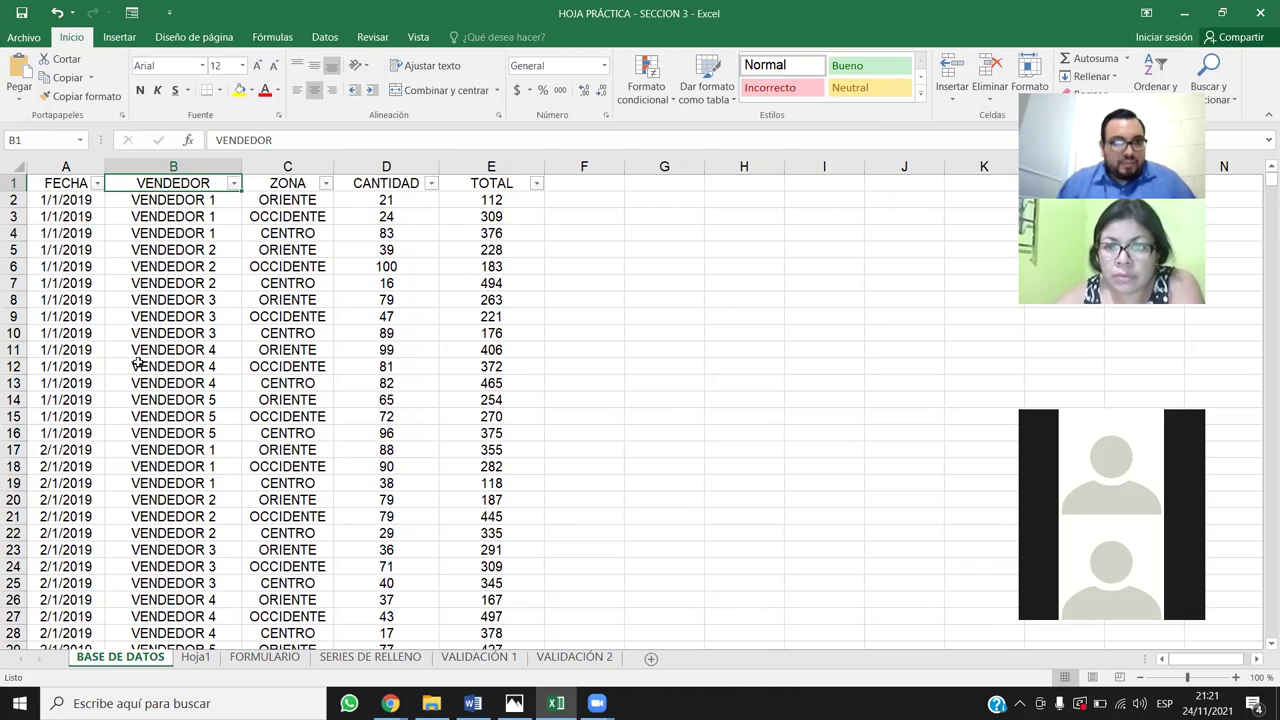
left_click(136, 253)
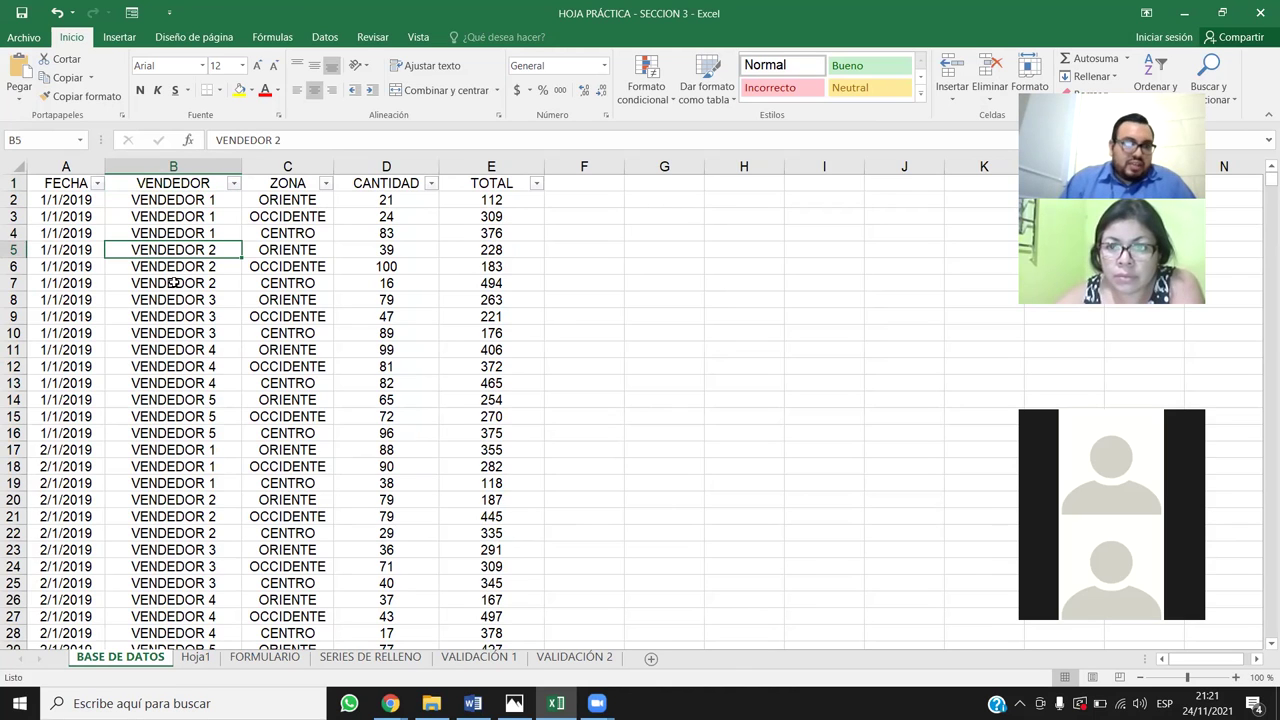
Filter the VENDEDOR column to show only VENDEDOR 3
left_click(88, 166)
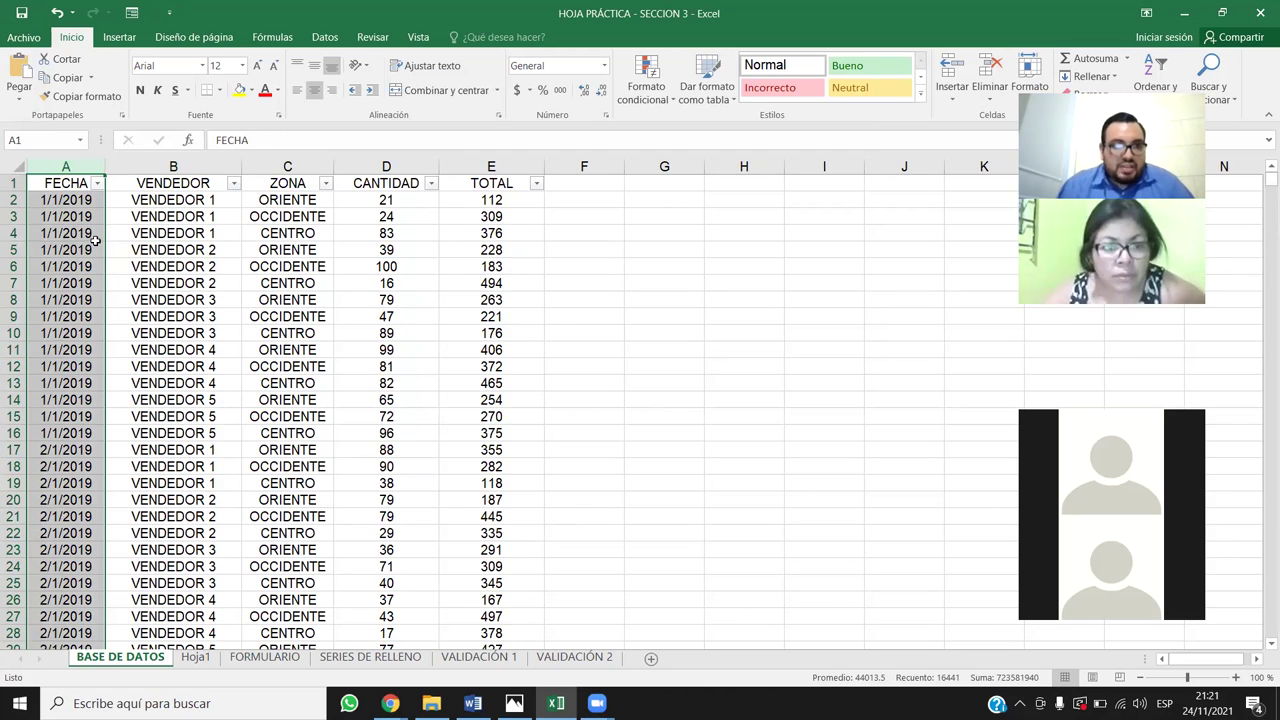
left_click(204, 167)
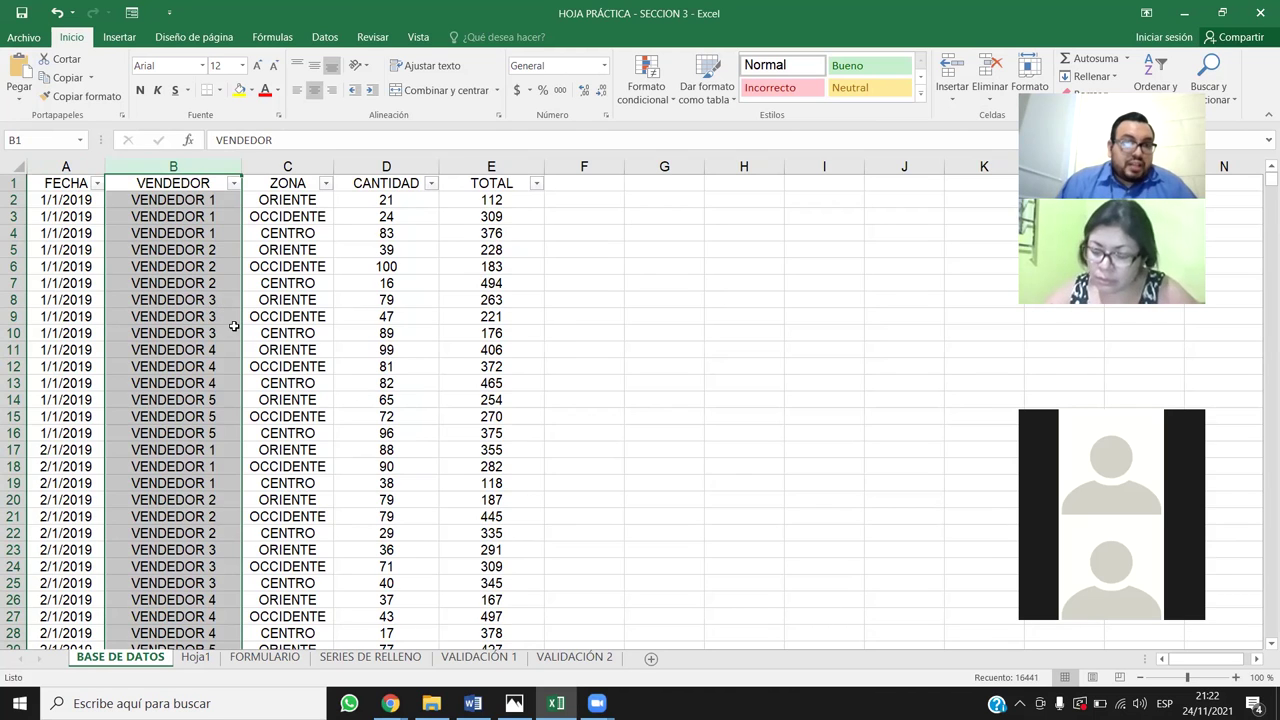
left_click(233, 183)
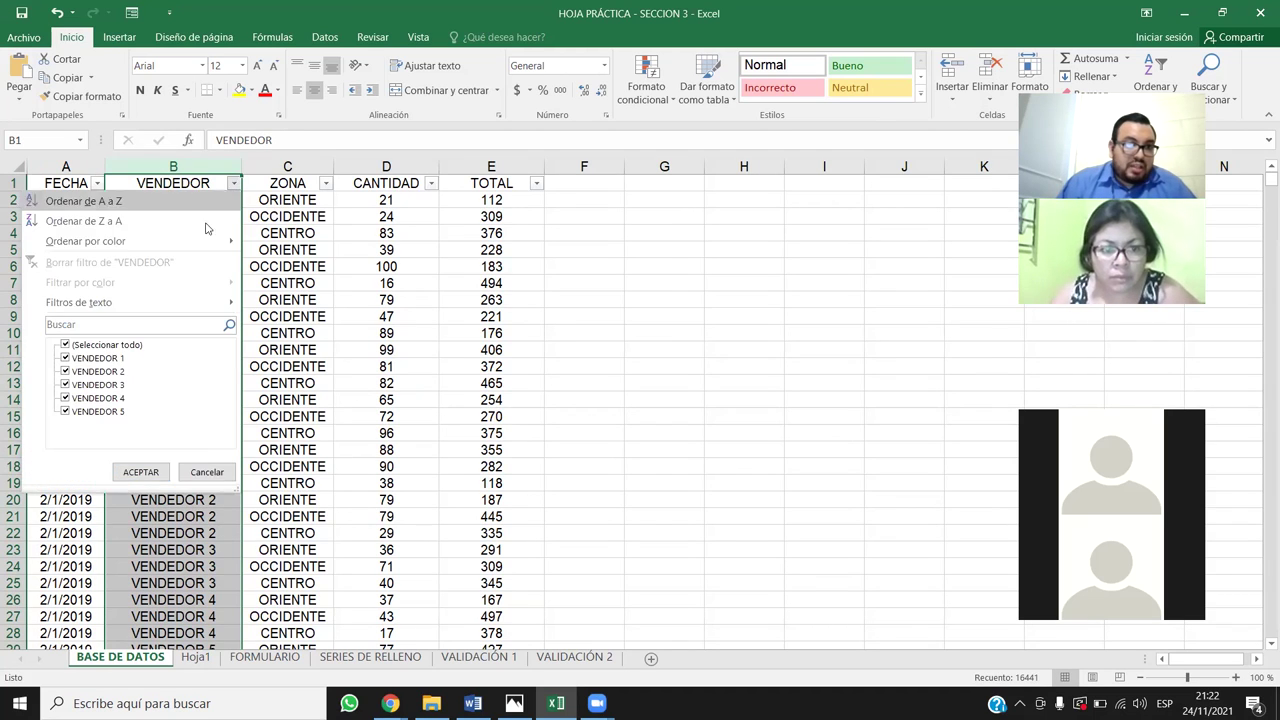
left_click(68, 346)
left_click(70, 384)
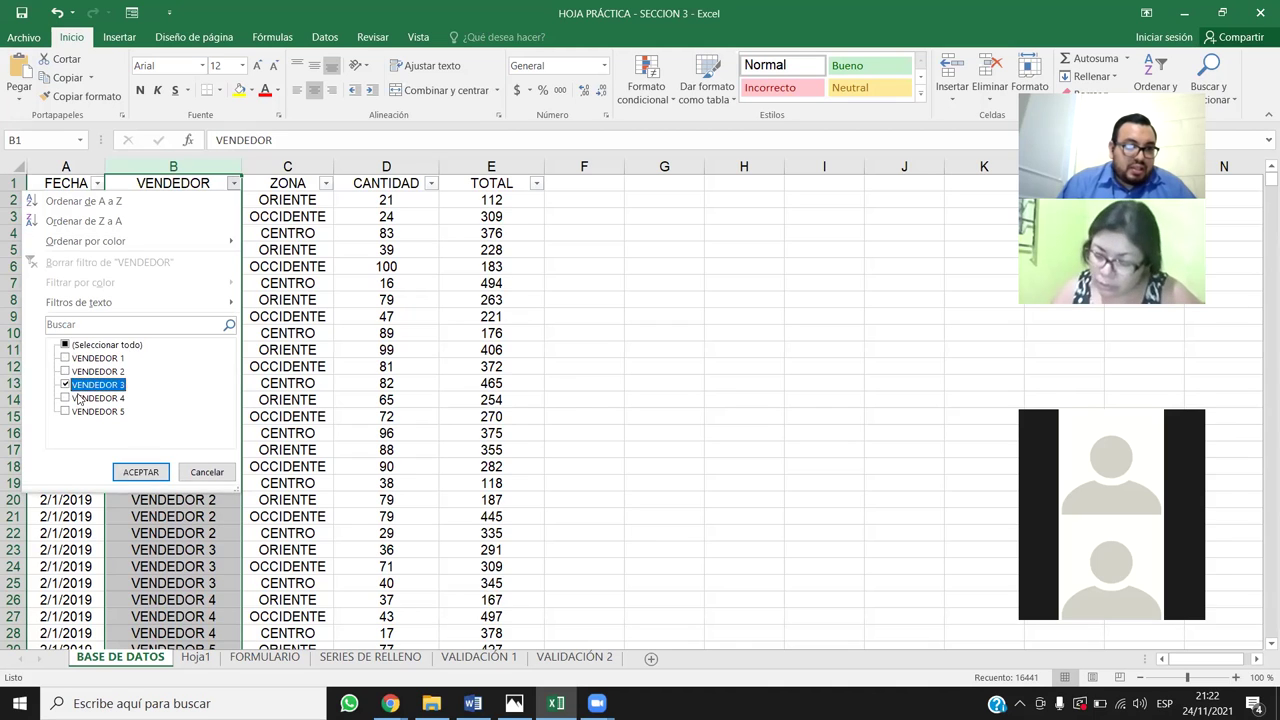
left_click(150, 471)
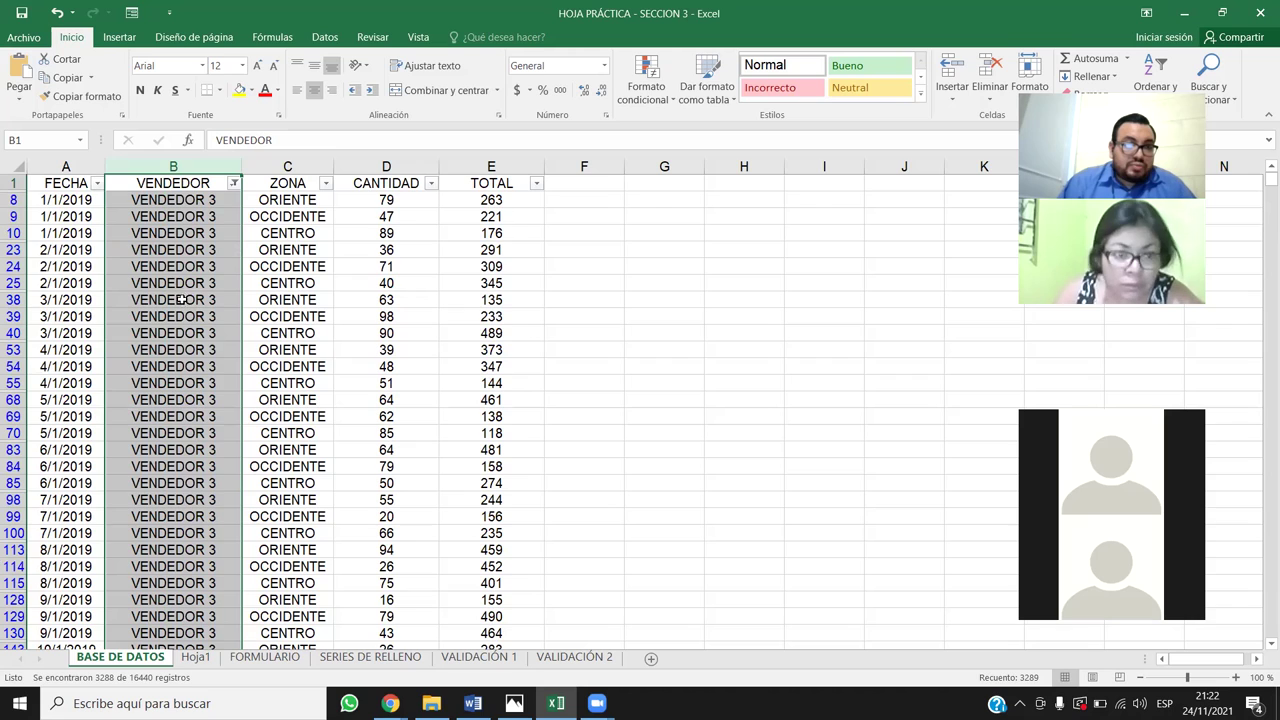
Filter the FECHA column to 14 febrero 2021 and check the date and seller of the remaining records
left_click(97, 184)
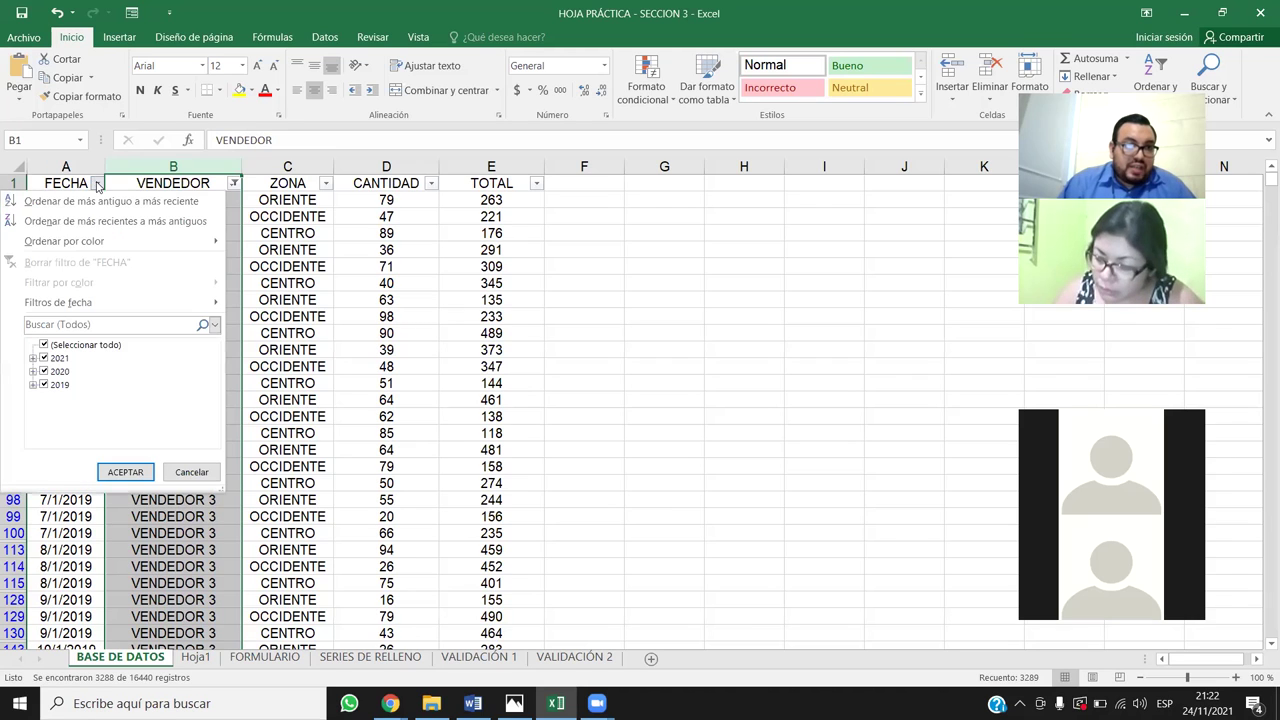
left_click(44, 345)
left_click(33, 358)
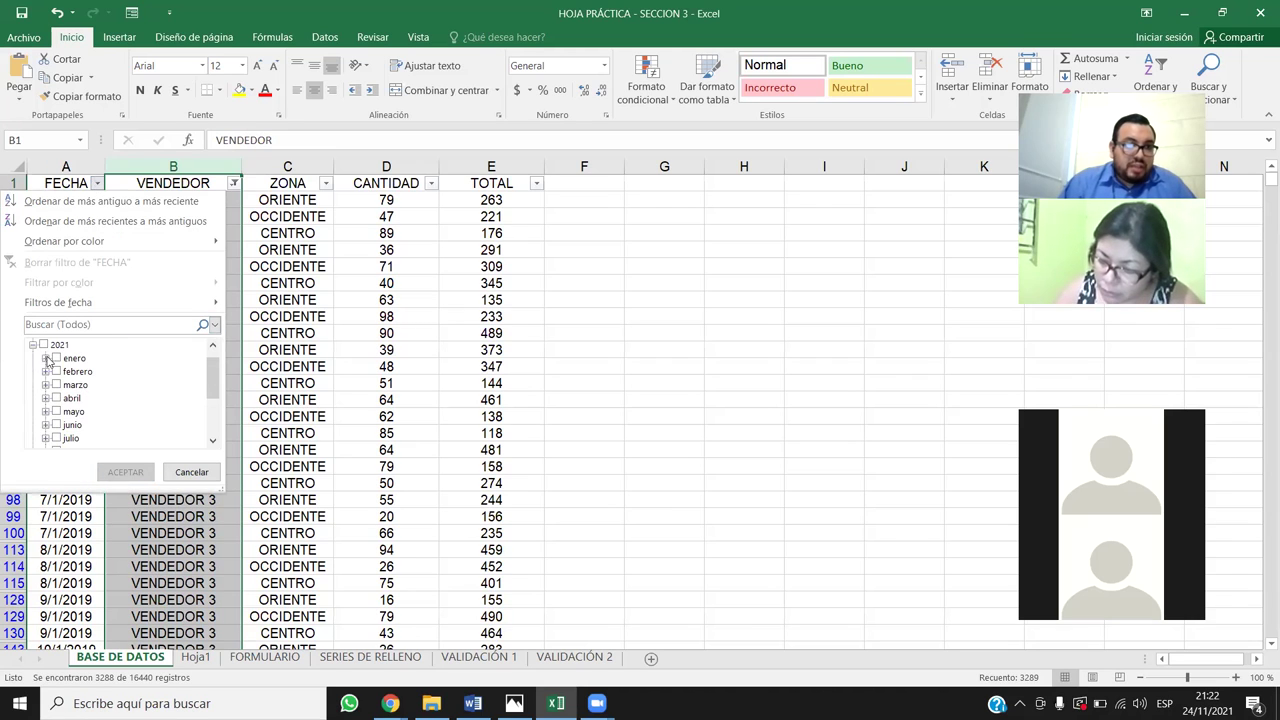
left_click(45, 382)
scroll(80, 410, "down", 4)
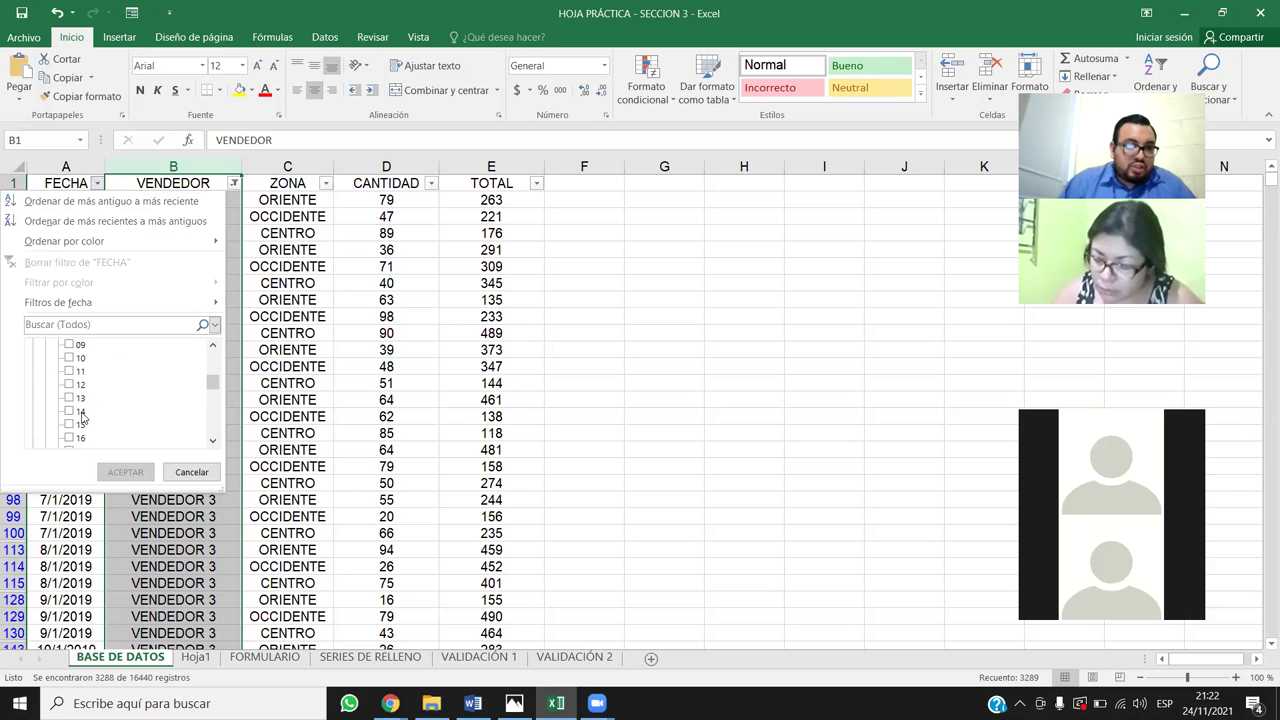
left_click(70, 371)
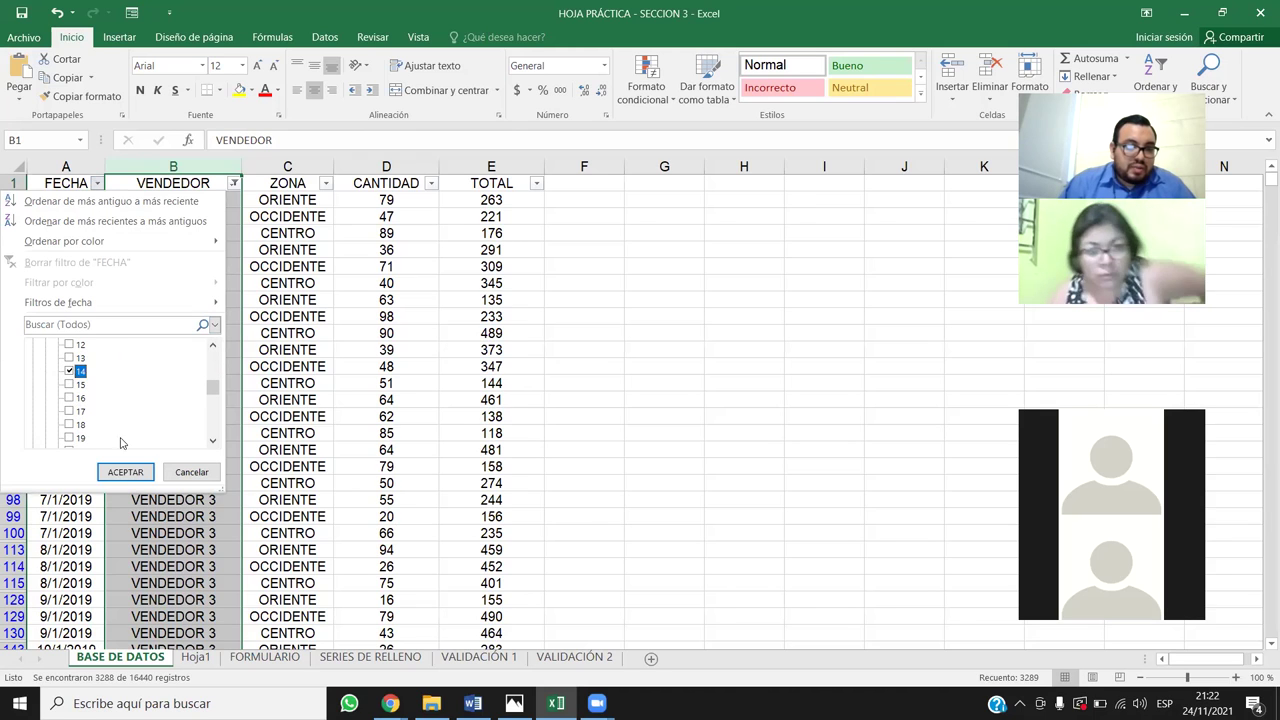
left_click(122, 471)
left_click(460, 348)
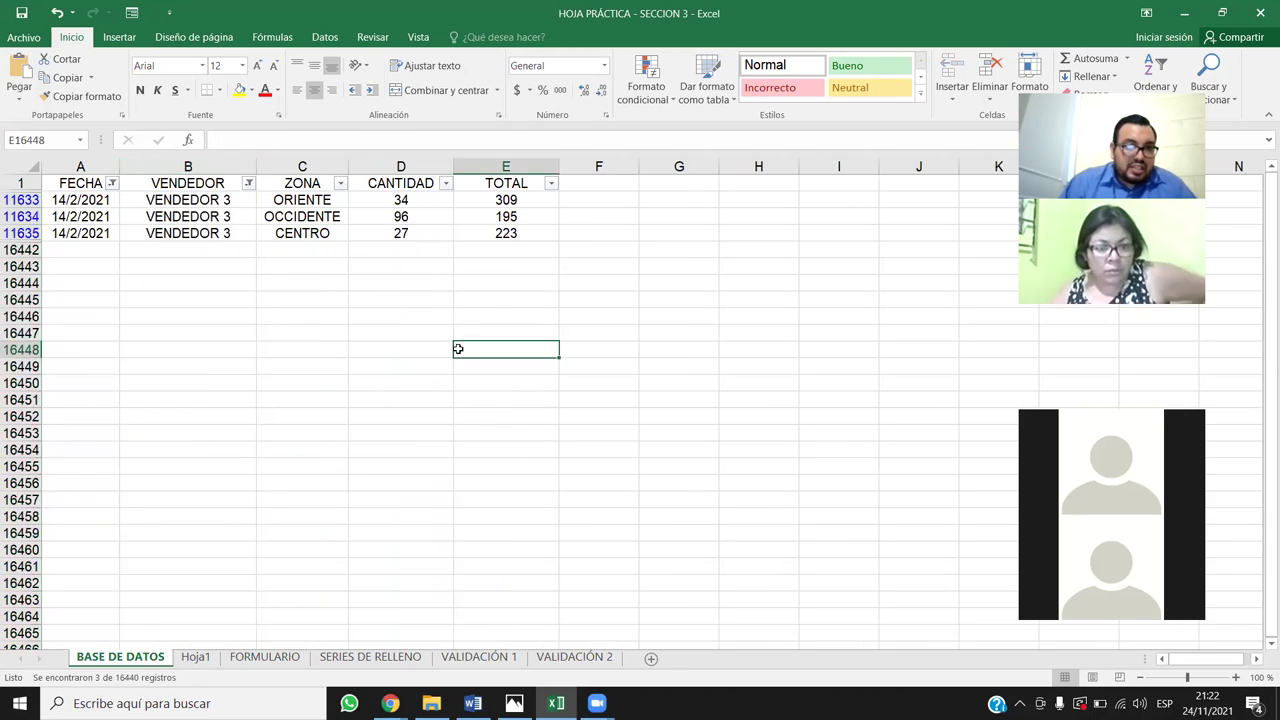
left_click(92, 237)
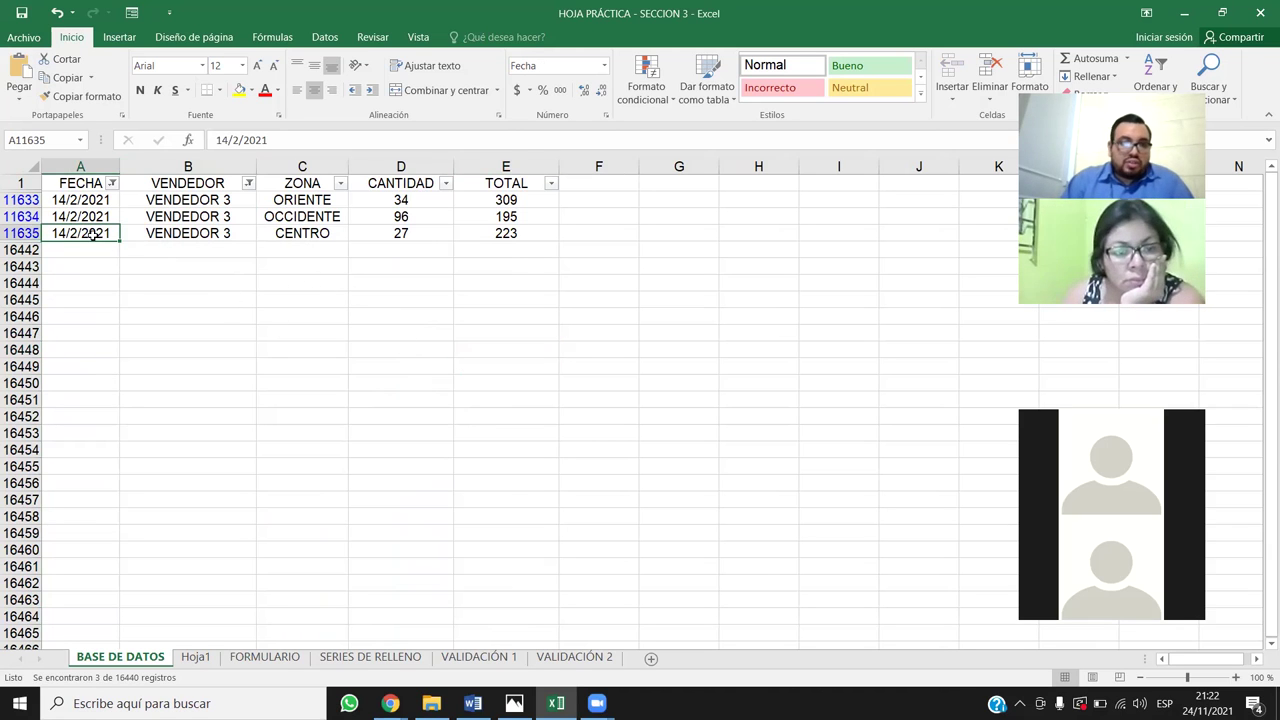
left_click(178, 233)
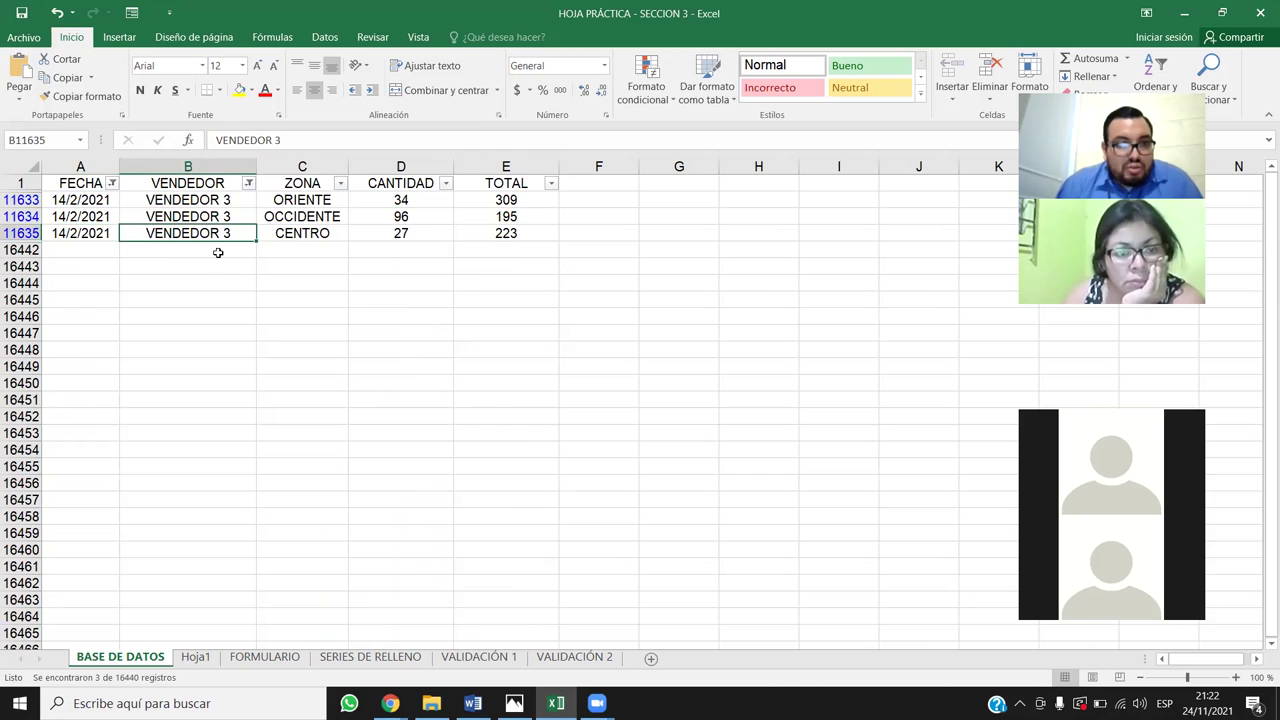
Review the zone, quantity and total of the filtered VENDEDOR 3 records dated 14/2/2021
left_click(334, 232)
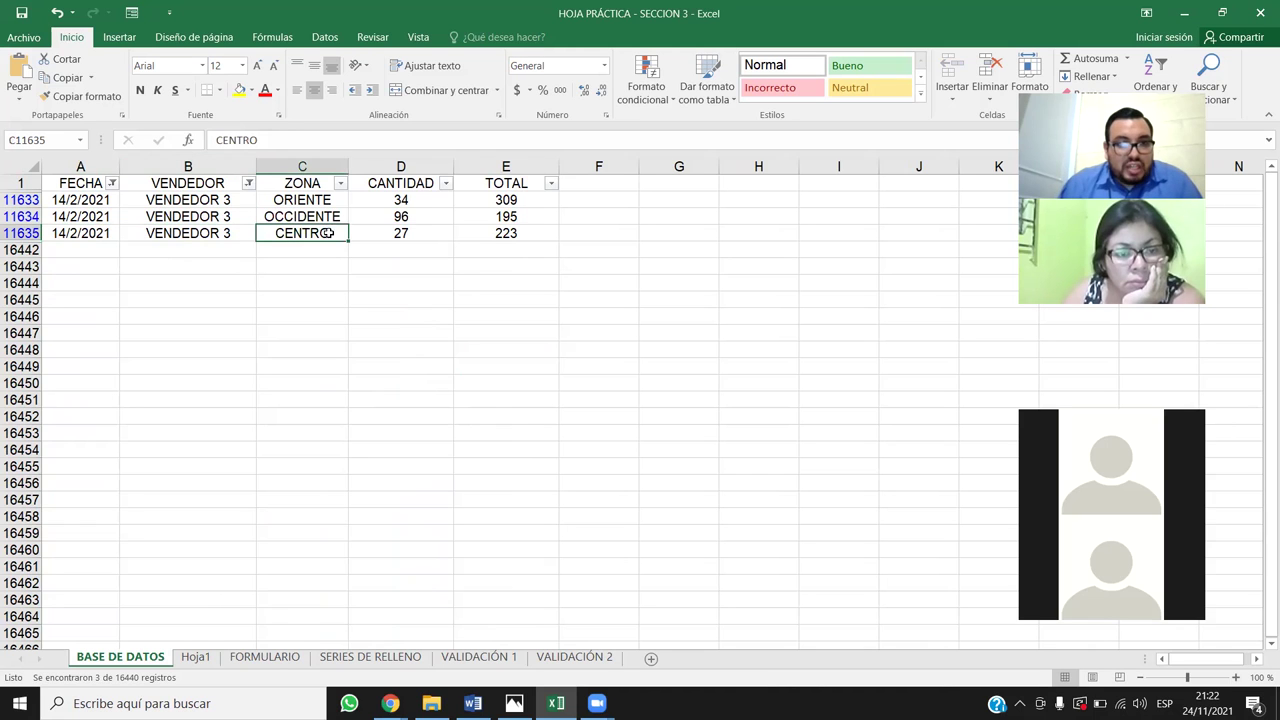
left_click(428, 237)
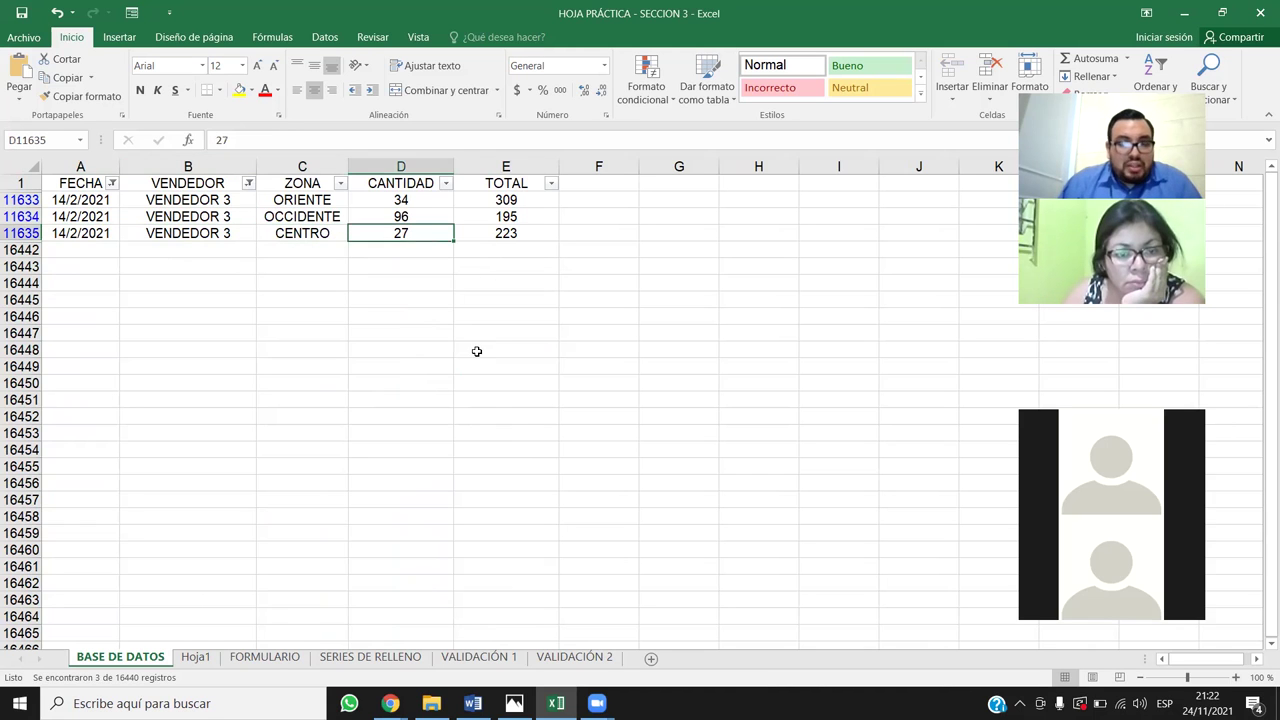
left_click(531, 236)
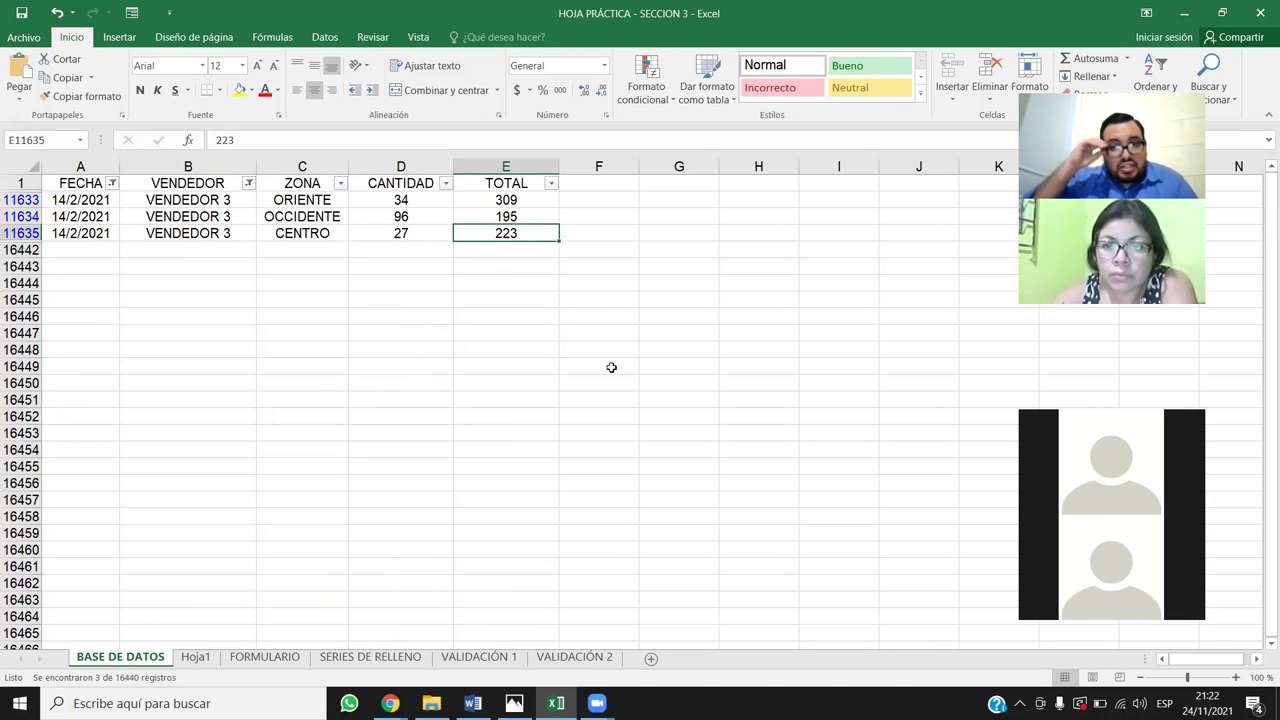
left_click(298, 320)
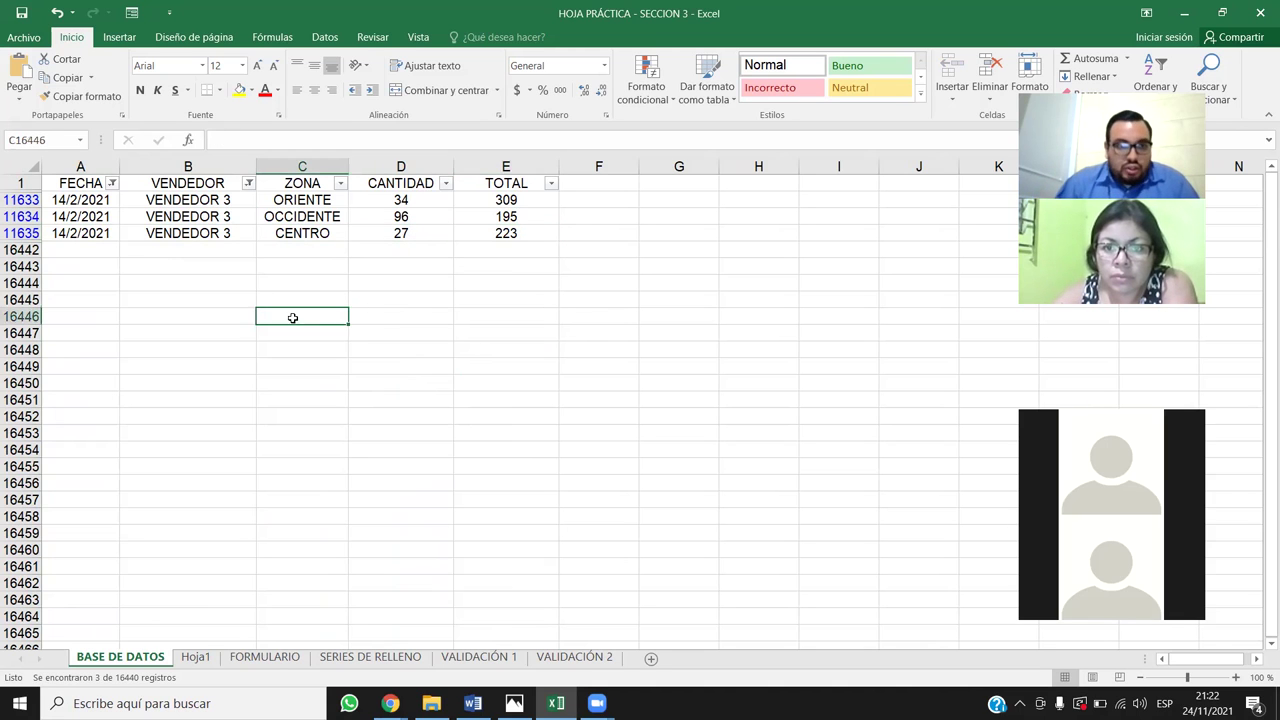
left_click_drag(104, 237, 488, 236)
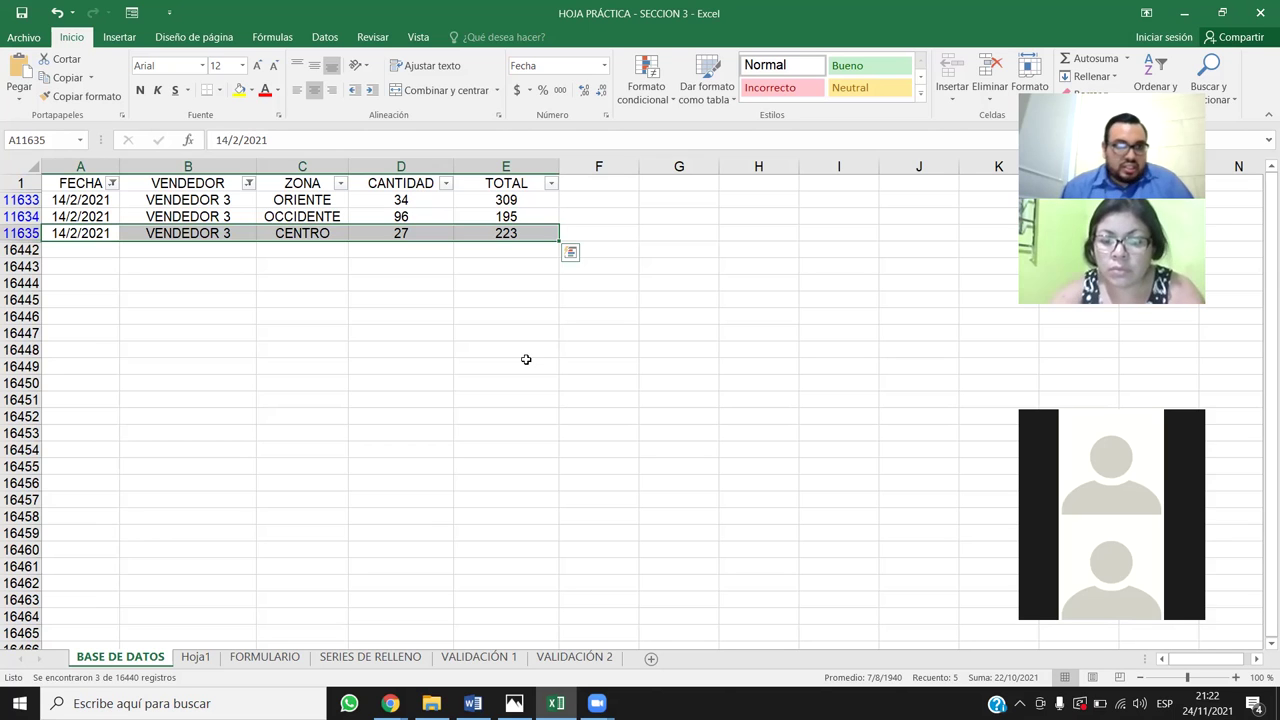
left_click_drag(93, 195, 531, 231)
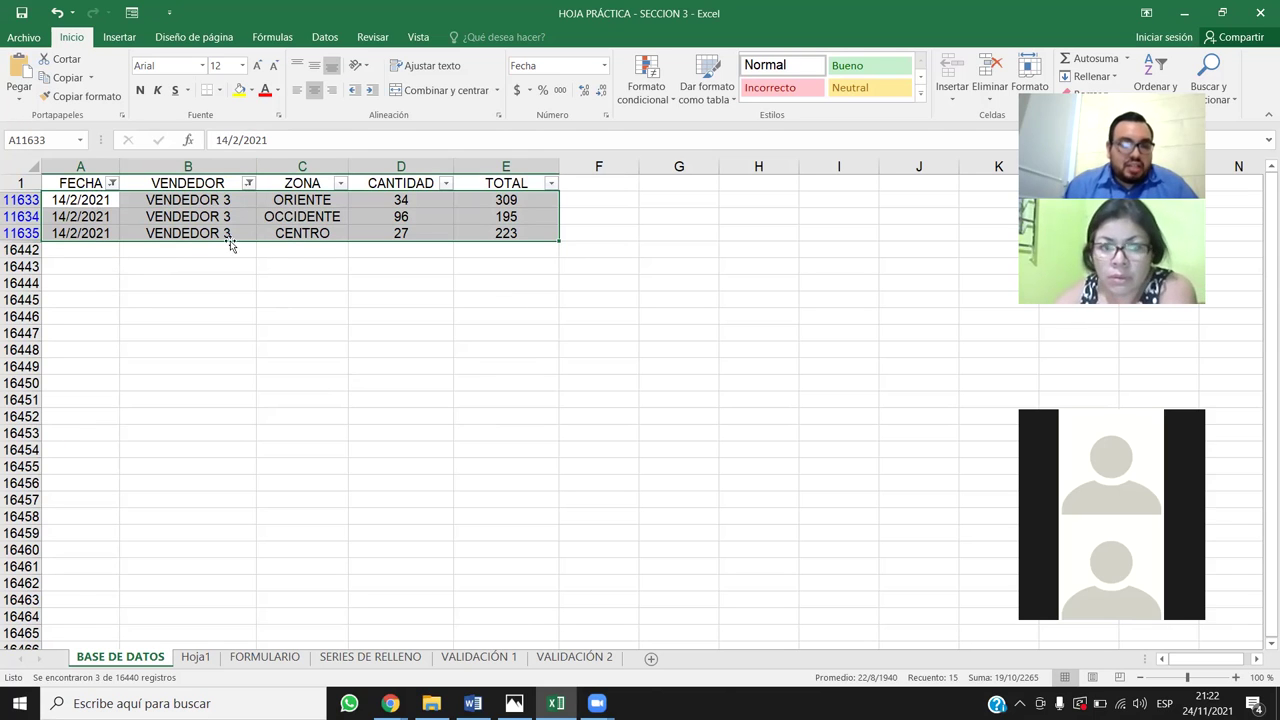
Include all sellers in the VENDEDOR filter and review the resulting records dated 14/2/2021
left_click(248, 183)
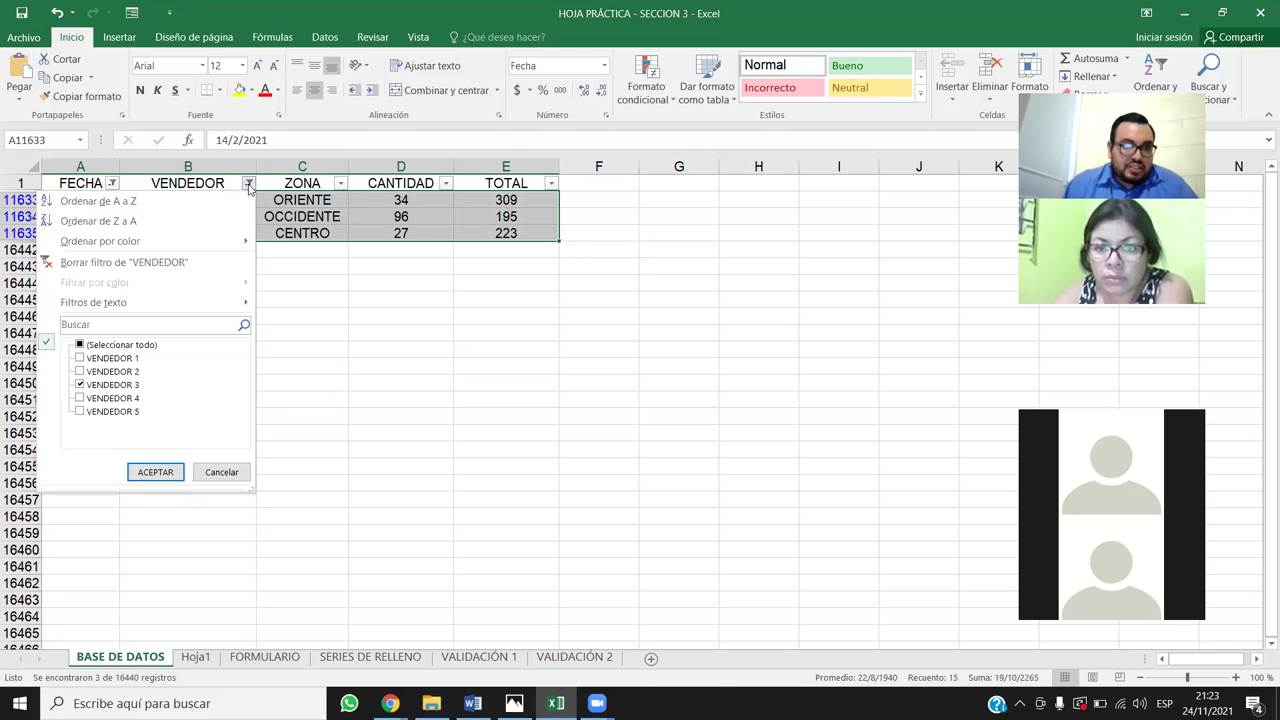
left_click(80, 344)
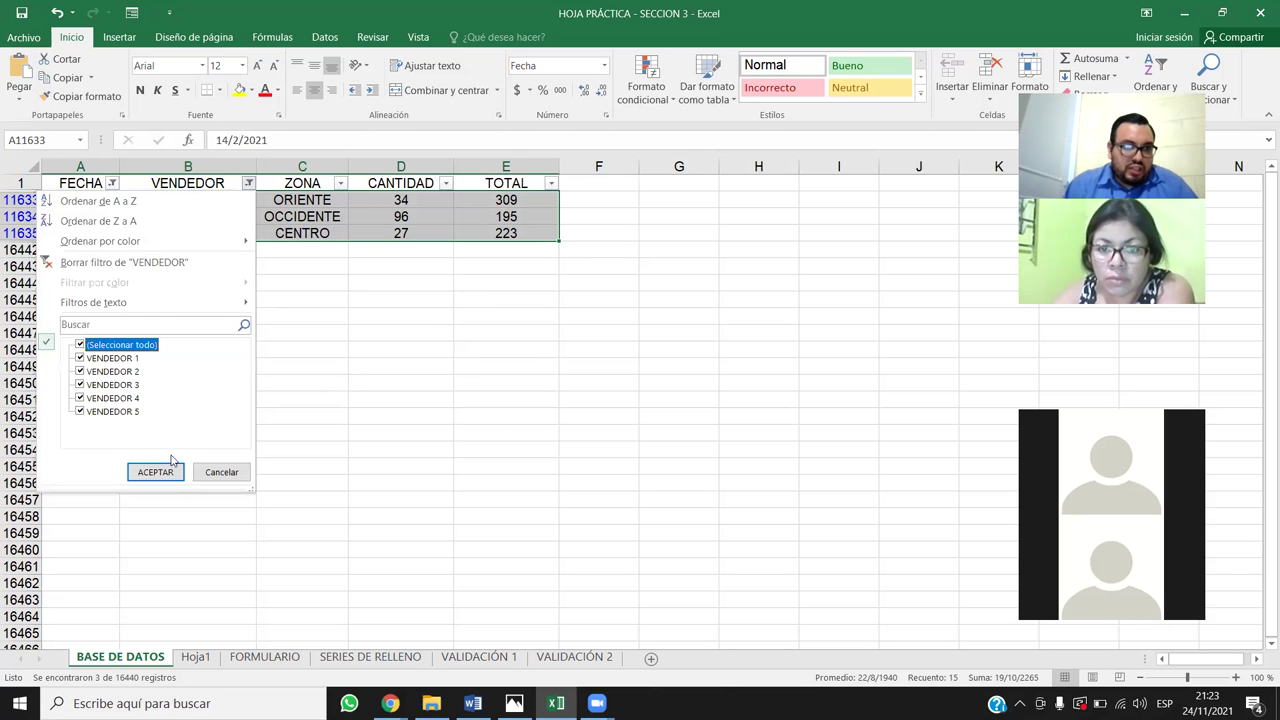
left_click(173, 482)
left_click(262, 481)
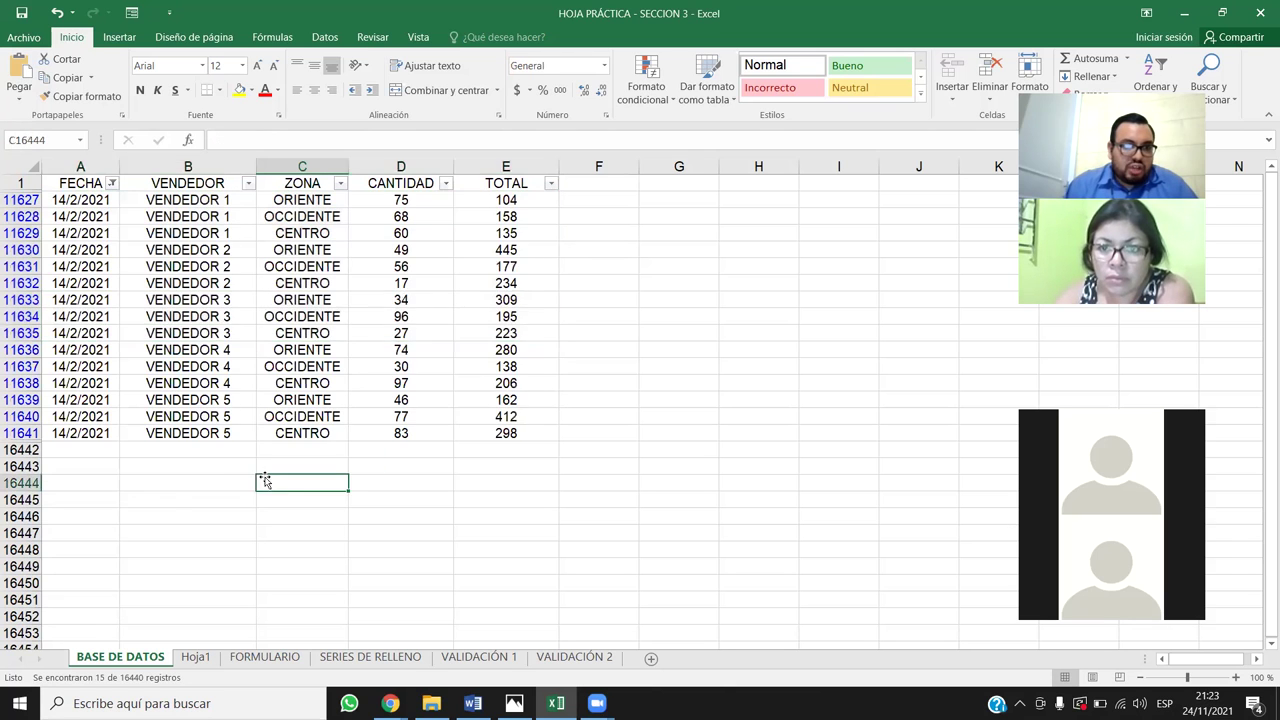
left_click_drag(520, 434, 85, 200)
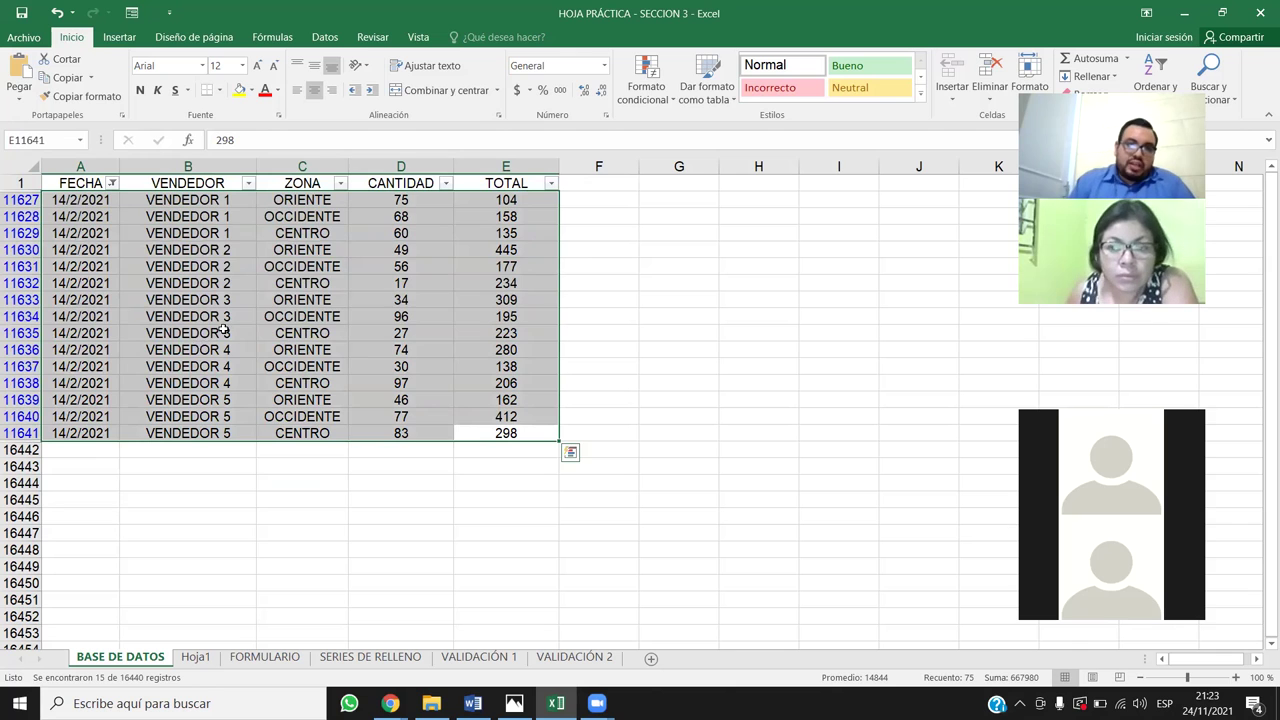
left_click(219, 283)
left_click(95, 183)
left_click_drag(95, 205, 100, 435)
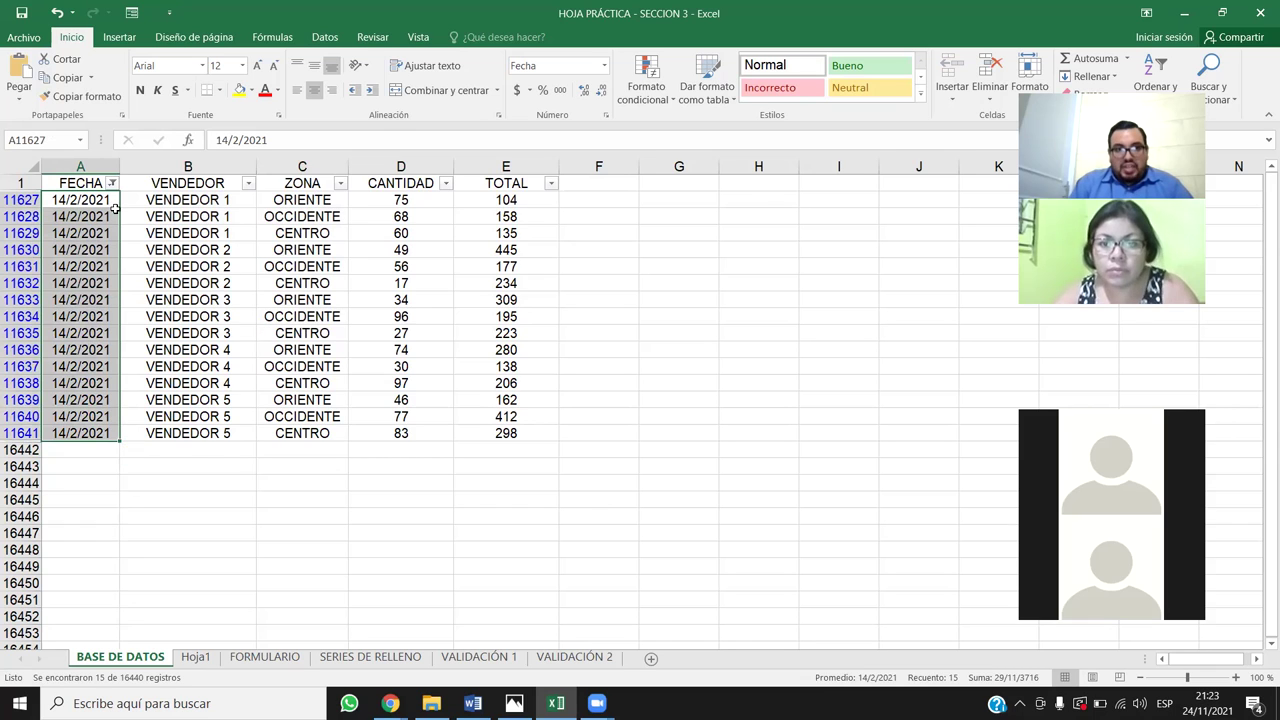
left_click(265, 285)
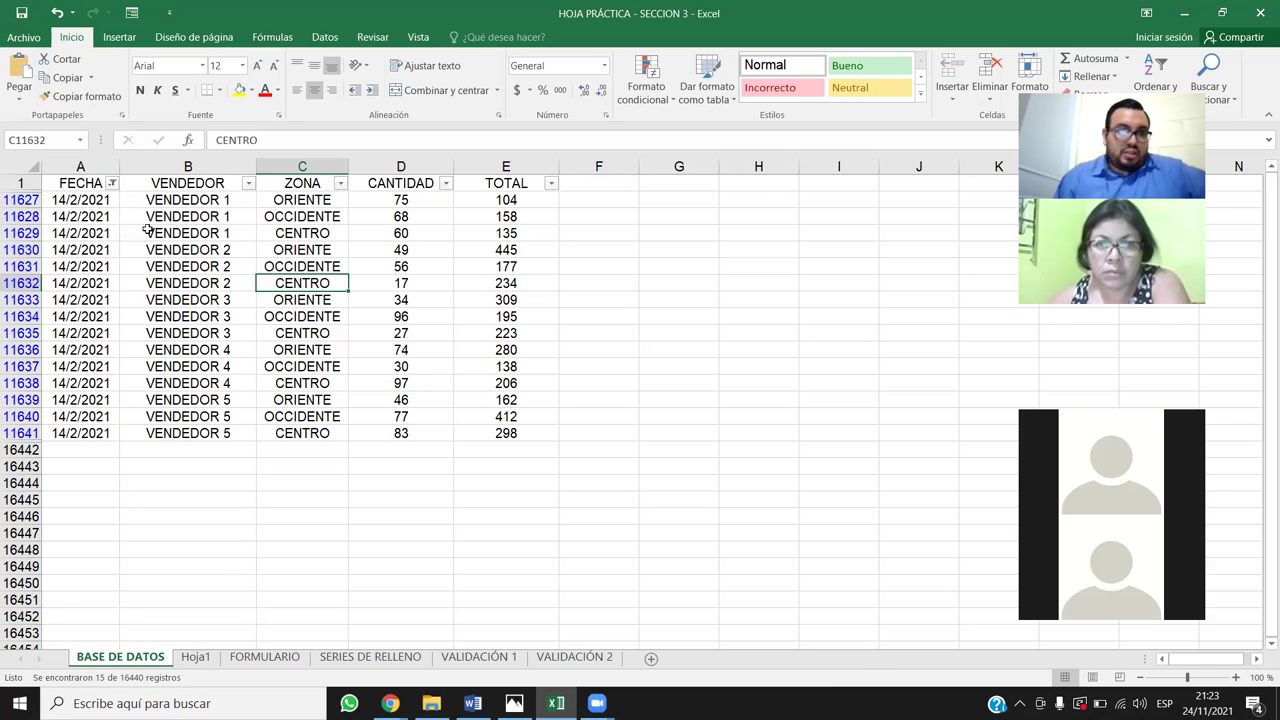
Filter the VENDEDOR column to show only VENDEDOR 4
left_click(247, 184)
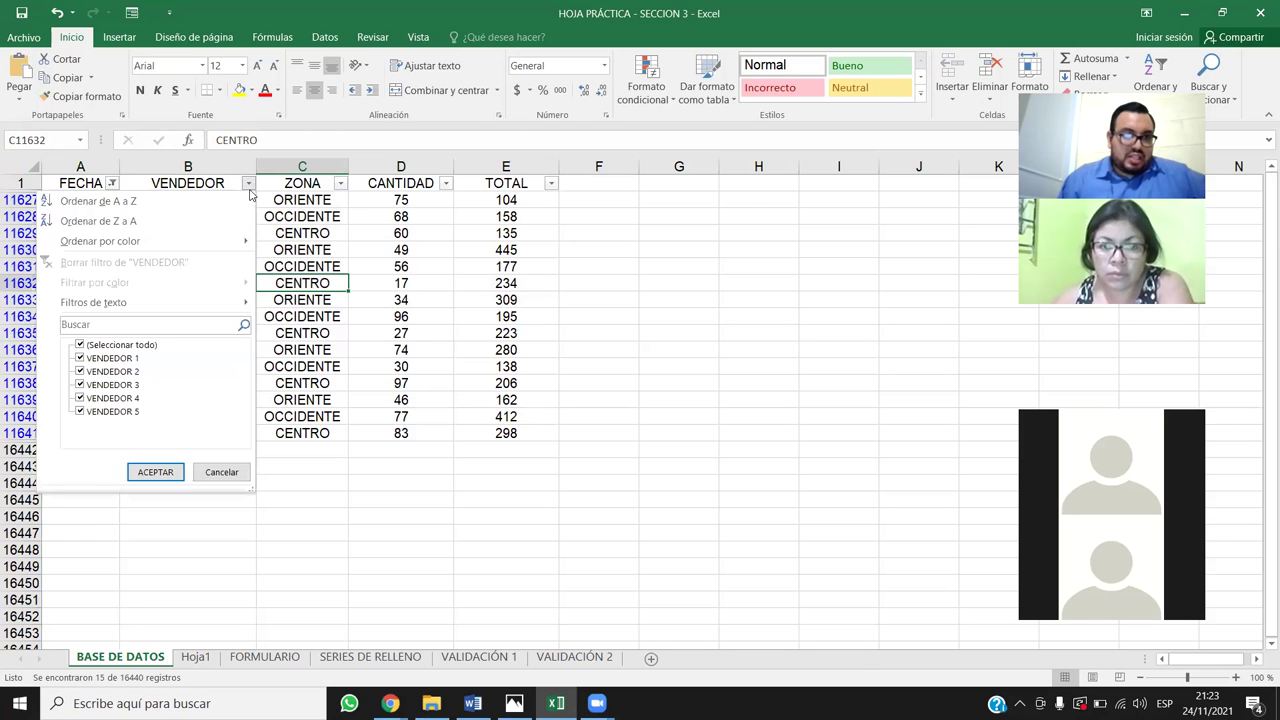
left_click(80, 345)
left_click(80, 398)
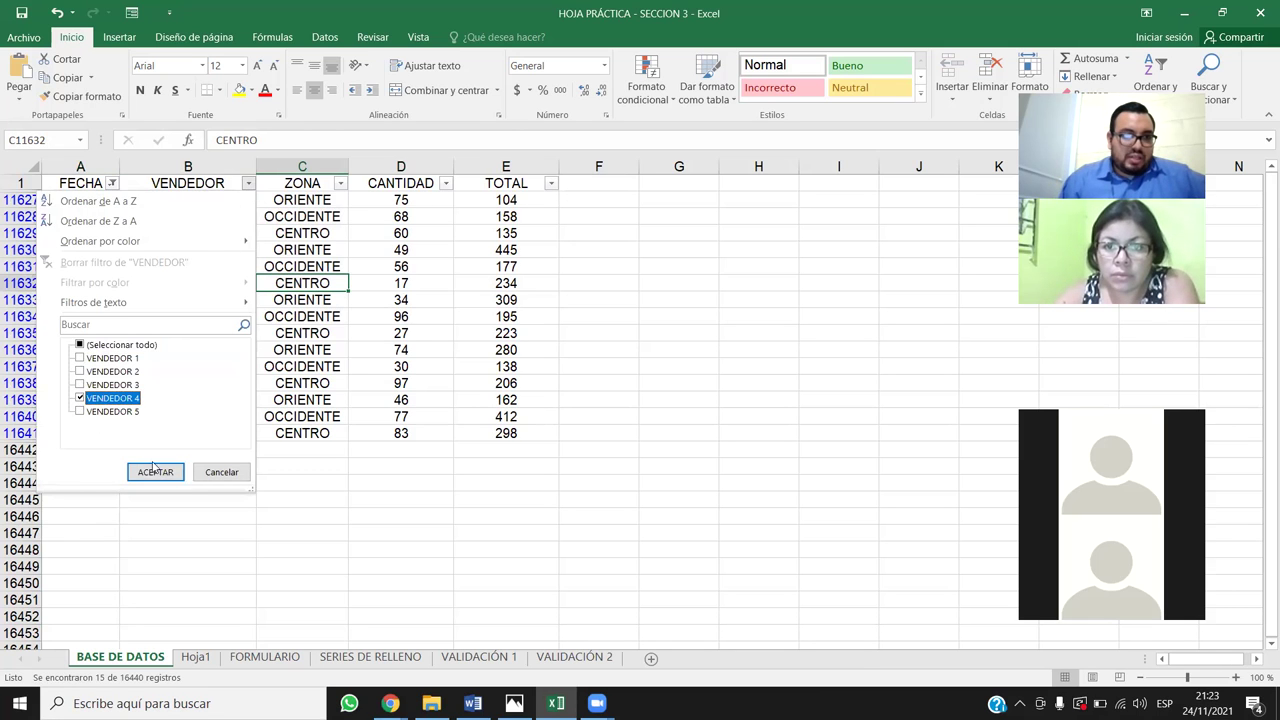
left_click(152, 470)
Filter the ZONA column to CENTRO and check the remaining record from FECHA through TOTAL
left_click(341, 184)
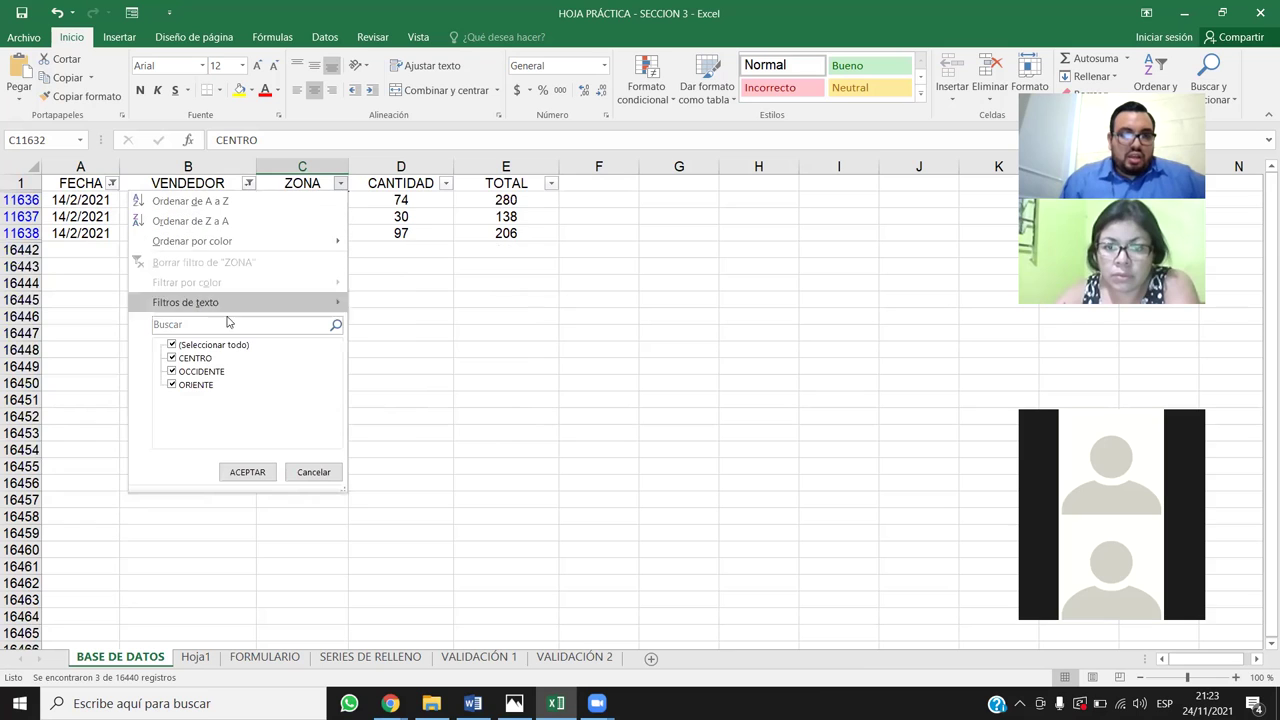
left_click(172, 345)
left_click(172, 358)
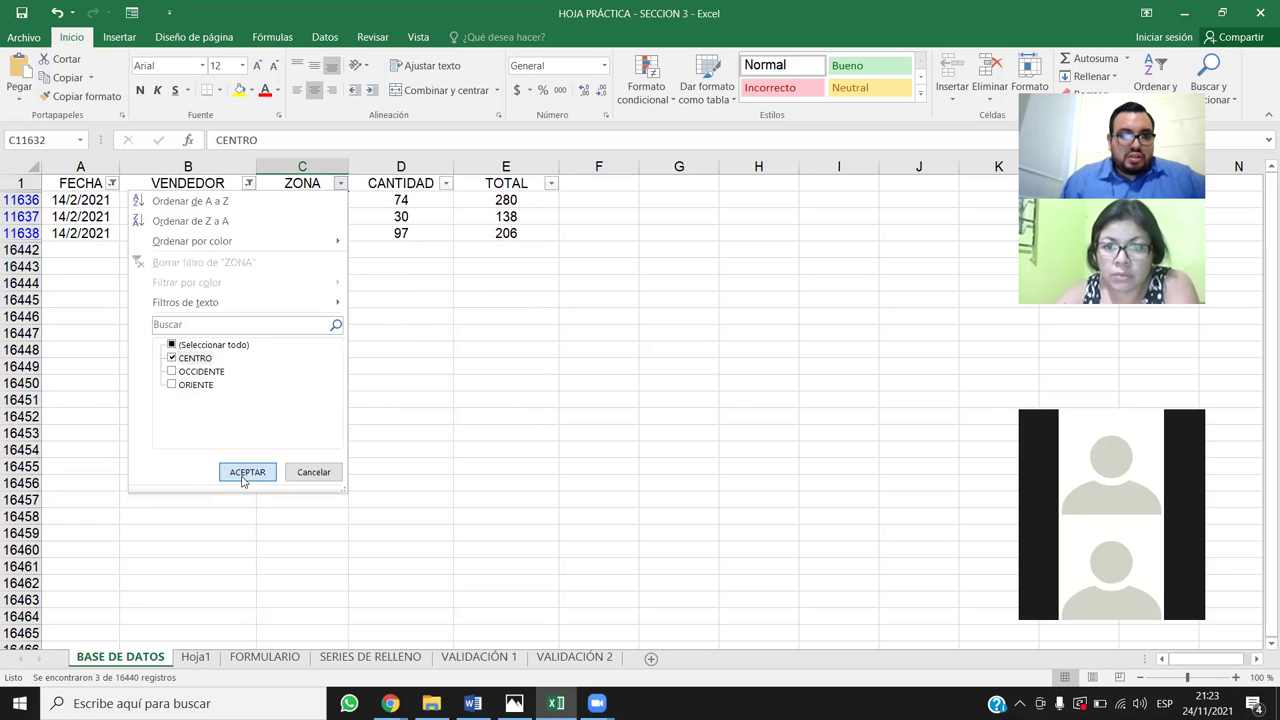
left_click(243, 476)
left_click_drag(530, 200, 50, 200)
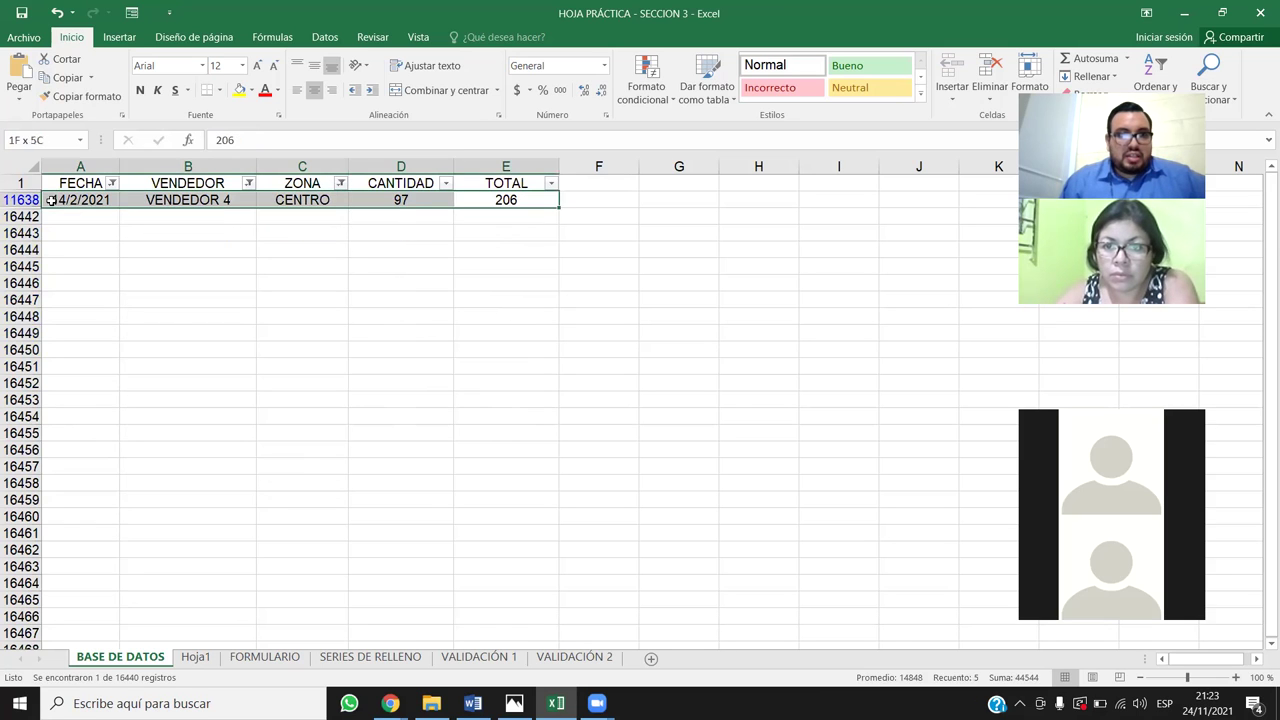
left_click(205, 333)
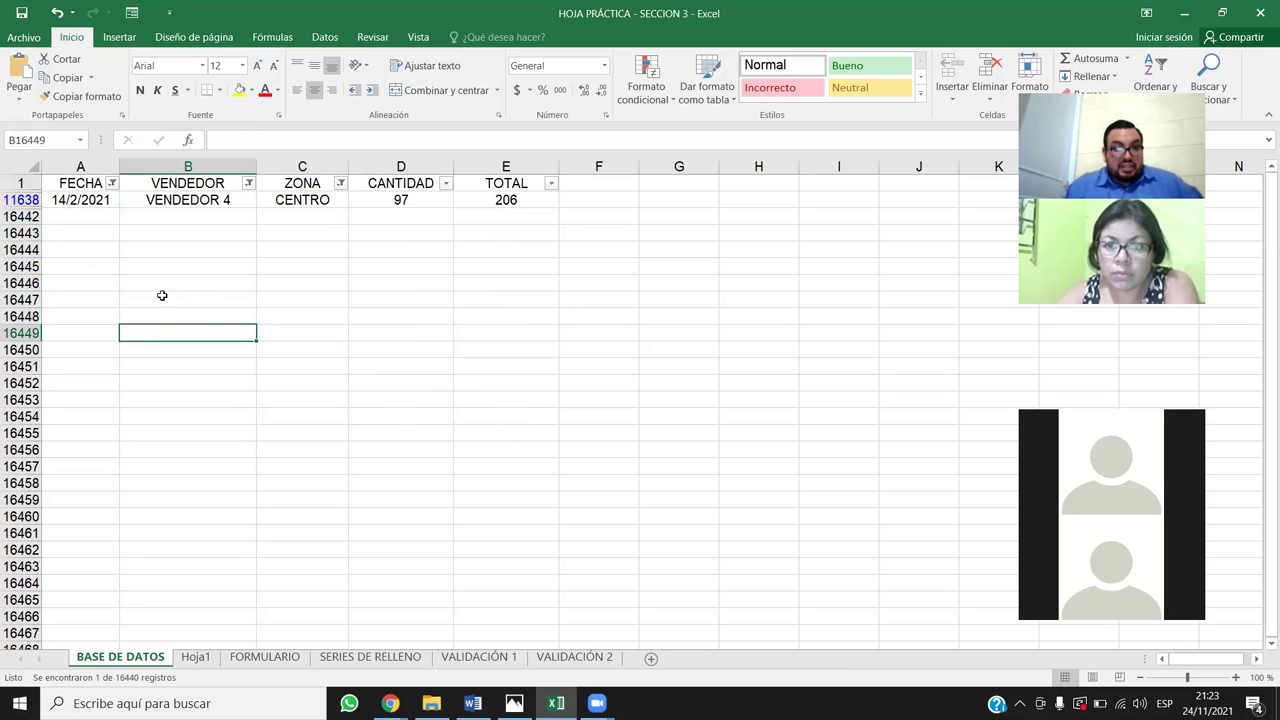
Clear the filters from the FECHA, VENDEDOR and ZONA columns
left_click(111, 184)
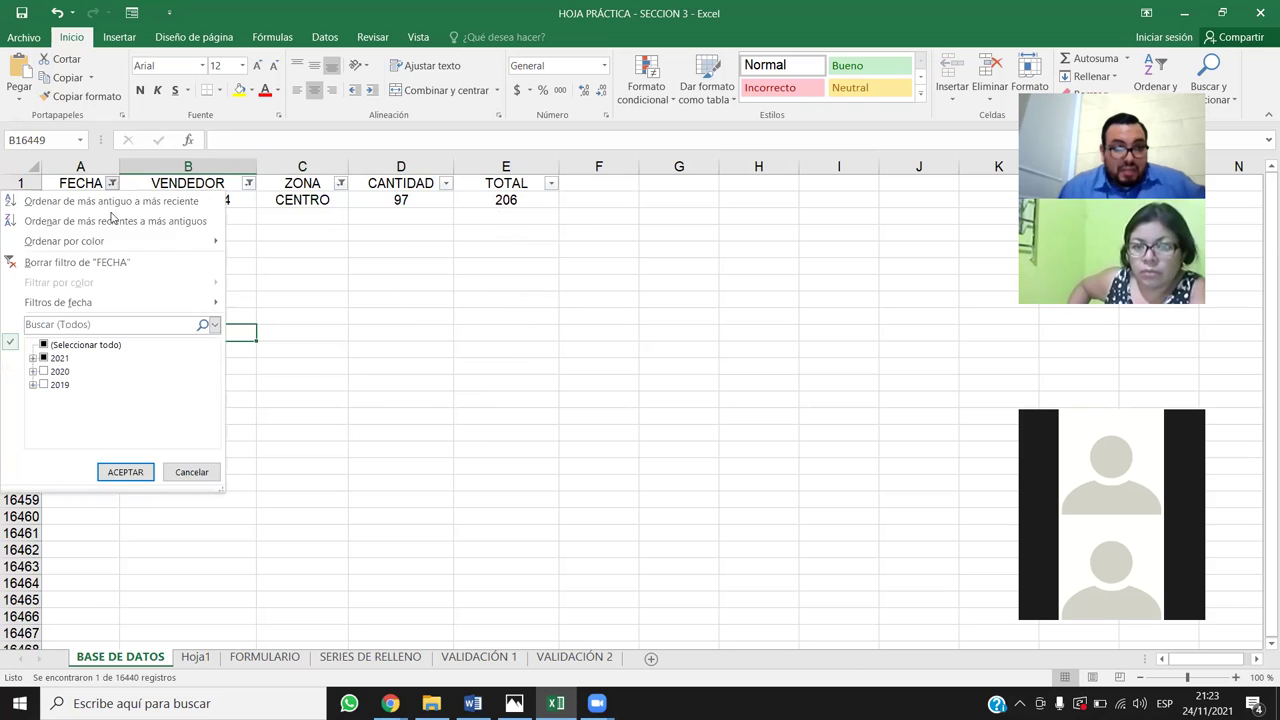
left_click(75, 262)
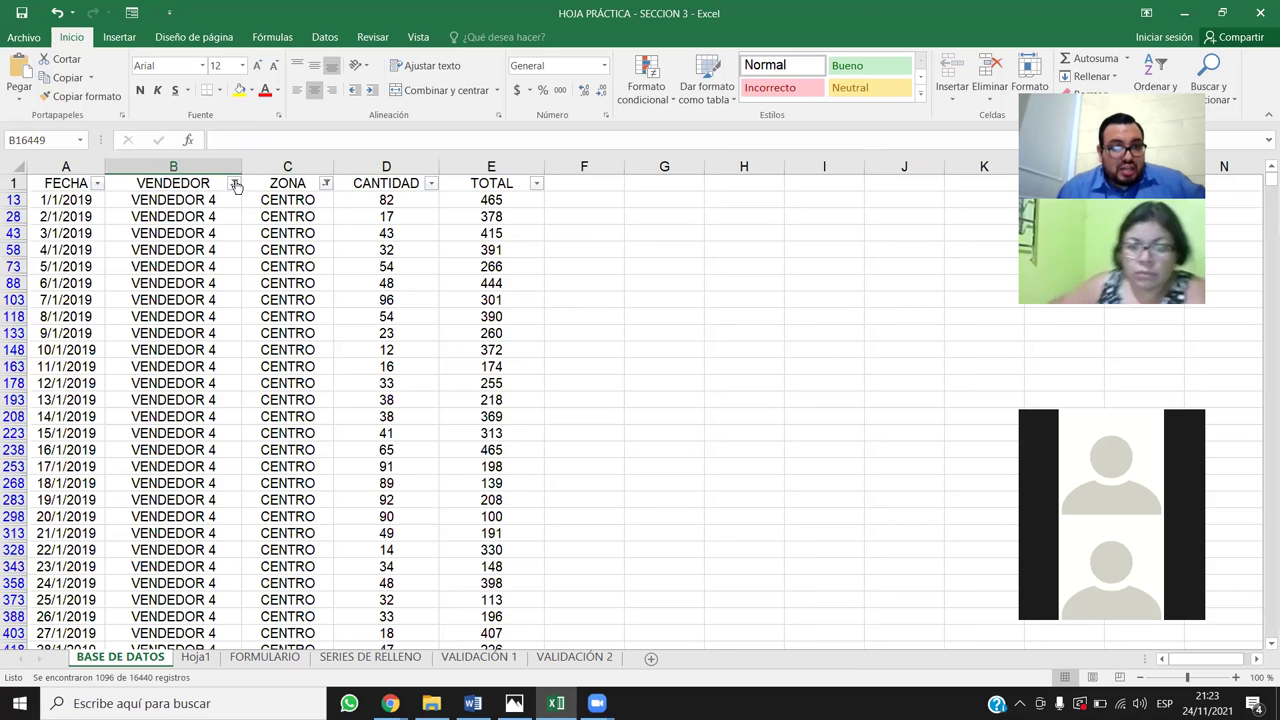
left_click(234, 184)
left_click(110, 262)
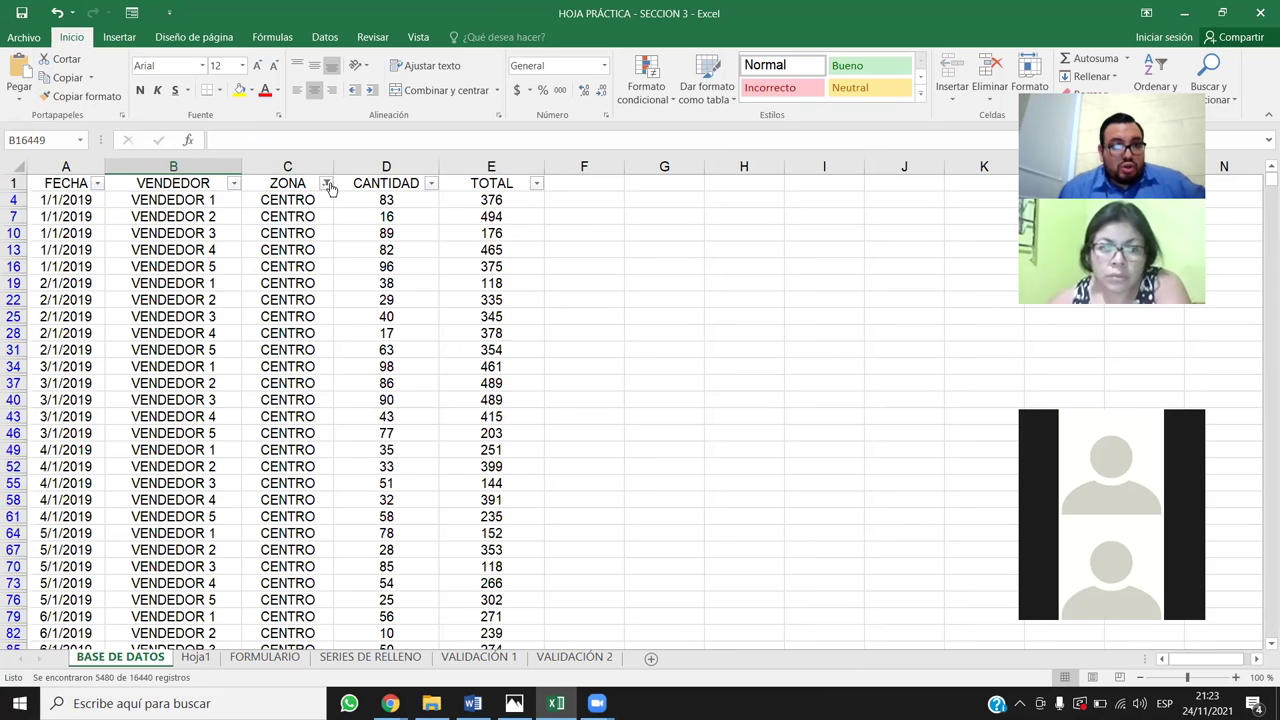
left_click(327, 184)
left_click(200, 260)
left_click(113, 280)
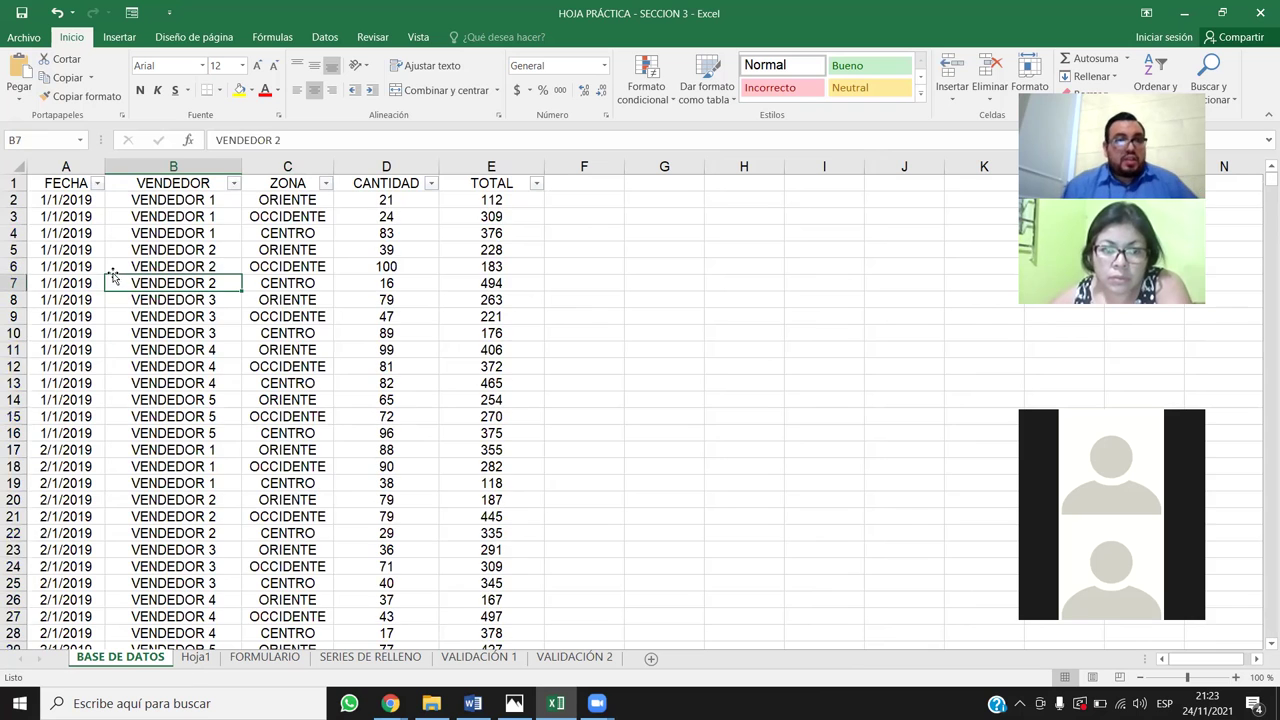
Check the last date in the FECHA column and return to its header
key("ctrl+Down")
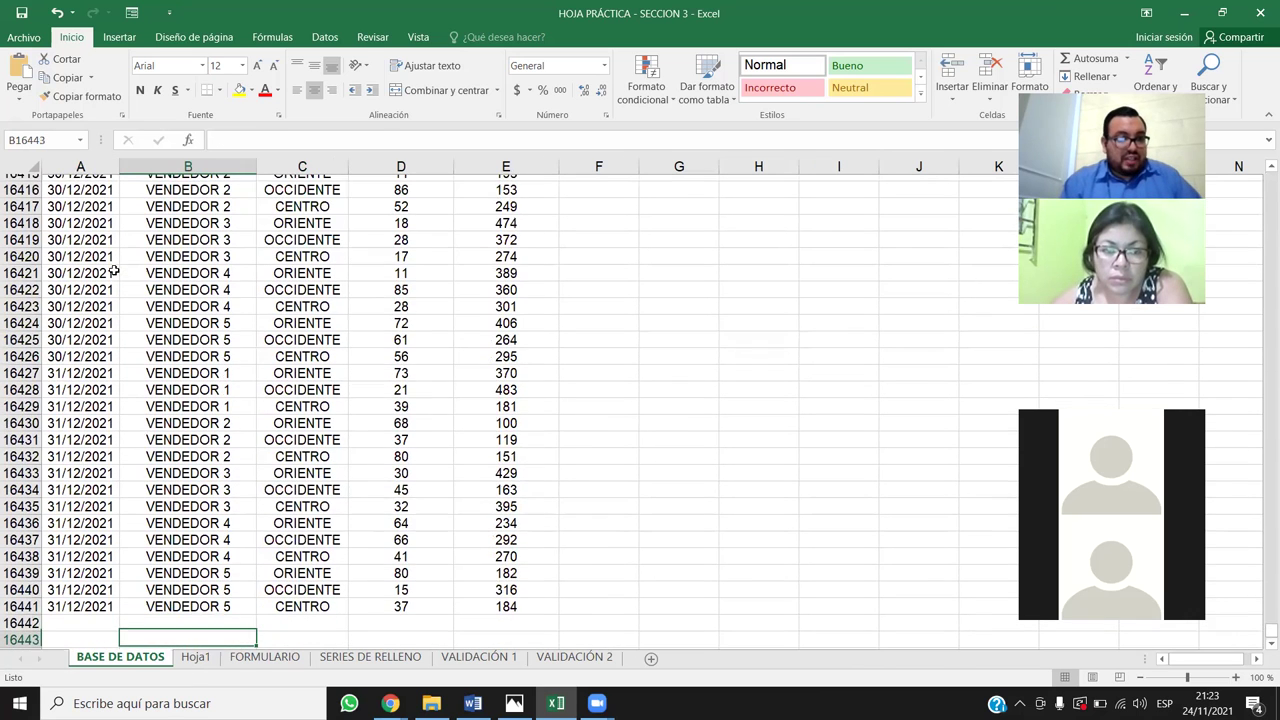
key("Left")
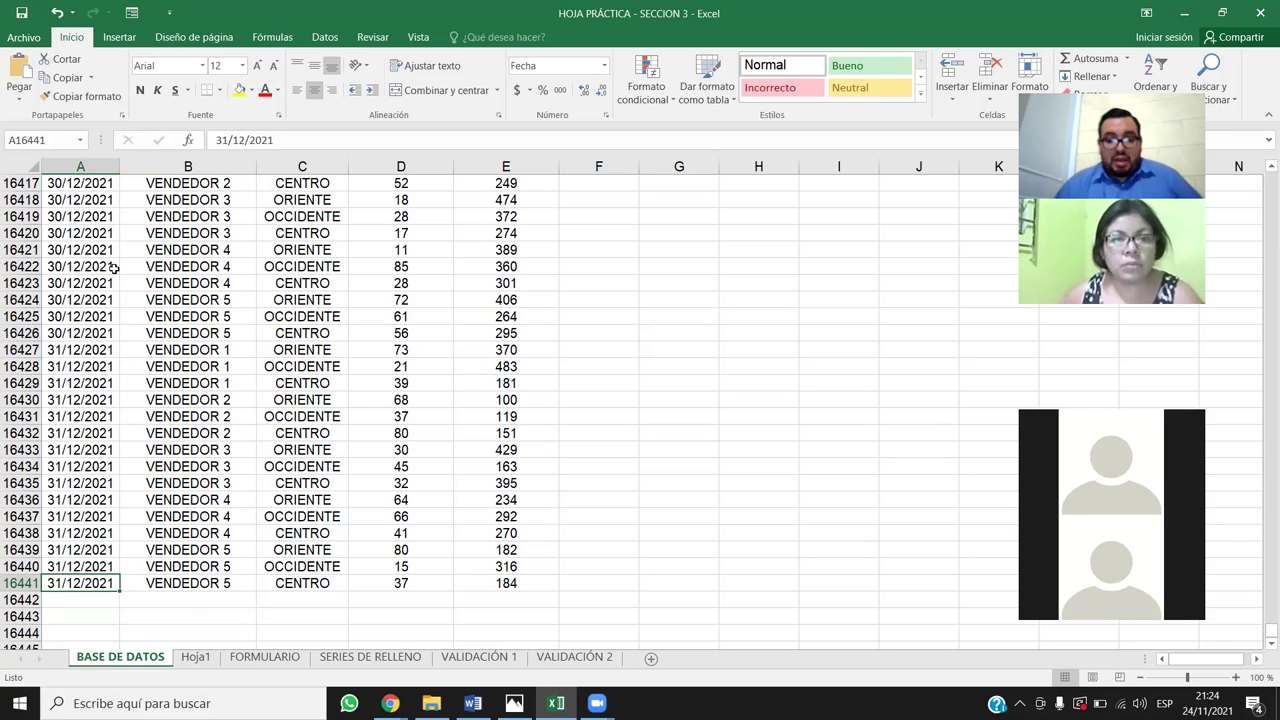
key("ctrl+Up")
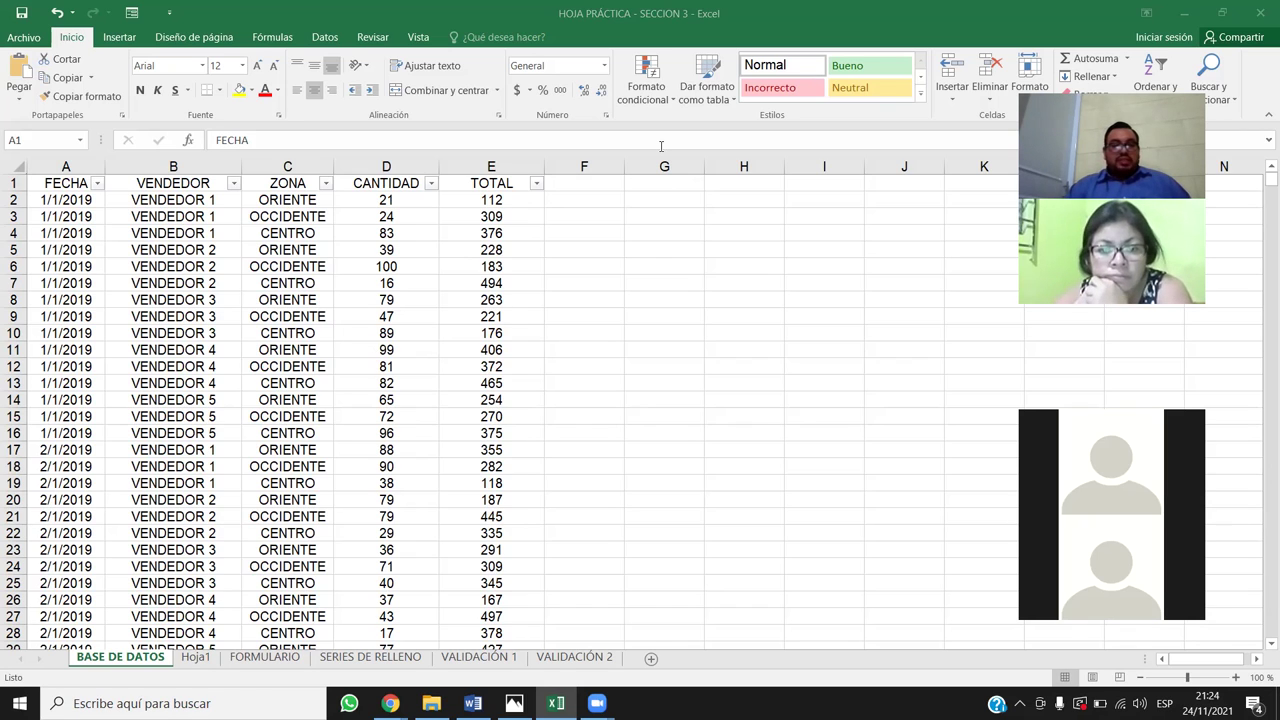
Sort the records by FECHA from oldest to newest
left_click(246, 435)
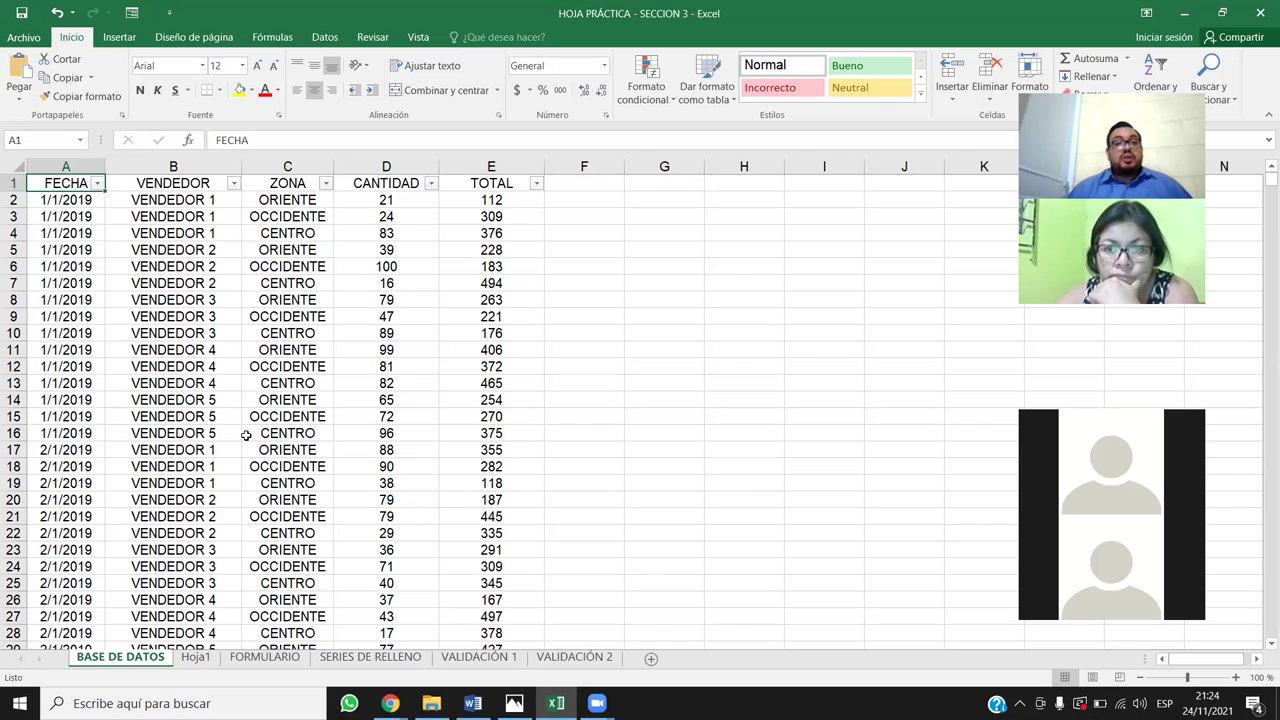
left_click(96, 183)
left_click(97, 183)
left_click(97, 183)
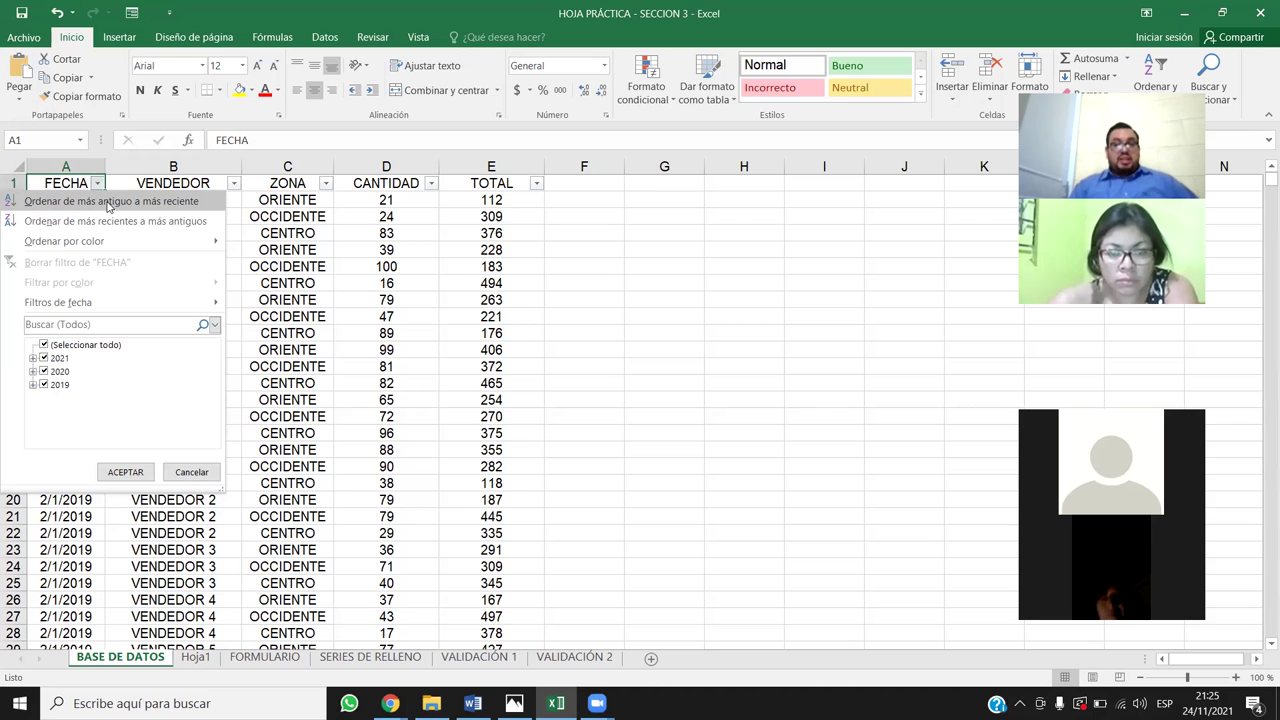
left_click(108, 202)
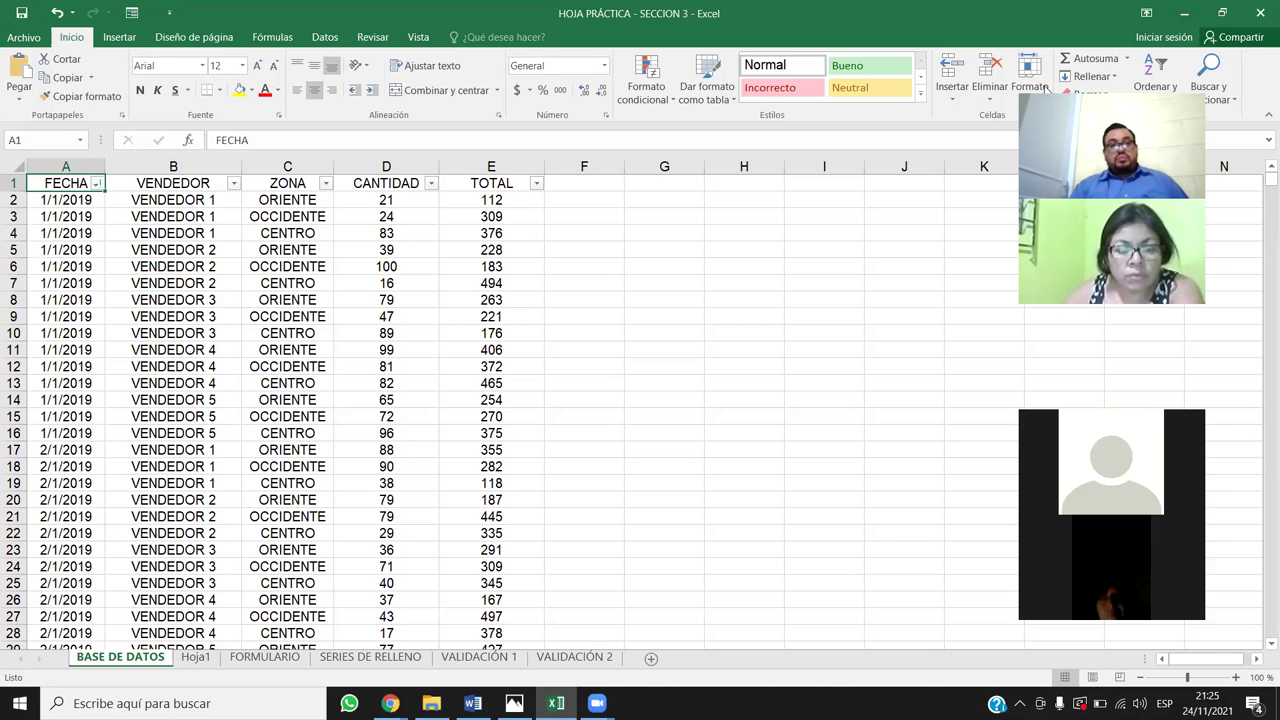
Check how the sellers repeat in the VENDEDOR column and sort that column from A to Z
left_click(168, 230)
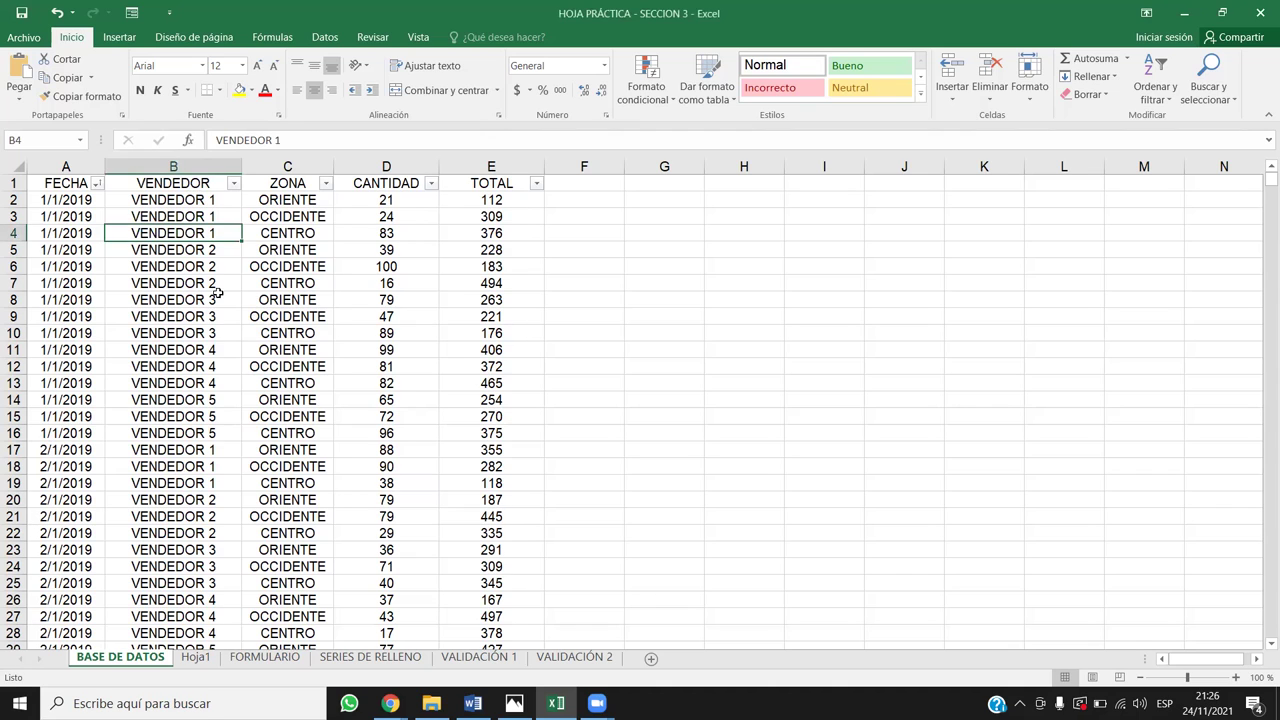
left_click_drag(216, 266, 204, 432)
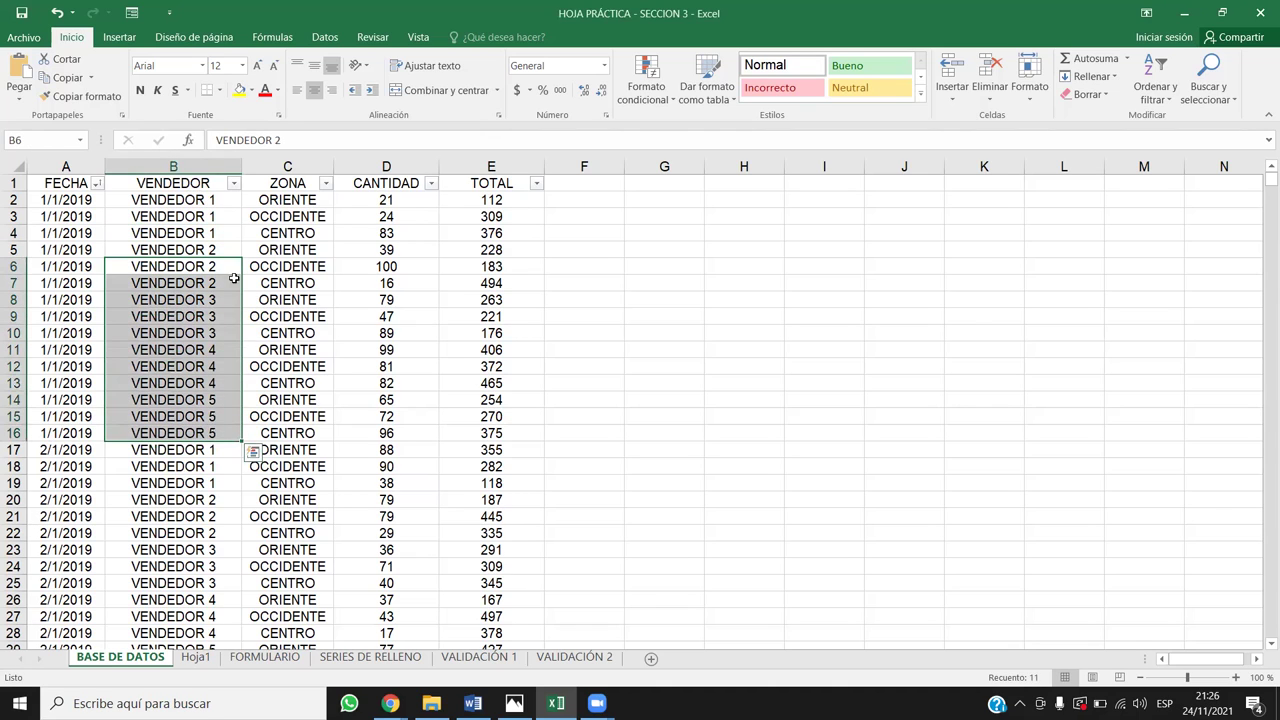
left_click(240, 236)
left_click_drag(232, 196, 227, 231)
left_click_drag(207, 445, 214, 486)
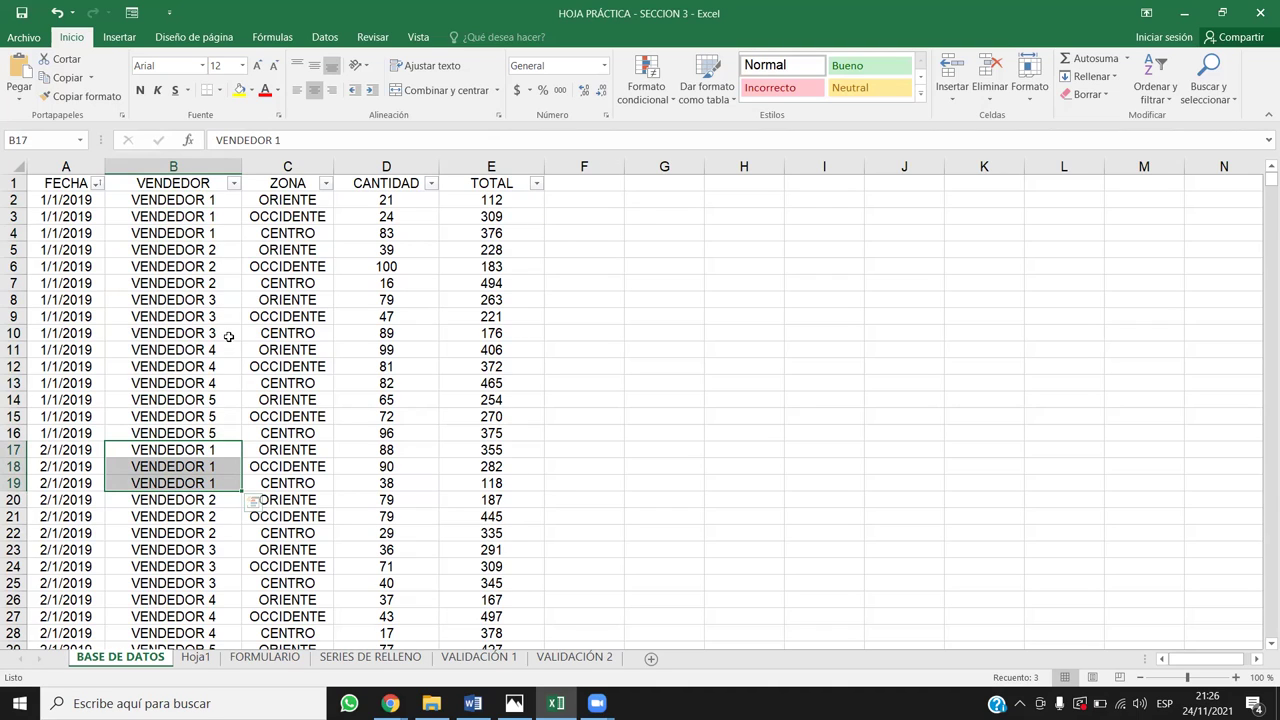
left_click(233, 185)
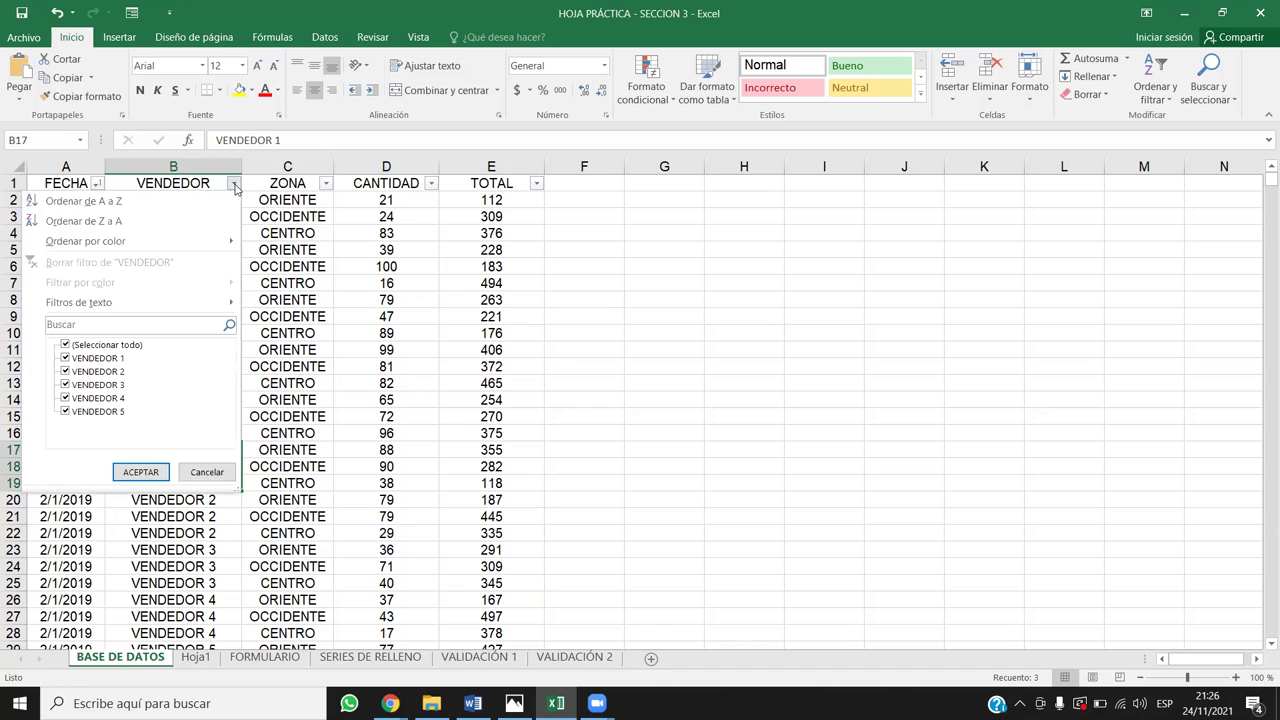
left_click(108, 204)
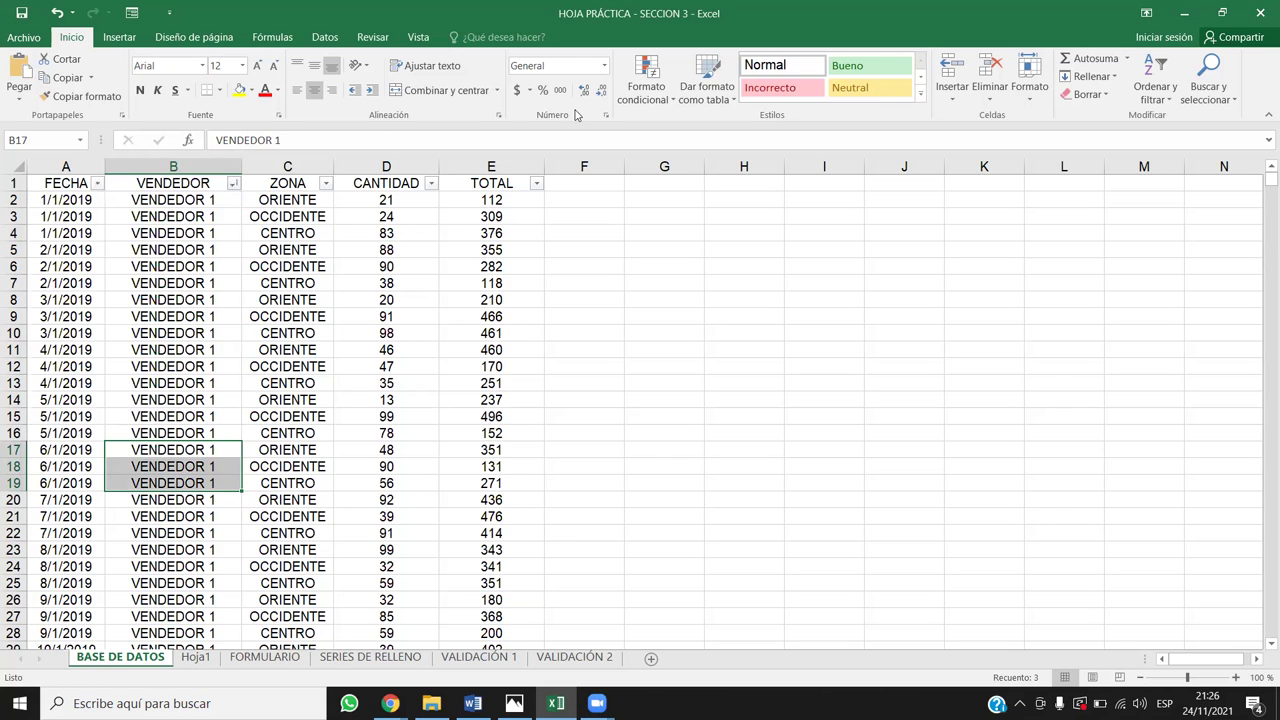
Examine the first block of records in the sorted VENDEDOR column to check how the sellers are grouped
left_click_drag(195, 202, 194, 535)
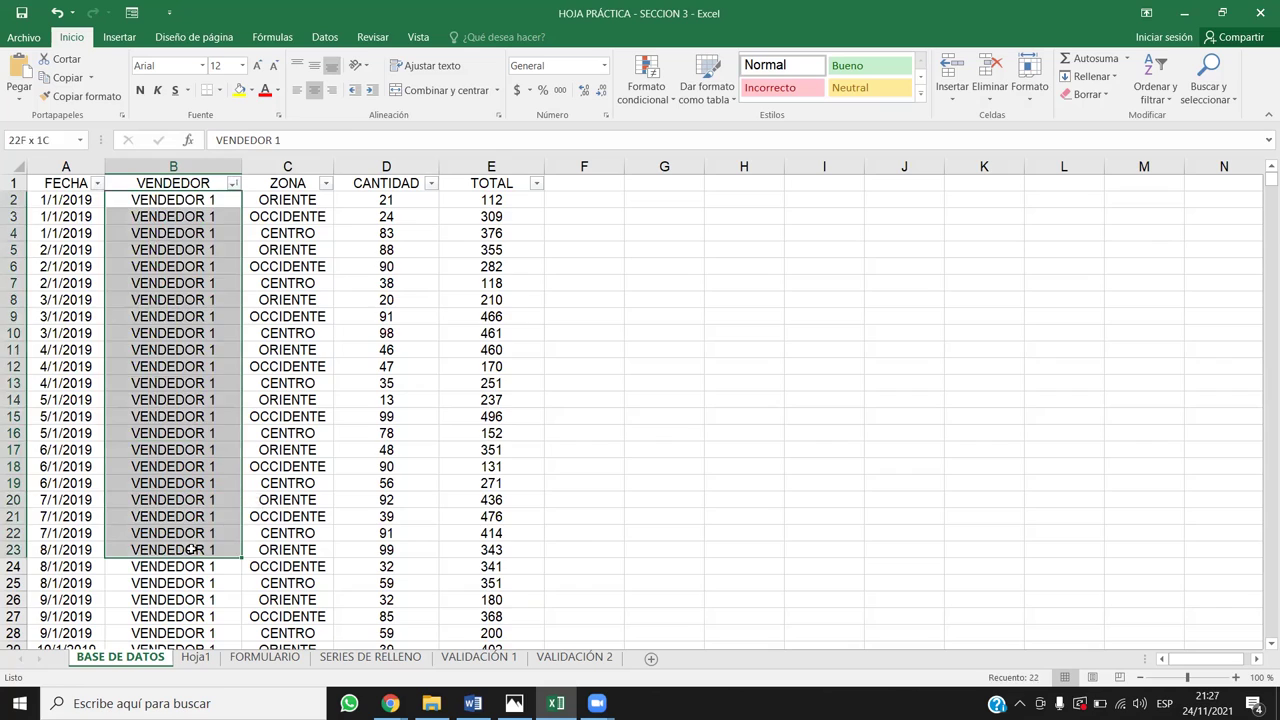
left_click(193, 532)
key("Down")
key("Down")
key("Down")
key("Down")
key("Down")
key("Down")
key("Down")
key("Down")
key("Down")
key("Down")
key("Down")
key("Down")
key("Down")
key("Down")
key("Down")
key("Down")
key("Down")
key("Down")
key("Down")
key("Down")
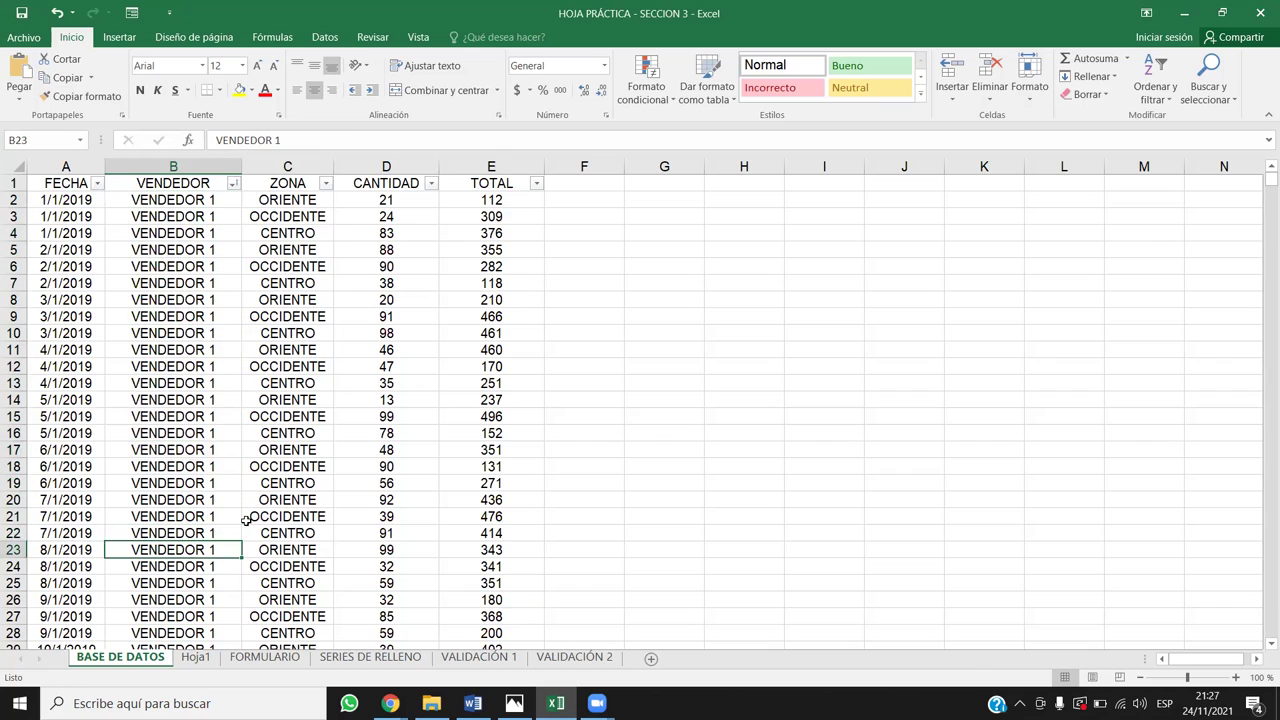
key("Down")
key("Down")
key("Down")
key("Down")
key("Down")
key("Down")
key("Down")
key("Down")
key("Down")
key("Down")
key("Down")
key("Down")
key("Down")
key("Down")
key("Down")
key("Down")
key("Down")
key("Down")
key("Down")
key("Down")
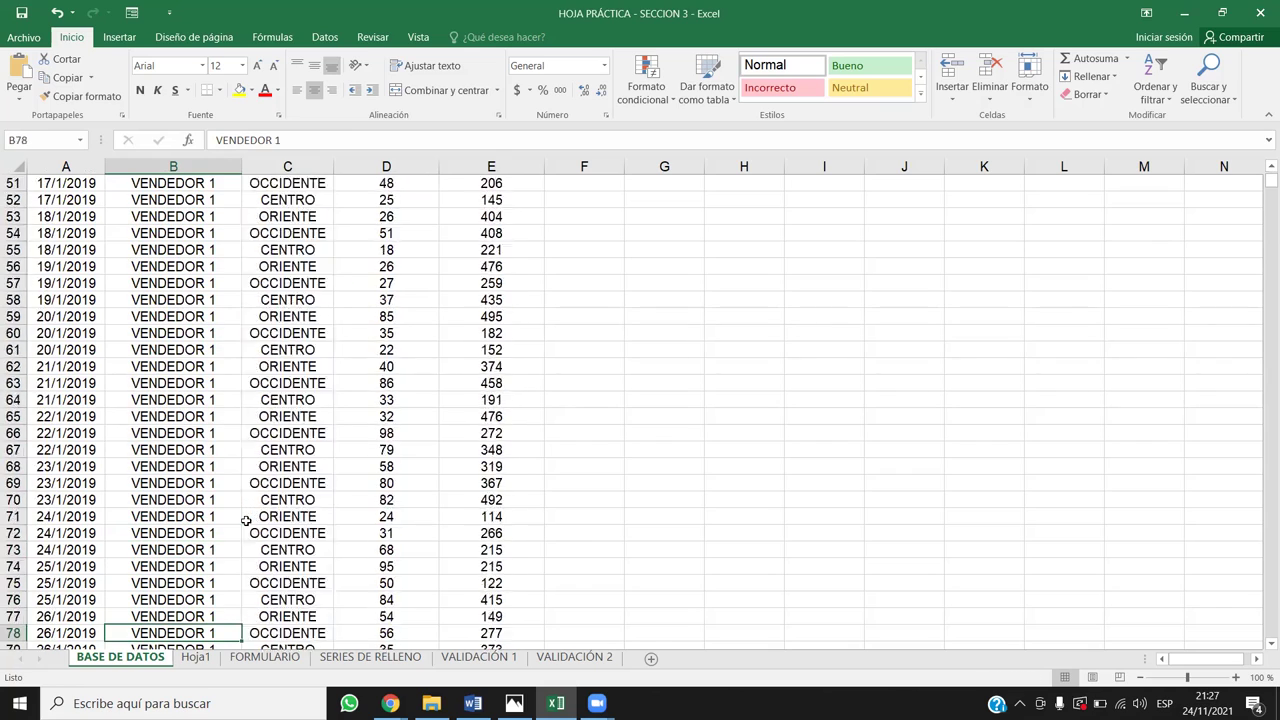
key("Down")
key("Down")
key("Down")
key("Down")
key("Down")
key("Down")
key("Down")
key("Down")
key("Down")
key("Down")
key("Down")
key("Down")
key("Down")
key("Down")
key("Down")
key("Down")
key("Down")
key("Down")
key("Down")
key("Down")
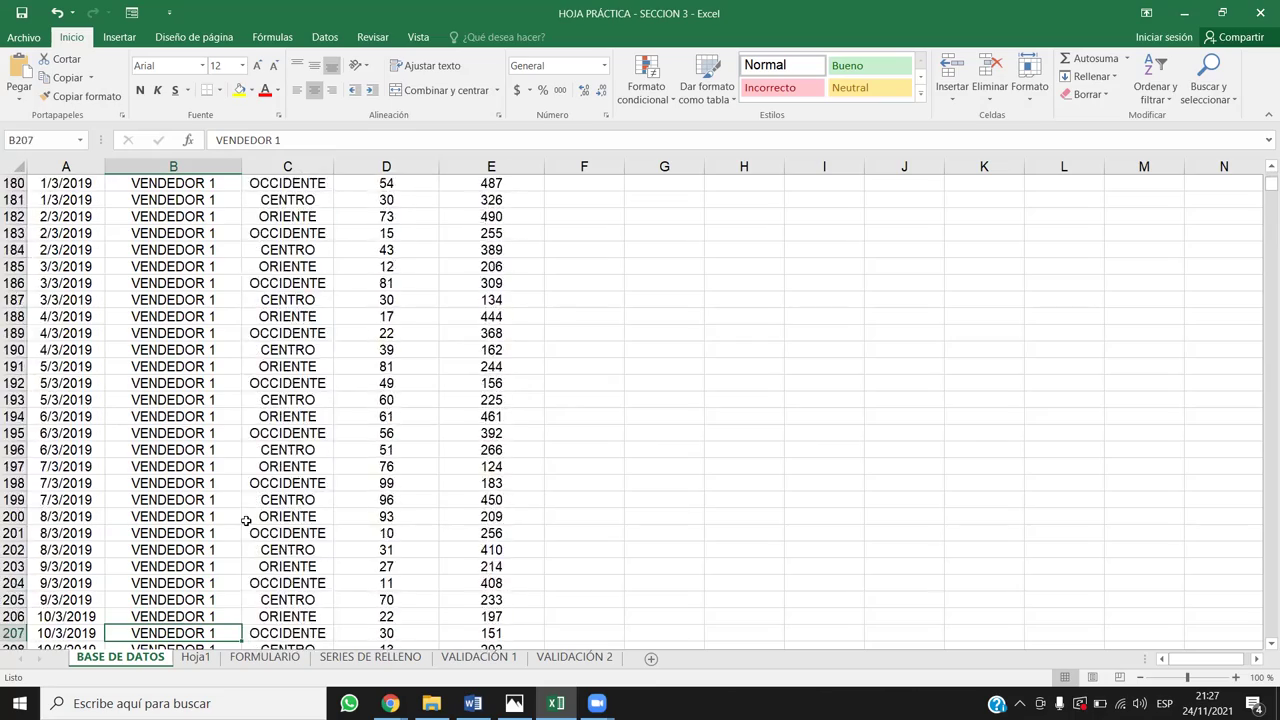
Go to the last record in the VENDEDOR column and examine the seller grouping upward from there
key("ctrl+Down")
key("Up")
key("Up")
key("Up")
key("Up")
key("Up")
key("Up")
key("Up")
key("Up")
key("Up")
key("Up")
key("Up")
key("Up")
key("Up")
key("Up")
key("Up")
key("Up")
key("Up")
key("Up")
key("Up")
key("Up")
key("Up")
key("Up")
key("Up")
key("Up")
key("Up")
key("Up")
key("Up")
key("Up")
key("Up")
key("Up")
key("Up")
key("Up")
key("Up")
key("Up")
key("Up")
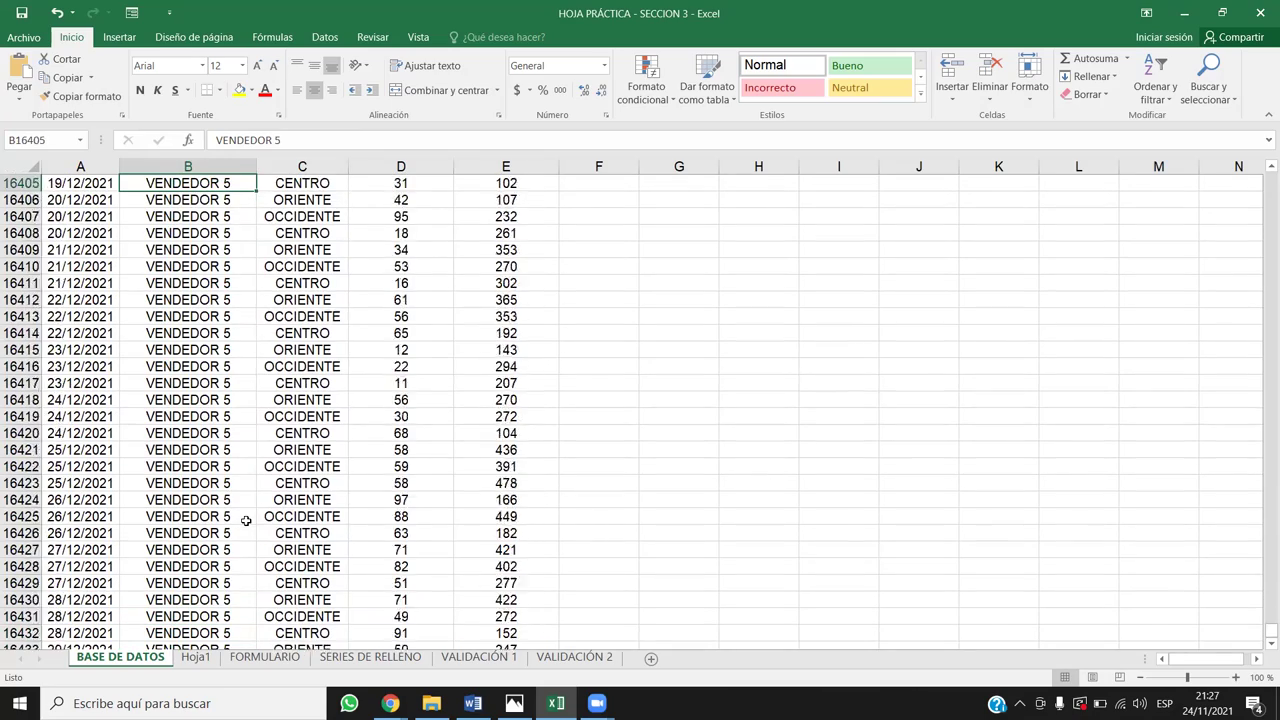
key("Up")
key("Up")
key("Up")
key("Up")
key("Up")
key("Up")
key("Up")
key("Up")
key("Up")
key("Up")
key("Up")
key("Up")
key("Up")
key("Up")
key("Up")
key("Up")
key("Up")
key("Up")
key("Up")
key("Up")
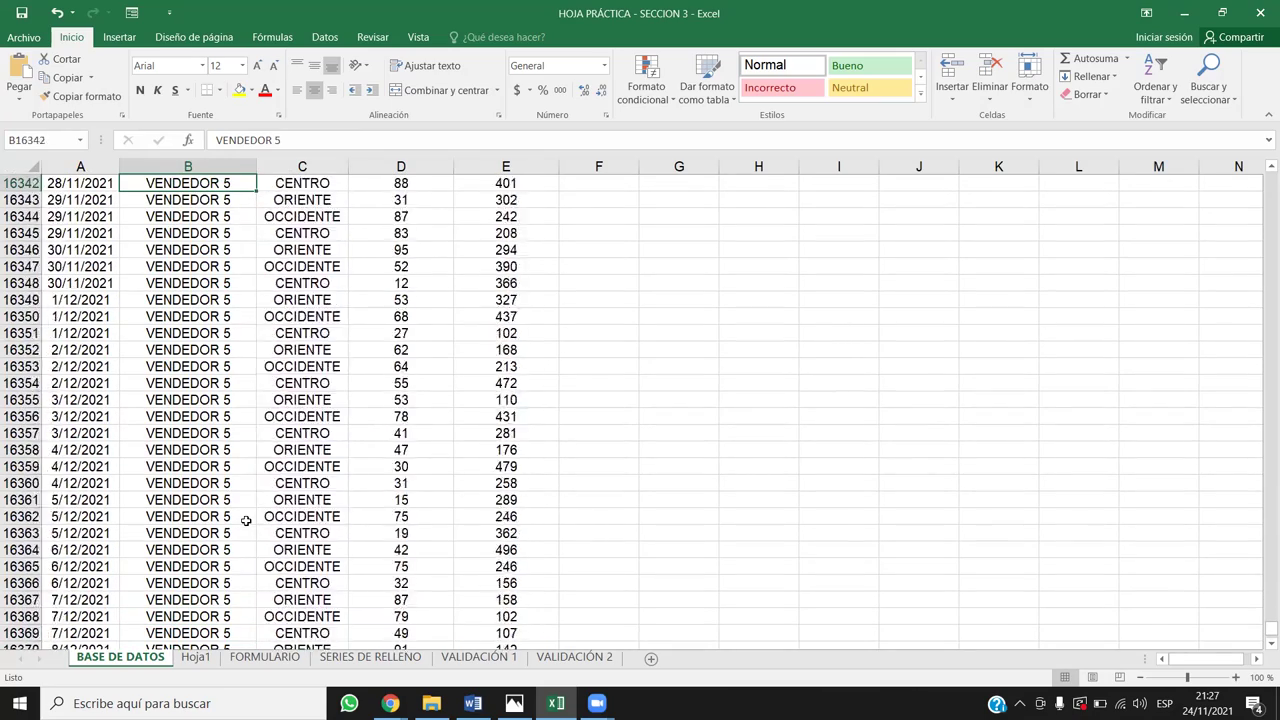
key("Up")
key("Up")
key("Up")
key("Up")
key("Up")
key("Up")
key("Up")
key("Up")
key("Up")
key("Up")
key("Up")
key("Up")
key("Up")
key("Up")
key("Up")
key("Up")
key("Up")
key("Up")
key("Up")
key("Up")
key("Up")
key("Up")
key("Up")
key("Up")
key("Up")
key("Up")
key("Up")
key("Up")
key("Up")
key("Up")
key("Up")
key("Up")
key("Up")
key("Up")
key("Up")
key("Up")
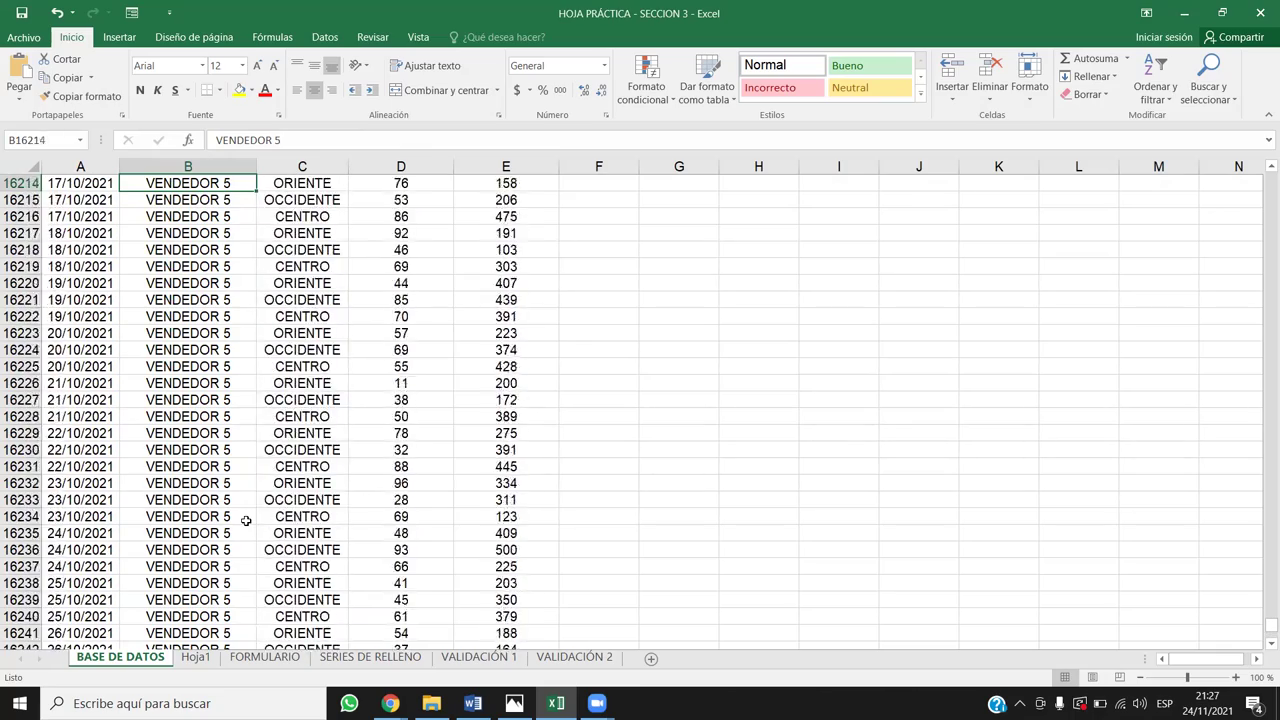
Continue upward through the last seller's records in the VENDEDOR column to check that they stay grouped together
key("Up")
key("Up")
key("Up")
key("Up")
key("Up")
key("Up")
key("Up")
key("Up")
key("Up")
key("Up")
key("Up")
key("Up")
key("Up")
key("Up")
key("Up")
key("Up")
key("Up")
key("Up")
key("Up")
key("Up")
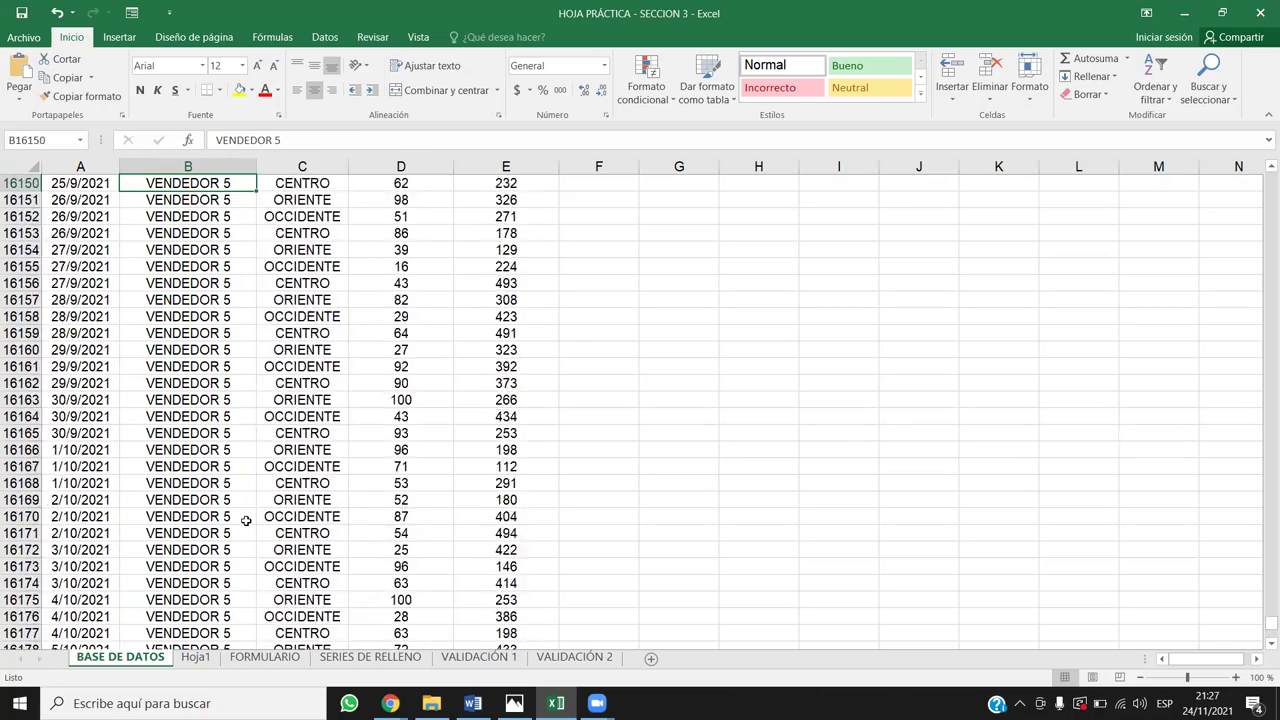
key("Up")
key("Up")
key("Up")
key("Up")
key("Up")
key("Up")
key("Up")
key("Up")
key("Up")
key("Up")
key("Up")
key("Up")
key("Up")
key("Up")
key("Up")
key("Up")
key("Up")
key("Up")
key("Up")
key("Up")
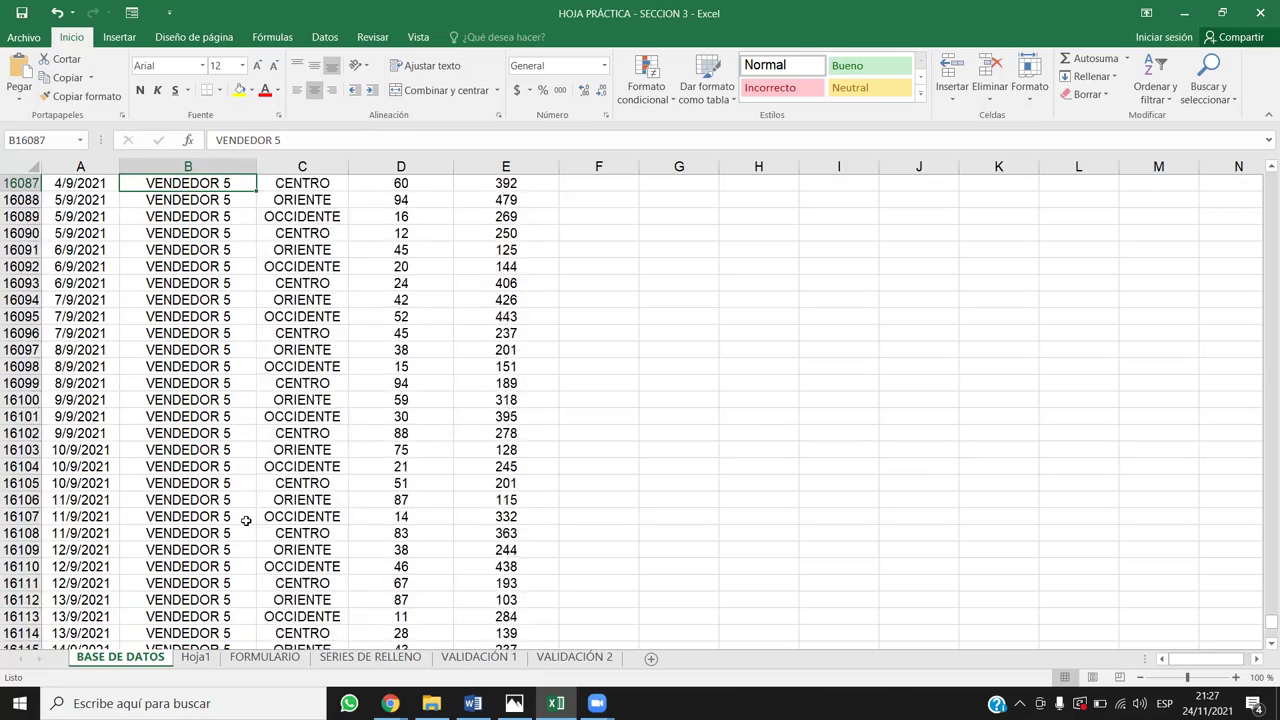
key("Up")
key("Up")
key("Up")
key("Up")
key("Up")
key("Up")
key("Up")
key("Up")
key("Up")
key("Up")
key("Up")
key("Up")
key("Up")
key("Up")
key("Up")
key("Up")
key("Up")
key("Up")
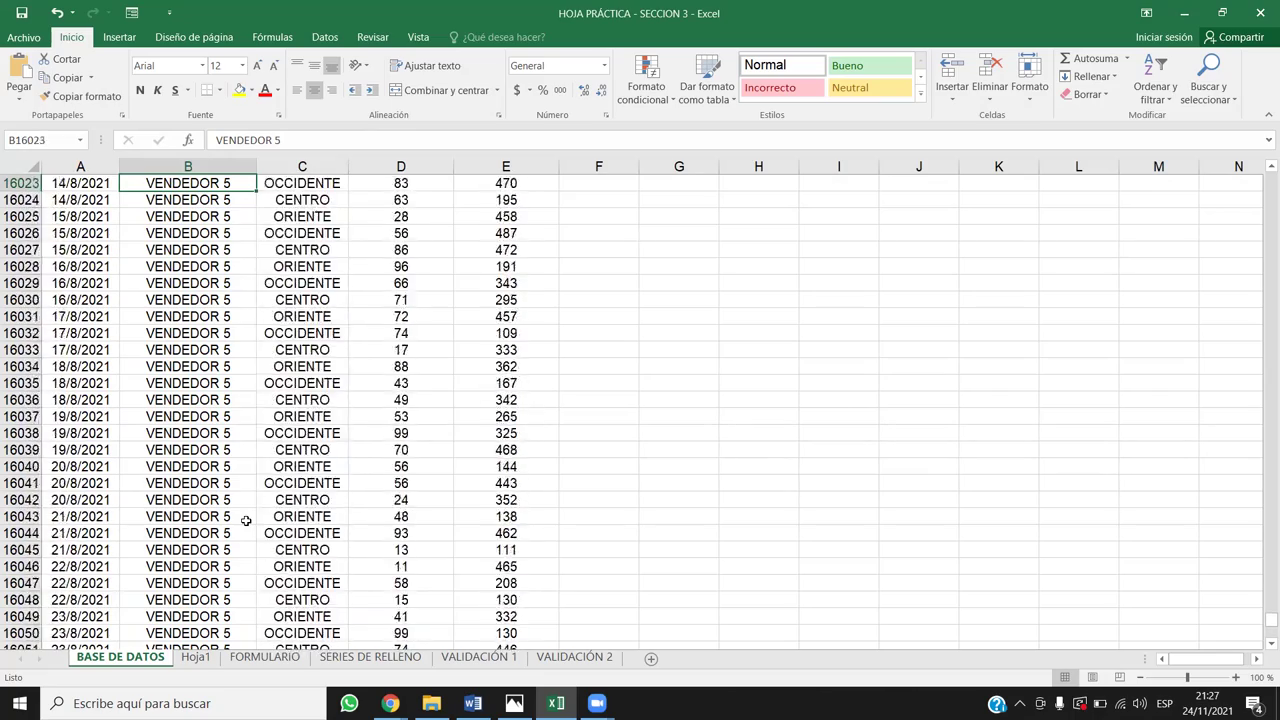
key("Up")
key("Up")
key("Up")
key("Up")
key("Up")
key("Up")
key("Up")
key("Up")
key("Up")
key("Up")
key("Up")
key("Up")
key("Up")
key("Up")
key("Up")
key("Up")
key("Up")
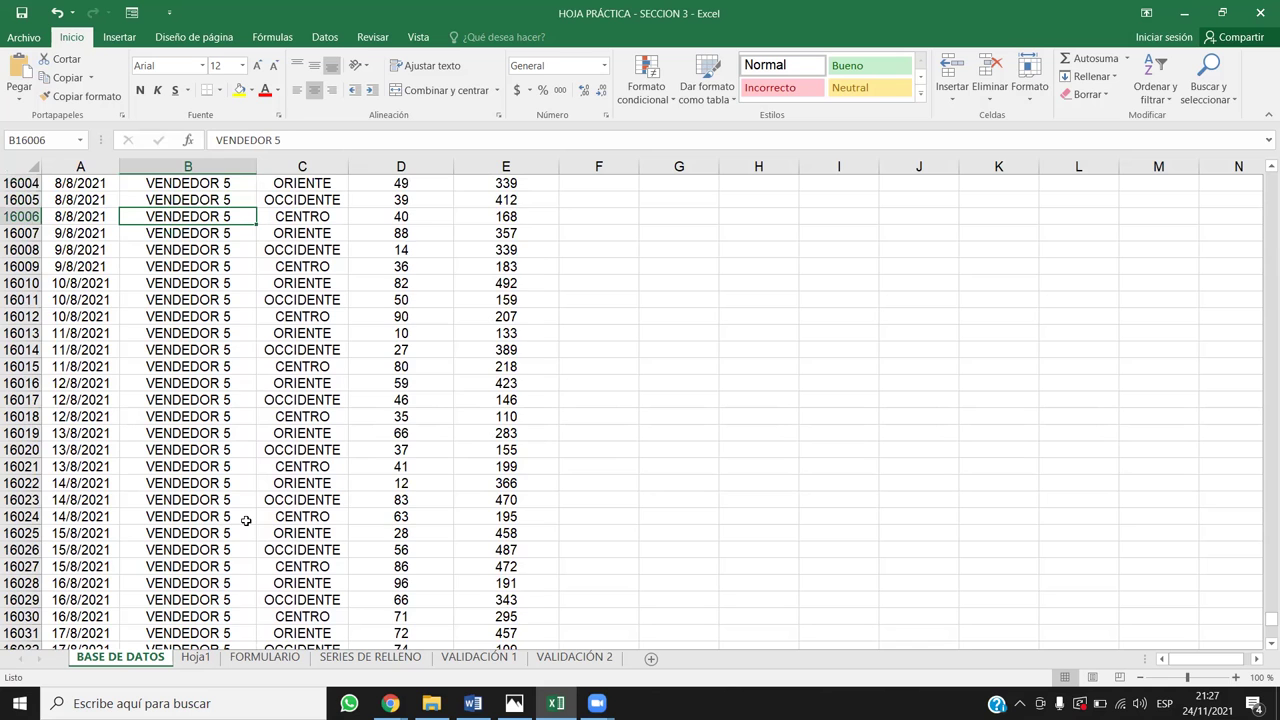
Return to the header row and sort the ZONA column from A to Z
key("ctrl+Up")
key("Right")
key("Right")
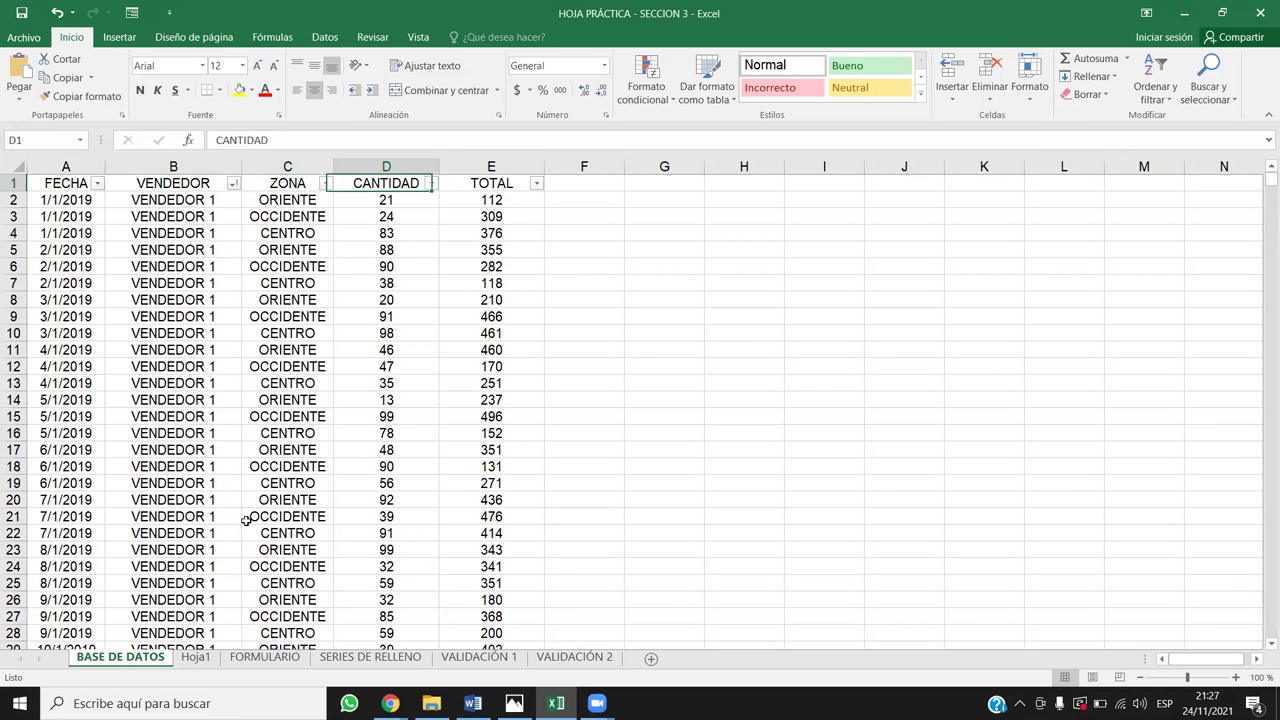
key("Left")
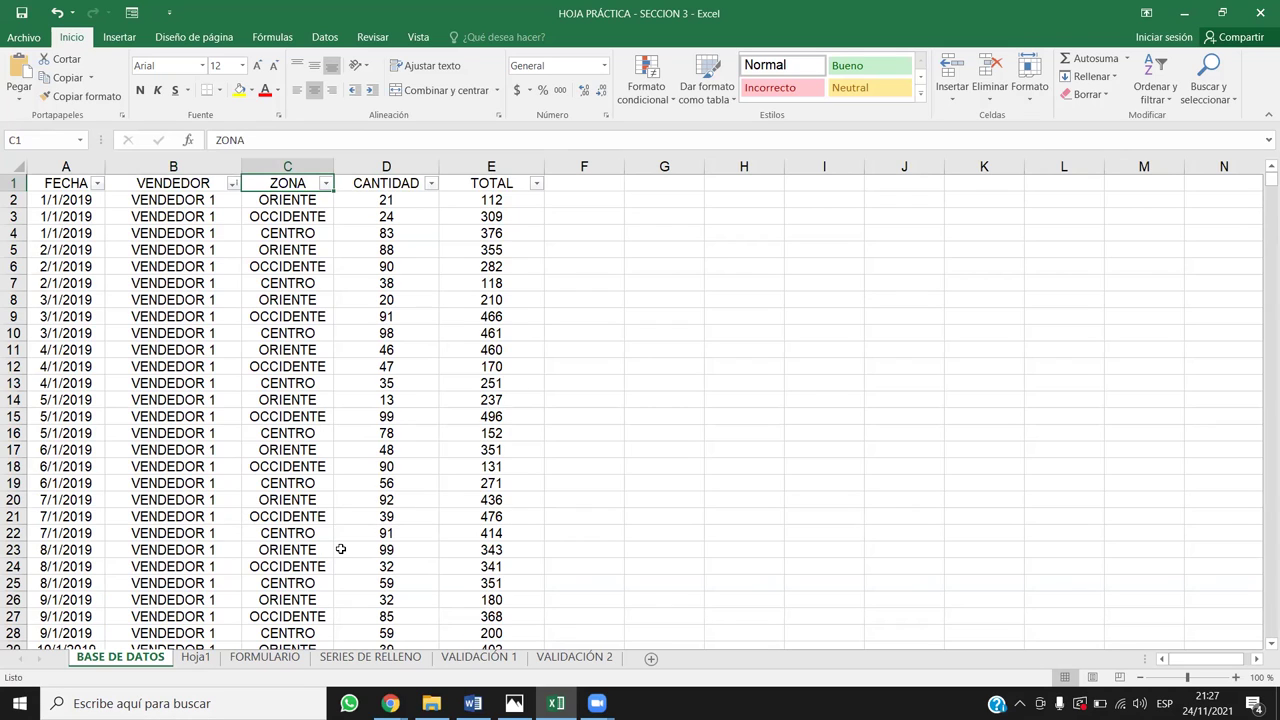
left_click(325, 184)
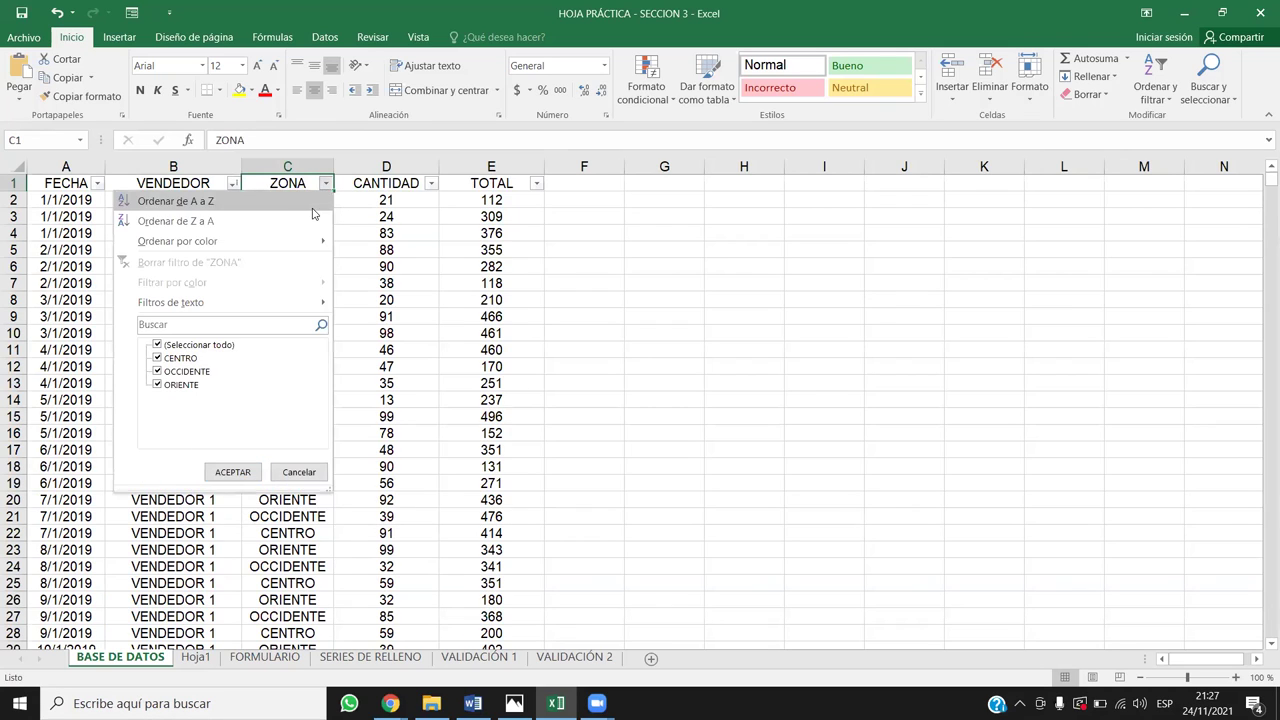
left_click(188, 203)
left_click(256, 208)
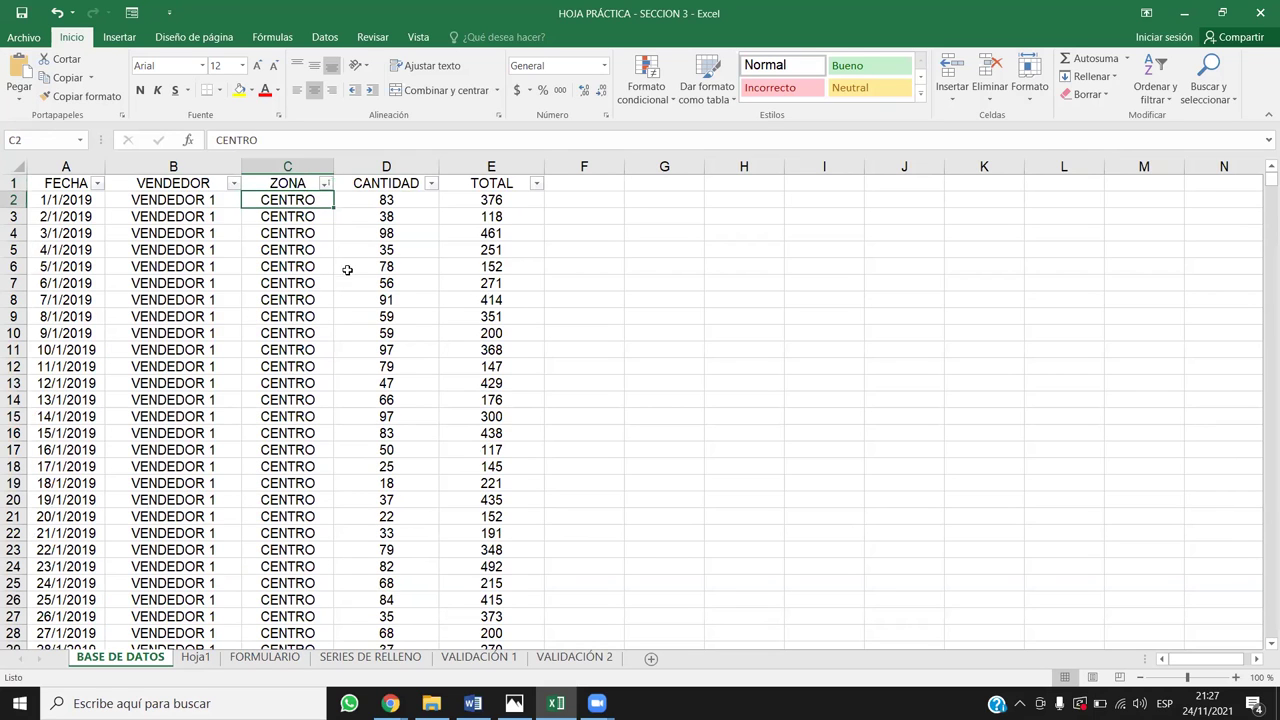
Examine the CENTRO block of the sorted ZONA column and the sellers that fall within it
left_click_drag(208, 214, 206, 634)
left_click(288, 315)
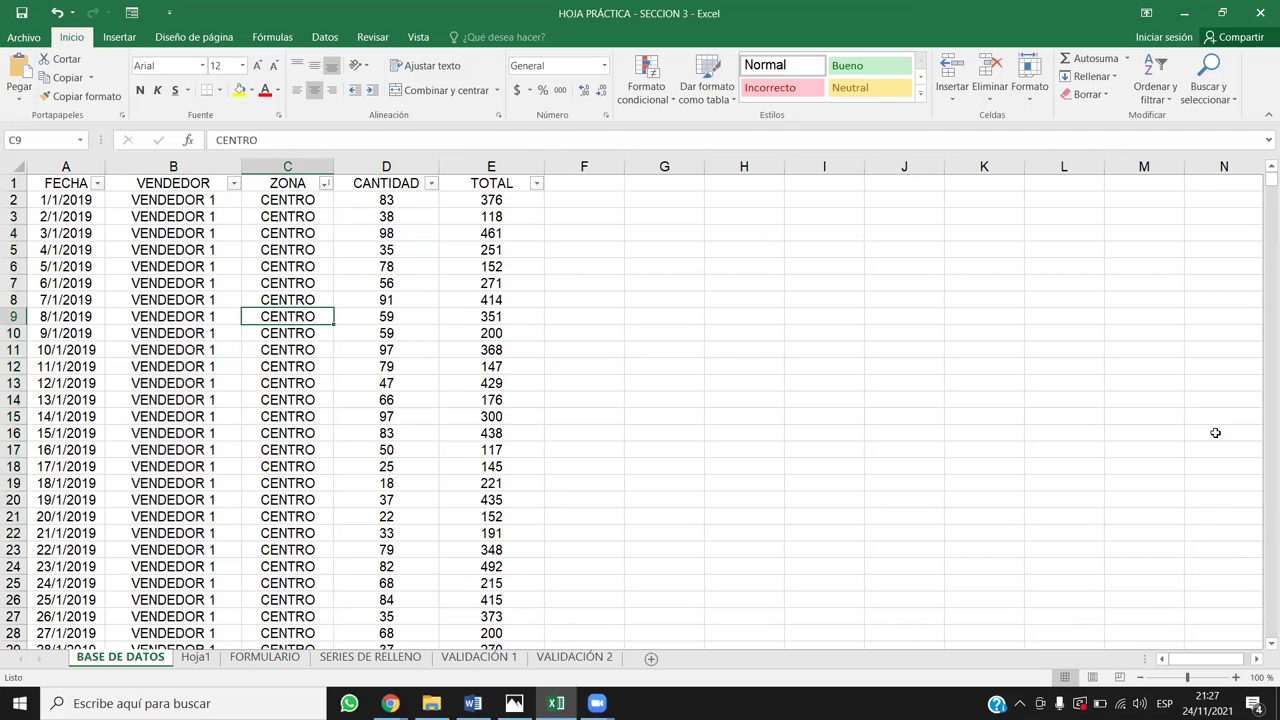
left_click_drag(1268, 178, 1263, 332)
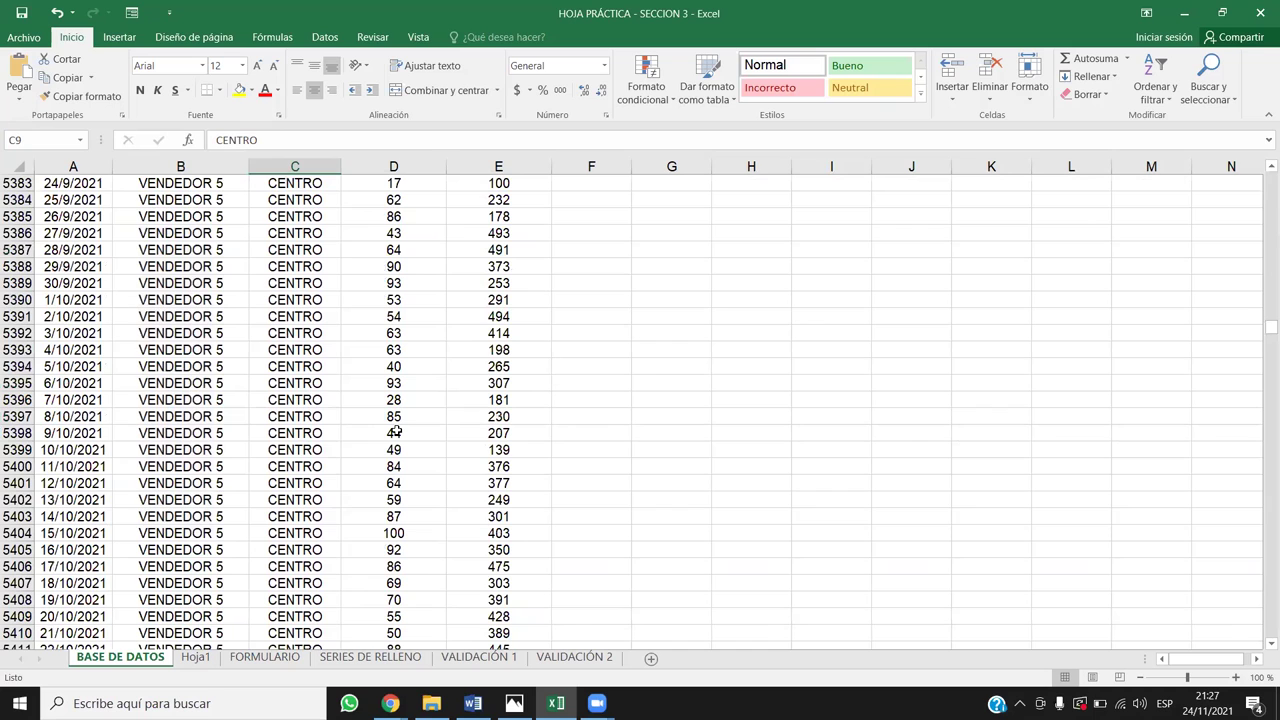
left_click_drag(155, 349, 170, 516)
left_click_drag(305, 350, 300, 516)
Find where the ZONA column changes from CENTRO to OCCIDENTE and check which seller starts the OCCIDENTE block
scroll(308, 616, "down", 2)
scroll(308, 616, "down", 19)
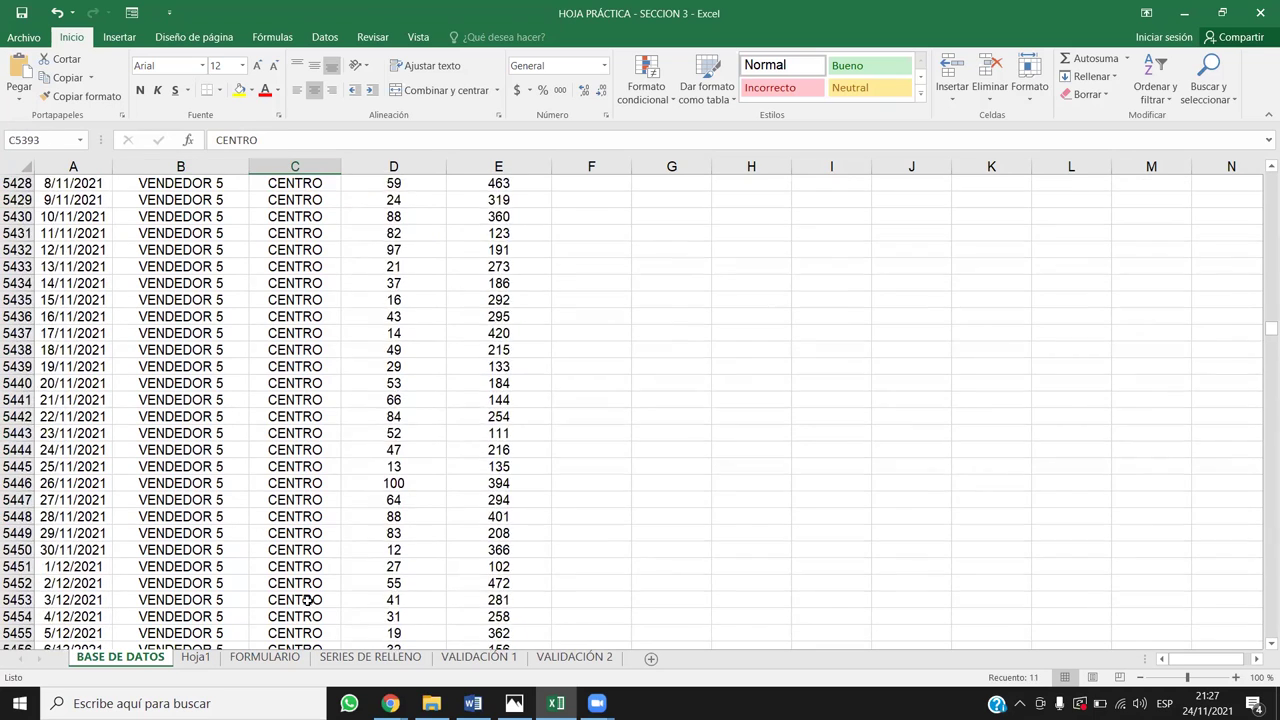
scroll(310, 598, "down", 4)
left_click_drag(318, 283, 312, 450)
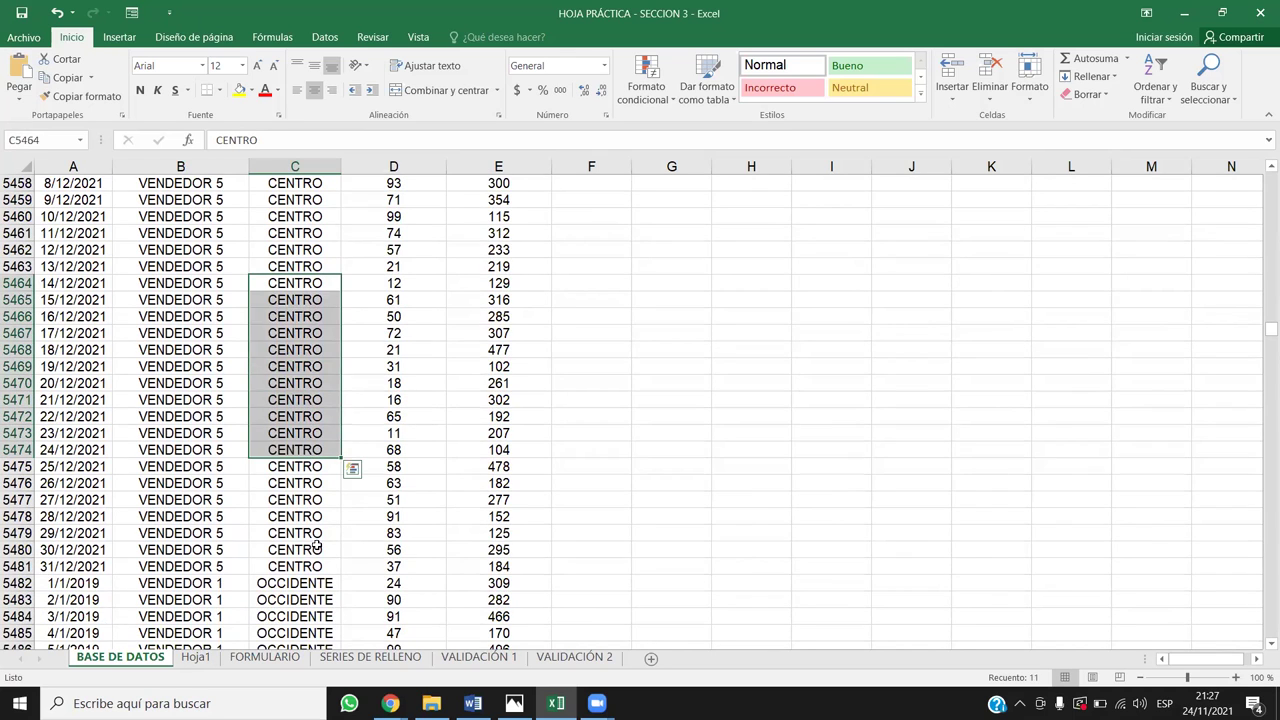
left_click_drag(300, 585, 300, 616)
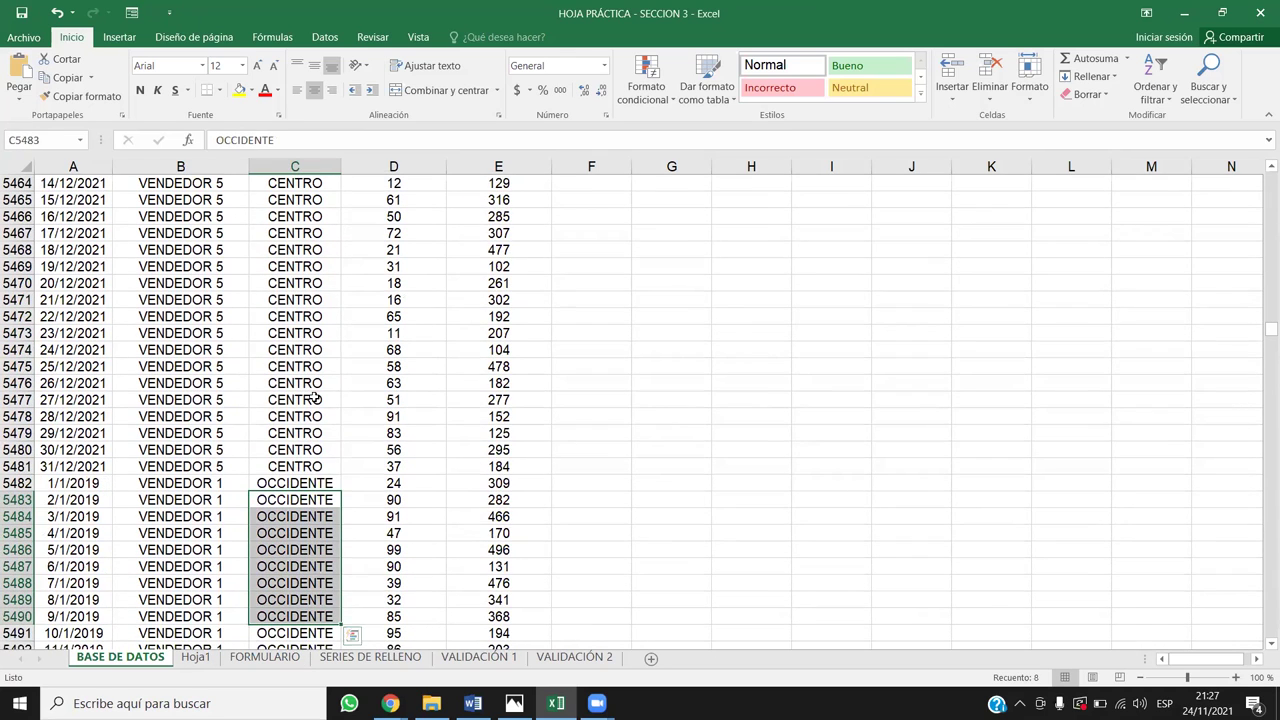
left_click(300, 485)
left_click_drag(303, 518, 300, 616)
left_click_drag(215, 481, 230, 601)
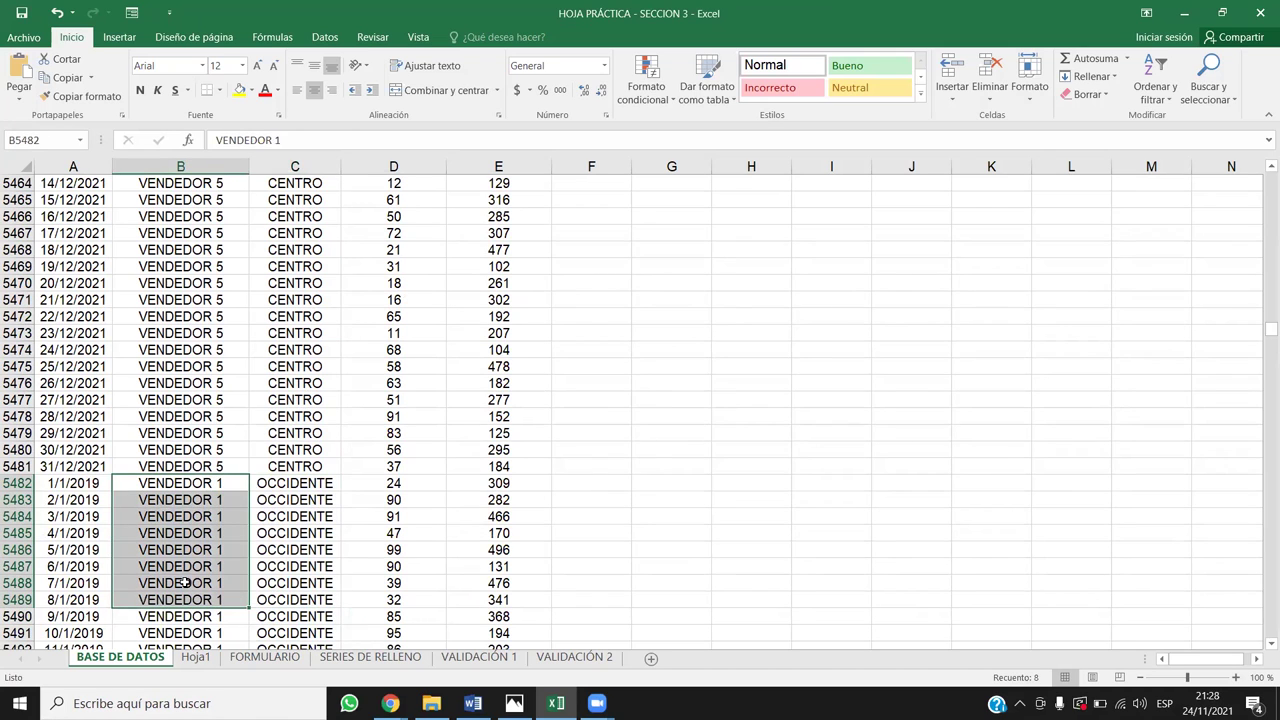
Examine the ORIENTE records further down the sheet to check their zone and seller grouping
left_click_drag(1268, 330, 1262, 497)
scroll(571, 349, "up", 10)
scroll(310, 381, "up", 20)
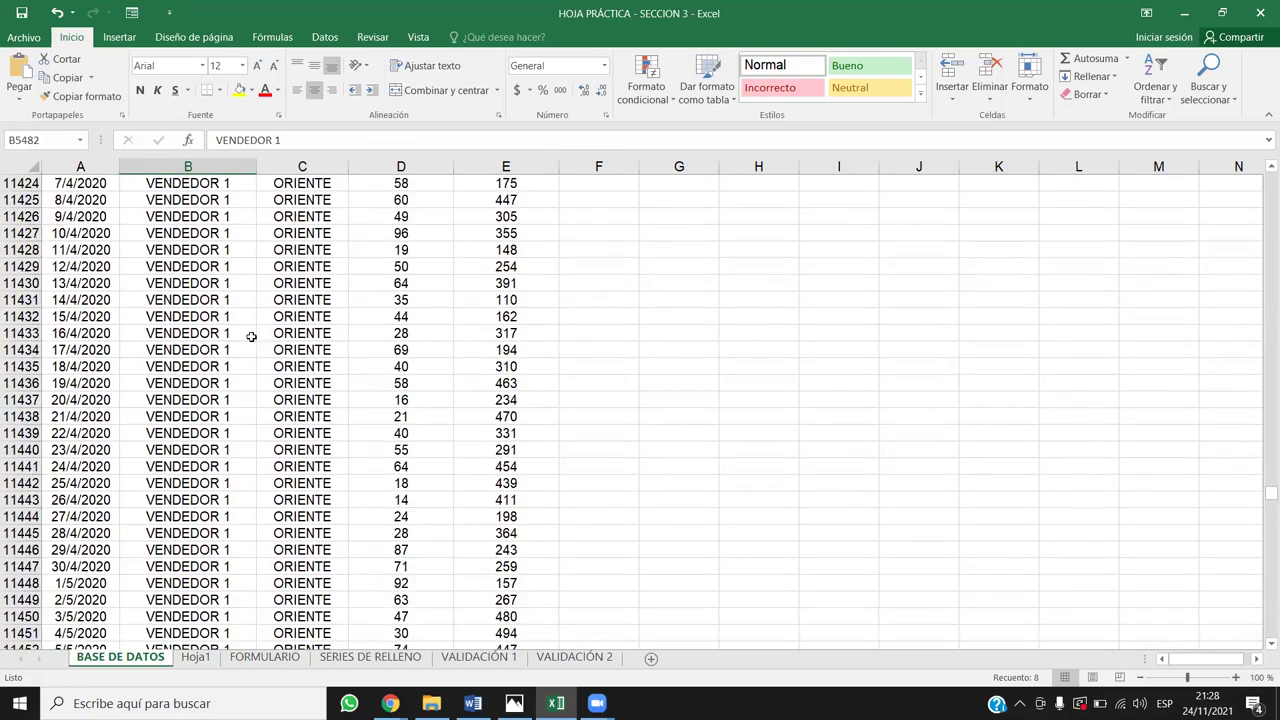
scroll(203, 283, "up", 13)
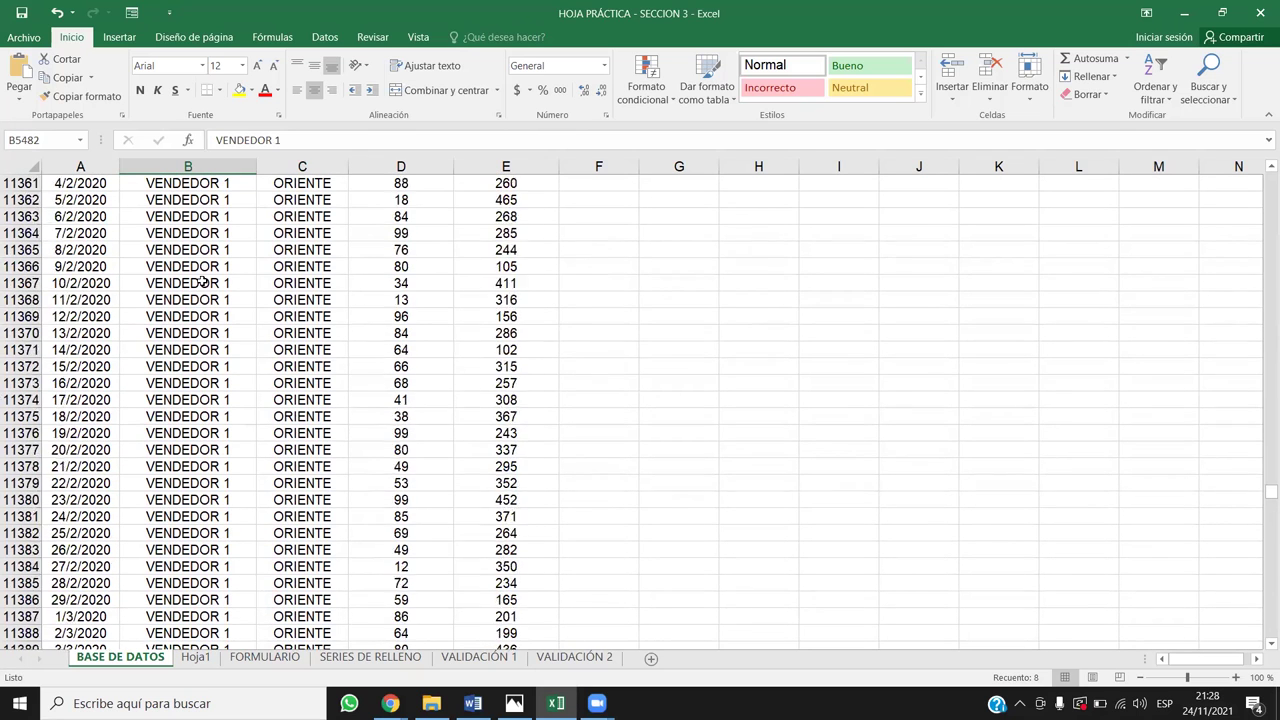
scroll(203, 283, "up", 13)
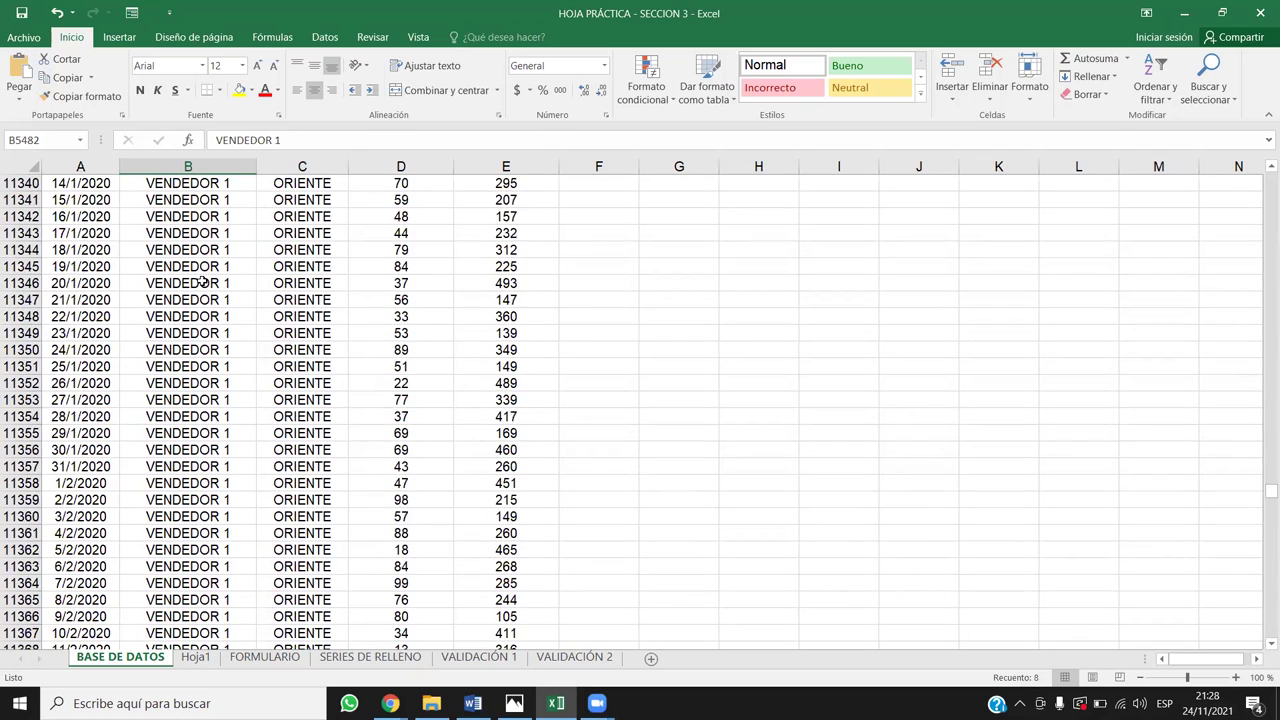
scroll(237, 275, "up", 5)
Return to the header row, check the first CANTIDAD values and sort that column from largest to smallest
left_click(240, 315)
key("ctrl+Up")
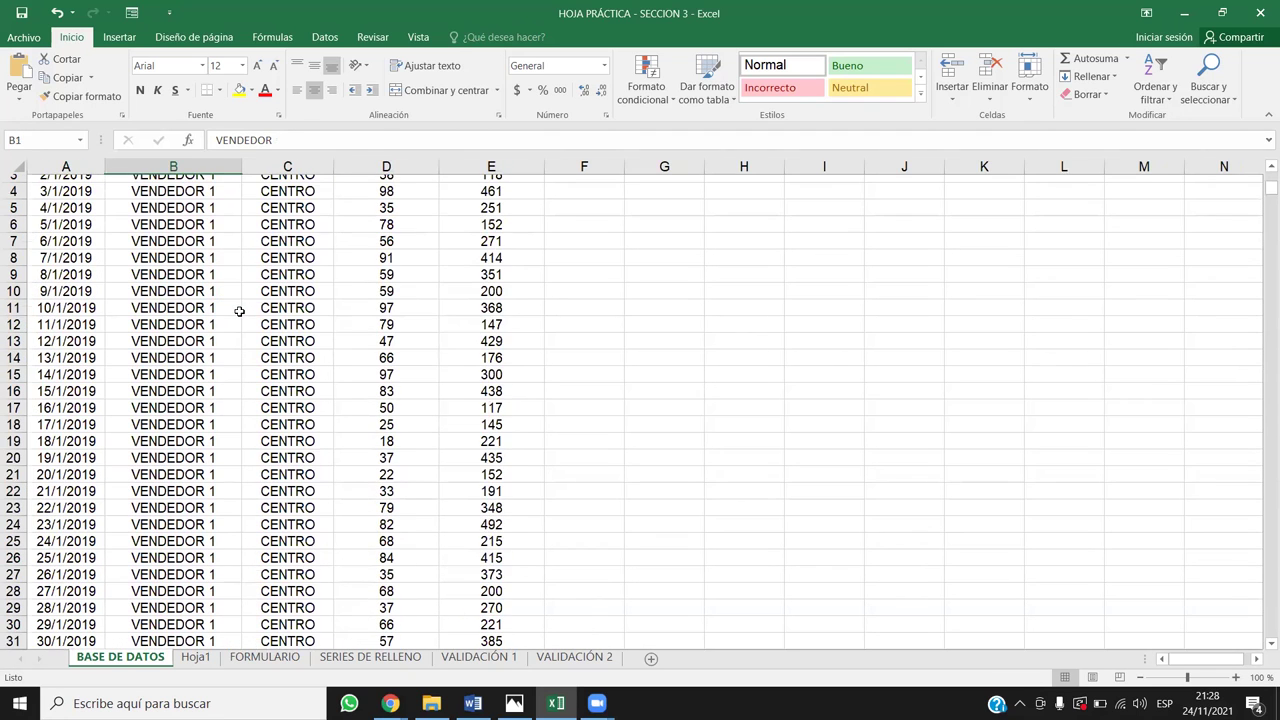
key("Right")
key("Right")
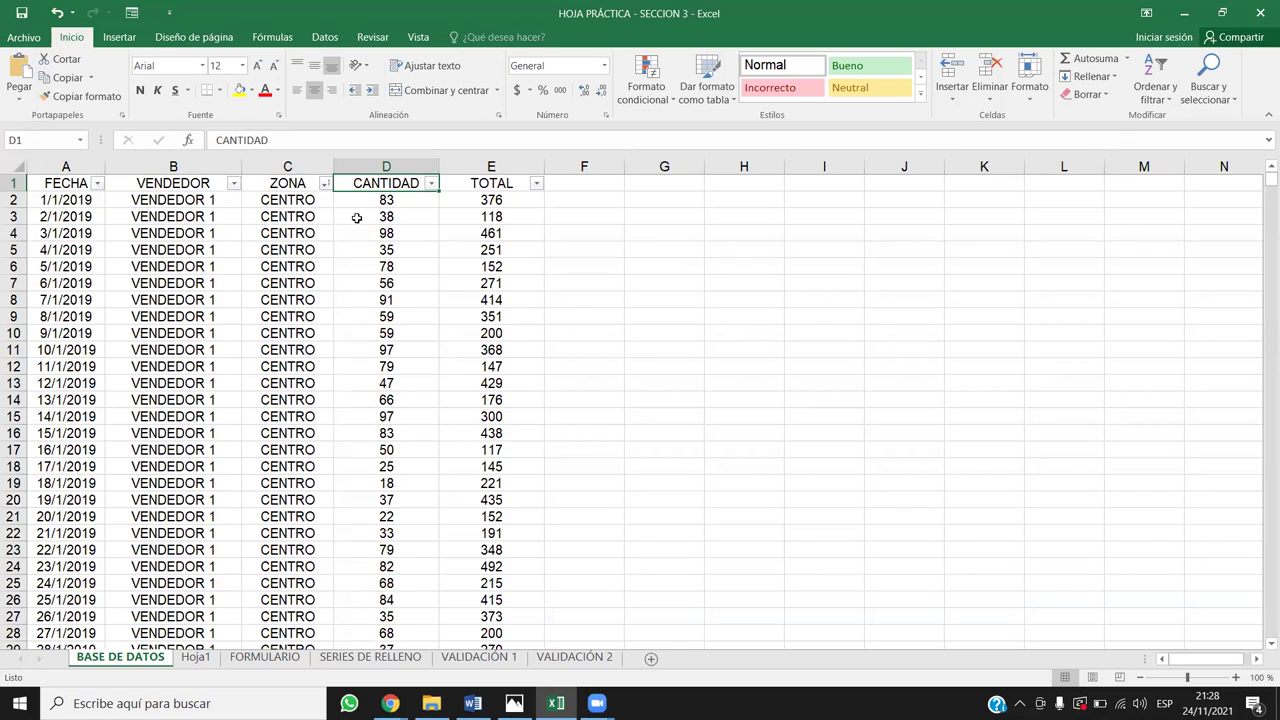
left_click(410, 201)
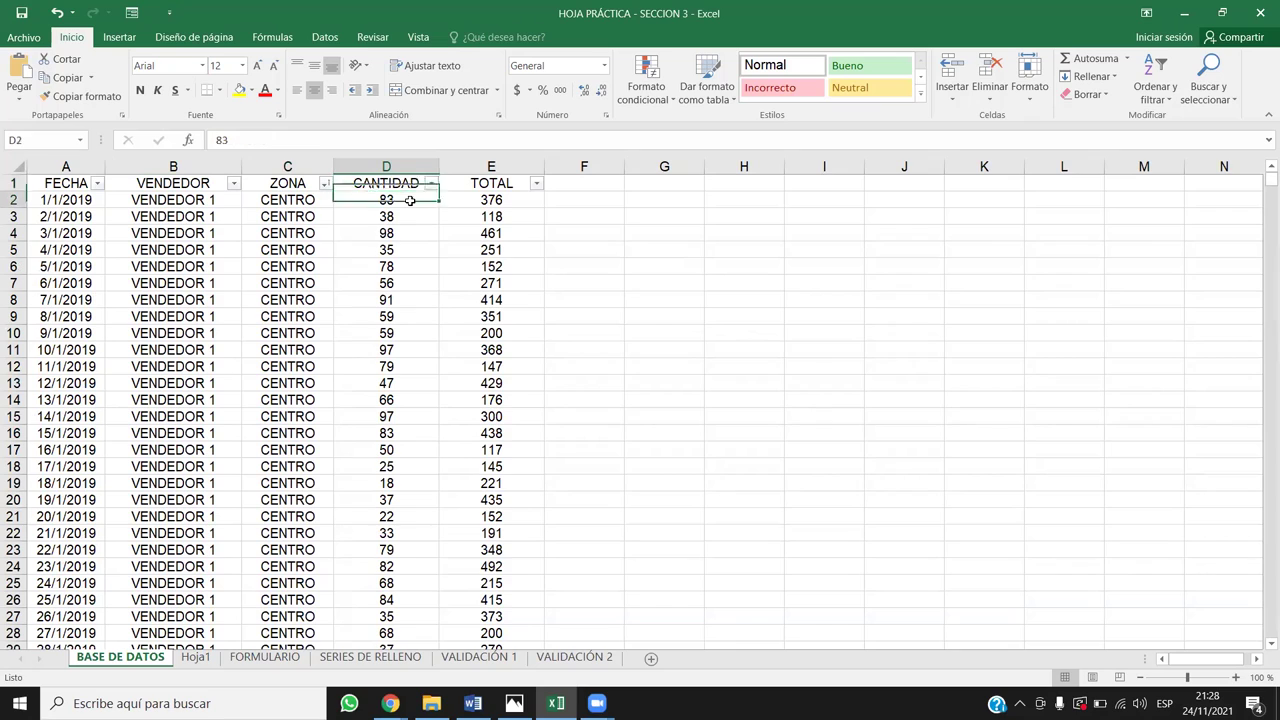
left_click_drag(410, 201, 403, 250)
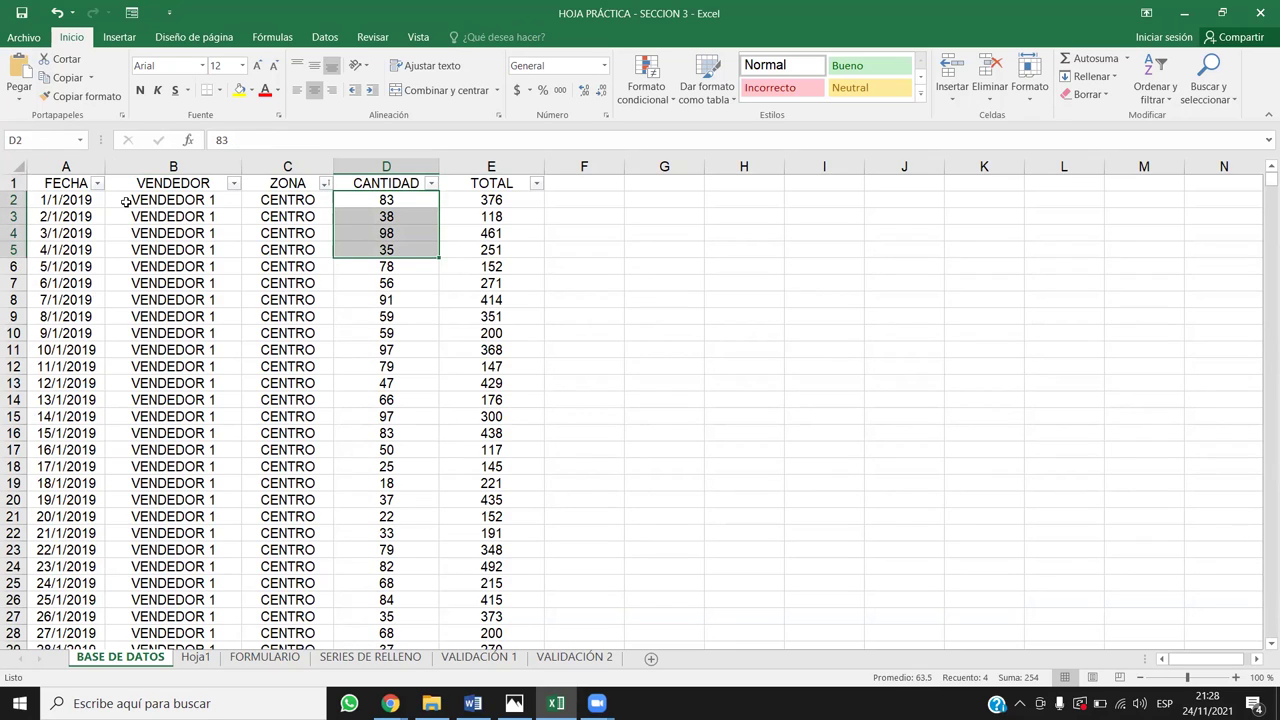
left_click(292, 199)
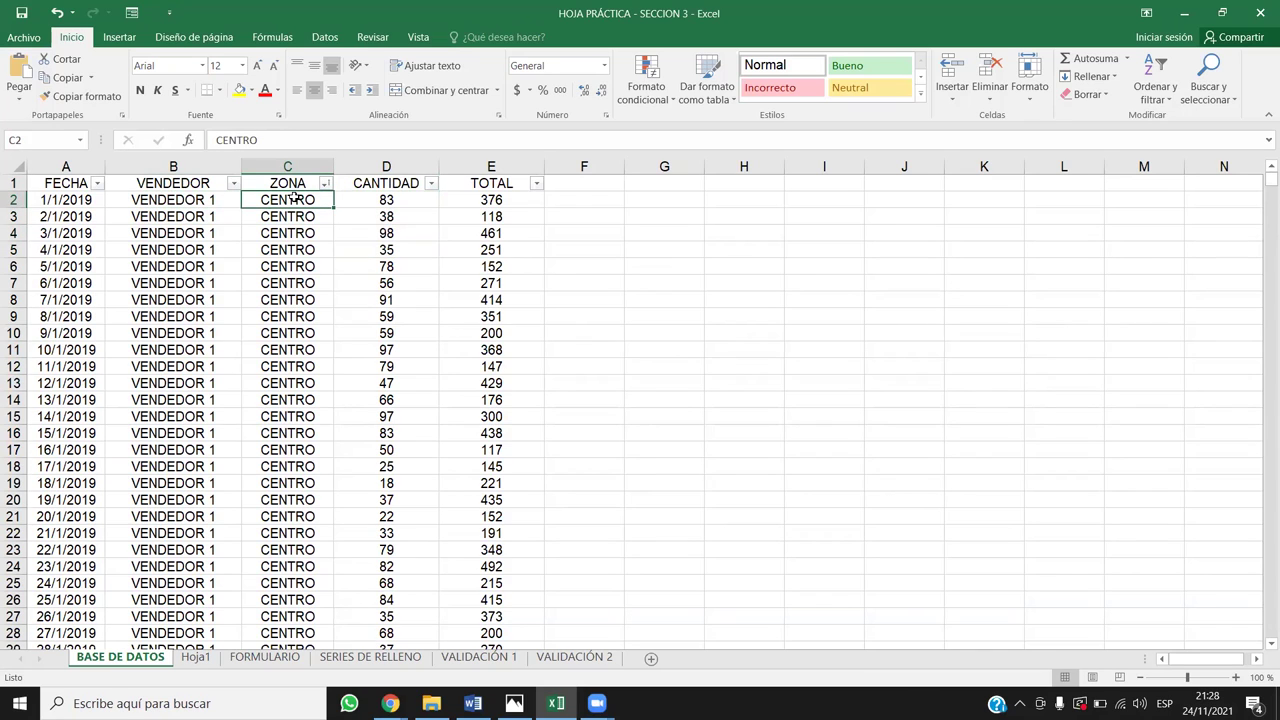
left_click(401, 198)
left_click(431, 217)
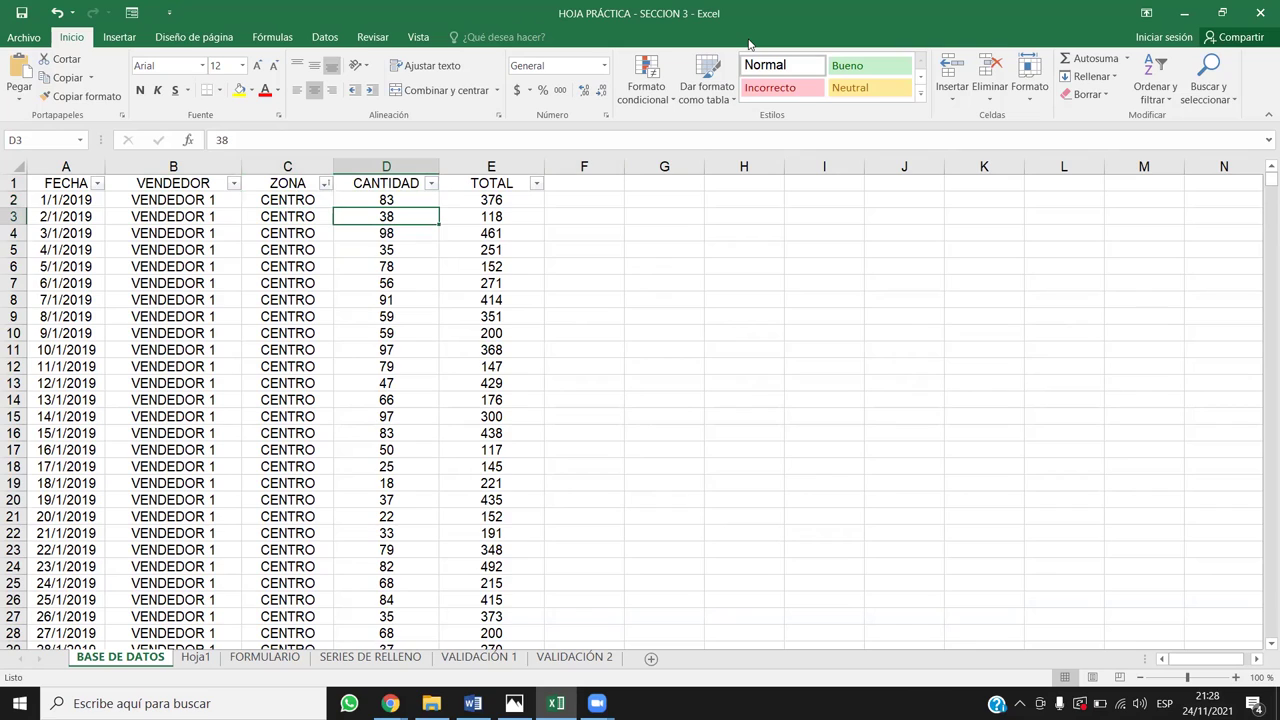
left_click(414, 232)
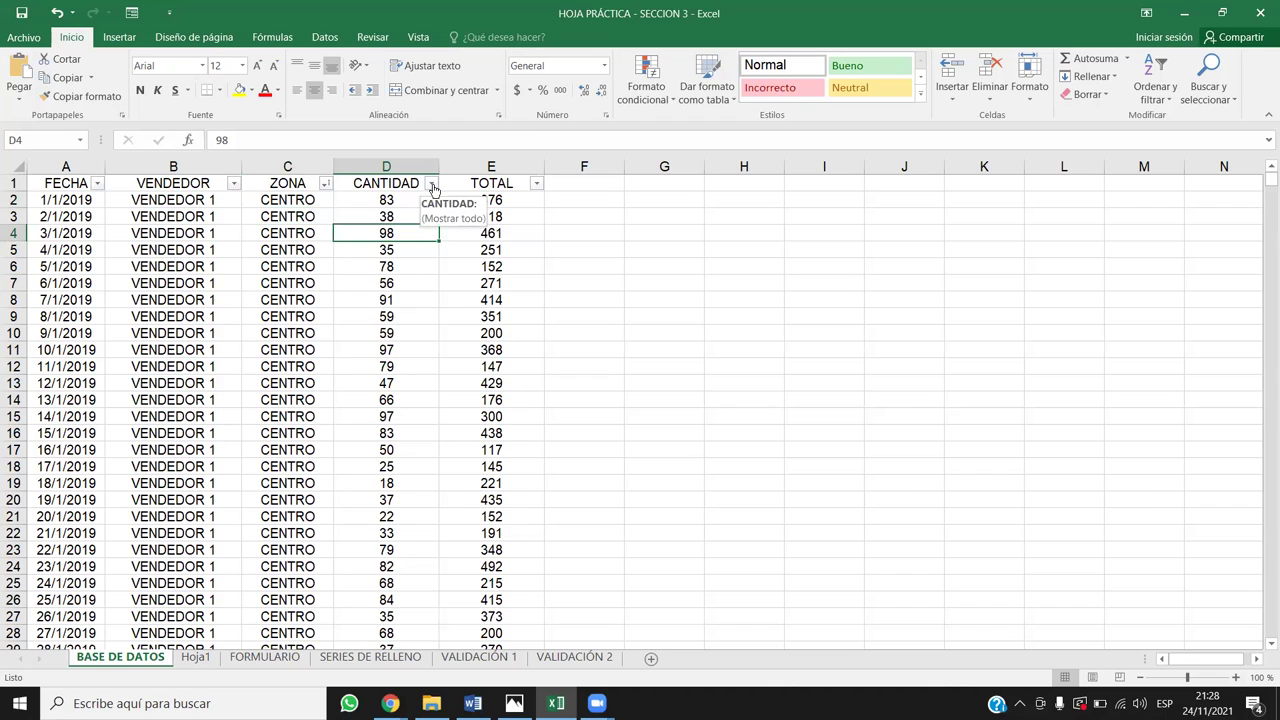
left_click(429, 184)
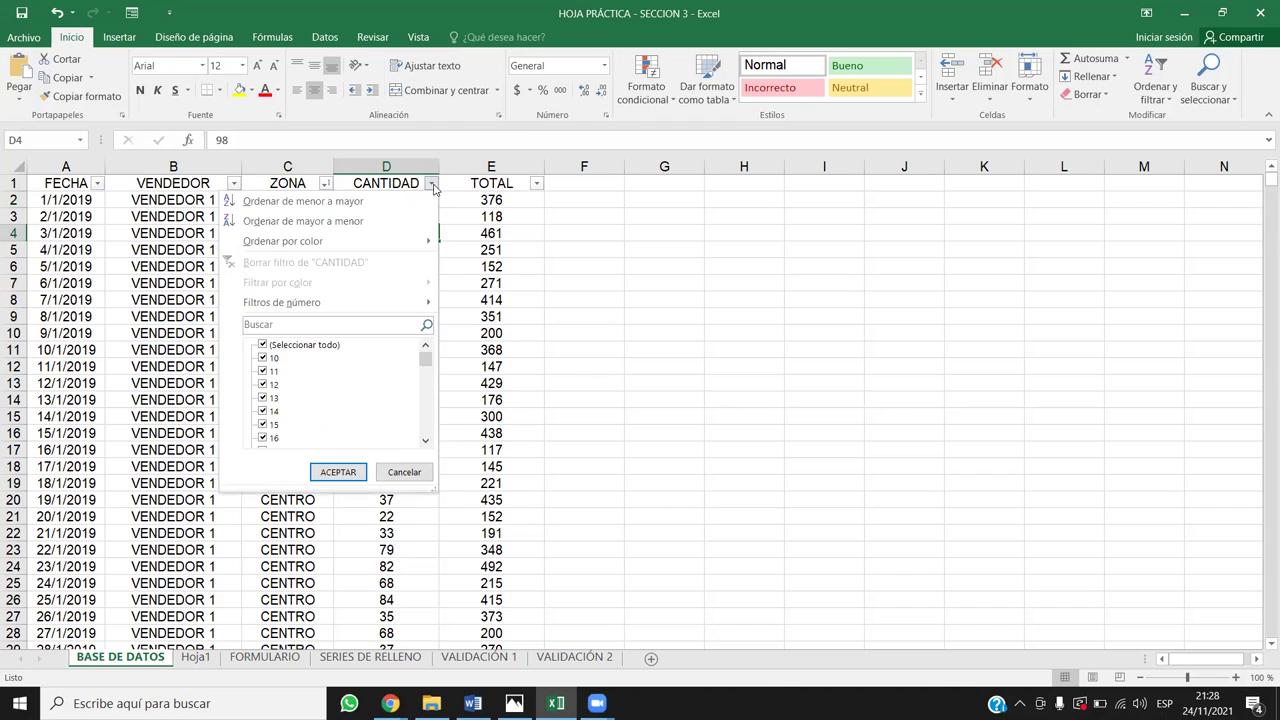
left_click(340, 221)
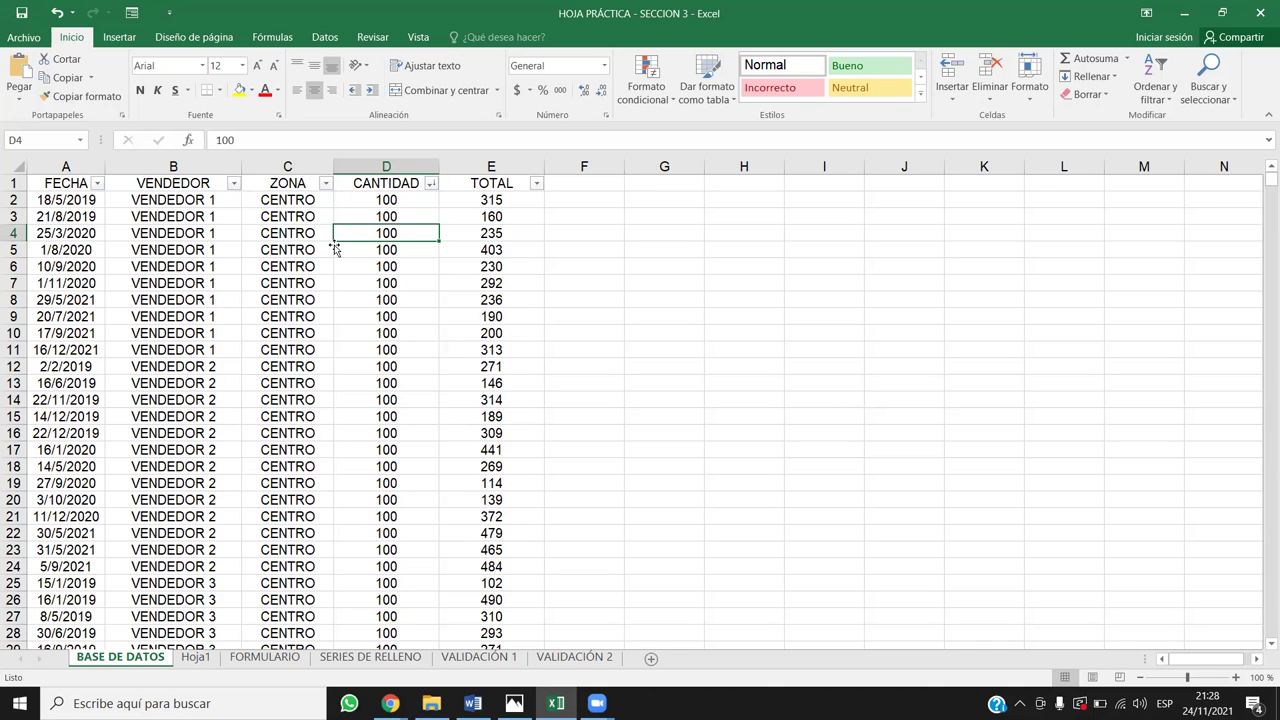
Examine how the sellers are grouped among the first records of the sorted CANTIDAD column
left_click_drag(175, 224, 414, 500)
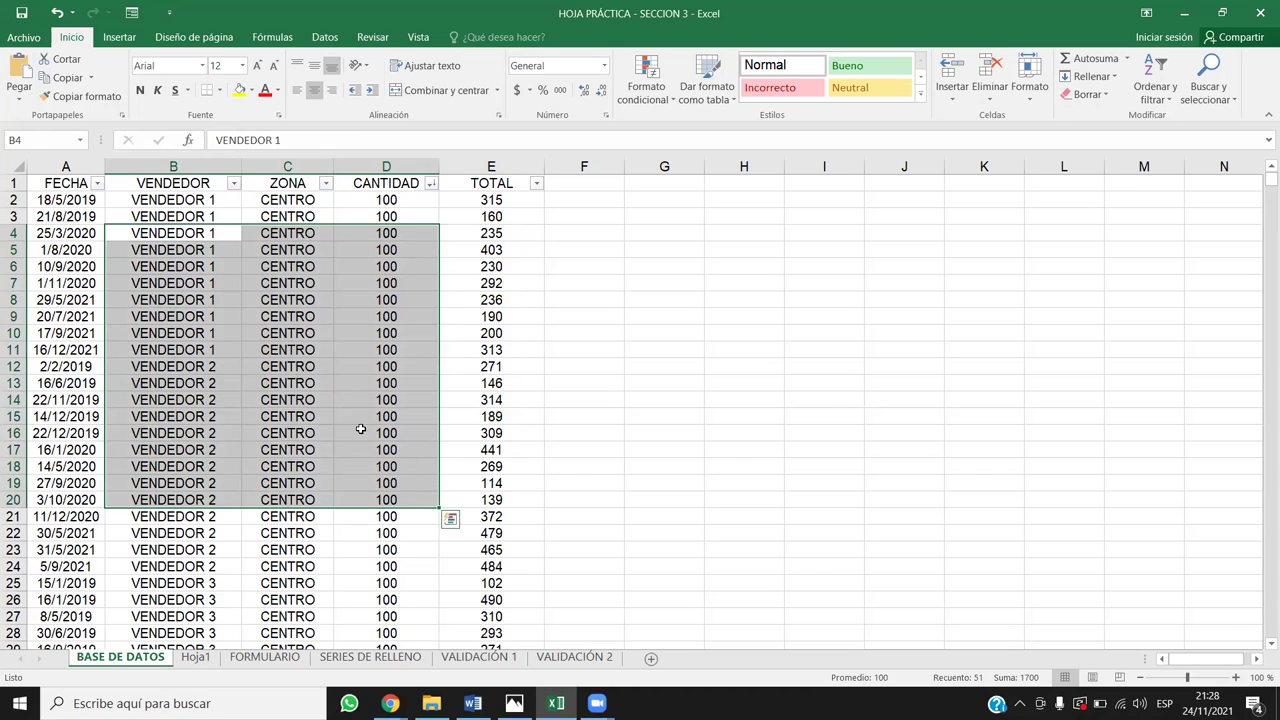
left_click(290, 236)
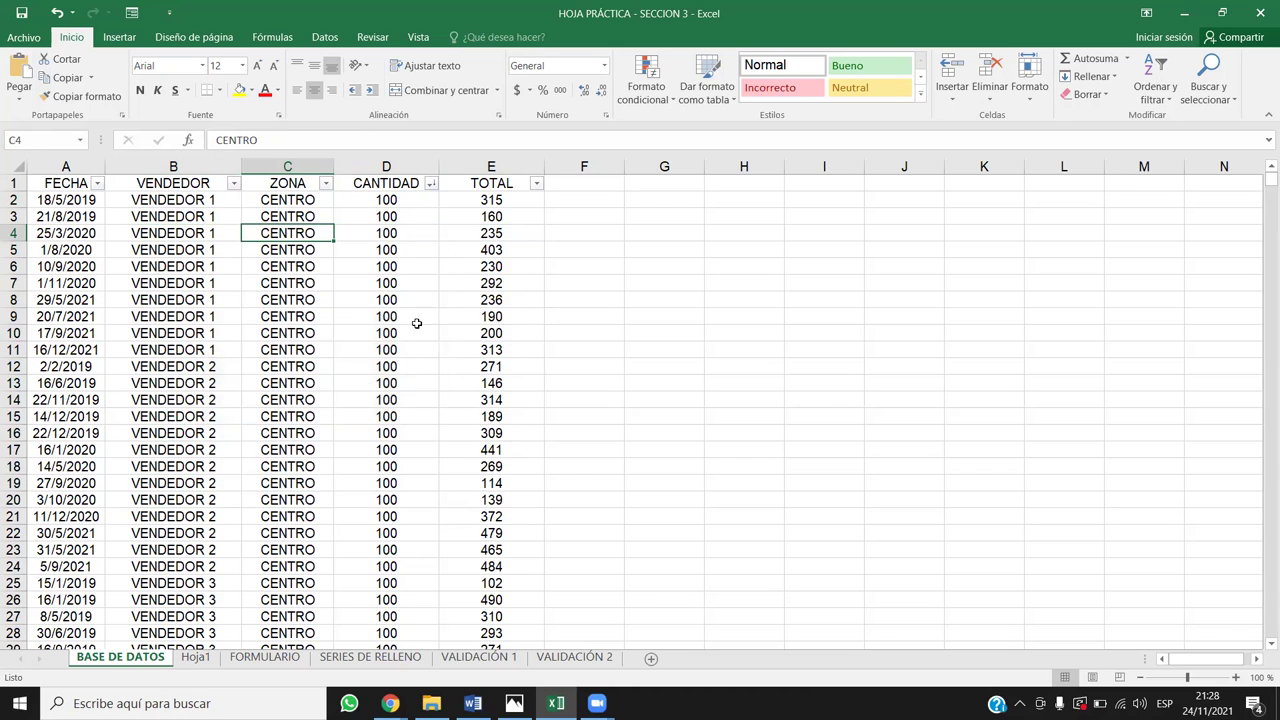
left_click_drag(378, 205, 400, 612)
left_click_drag(192, 202, 213, 533)
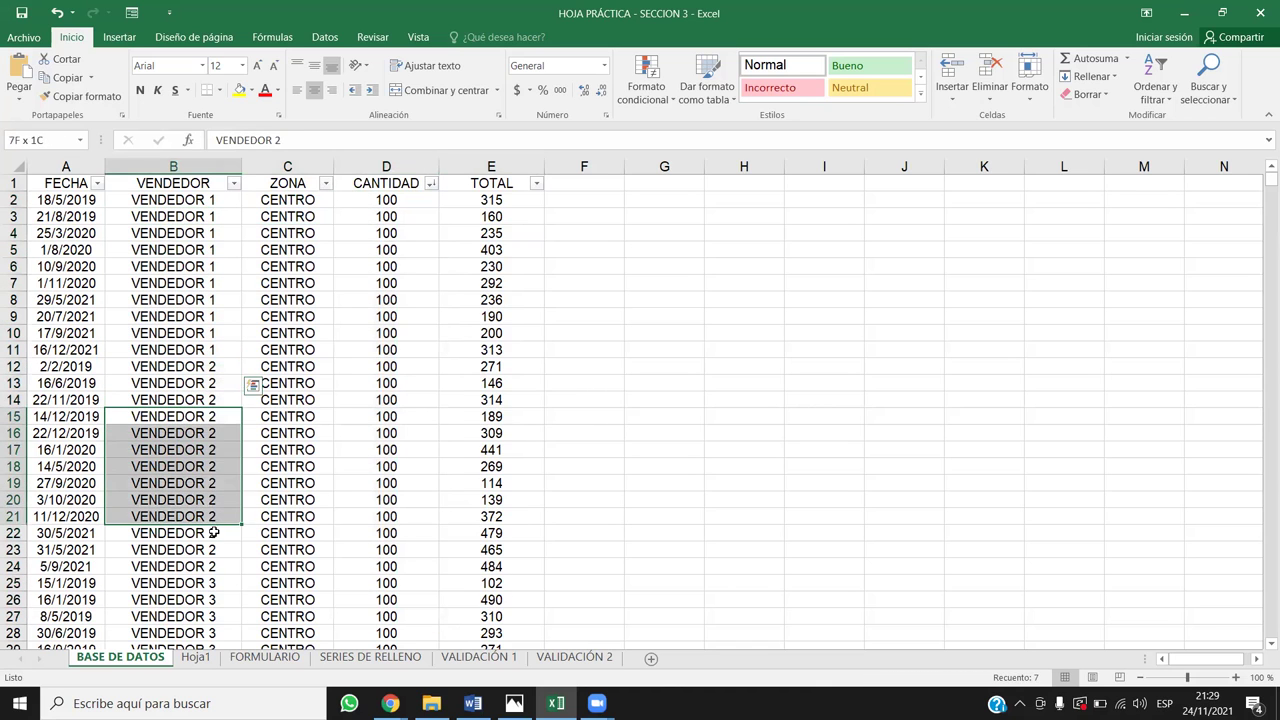
left_click_drag(180, 583, 215, 633)
scroll(257, 560, "down", 8)
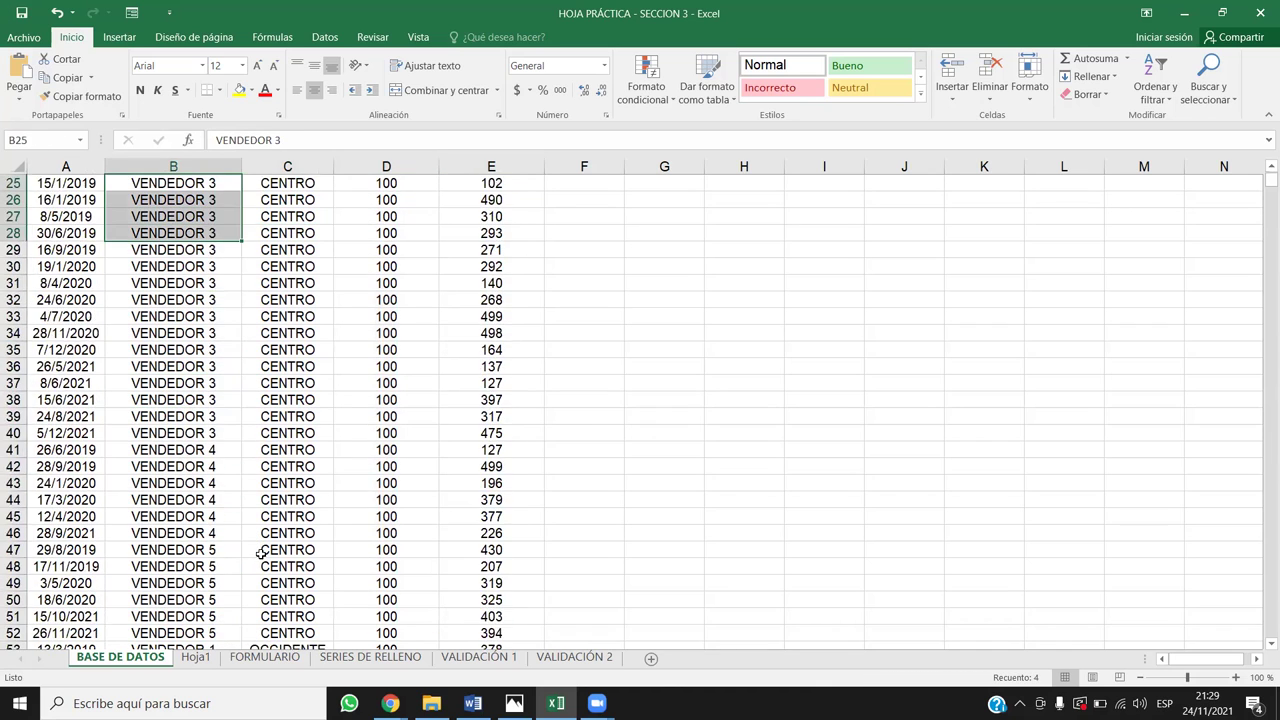
scroll(257, 549, "up", 7)
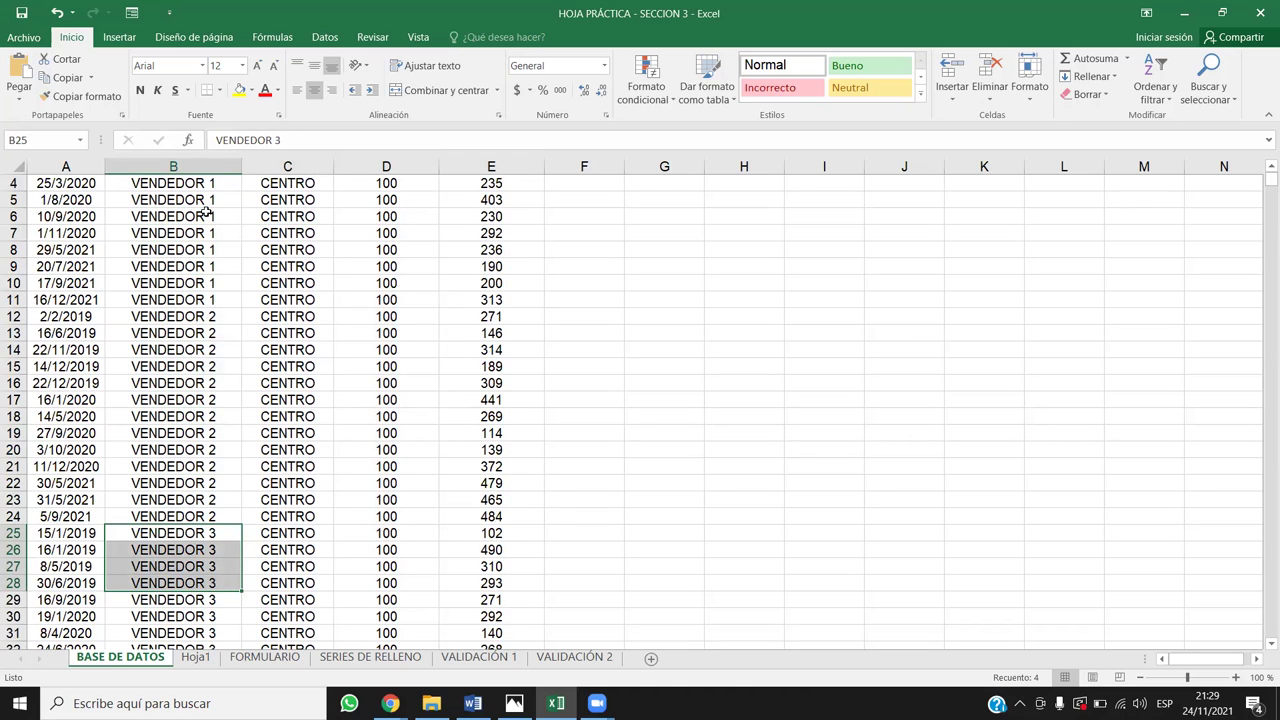
Examine the ZONA, VENDEDOR and CANTIDAD values of the first records in the sorted sheet
left_click_drag(264, 200, 250, 450)
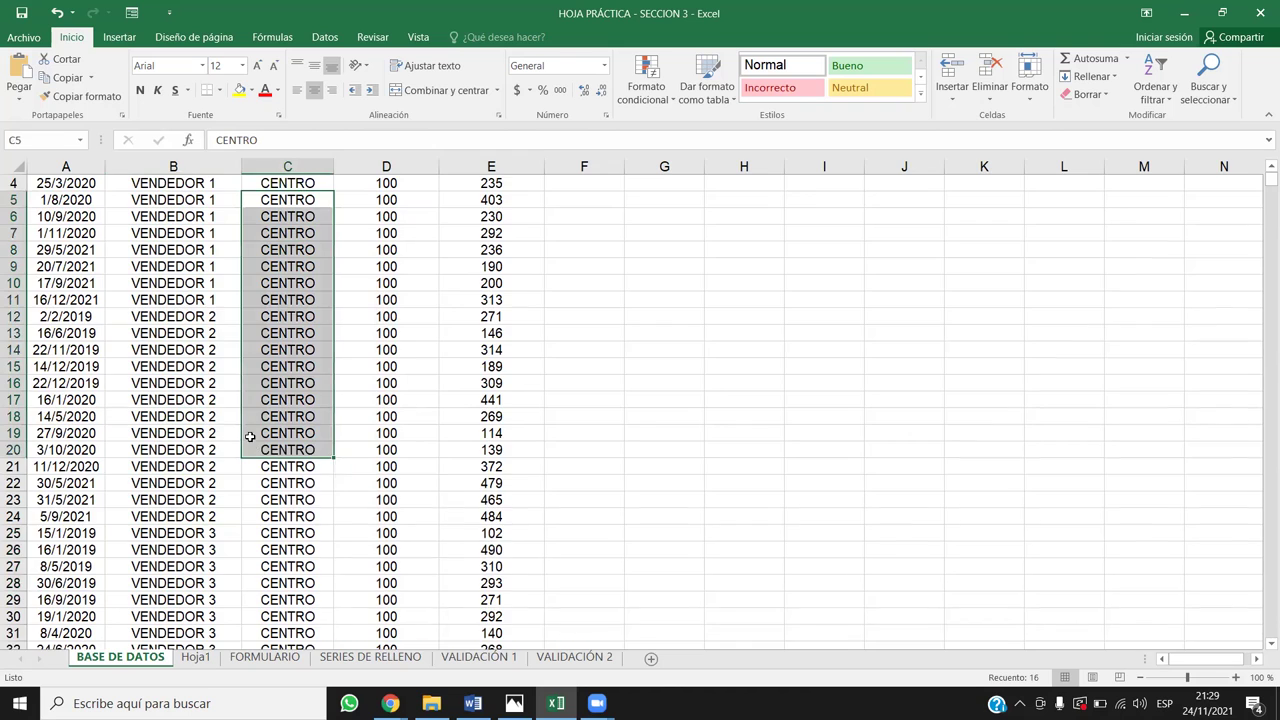
scroll(250, 437, "up", 1)
left_click_drag(177, 266, 254, 422)
left_click_drag(356, 262, 356, 416)
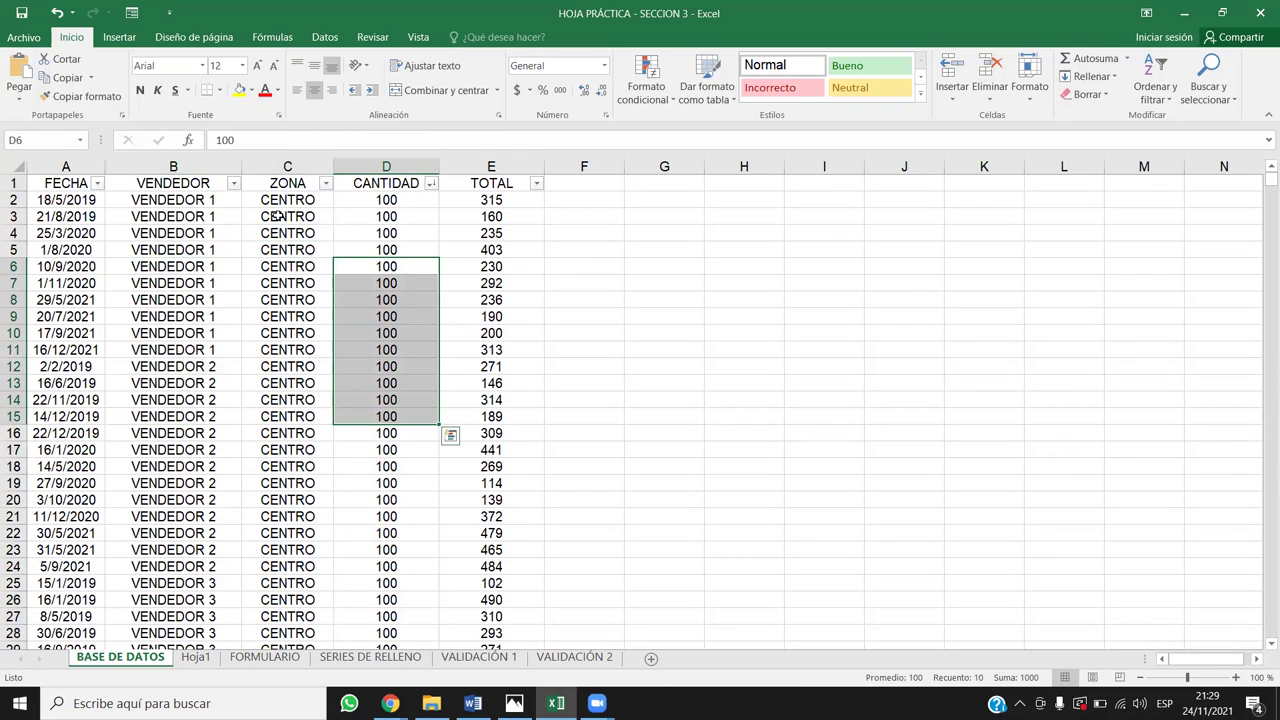
left_click_drag(289, 214, 291, 435)
left_click_drag(198, 237, 252, 488)
left_click_drag(390, 202, 385, 370)
Find where the CANTIDAD column changes from 100 to 99 and check the zone and seller grouping around it
scroll(386, 438, "down", 20)
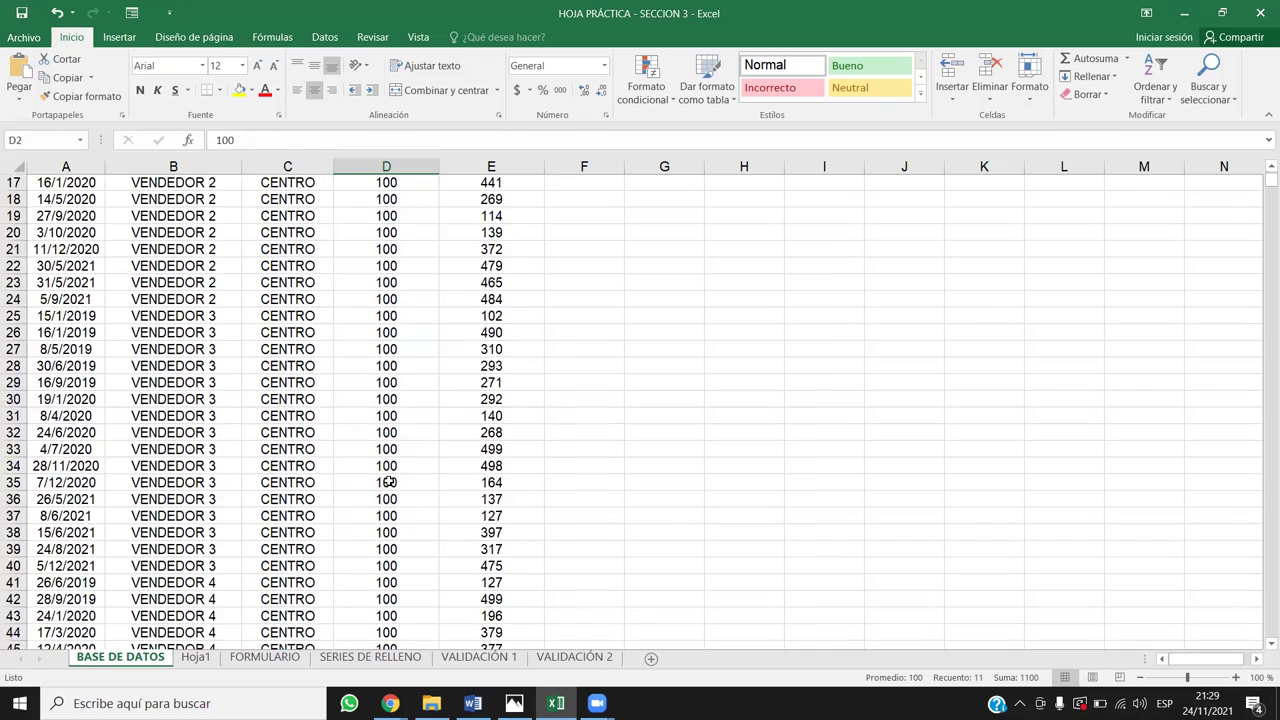
scroll(388, 485, "down", 20)
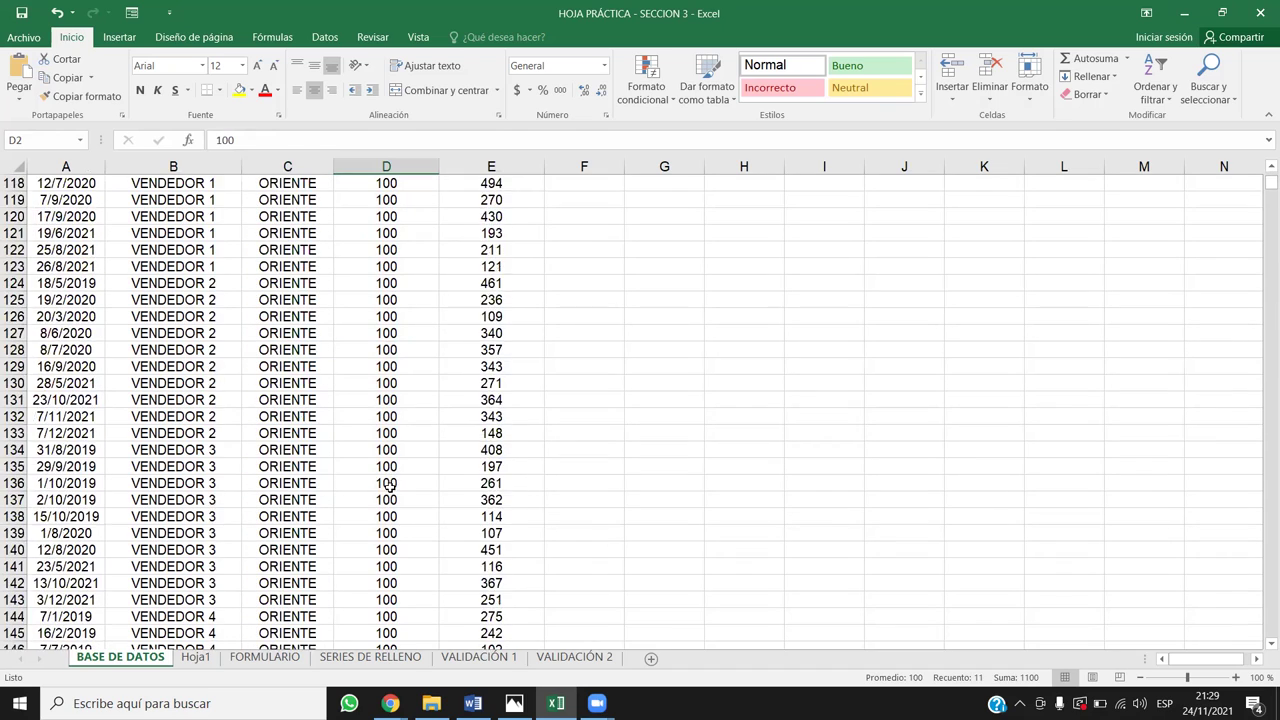
scroll(388, 487, "up", 3)
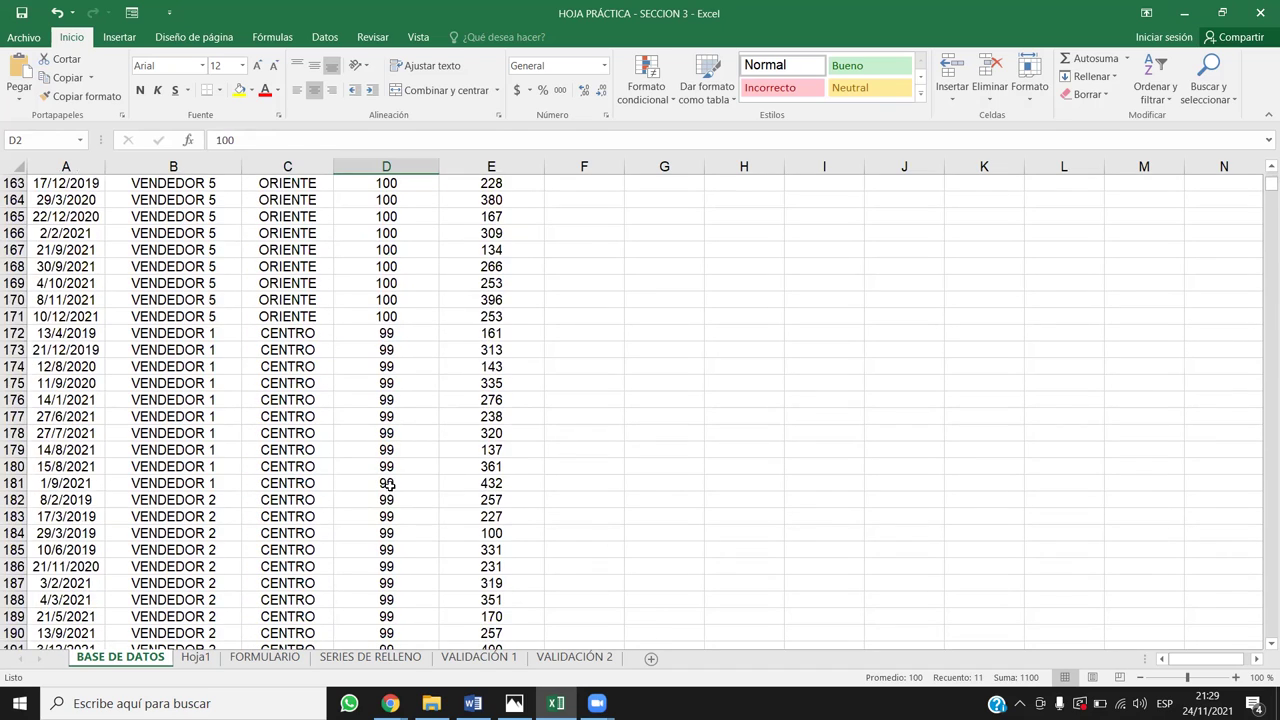
scroll(388, 485, "up", 2)
left_click_drag(405, 433, 405, 566)
left_click_drag(287, 366, 287, 383)
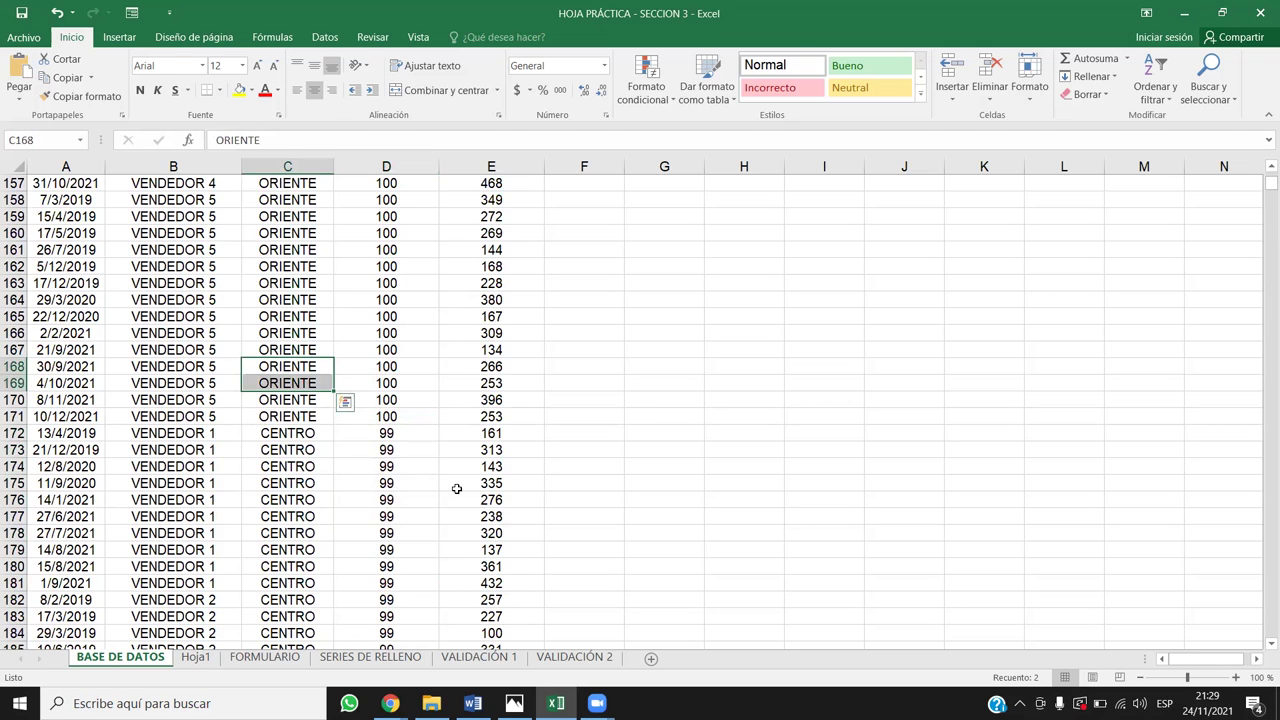
Return to the header row and sort the records by FECHA from oldest to newest
key("ctrl+Up")
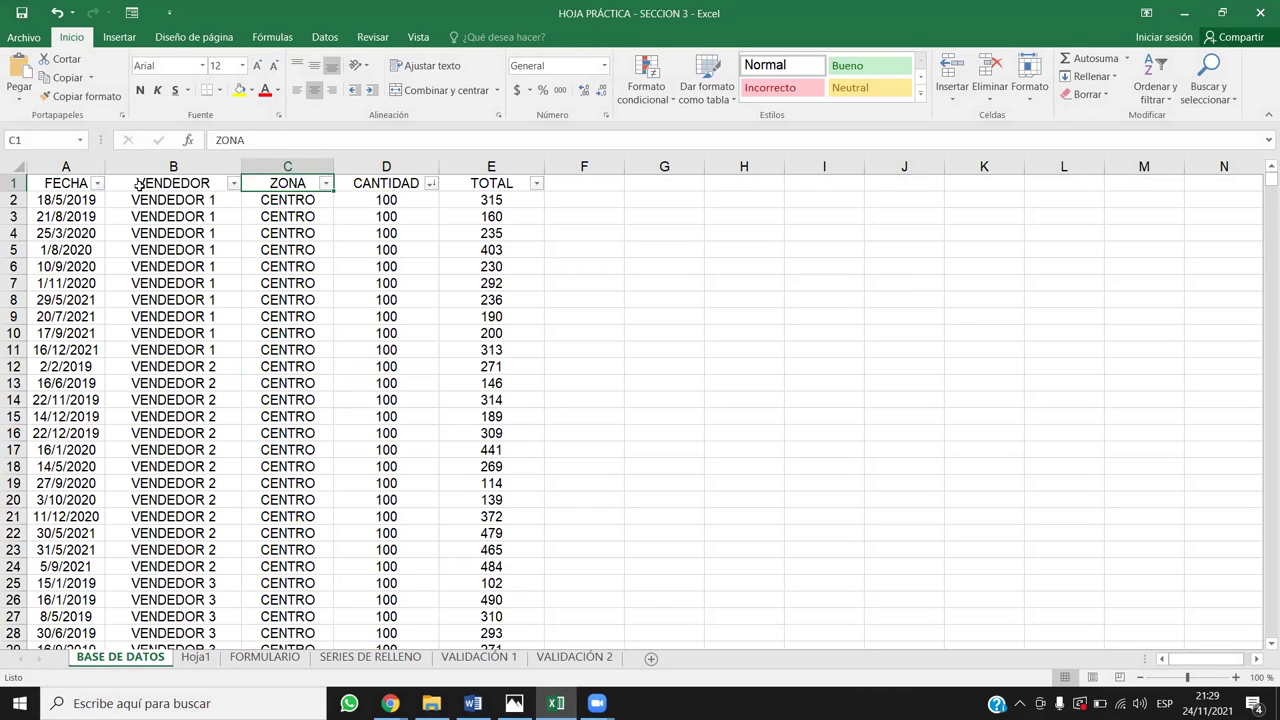
left_click_drag(74, 183, 550, 158)
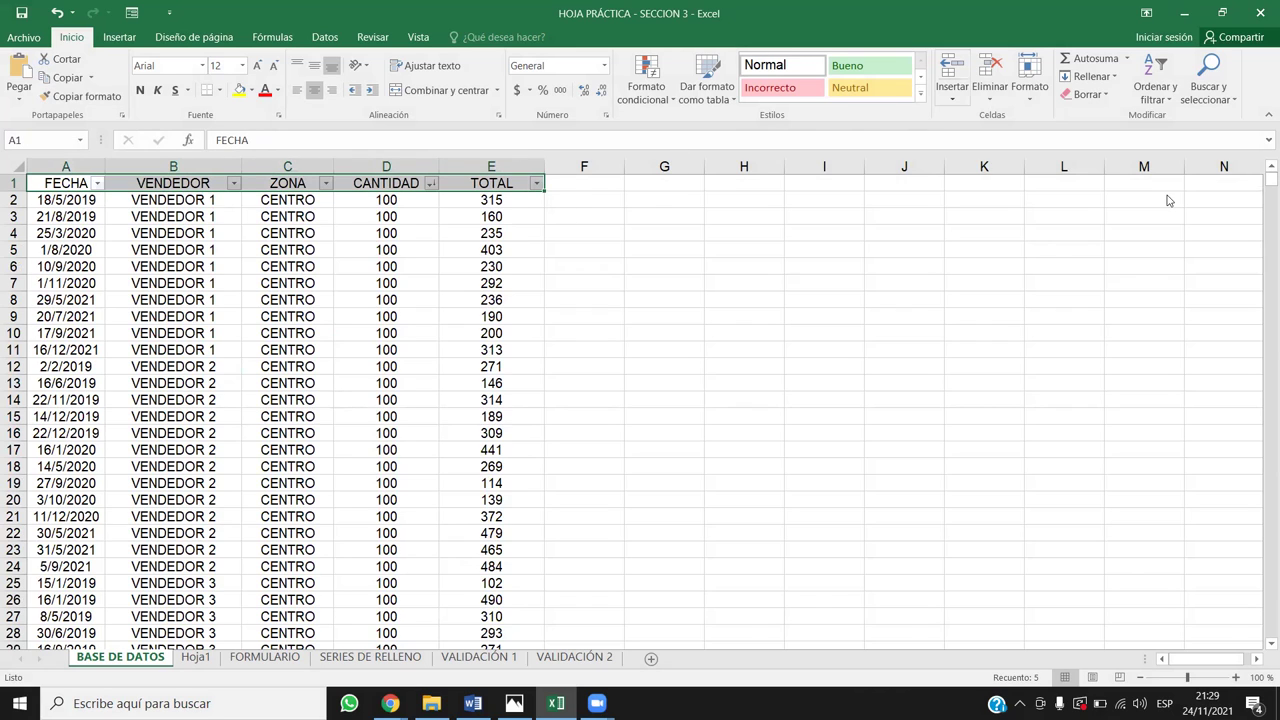
key("ctrl+q")
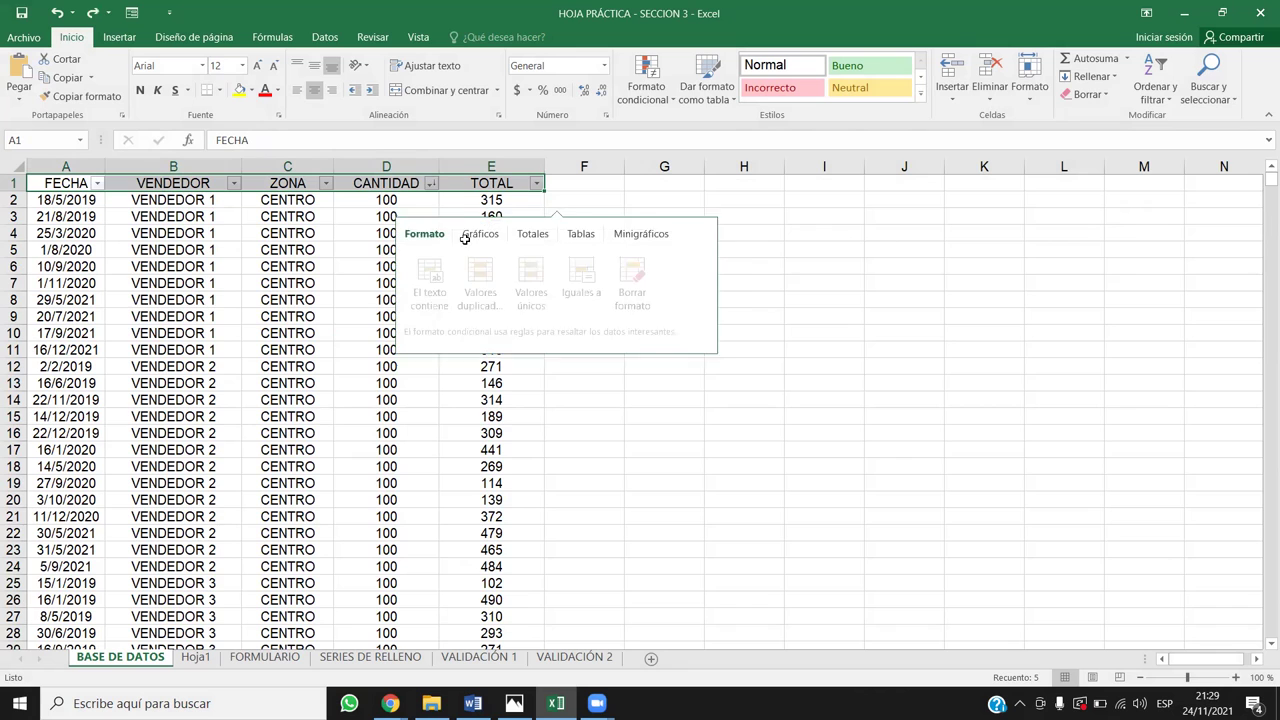
left_click(180, 284)
left_click(97, 184)
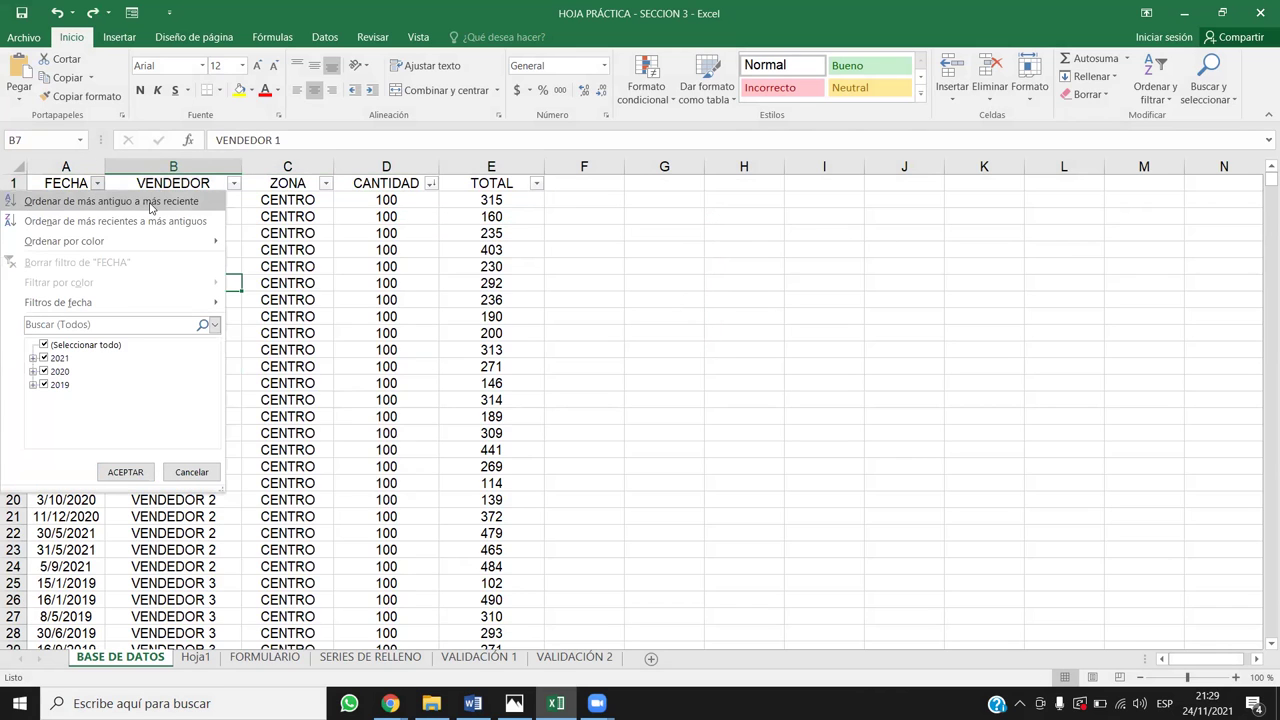
left_click(152, 204)
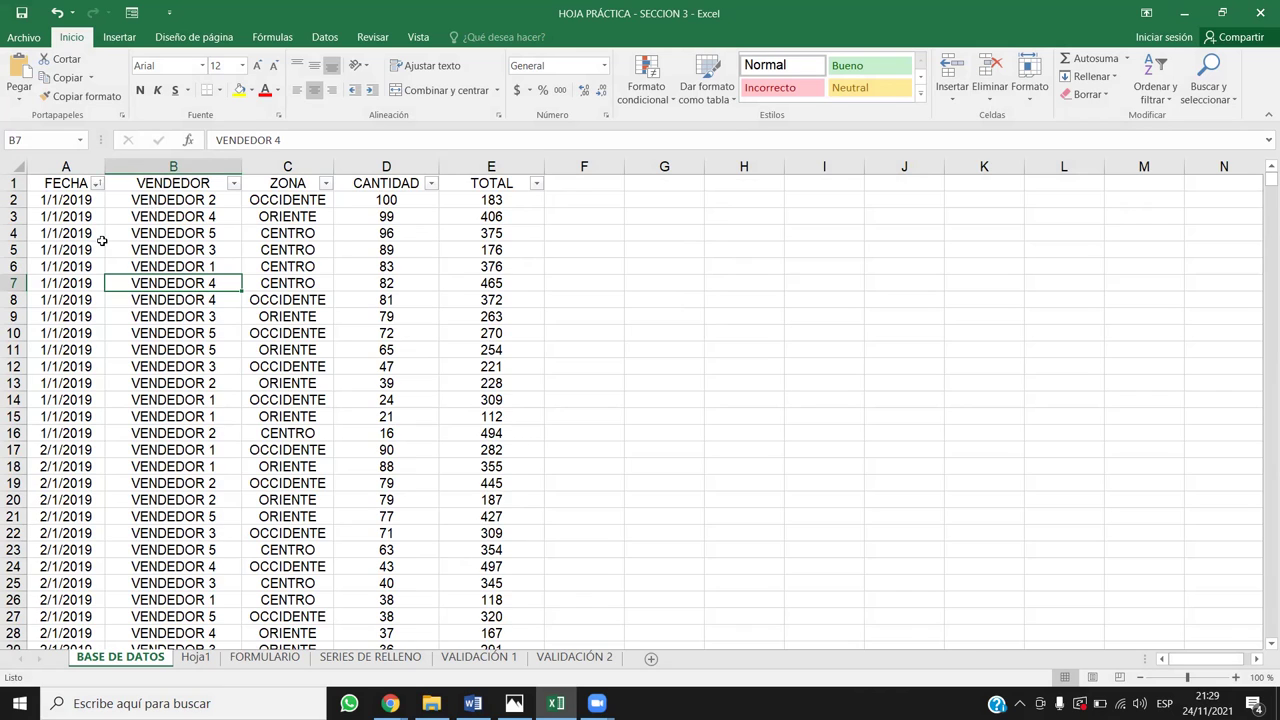
left_click_drag(228, 196, 226, 325)
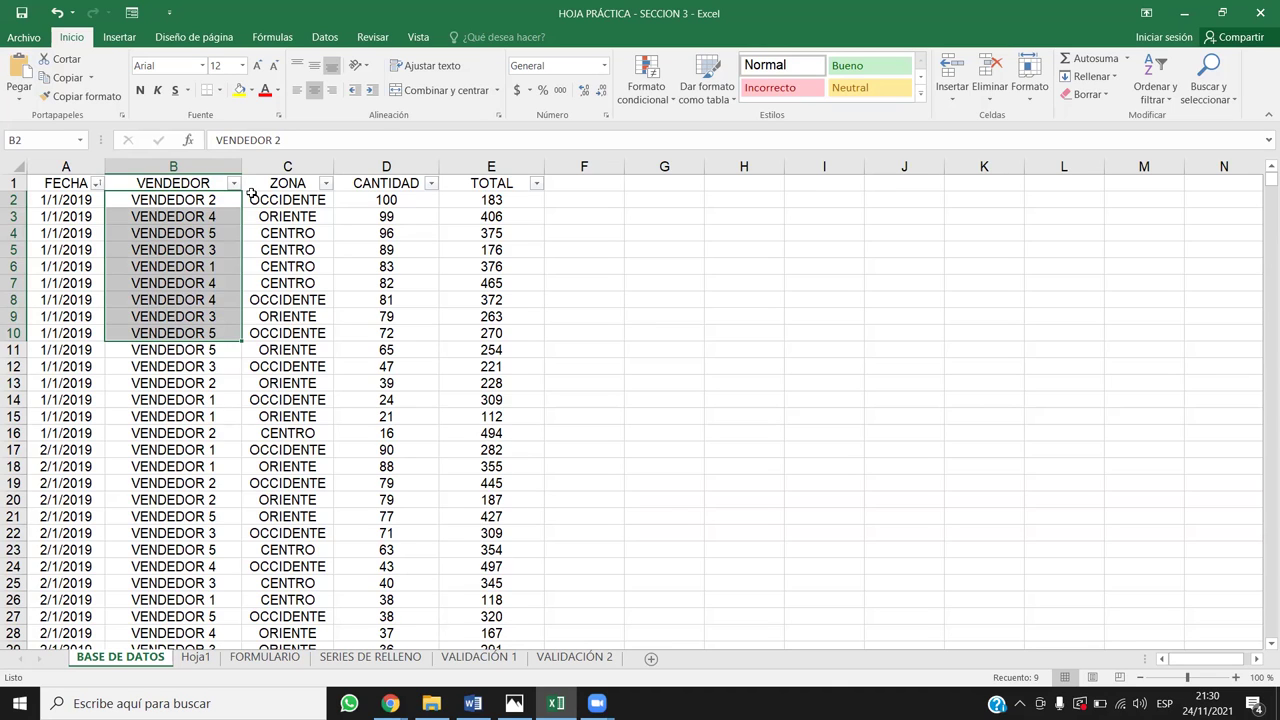
left_click(1153, 90)
left_click(1187, 160)
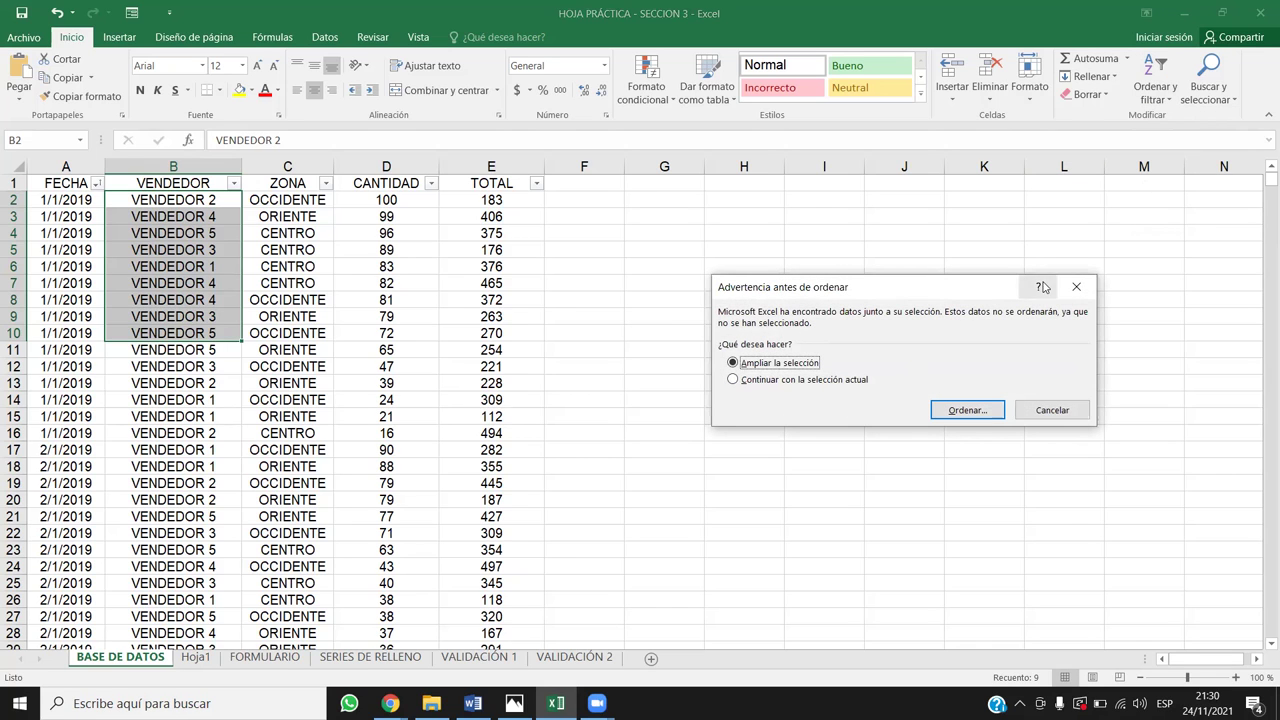
left_click(1076, 287)
Start a custom sort of the whole data table and add two more sort levels below FECHA
left_click(200, 250)
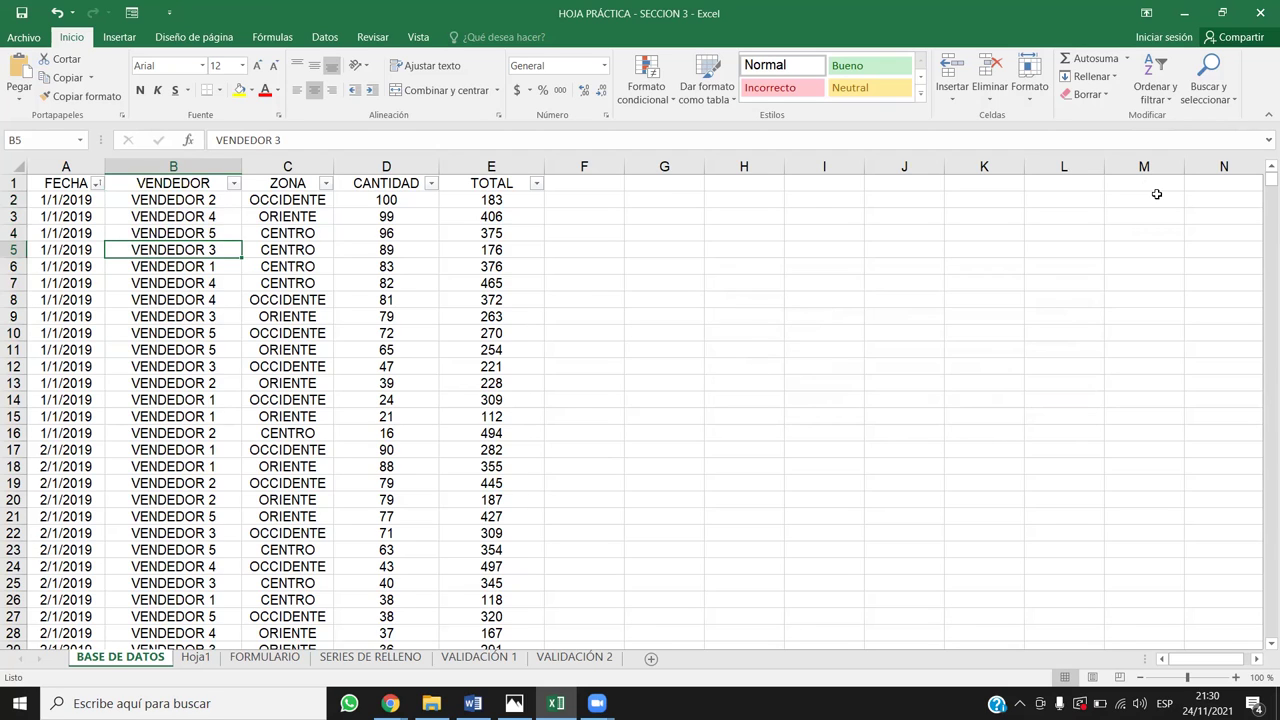
left_click(1152, 98)
left_click(1160, 157)
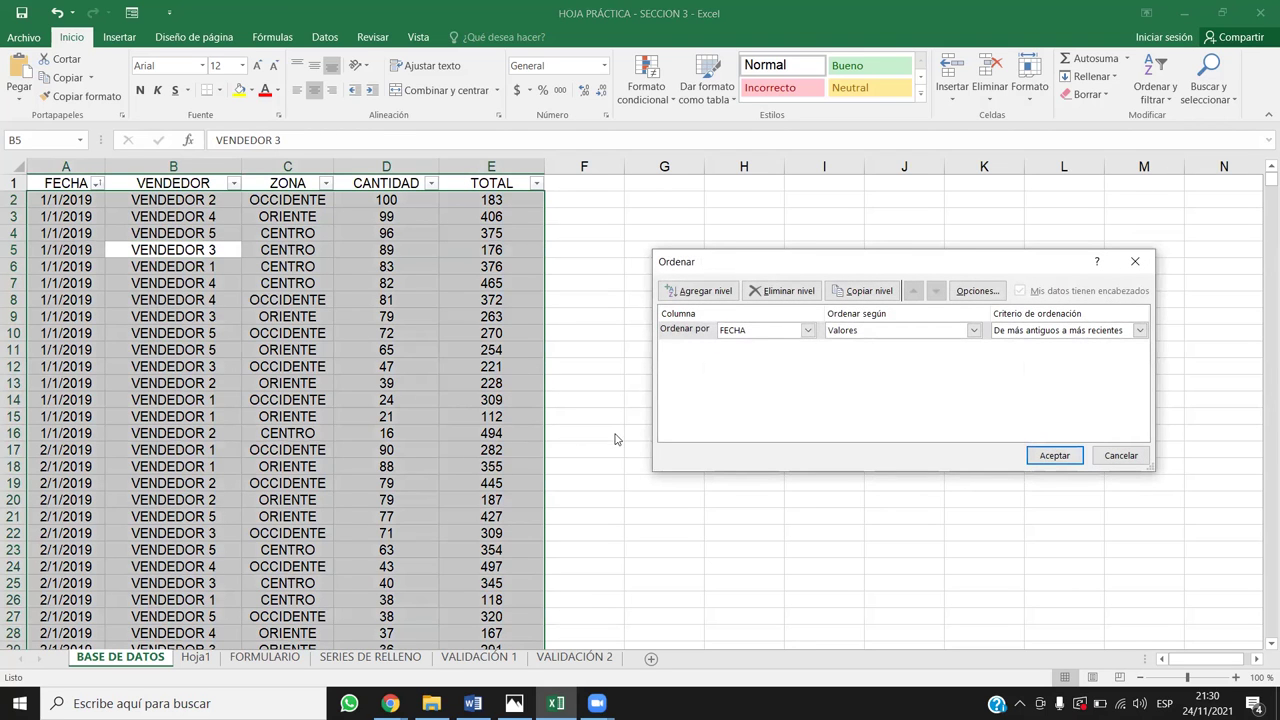
left_click(698, 291)
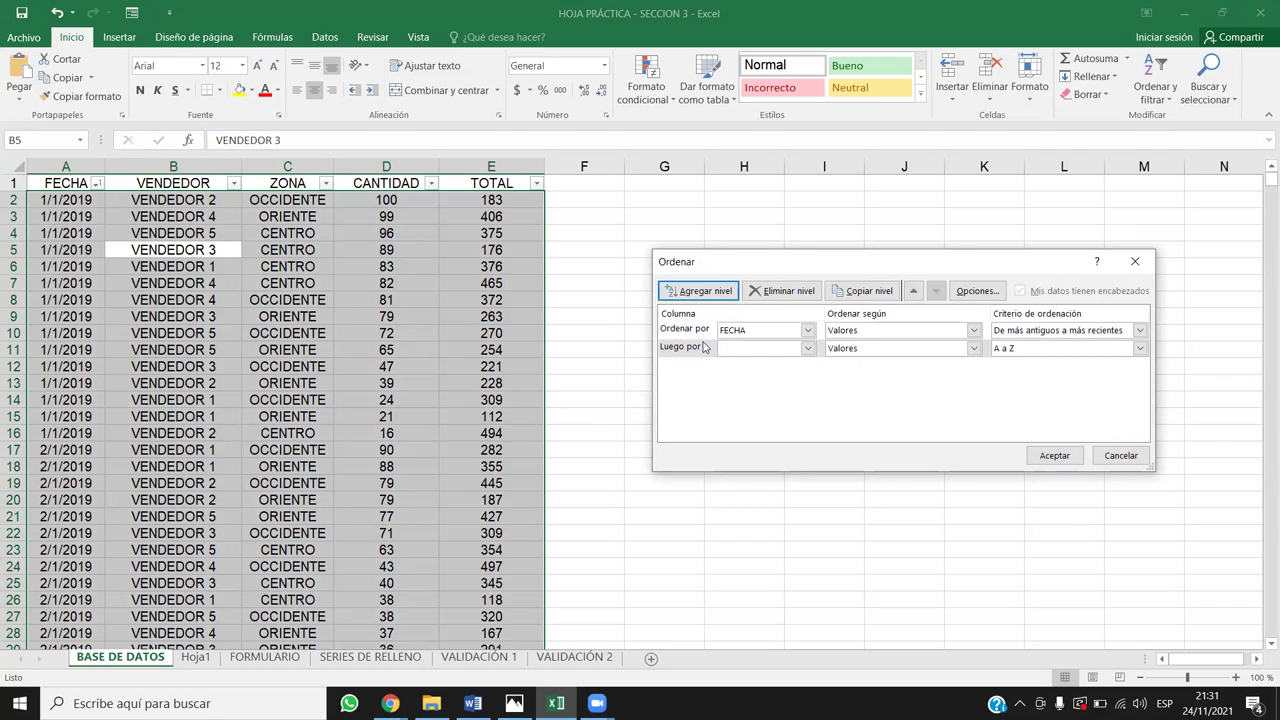
left_click(705, 291)
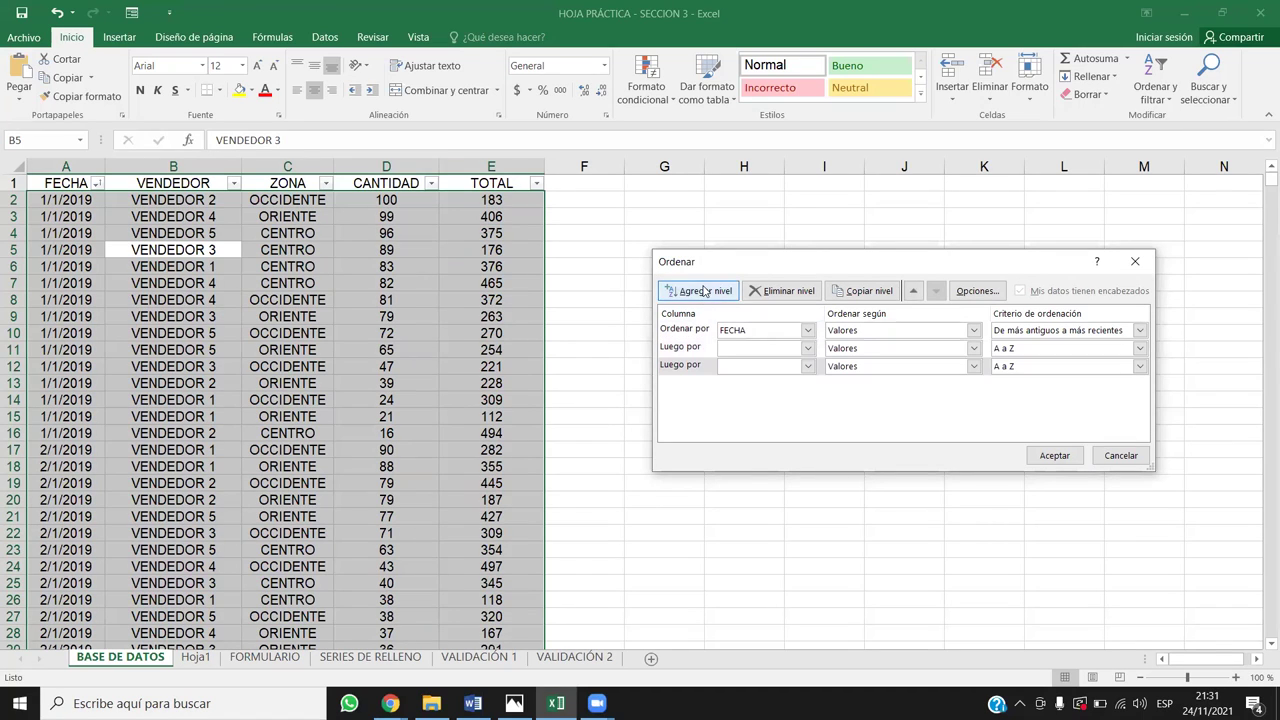
left_click(790, 333)
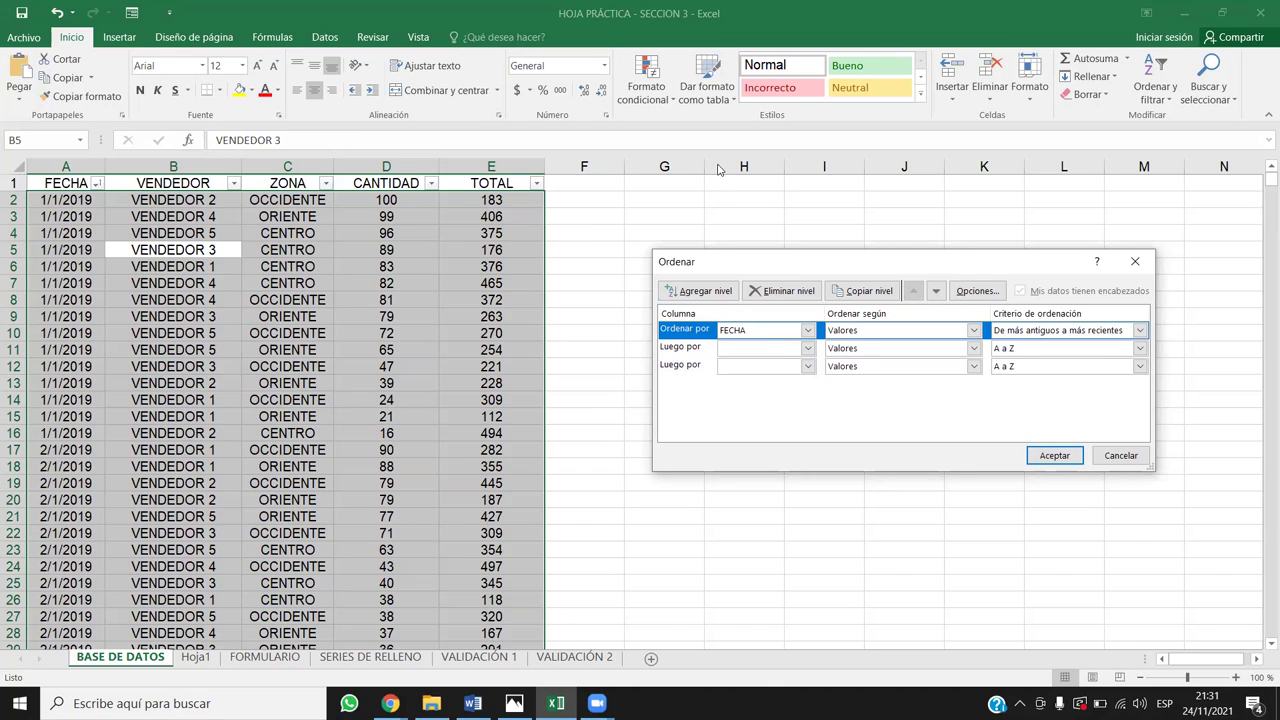
Set the sort levels to ZONA, VENDEDOR and CANTIDAD, in that order, and apply the custom sort
left_click(807, 330)
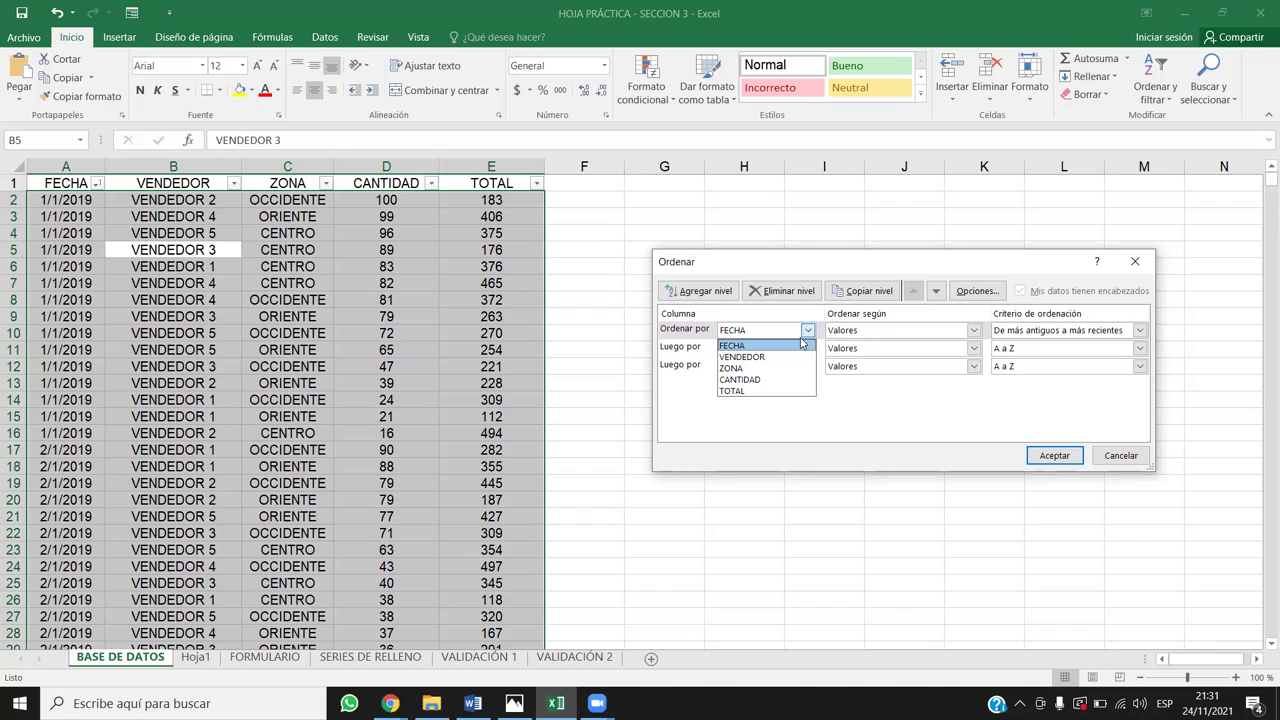
left_click(757, 369)
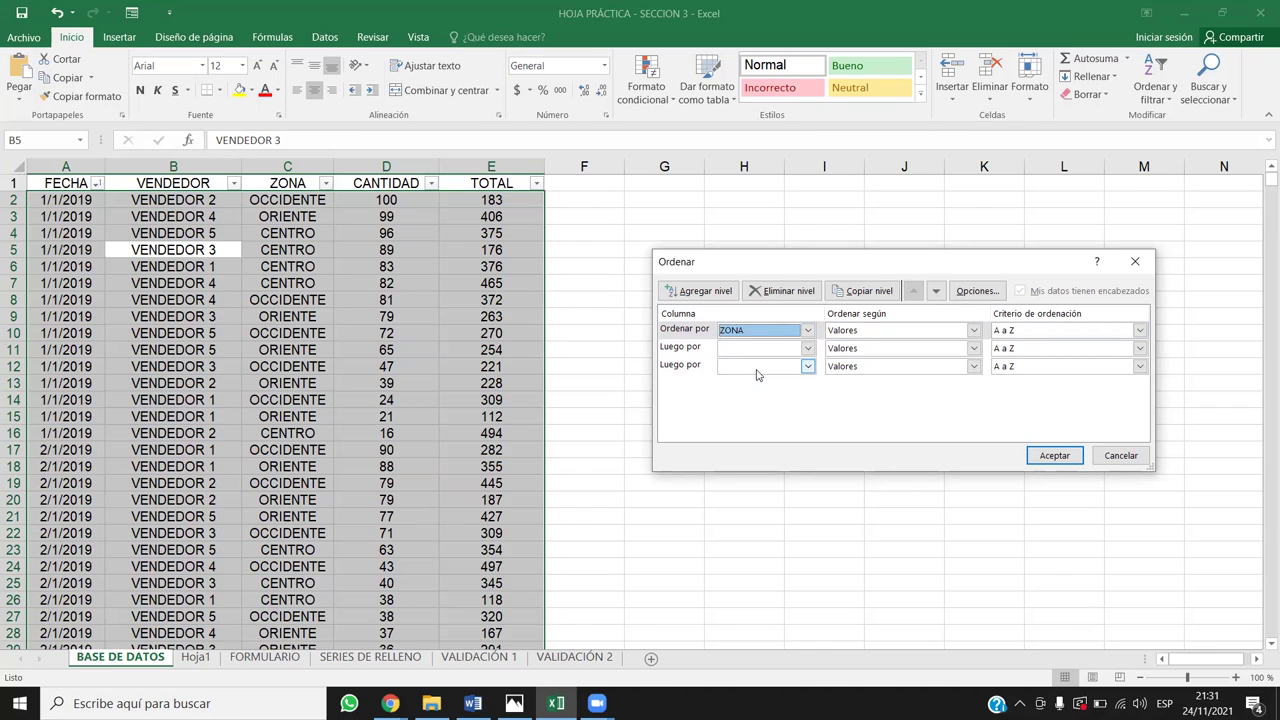
left_click(807, 348)
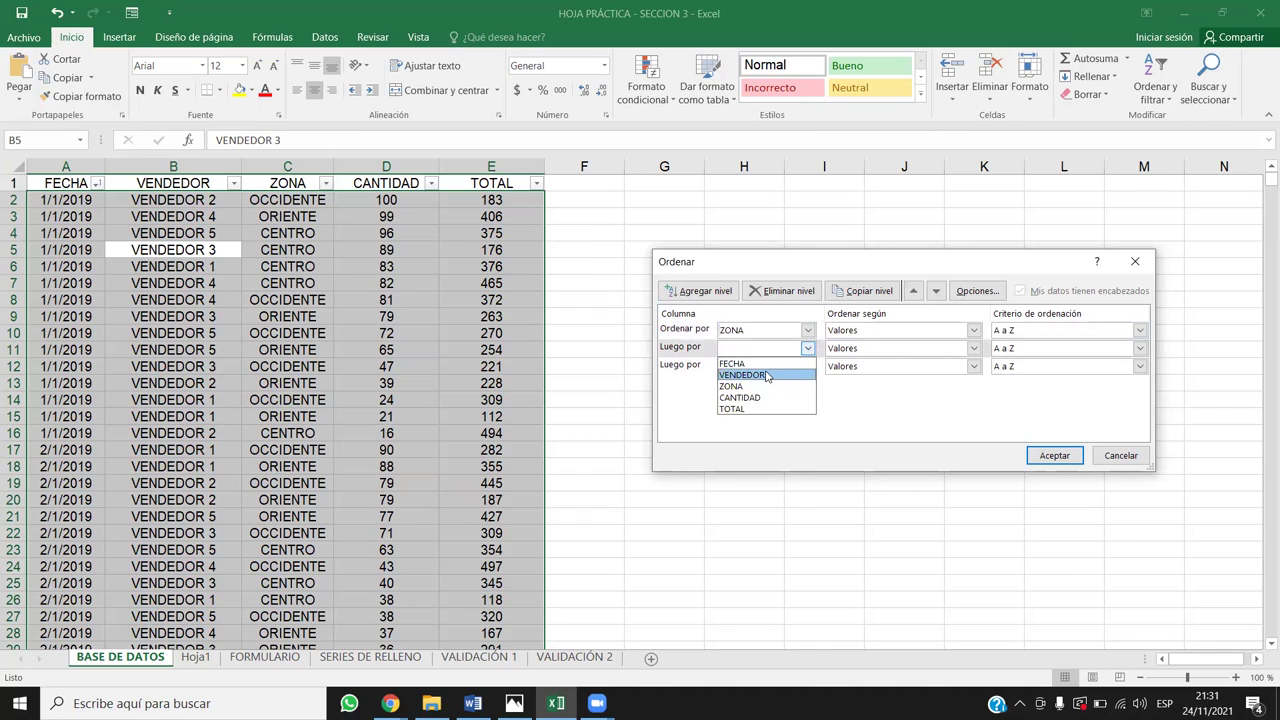
left_click(767, 375)
left_click(807, 366)
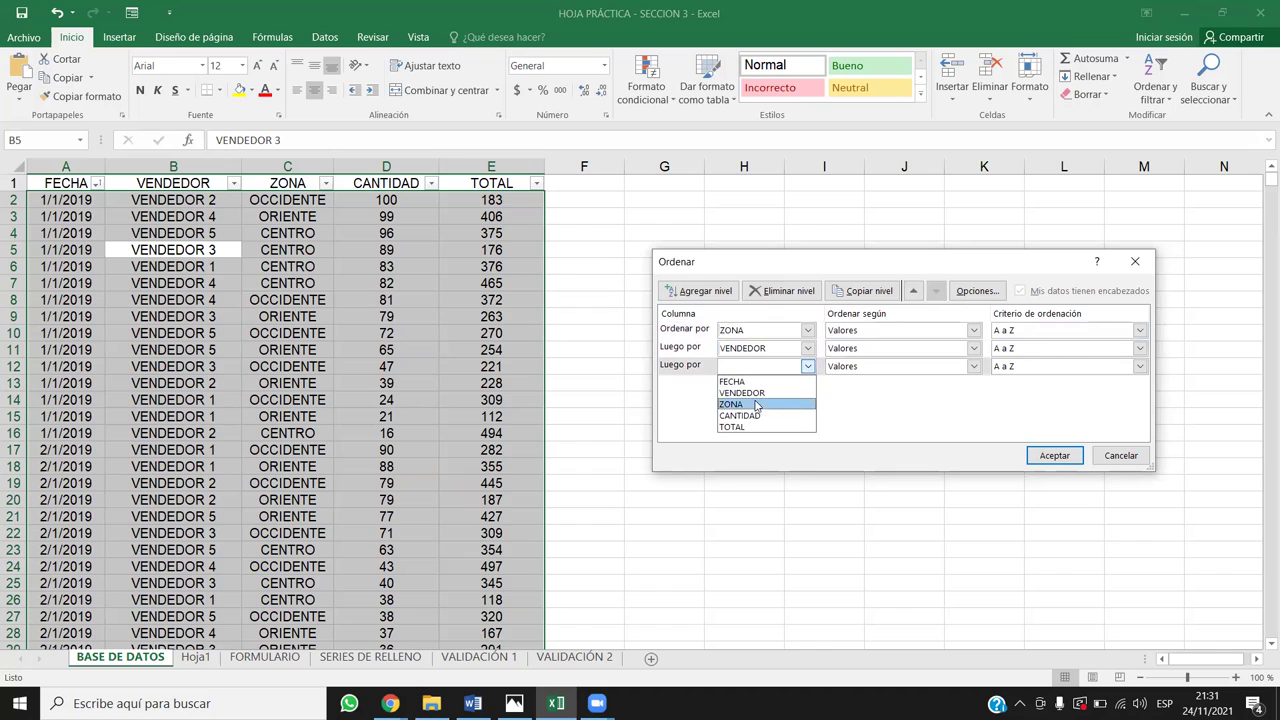
left_click(759, 415)
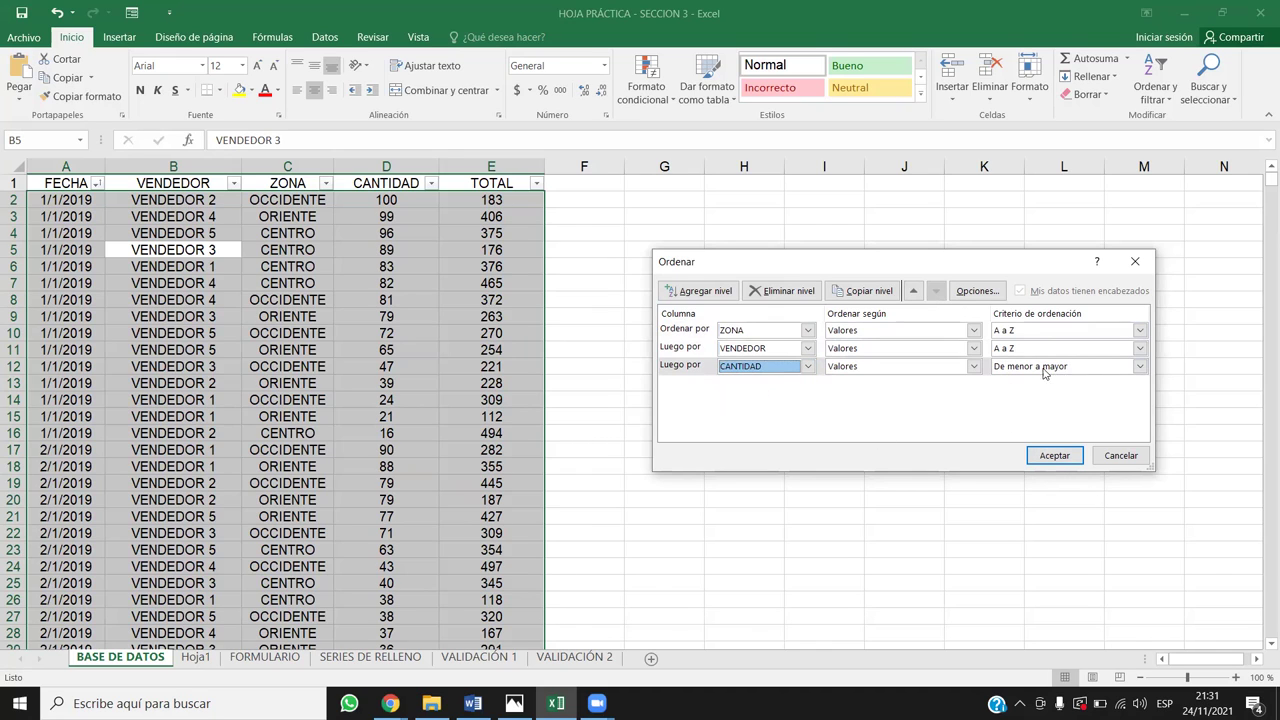
left_click(1052, 457)
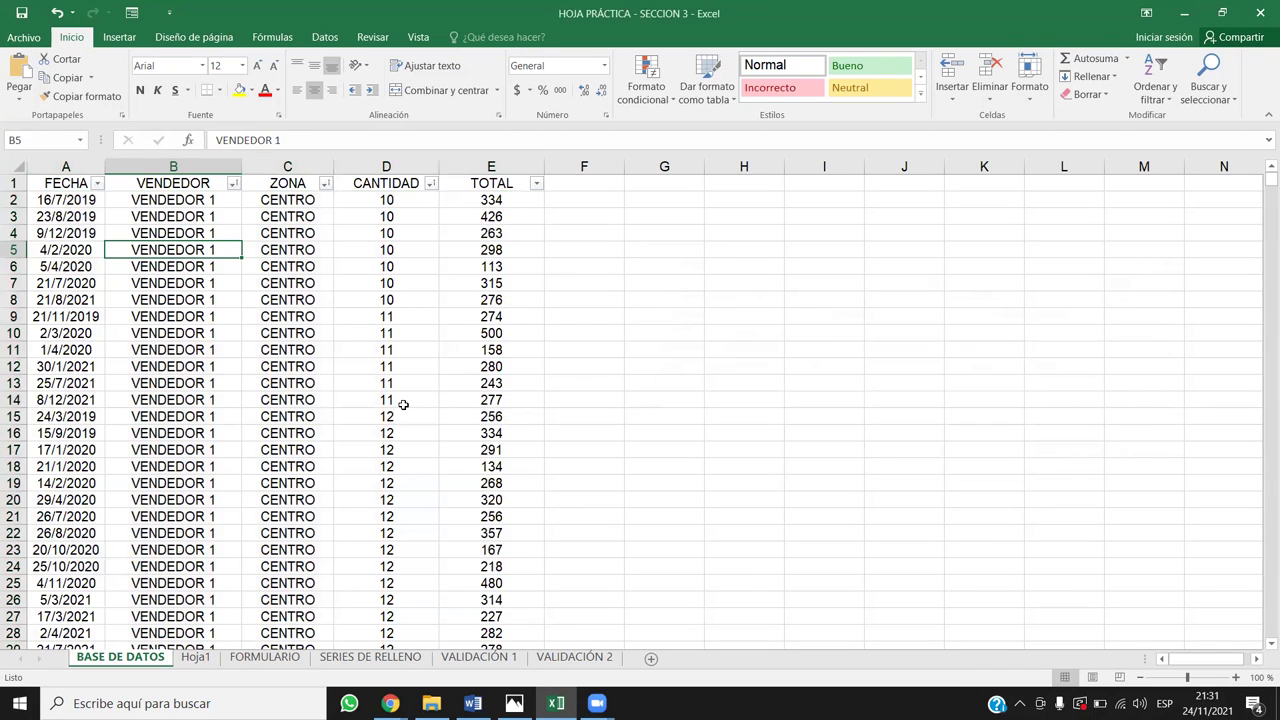
Examine how the first records are grouped by seller, zone and quantity after the custom sort
left_click_drag(214, 204, 255, 552)
left_click_drag(287, 233, 280, 486)
left_click_drag(395, 207, 167, 305)
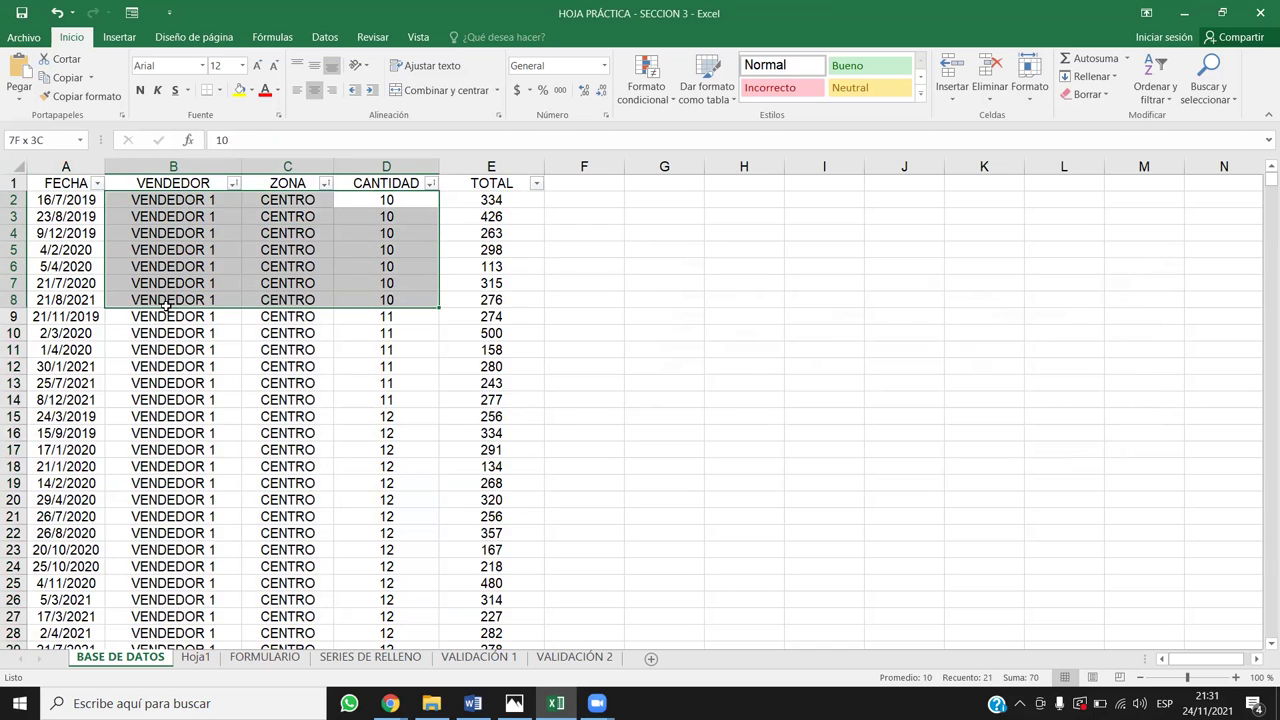
left_click_drag(398, 316, 210, 392)
left_click_drag(386, 416, 171, 449)
Examine the VENDEDOR 1 records further down the sheet to check how their CANTIDAD values progress
scroll(359, 509, "down", 3)
scroll(359, 509, "down", 6)
left_click(380, 398)
scroll(251, 423, "down", 12)
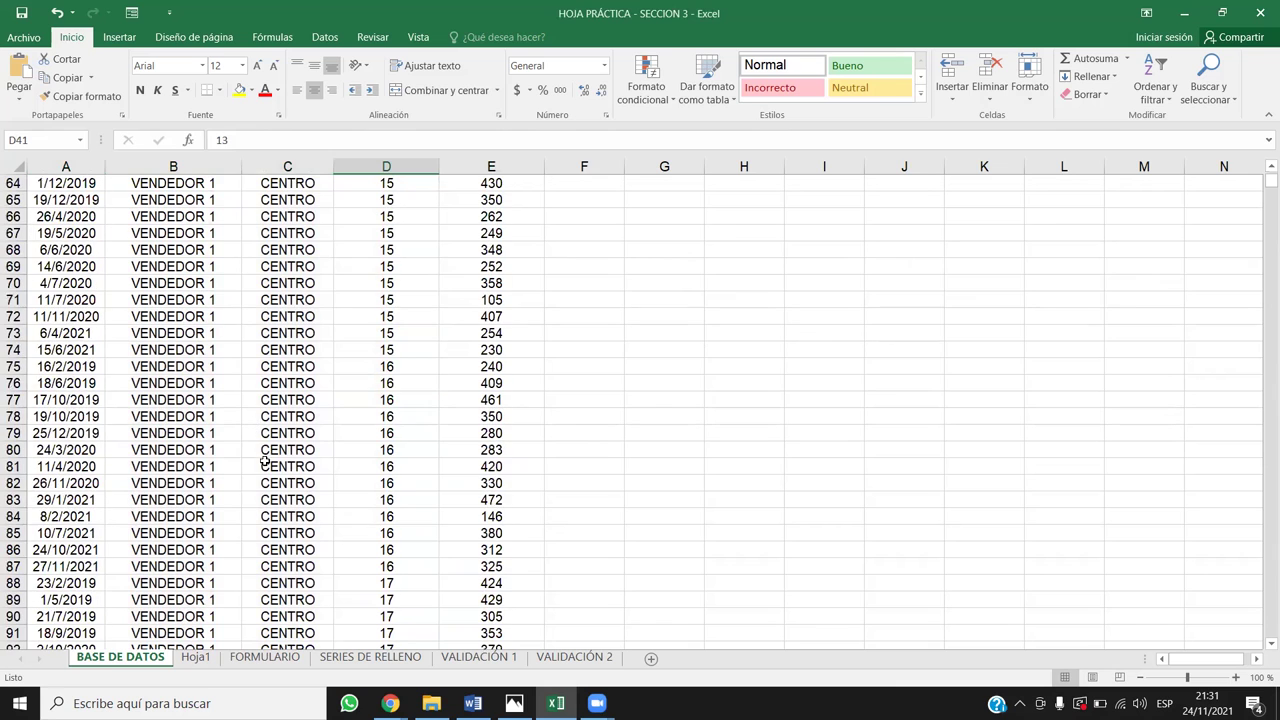
left_click_drag(388, 303, 5, 405)
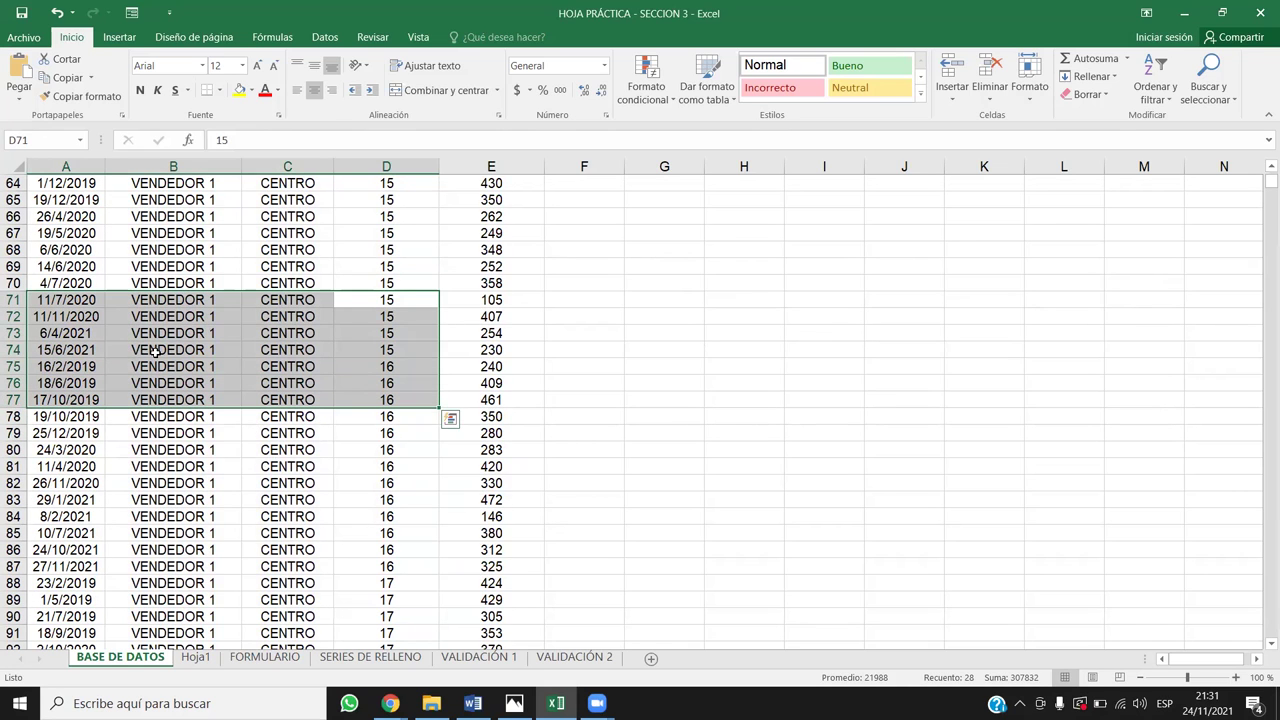
scroll(465, 395, "up", 17)
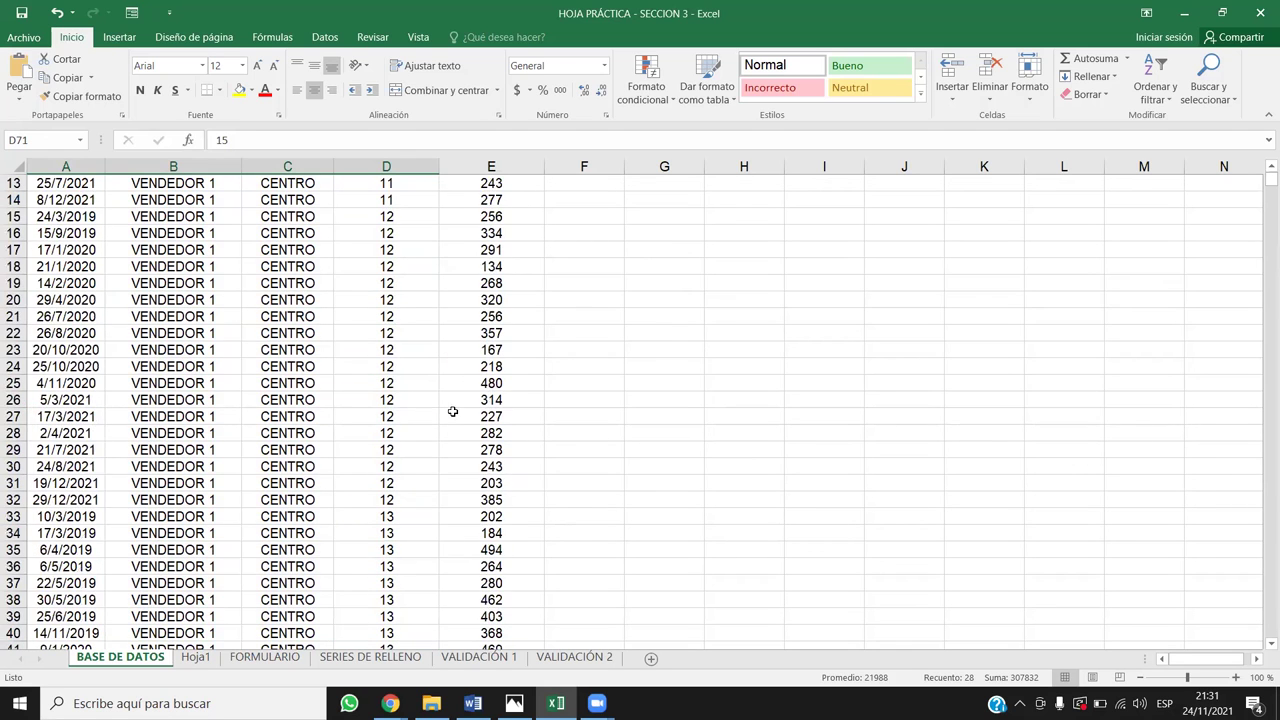
Examine the TOTAL values in the rows where CANTIDAD is 10, from E2 to E8
scroll(453, 411, "up", 4)
left_click_drag(495, 220, 491, 466)
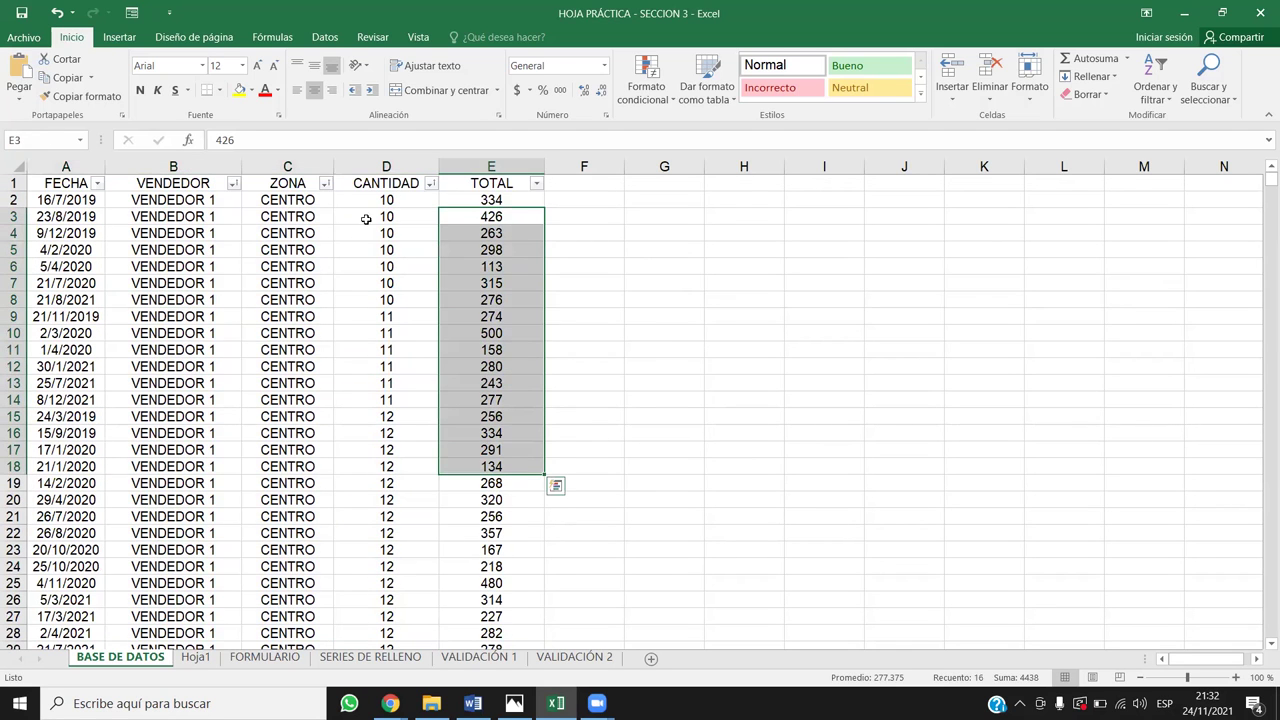
left_click_drag(14, 200, 14, 300)
left_click_drag(489, 207, 532, 302)
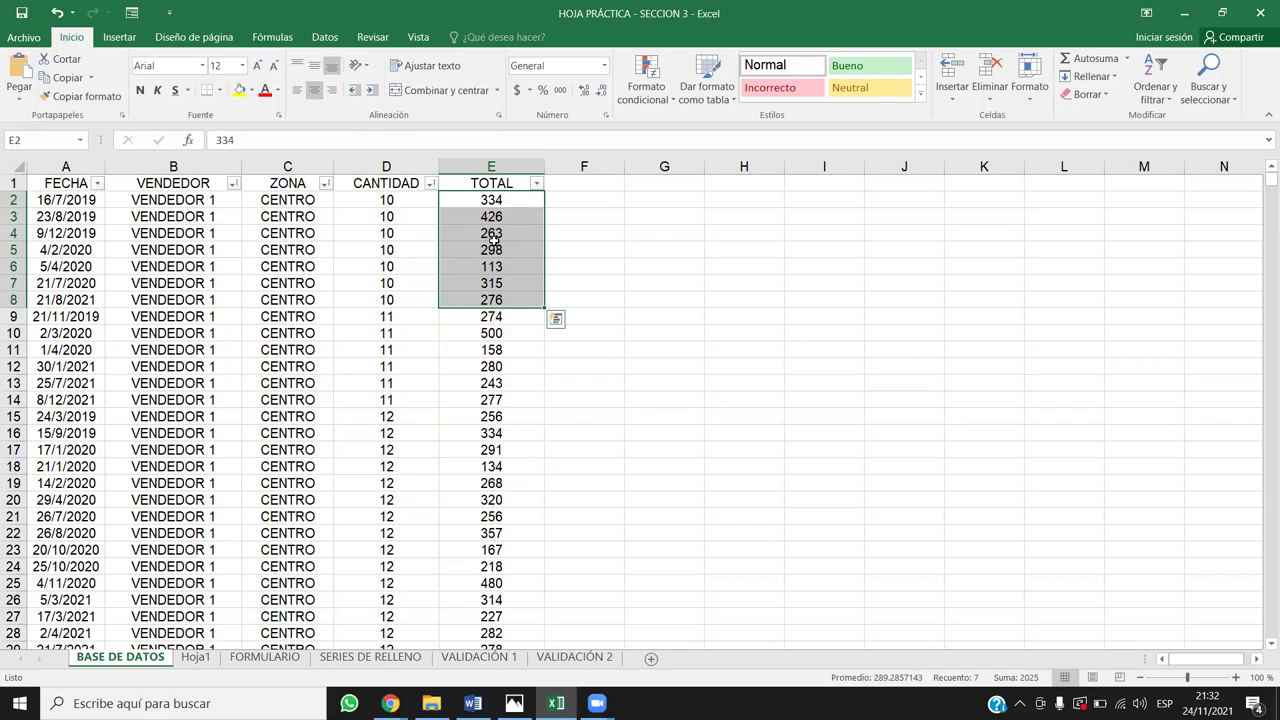
left_click_drag(512, 200, 527, 304)
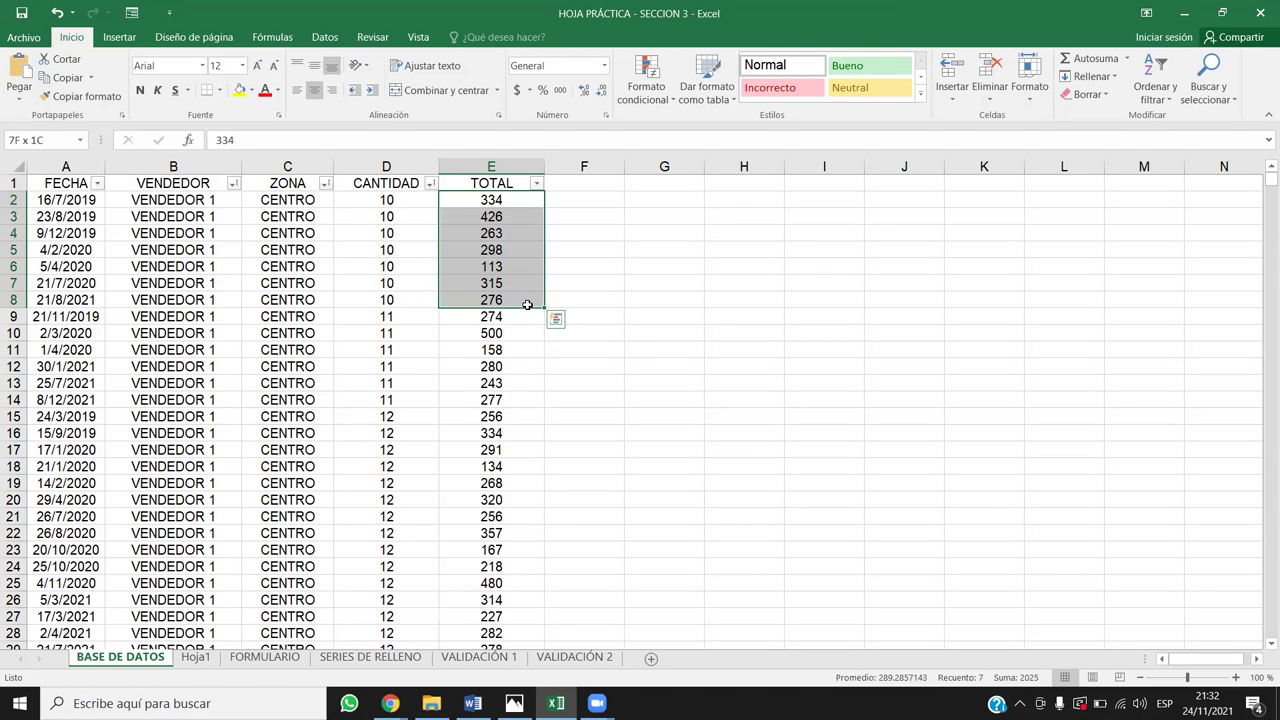
left_click(430, 283)
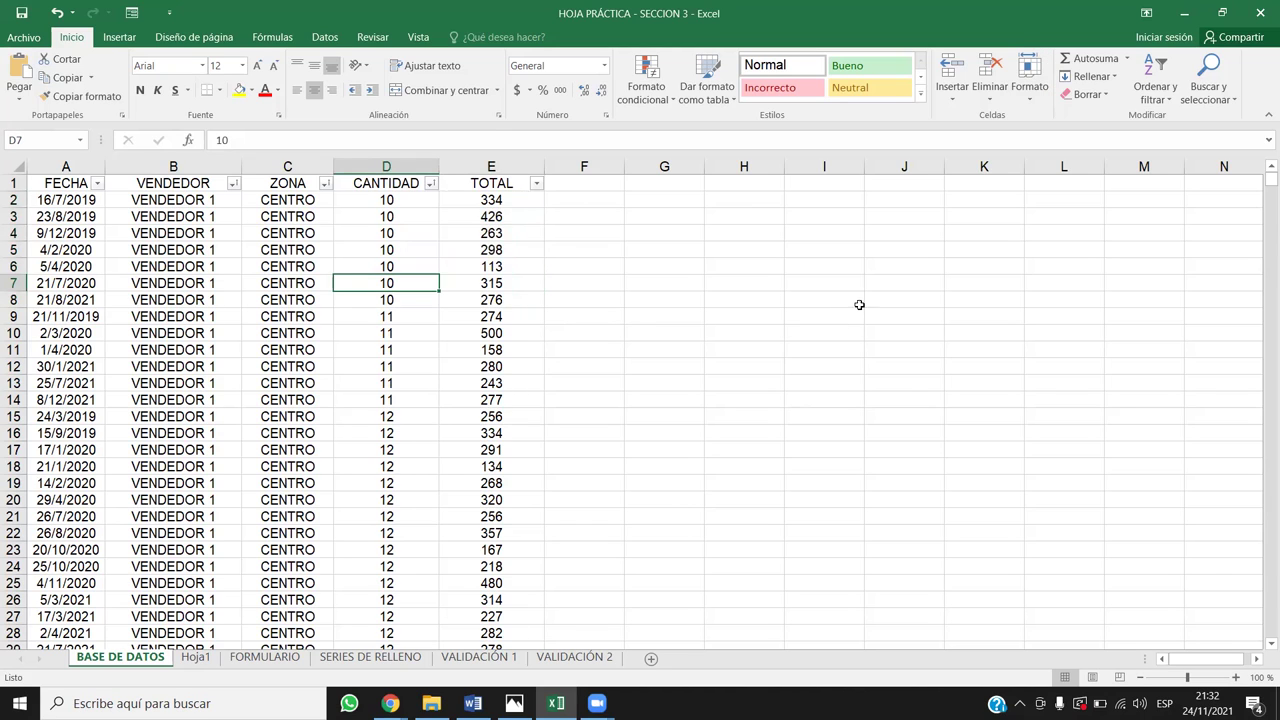
Add a fourth custom sort level by TOTAL, from smallest to largest (De menor a mayor), and apply it
left_click(1192, 97)
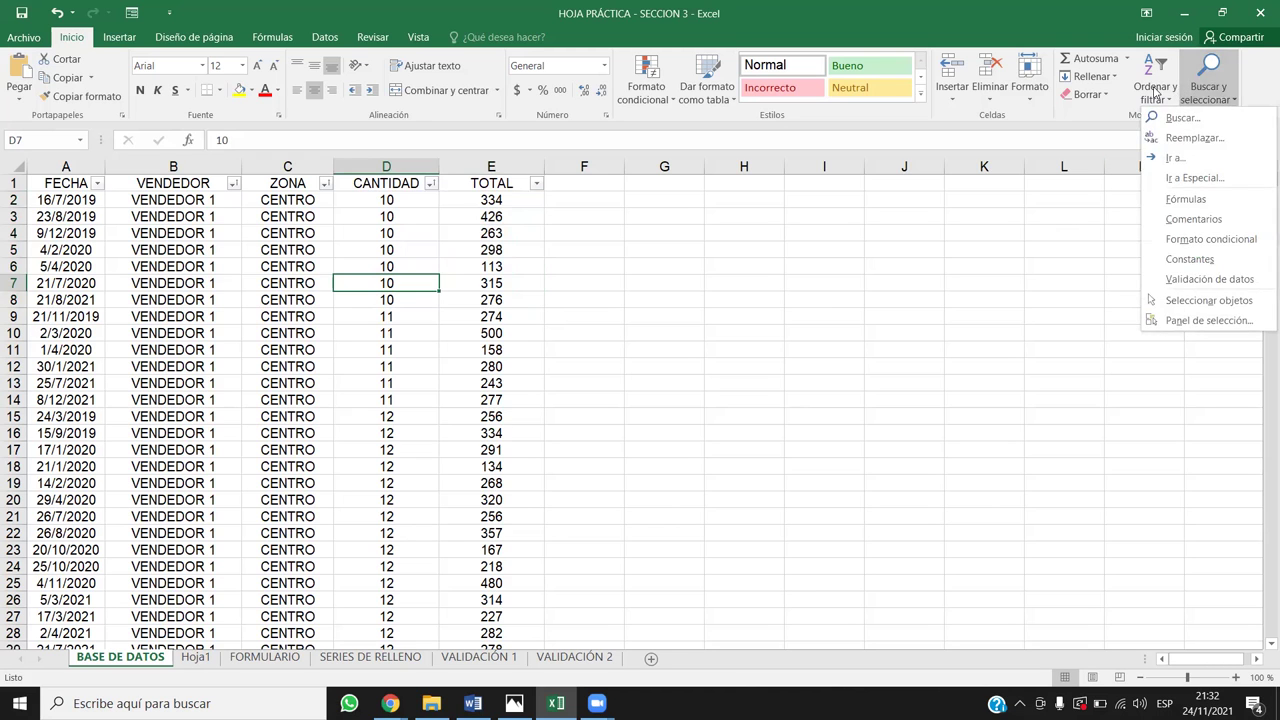
left_click(1155, 92)
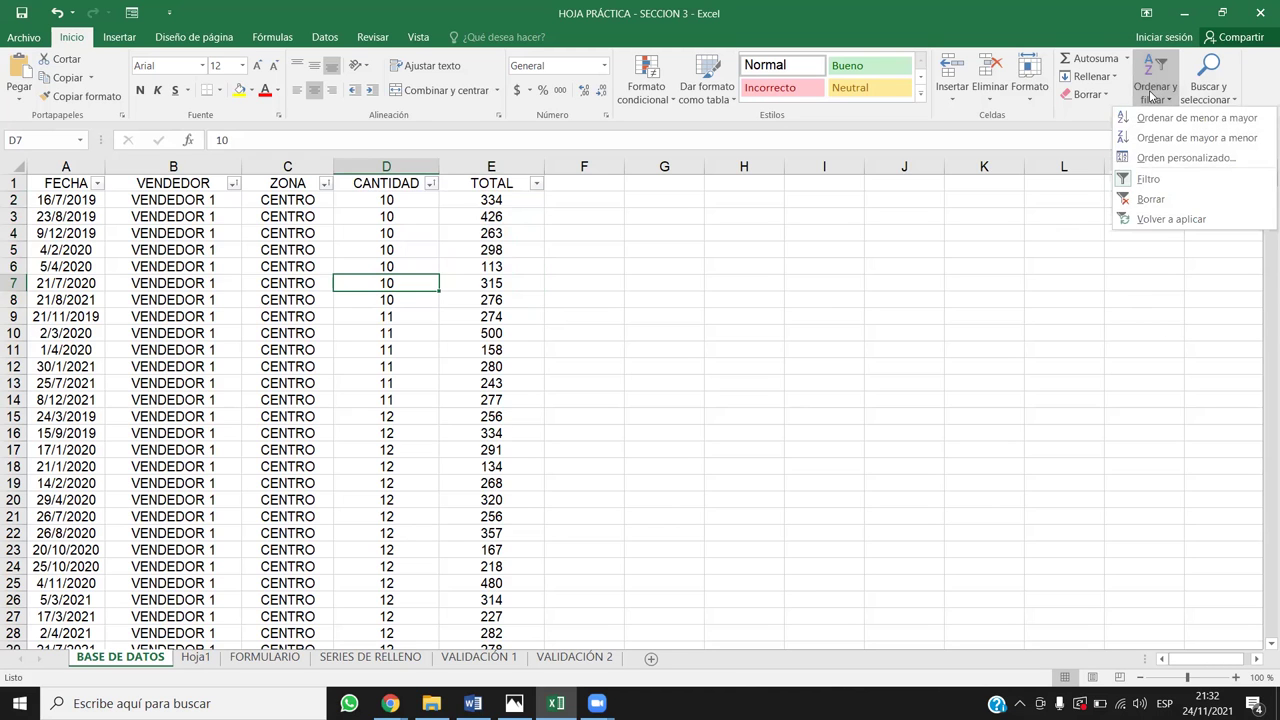
left_click(1150, 162)
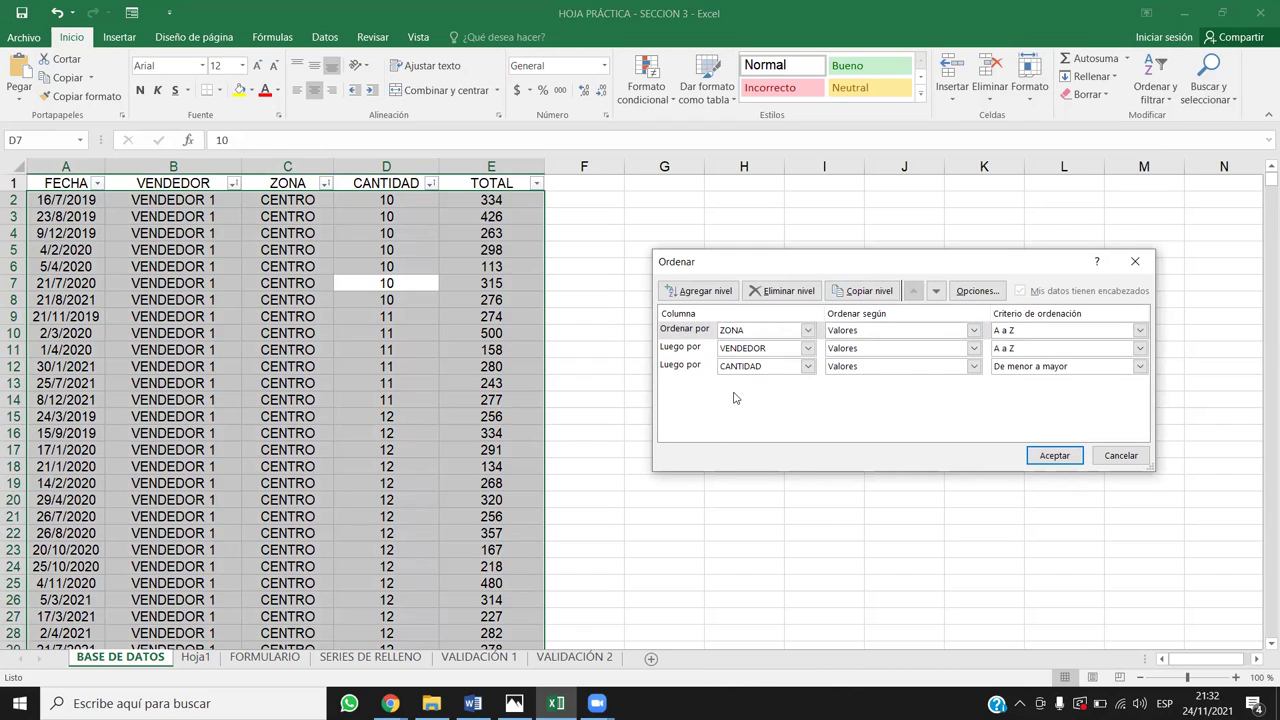
left_click(711, 373)
left_click(700, 291)
left_click(808, 386)
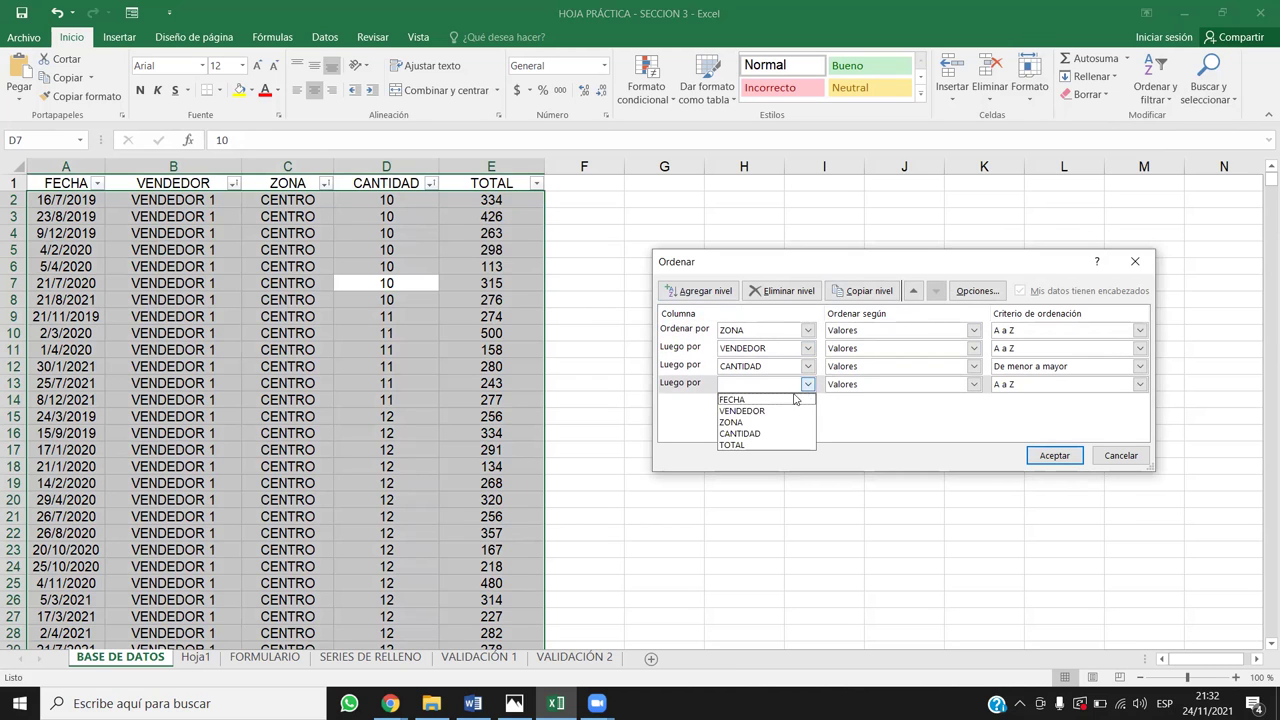
left_click(752, 449)
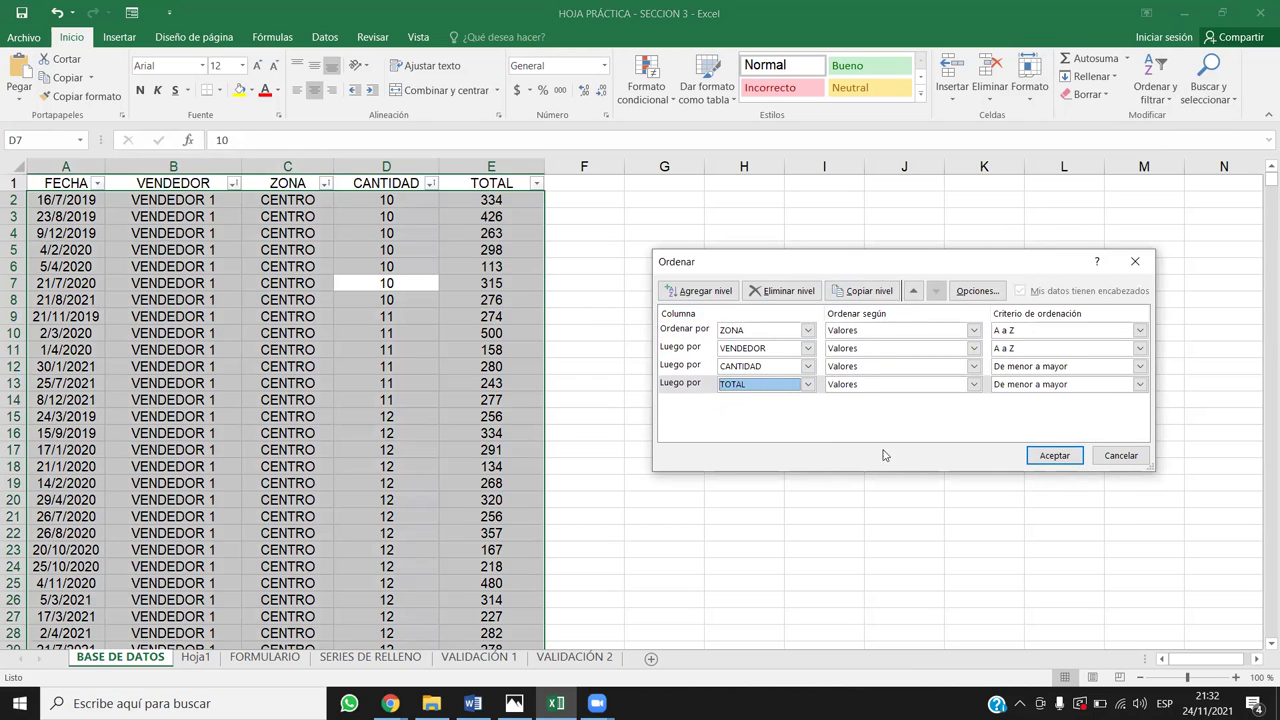
left_click(1043, 455)
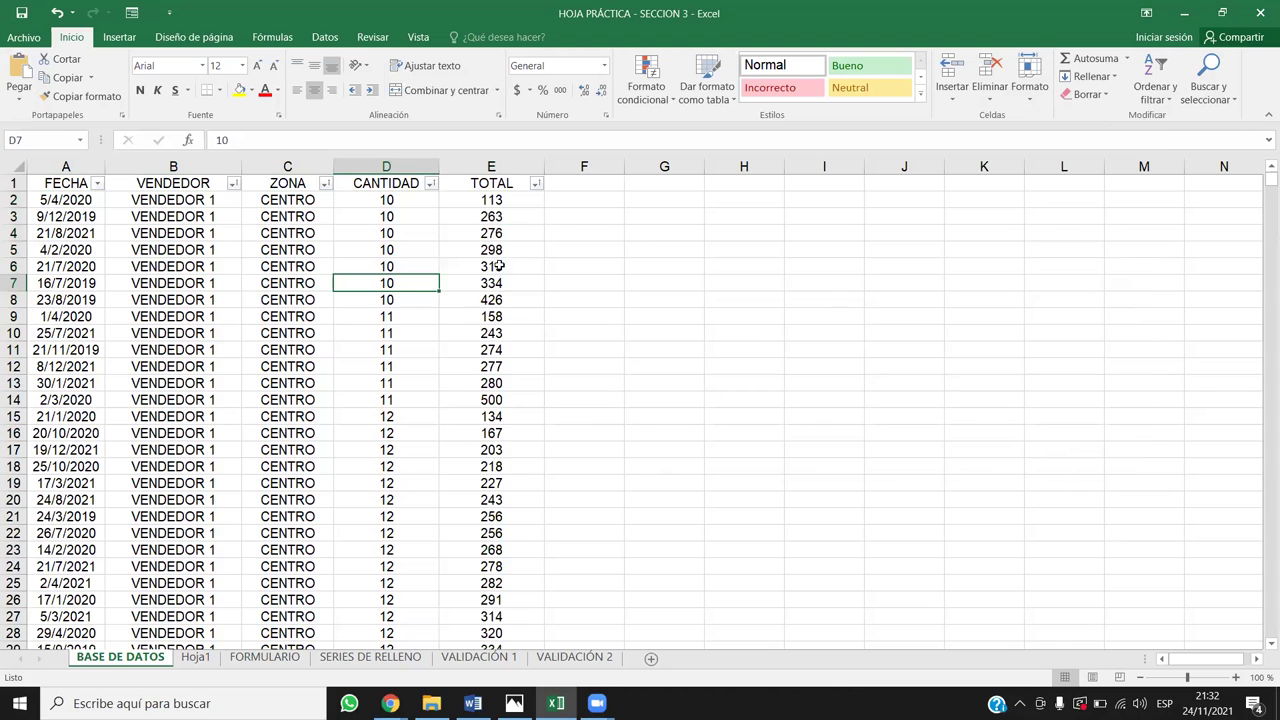
Change the CANTIDAD and TOTAL levels of the custom sort to De mayor a menor and apply the sort
left_click(1177, 75)
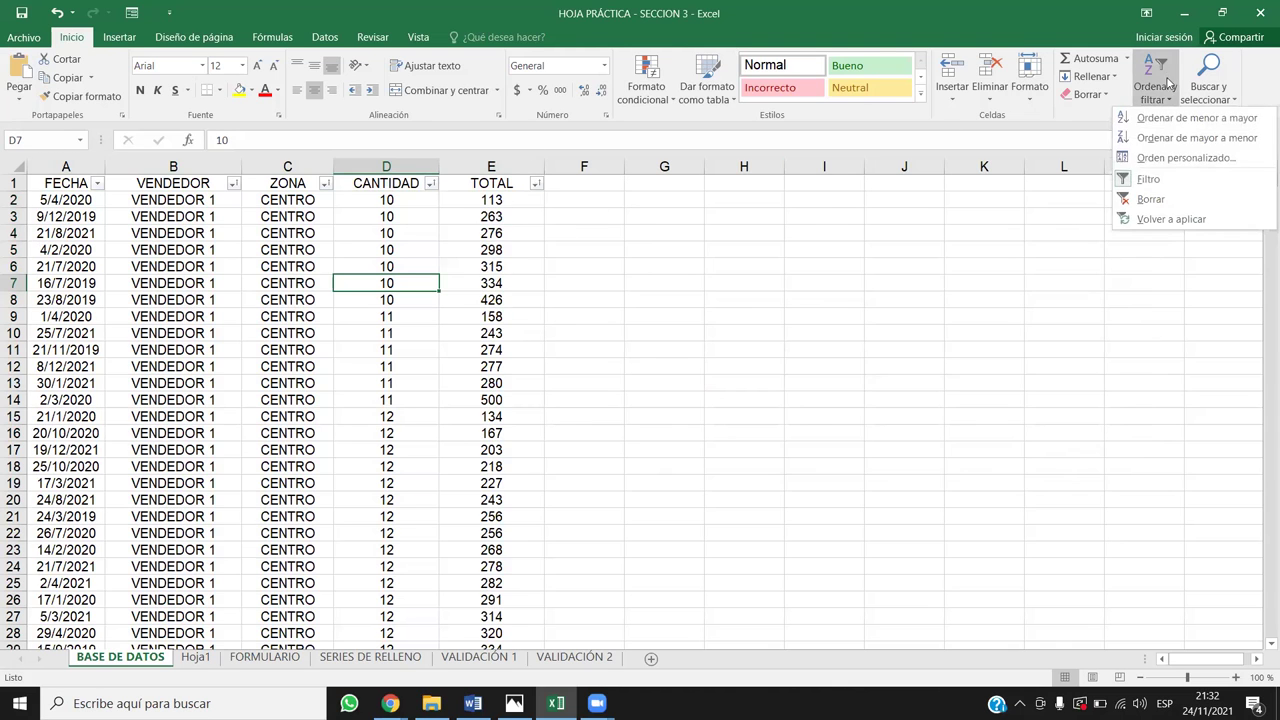
left_click(1150, 157)
left_click(1113, 368)
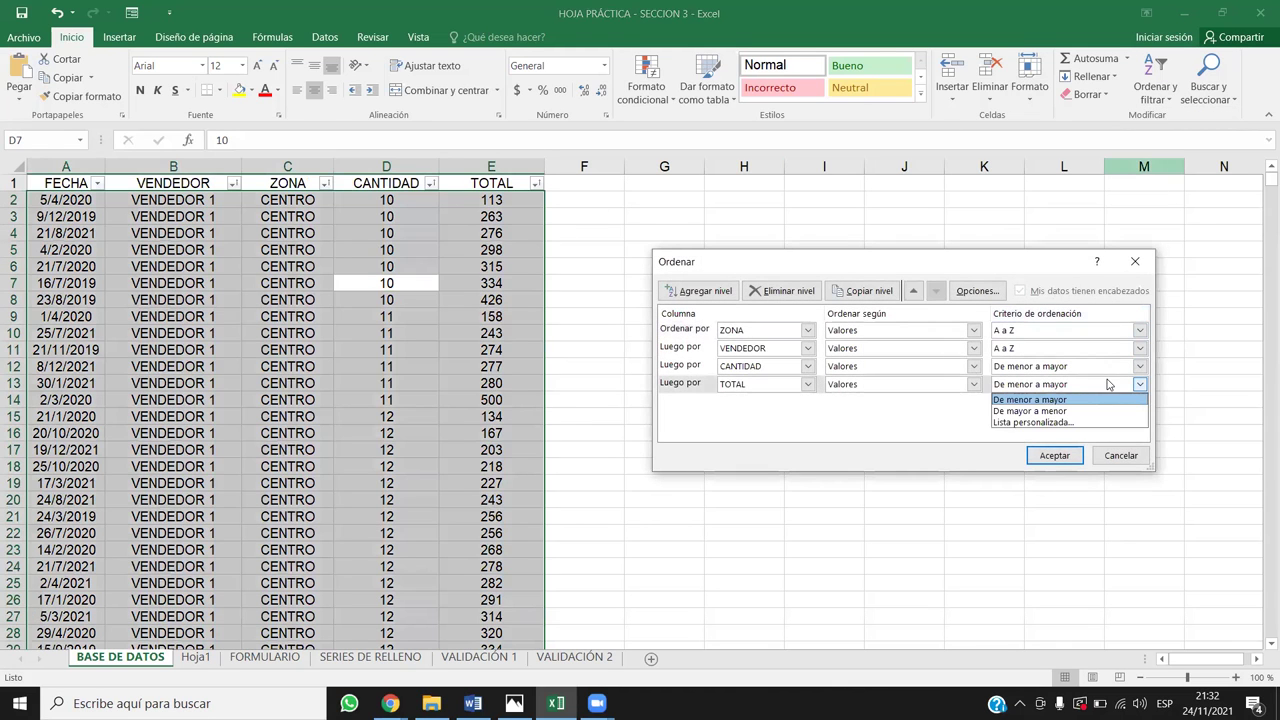
left_click(1050, 368)
left_click(1043, 368)
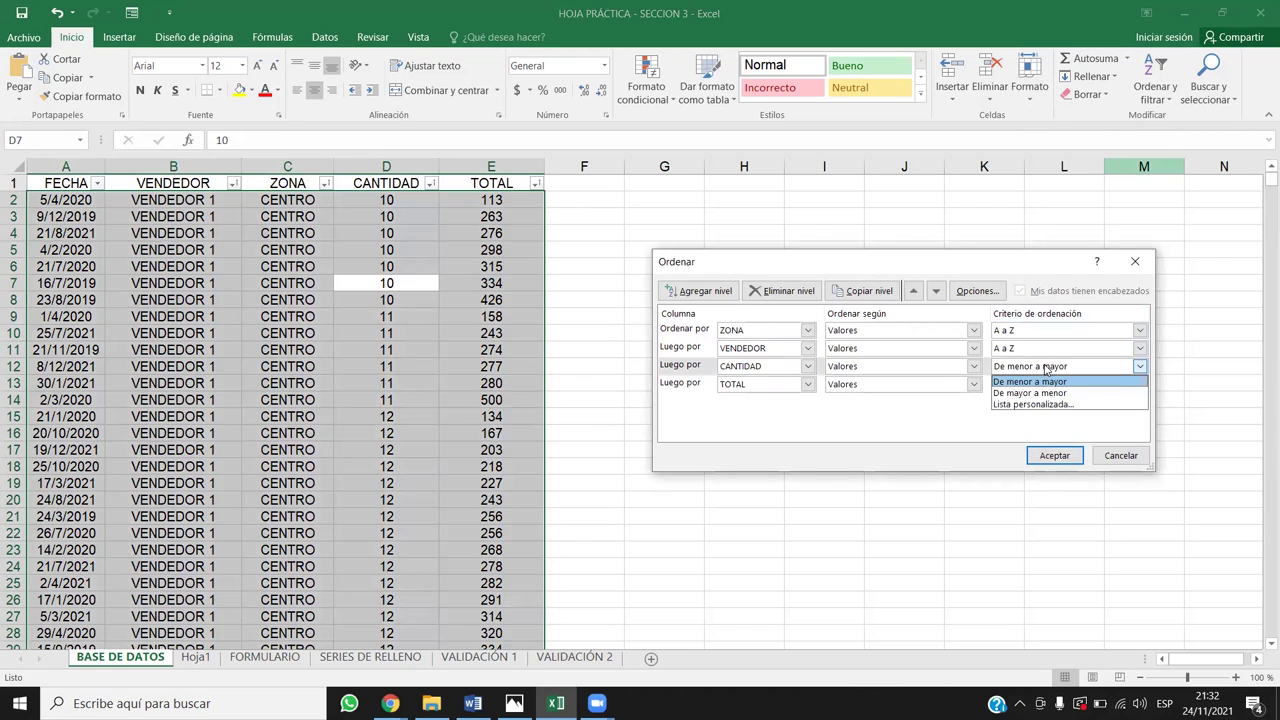
left_click(1037, 393)
left_click(1037, 390)
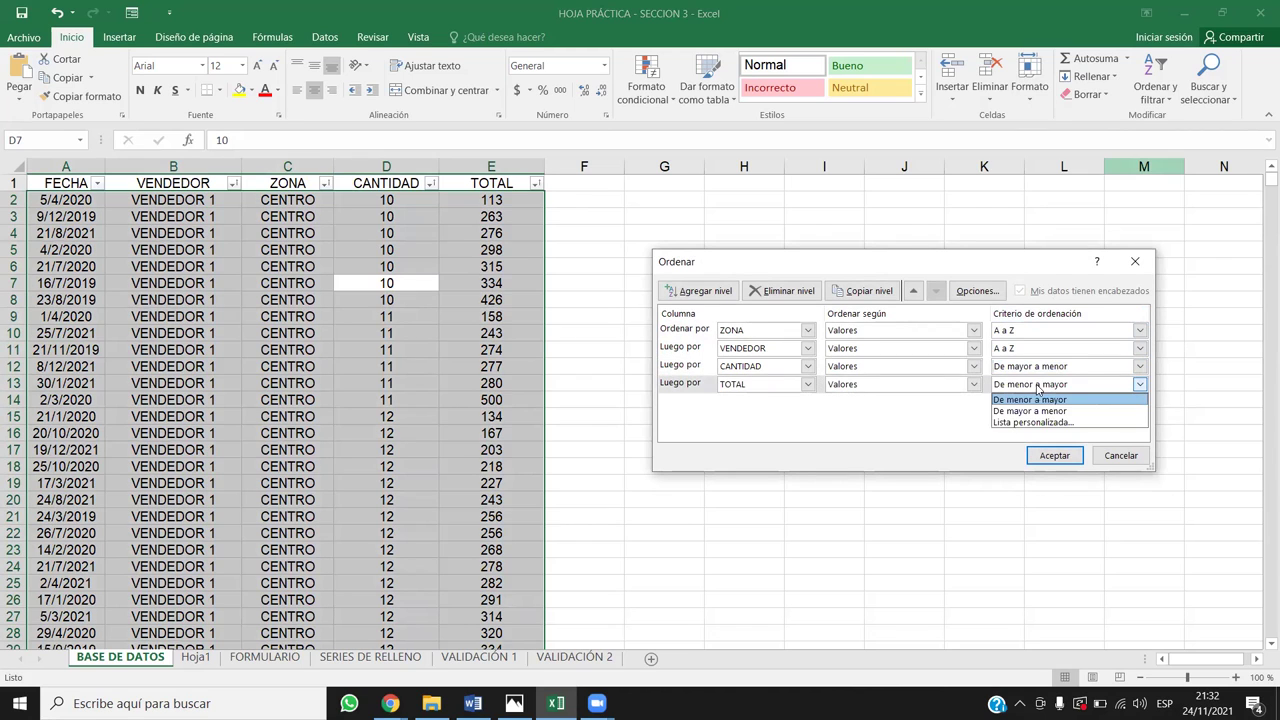
left_click(1046, 404)
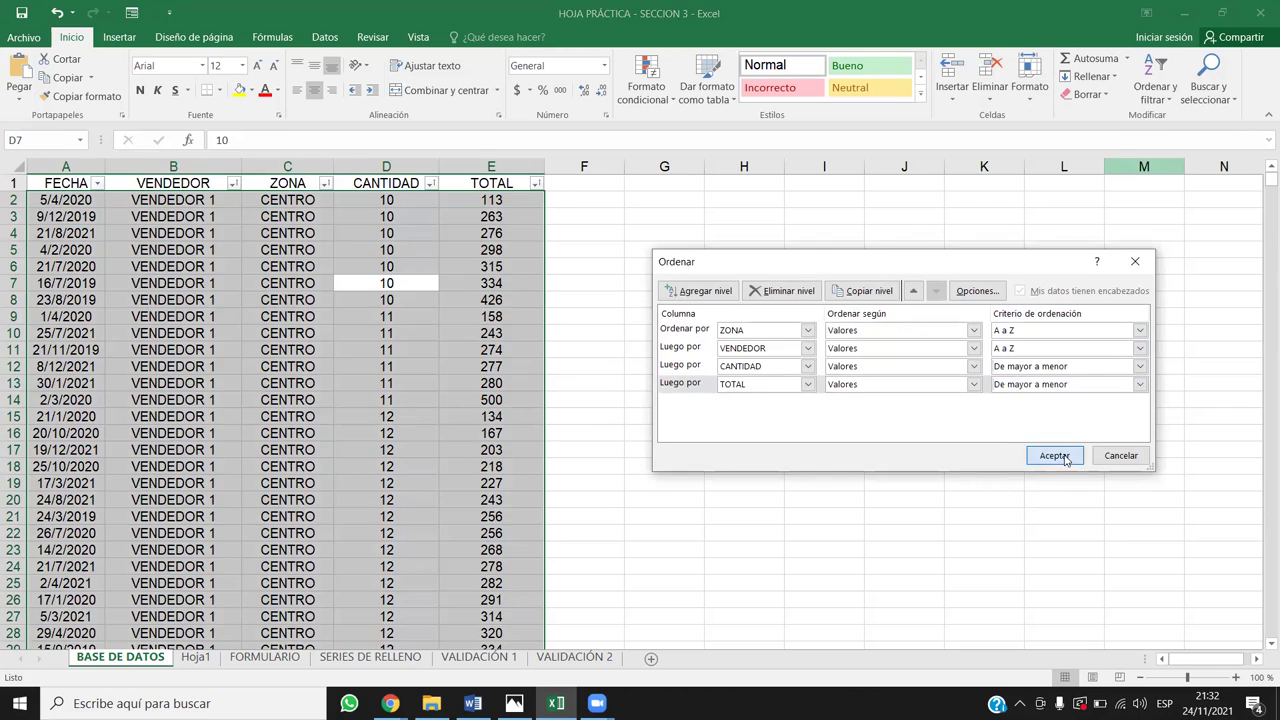
left_click(1055, 453)
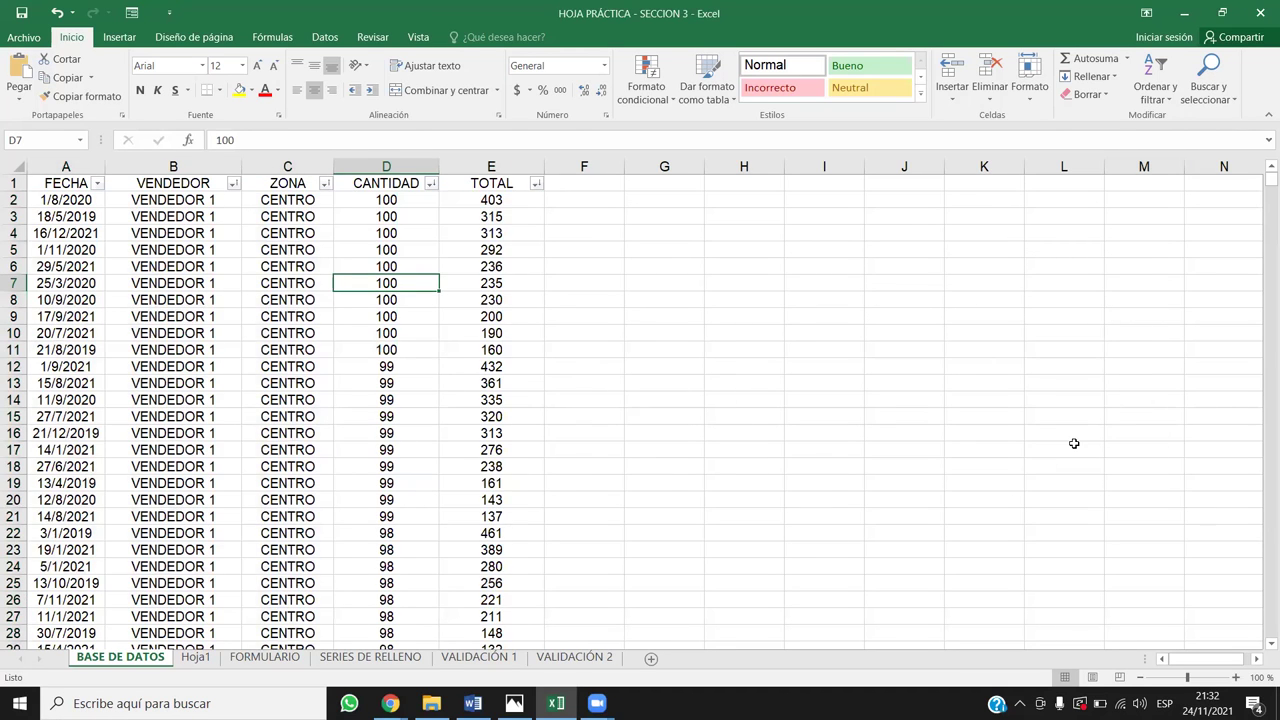
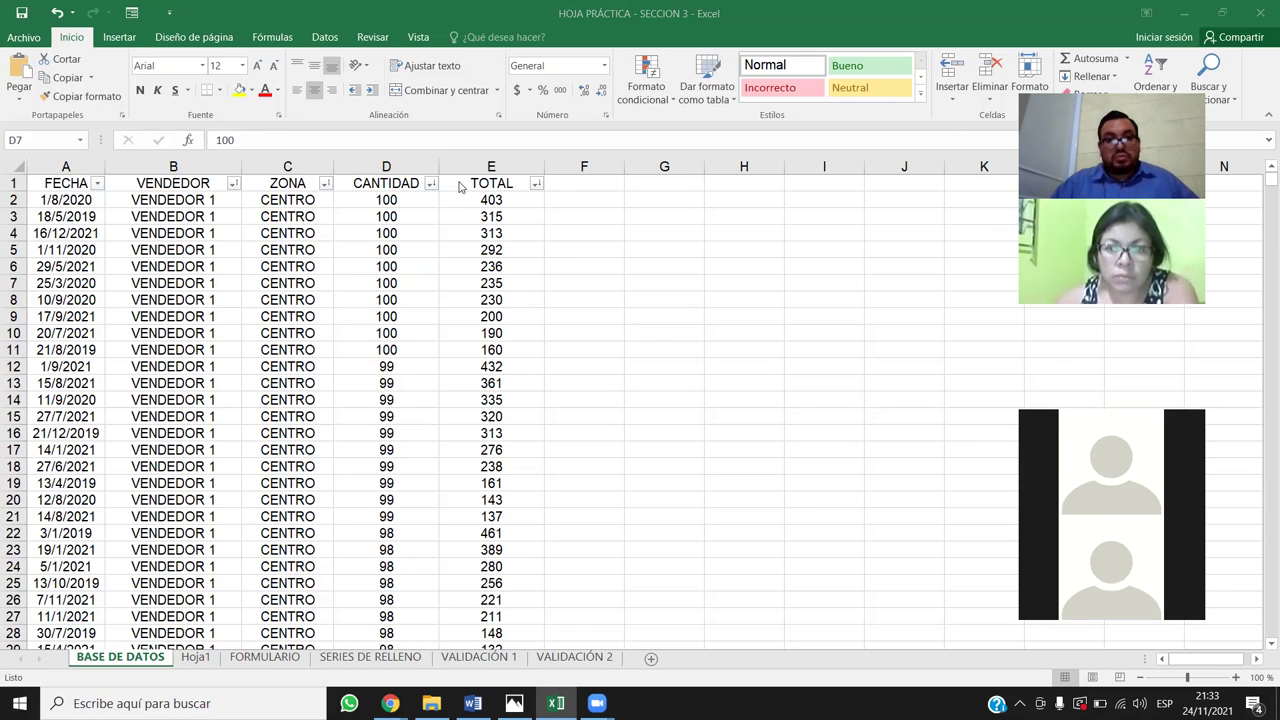
Try to delete all levels from the custom sort, and close the sort settings without applying
left_click(512, 183)
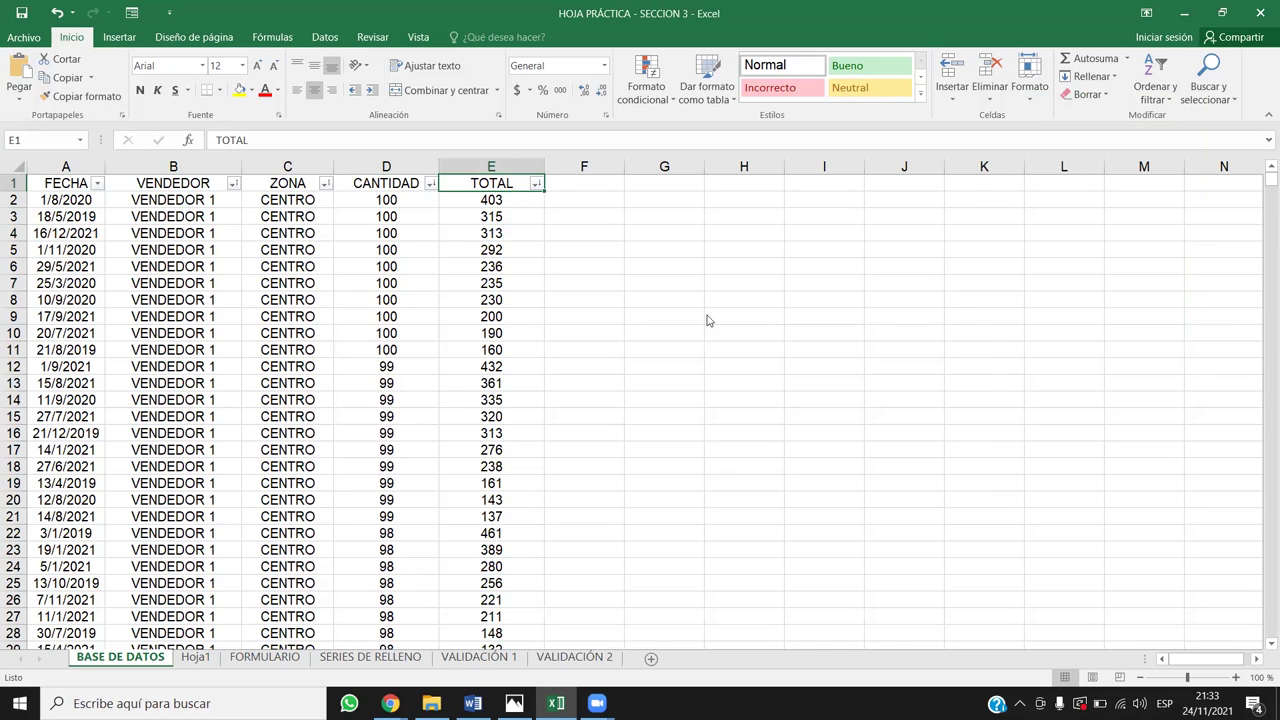
key("alt+d")
key("s")
left_click_drag(833, 270, 412, 321)
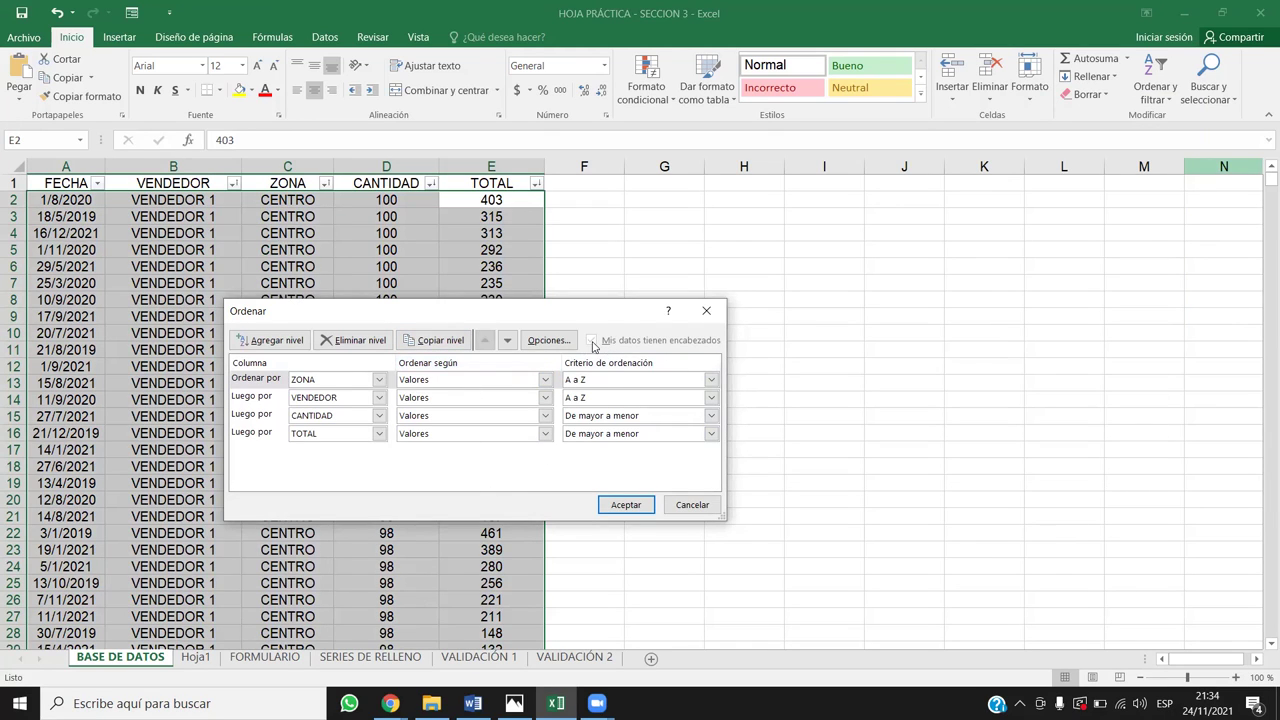
left_click(253, 400)
left_click(255, 432)
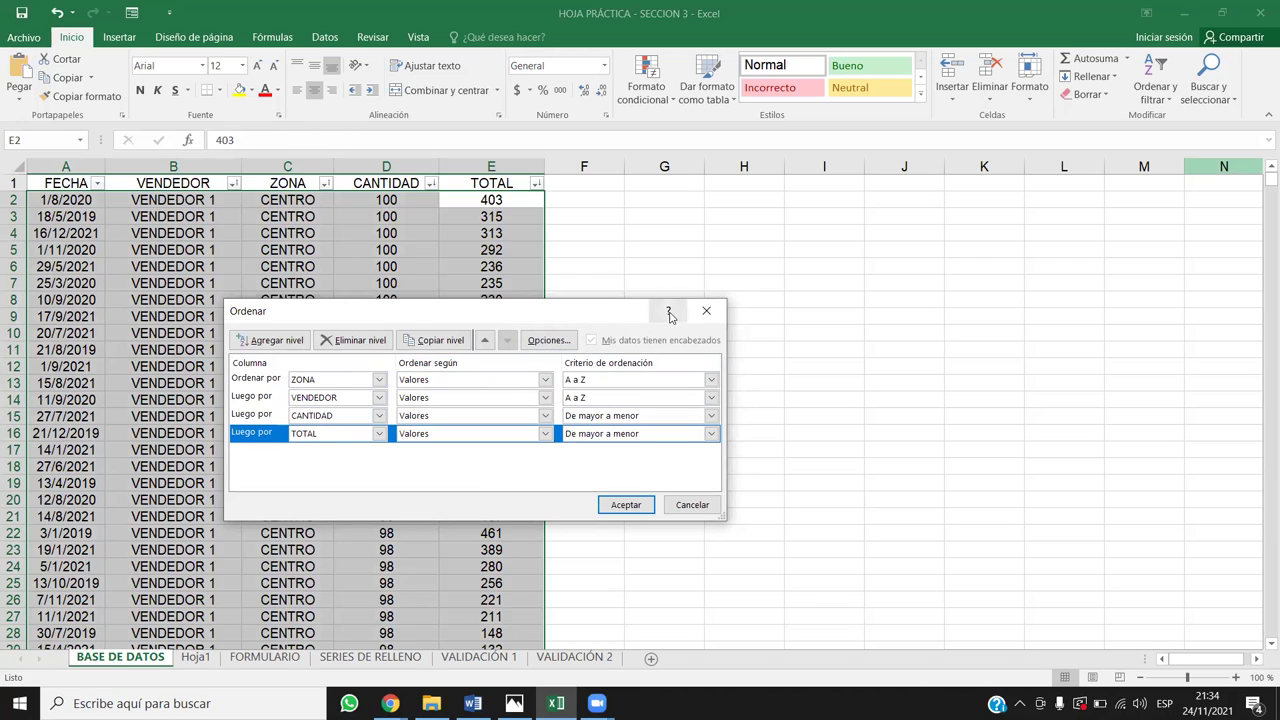
left_click(245, 396)
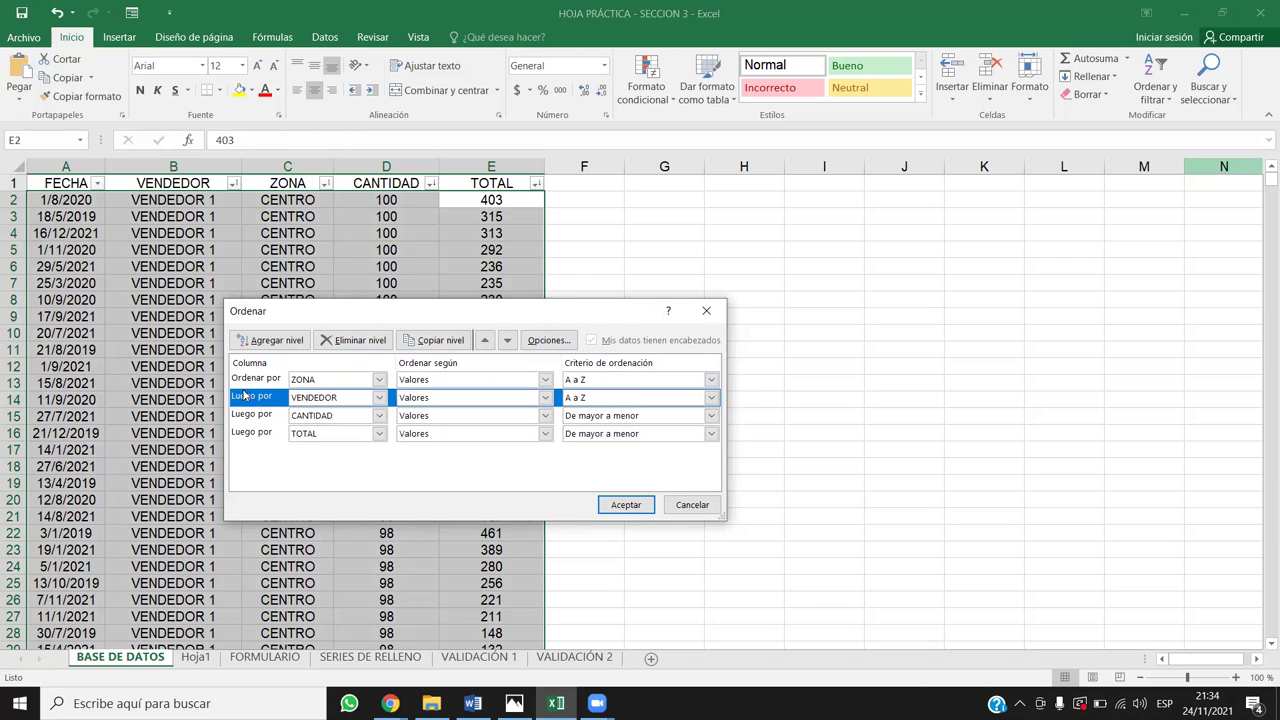
left_click(355, 340)
left_click(355, 340)
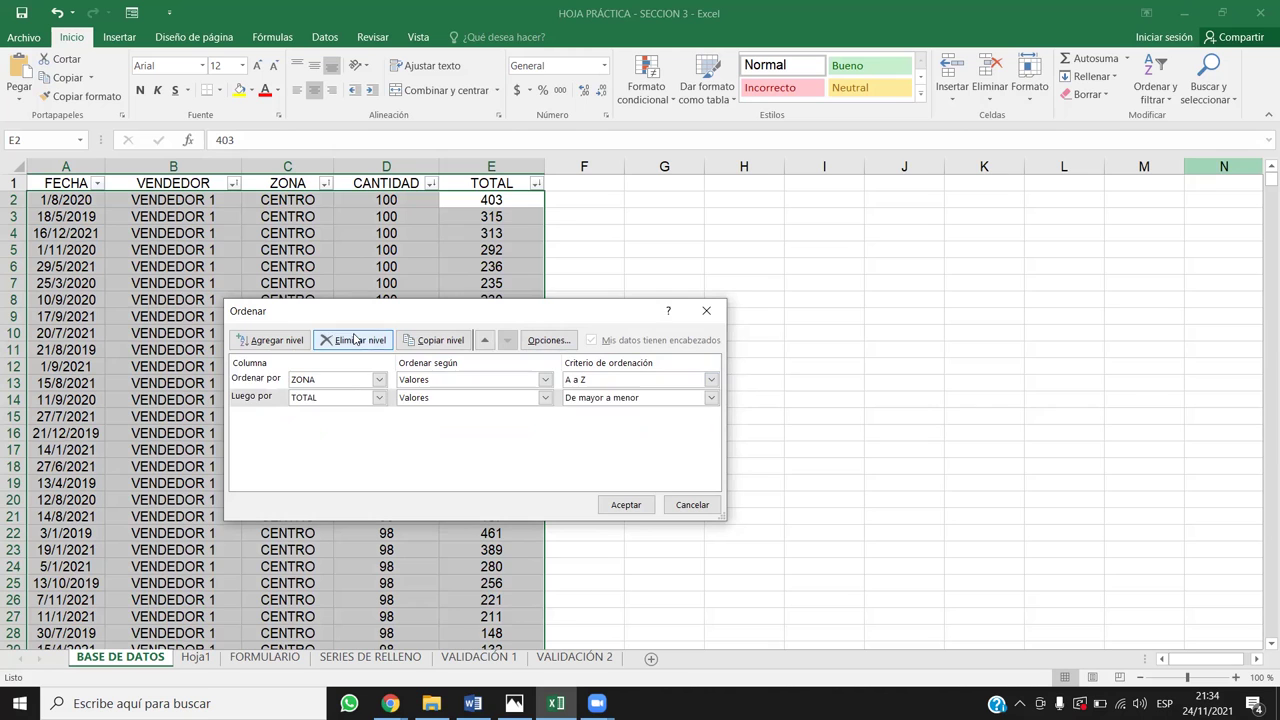
left_click(355, 340)
left_click(355, 340)
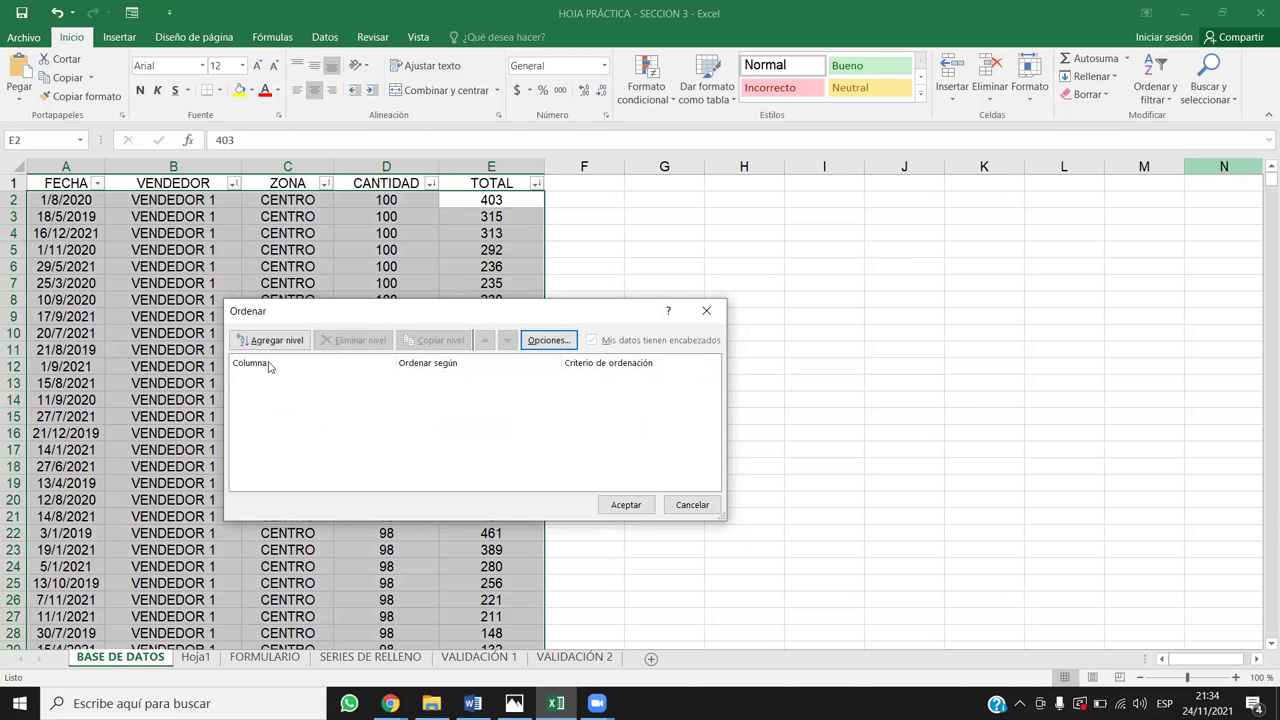
left_click(706, 311)
left_click(174, 296)
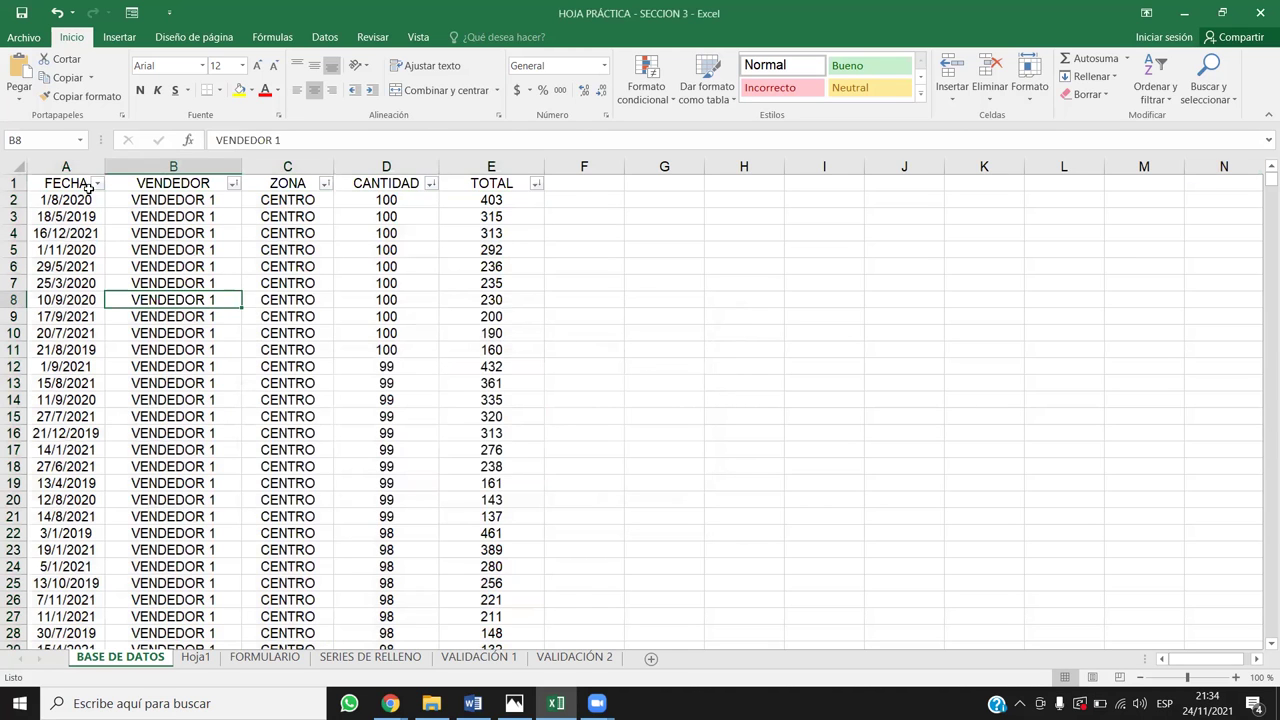
left_click(88, 189)
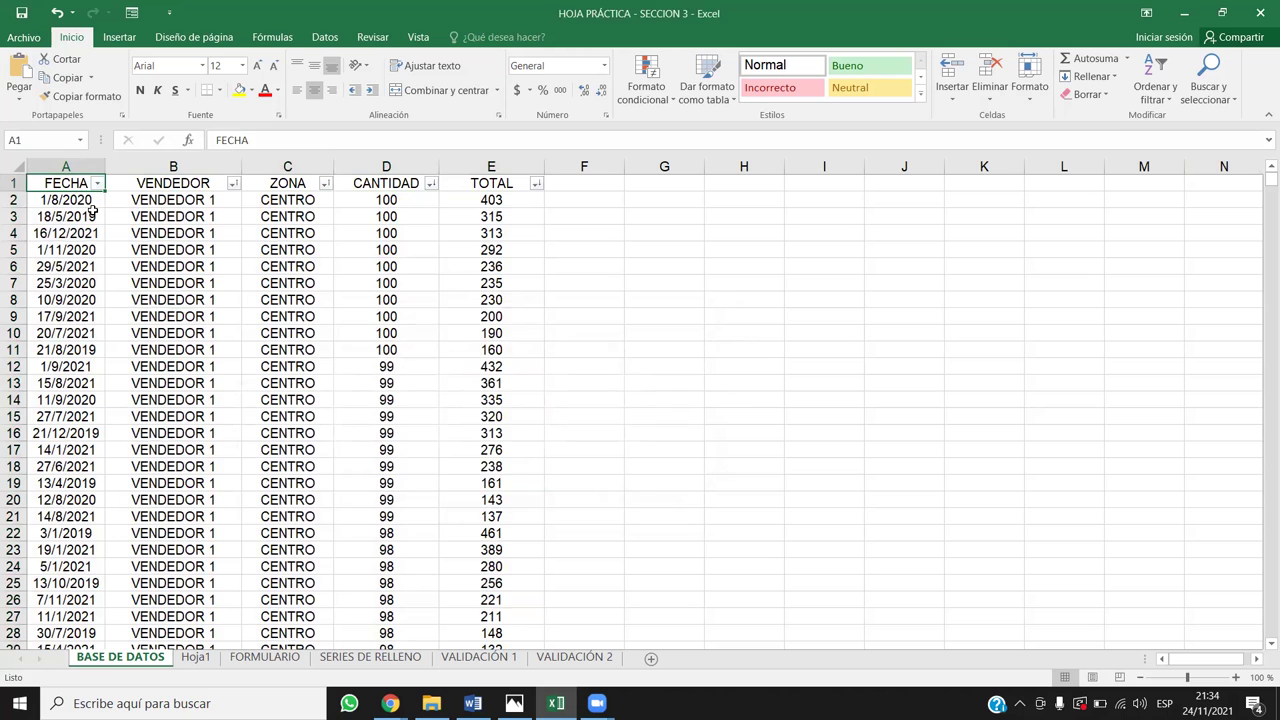
key("ctrl+shift+Right")
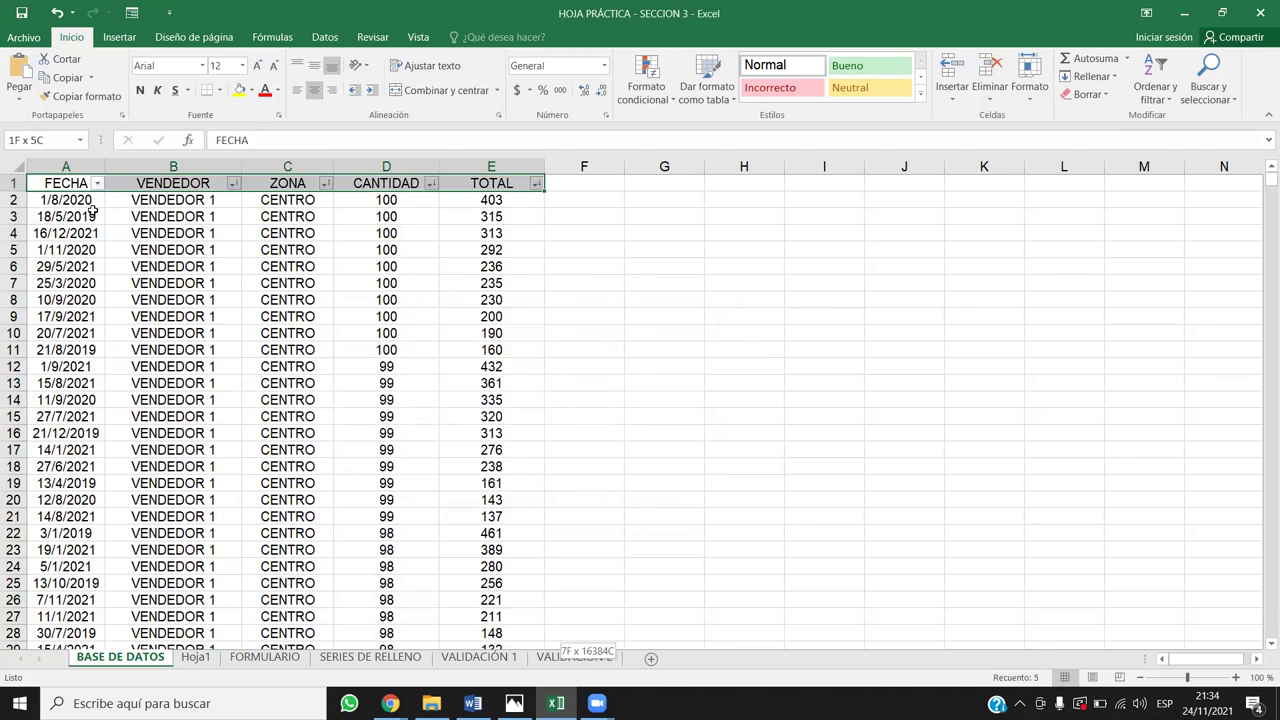
key("ctrl+shift+Down")
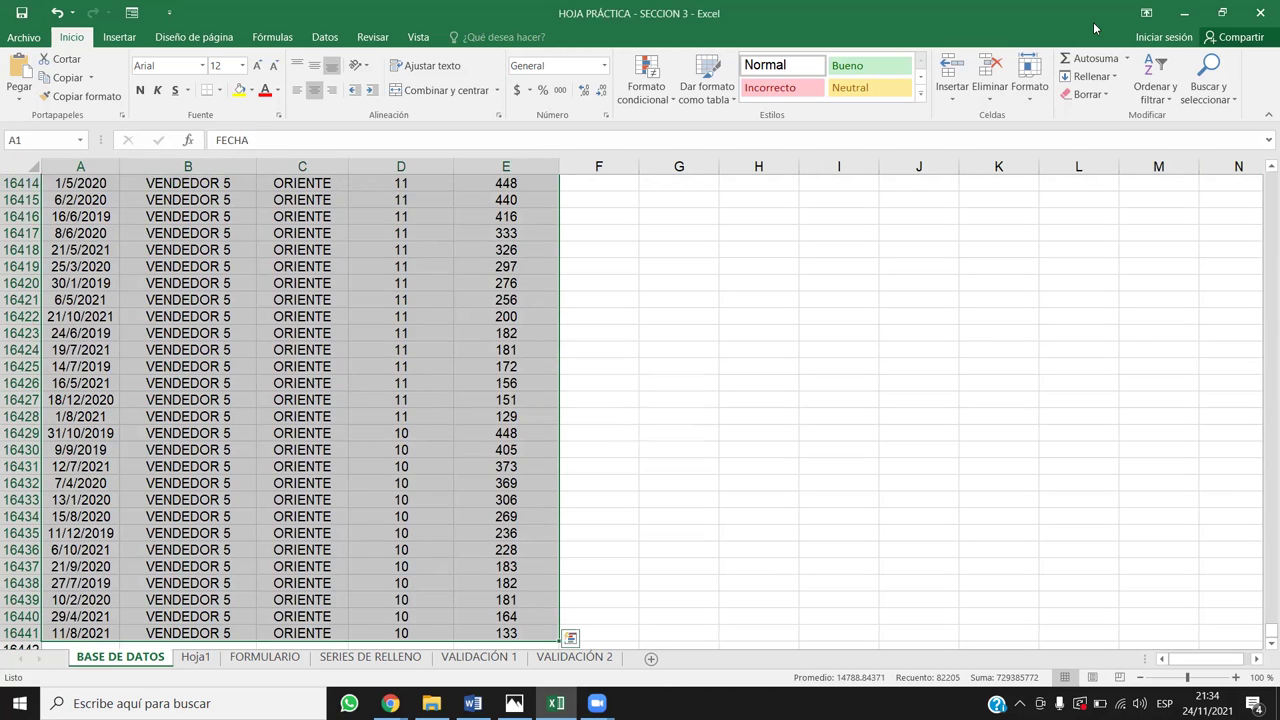
left_click(1152, 88)
left_click(1115, 157)
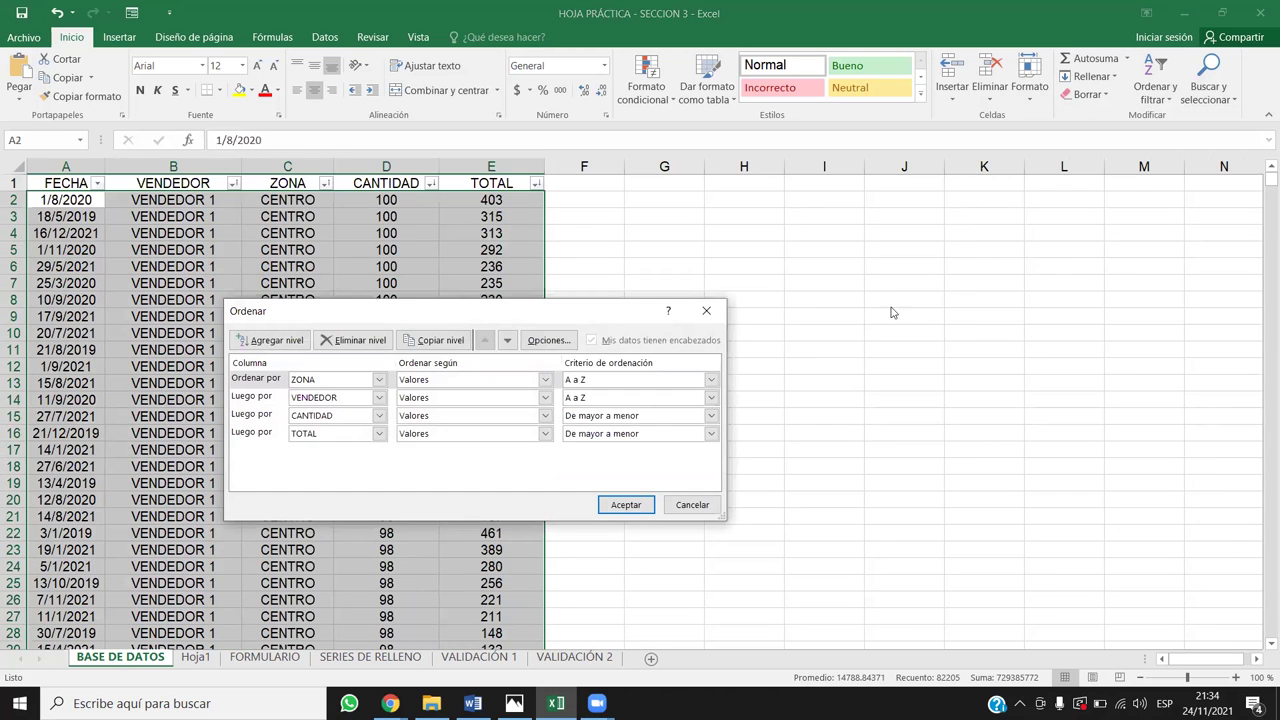
left_click(706, 310)
Clear the stored sort criteria from the header row FECHA to TOTAL and remove its filter
left_click_drag(65, 183, 478, 146)
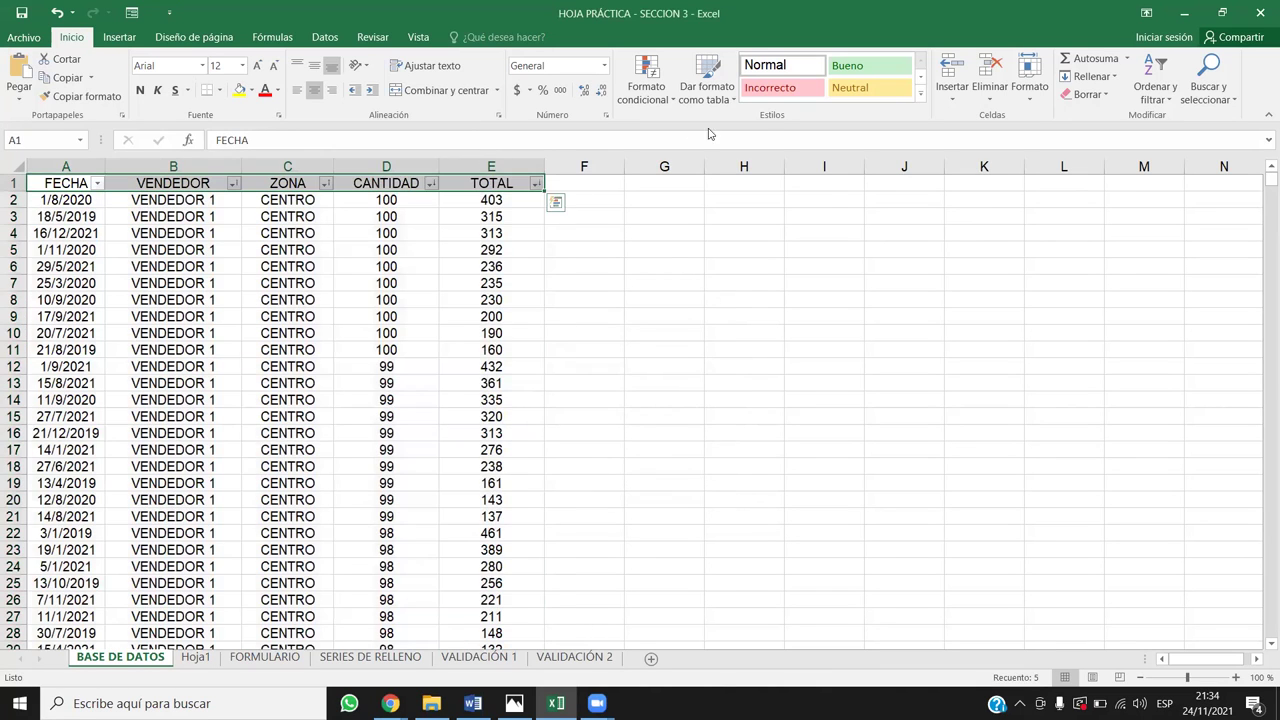
left_click(1155, 90)
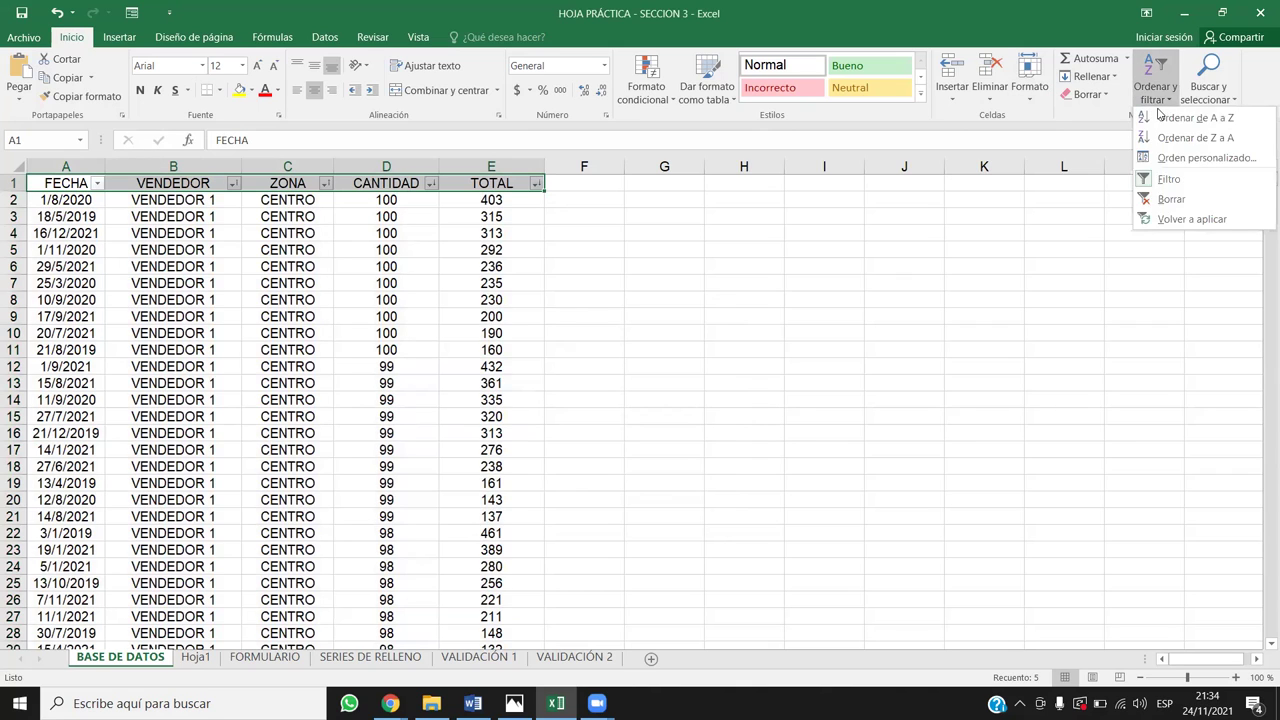
left_click(1173, 199)
left_click(1155, 88)
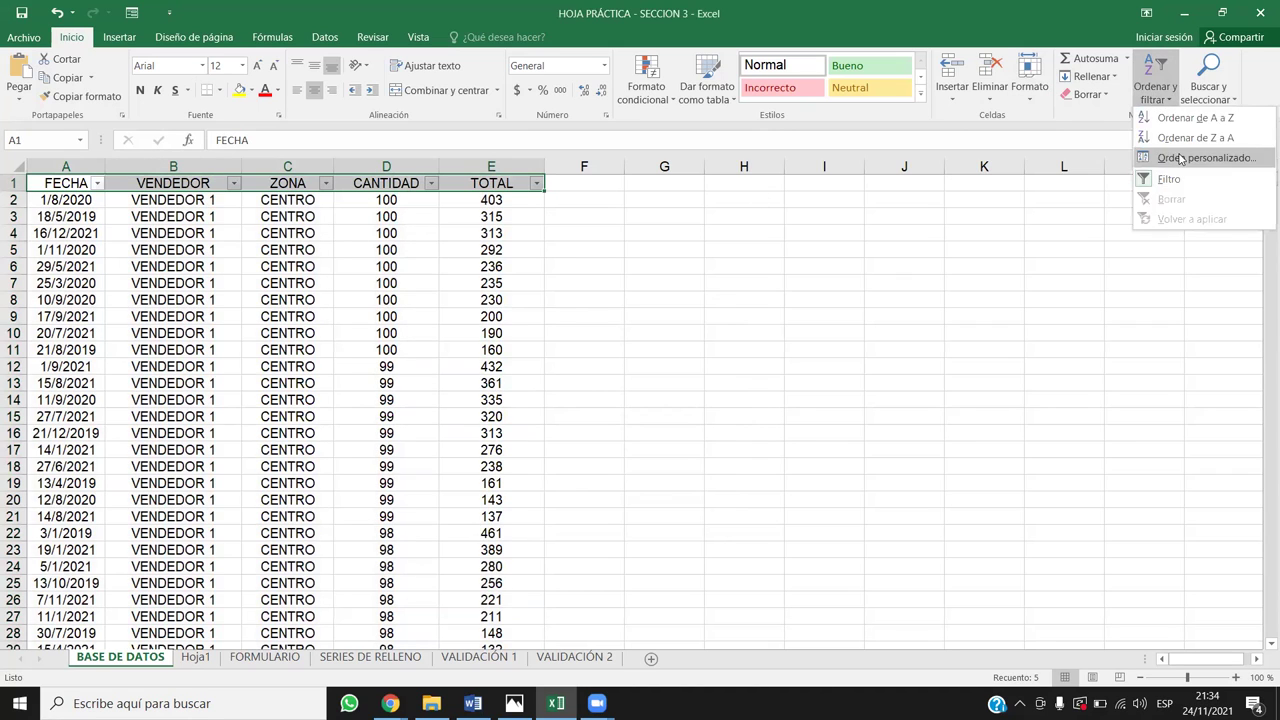
left_click(1170, 180)
Open a custom sort for the data table and toggle "Mis datos tienen encabezados" off and on, leaving it enabled
left_click(84, 216)
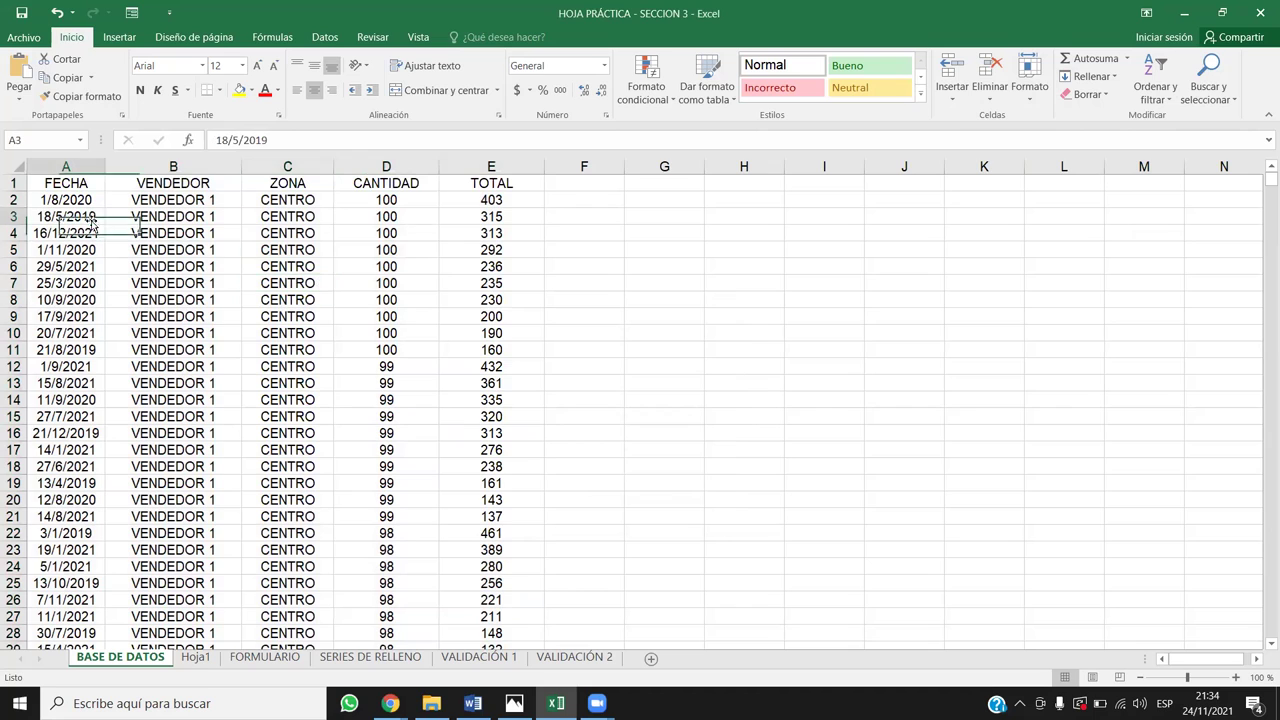
left_click(1155, 88)
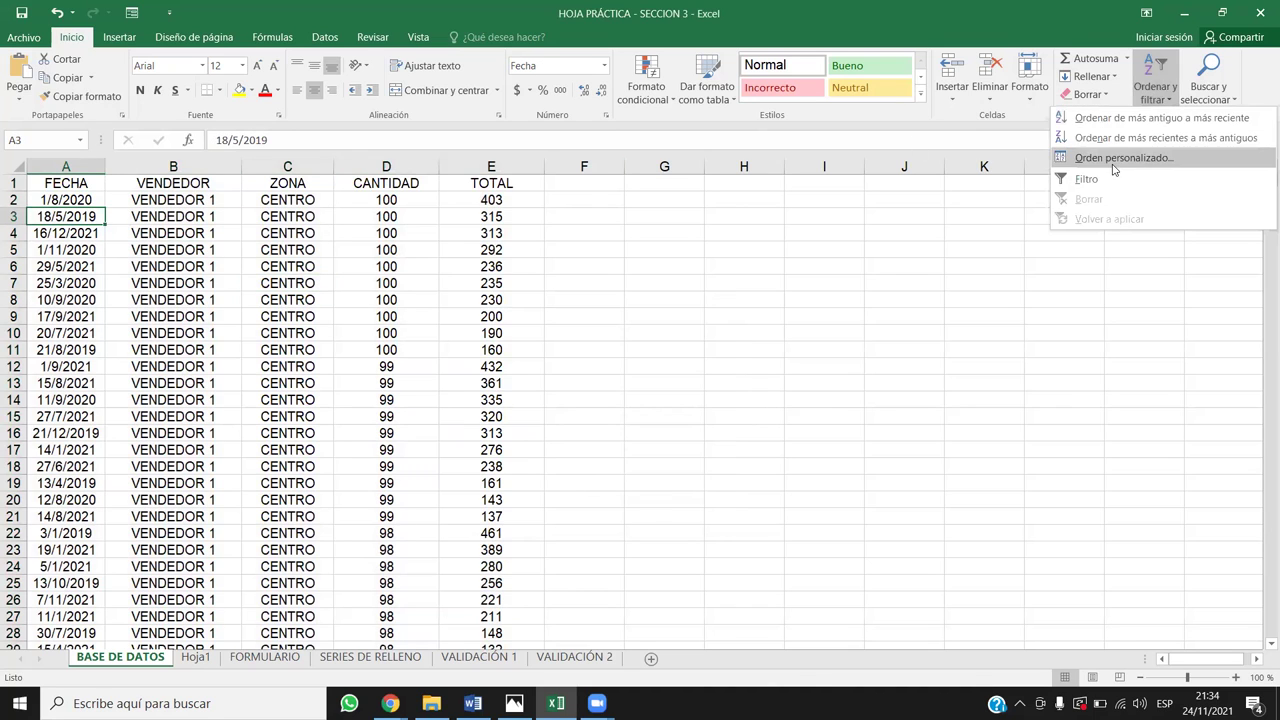
left_click(1075, 156)
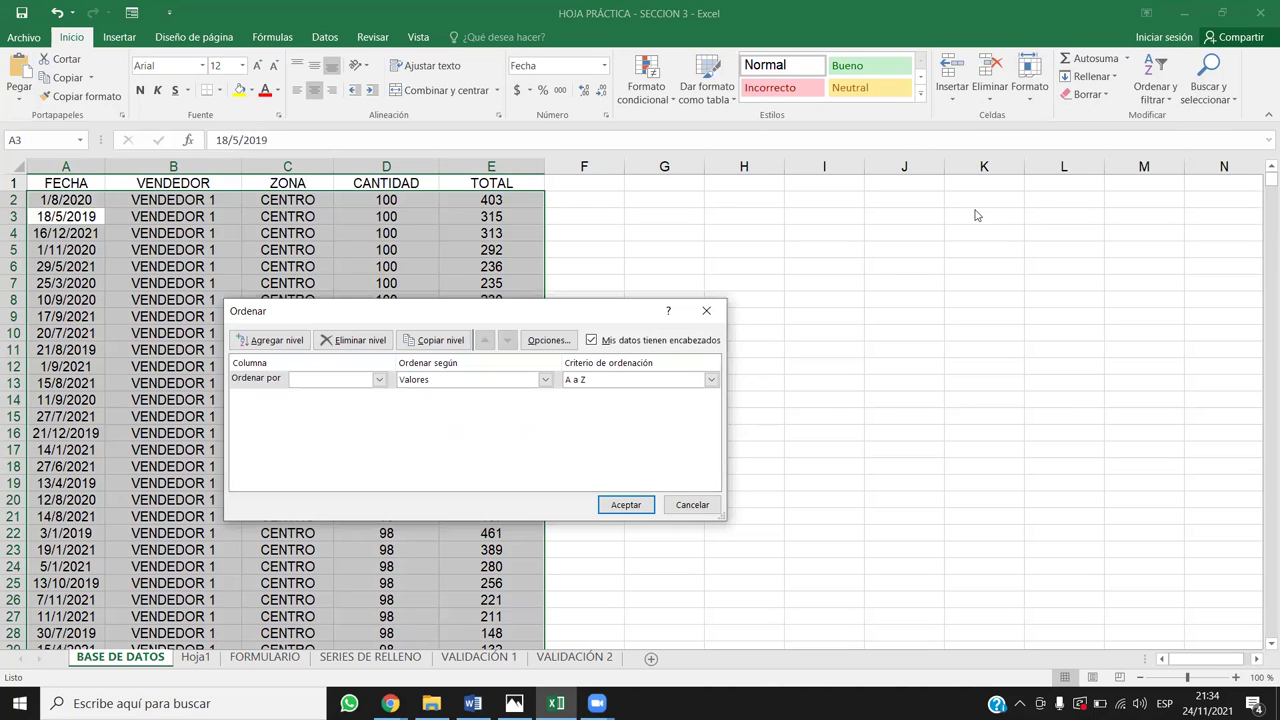
left_click(592, 341)
left_click(592, 341)
left_click(592, 341)
left_click(592, 341)
left_click(592, 341)
left_click(592, 341)
left_click(592, 341)
left_click(592, 341)
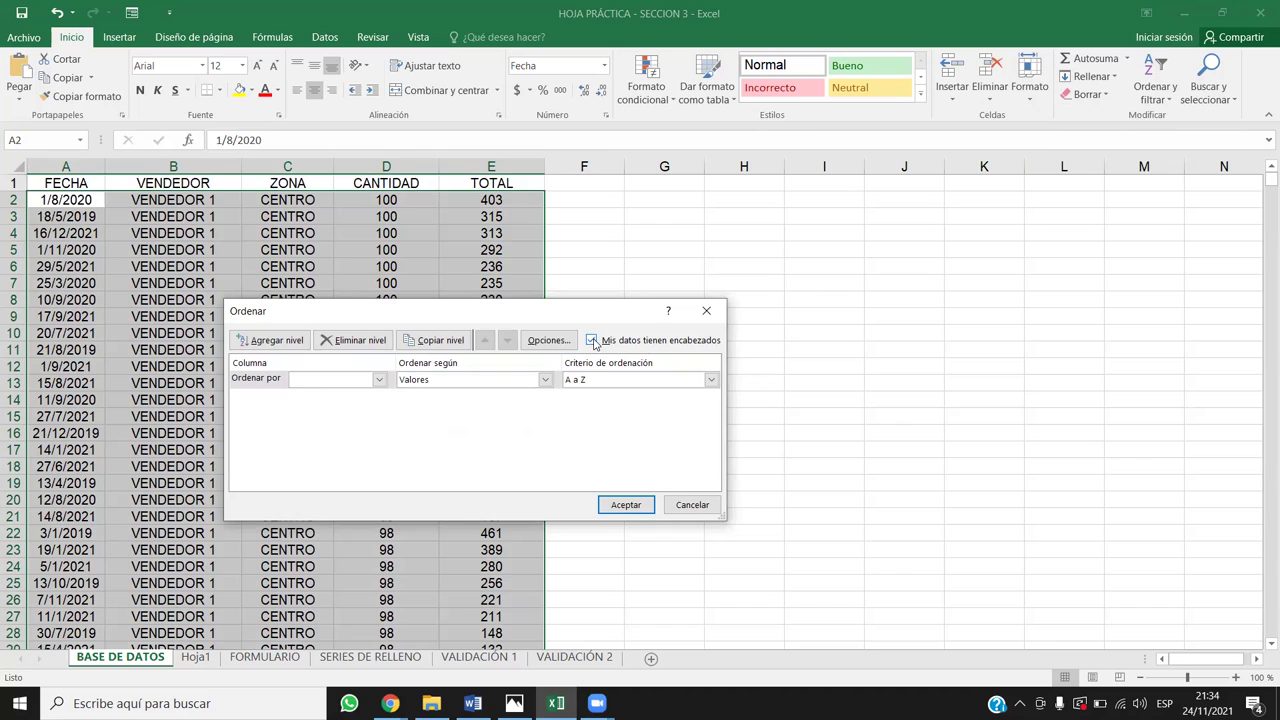
Toggle "Mis datos tienen encabezados" to compare the selected range, leave it disabled, and close the sort settings without applying
left_click(592, 341)
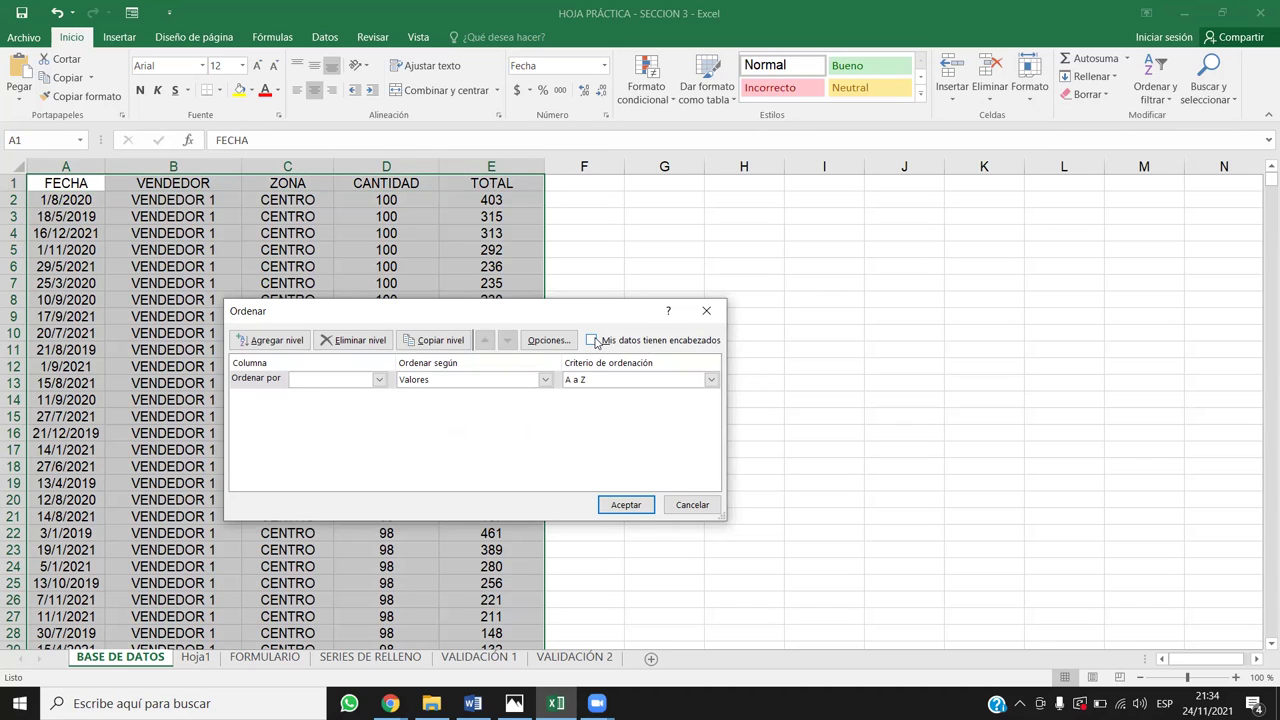
left_click(594, 341)
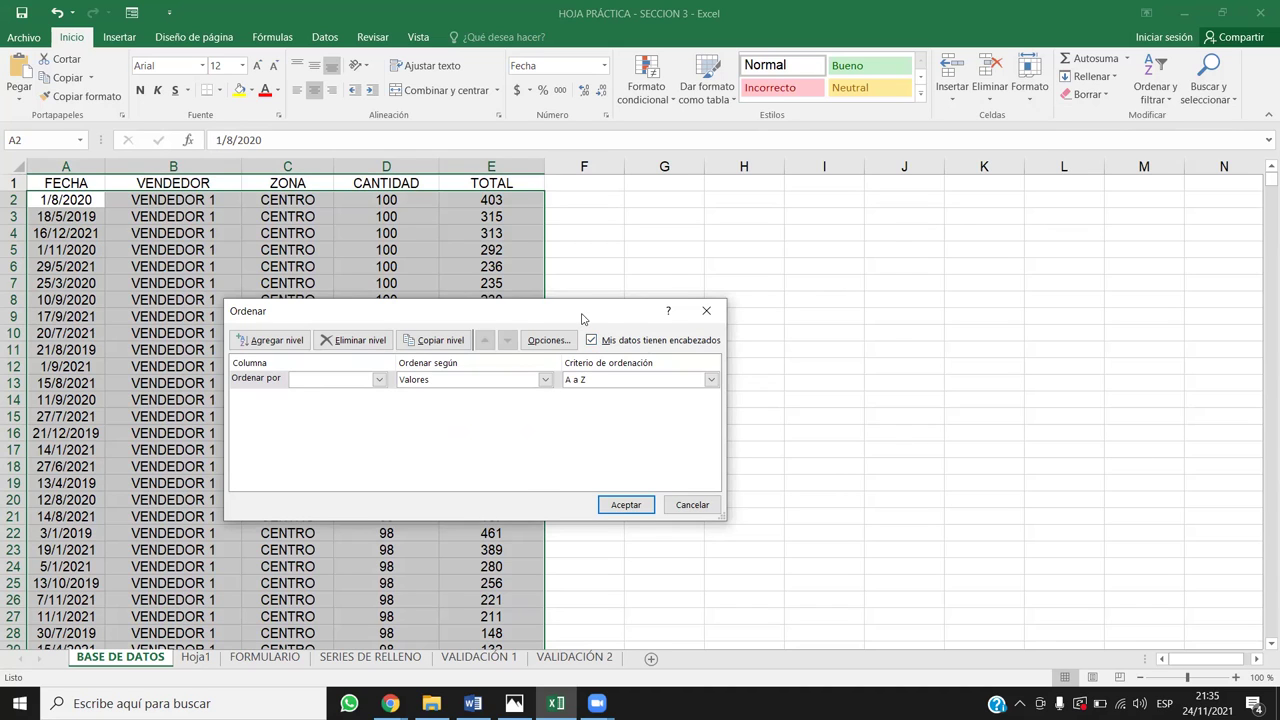
left_click_drag(582, 318, 735, 242)
left_click(744, 266)
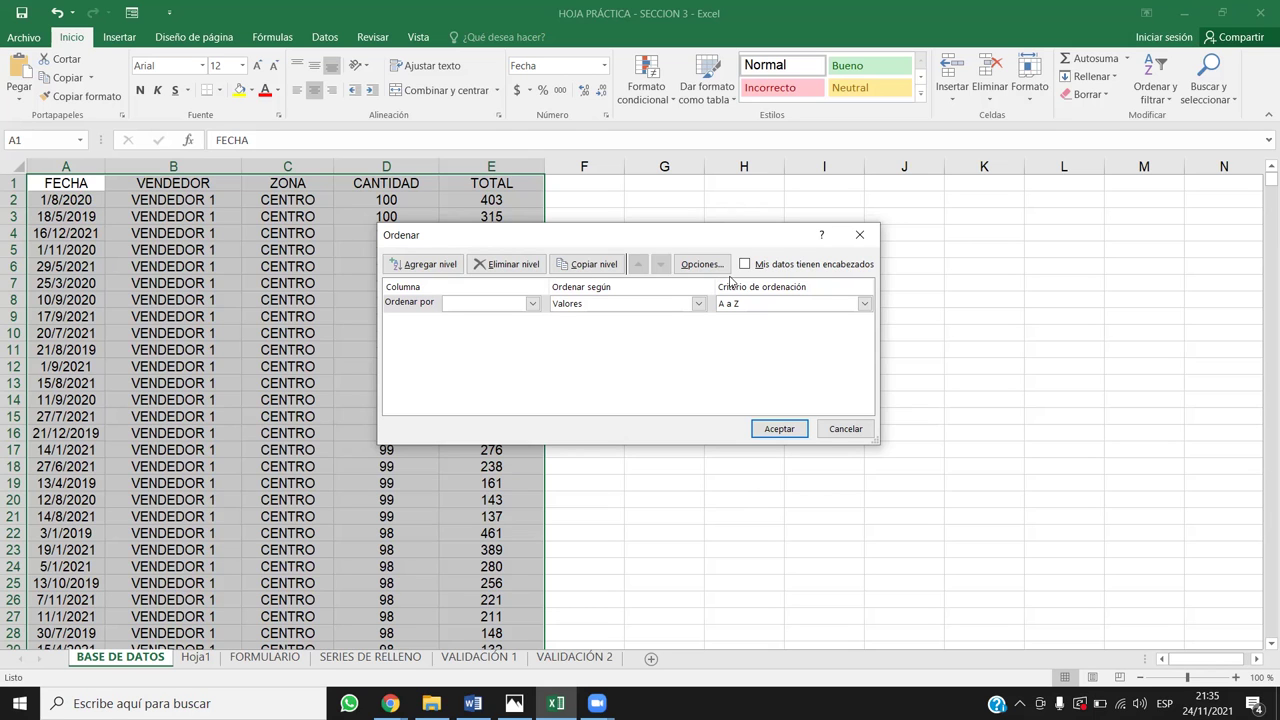
left_click(859, 234)
left_click(491, 266)
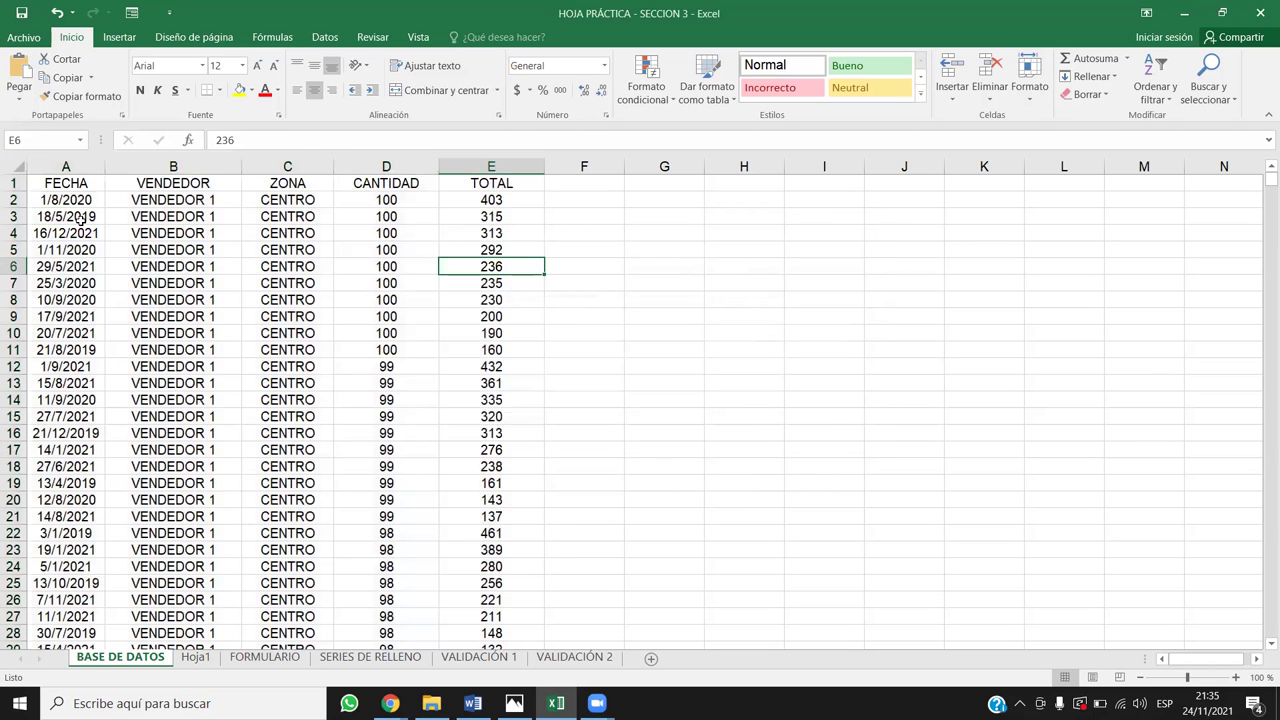
Delete row 1 with the headers FECHA to TOTAL from the BASE DE DATOS sheet
left_click(20, 183)
key("ctrl+minus")
left_click(308, 233)
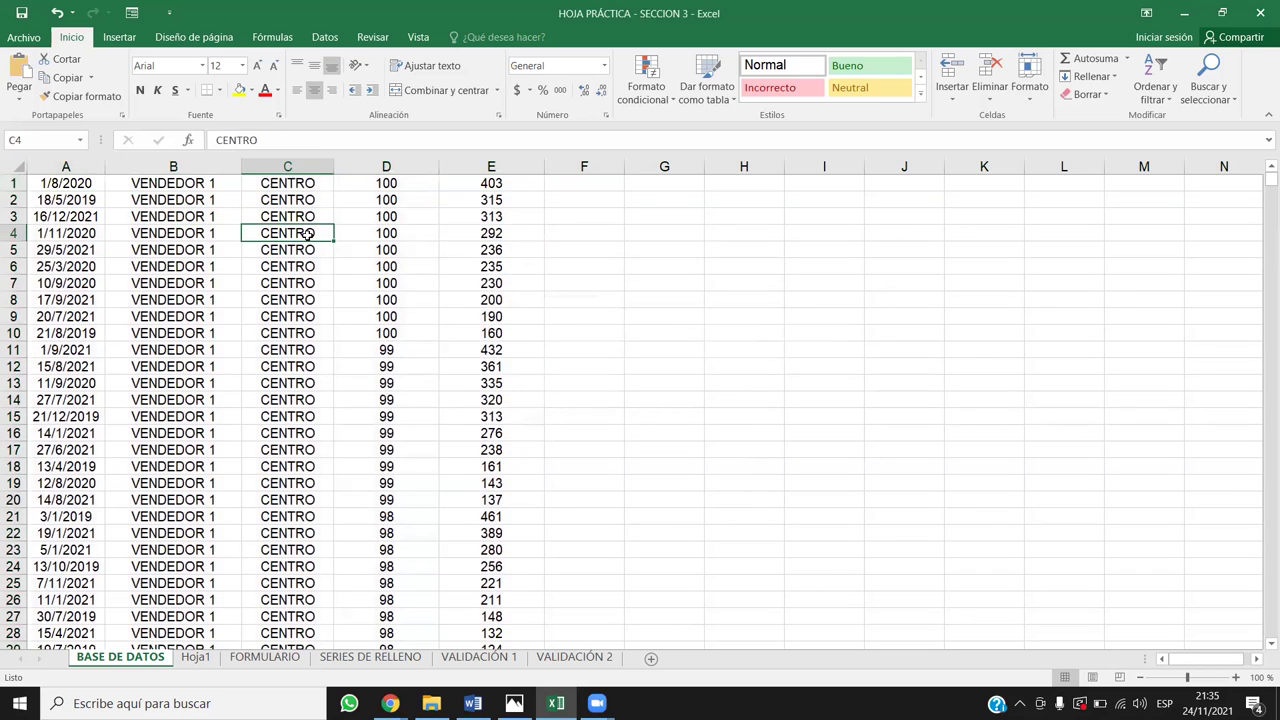
Open a custom sort for a partial selection of columns A to D and close it without applying
left_click(205, 250)
left_click_drag(62, 192, 426, 603)
scroll(440, 560, "up", 2)
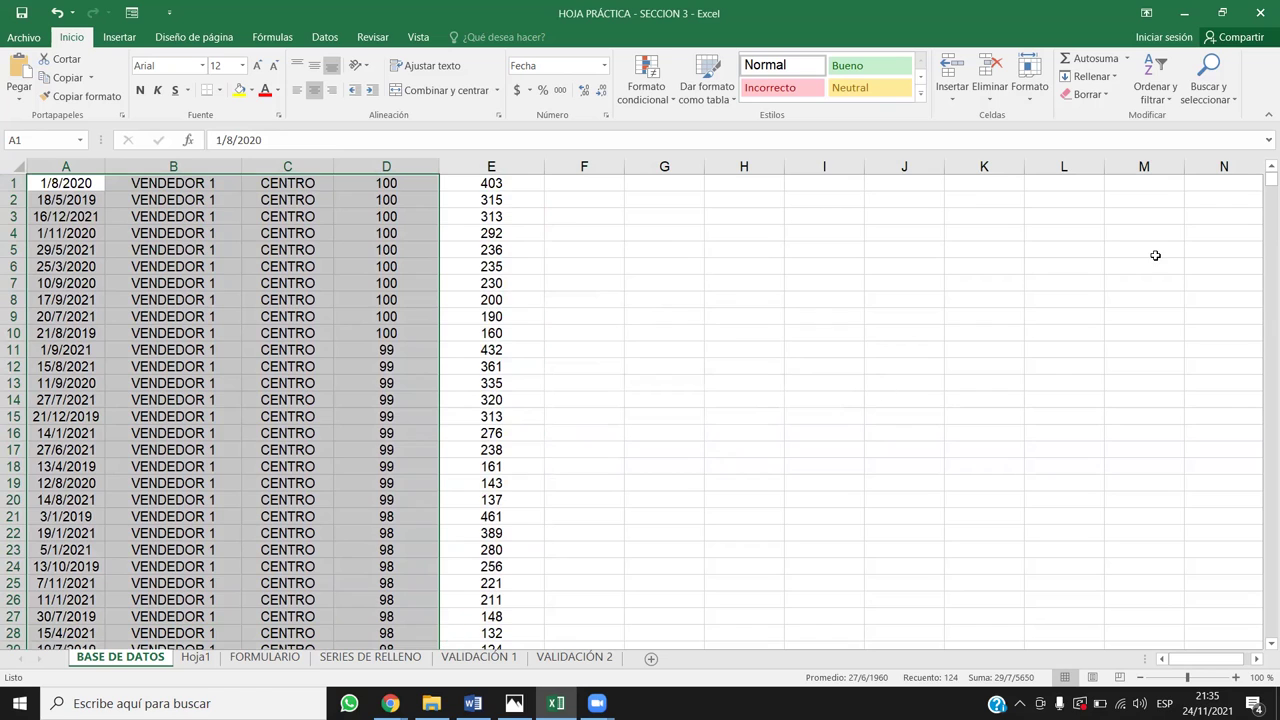
left_click(1164, 98)
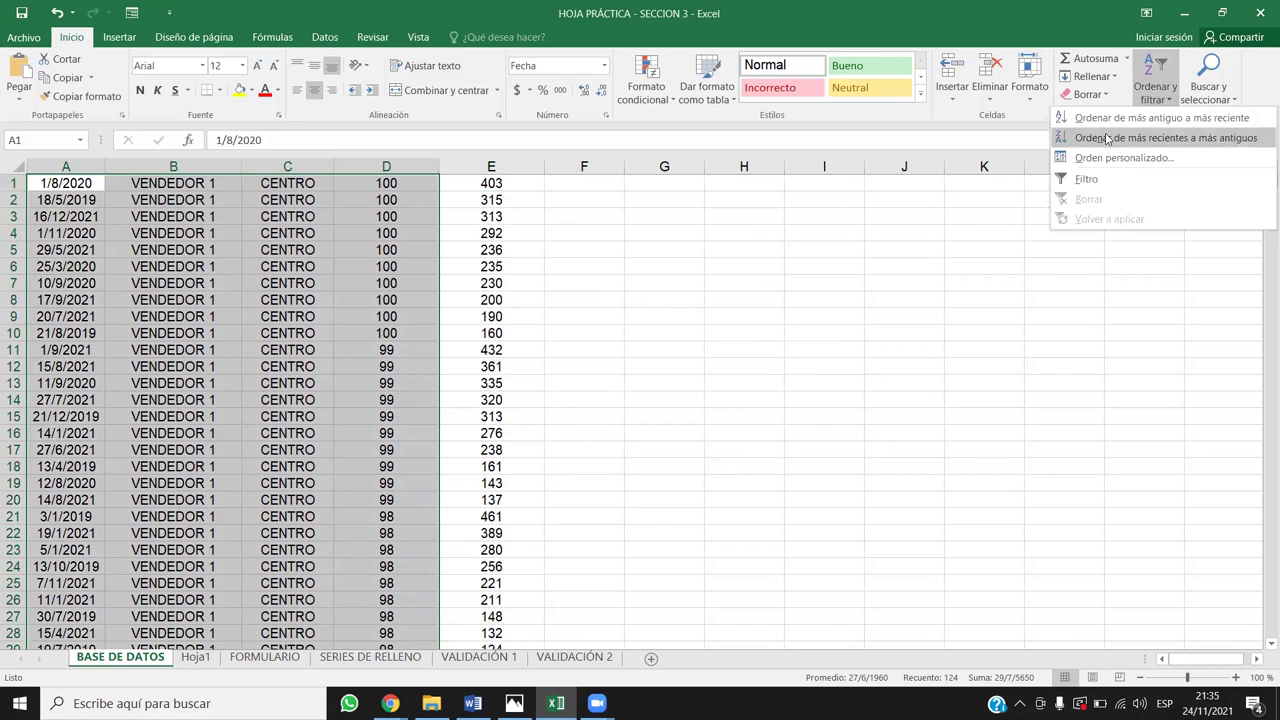
left_click(1108, 158)
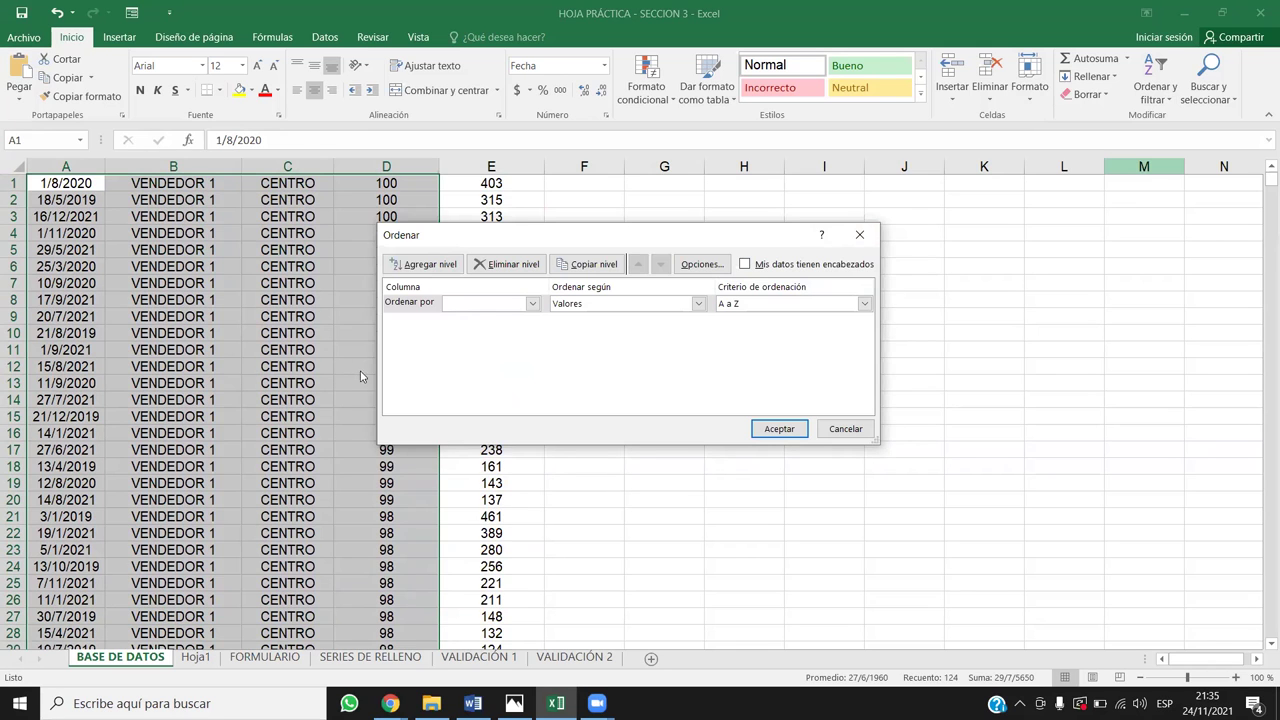
left_click(865, 237)
left_click(370, 238)
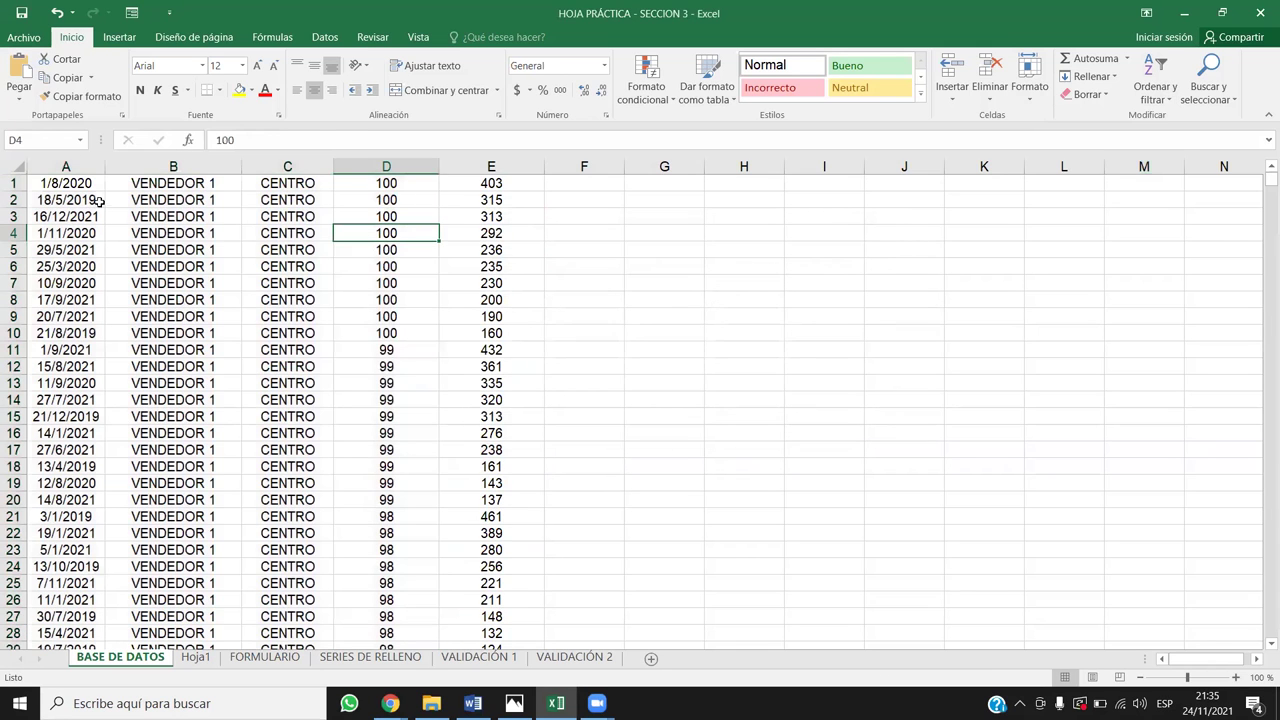
Open a custom sort for the whole headerless data range from A1 and add two more sort levels
left_click(92, 190)
key("ctrl+shift+Right")
key("ctrl+shift+Down")
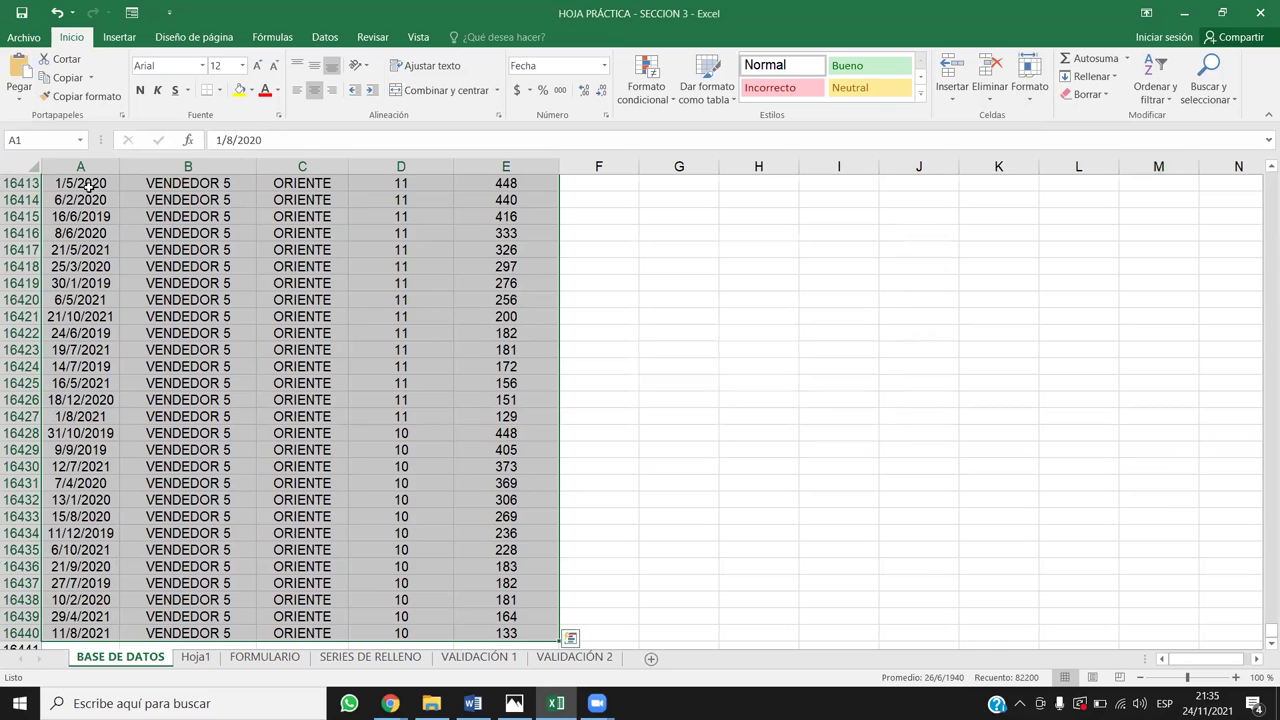
left_click(1155, 90)
left_click(1090, 160)
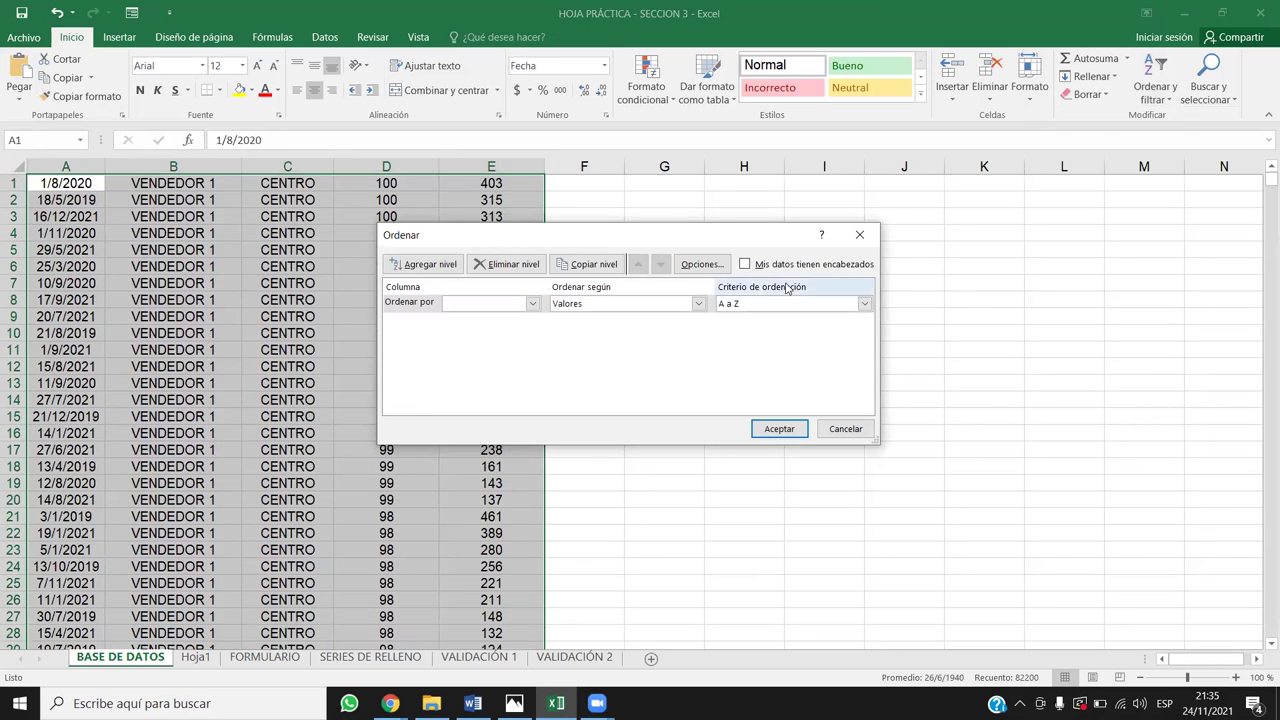
left_click(532, 305)
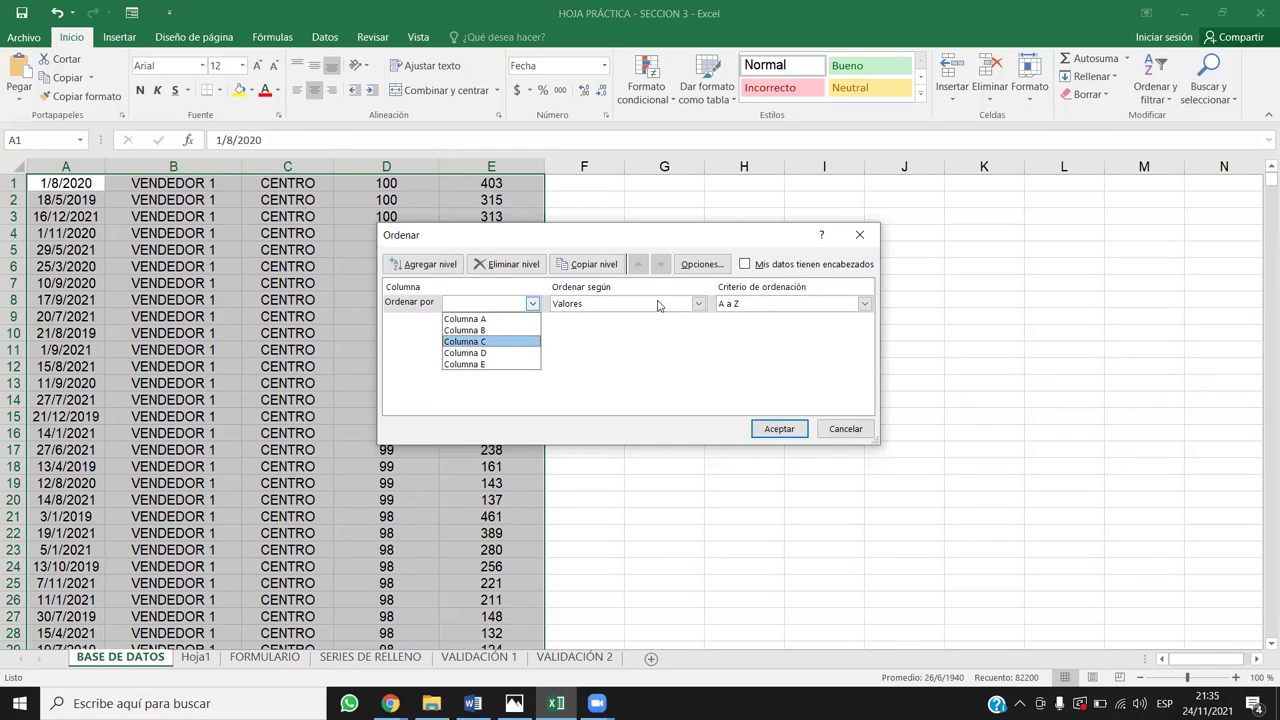
left_click(680, 306)
left_click(424, 266)
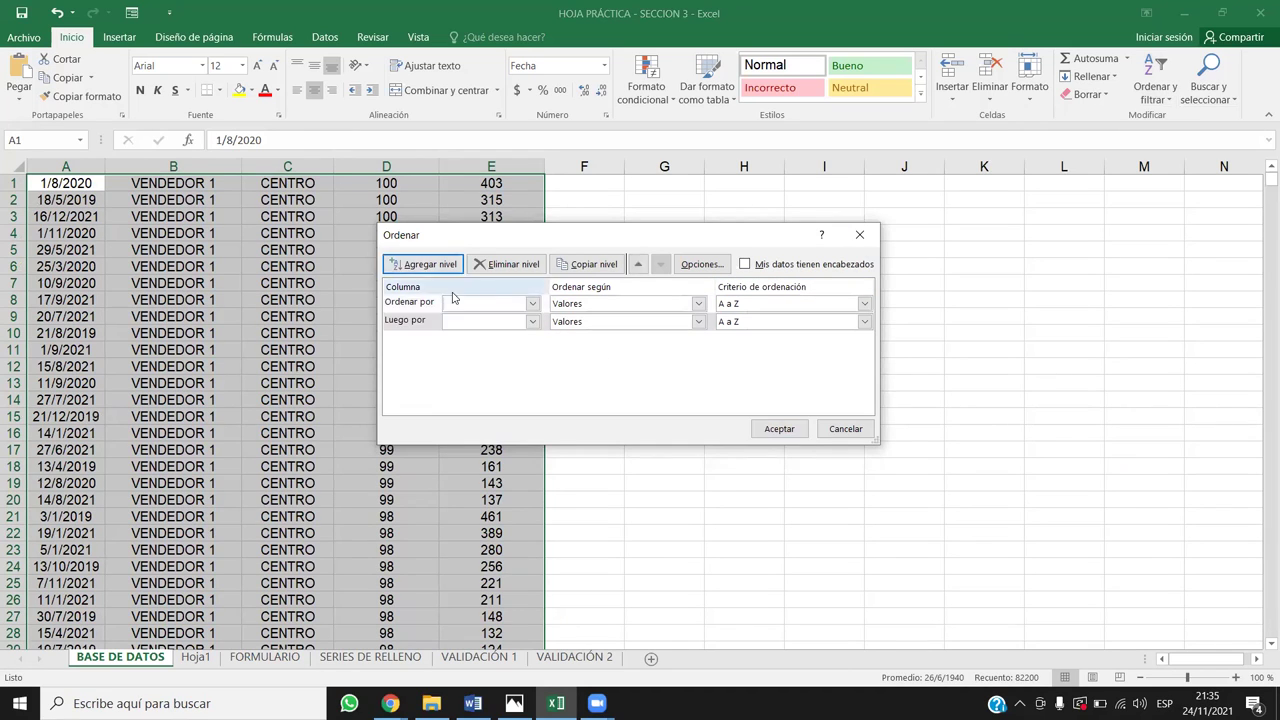
left_click(428, 266)
Set the three sort levels to Columna B, Columna C and Columna D
left_click(532, 305)
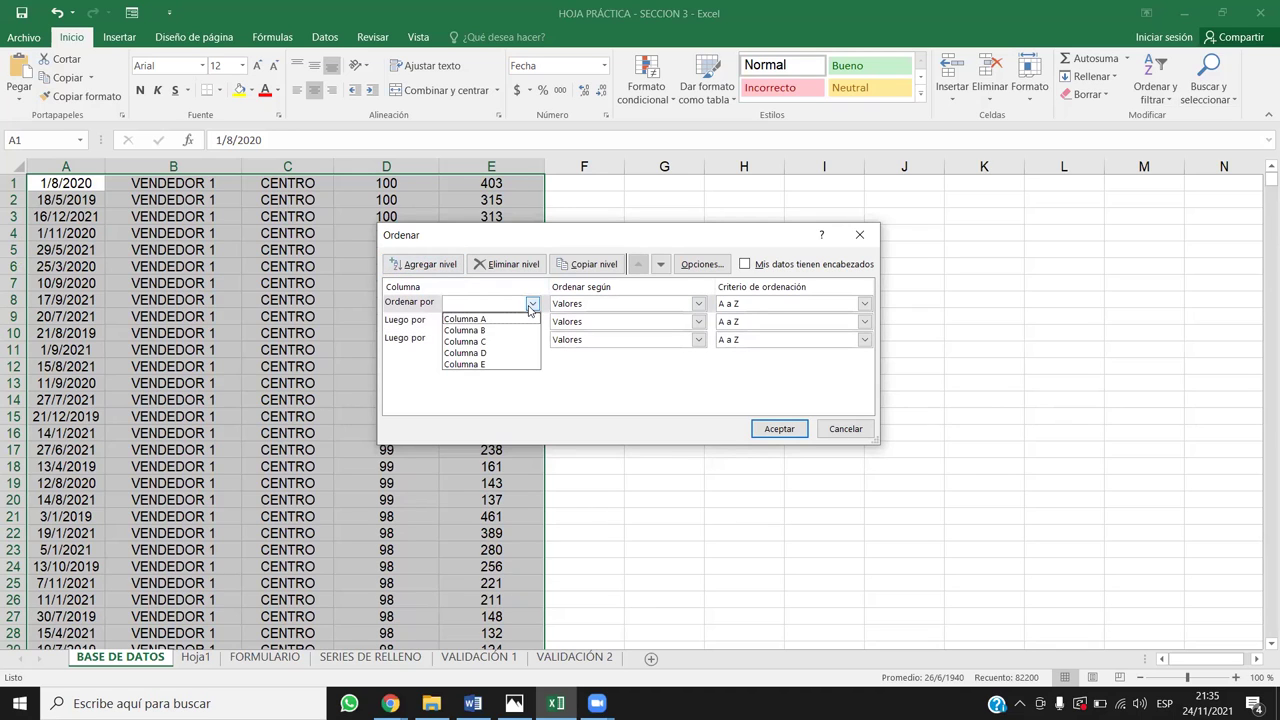
left_click(495, 322)
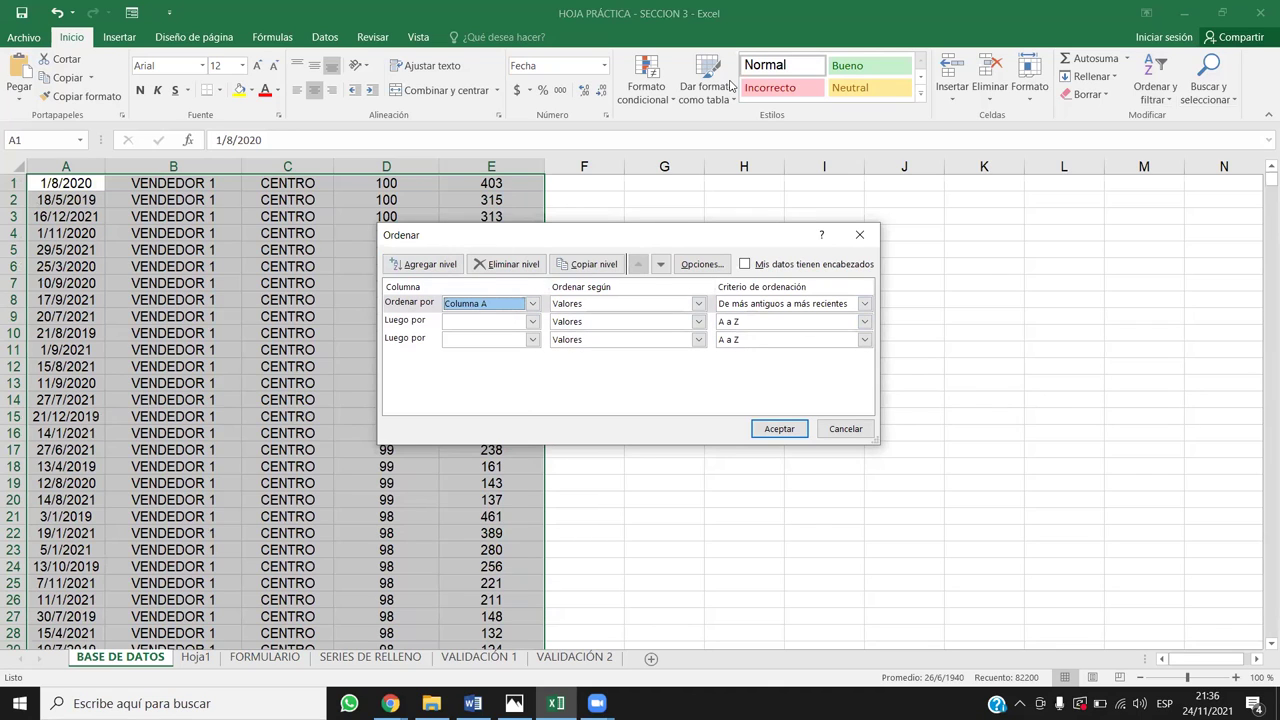
left_click(533, 304)
left_click(510, 331)
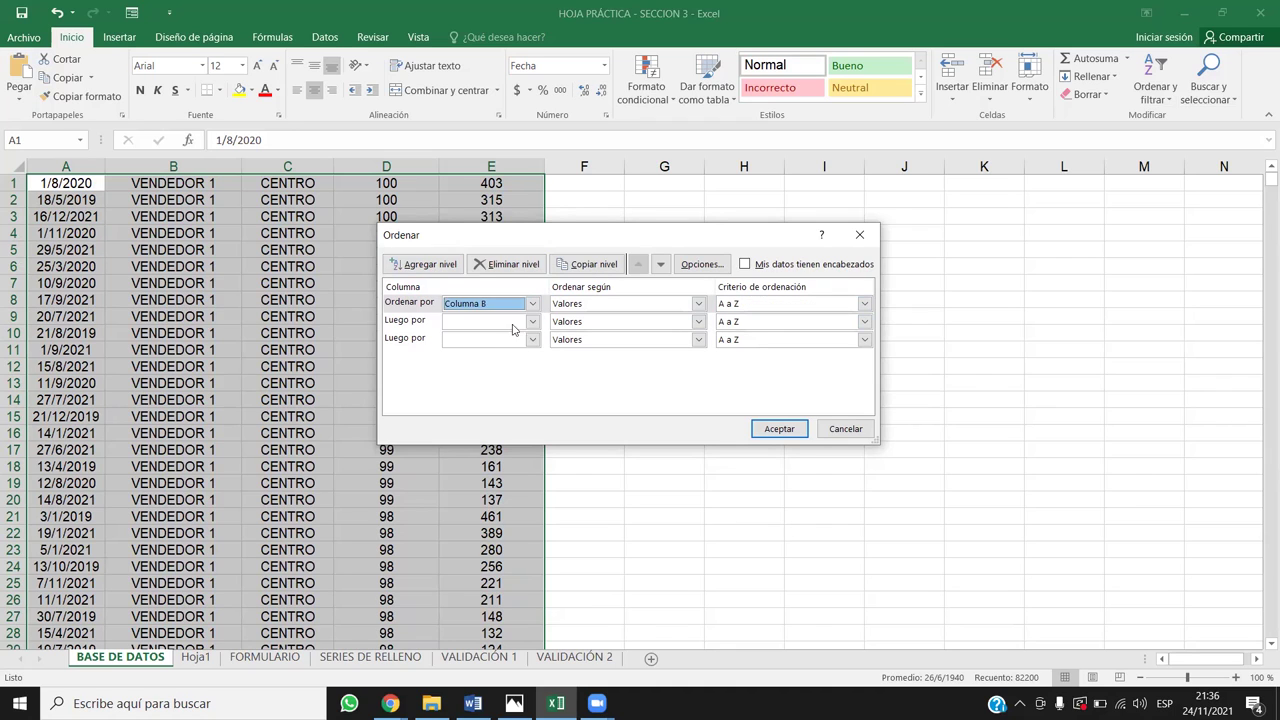
left_click(532, 321)
left_click(493, 360)
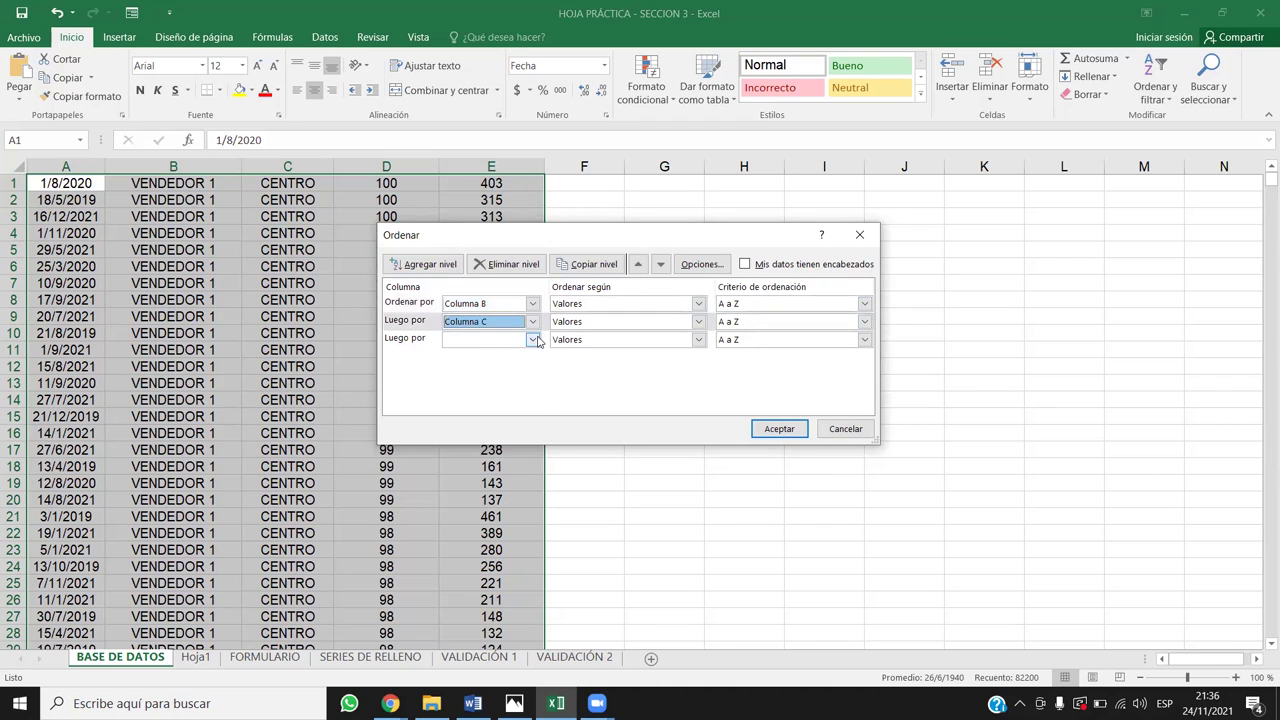
left_click(532, 339)
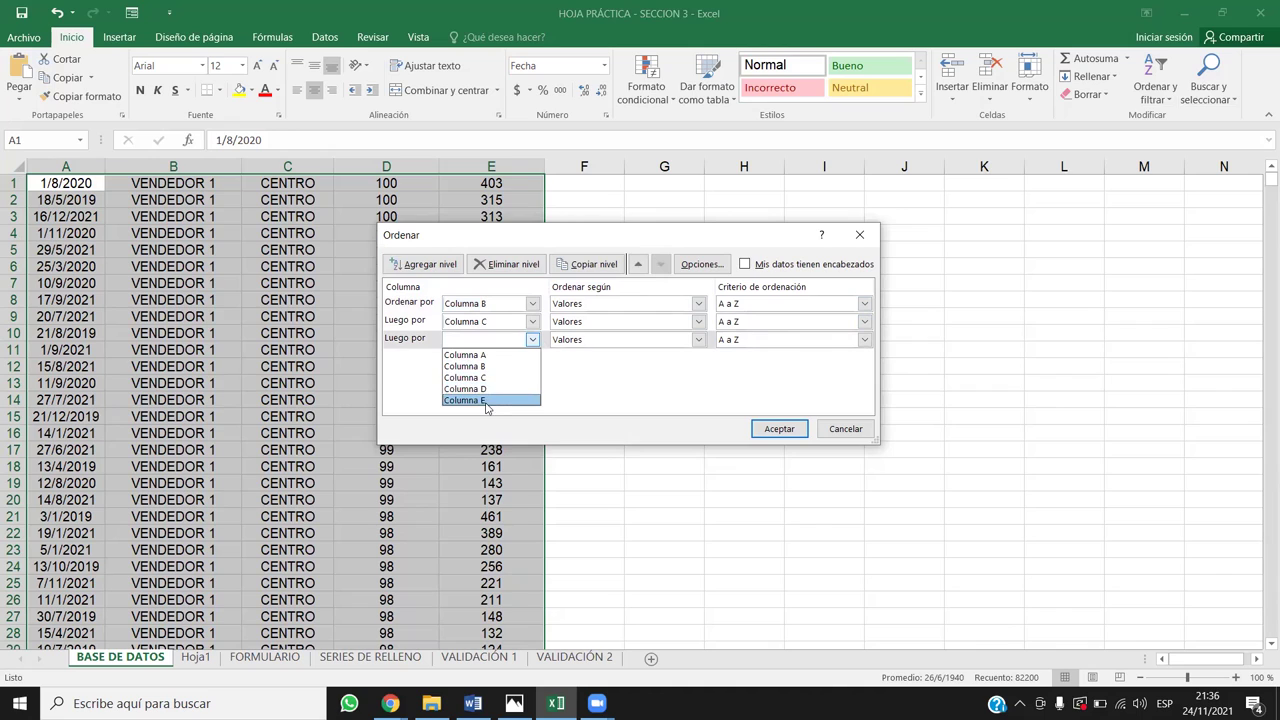
left_click(489, 389)
Add a fourth sort level based on Columna E
left_click(424, 264)
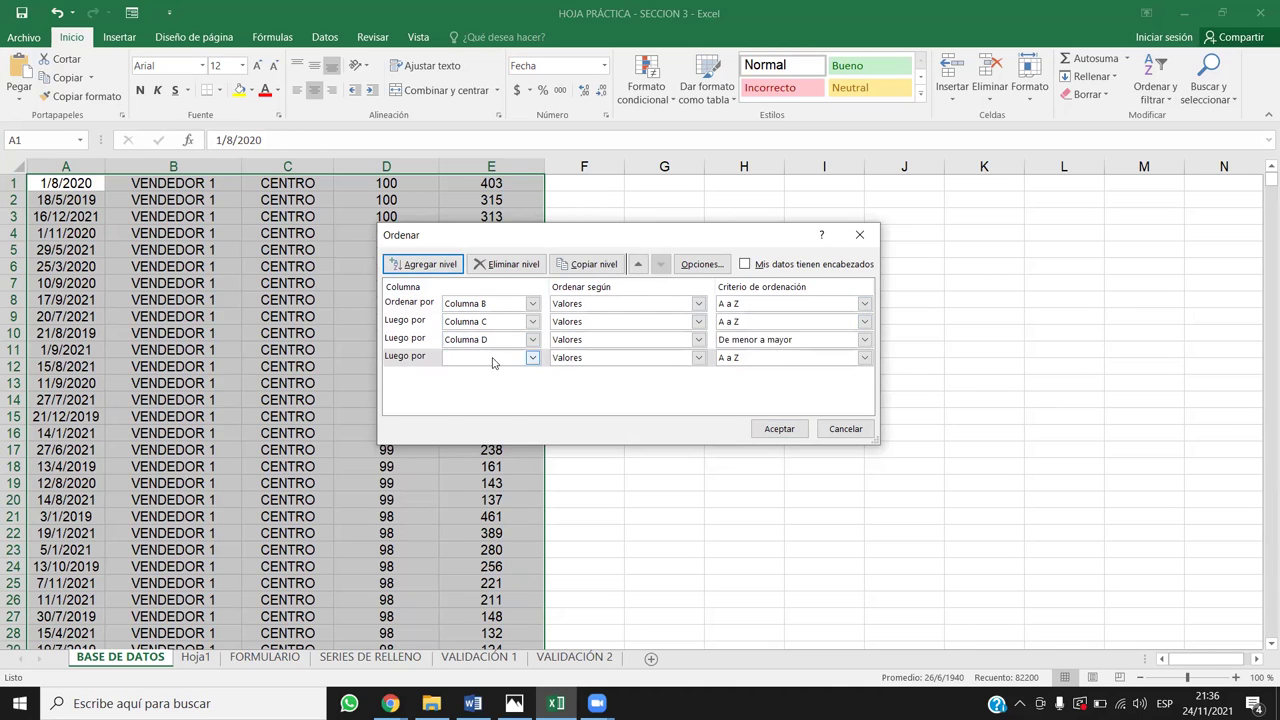
left_click(532, 357)
left_click(491, 419)
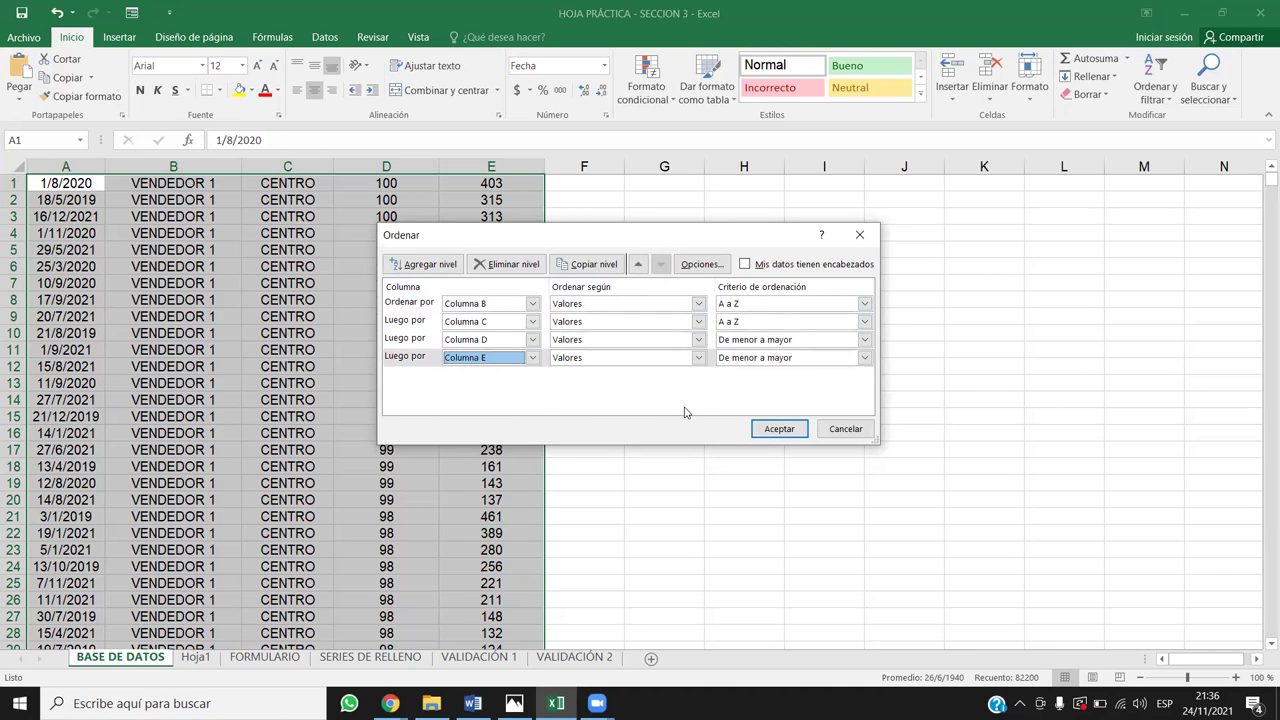
Set the order of the Columna D and Columna E levels to De mayor a menor
left_click(864, 339)
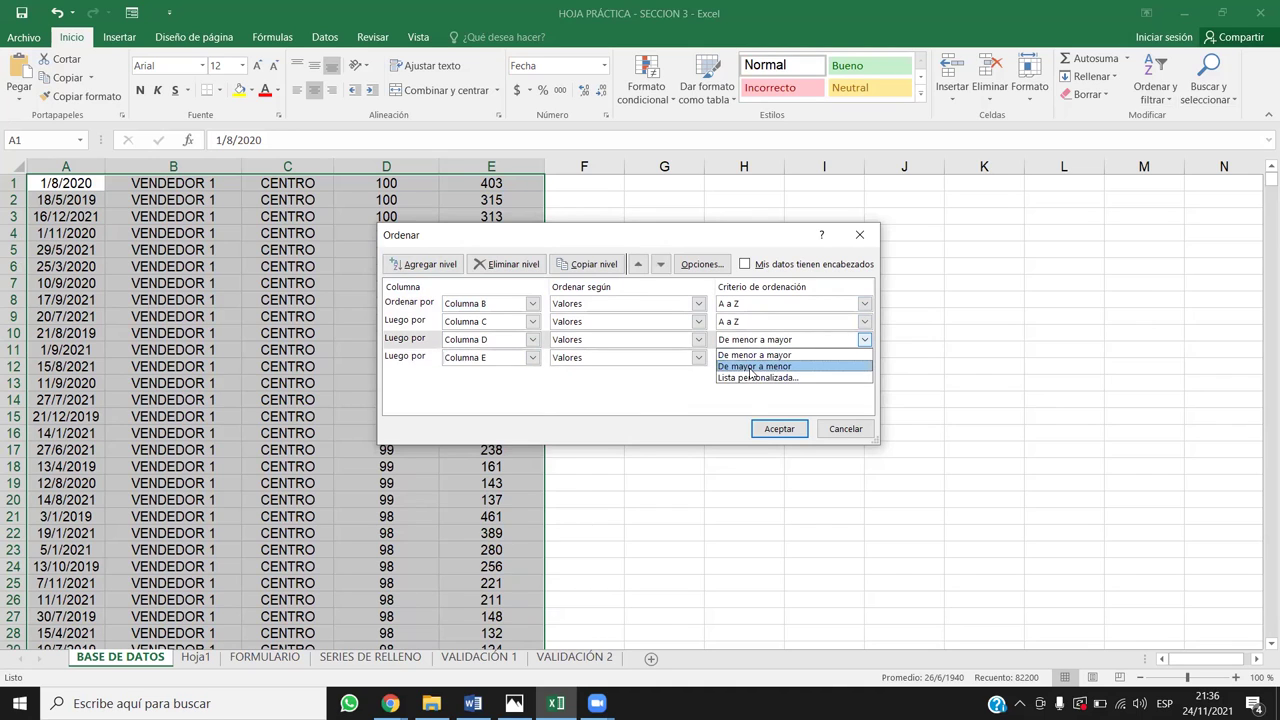
left_click(754, 367)
left_click(864, 357)
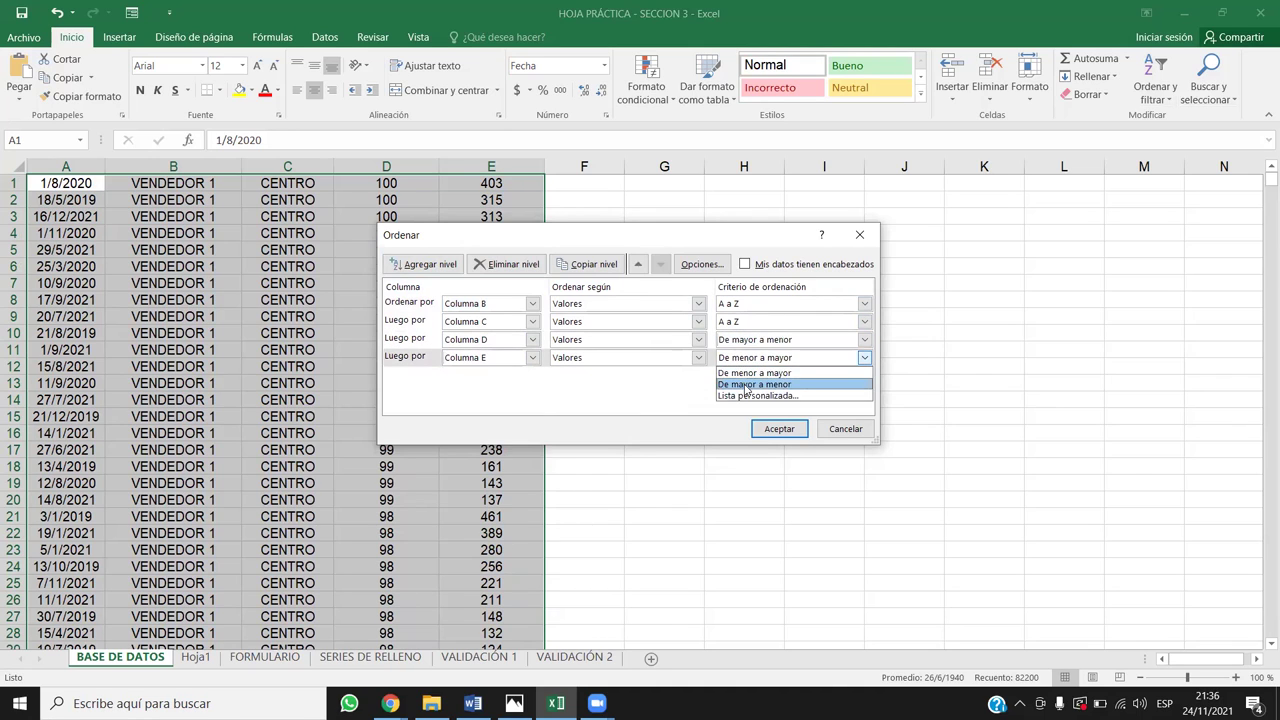
left_click(754, 384)
Set the order of the Columna B and Columna C levels to Z a A and apply the sort
left_click(740, 305)
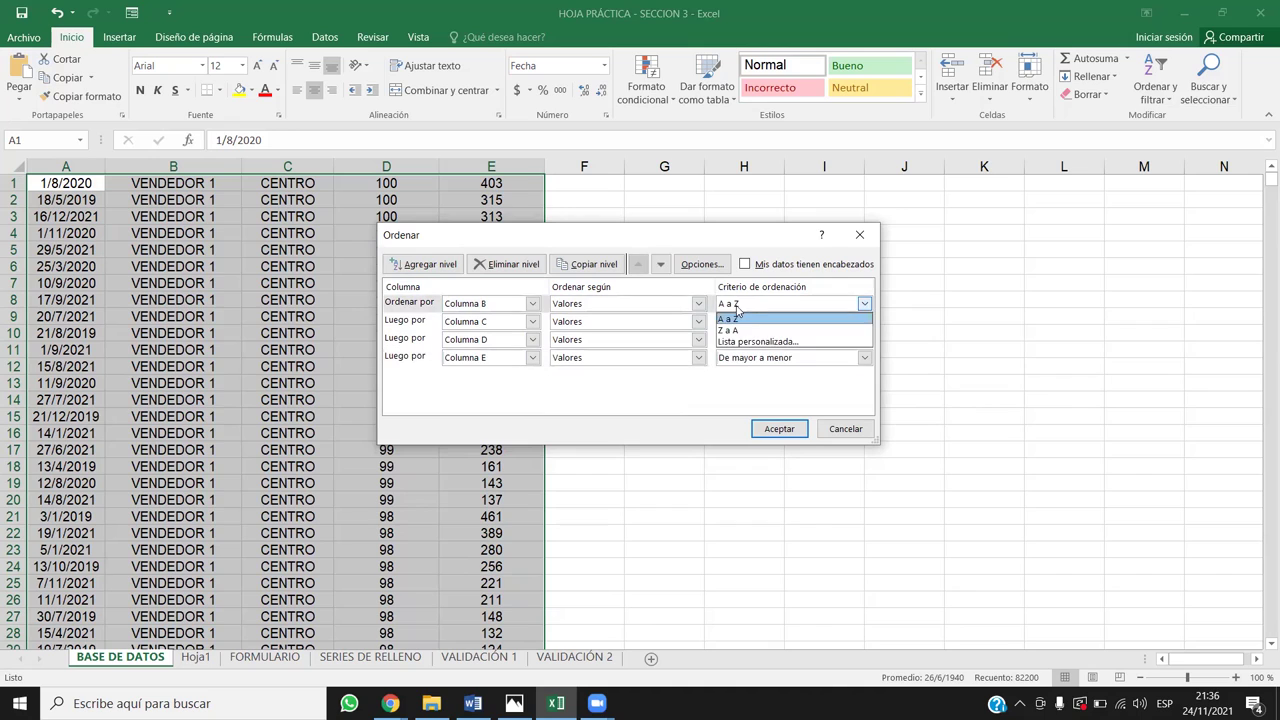
left_click(745, 330)
left_click(745, 321)
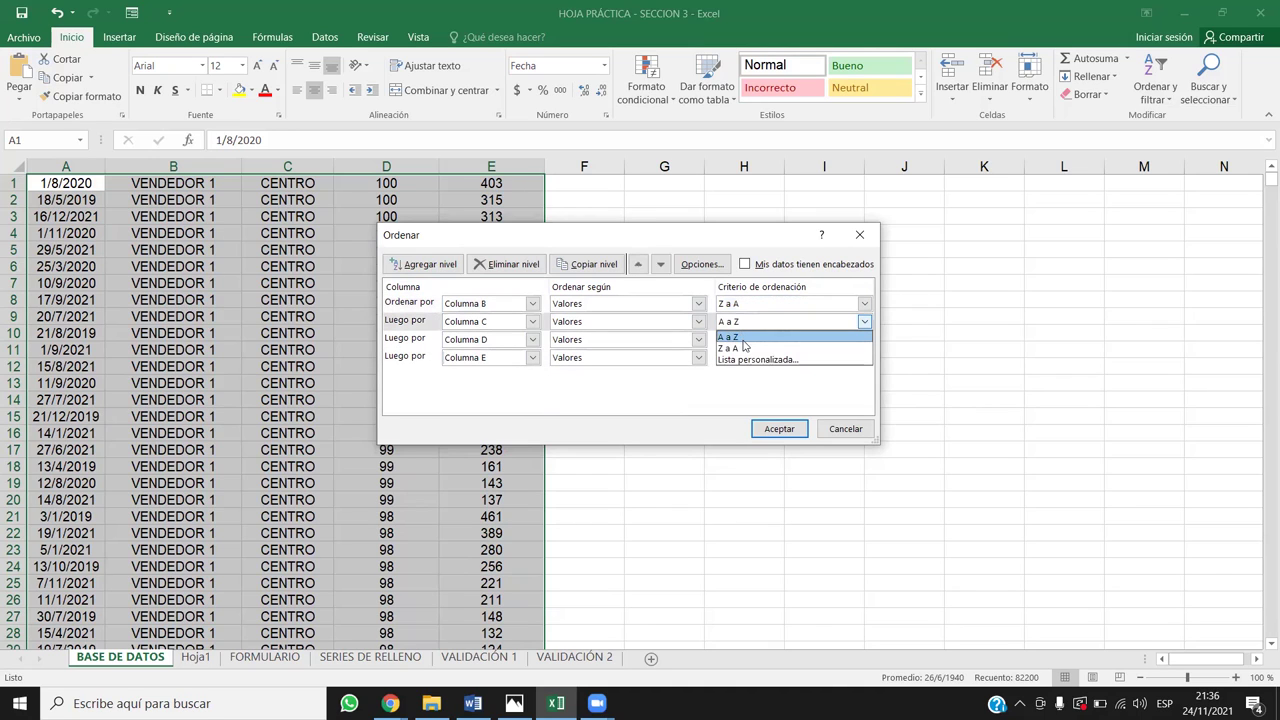
left_click(745, 350)
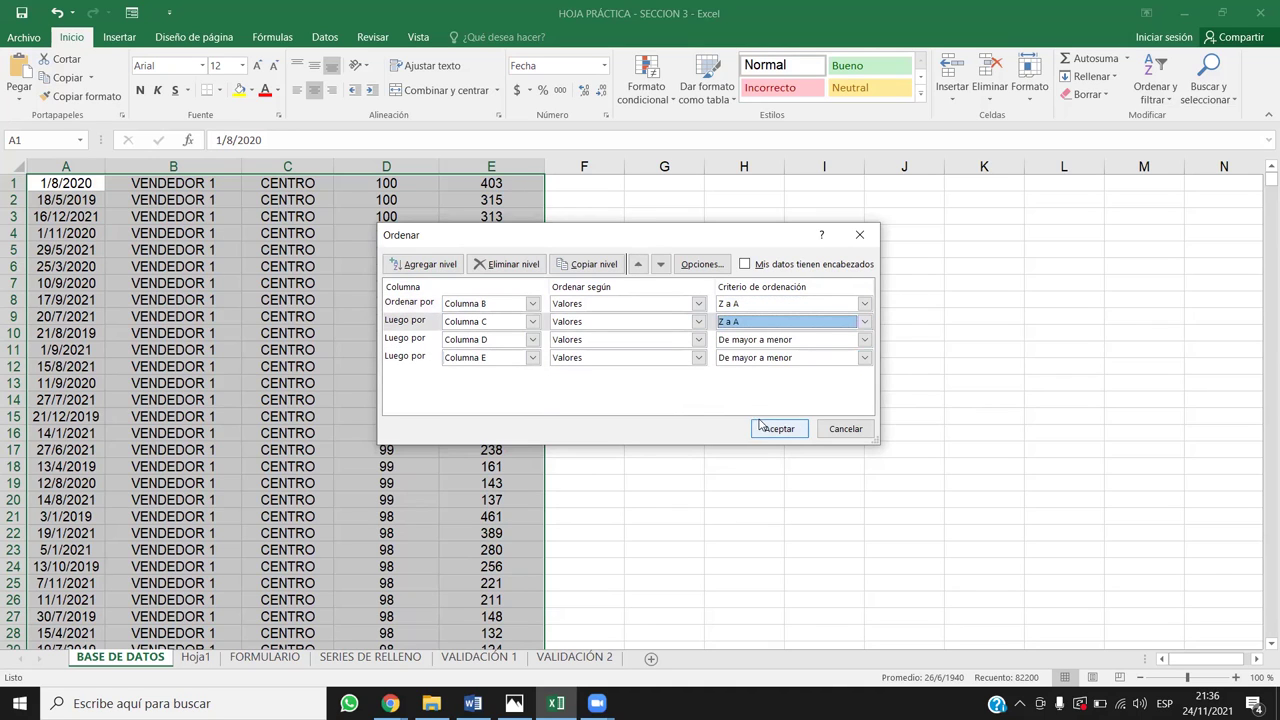
left_click(767, 430)
left_click(326, 352)
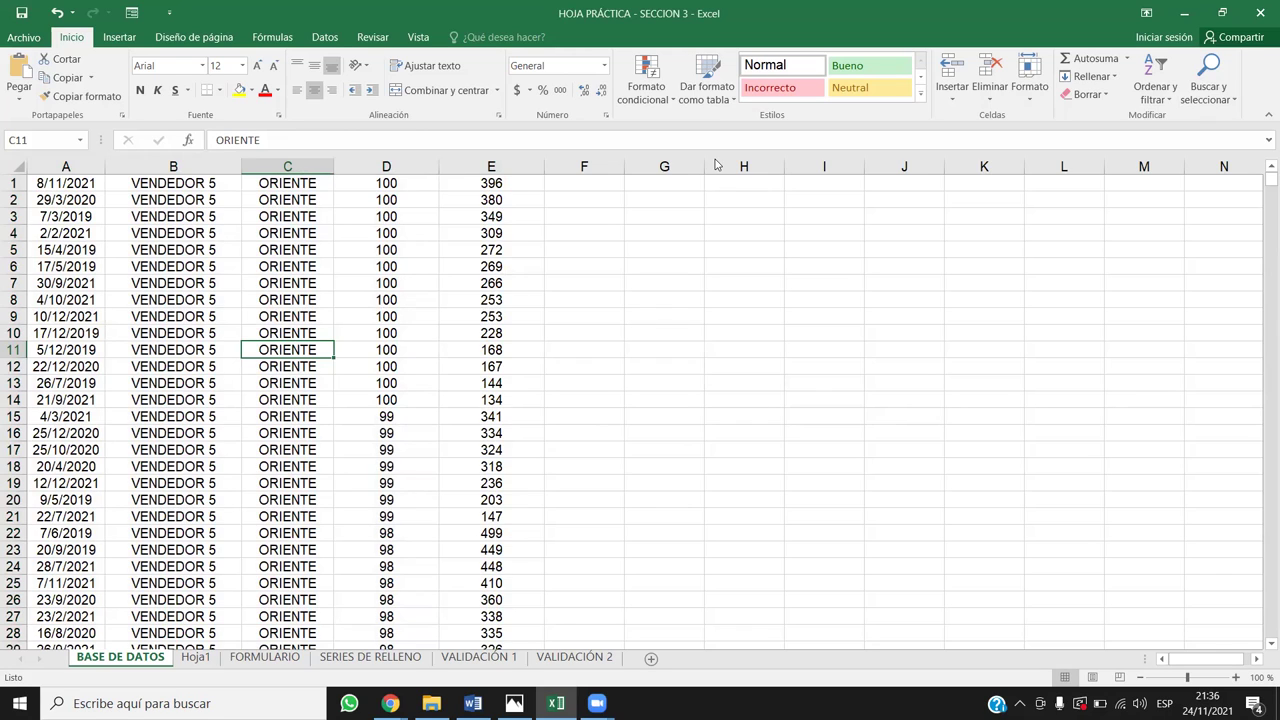
Reopen the custom sort, enable "Mis datos tienen encabezados" to see its effect on the levels, and close without applying
left_click(1158, 80)
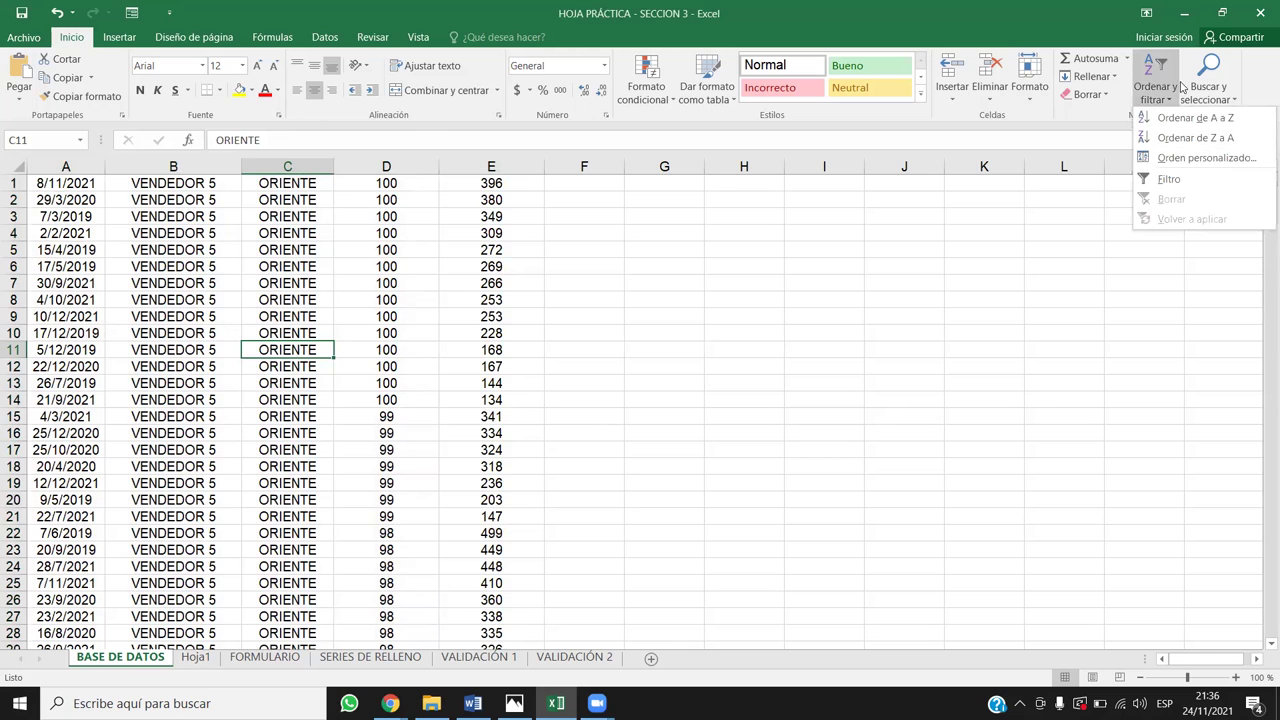
left_click(1170, 156)
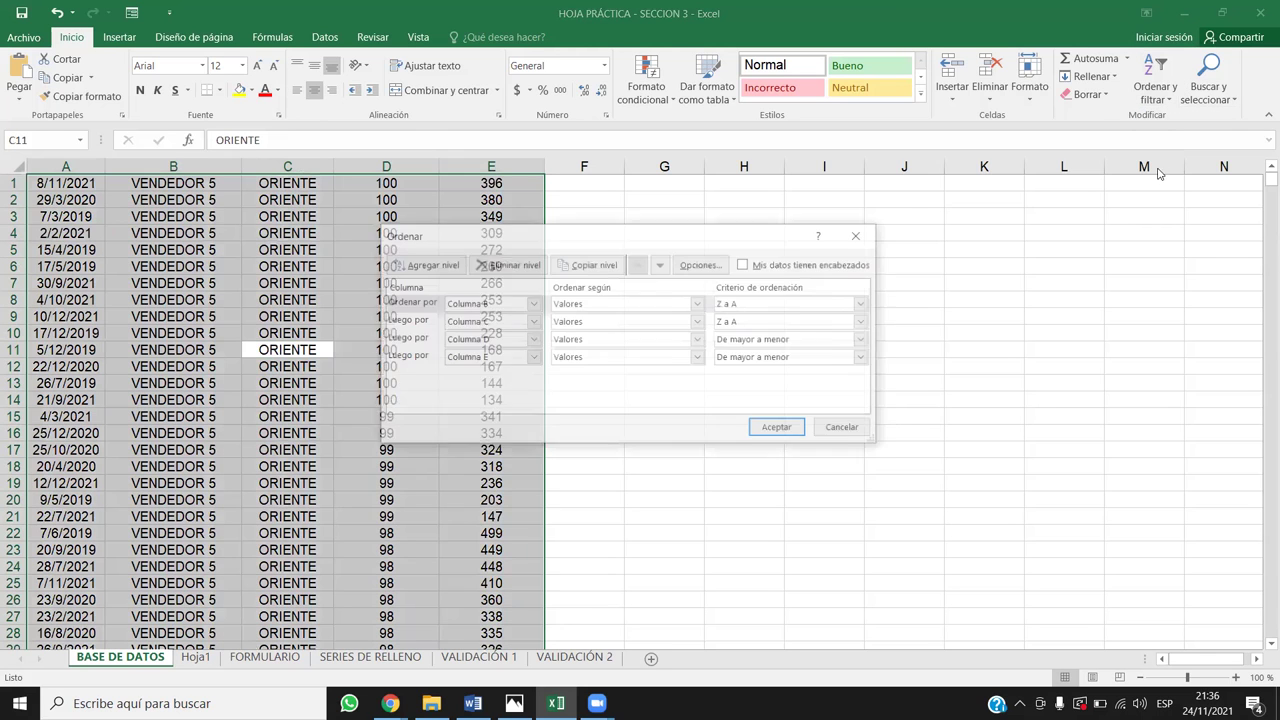
left_click(745, 264)
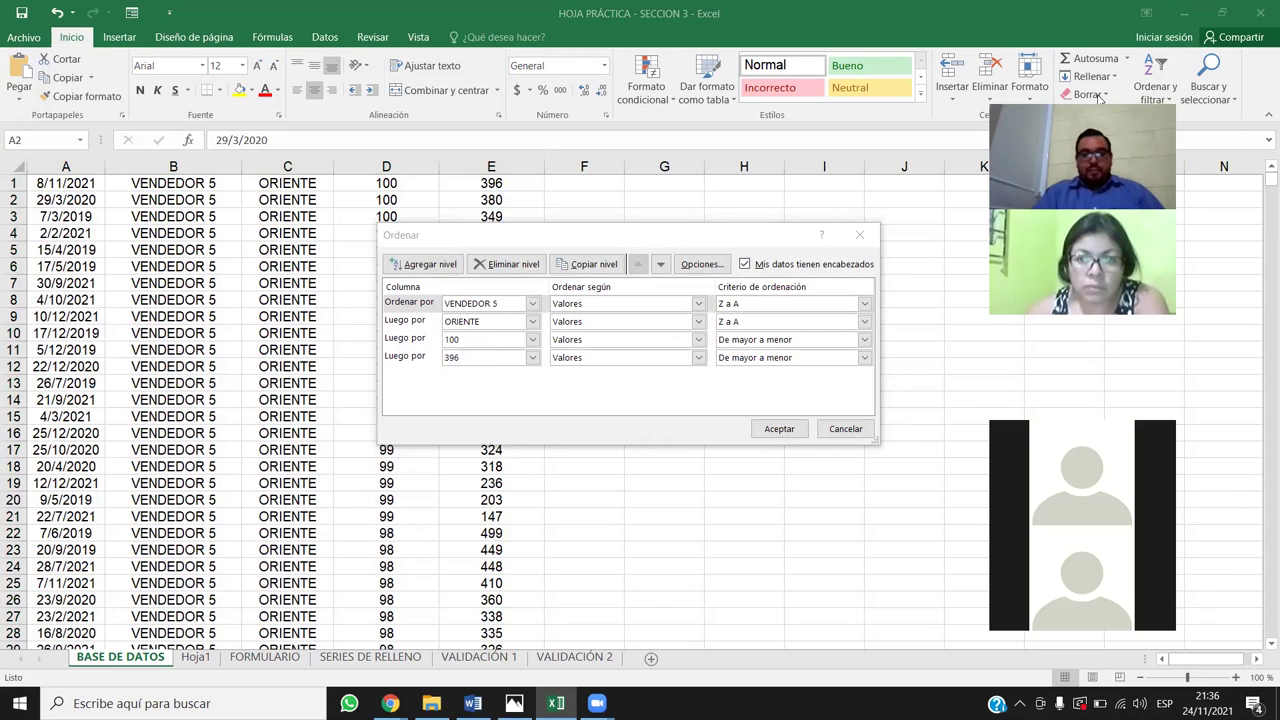
left_click(856, 233)
left_click(351, 287)
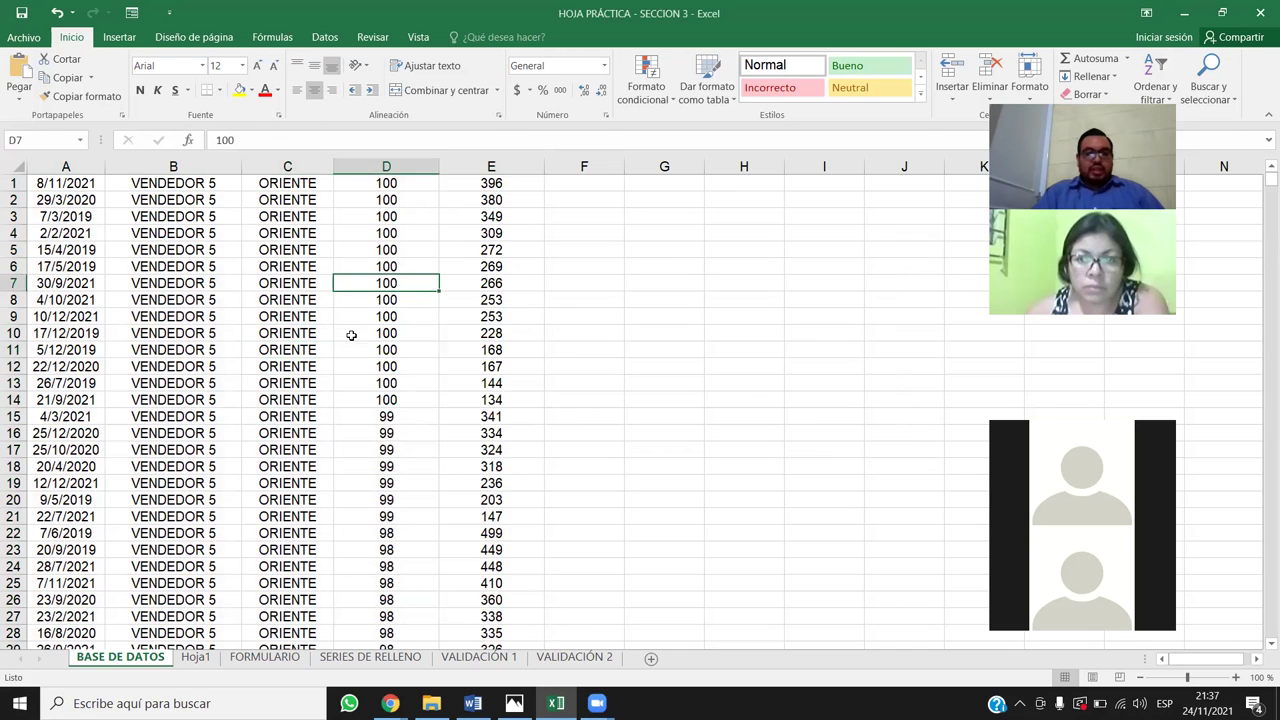
Undo the custom sort, the header row deletion, and the earlier filter removal and sorting changes on the table
key("ctrl+z")
key("ctrl+z")
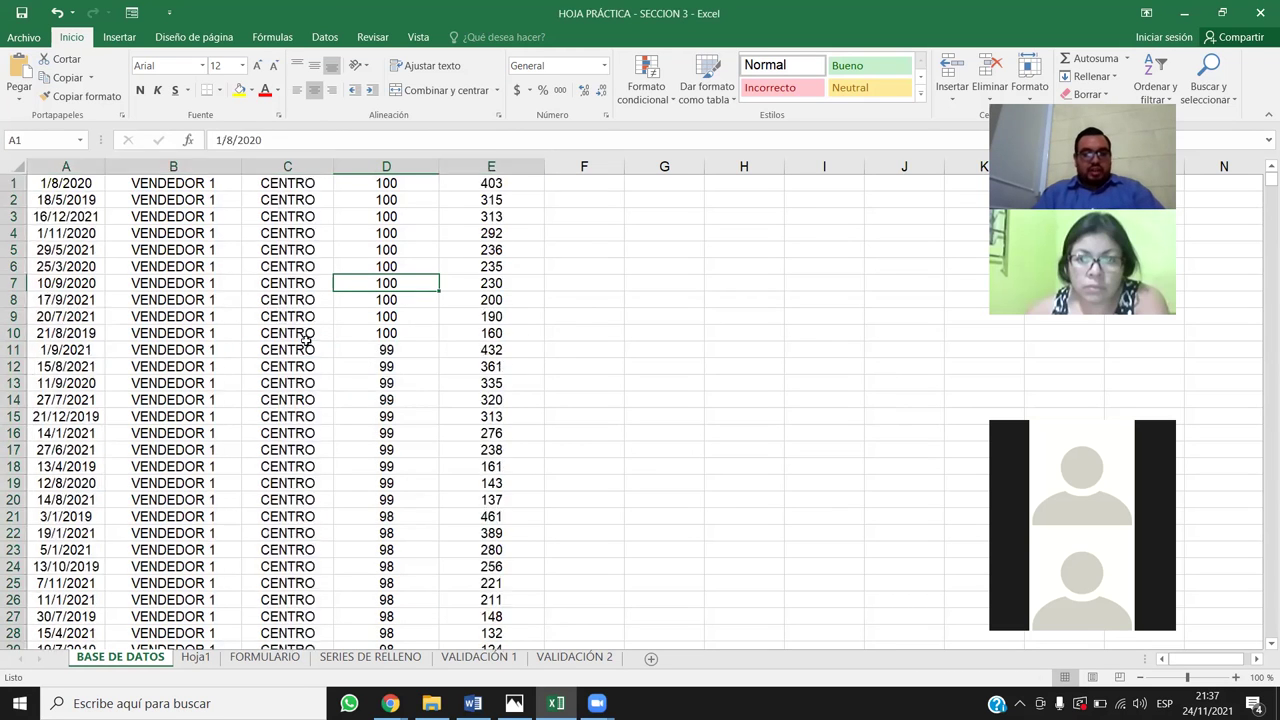
key("ctrl+y")
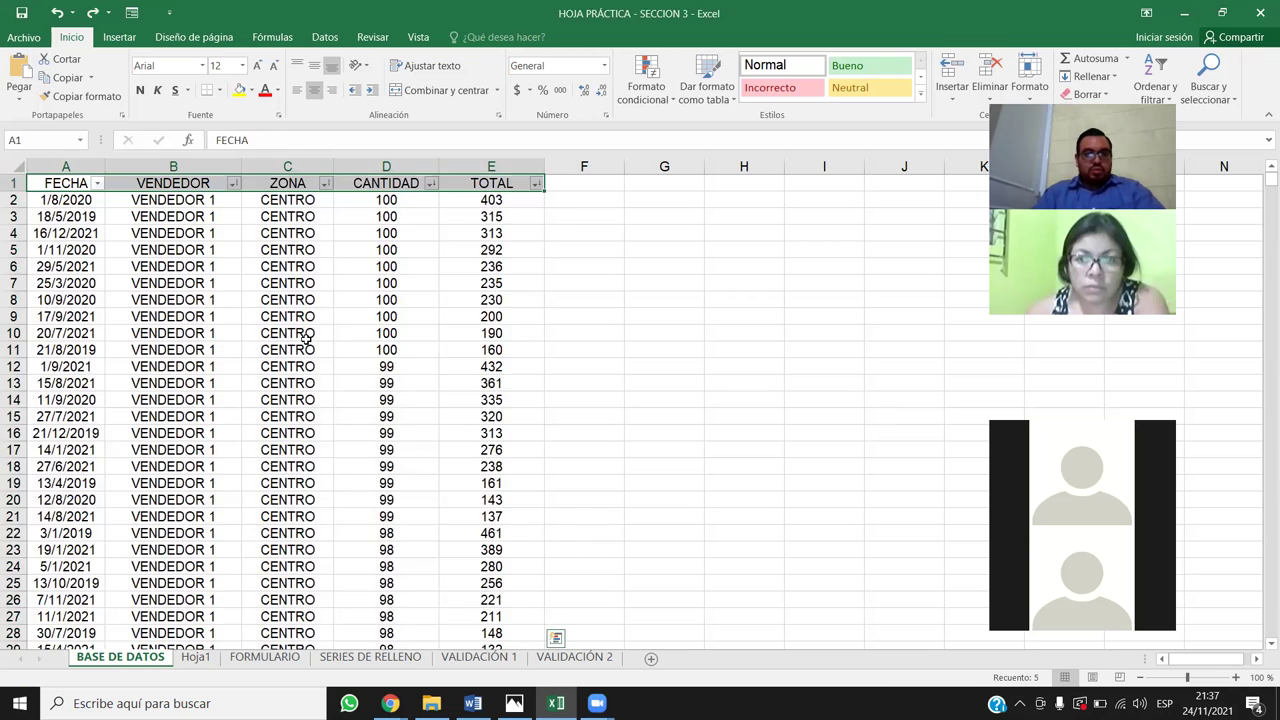
key("ctrl+y")
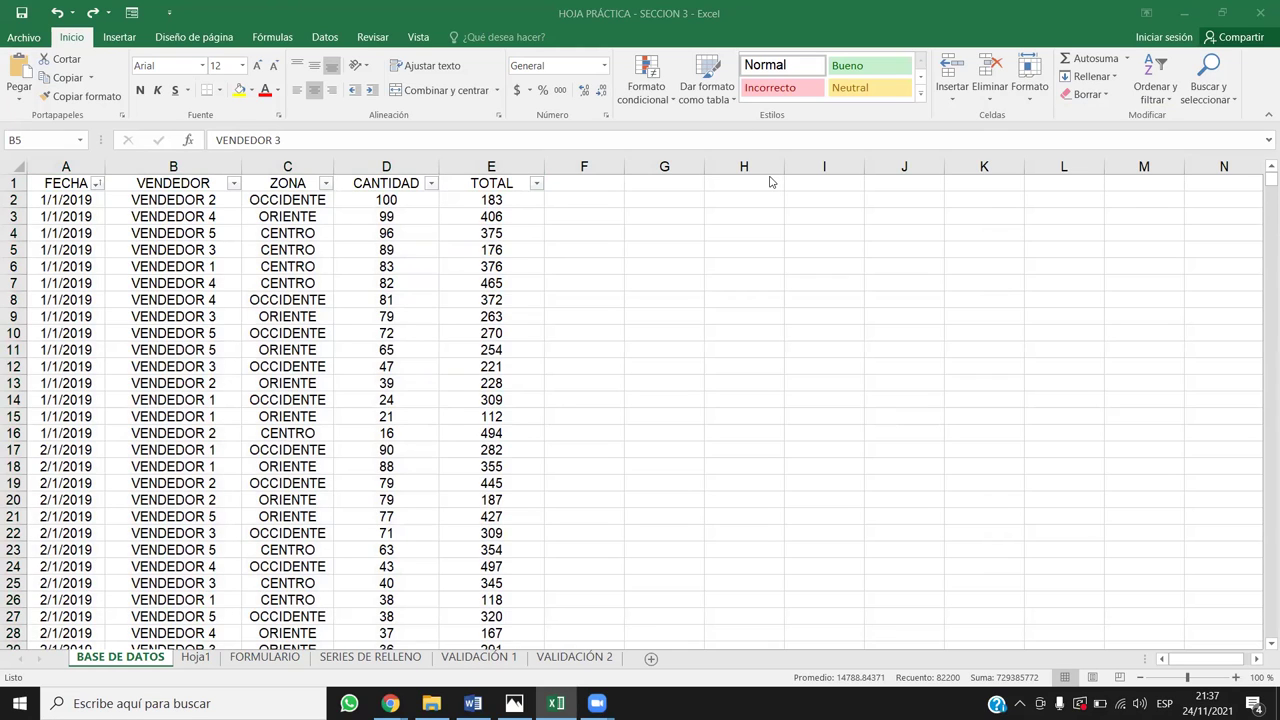
Switch to the SERIES DE RELLENO sheet
left_click(260, 337)
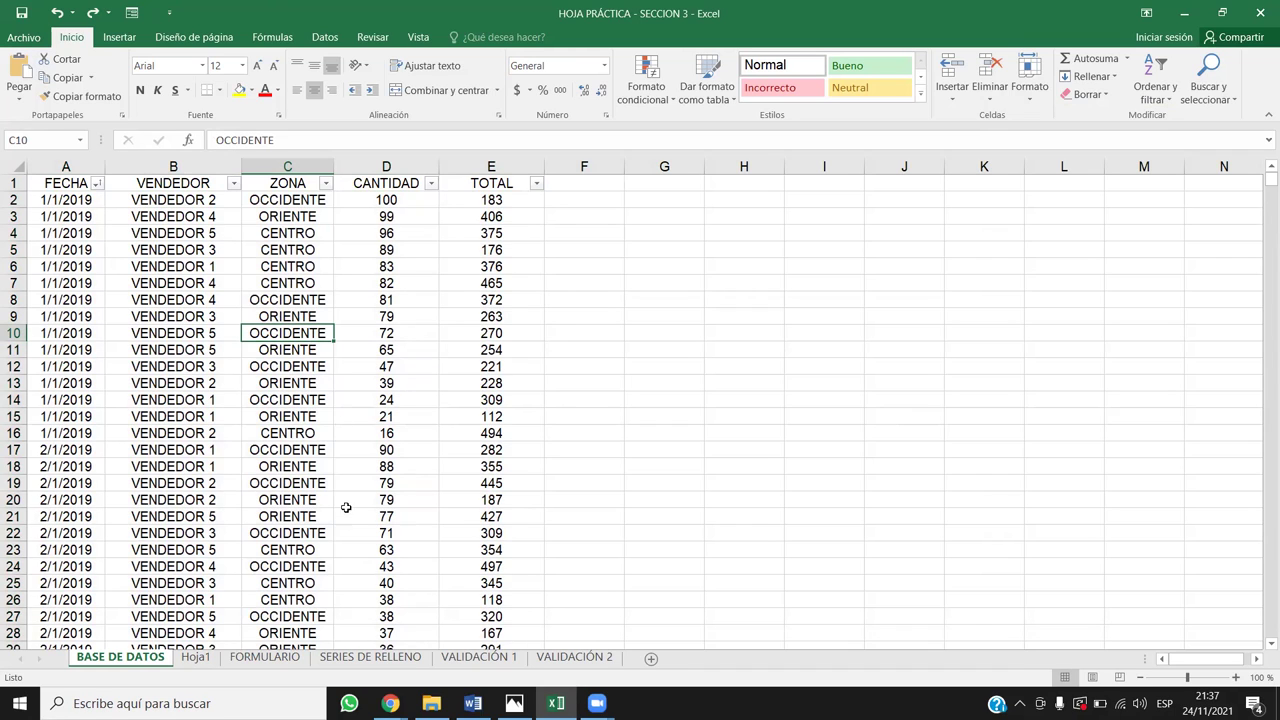
left_click(379, 660)
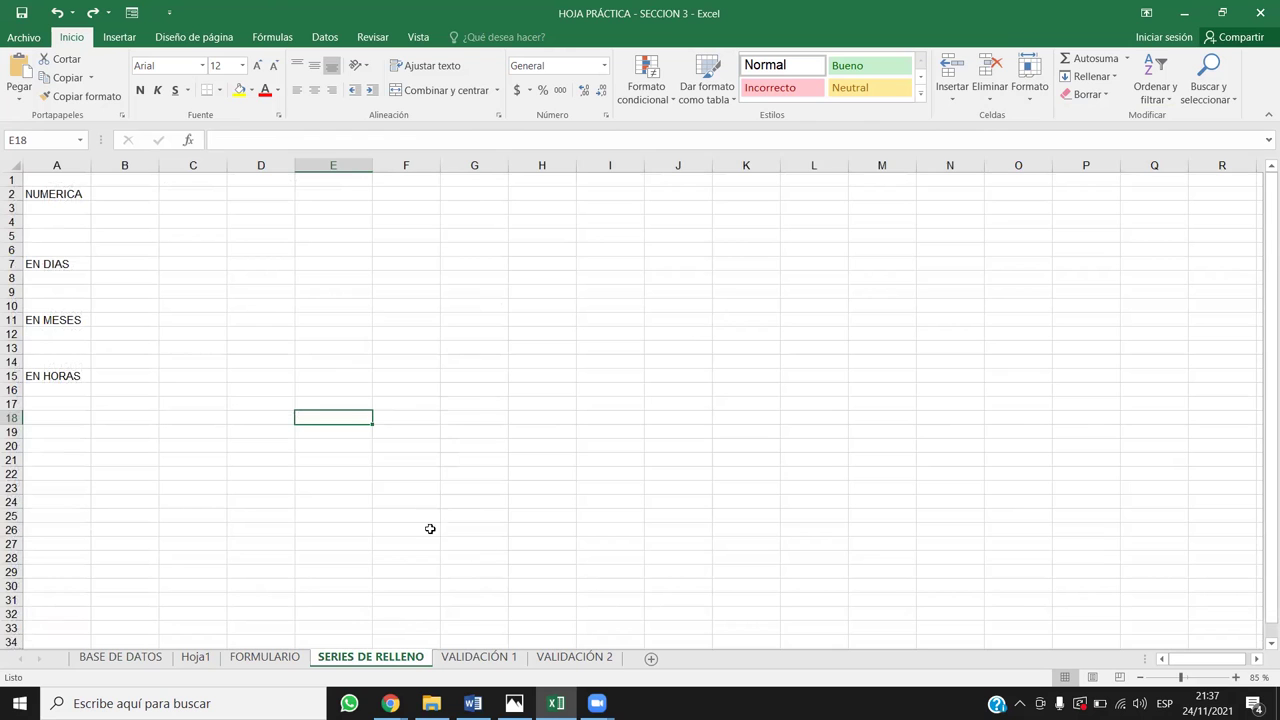
Switch to Chrome and show the 3.6 Objetivo de la lección page with the Series de relleno table
left_click(390, 703)
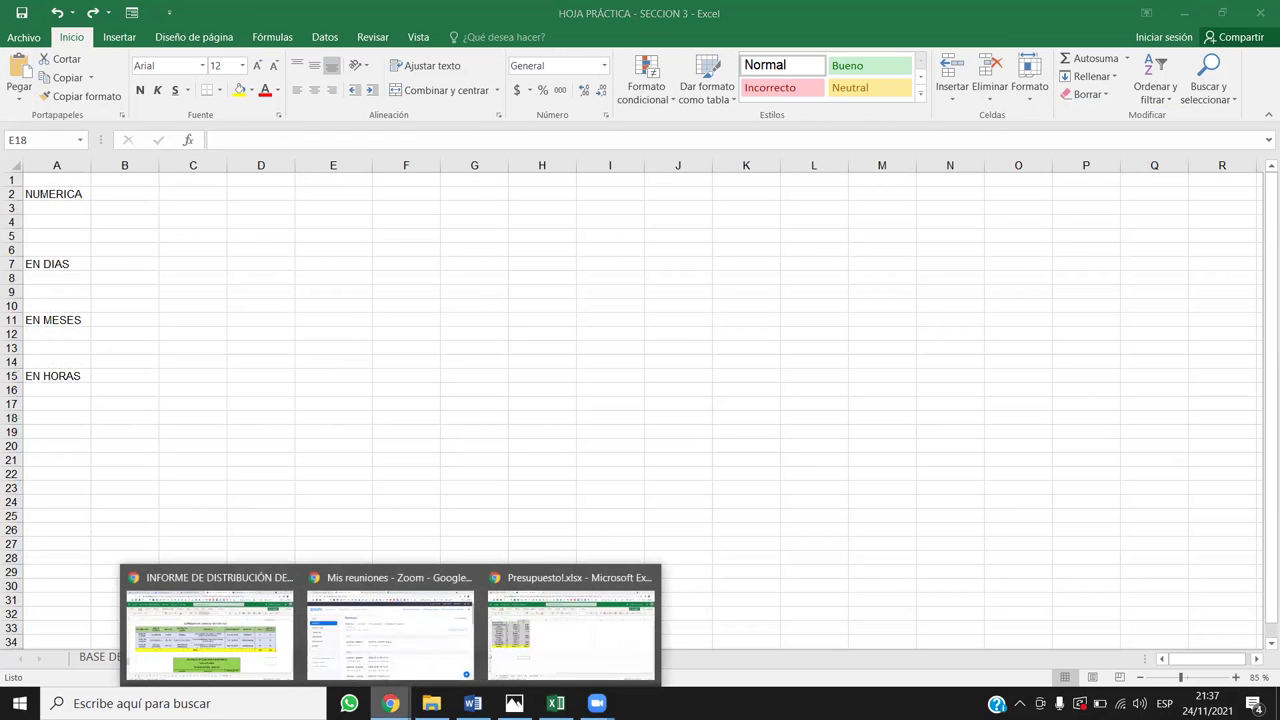
left_click(416, 629)
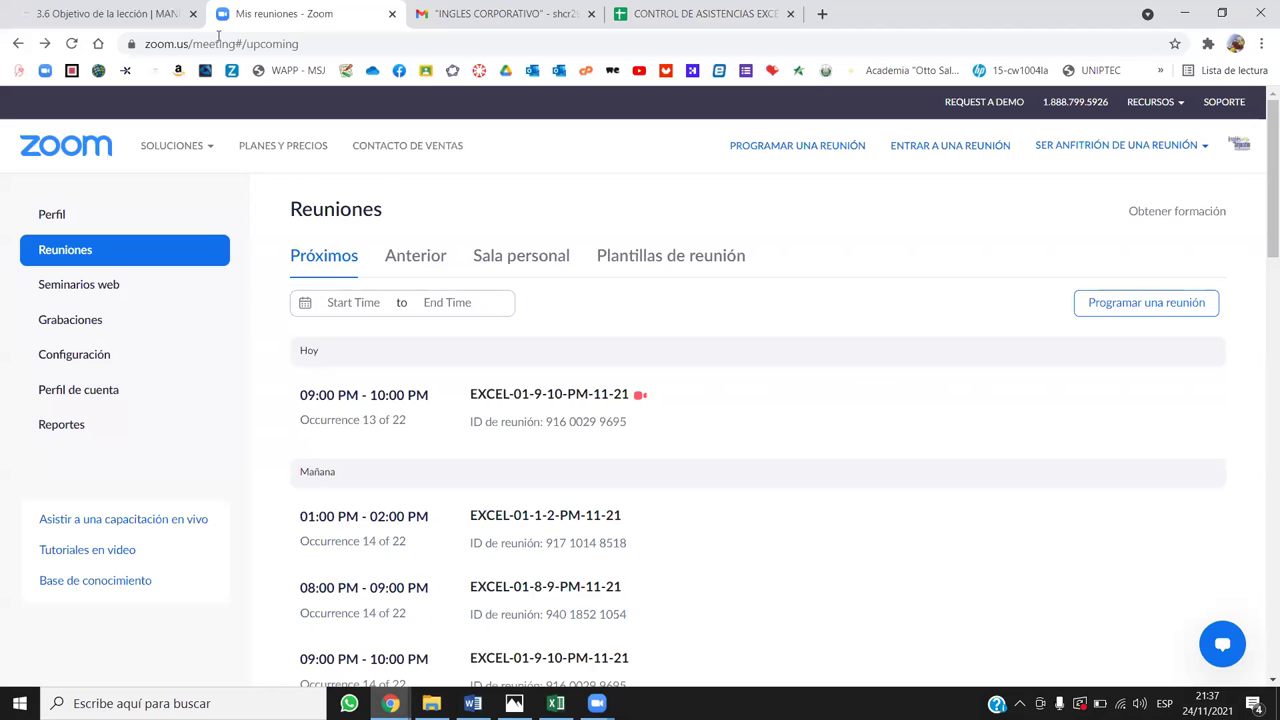
left_click(100, 13)
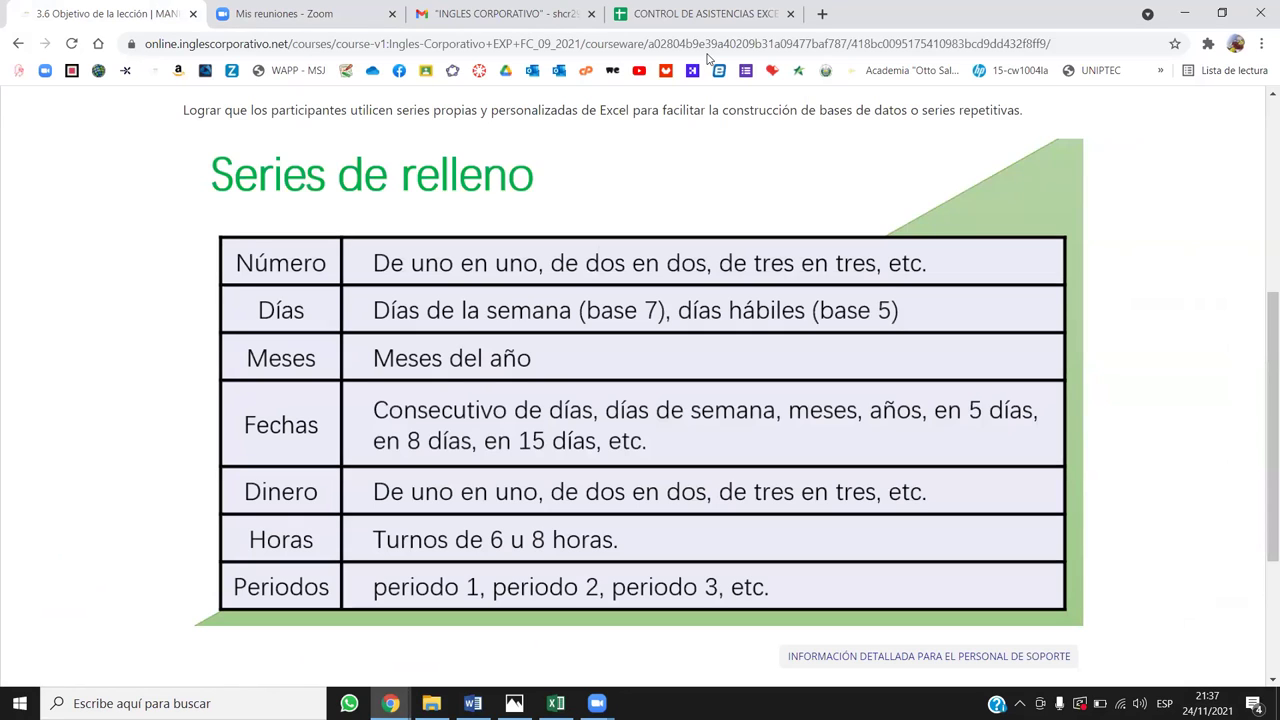
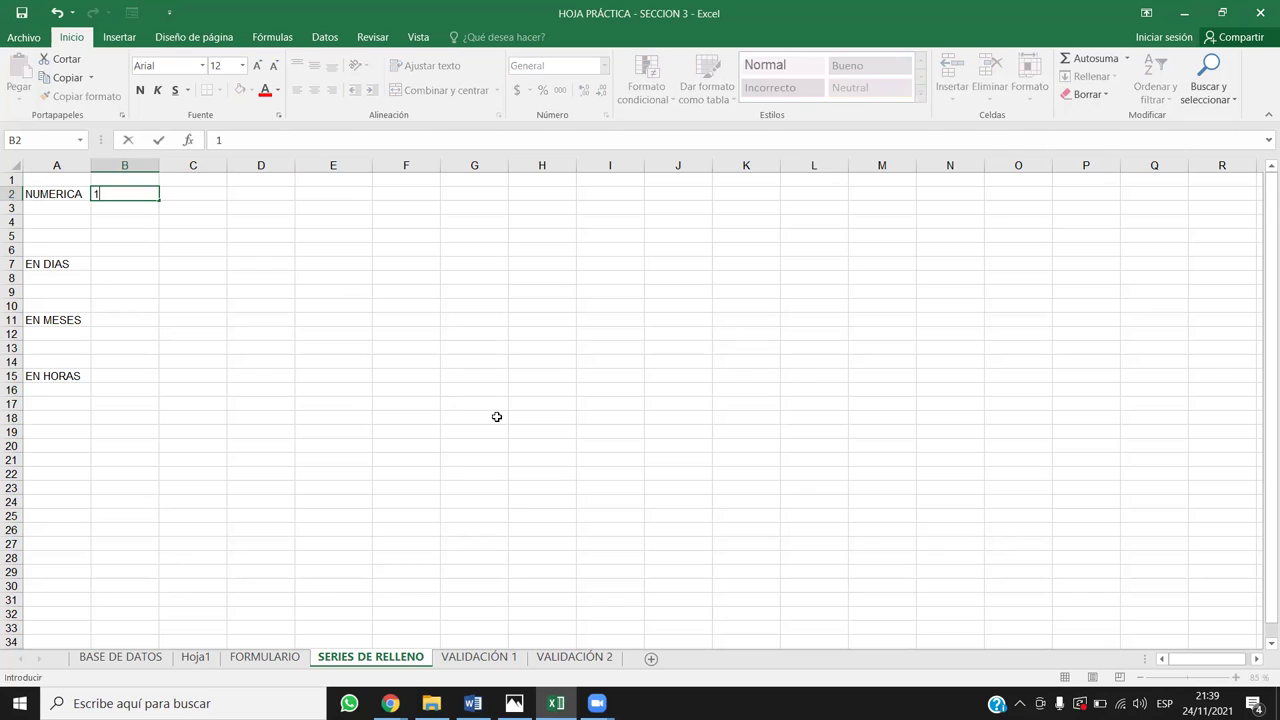
Enter the numbers 1 to 4 individually across B2:E2 beside NUMERICA and clear them again
key("Tab")
type("3")
key("Tab")
type("4")
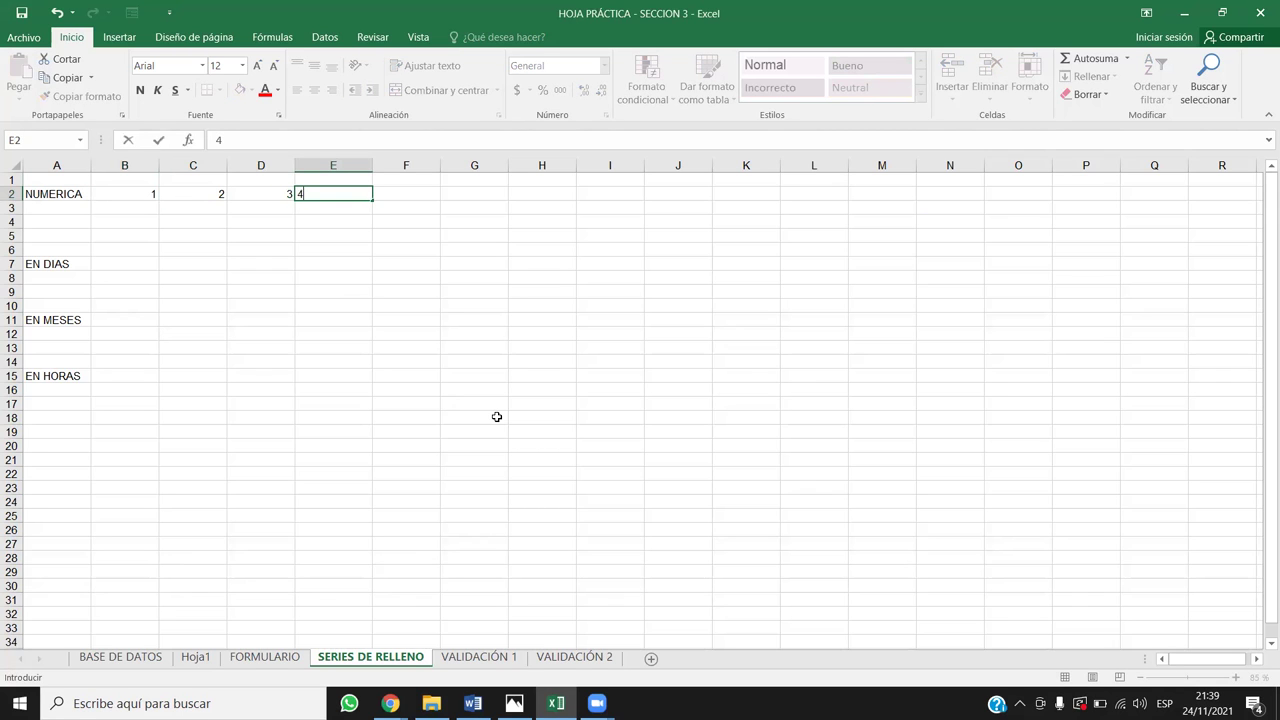
left_click(495, 410)
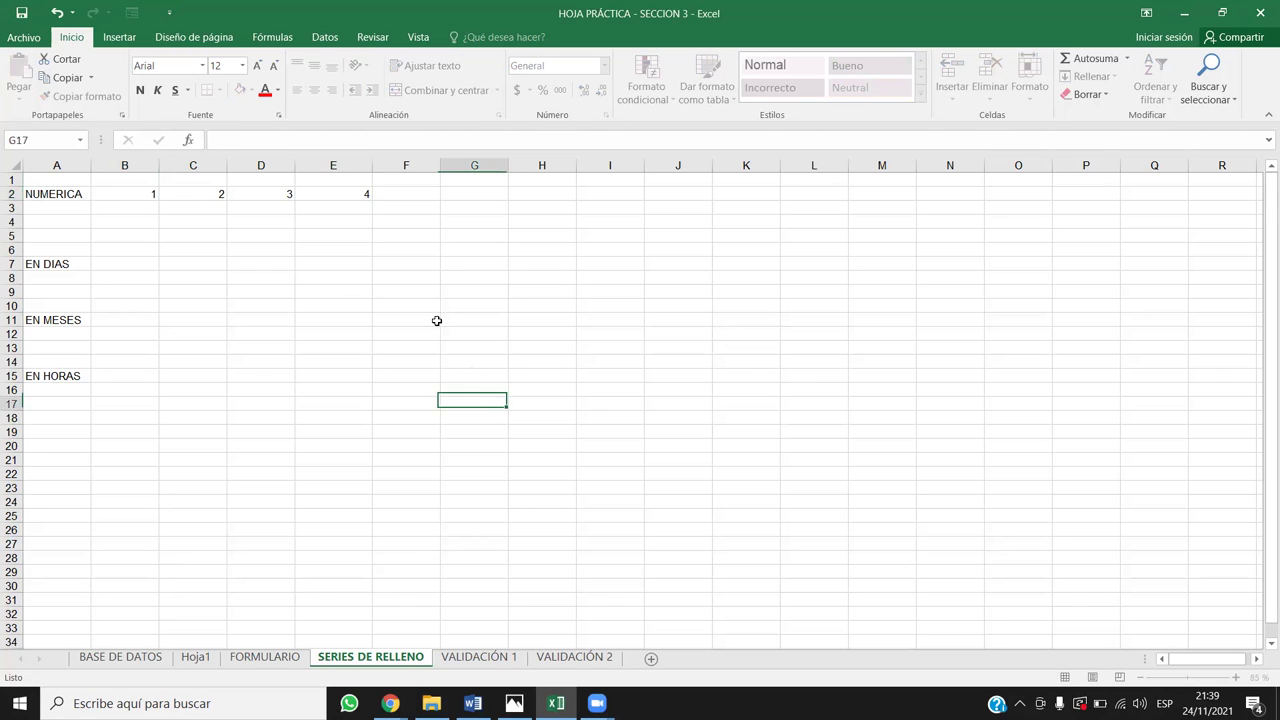
left_click_drag(154, 194, 362, 189)
key("Delete")
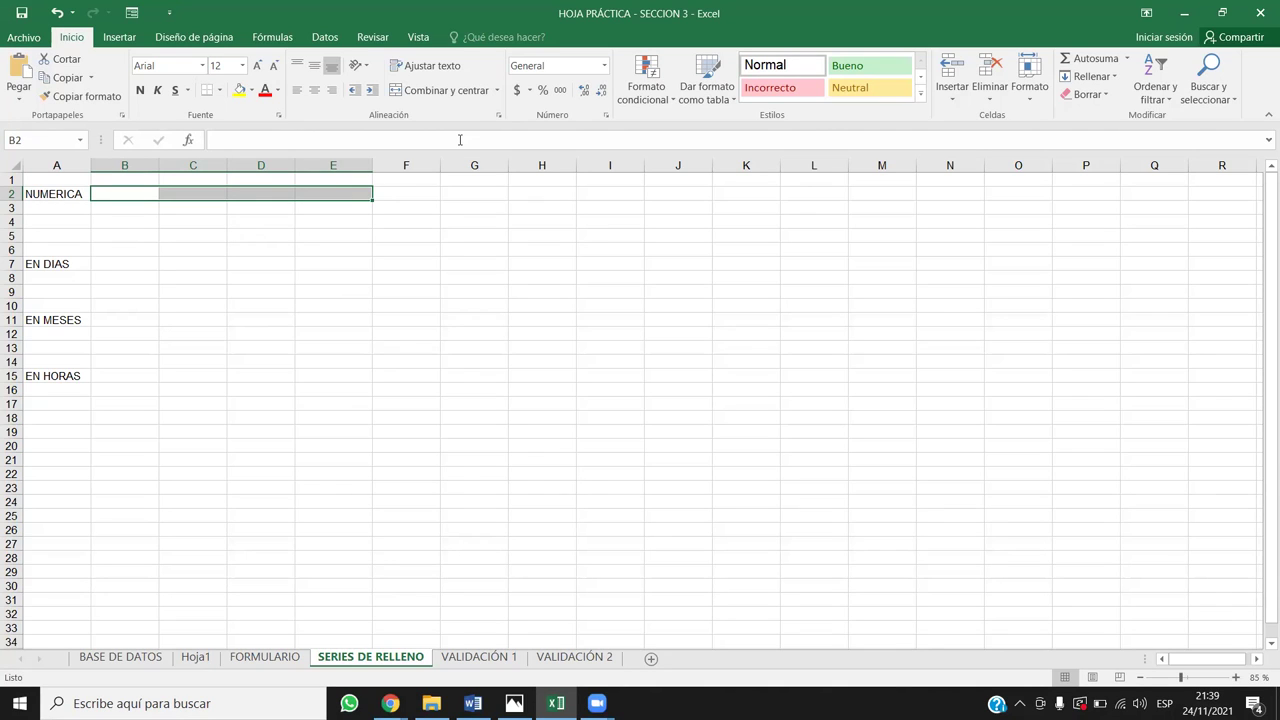
Enter 1 in B2 beside NUMERICA and autofill it across the row to P2
left_click_drag(130, 257, 145, 257)
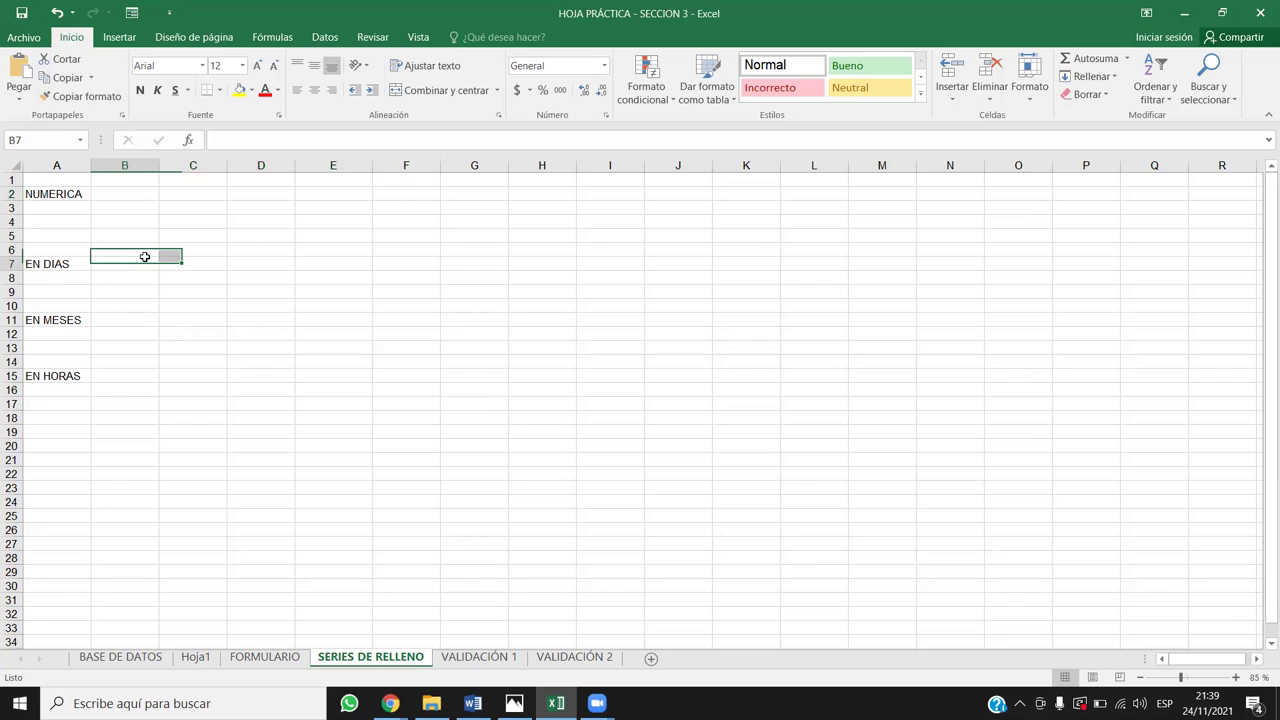
left_click(116, 194)
type("1")
key("Return")
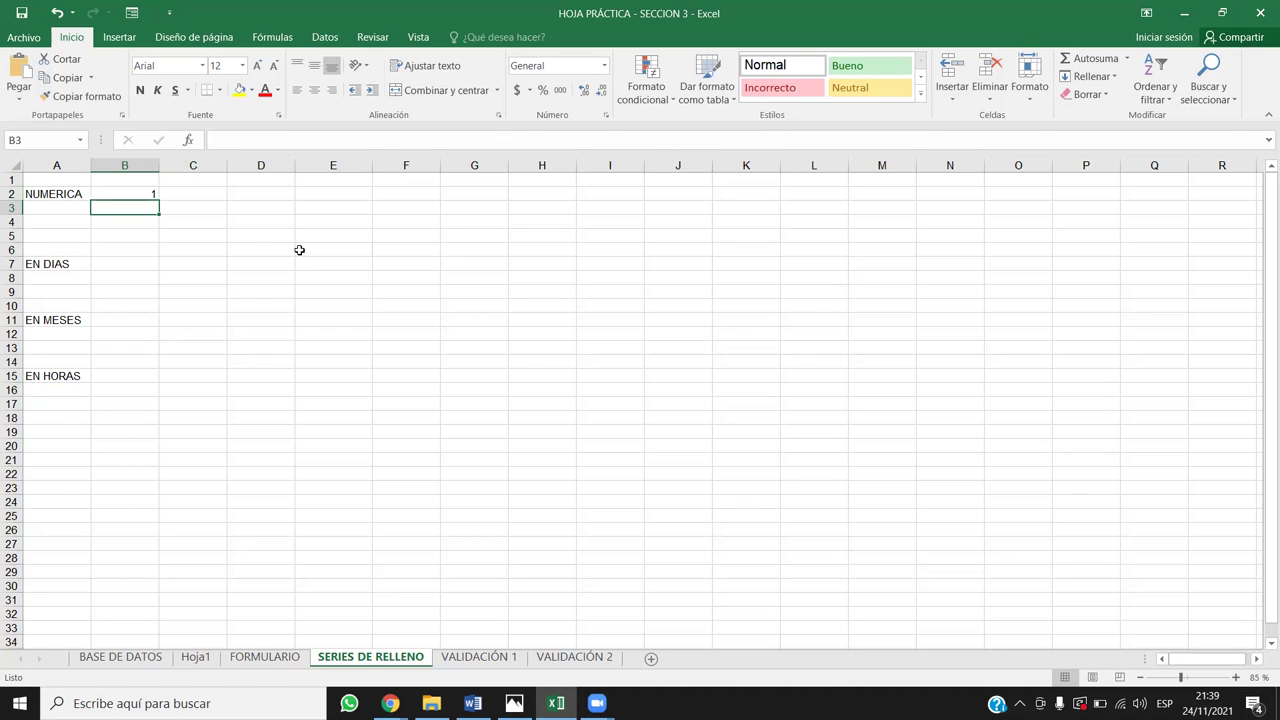
left_click(122, 193)
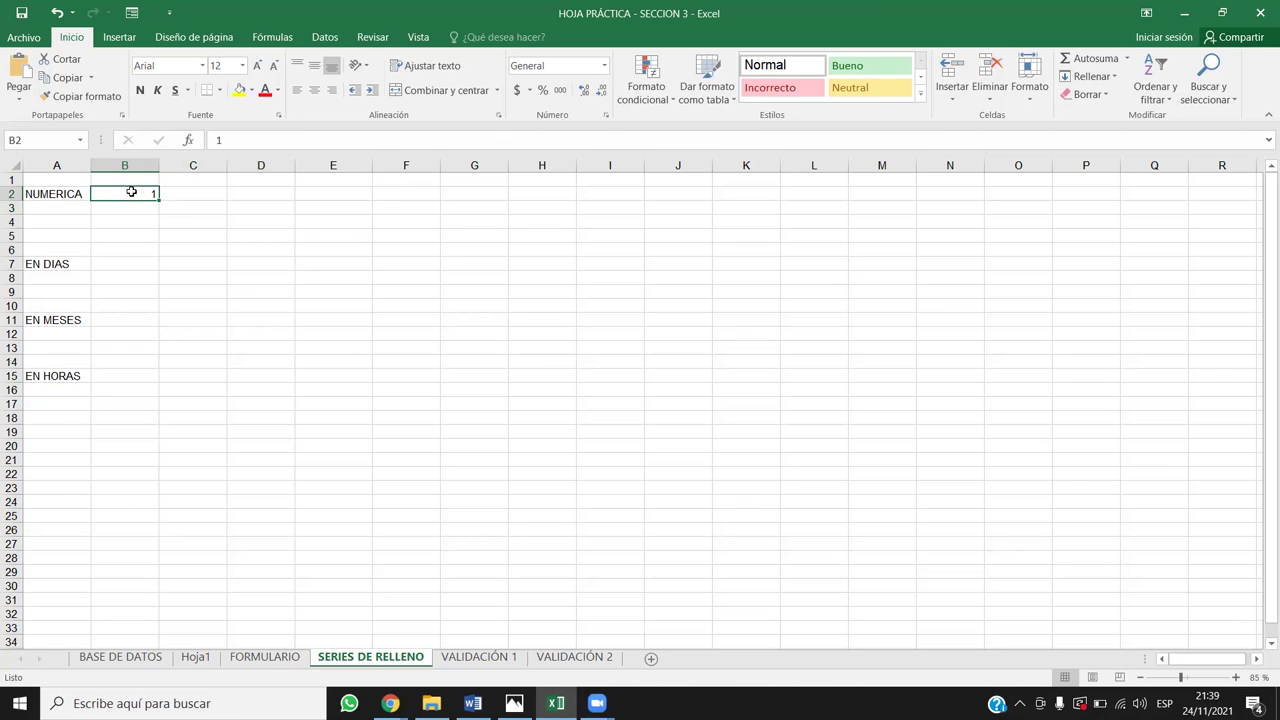
left_click_drag(162, 197, 1112, 208)
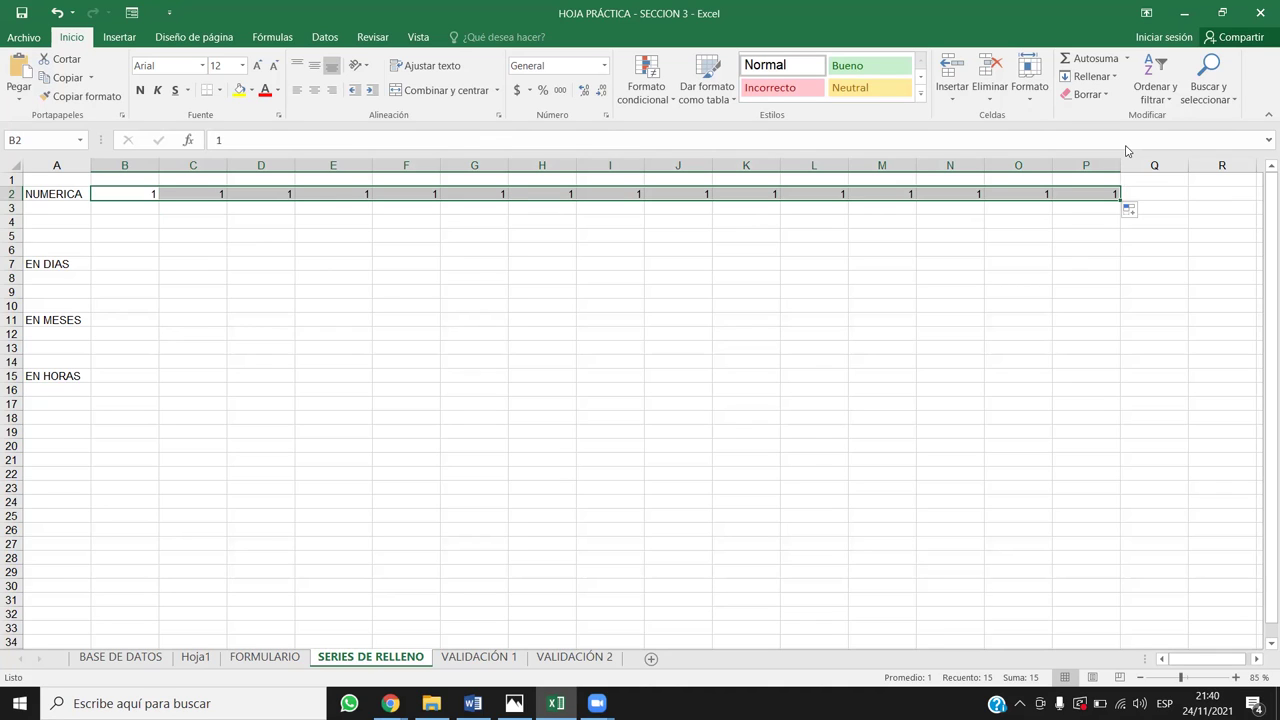
Change the autofill option of B2:P2 to Serie de relleno
left_click(1130, 211)
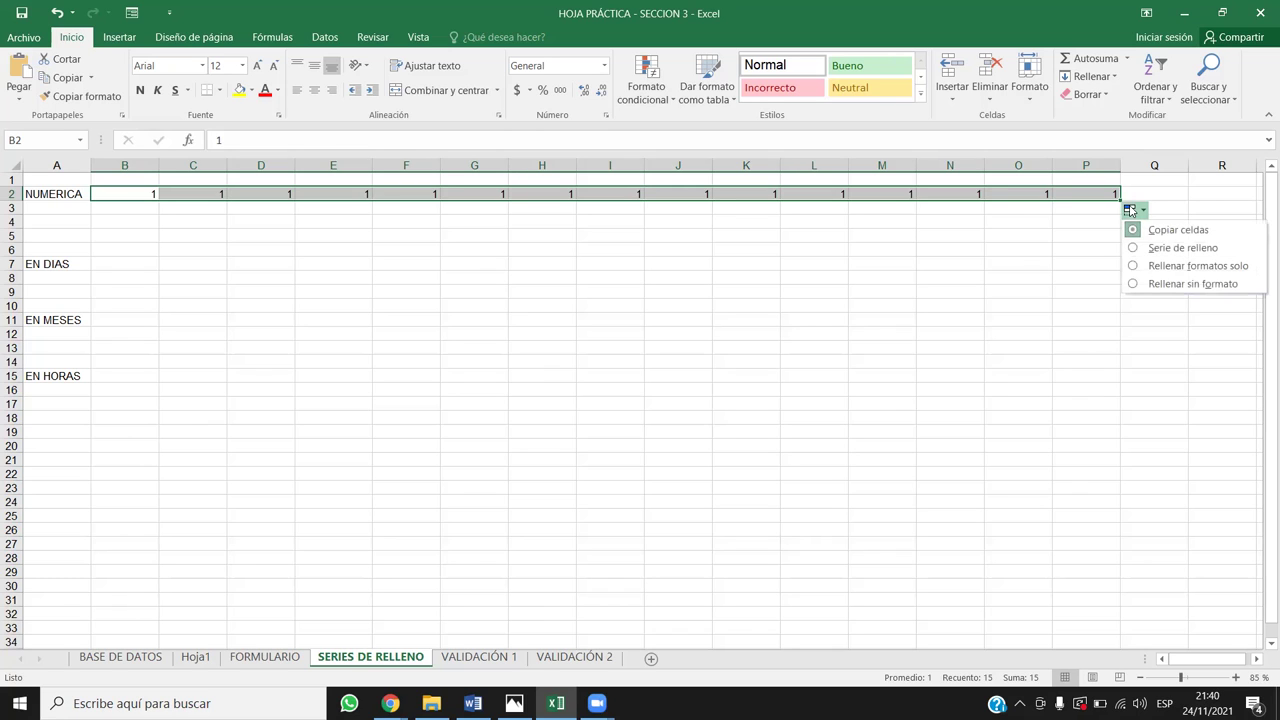
left_click(1205, 252)
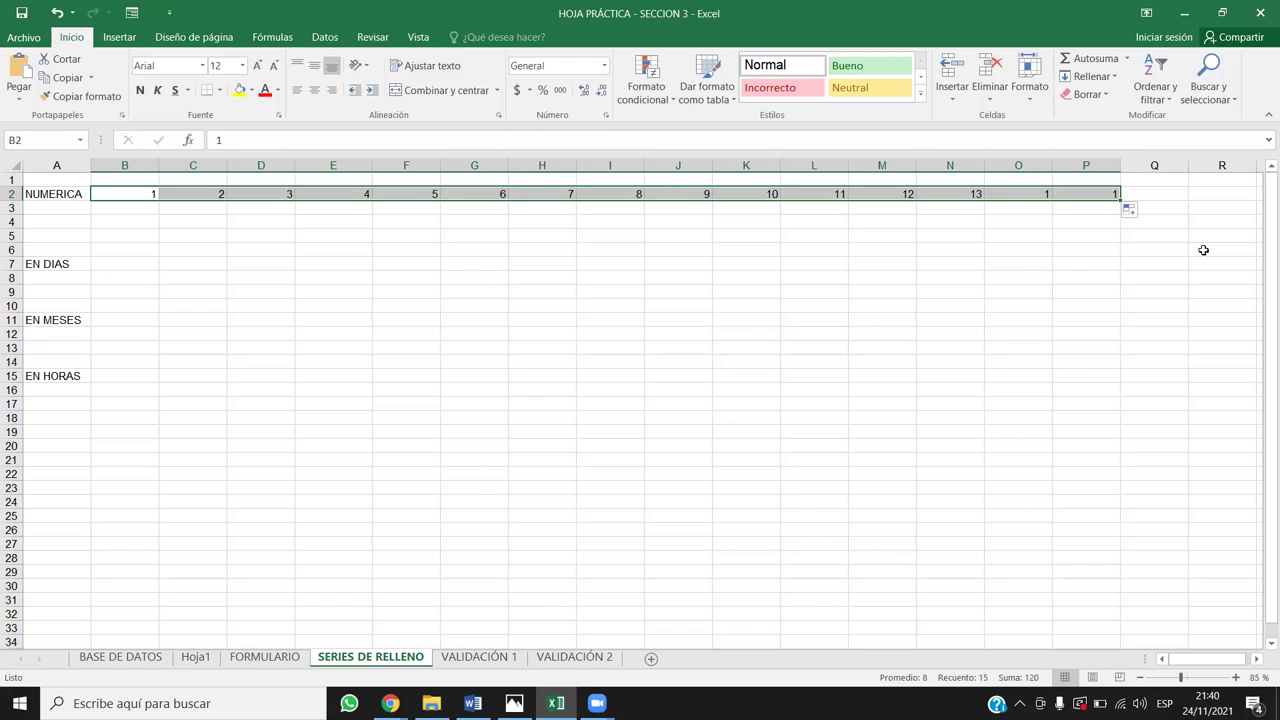
left_click(972, 333)
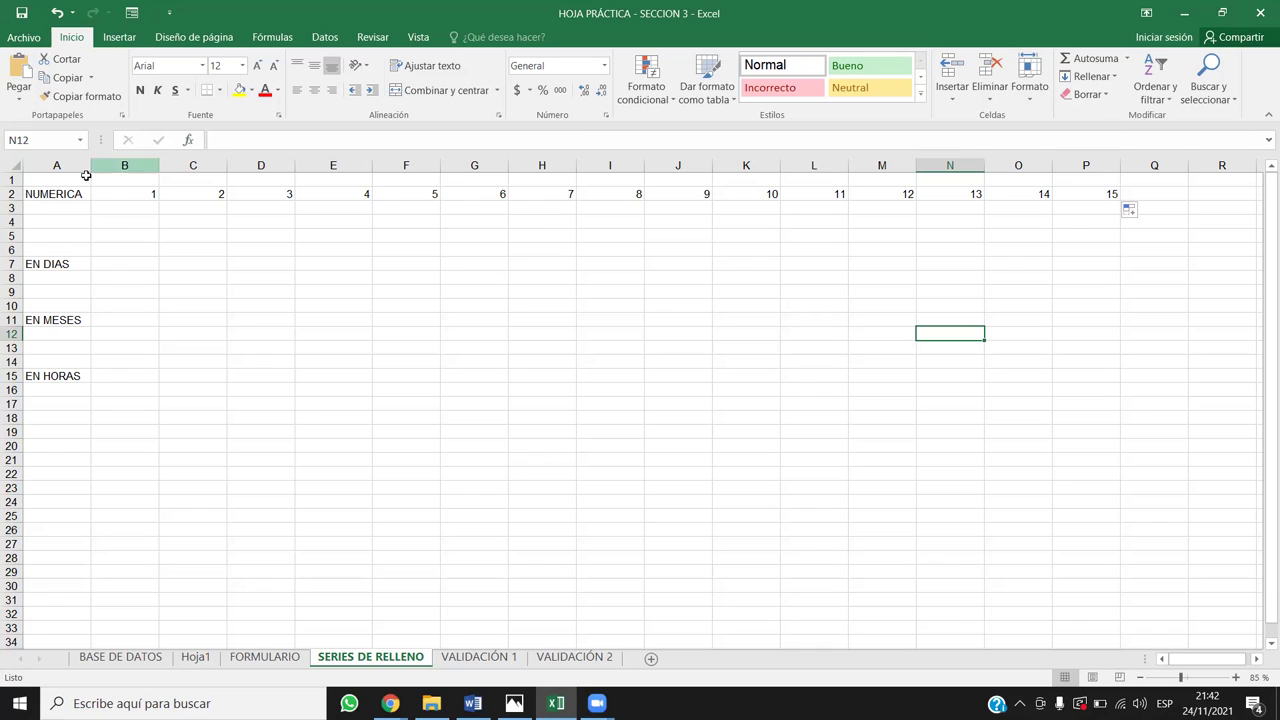
Enter 0 in B3 and 10 in C3 as the starting values of a series
left_click(105, 207)
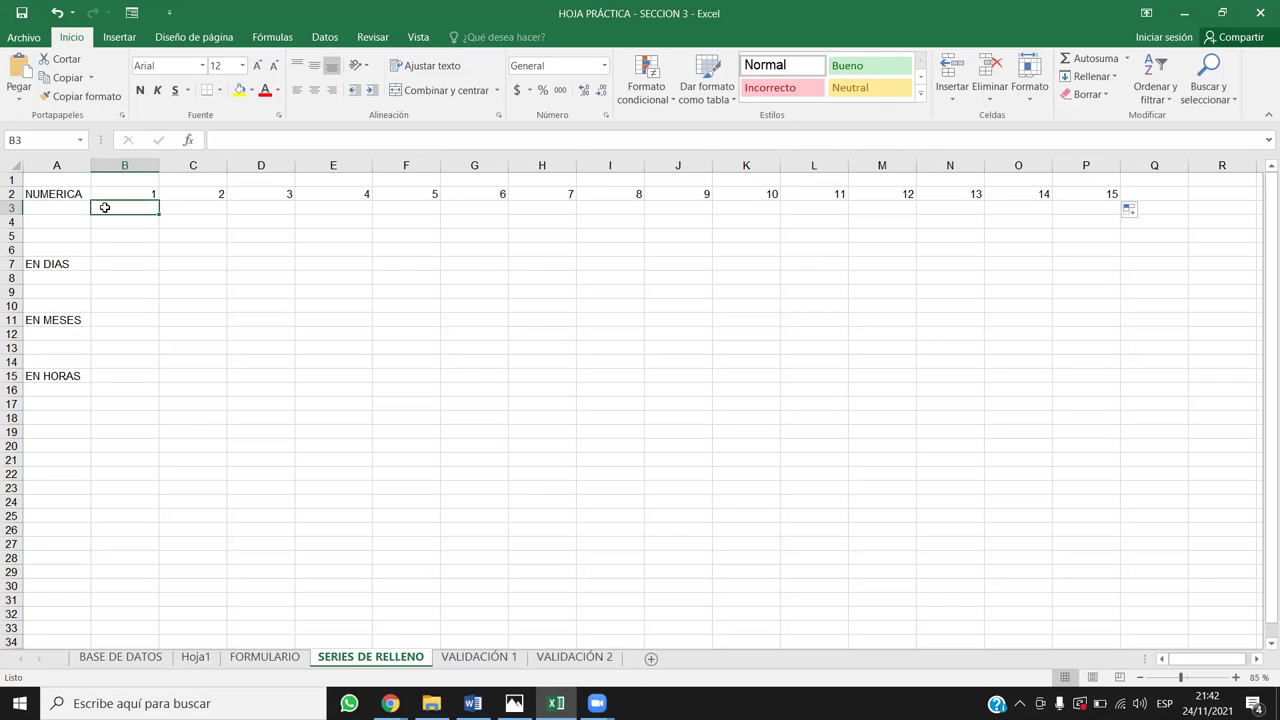
type("0")
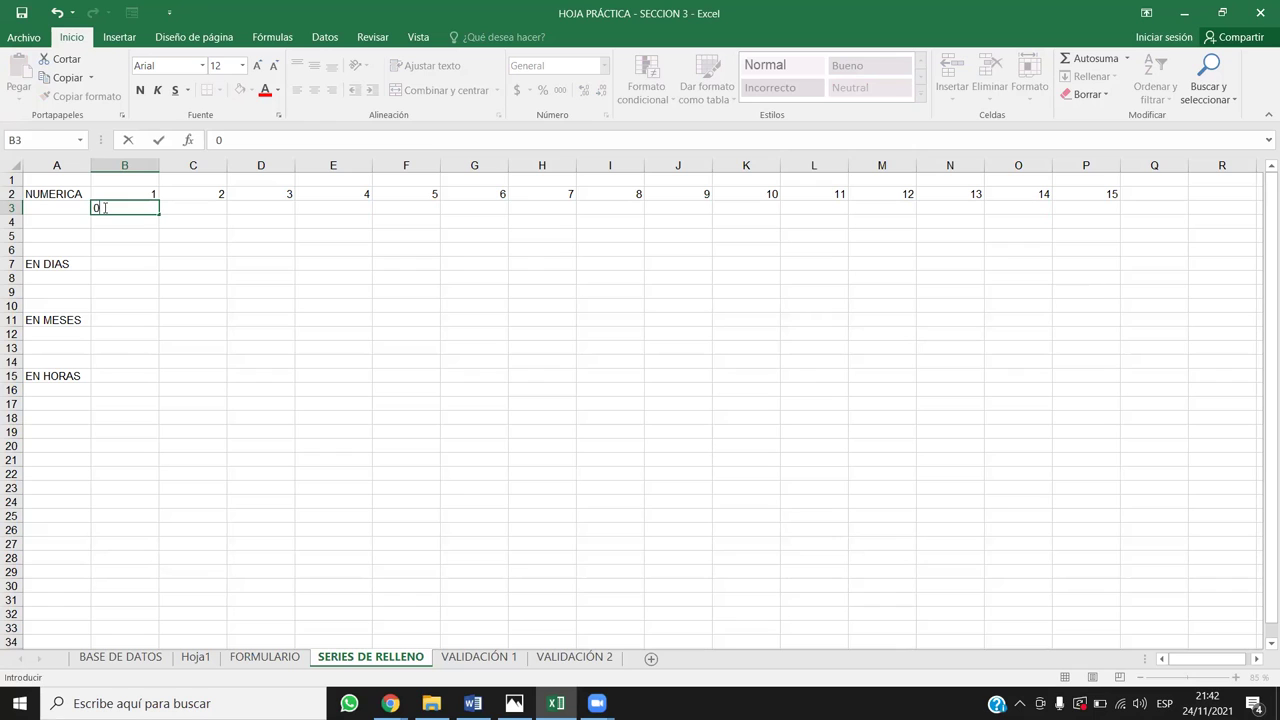
key("Tab")
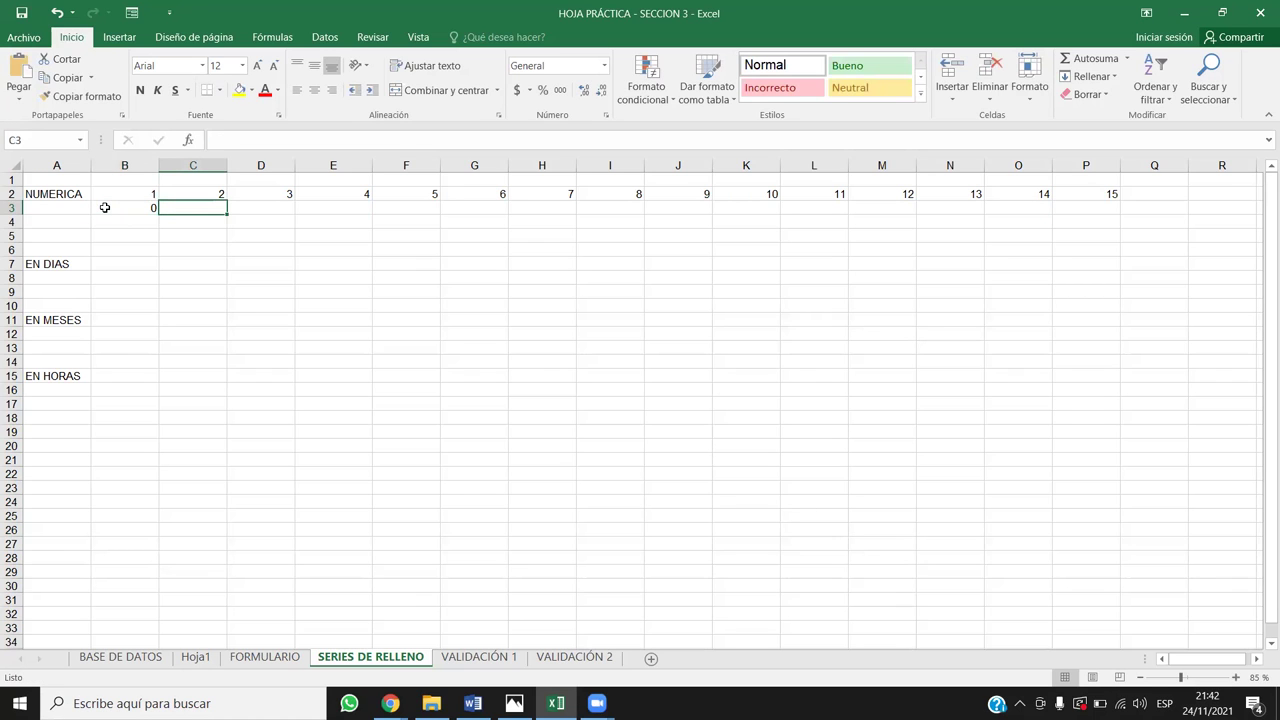
type("10")
key("Return")
key("Up")
key("Right")
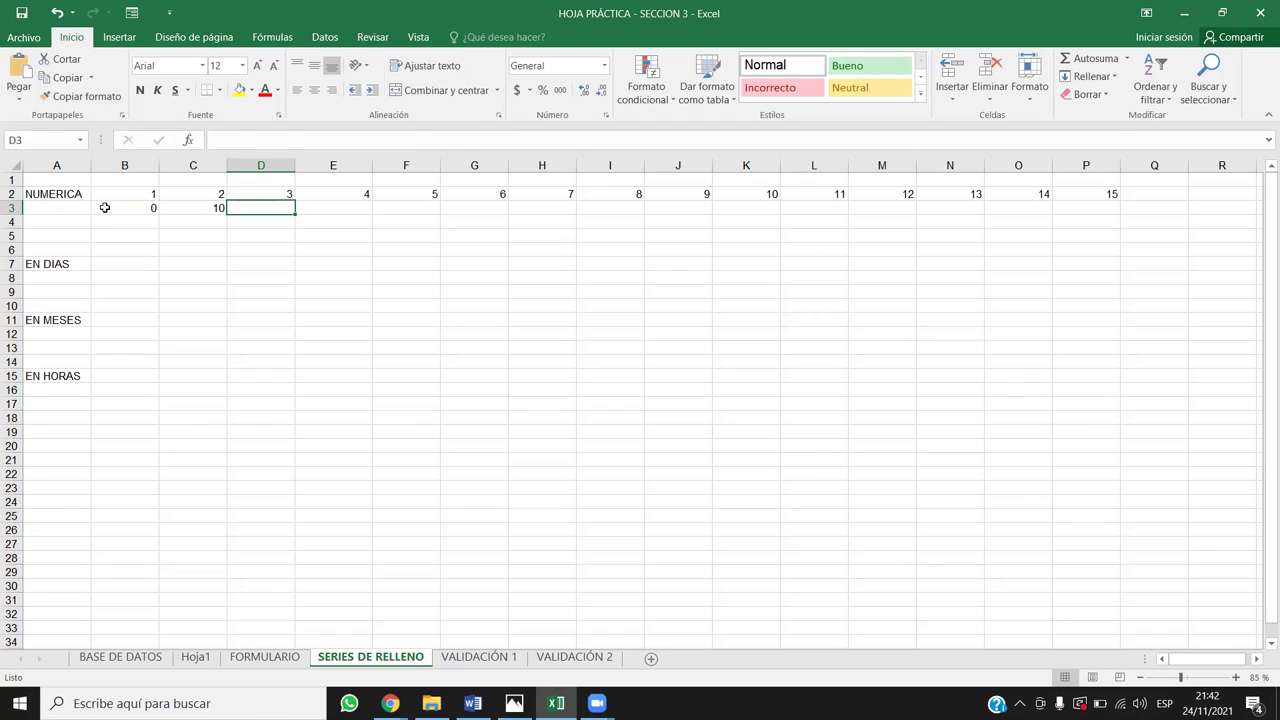
Select B3:C3 and autofill the series in steps of 10 across to P3
key("Left")
key("Right")
key("Left")
key("Left")
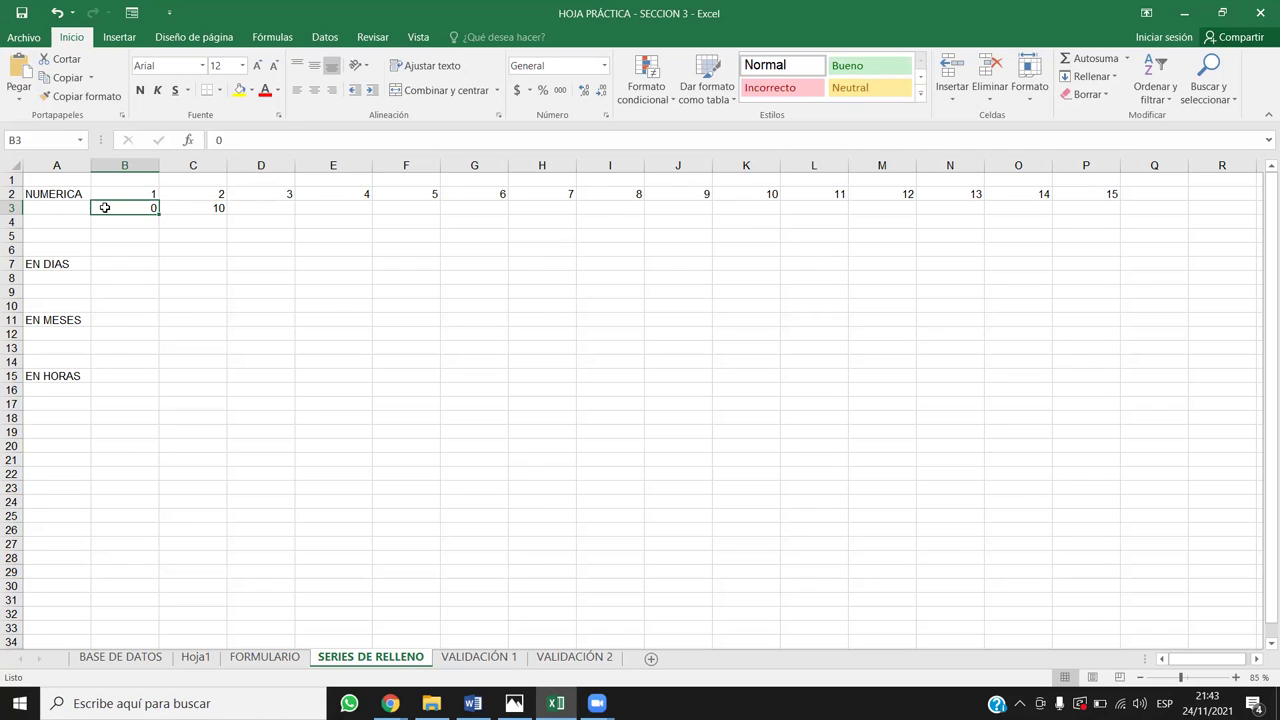
key("Right")
key("Left")
key("shift+Right")
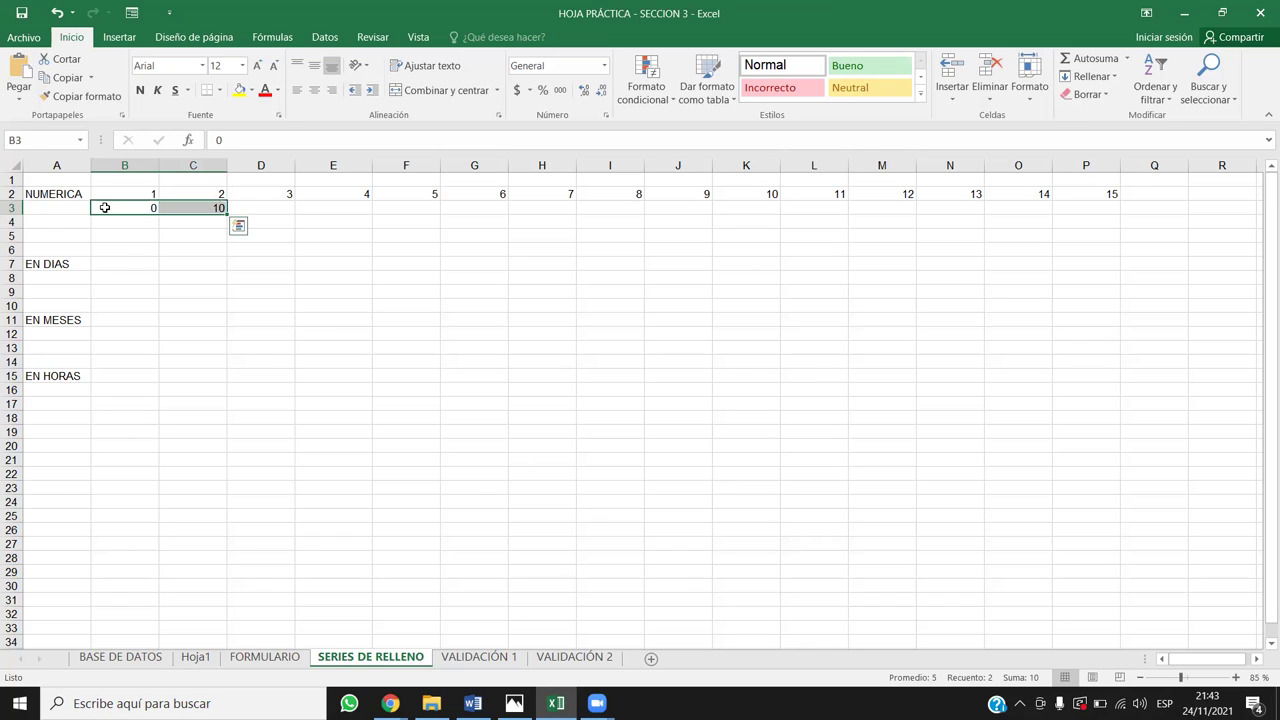
left_click_drag(227, 214, 1116, 250)
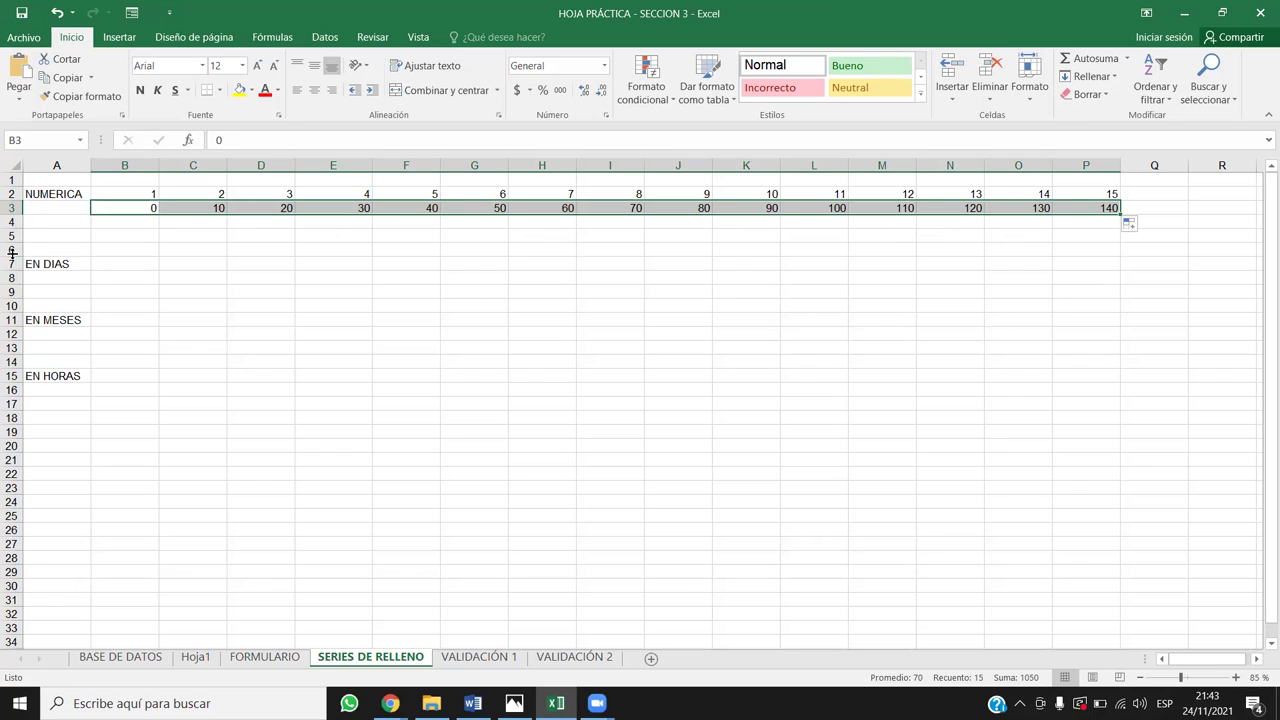
Enter 140 in B4 and 130 in C4, and autofill the descending series across to P4
left_click(115, 226)
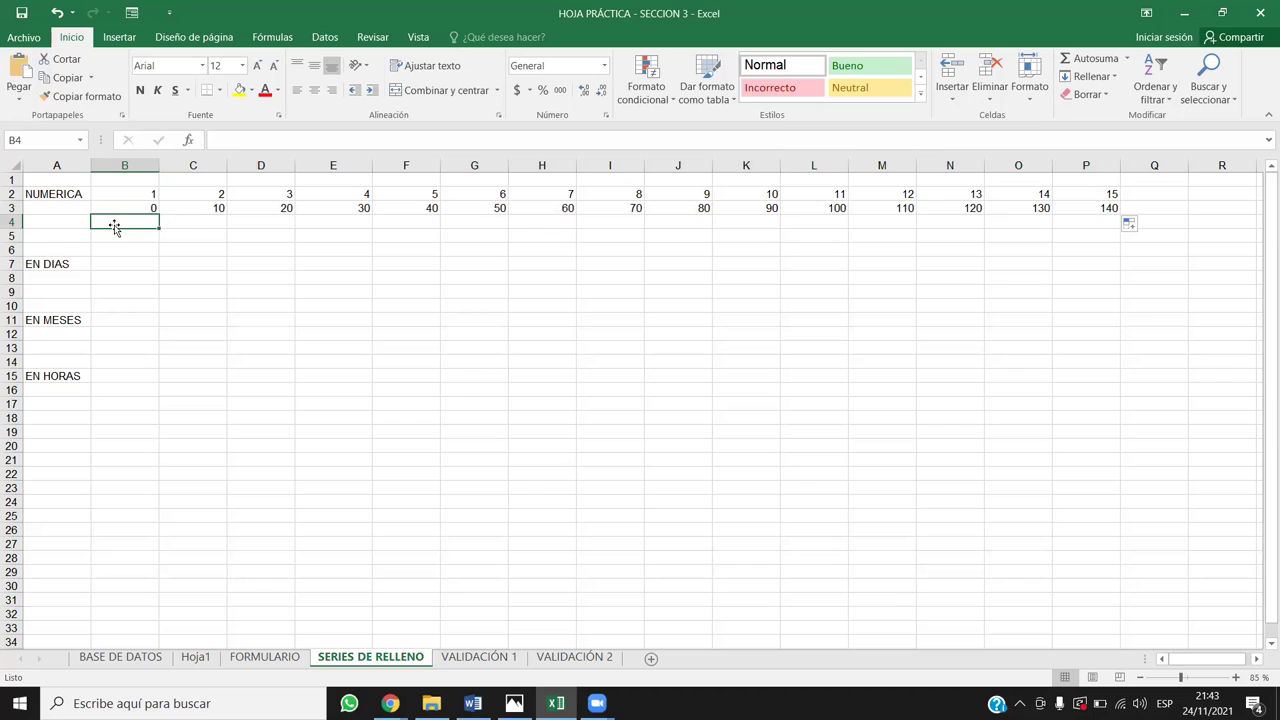
type("140")
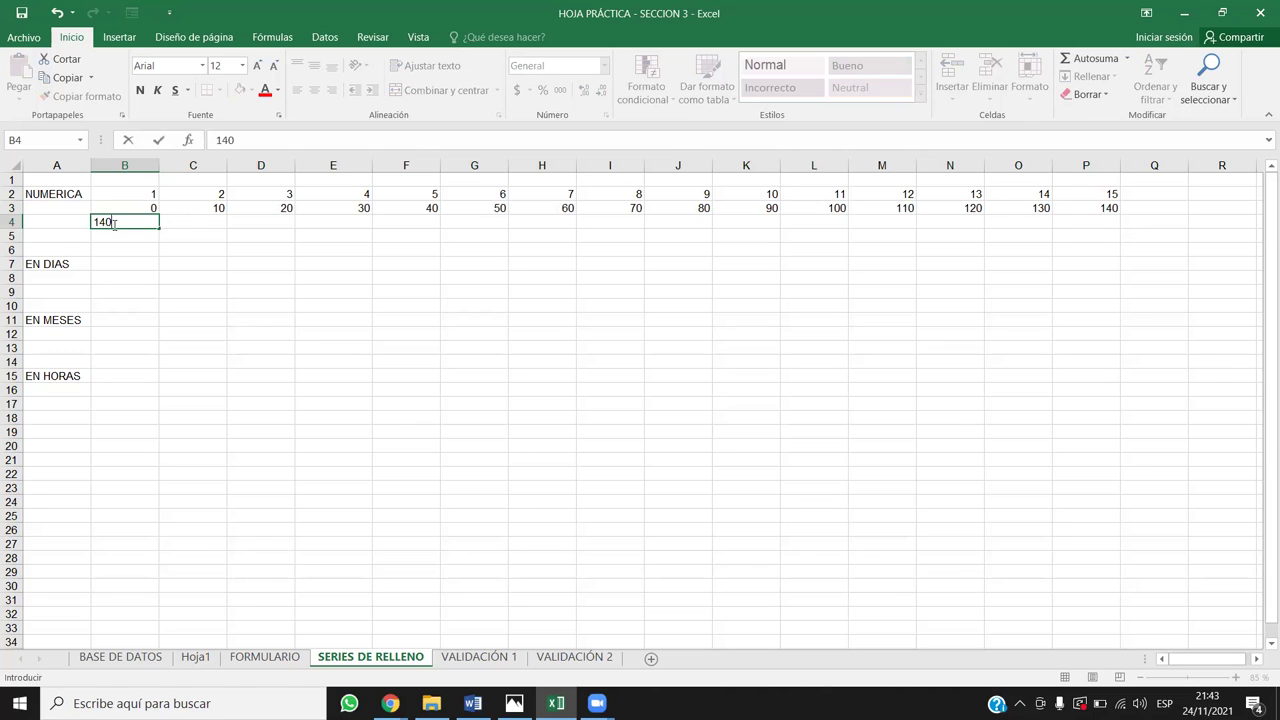
key("Tab")
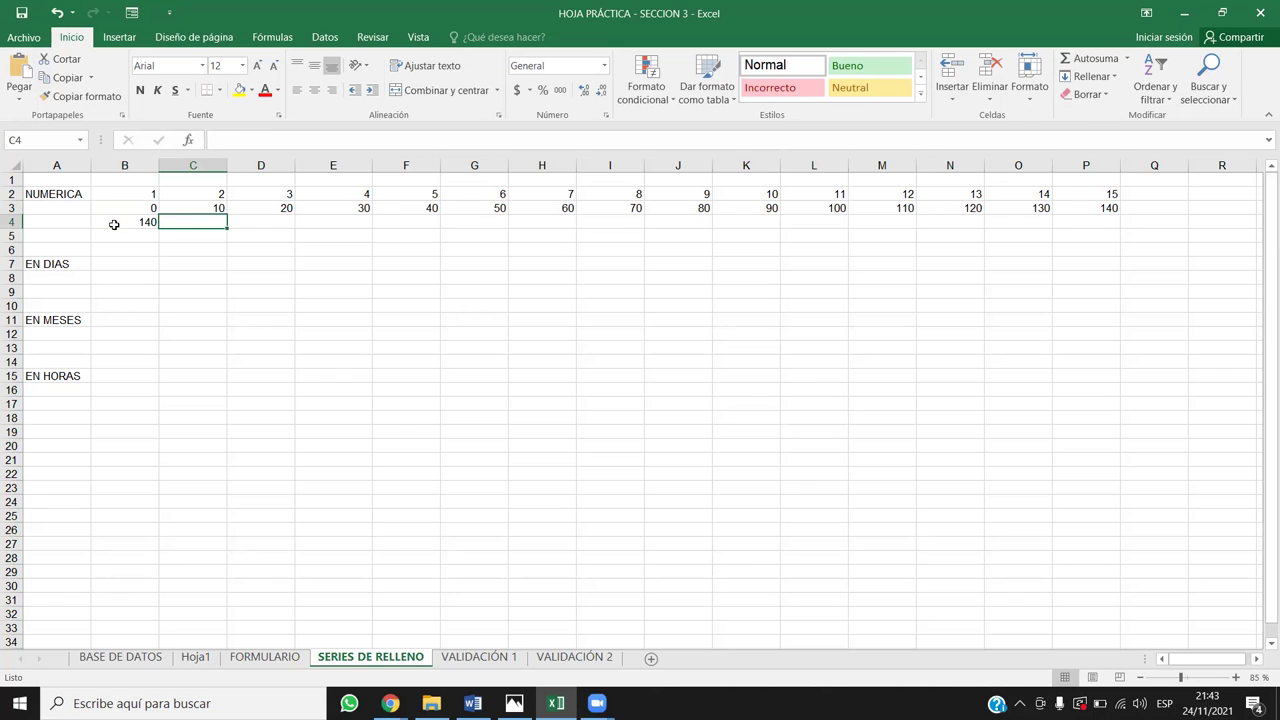
type("130")
key("Return")
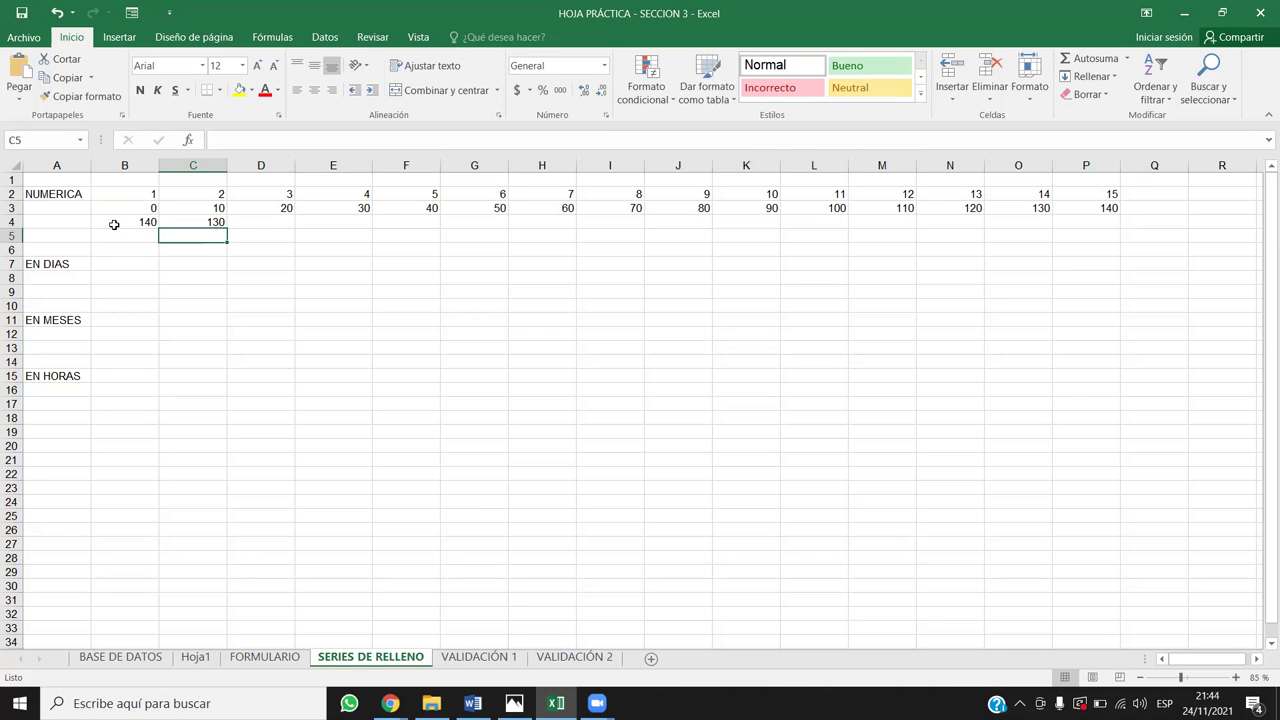
left_click_drag(130, 221, 628, 228)
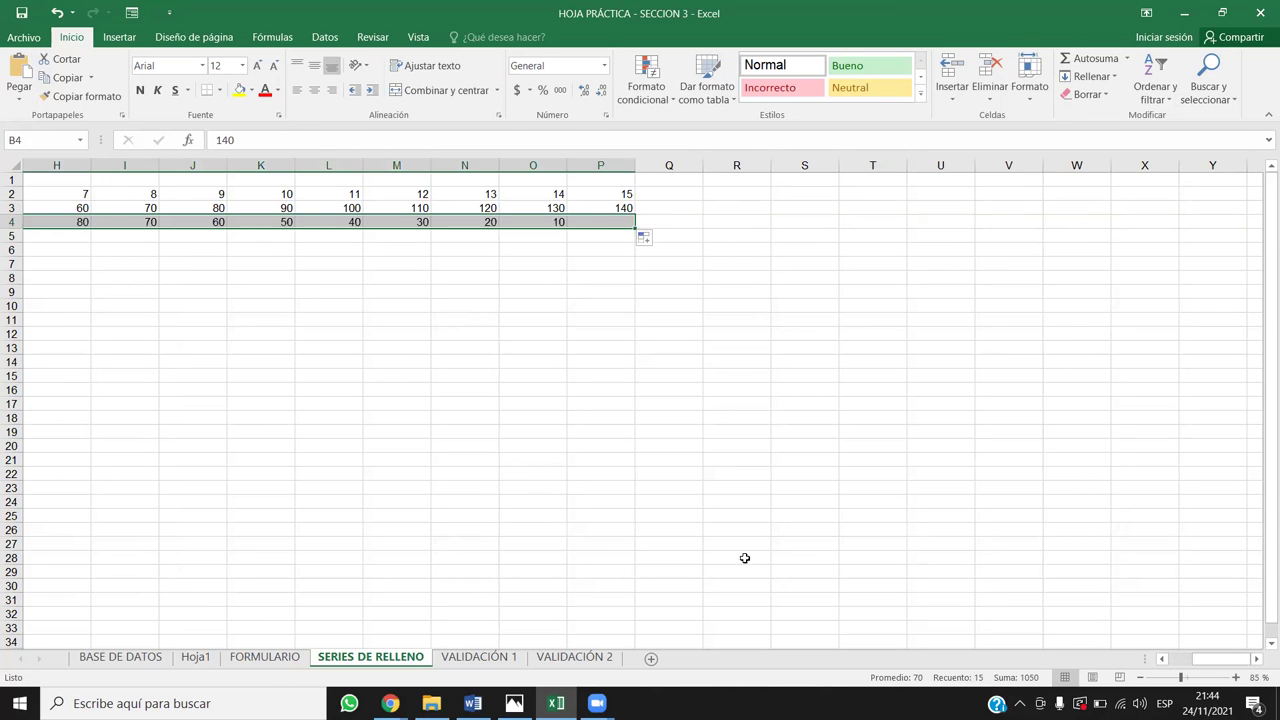
key("Home")
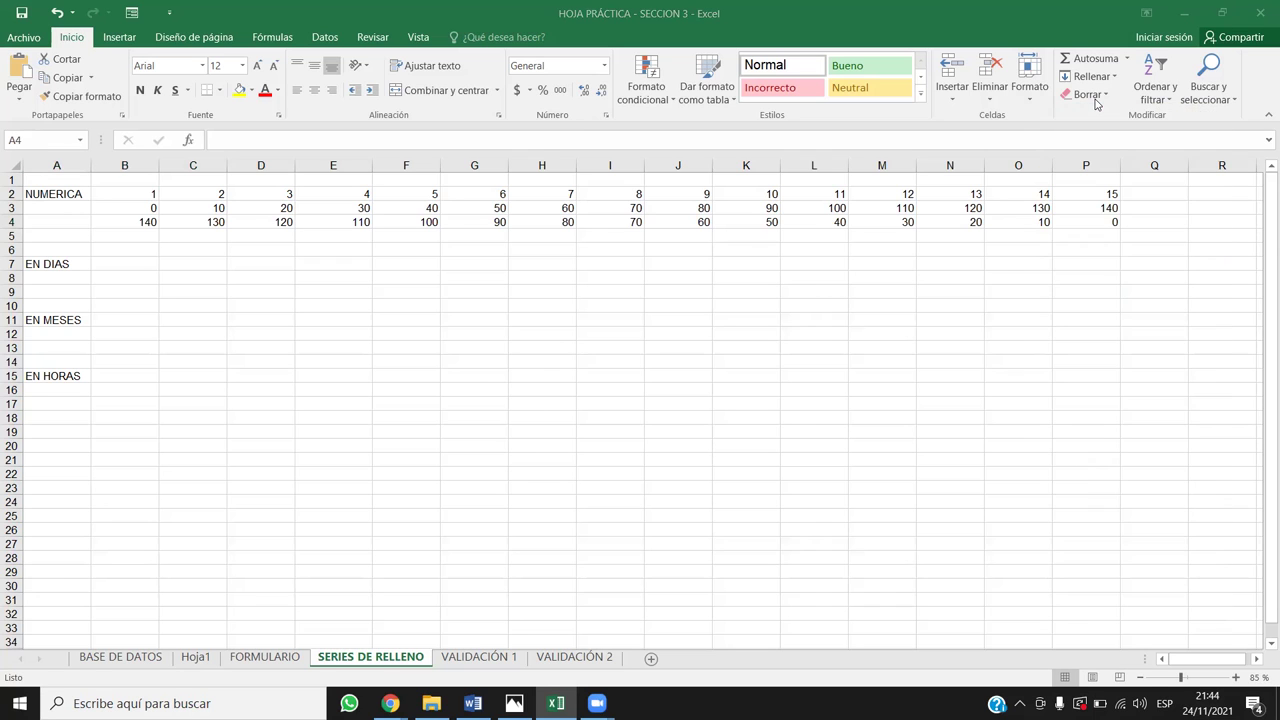
Check the Series de relleno lesson table in Chrome and return to the Excel workbook
mouse_move(408, 690)
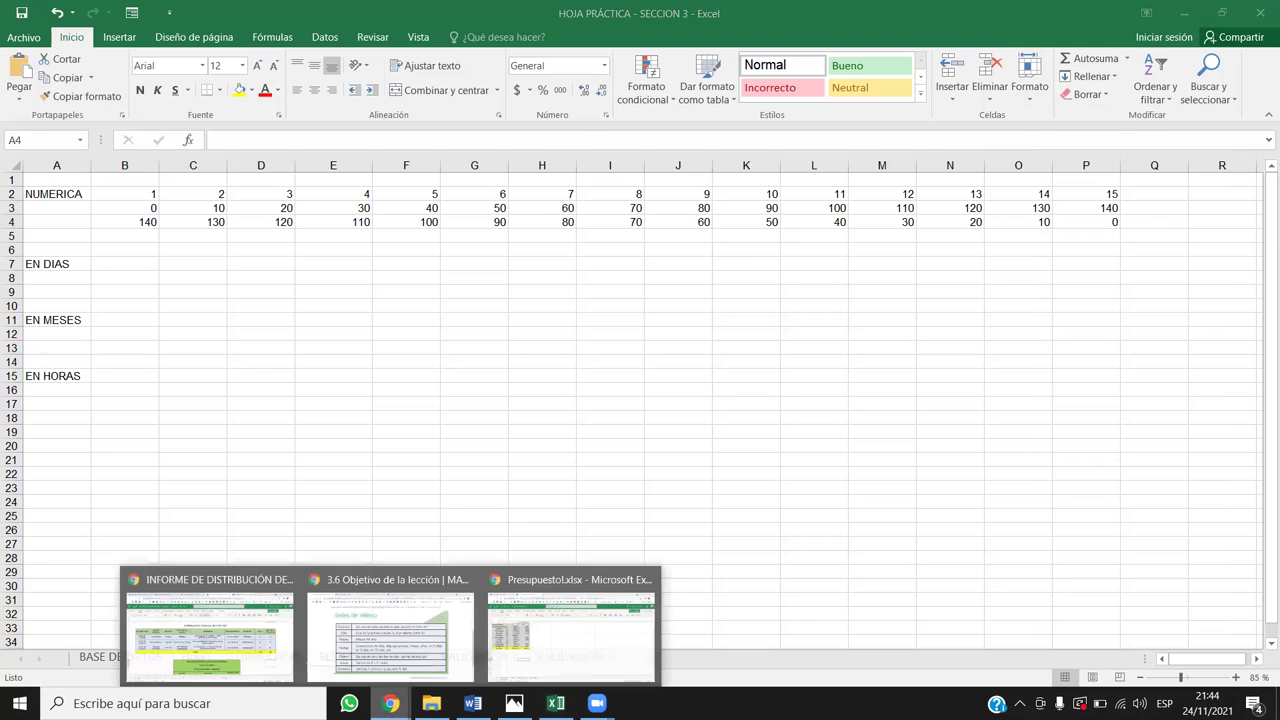
left_click(434, 654)
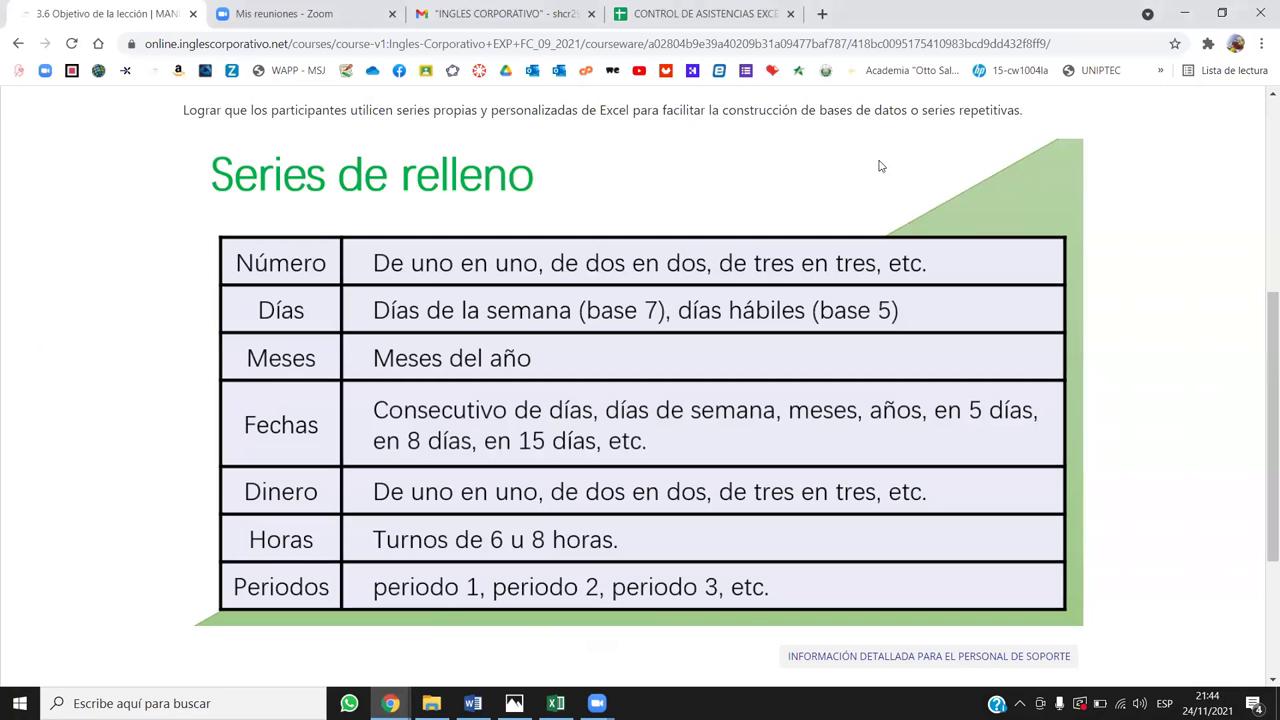
left_click(1186, 13)
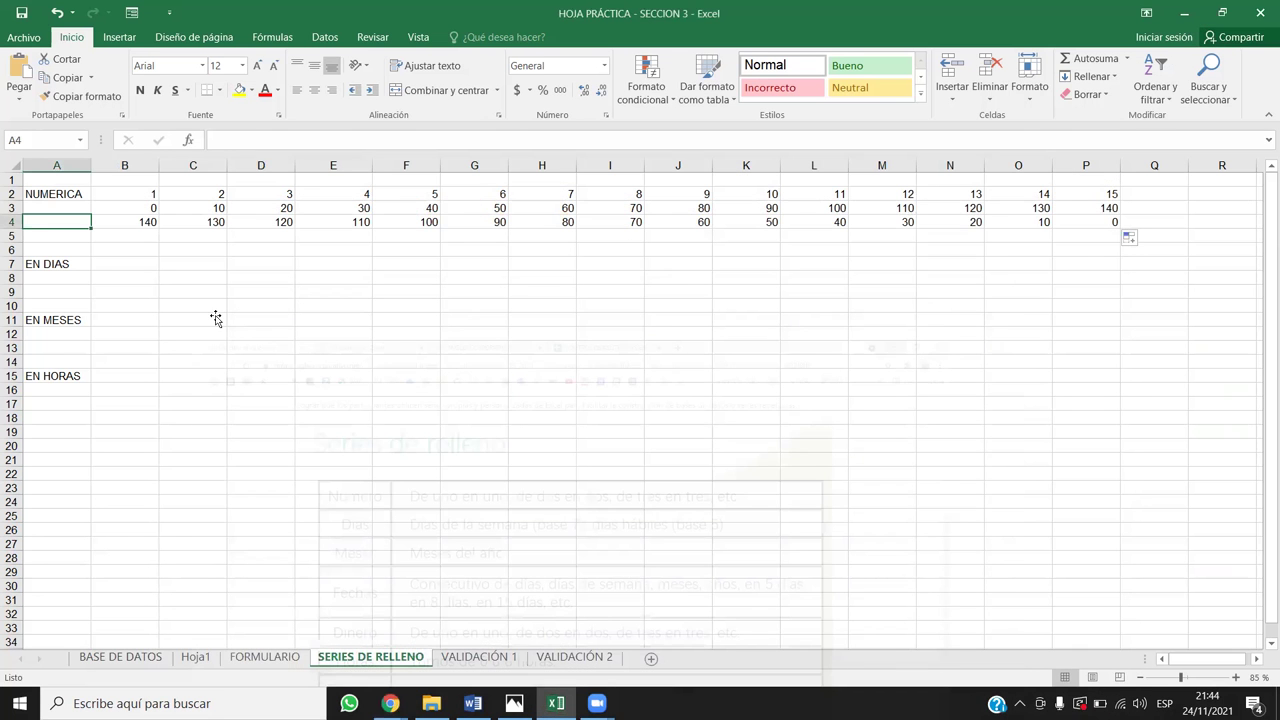
Enter Lunes in B7 beside EN DIAS
left_click(135, 264)
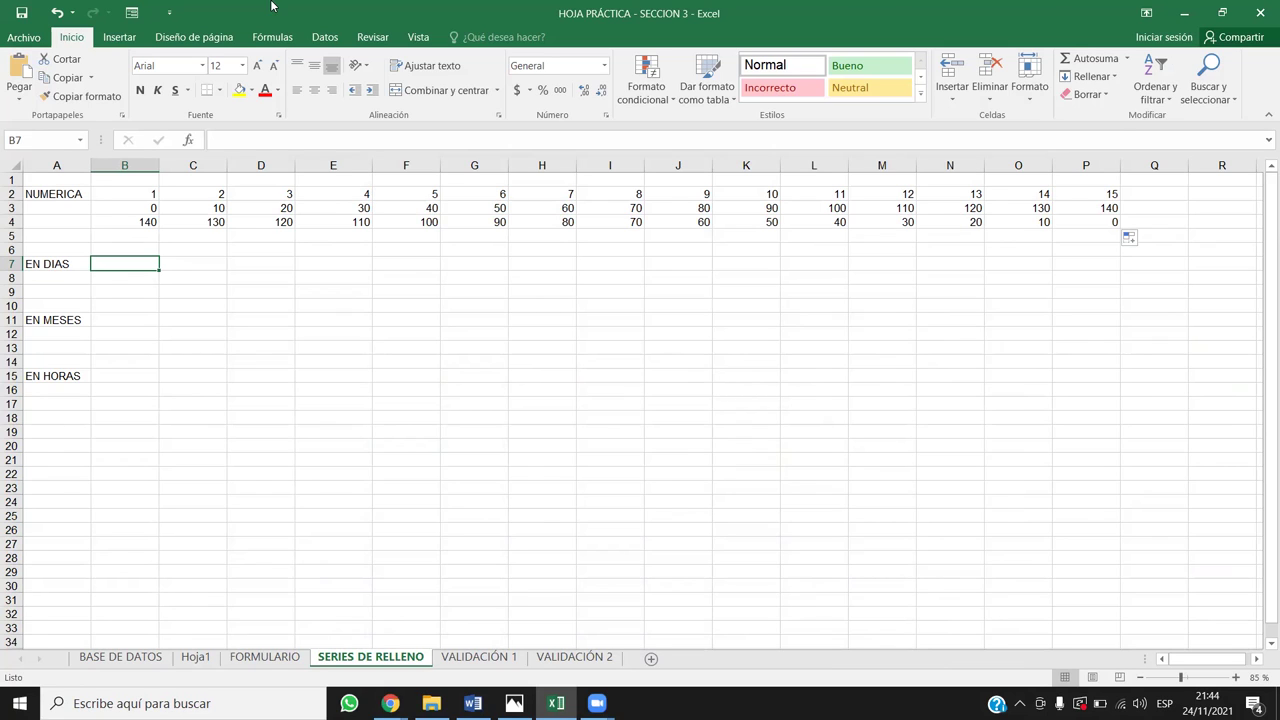
type("Lunes")
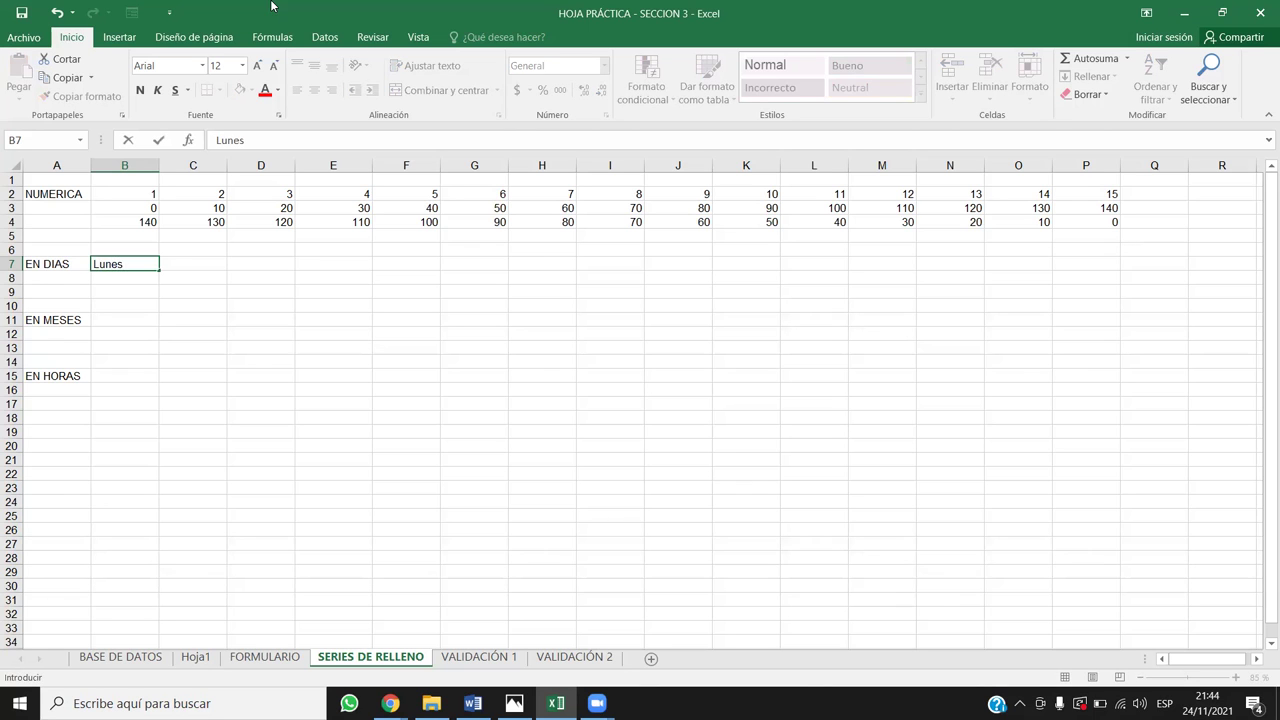
key("Return")
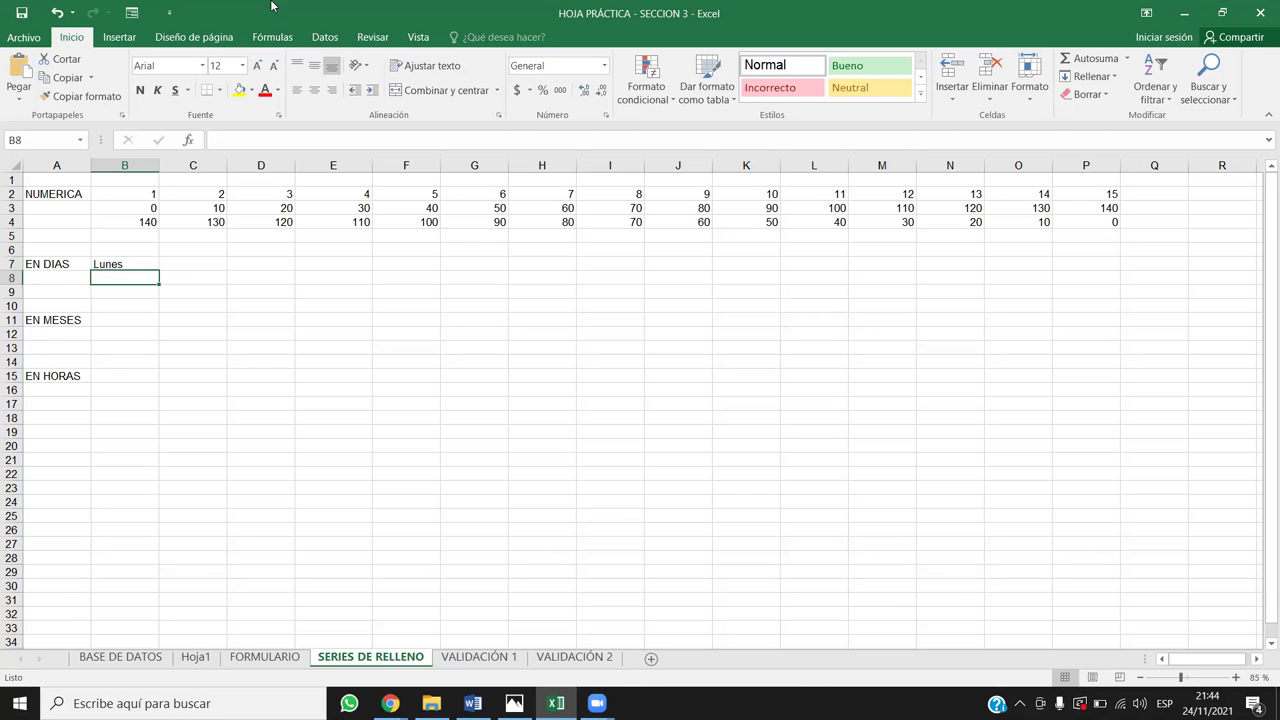
Autofill the weekdays from B7 across to P7 and undo the fill
left_click(147, 264)
left_click_drag(158, 271, 1146, 270)
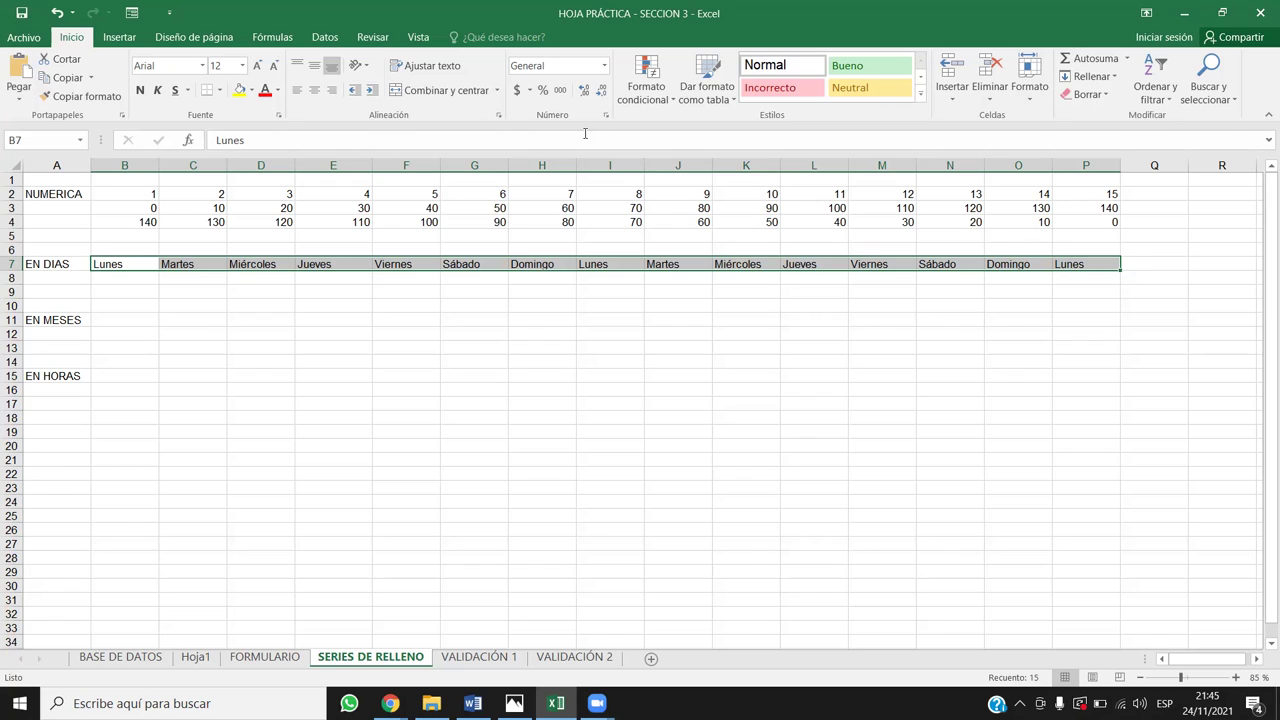
key("ctrl+z")
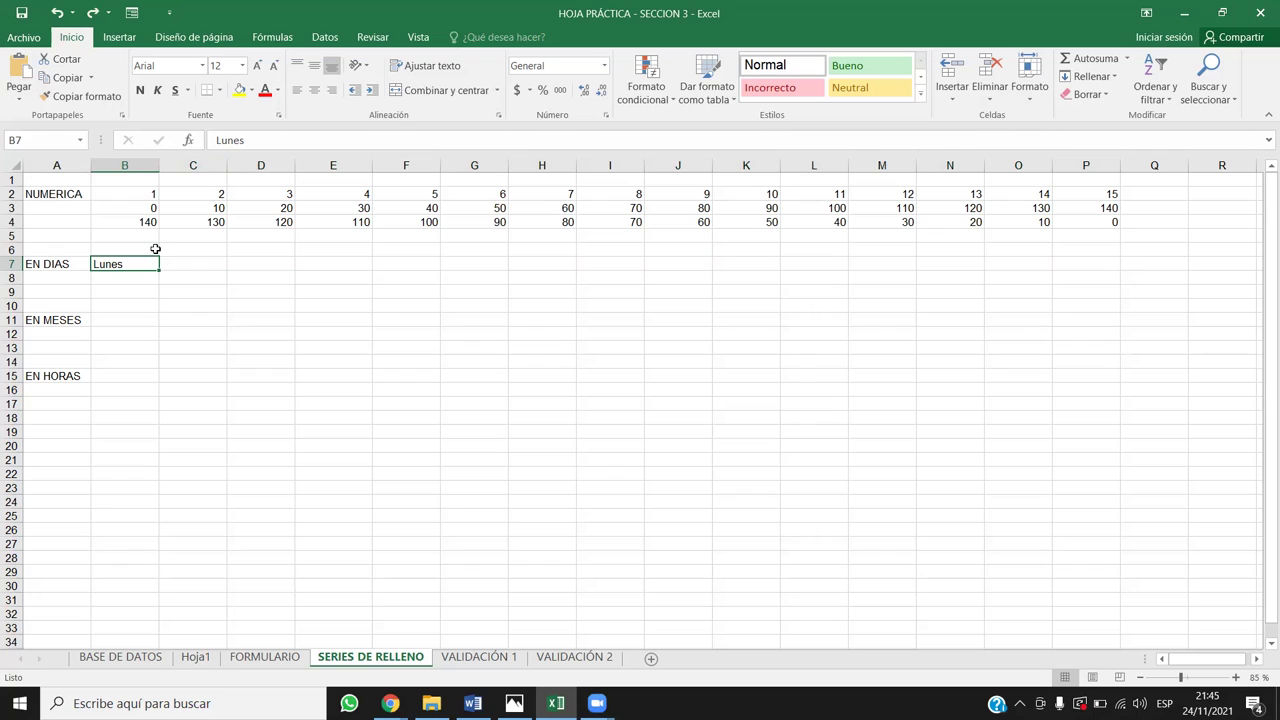
Autofill Lunes from B7 across to P7 with the weekdays-only option, Rellenar días de la semana
left_click_drag(159, 268, 1105, 264)
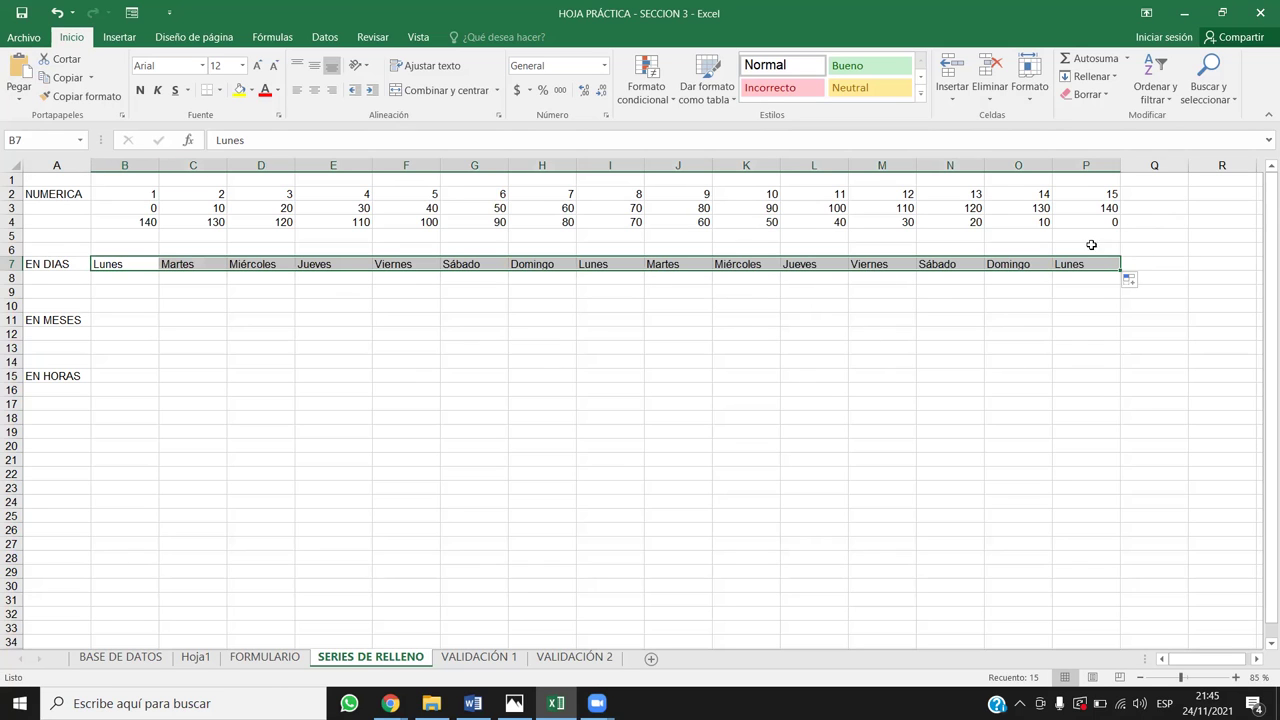
left_click(1131, 281)
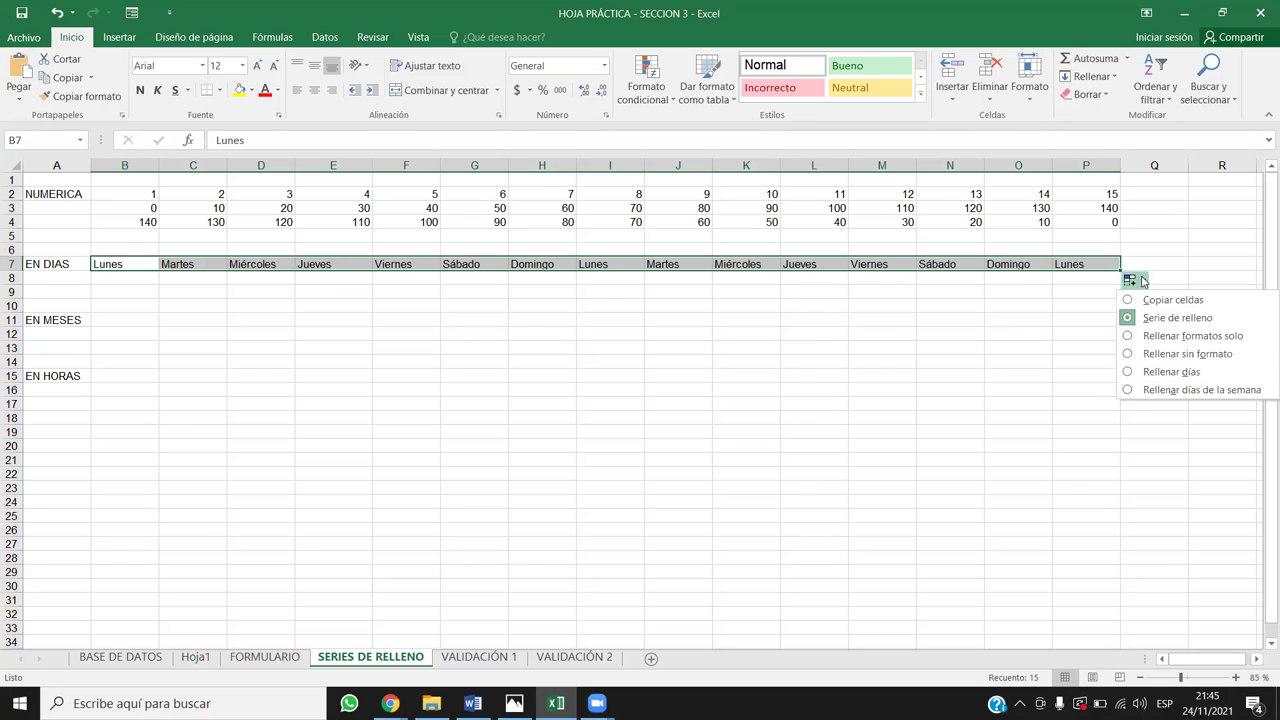
left_click(1171, 390)
left_click(733, 392)
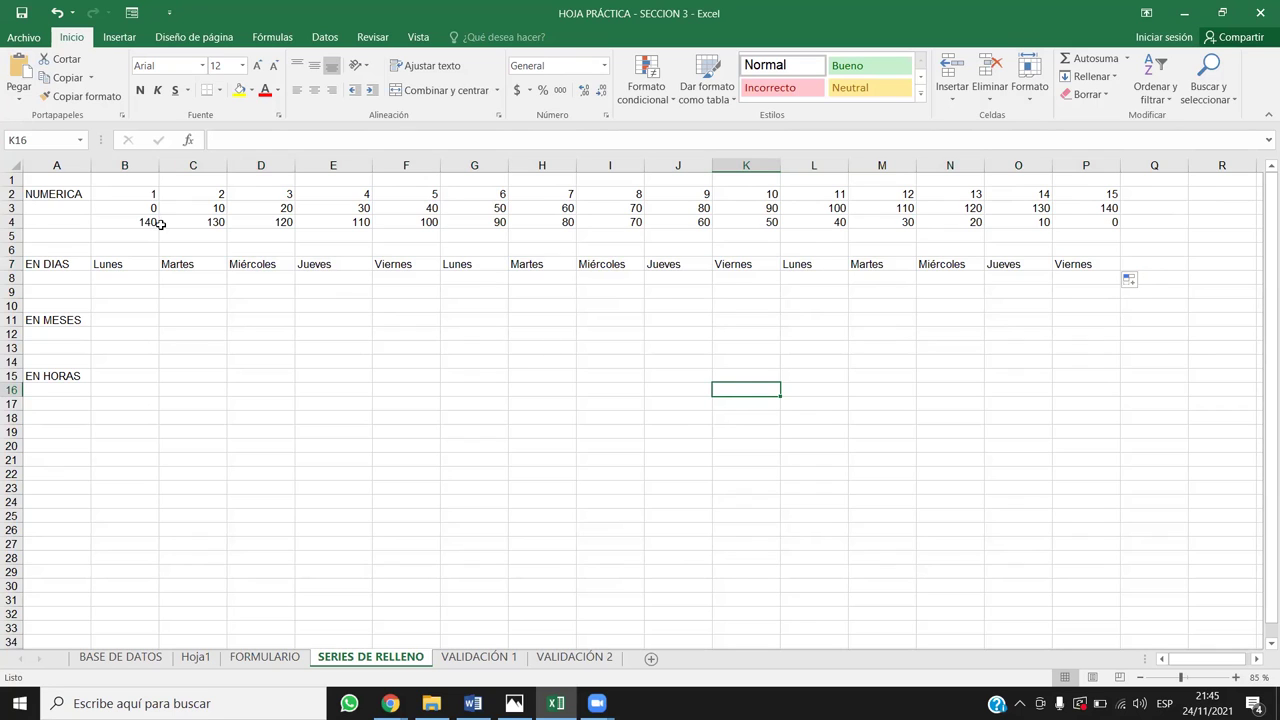
left_click_drag(140, 263, 1086, 262)
left_click(1018, 446)
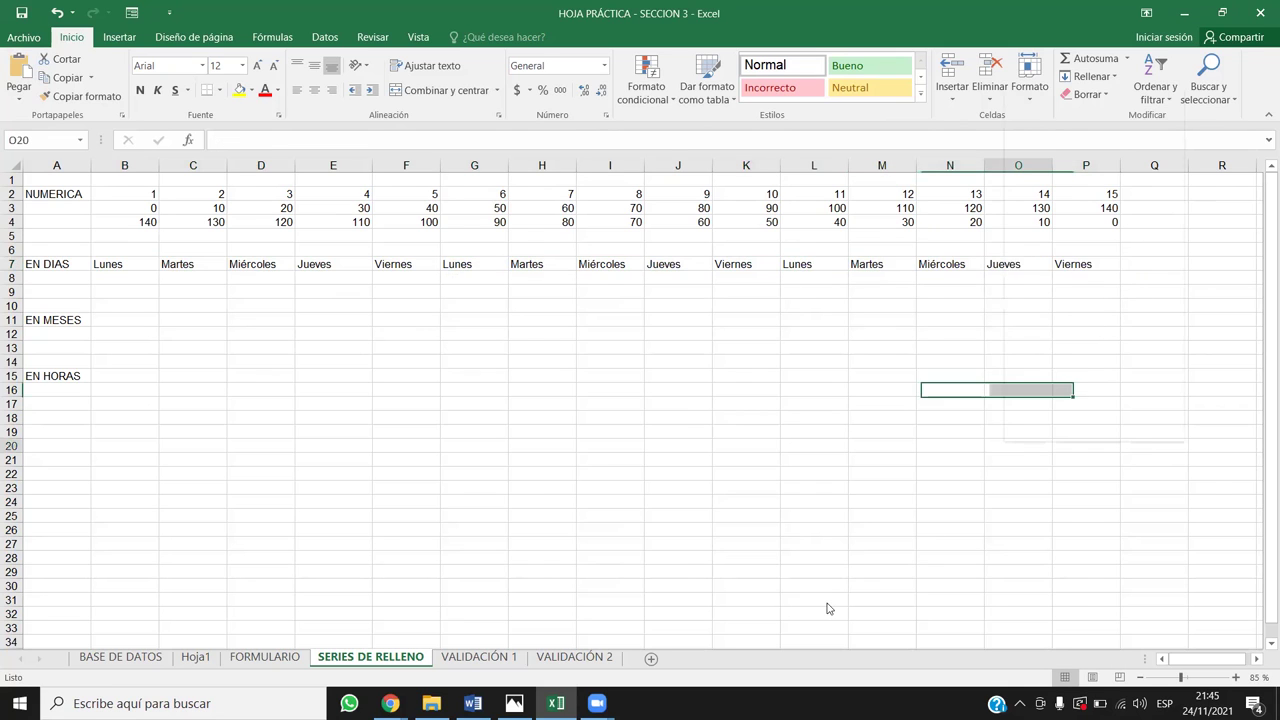
key("Escape")
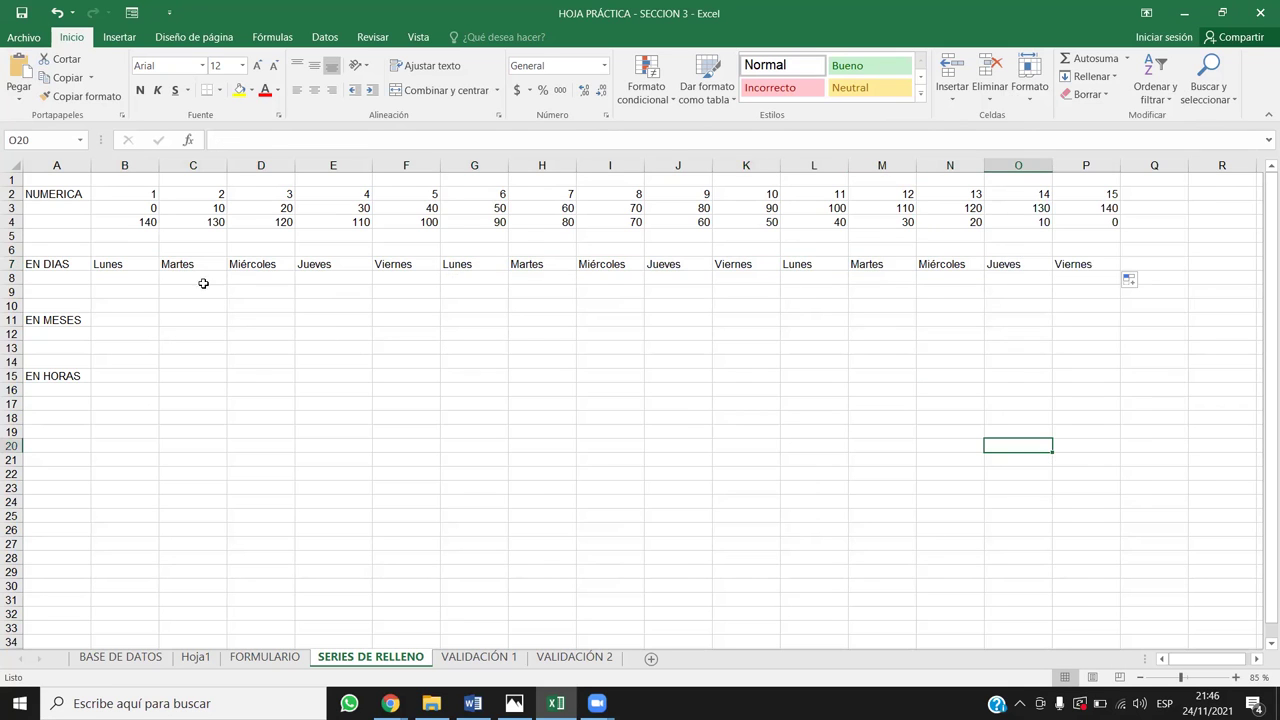
left_click_drag(126, 266, 1103, 270)
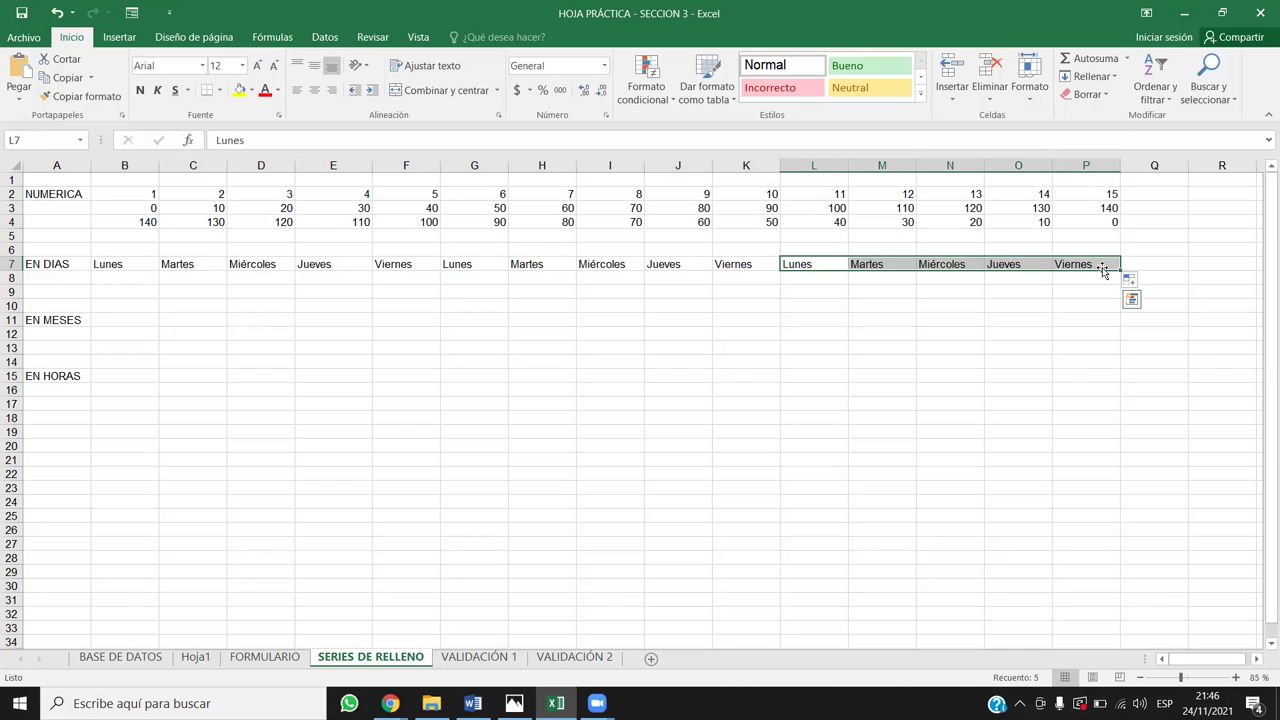
left_click(730, 334)
Enter Lunes in B8 and Miércoles in C8 to start an every-other-day series
left_click(135, 274)
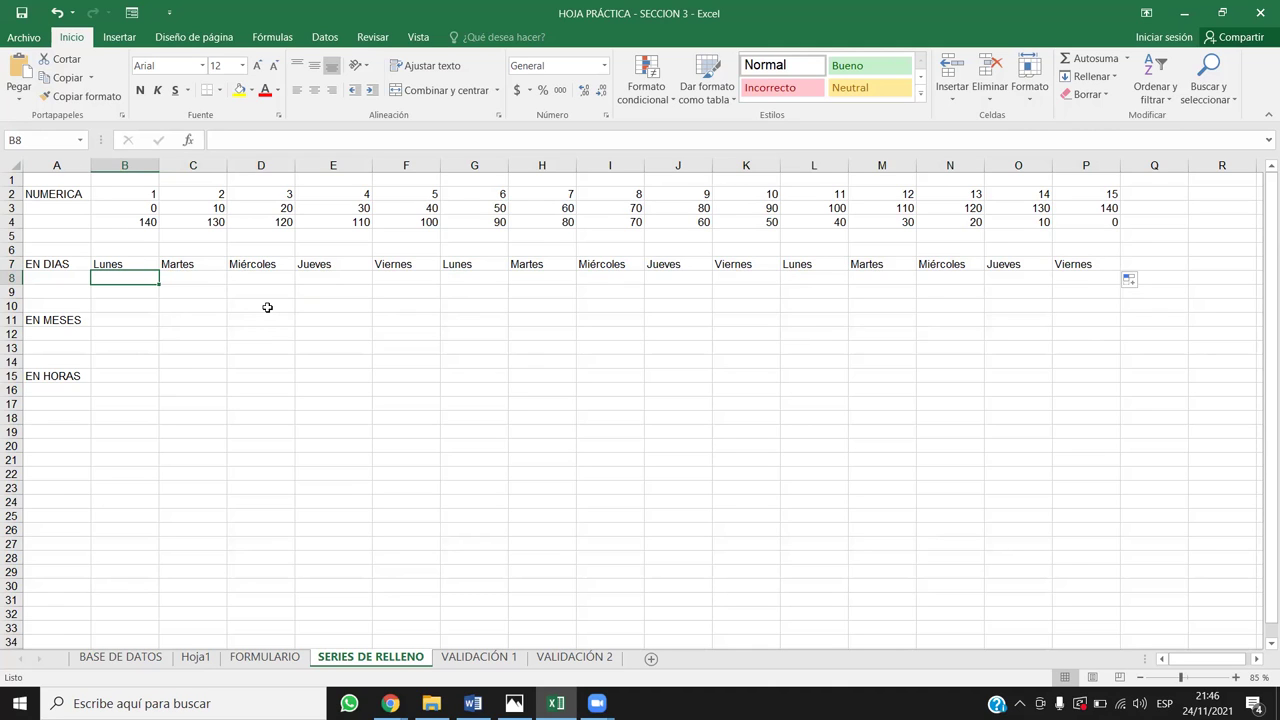
type("Lunes")
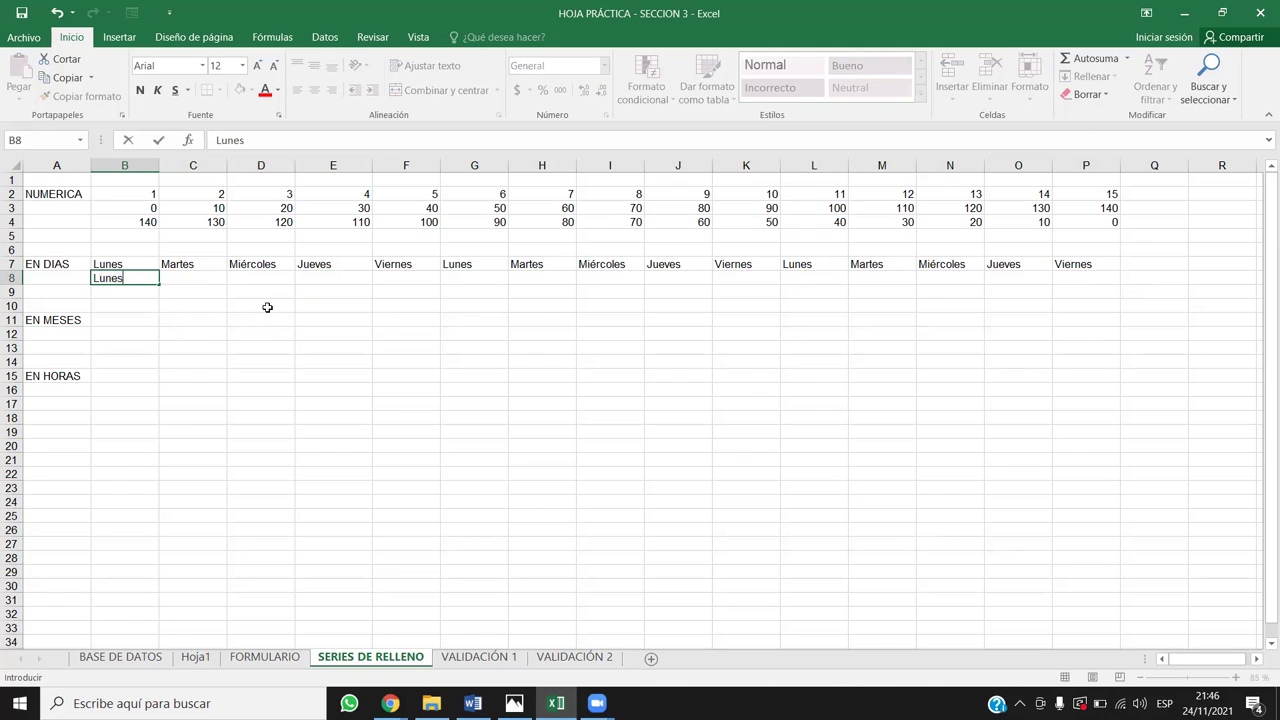
key("Tab")
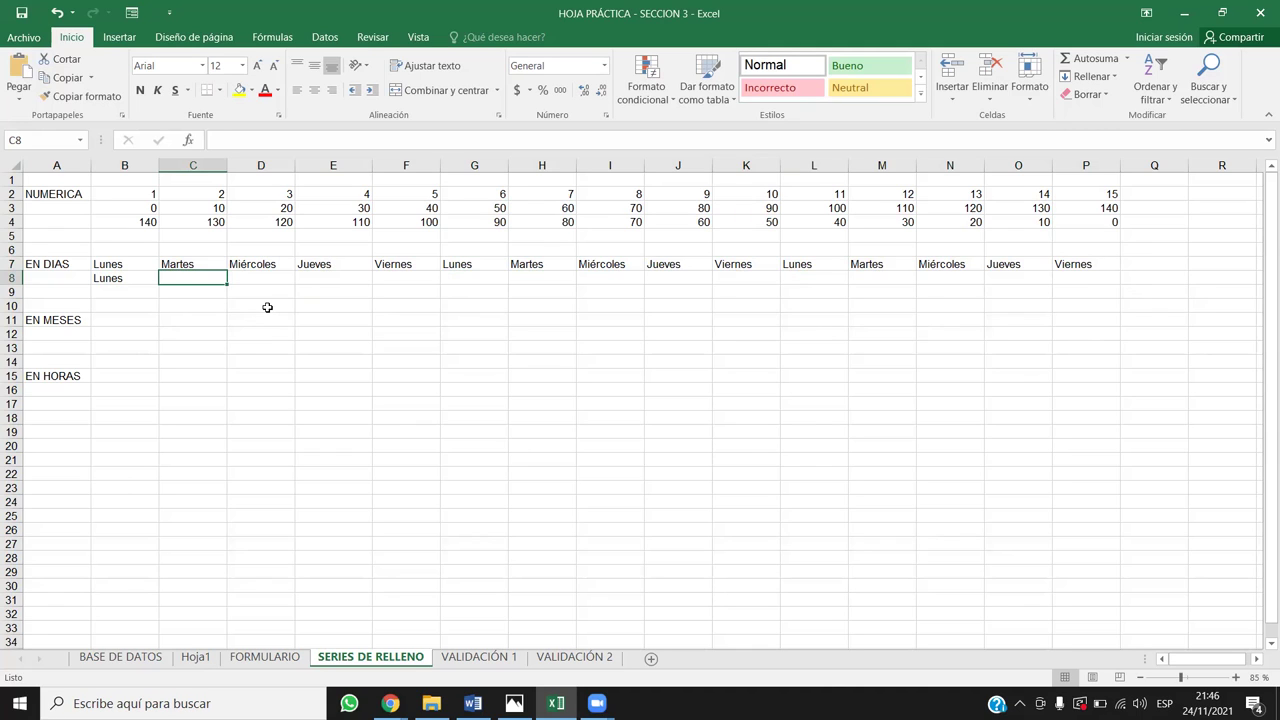
type("Mié")
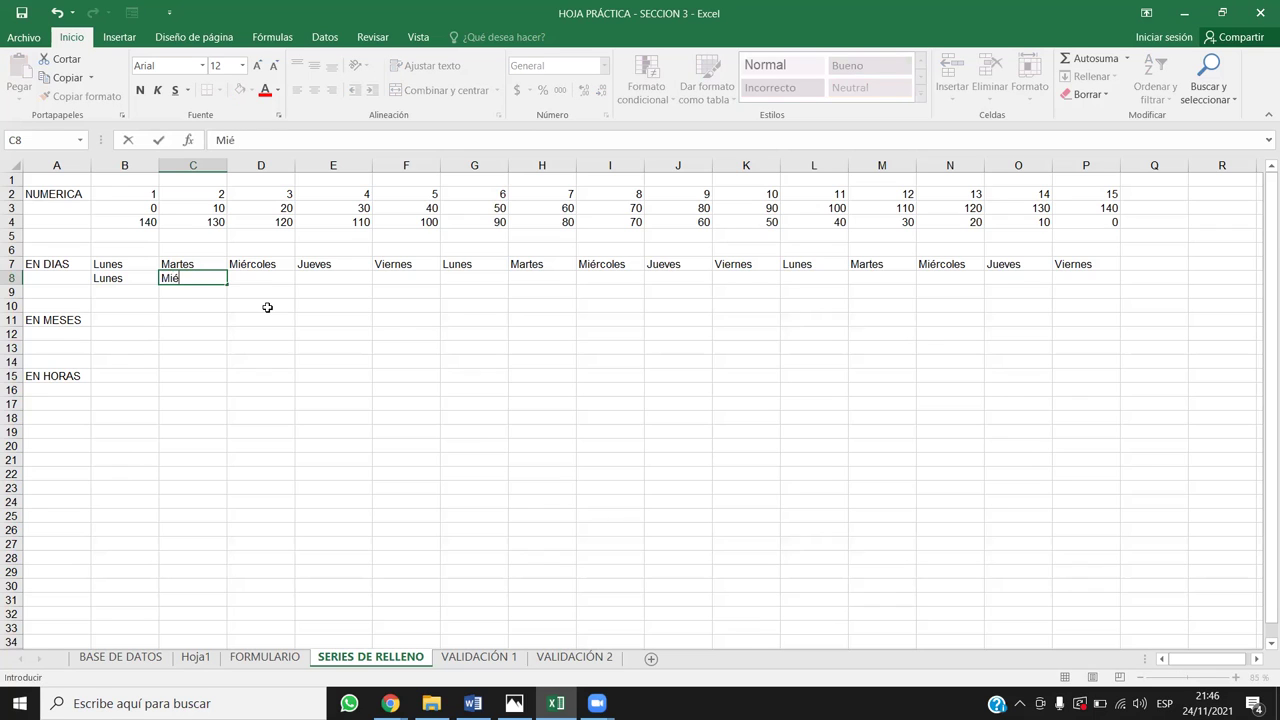
type("rcoles")
key("Return")
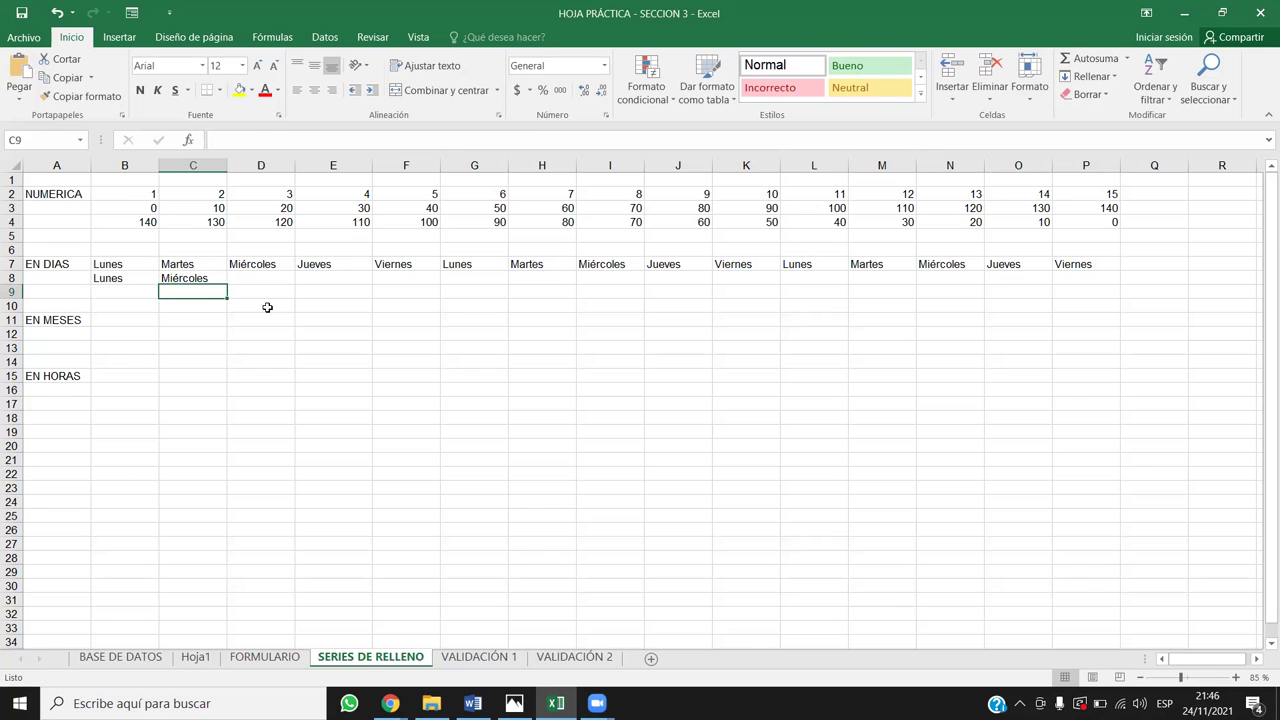
Autofill the series from B8:C8 across to P8 with the weekdays-only option, Rellenar días de la semana
left_click_drag(127, 278, 1100, 250)
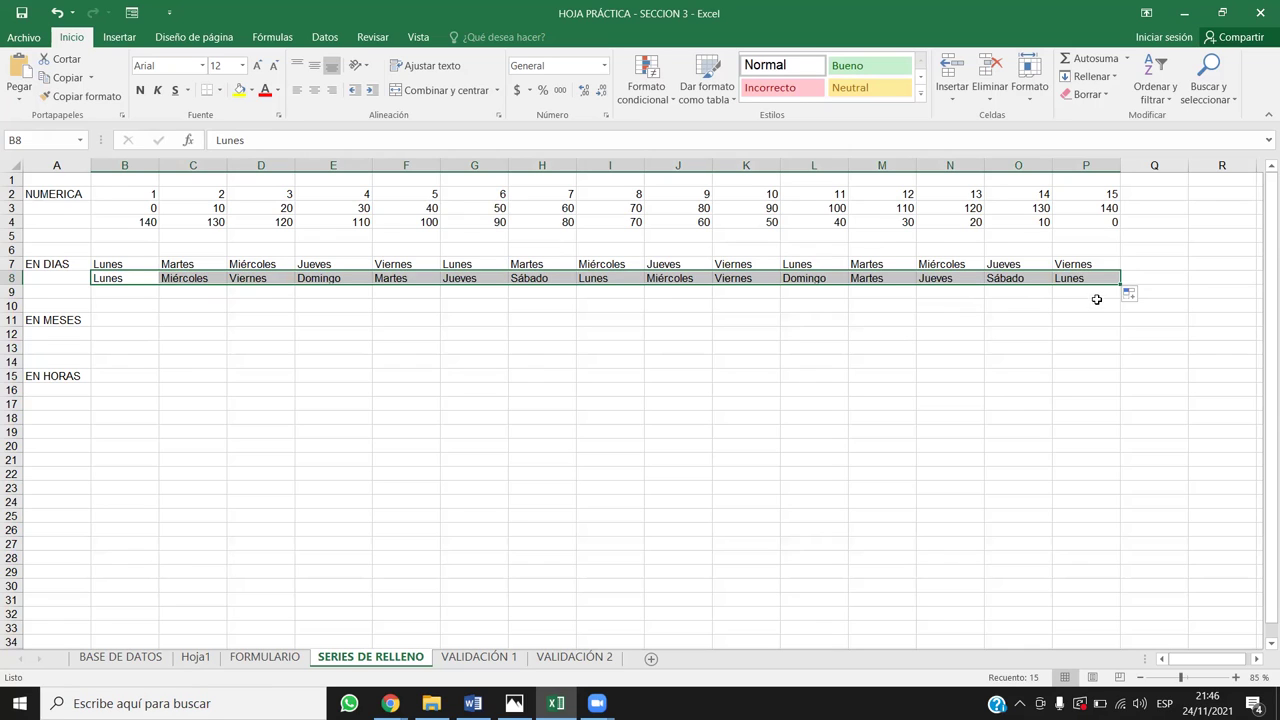
left_click(1136, 294)
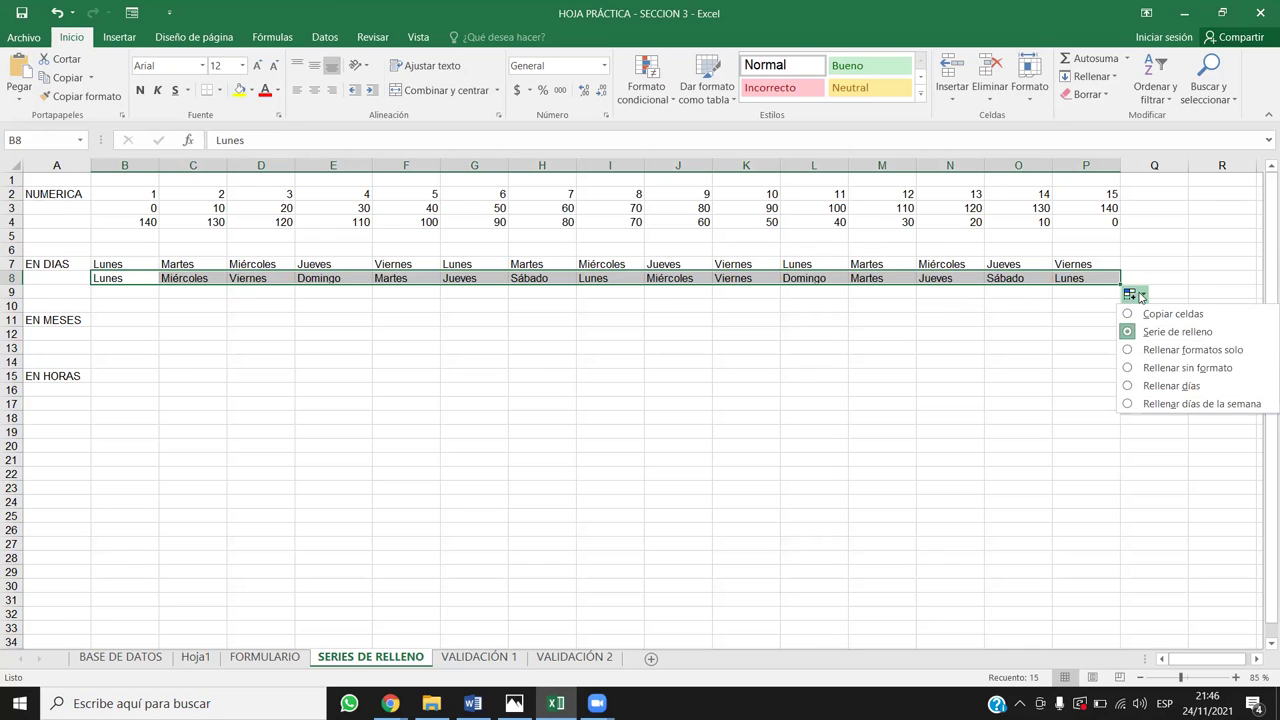
left_click(1186, 405)
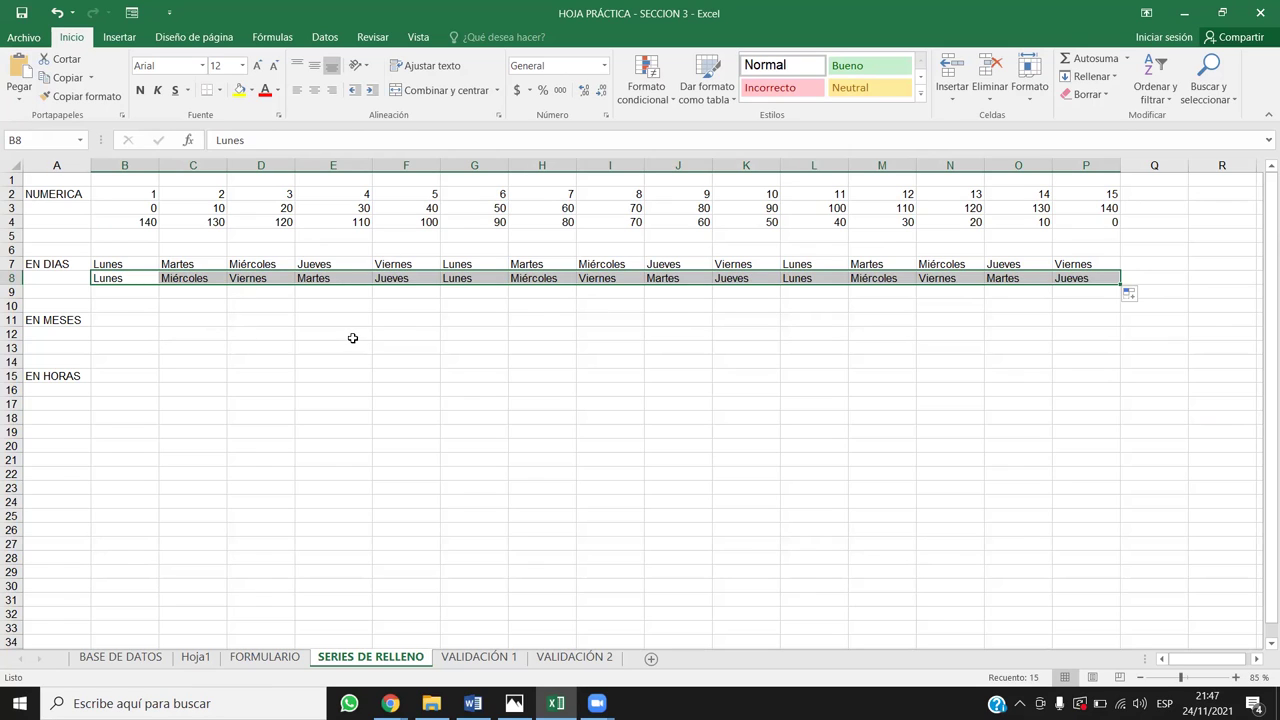
key("ctrl+z")
key("ctrl+y")
left_click(608, 317)
left_click(250, 281)
left_click_drag(127, 264, 1060, 260)
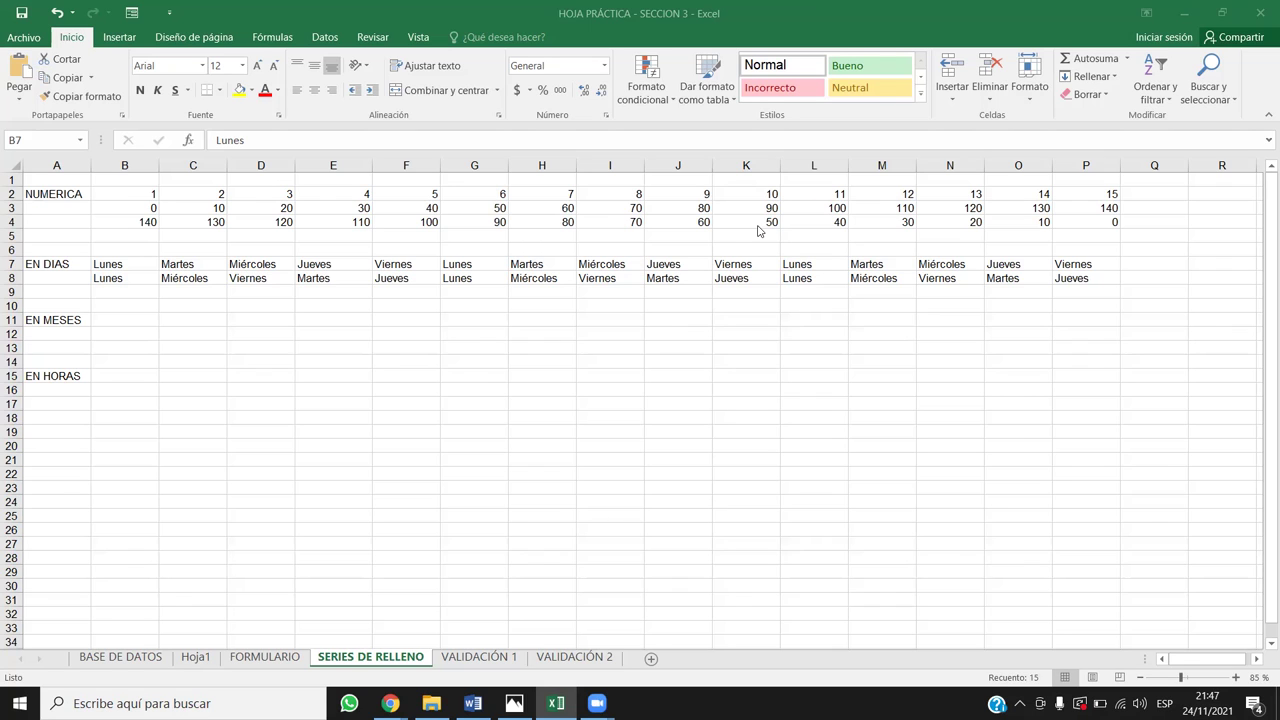
left_click(115, 266)
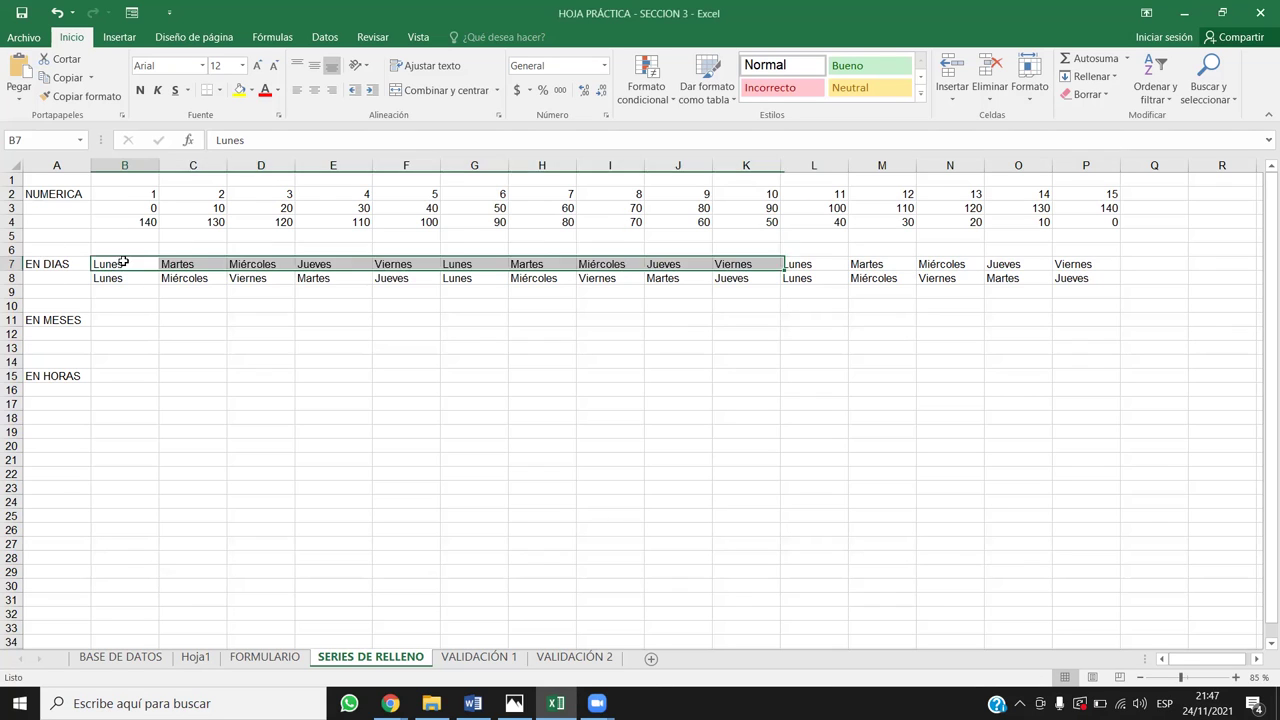
key("ctrl+v")
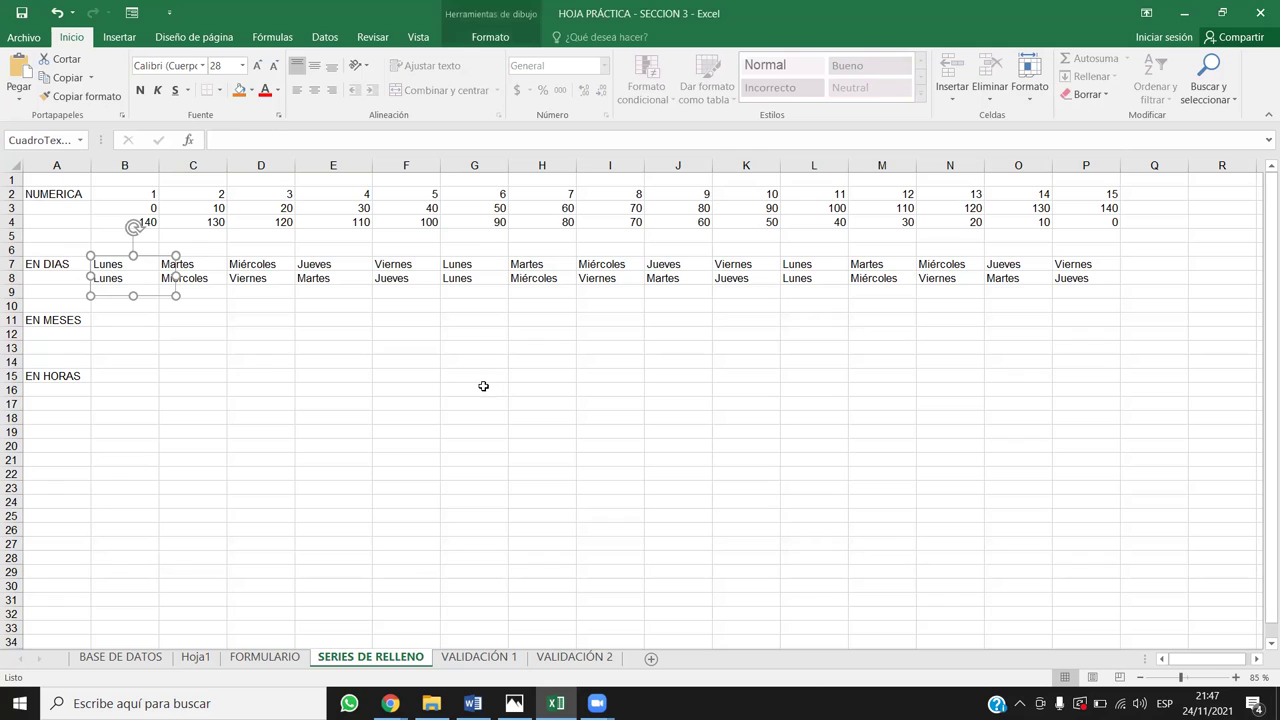
key("ctrl+z")
Copy Lunes from B7 into the empty cell I17
key("ctrl+c")
left_click(508, 373)
left_click(600, 404)
key("ctrl+v")
left_click(668, 488)
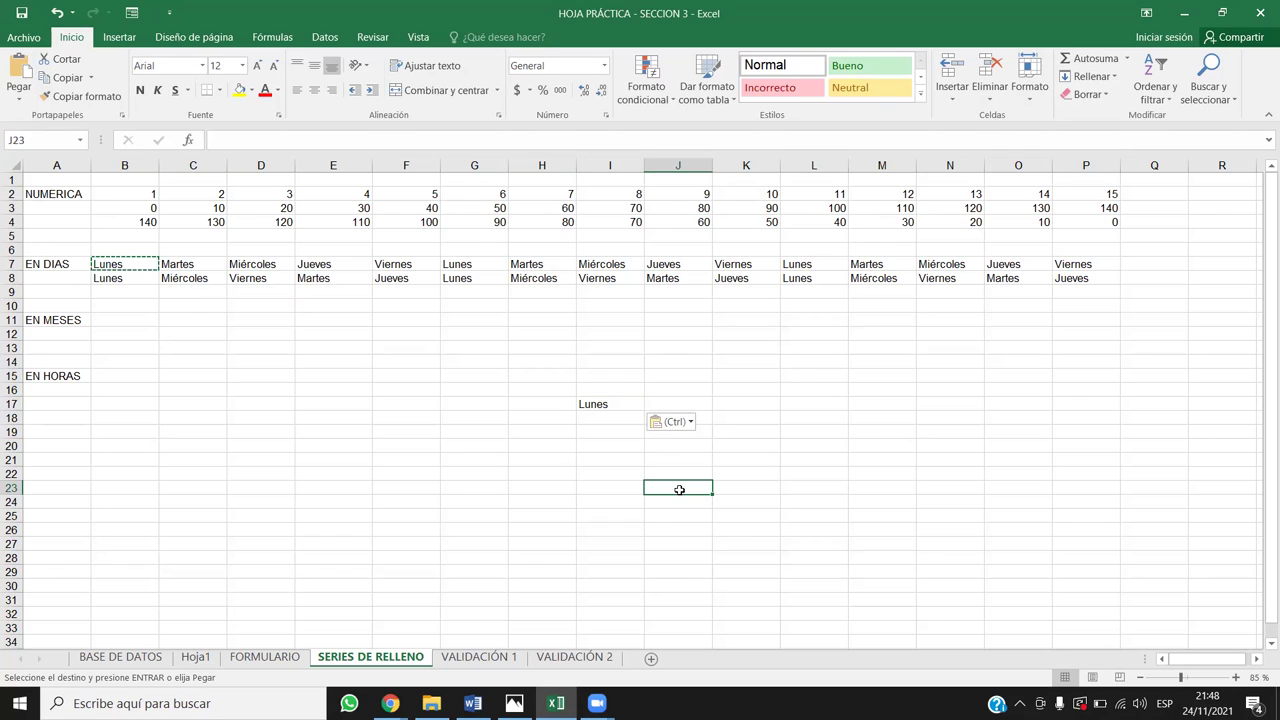
left_click(626, 407)
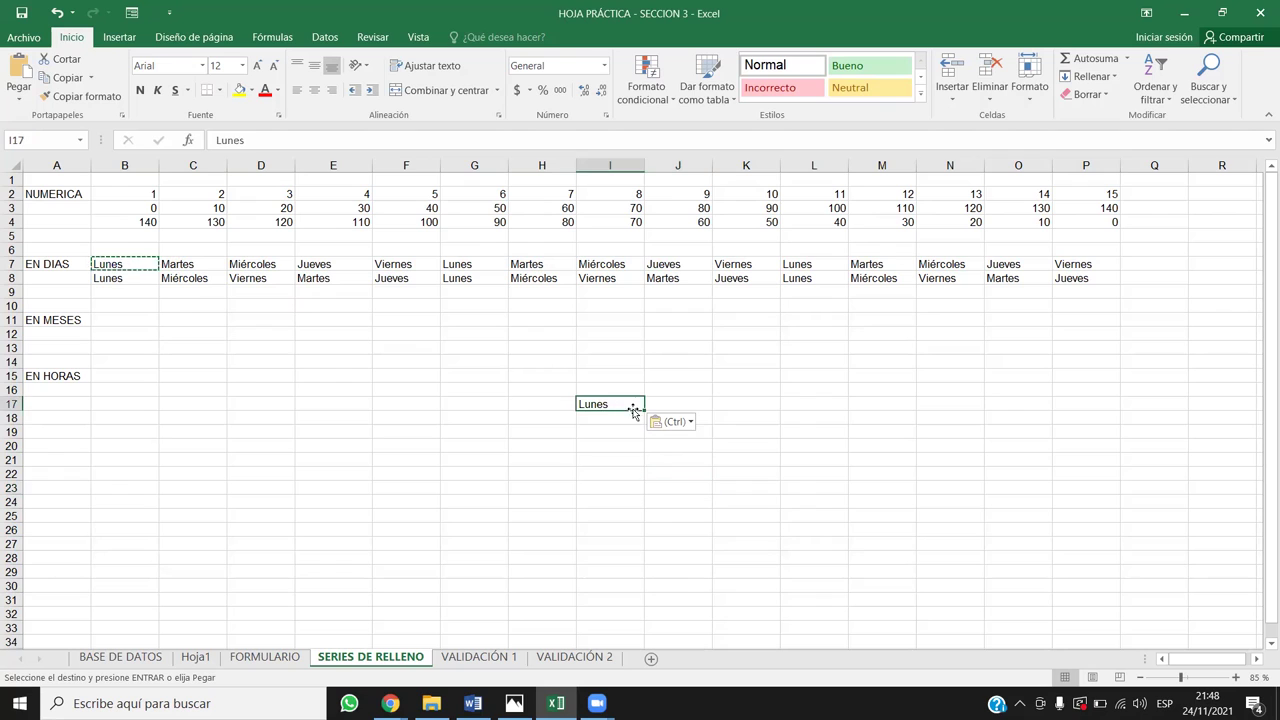
left_click(610, 446)
left_click(620, 409)
left_click(663, 515)
Autofill the days outward from I17 in all four directions, reaching O17, I11, E17 and I28
left_click(606, 404)
left_click_drag(641, 410, 1040, 423)
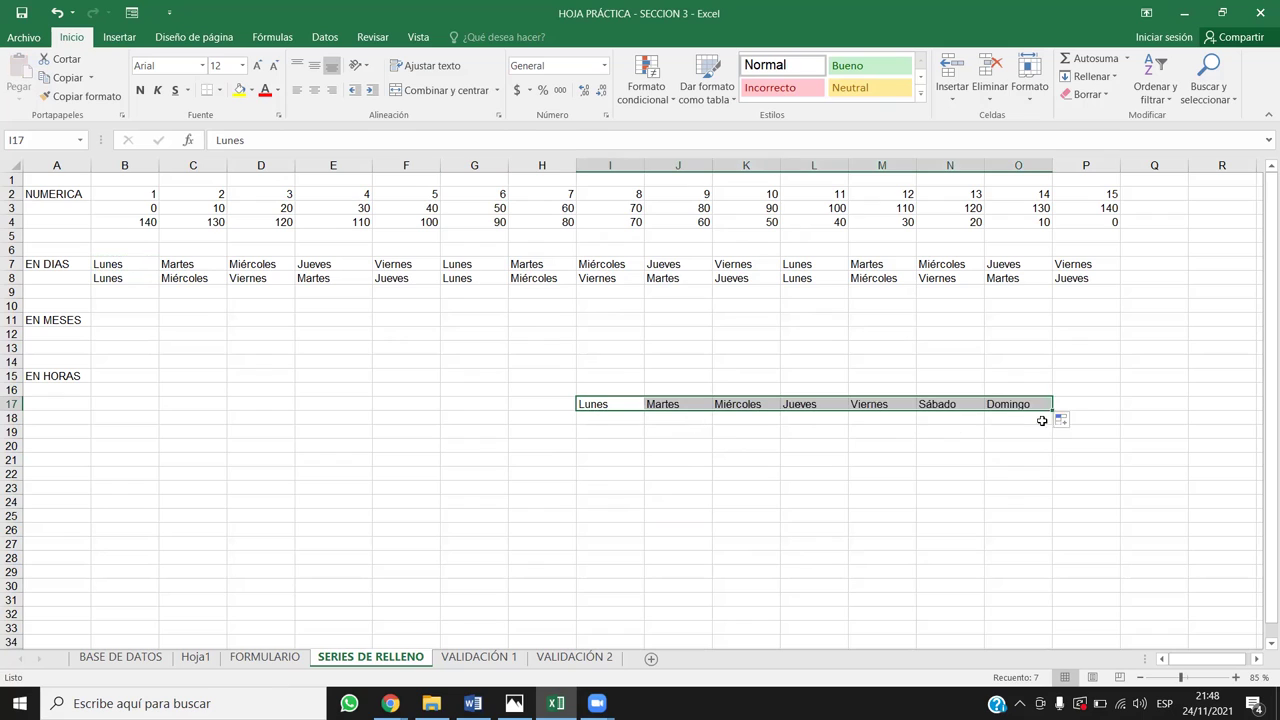
left_click(632, 407)
left_click_drag(643, 410, 632, 307)
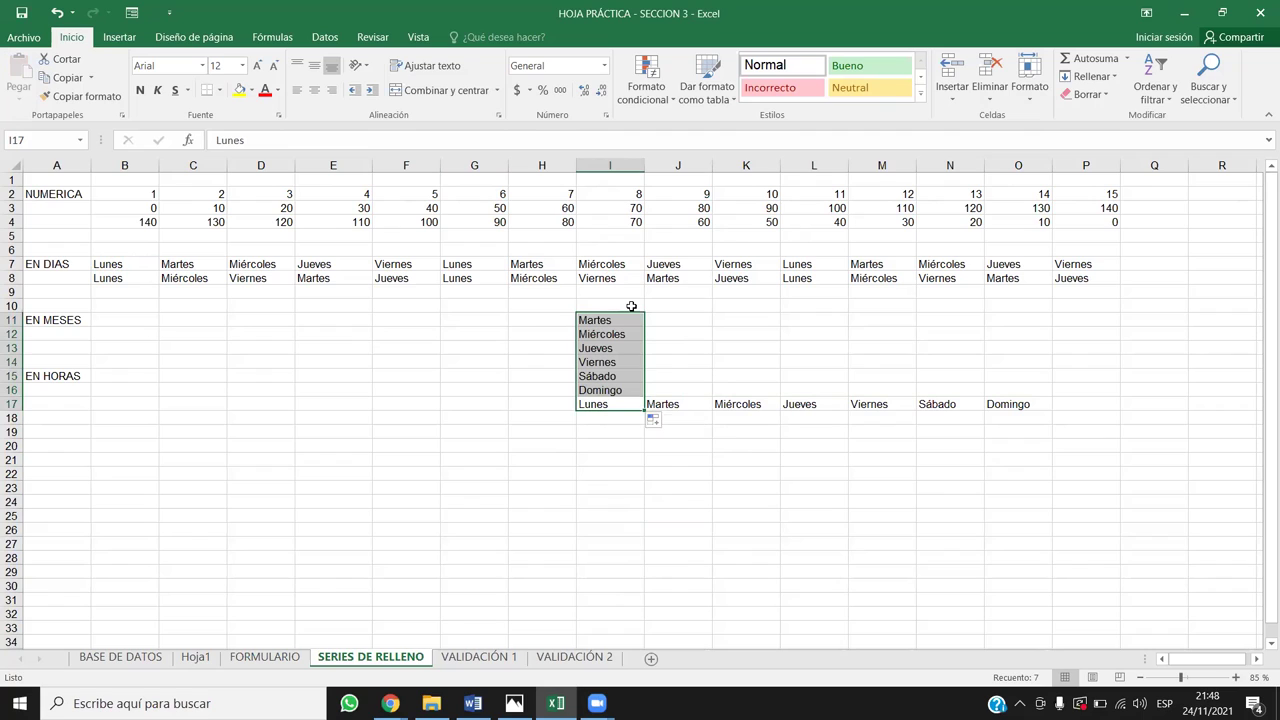
mouse_move(643, 410)
left_mouse_down()
mouse_move(470, 400)
mouse_move(618, 408)
mouse_move(502, 396)
mouse_move(311, 408)
left_mouse_up()
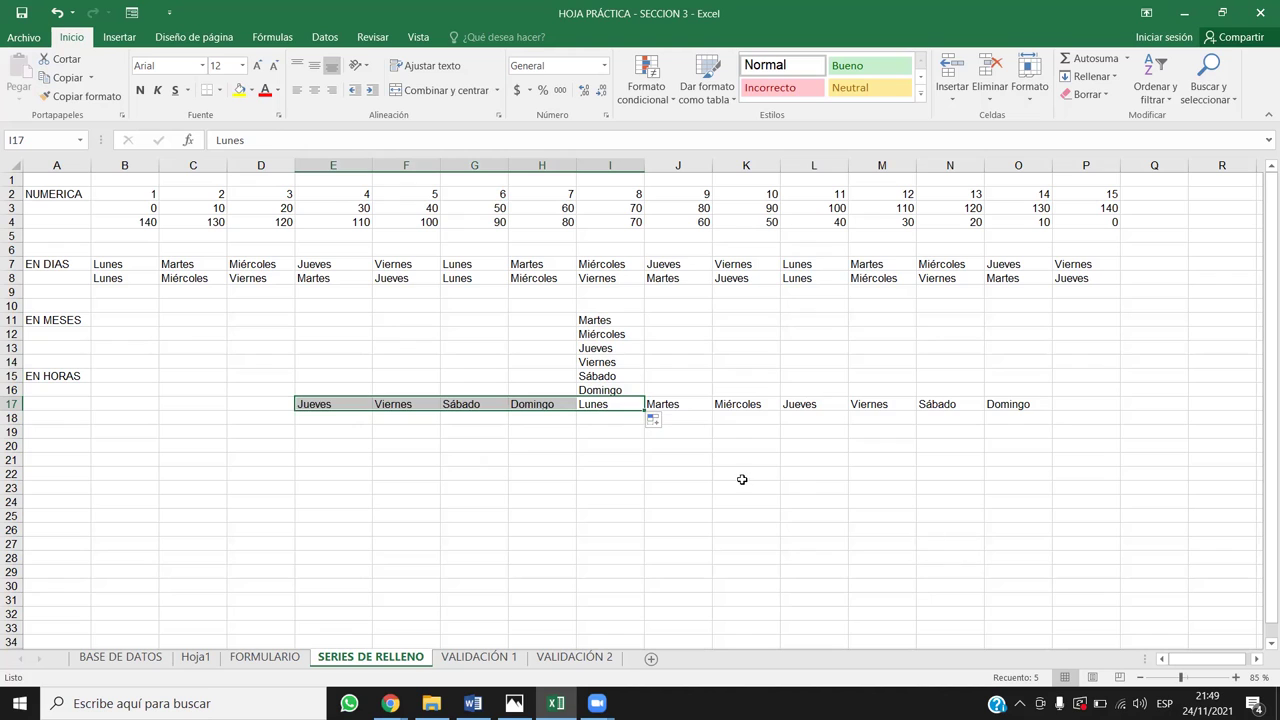
left_click(624, 404)
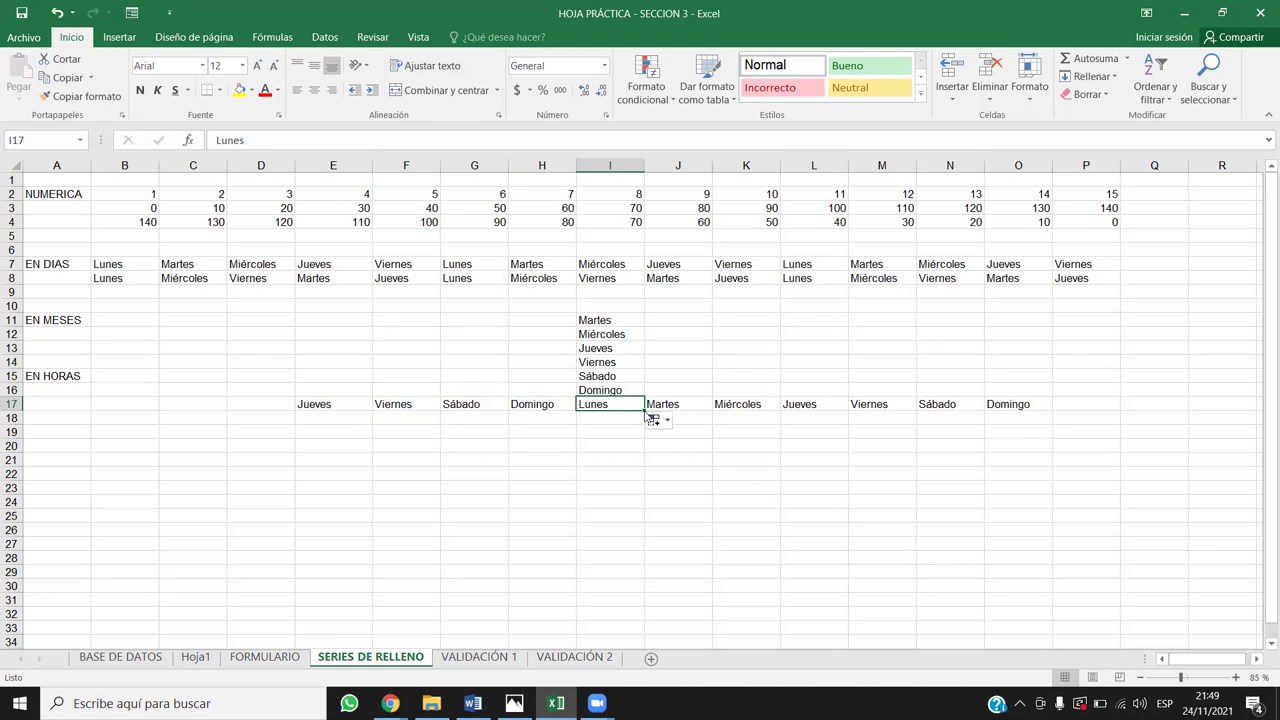
left_click_drag(645, 412, 650, 566)
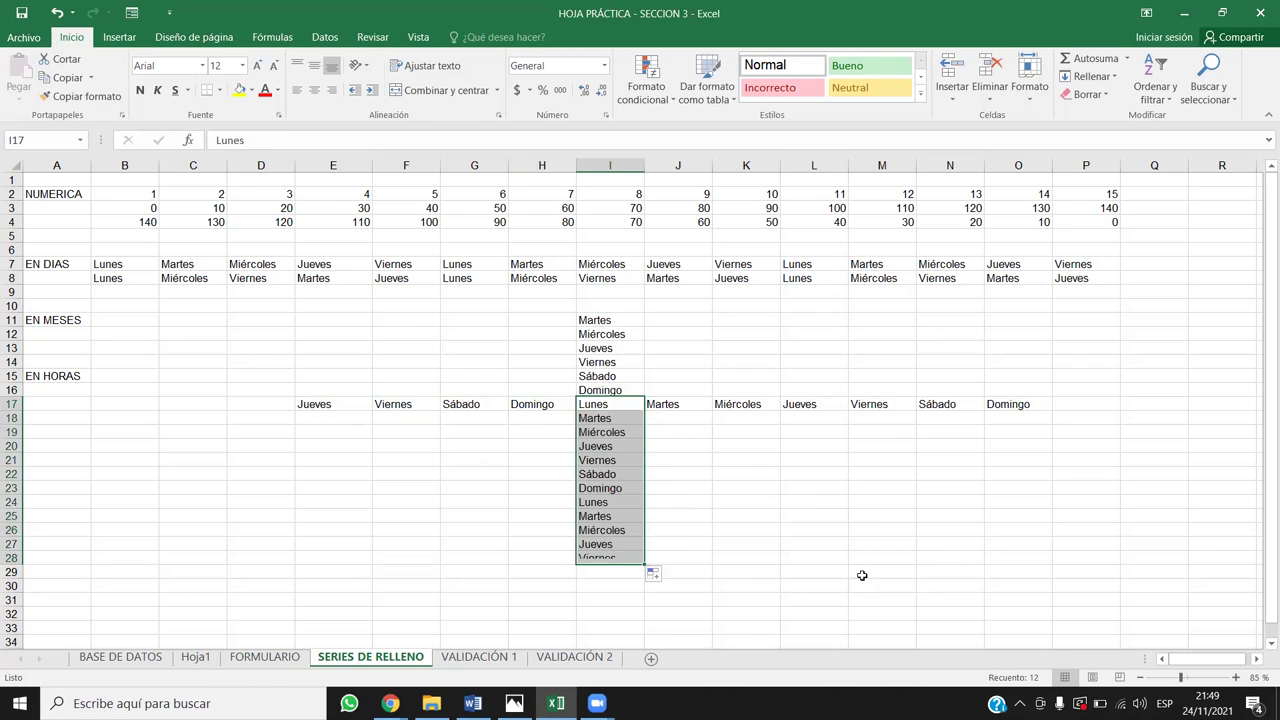
Shade the forward-filled days in I17:I28 and J17:O17 light green
left_click(872, 515)
left_click_drag(617, 516, 608, 557)
left_click_drag(660, 404, 1016, 406, "ctrl")
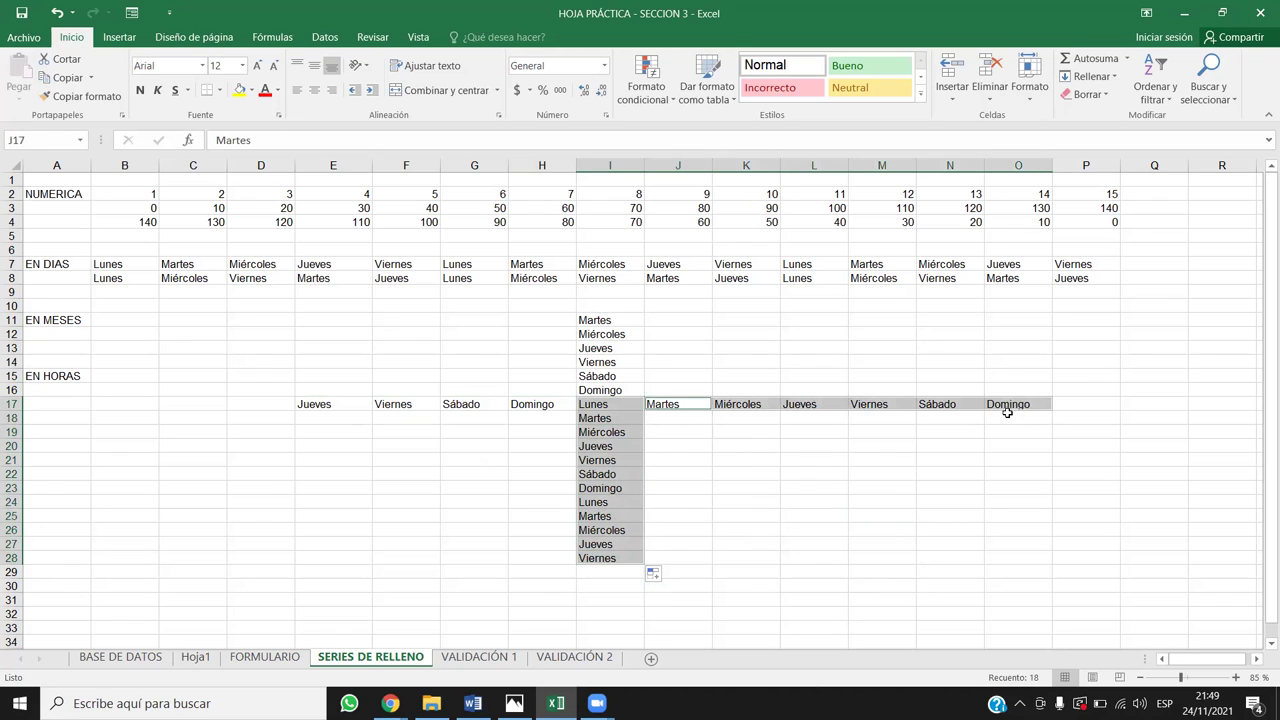
left_click(254, 90)
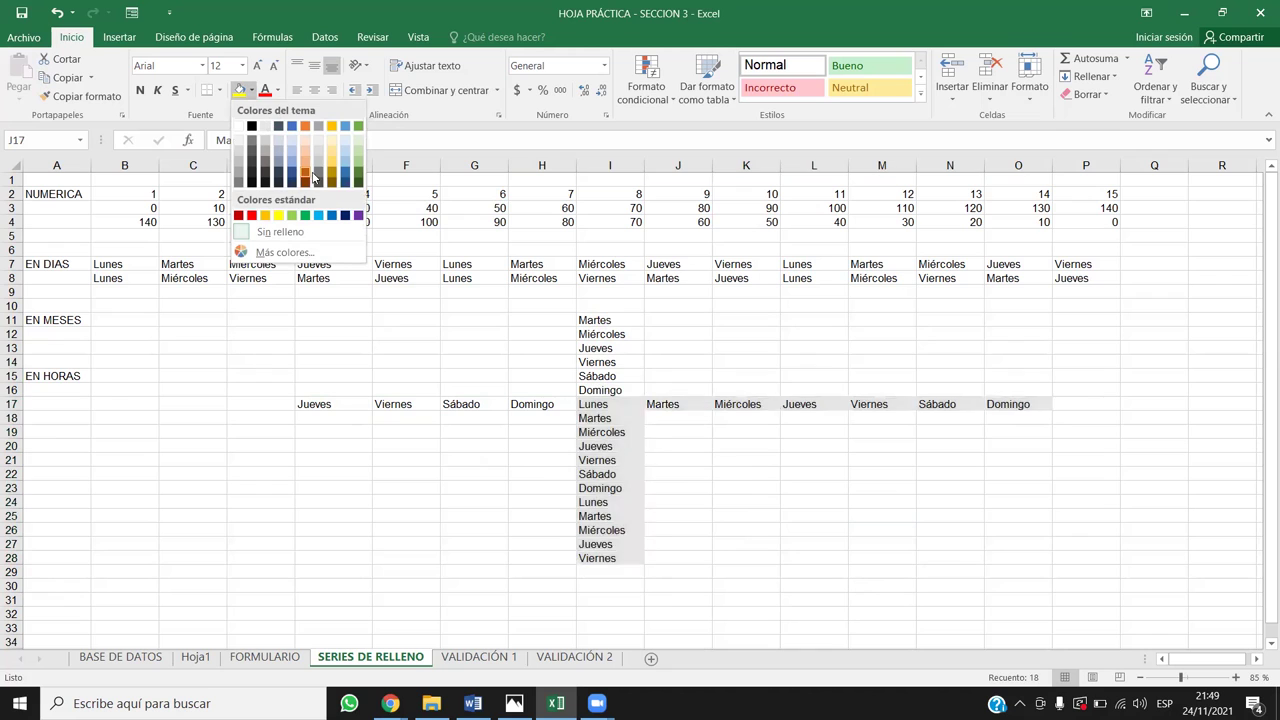
left_click(360, 156)
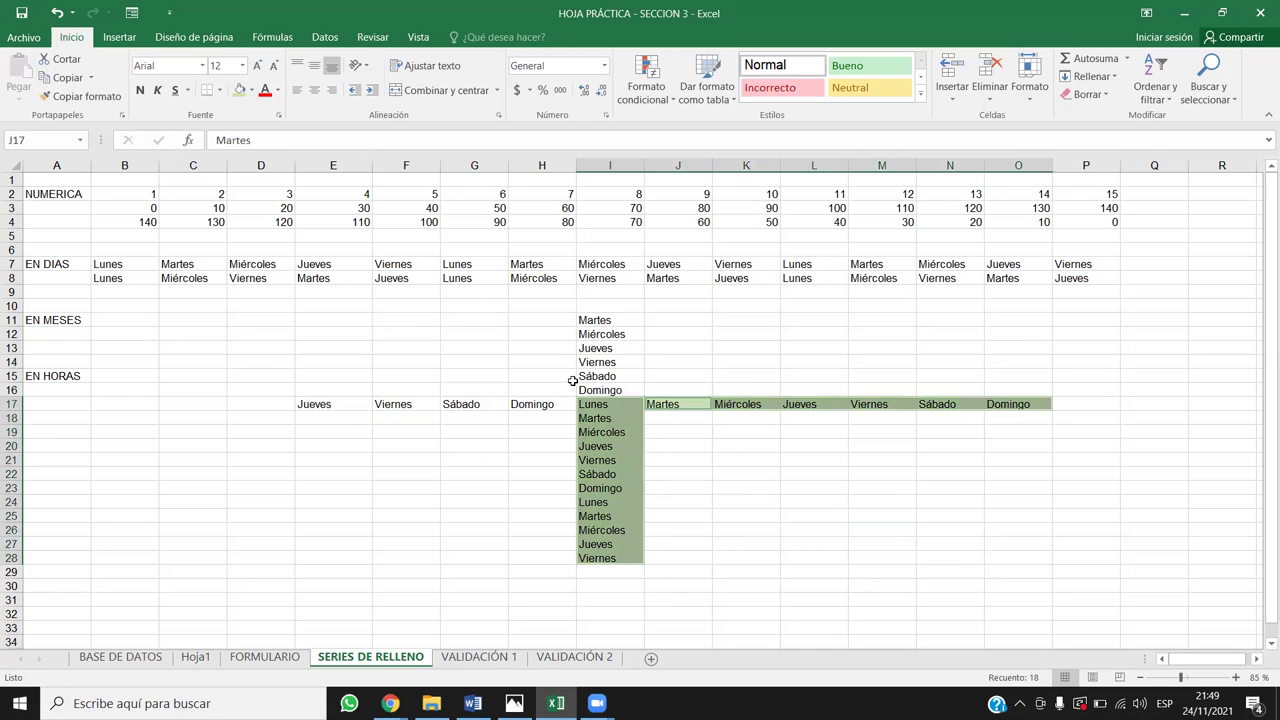
Set the fill of the starting cell I17 to white
left_click(615, 400)
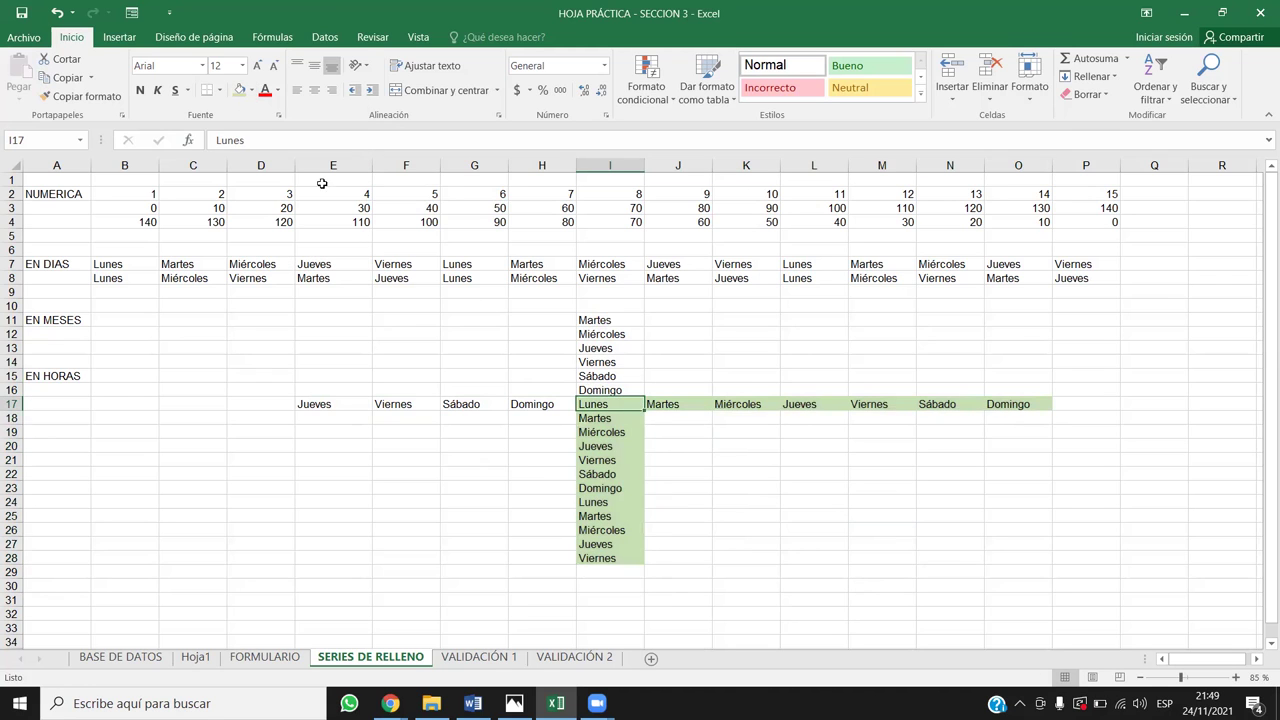
left_click(252, 90)
left_click(242, 127)
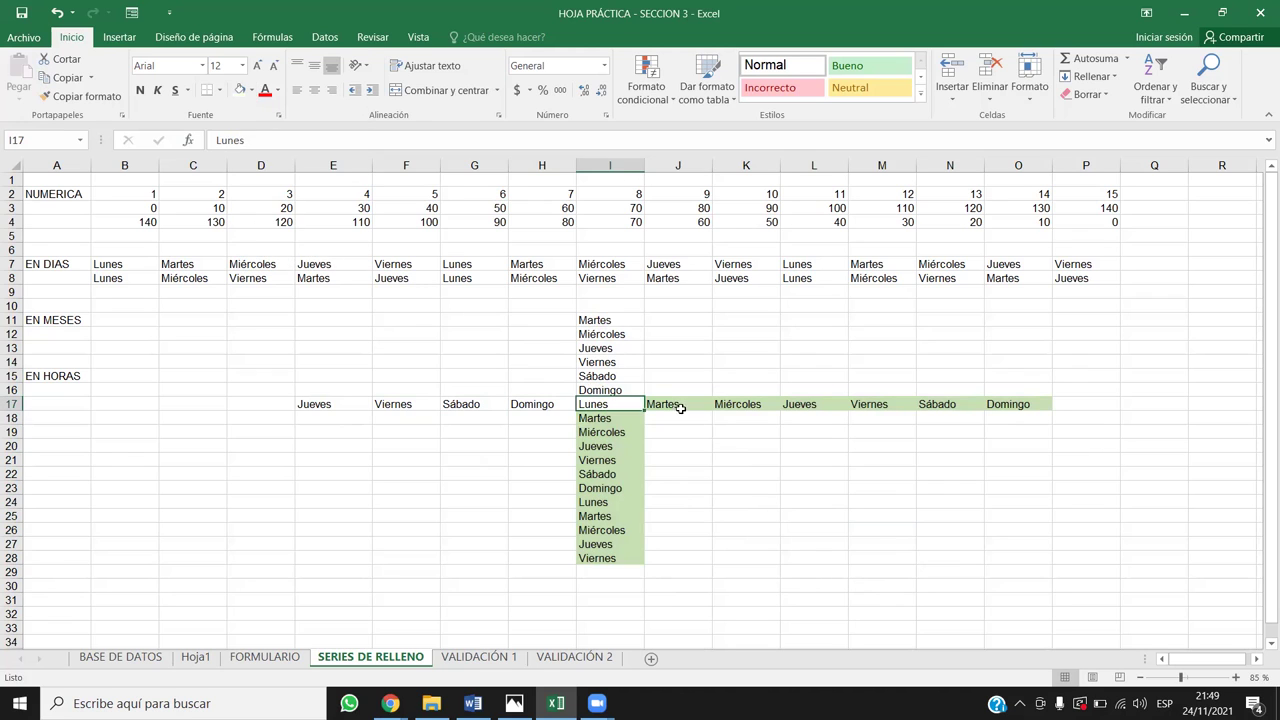
Shade the backward-filled days in I11:I16 and E17:H17 light orange
left_click_drag(610, 390, 604, 317)
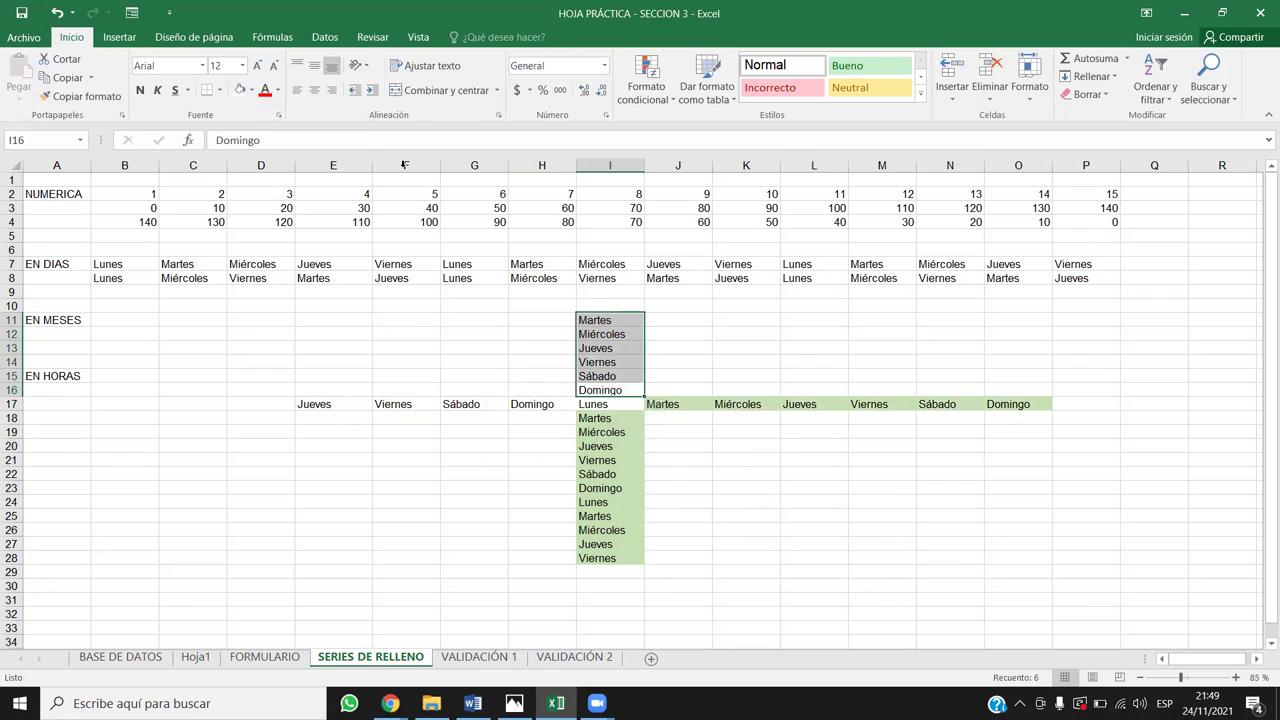
left_click(252, 90)
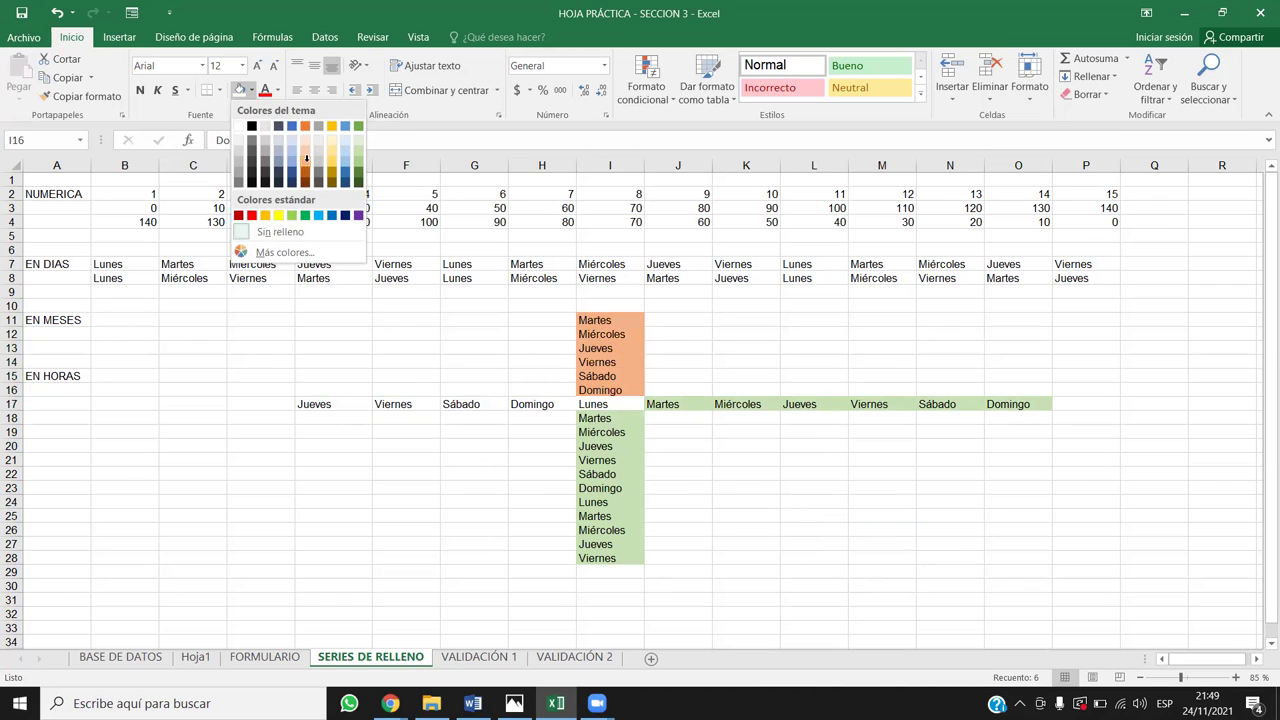
left_click(306, 158)
left_click_drag(556, 402, 314, 403)
left_click(239, 90)
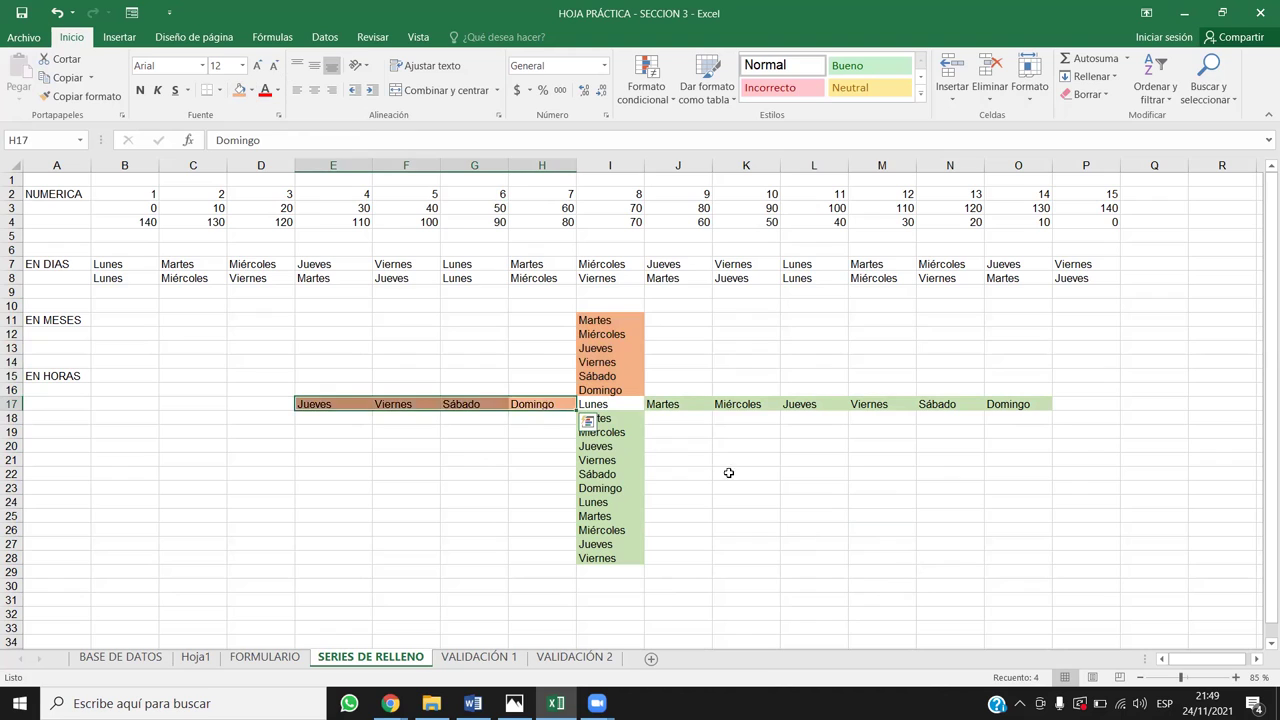
left_click(729, 472)
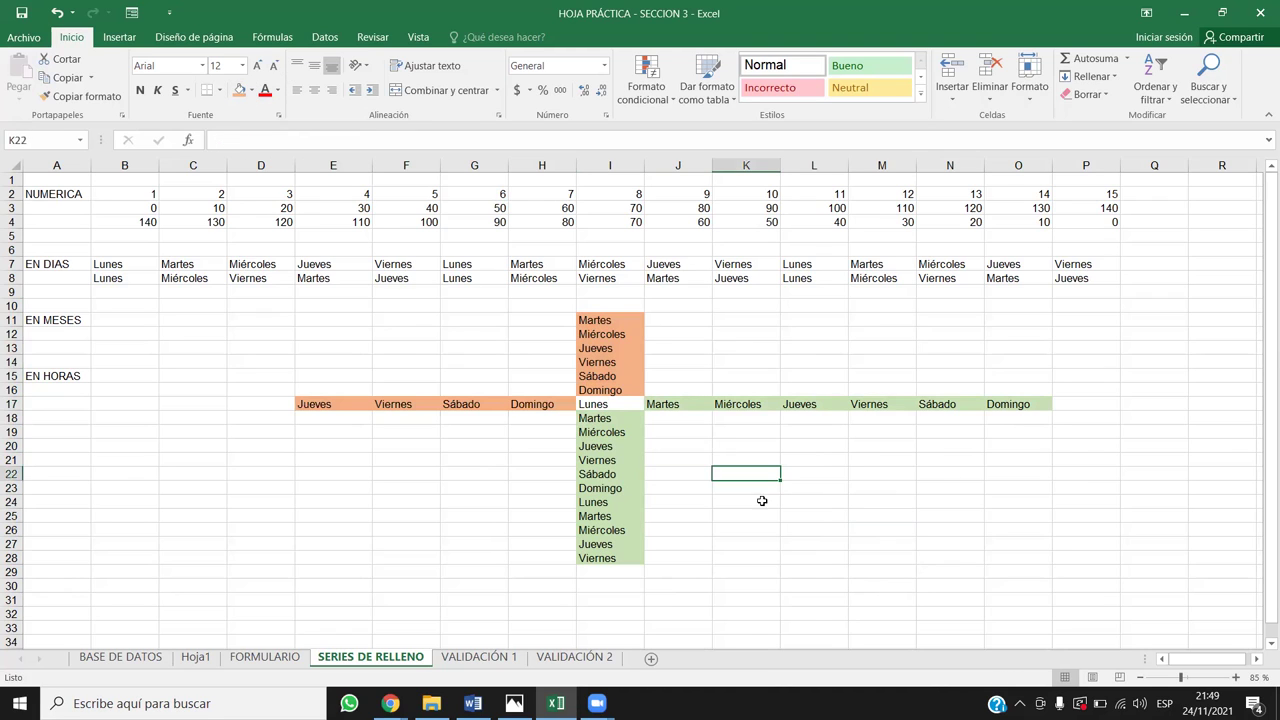
left_click(588, 406)
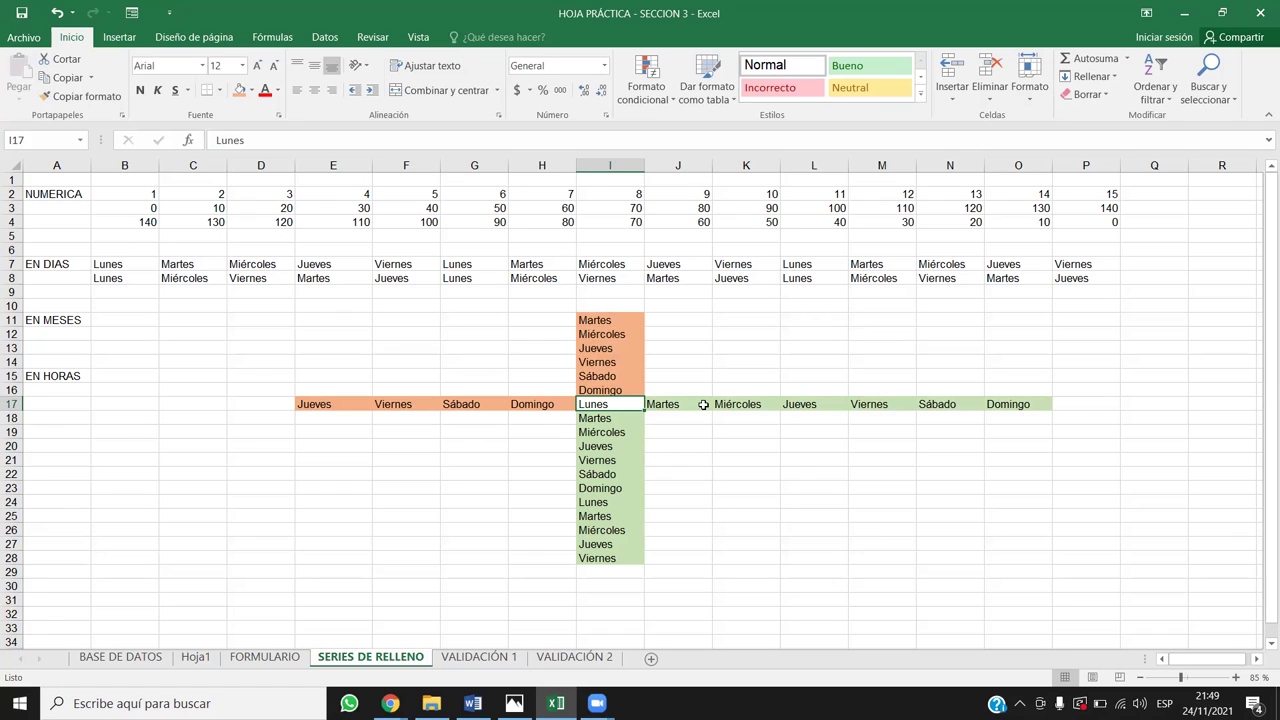
left_click(698, 442, "shift")
left_click(615, 405)
left_click_drag(624, 404, 532, 392)
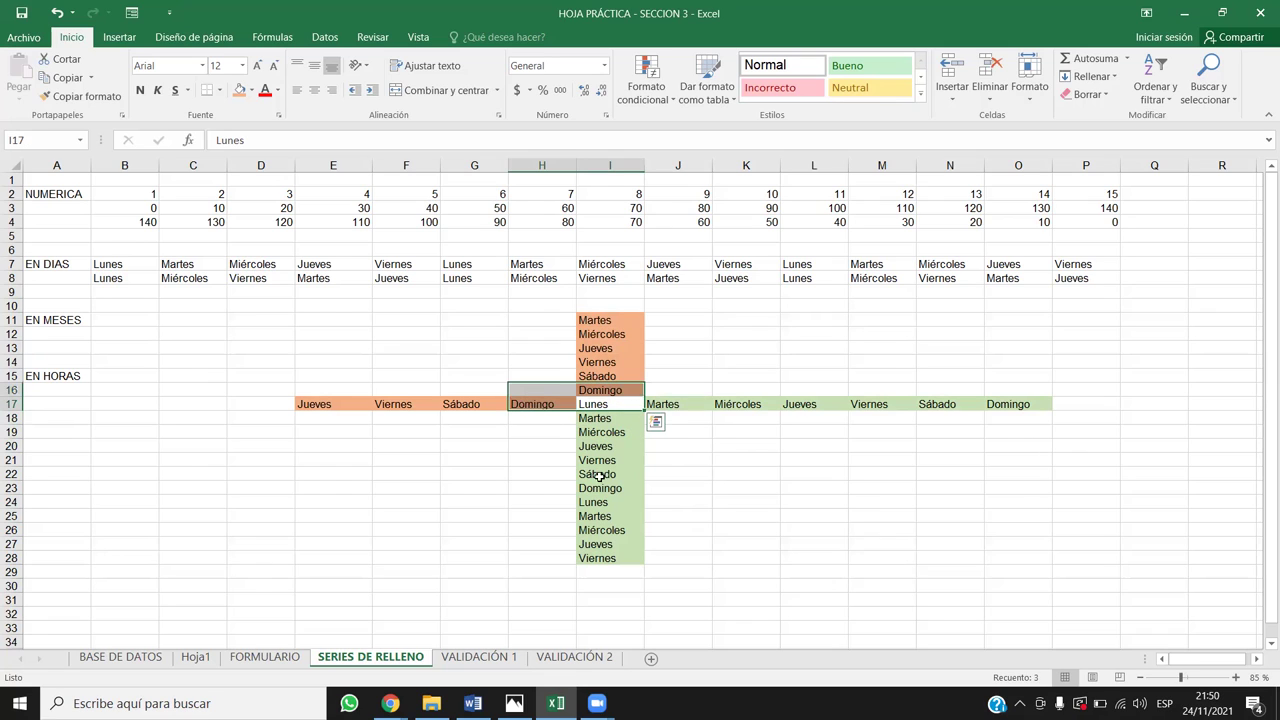
Delete the day entries from the block E11:P29
left_click(722, 544)
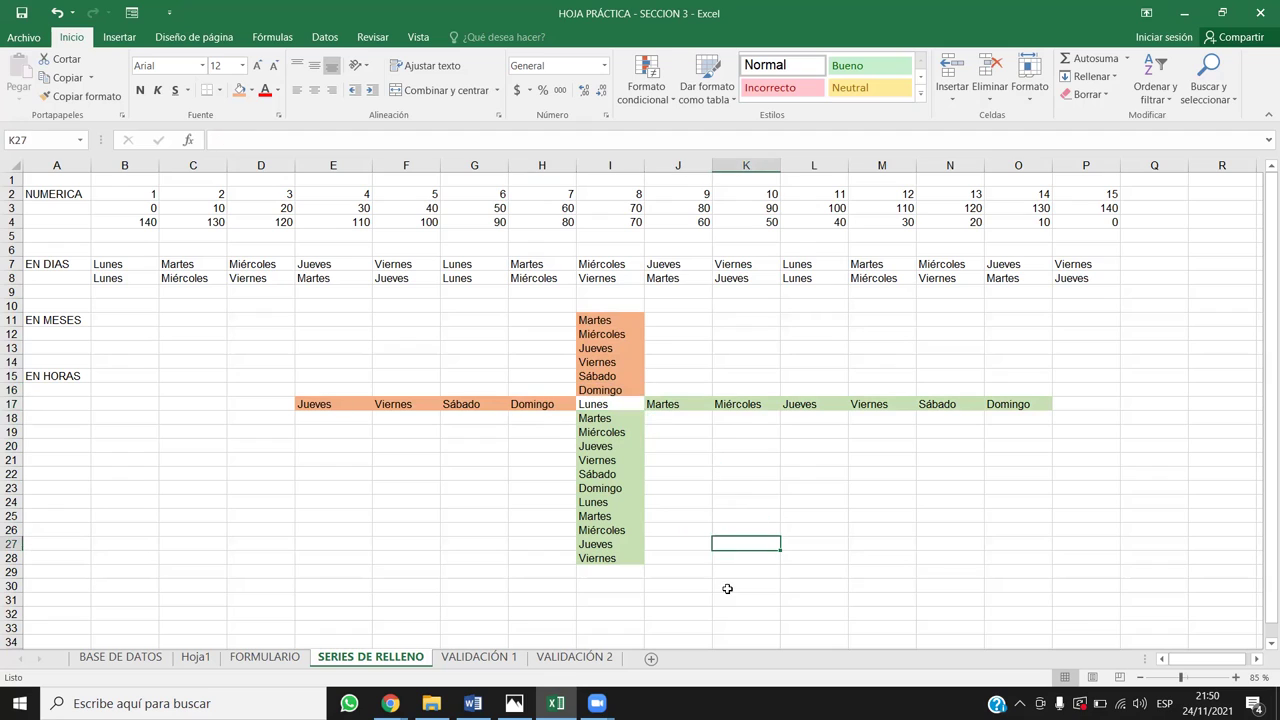
left_click(660, 83)
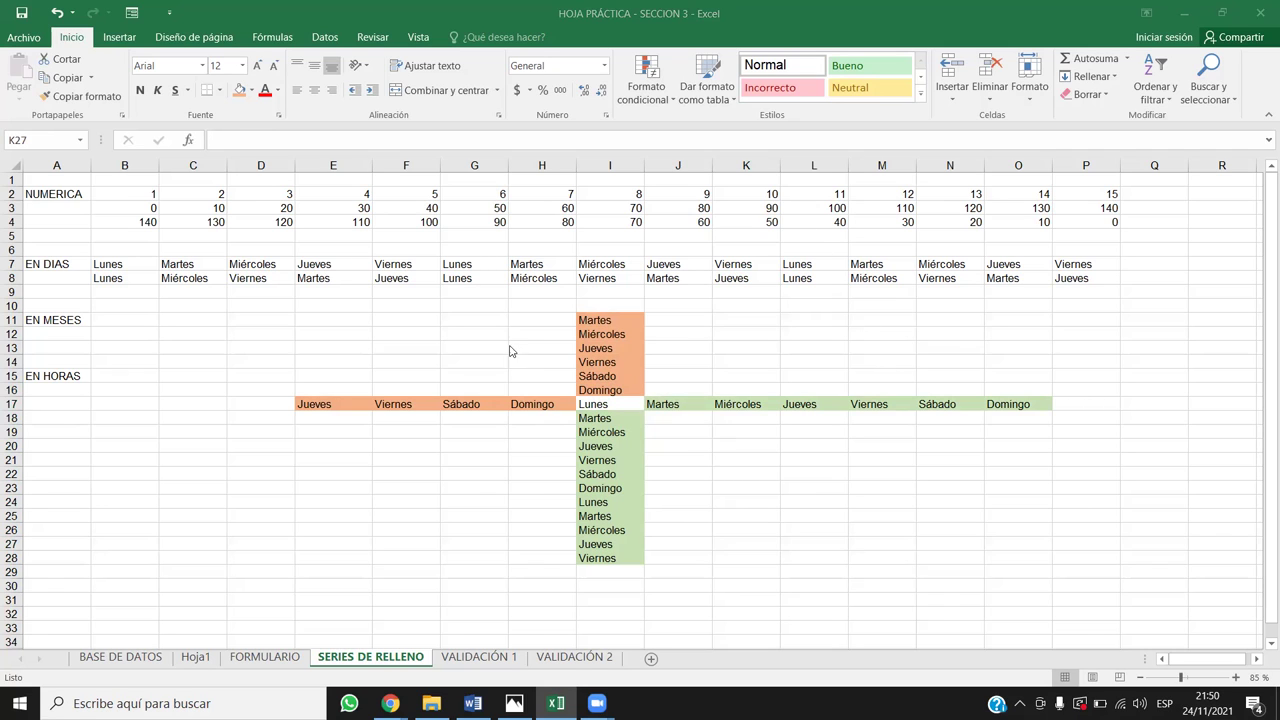
left_click_drag(303, 318, 1067, 565)
key("Delete")
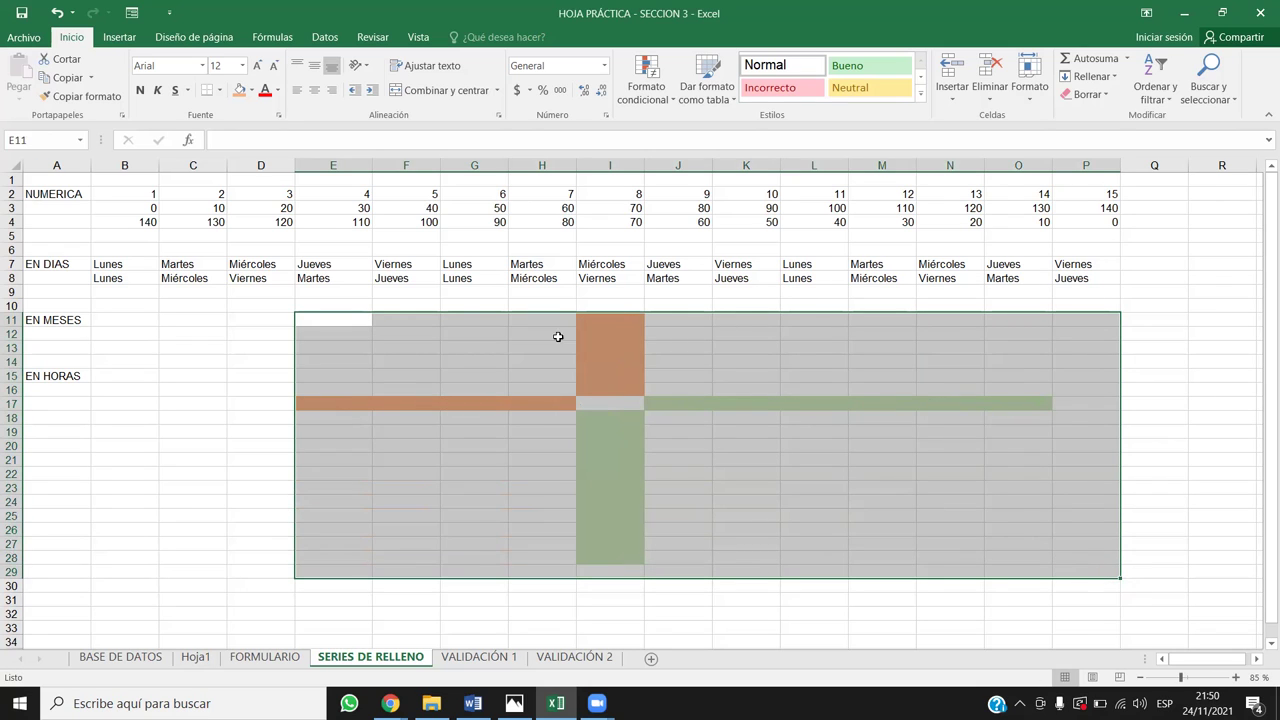
Remove the fill colour from E11:P29, leaving the cells with no fill
left_click(252, 90)
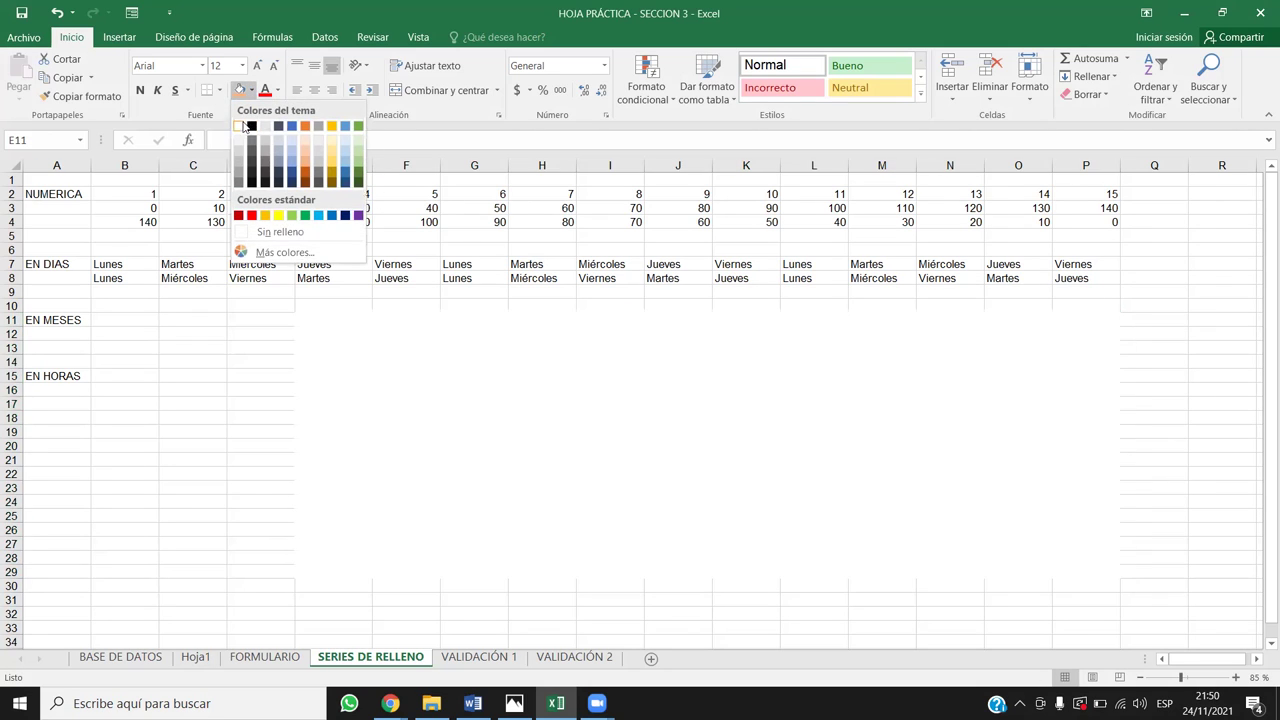
left_click(240, 122)
left_click(252, 90)
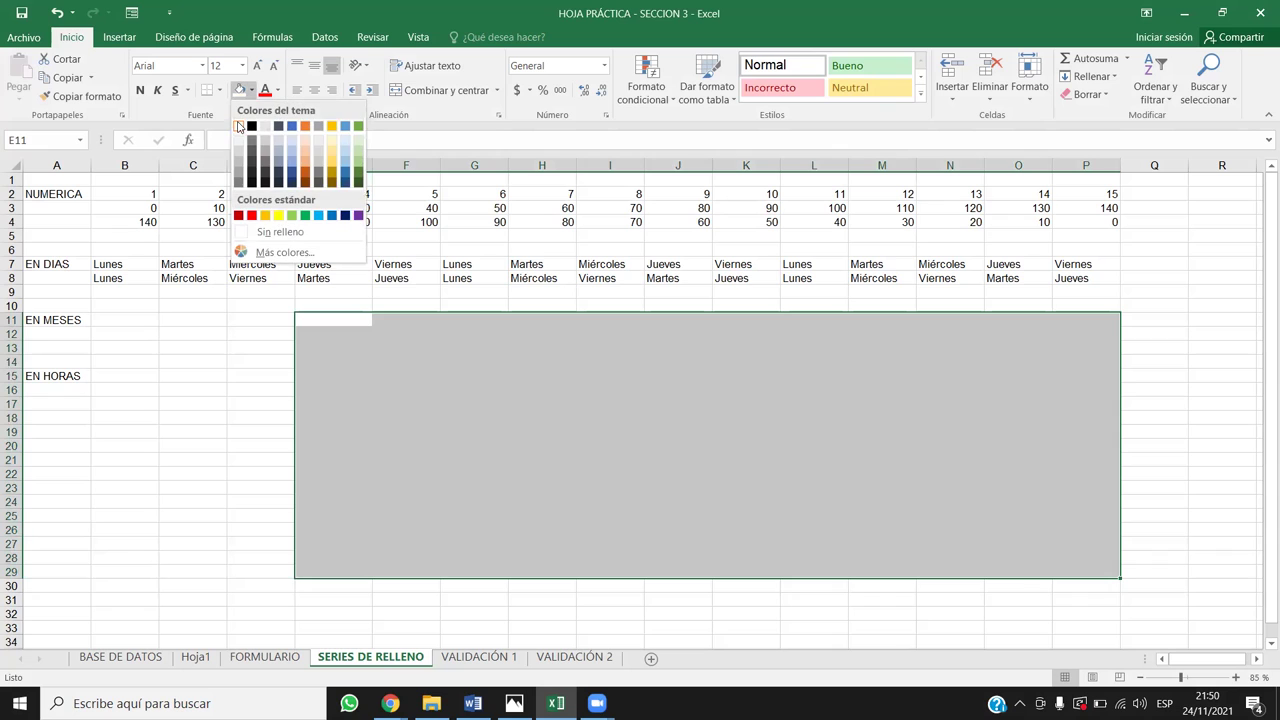
left_click(262, 231)
left_click(178, 514)
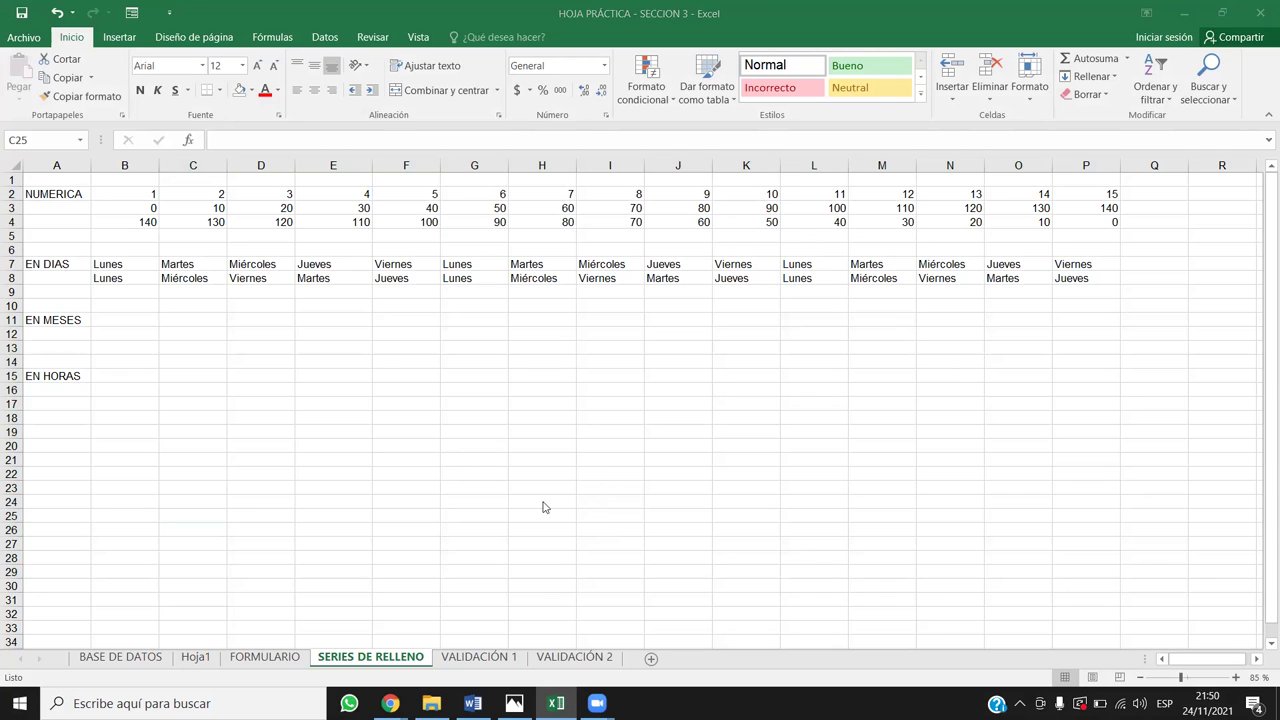
left_click(406, 406)
scroll(443, 391, "down", 2)
scroll(406, 423, "up", 1)
scroll(400, 426, "down", 3)
scroll(398, 410, "down", 2)
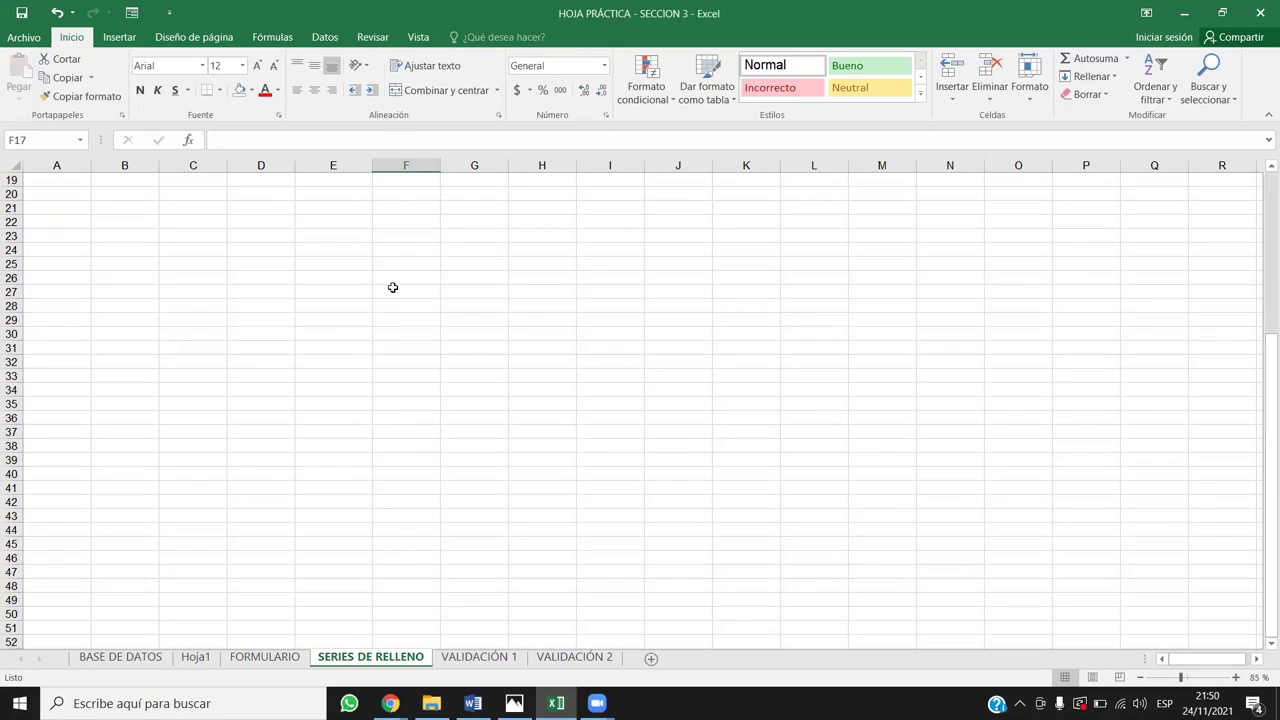
left_click(338, 251)
left_click(250, 218)
left_click(201, 205)
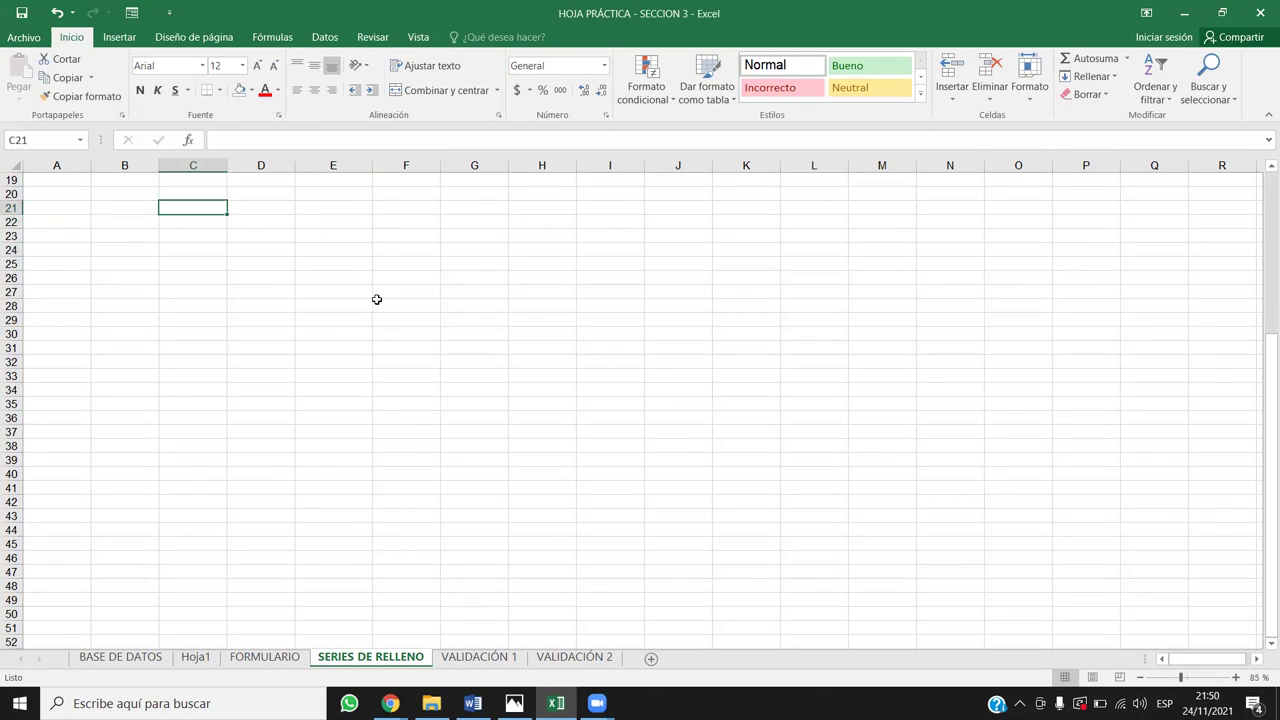
scroll(350, 299, "up", 4)
left_click(192, 331)
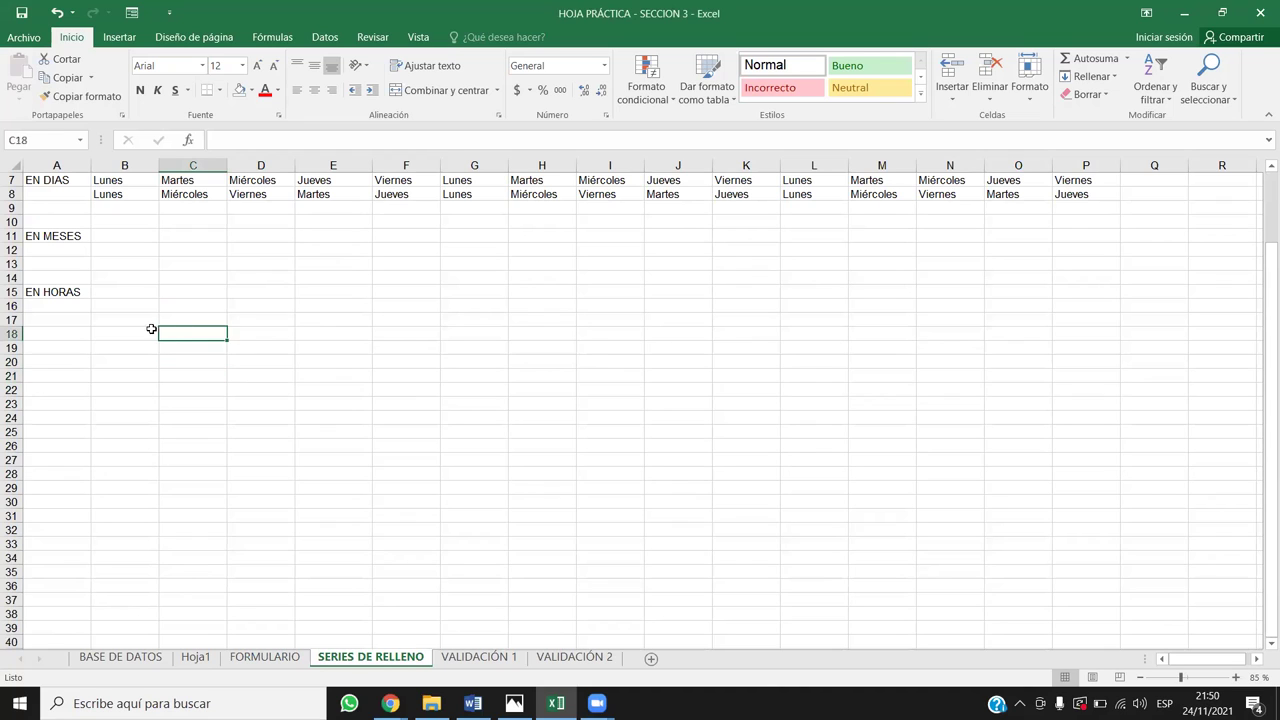
left_click(150, 331)
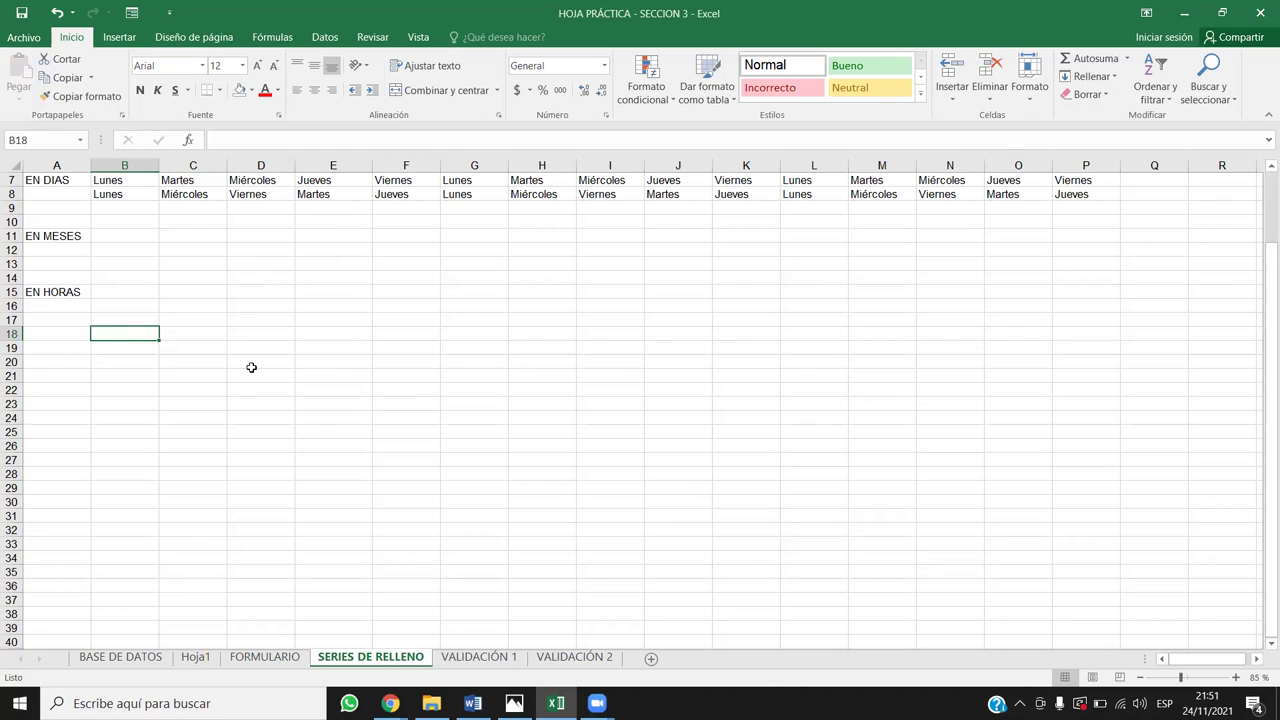
scroll(255, 360, "up", 2)
left_click_drag(140, 196, 1103, 221)
scroll(420, 488, "down", 6)
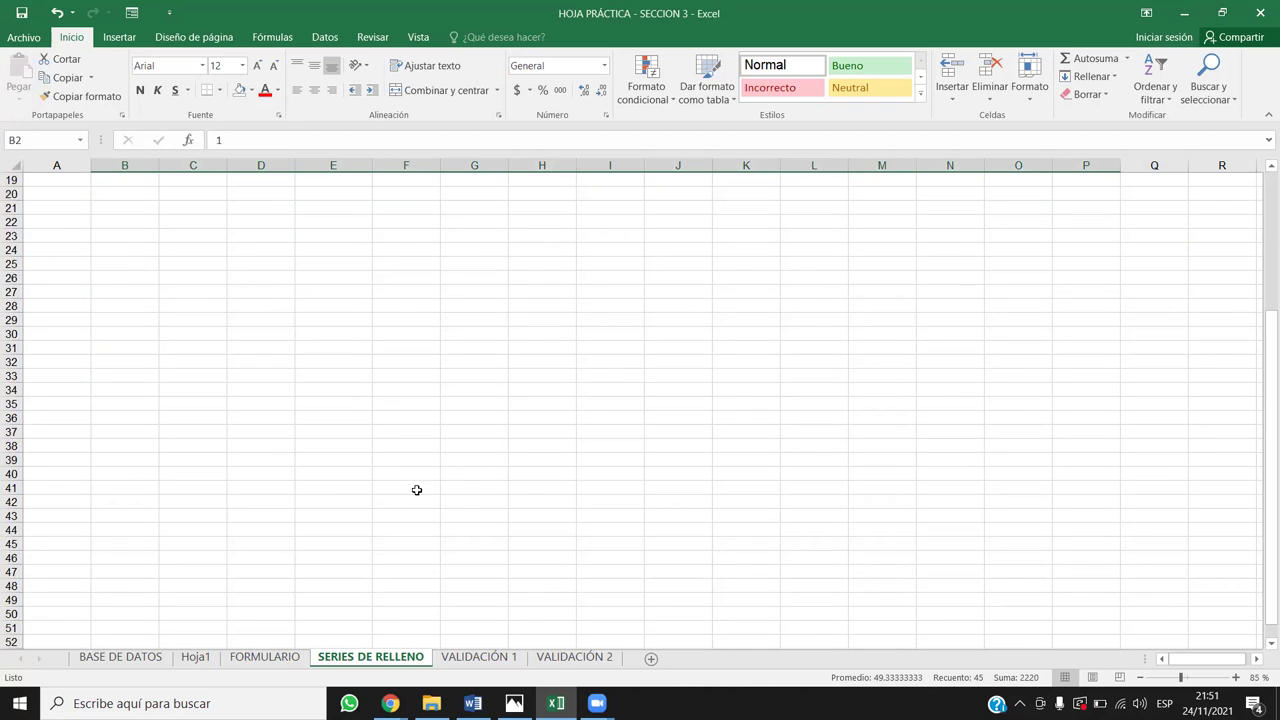
left_click(115, 267)
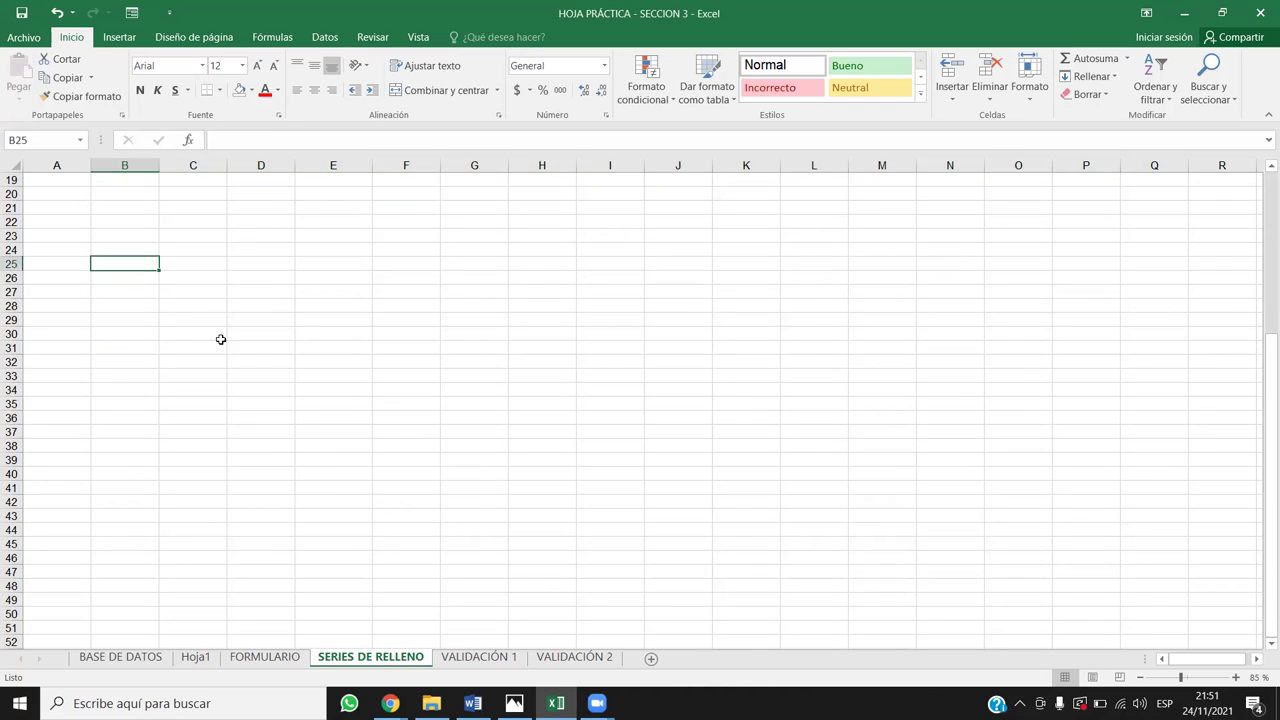
Enter the starting numbers 1 and 2 in C23 and C24
left_click(203, 236)
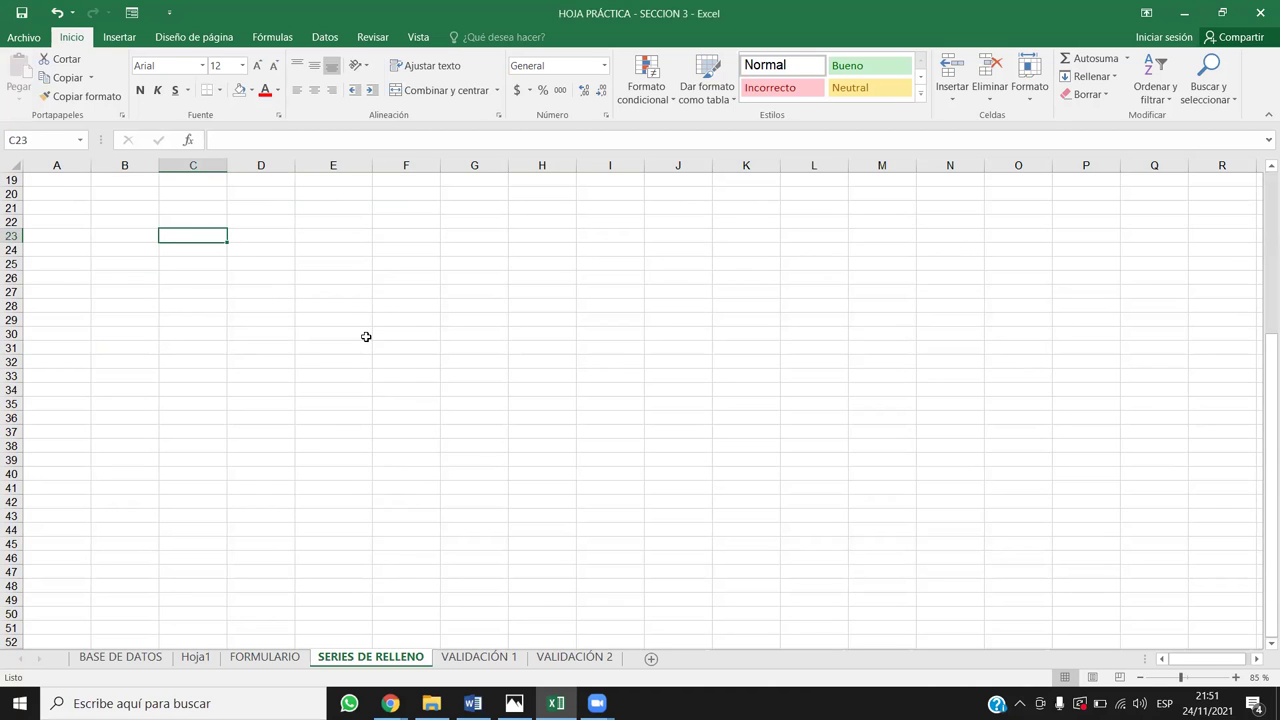
type("1")
key("Return")
type("2")
key("Return")
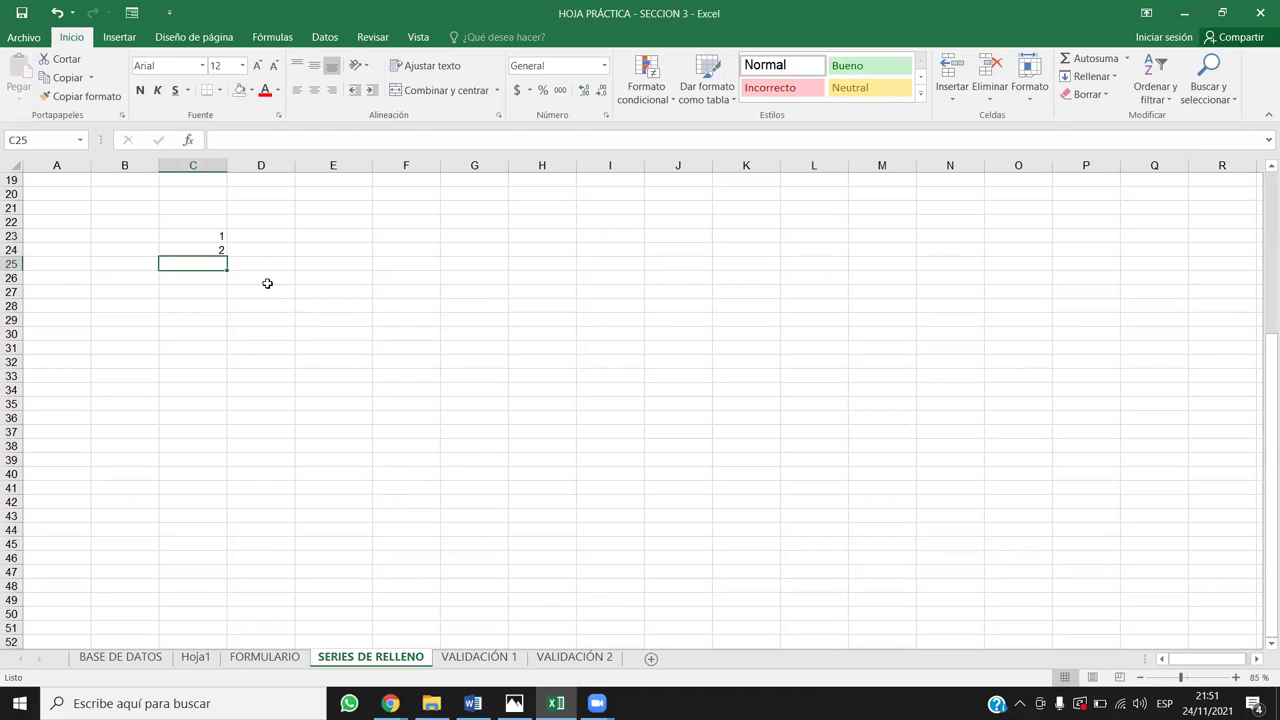
Try to autofill the number series down column C from C23:C24
left_click_drag(200, 237, 215, 252)
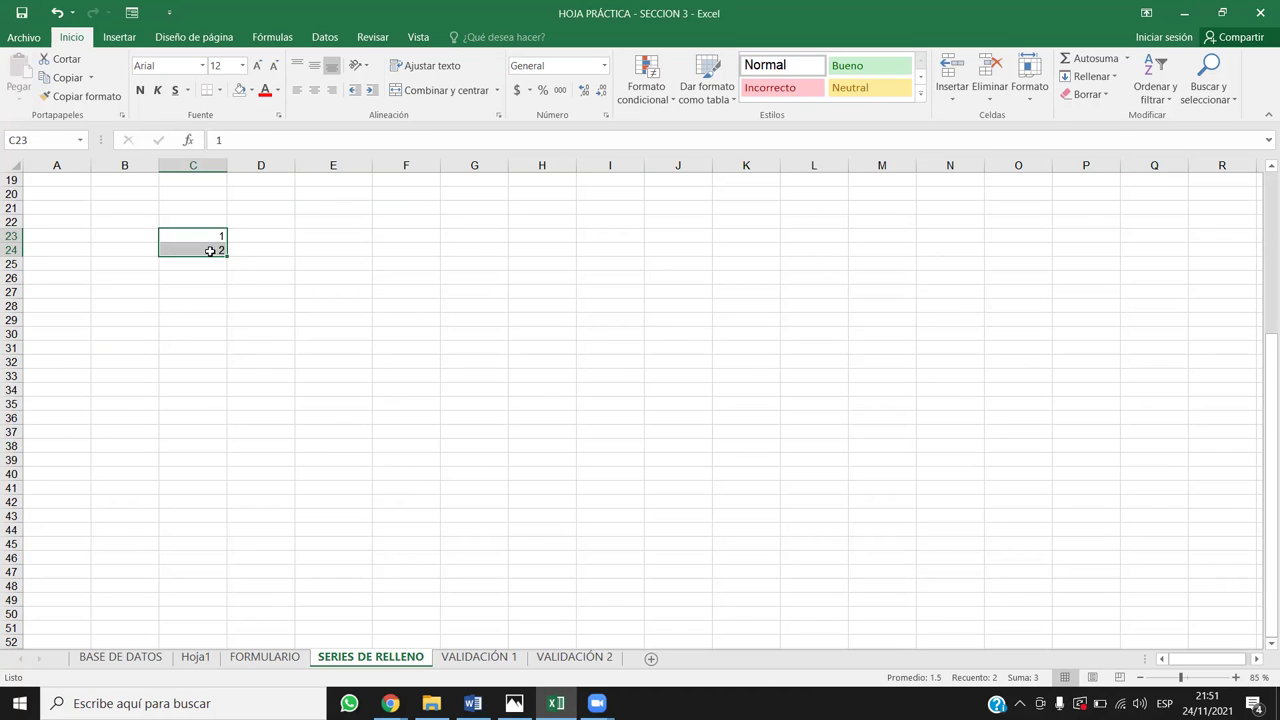
left_click_drag(227, 256, 192, 369)
key("ctrl+z")
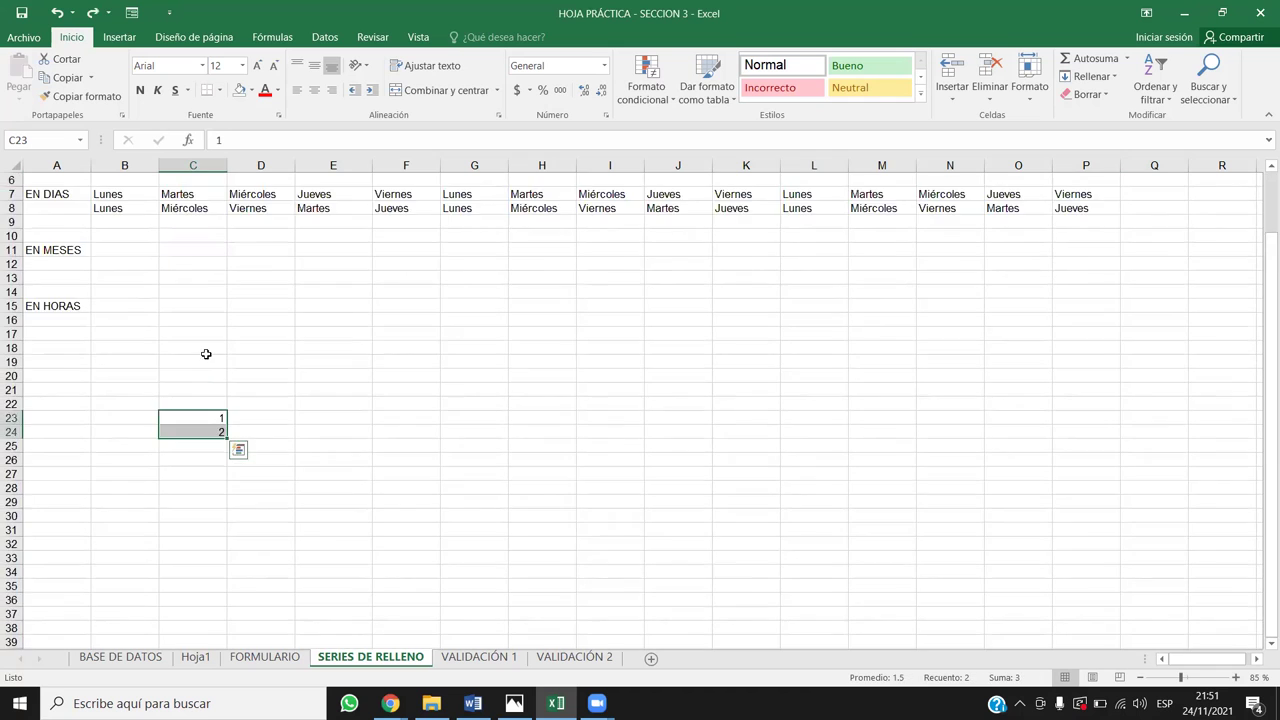
scroll(240, 470, "down", 4)
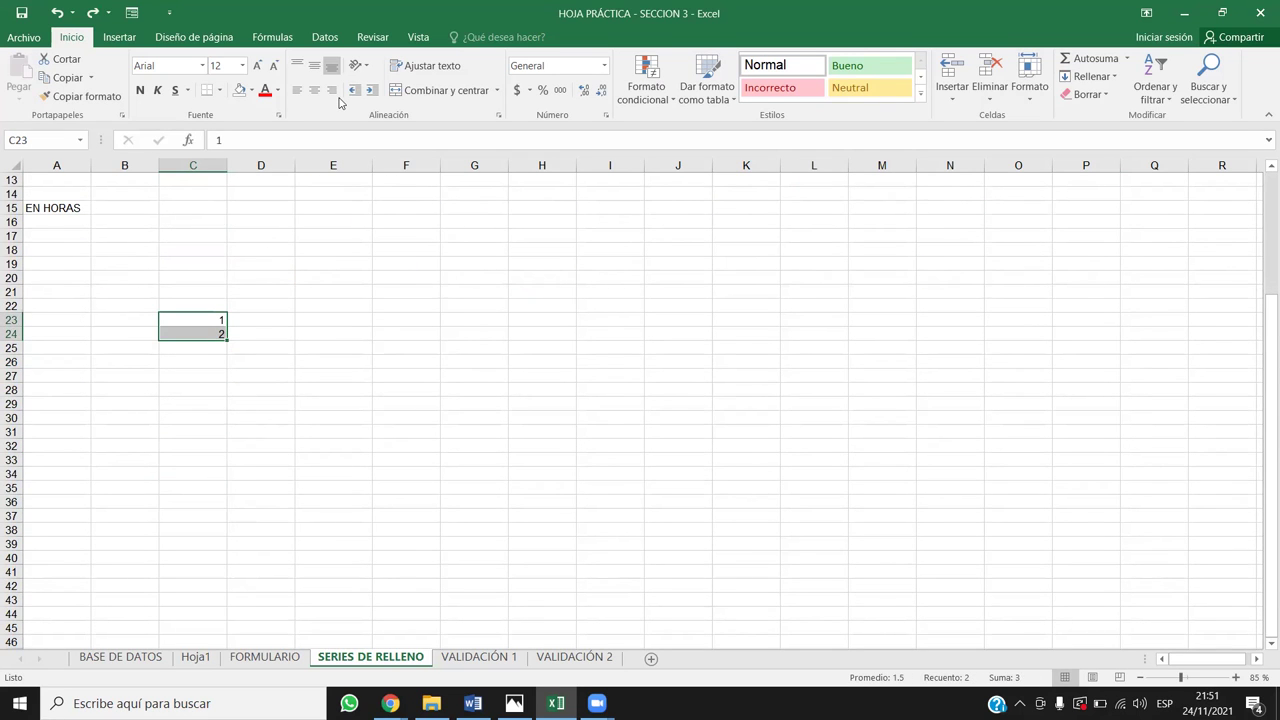
left_click(260, 430)
mouse_move(217, 318)
left_mouse_down()
mouse_move(217, 334)
mouse_move(215, 320)
left_mouse_up()
left_click(382, 346)
left_click(216, 318)
left_click(215, 336)
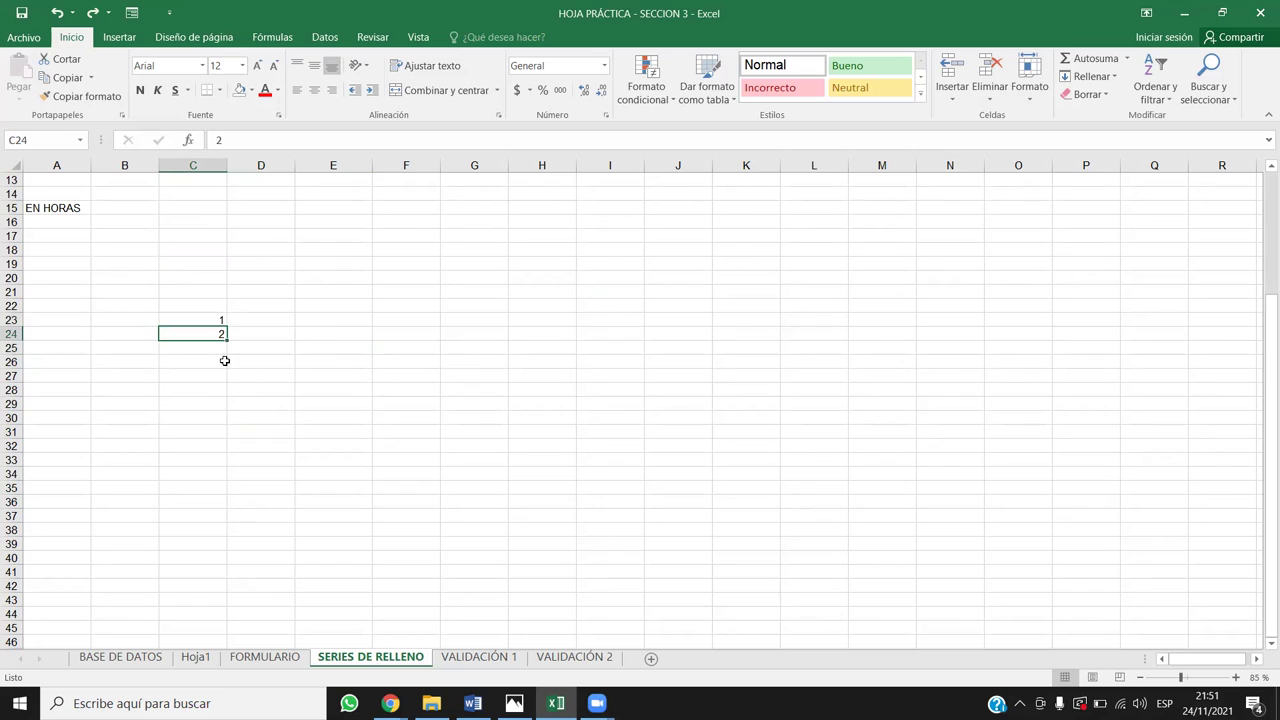
left_click_drag(220, 321, 218, 335)
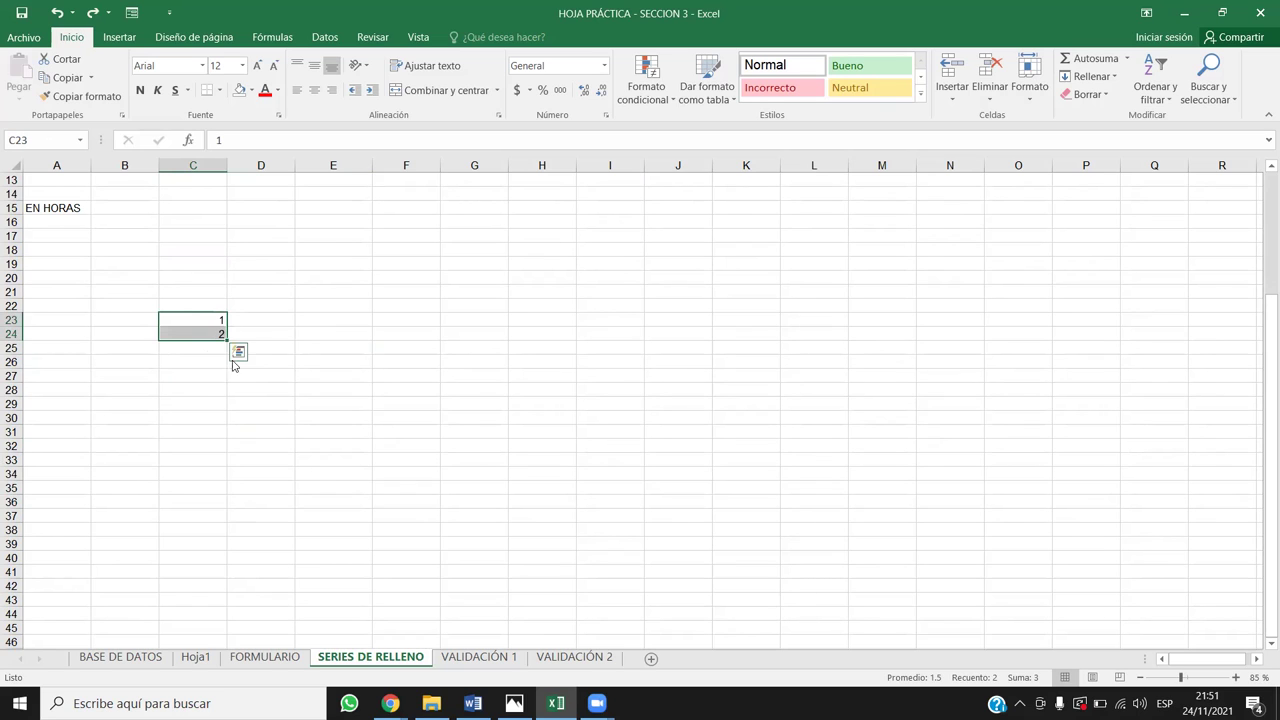
left_click_drag(260, 425, 223, 486)
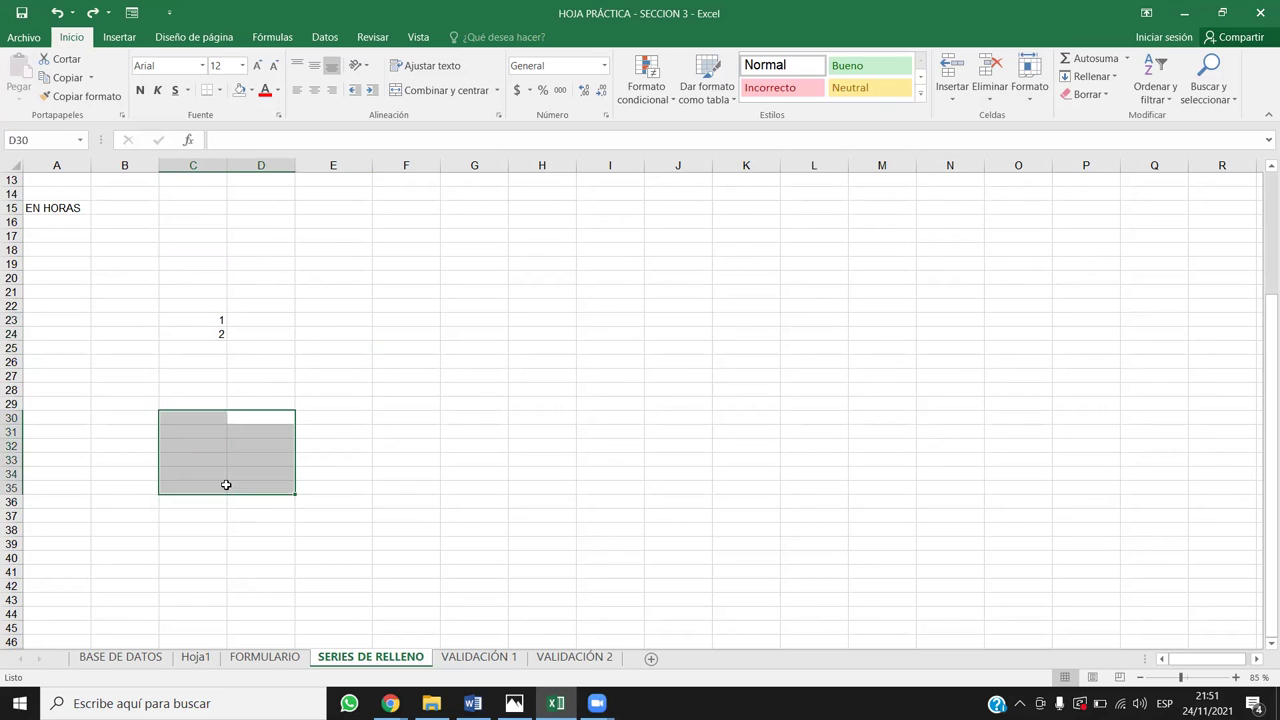
Extend the selection from C23:C24 to the sheet's last row to view the column's extent, and return to the top
left_click_drag(206, 323, 206, 333)
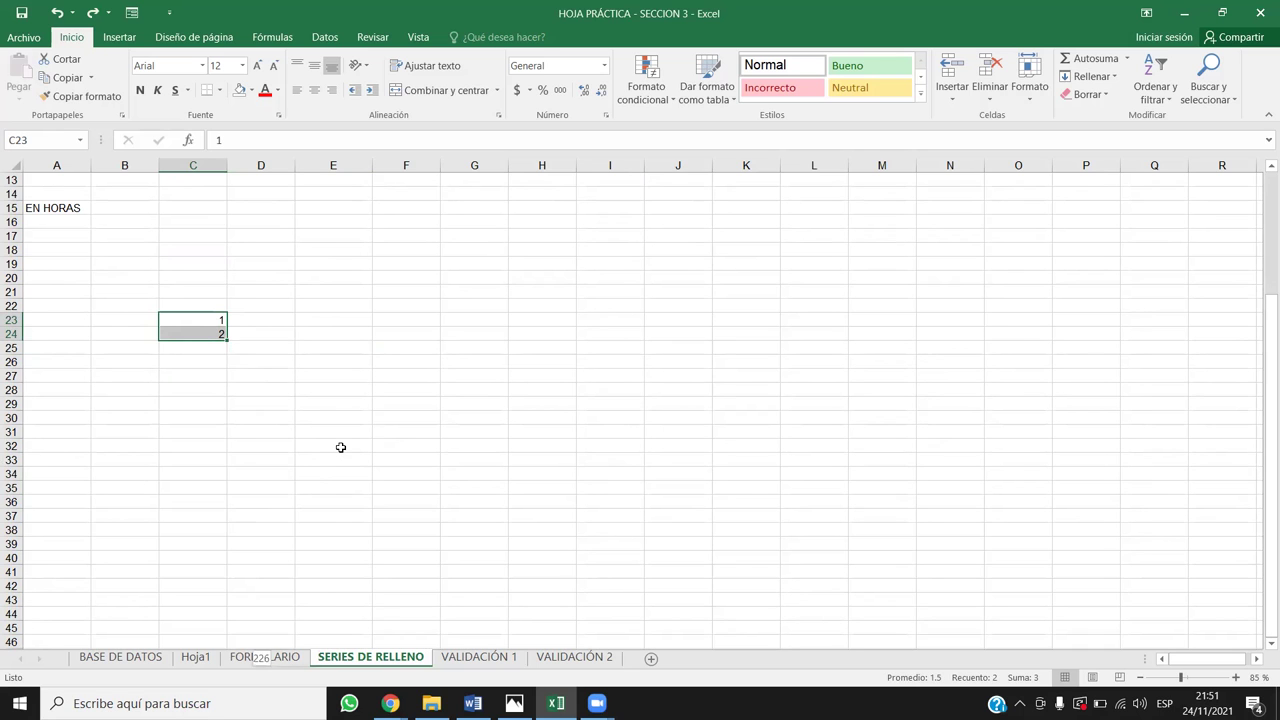
key("ctrl+shift+Down")
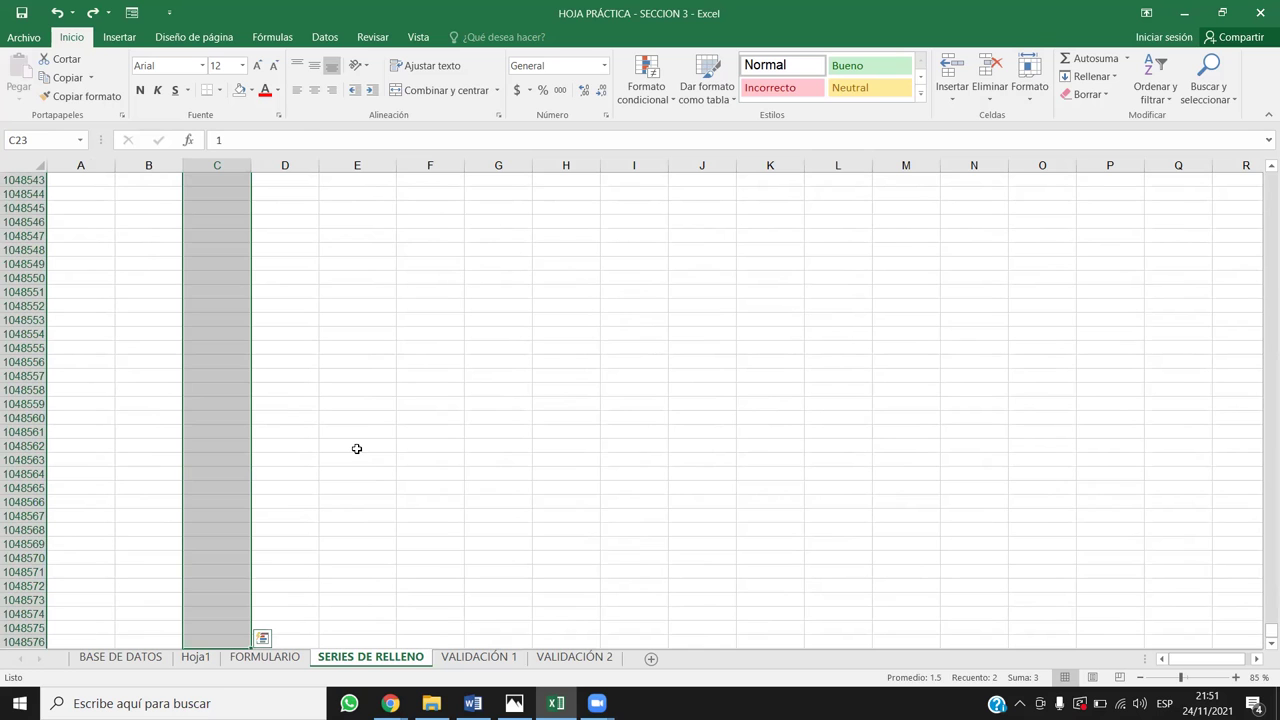
left_click_drag(1264, 626, 1250, 200)
scroll(329, 377, "up", 13)
scroll(243, 403, "up", 14)
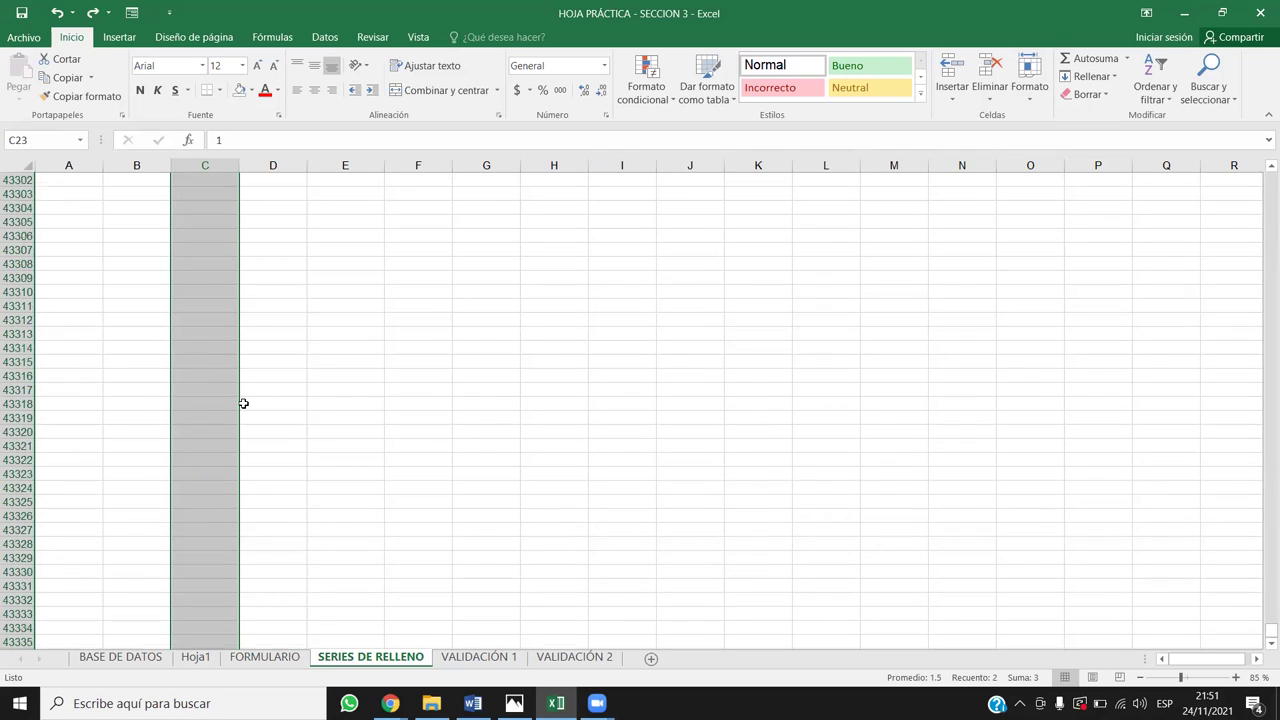
left_click_drag(1263, 639, 1262, 168)
left_click(276, 404)
scroll(220, 470, "down", 2)
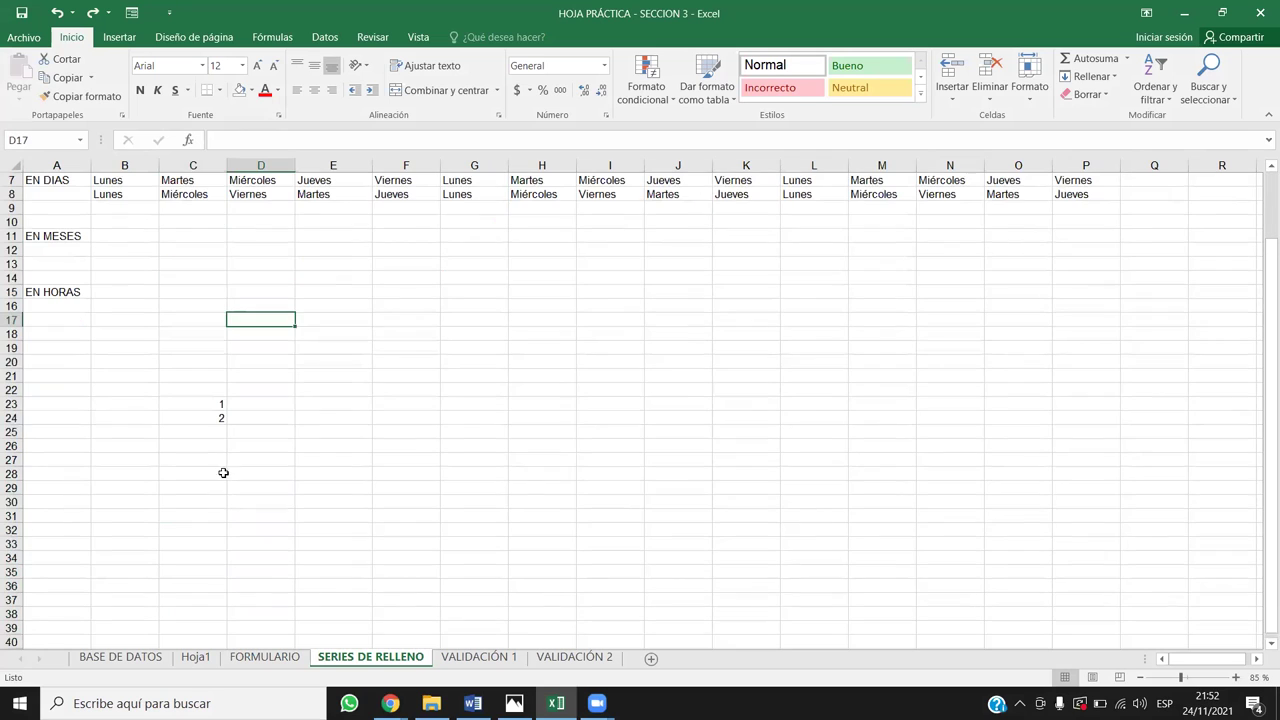
Fill column C from C23 down with a linear column series using an increment of 1 and a limit of 500
left_click_drag(225, 400, 204, 412)
key("ctrl+shift+Down")
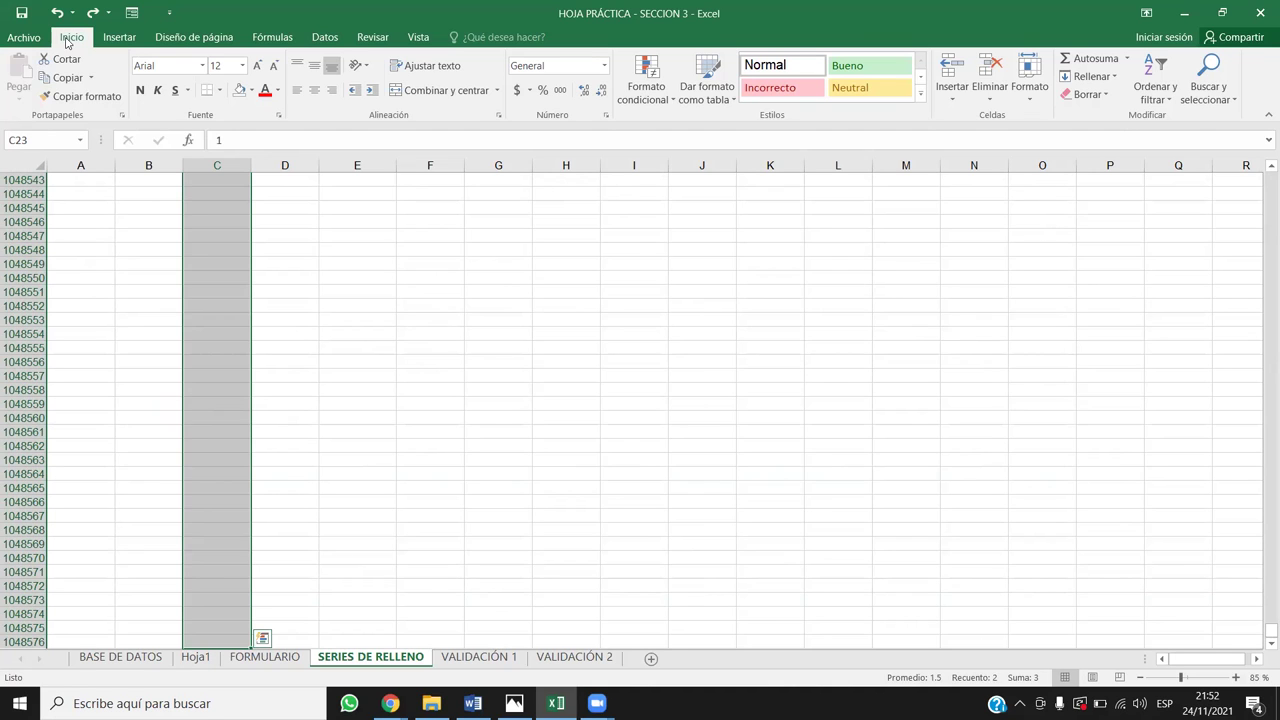
left_click(1212, 74)
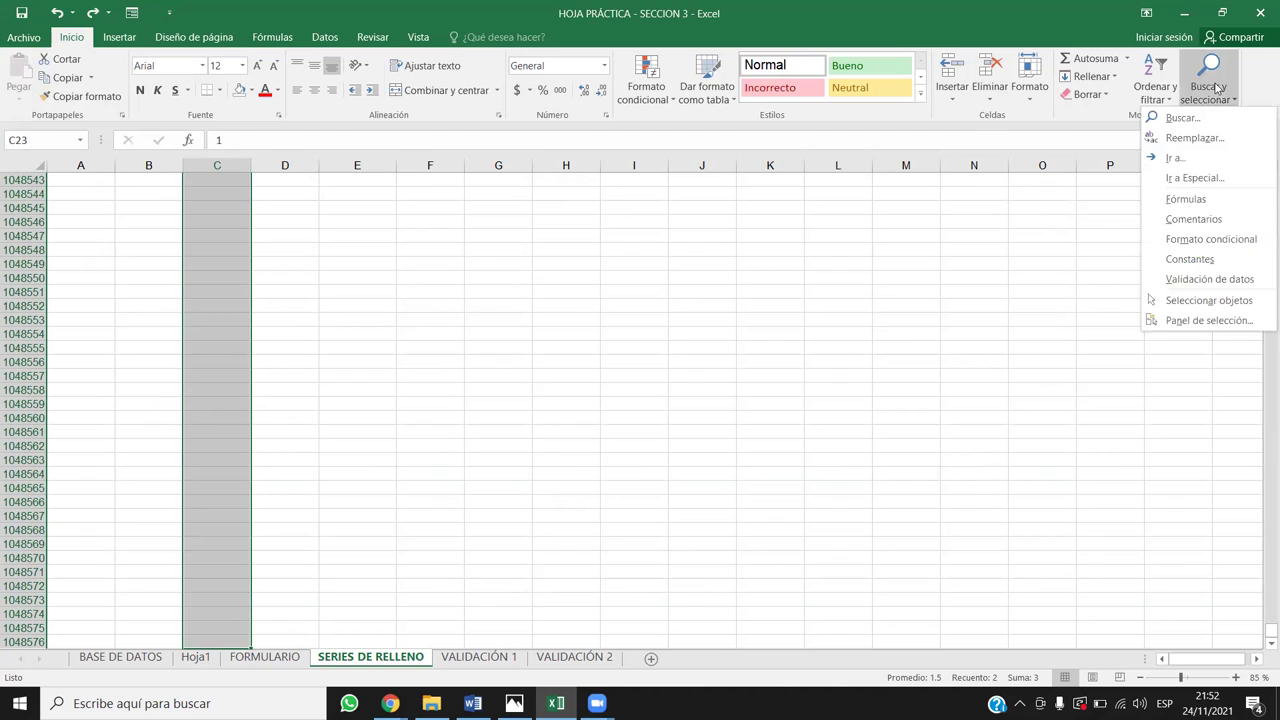
left_click(1108, 80)
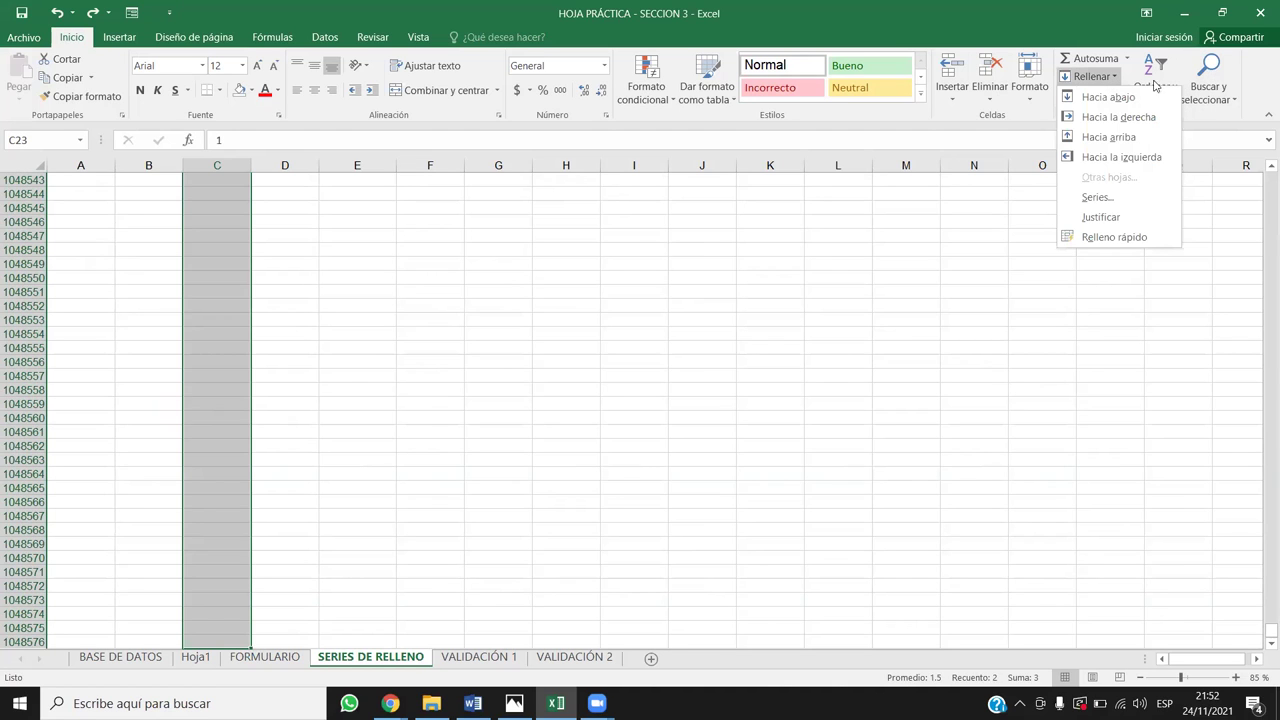
left_click(1135, 121)
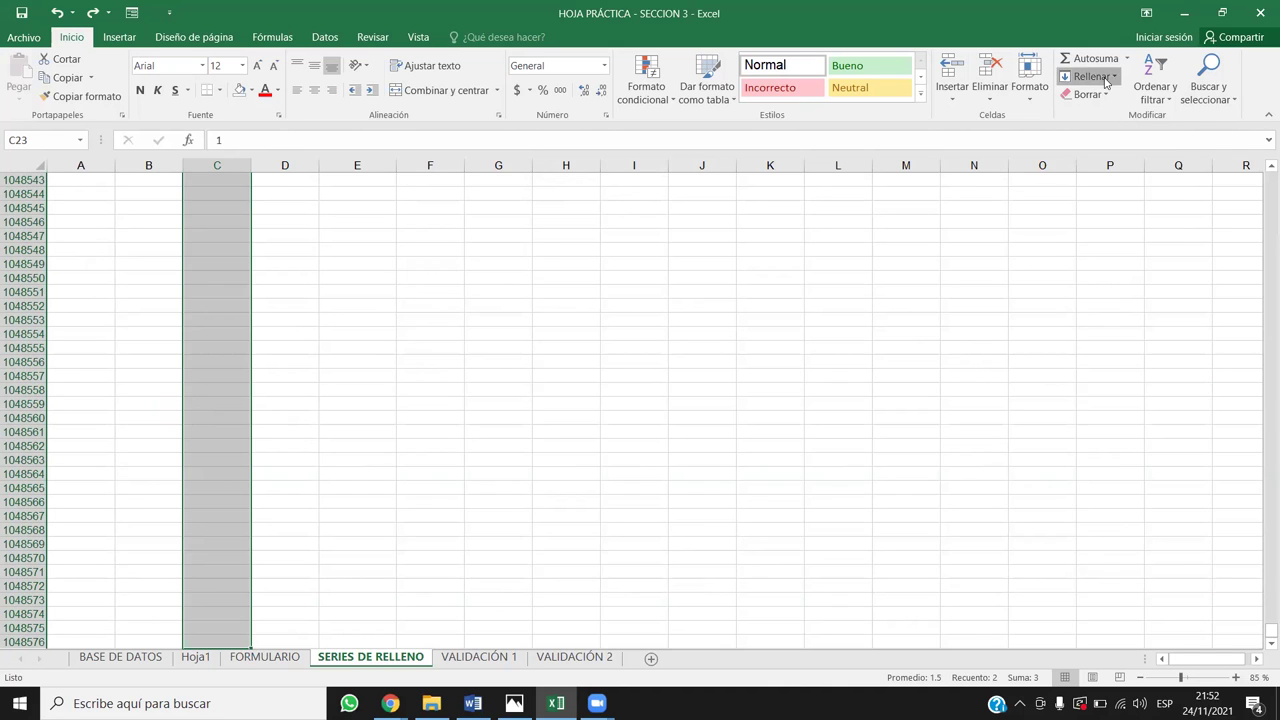
left_click(1104, 78)
left_click(1090, 198)
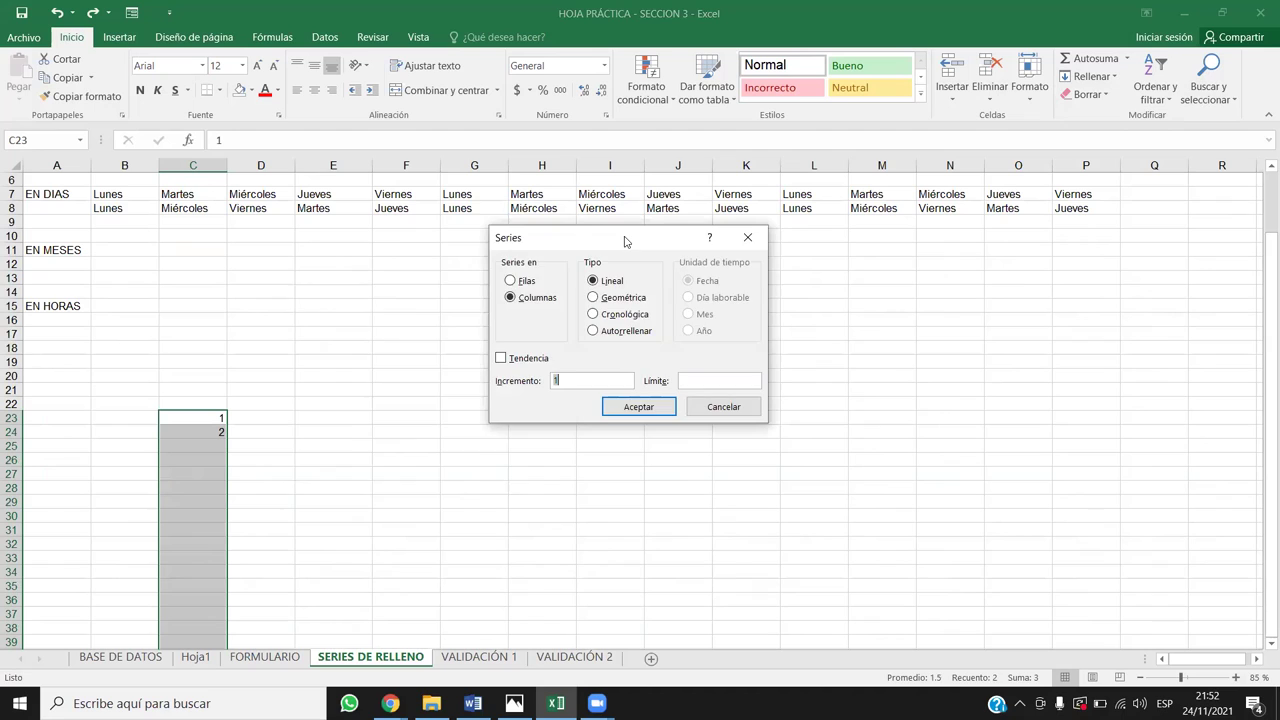
left_click_drag(625, 241, 419, 303)
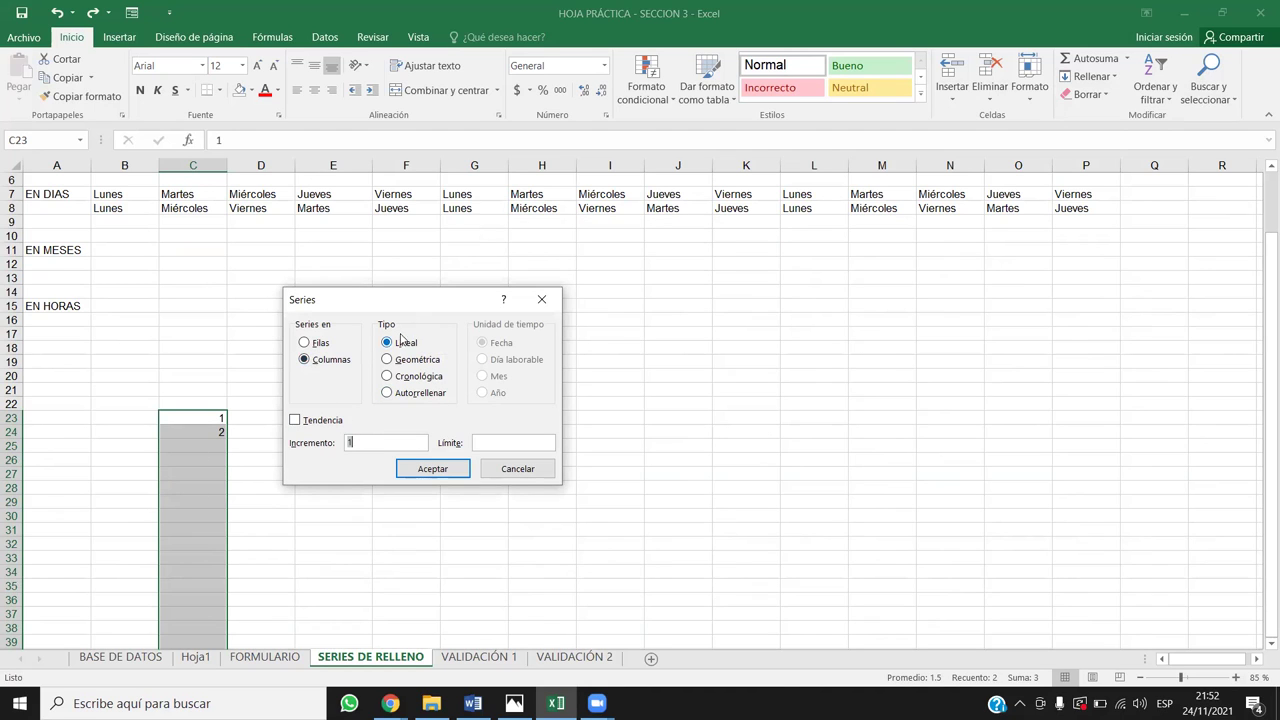
left_click_drag(364, 442, 341, 445)
left_click(513, 440)
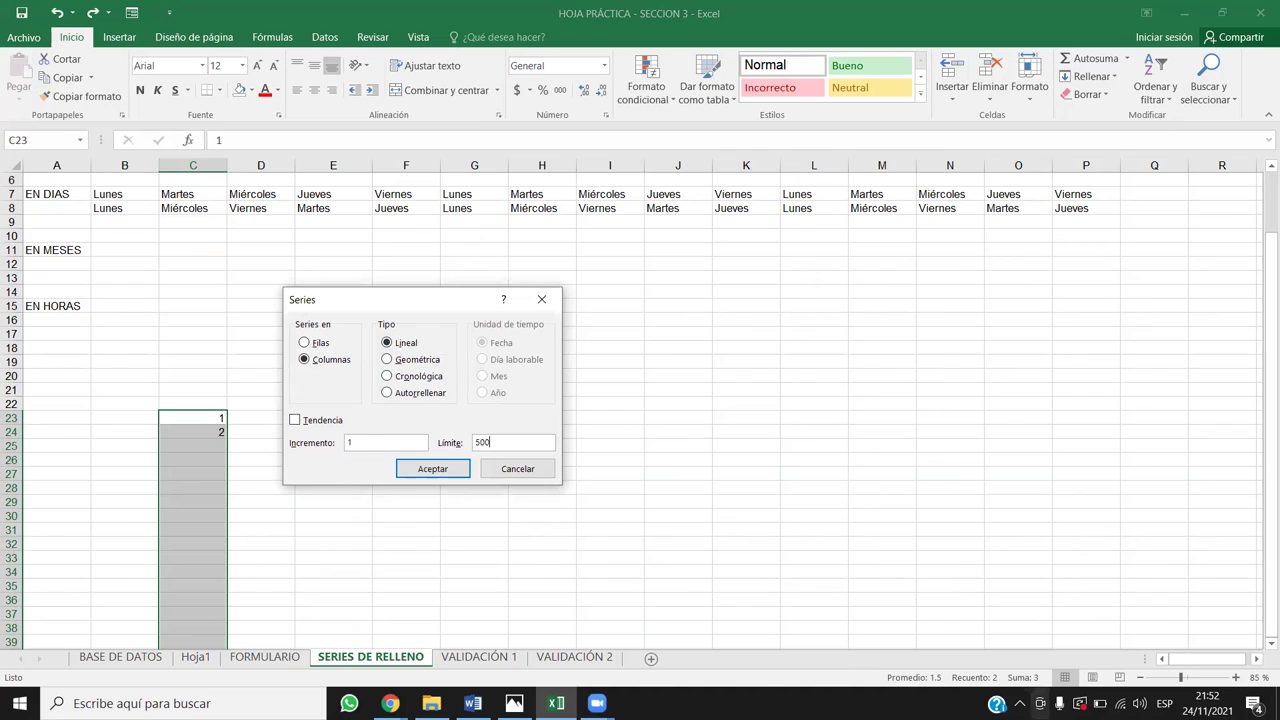
left_click(438, 467)
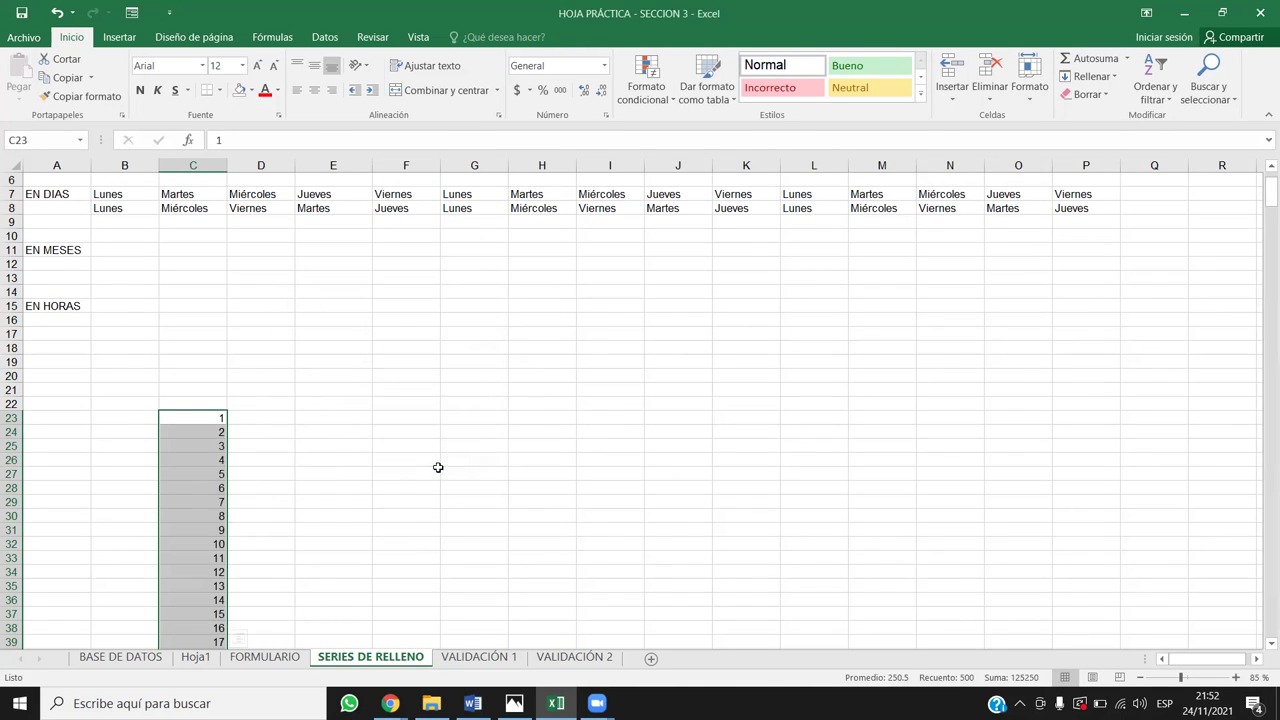
Examine the filled number series in column C from C23 down to its last value
left_click(210, 418)
key("Down")
key("Down")
key("Down")
key("Down")
key("Down")
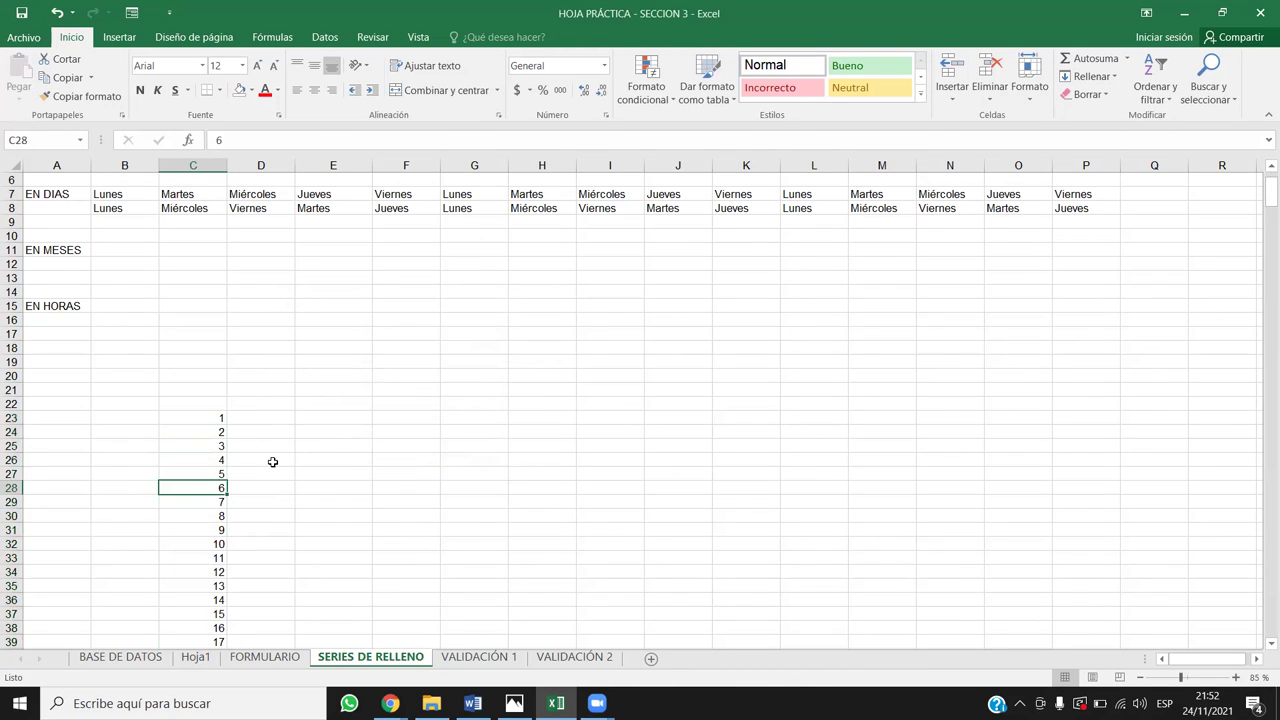
key("ctrl+Down")
key("Down")
key("Down")
key("Down")
key("Down")
key("Down")
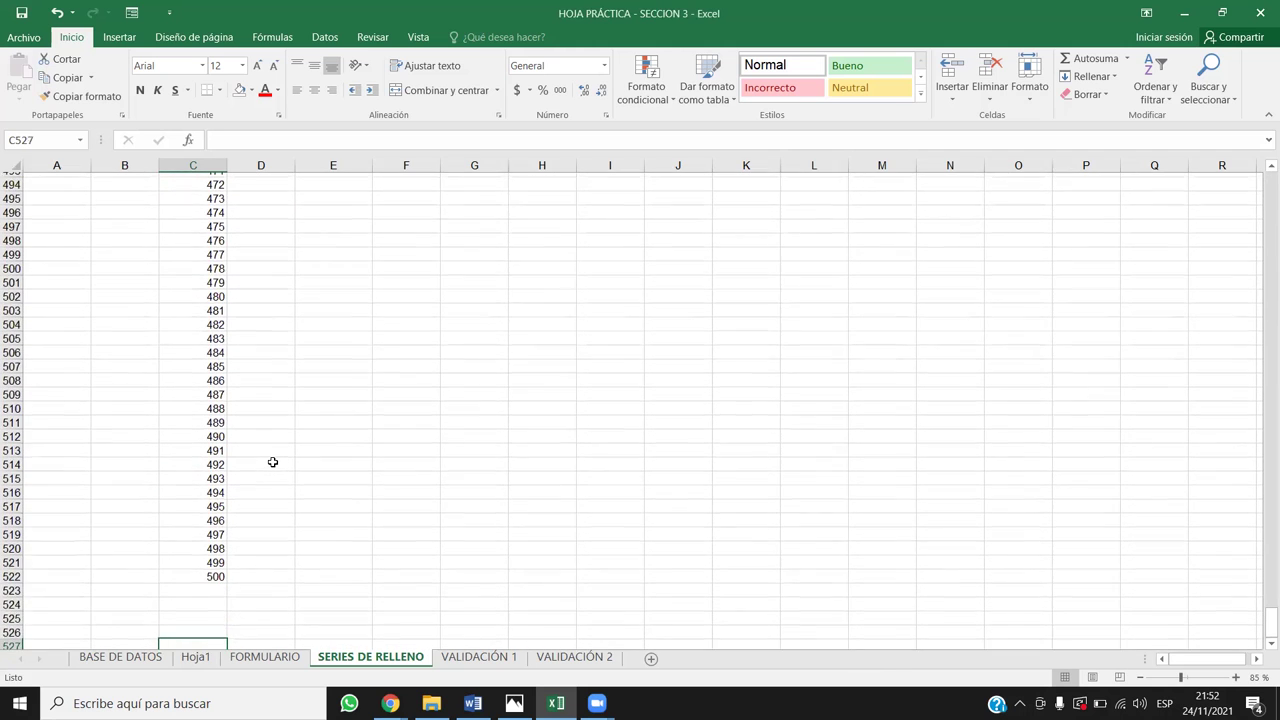
key("Up")
key("Up")
key("Up")
key("Up")
key("Up")
key("Up")
key("Down")
key("Down")
key("Up")
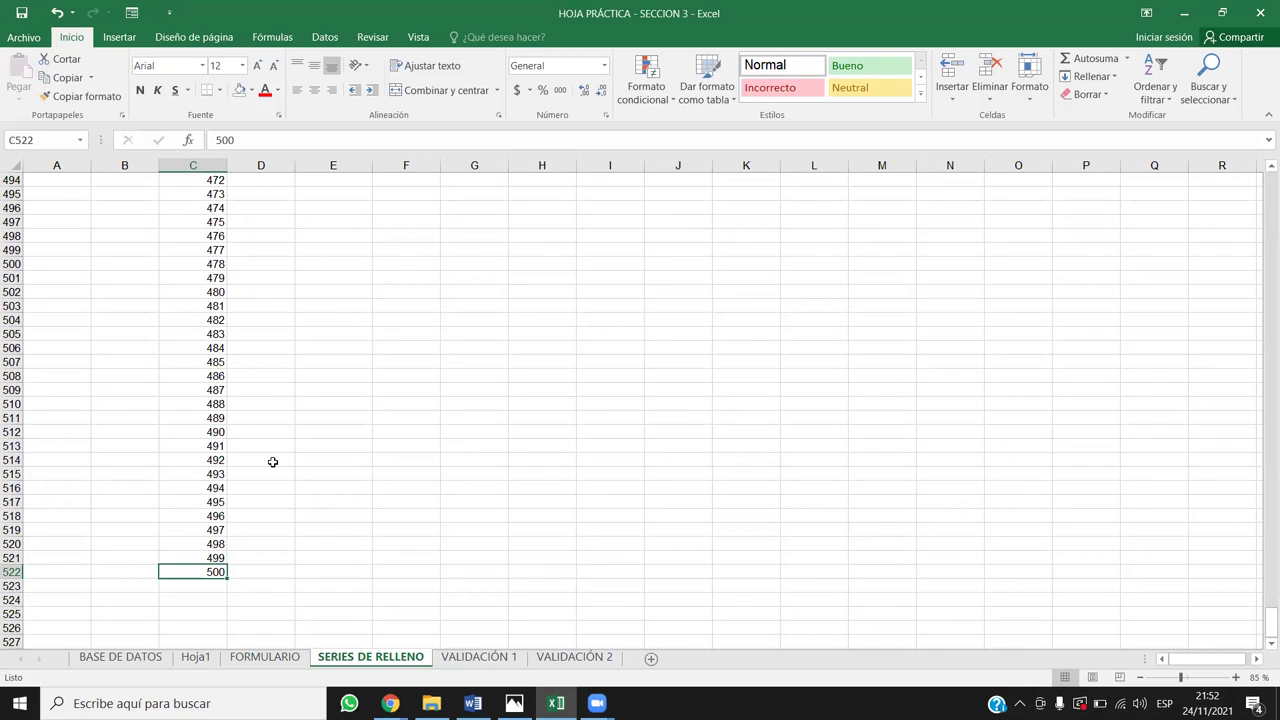
Review the final values of the number series at the end of column C, down to C522
scroll(177, 320, "up", 6)
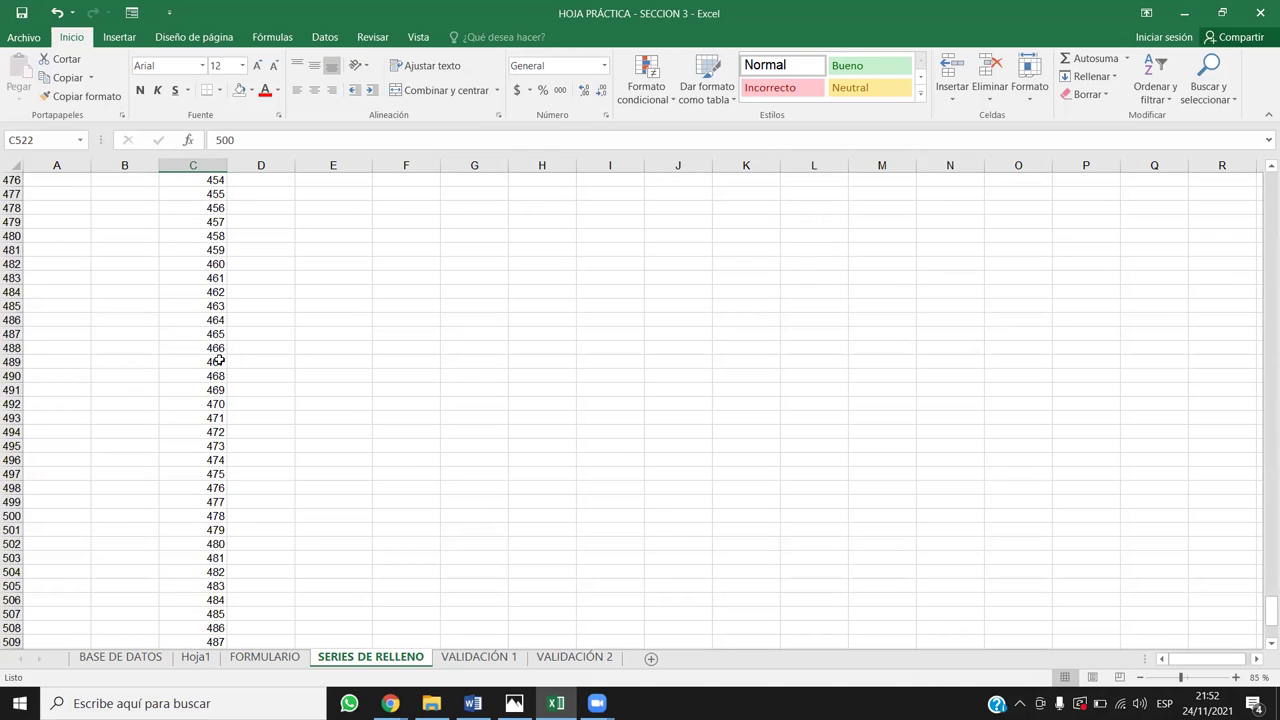
scroll(218, 360, "down", 8)
scroll(214, 250, "up", 6)
scroll(213, 285, "down", 4)
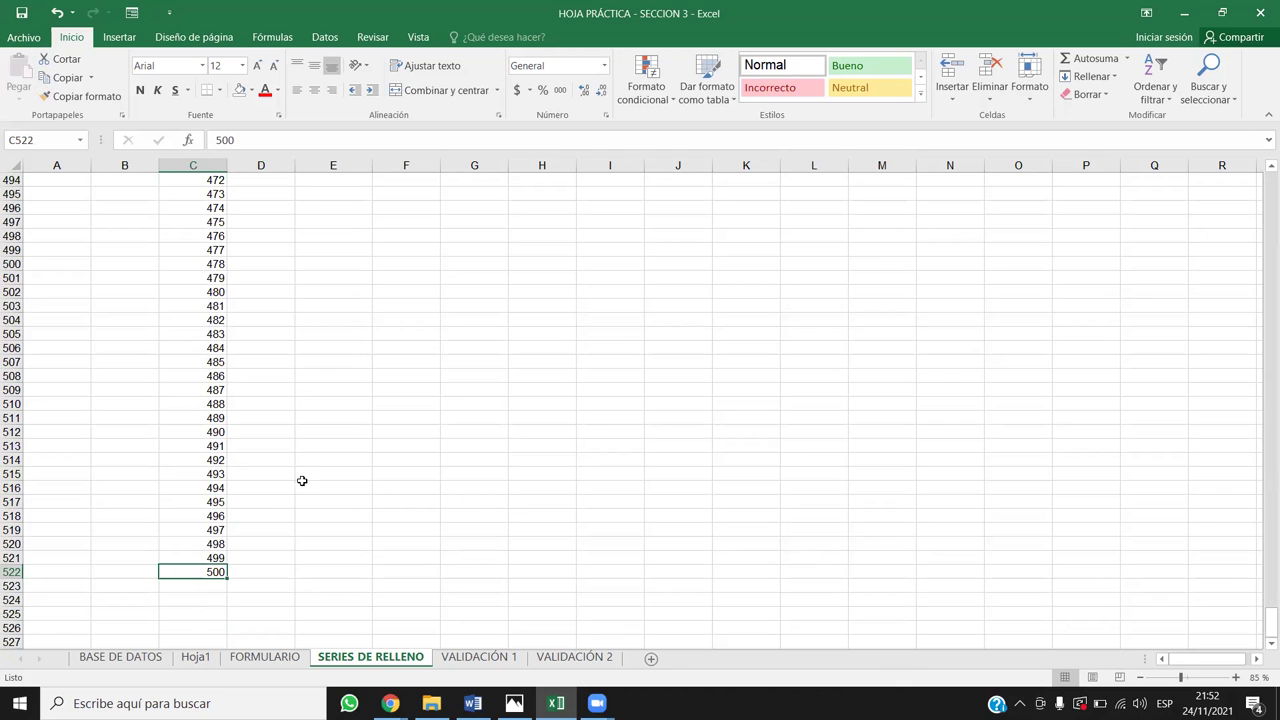
left_click_drag(204, 572, 190, 292)
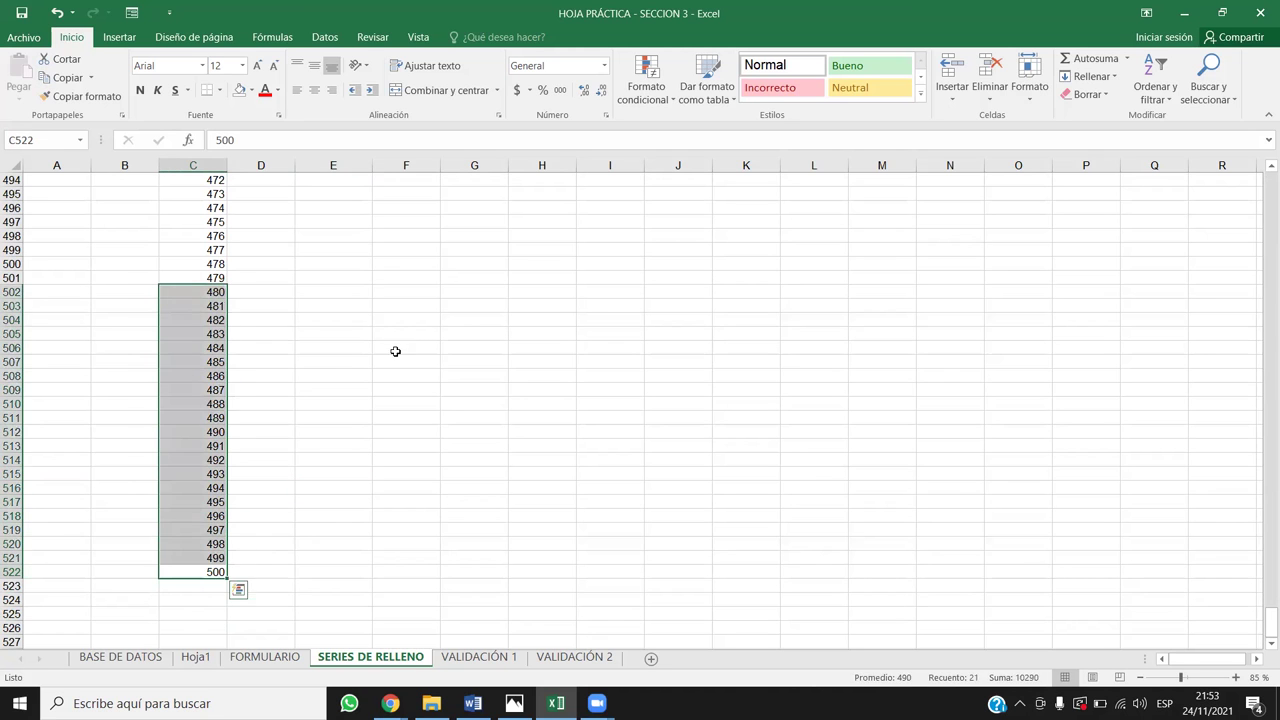
Enter 0 in E19 and 10 in F19 as starting values for a horizontal series
left_click(395, 351)
key("ctrl+Up")
key("Left")
key("Down")
key("Down")
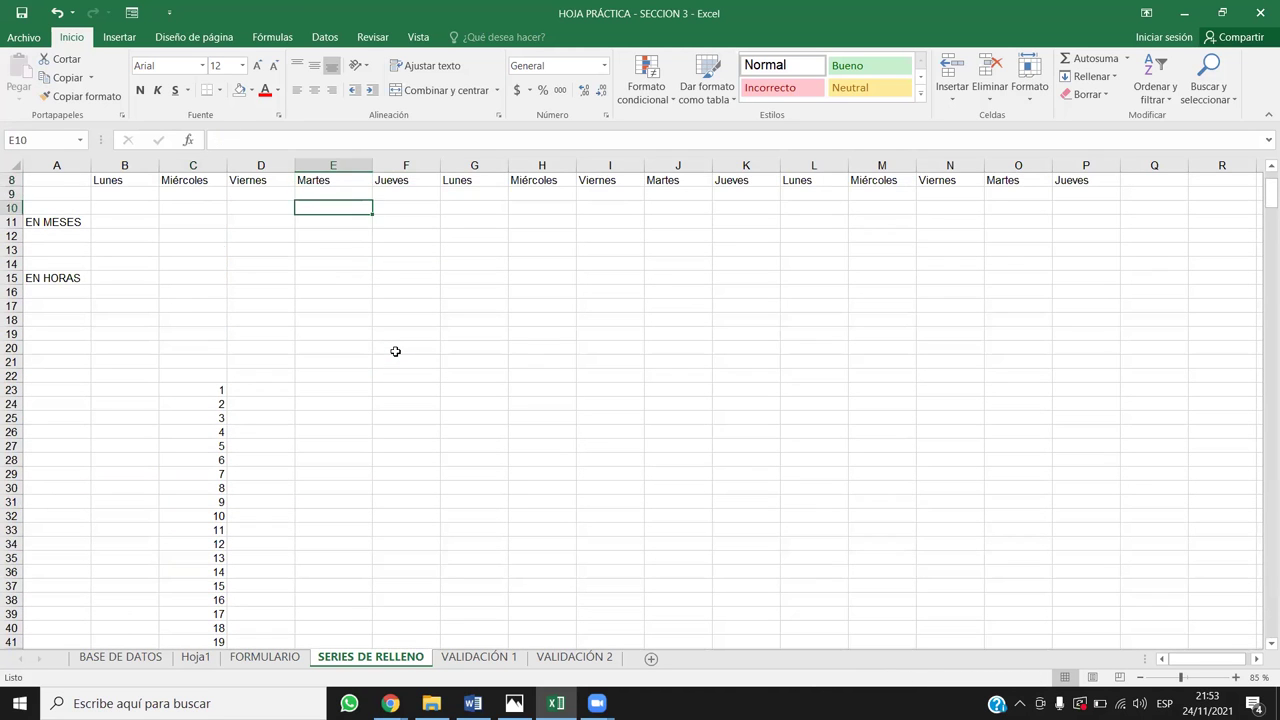
key("Left")
key("Down")
key("Down")
key("Down")
key("Down")
key("Down")
key("Down")
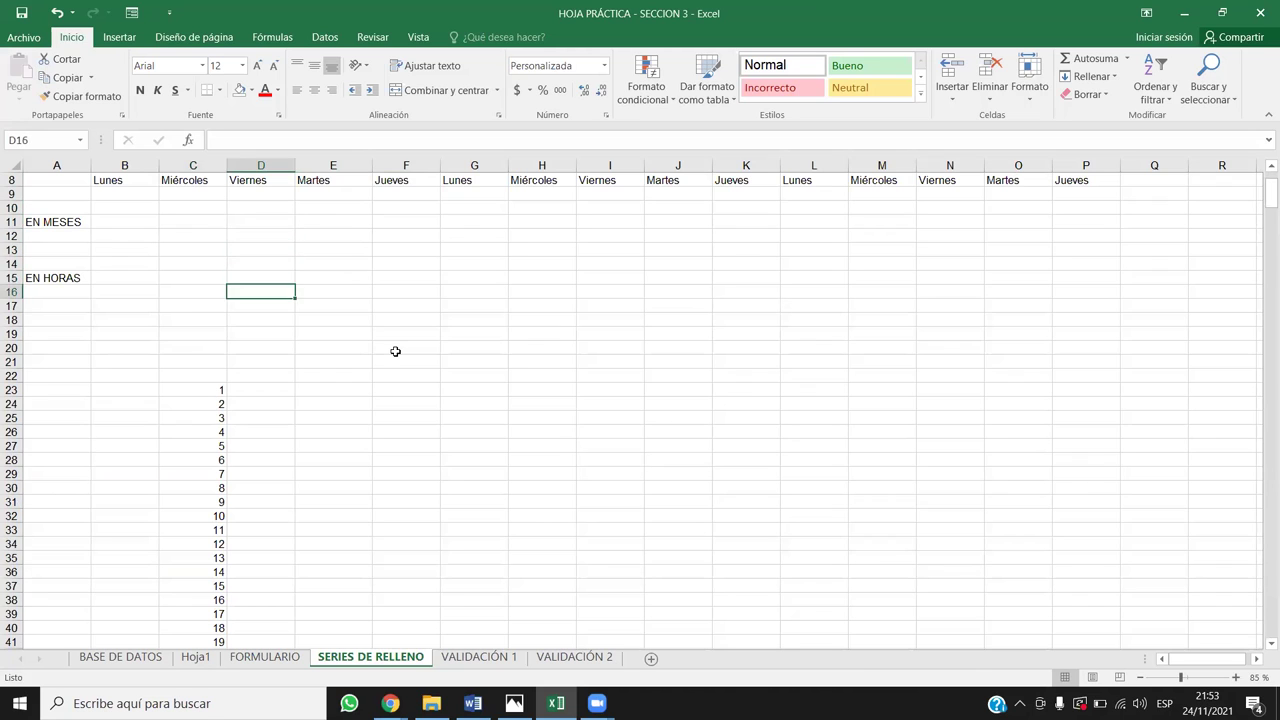
key("Left")
key("Down")
key("Down")
key("Down")
key("Right")
key("Right")
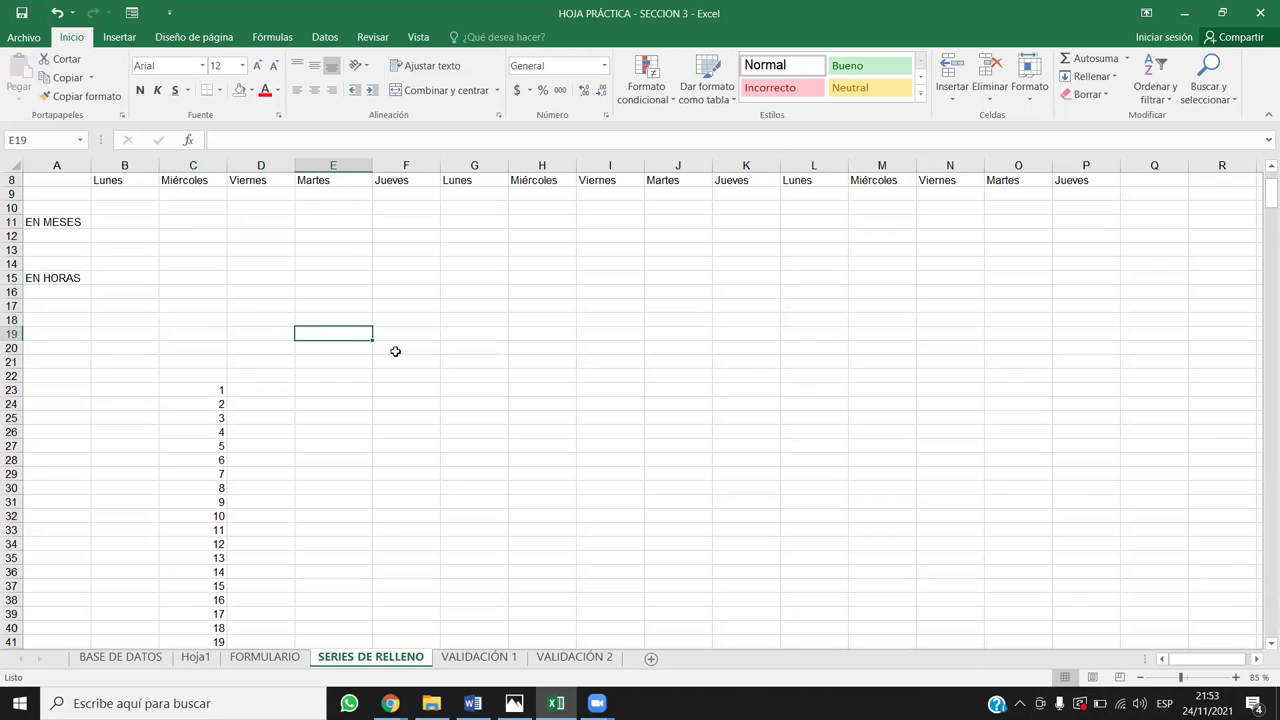
type("1")
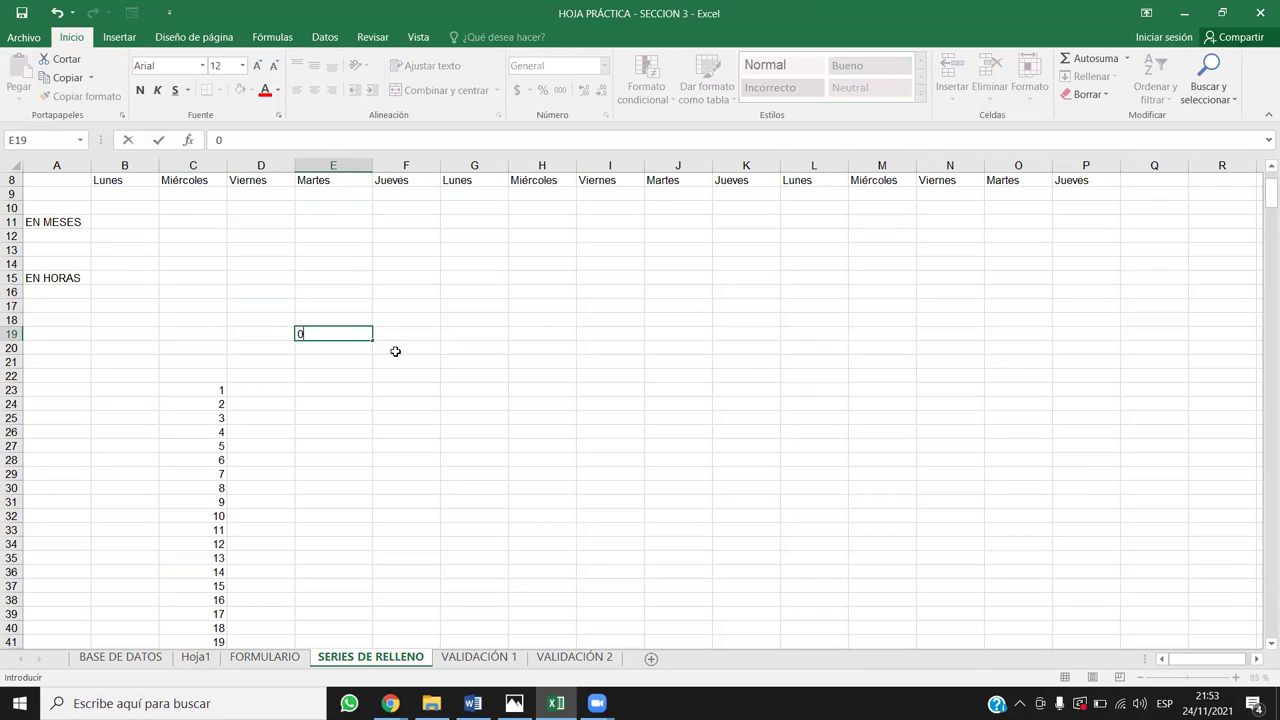
key("Right")
type("10")
key("Return")
Try to fill a linear row series over only E19:F19 with an increment of 1 and a limit of 5
left_click_drag(366, 334, 408, 331)
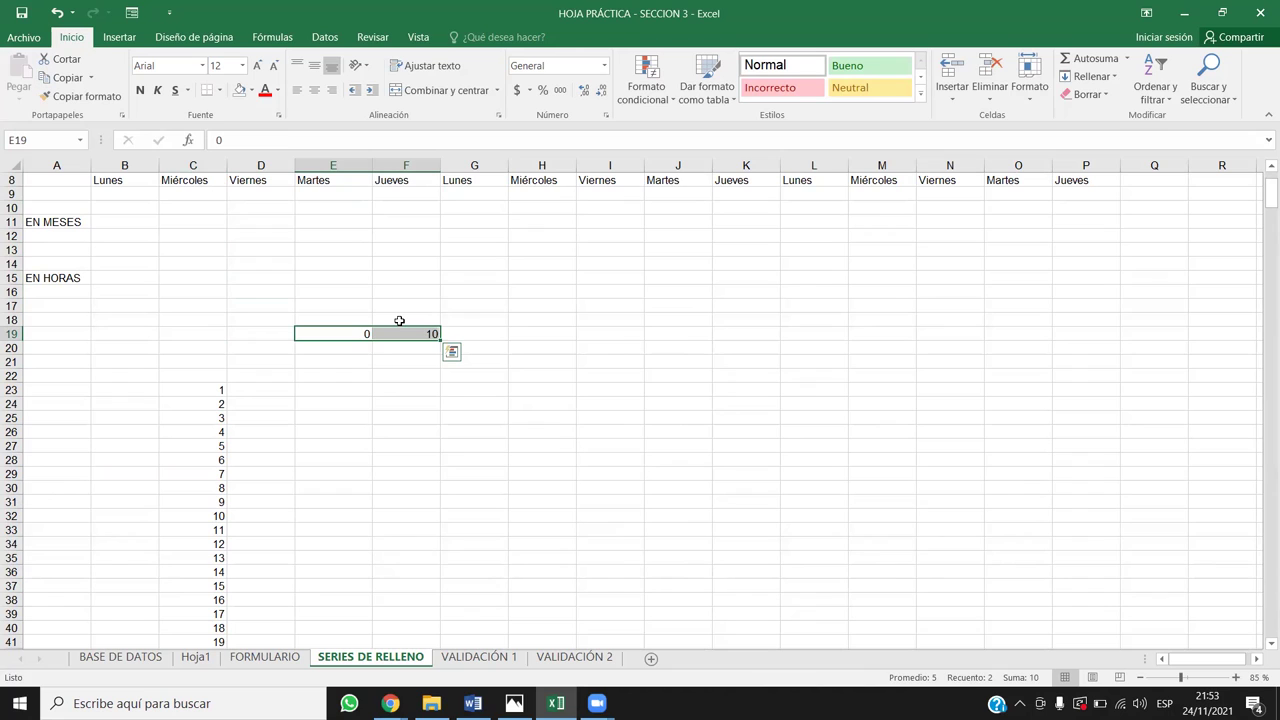
left_click(1092, 76)
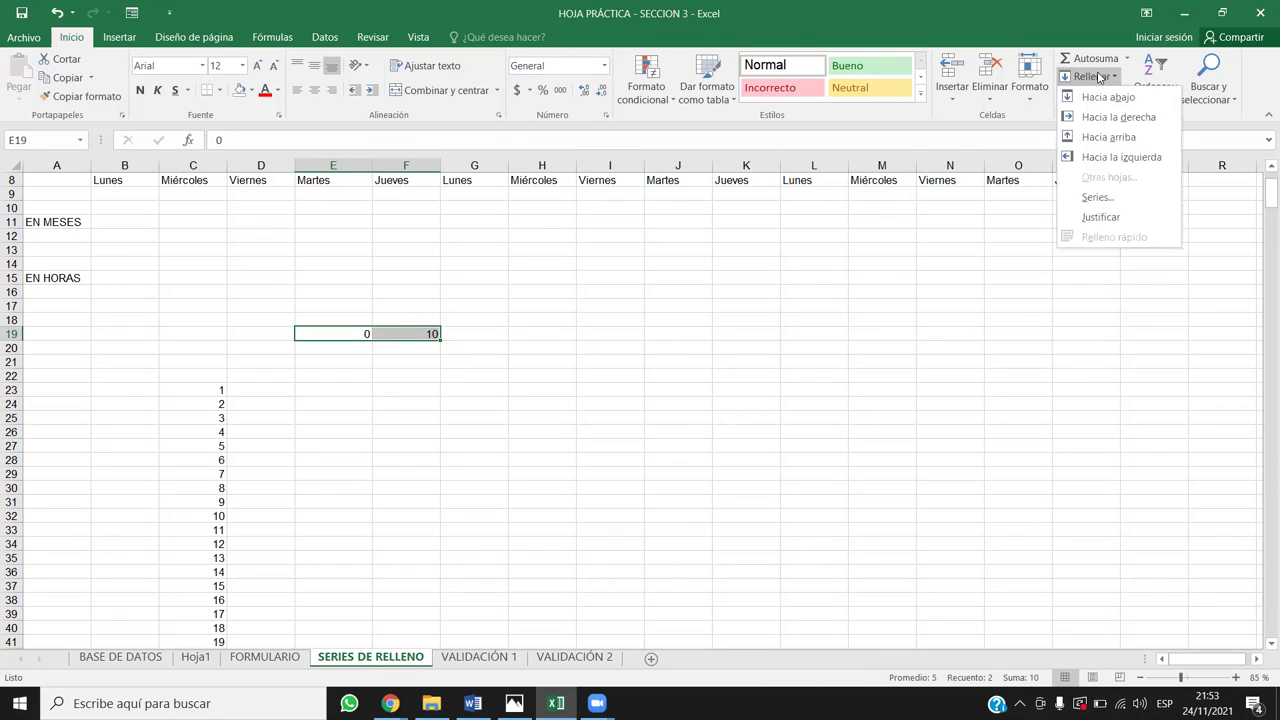
left_click(1121, 199)
left_click_drag(403, 306, 467, 426)
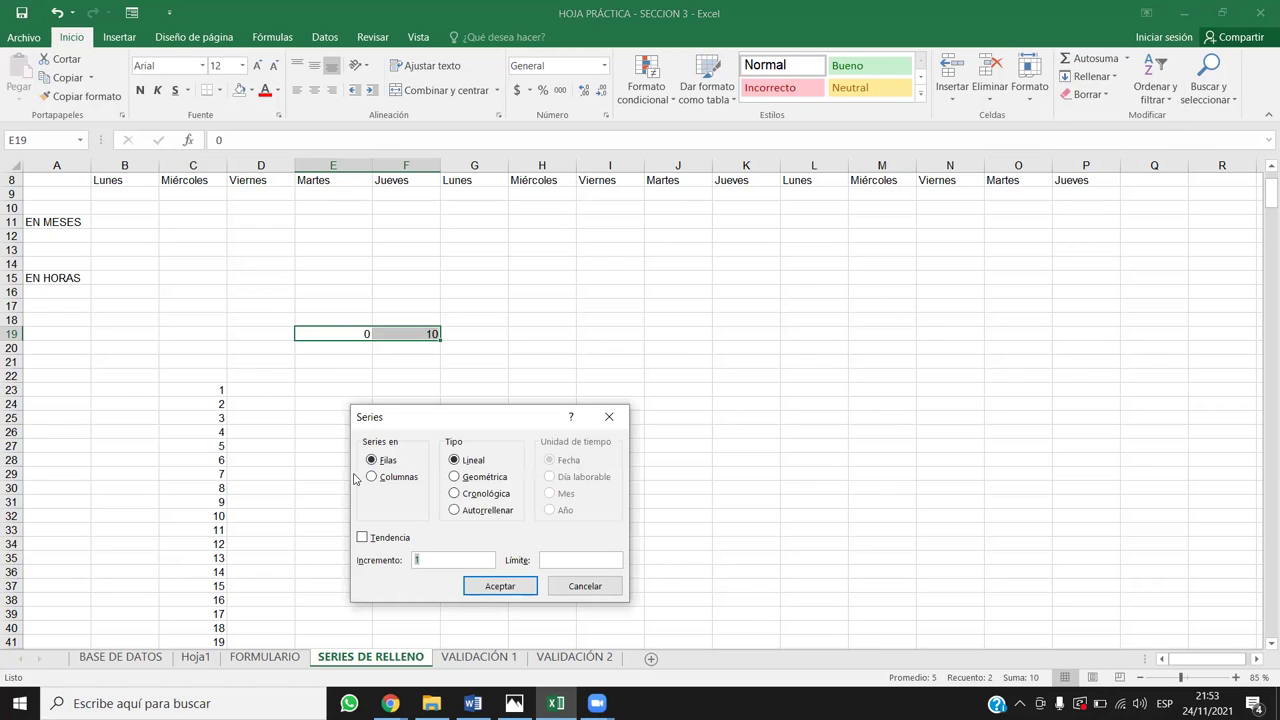
left_click(371, 476)
left_click(372, 460)
left_click(576, 562)
type("5")
left_click(500, 586)
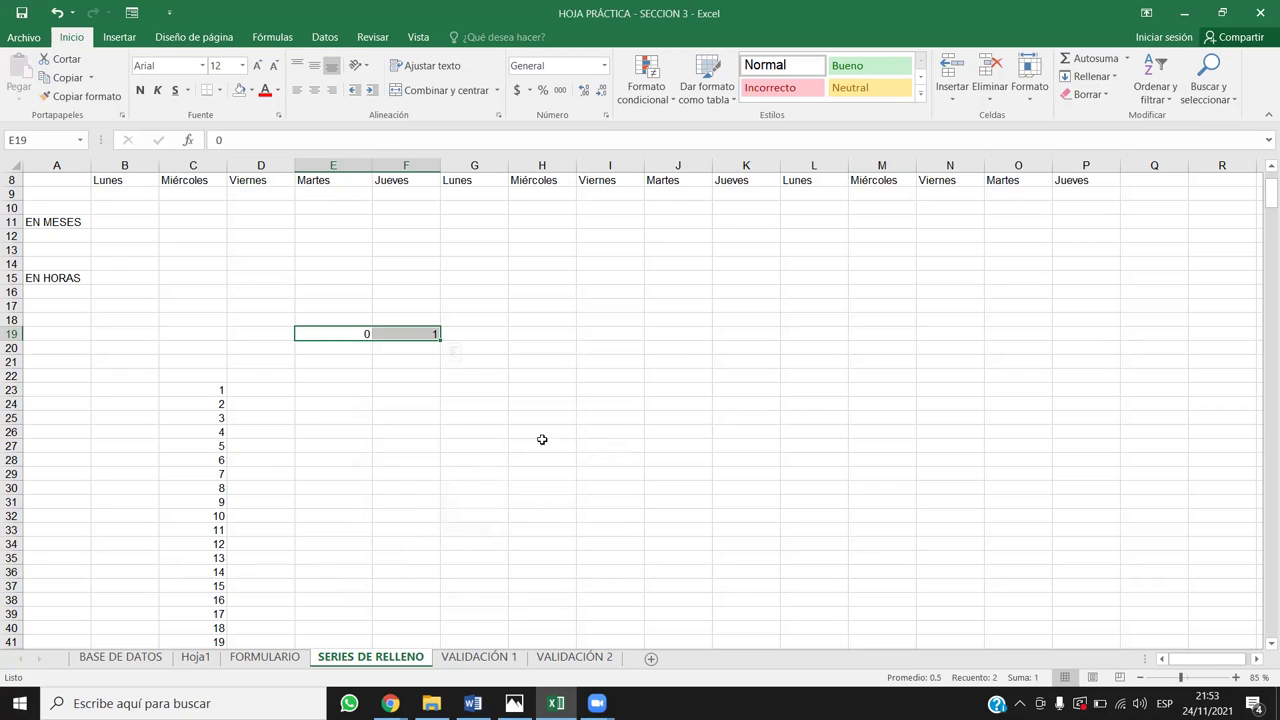
Set F19 back to 10 and return to E19
left_click(603, 360)
left_click_drag(336, 336, 388, 334)
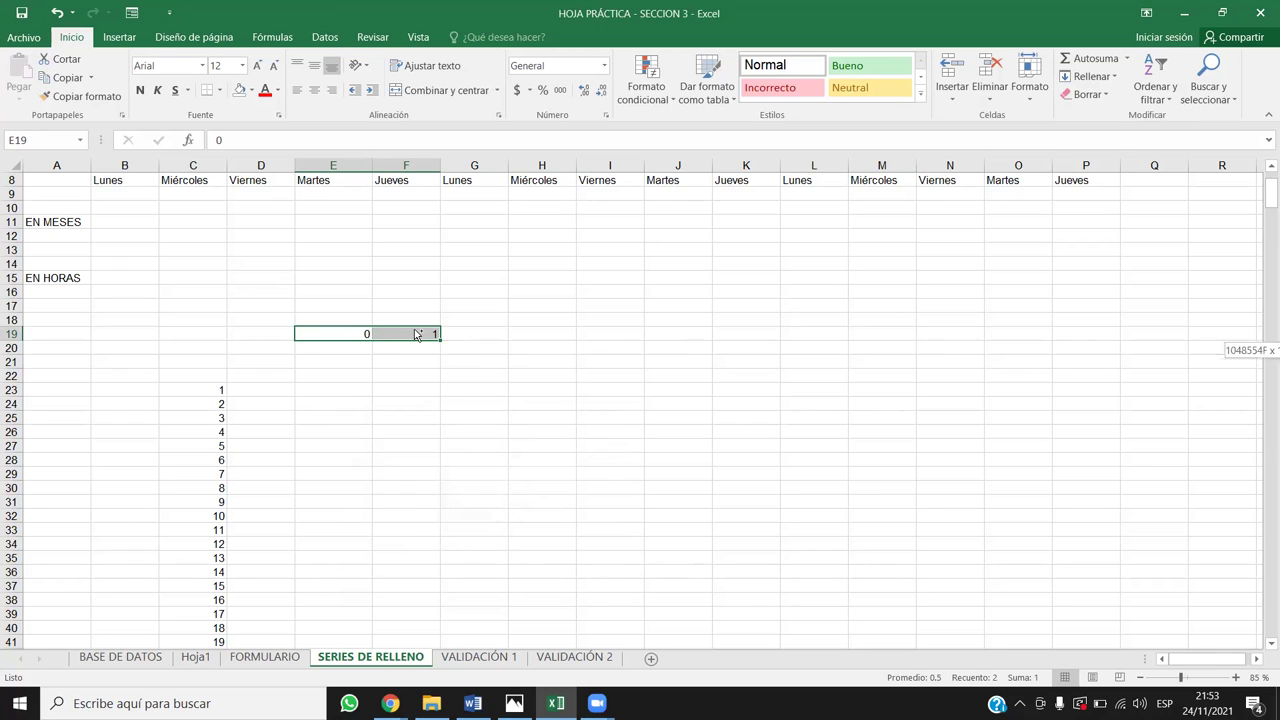
key("ctrl+shift+Right")
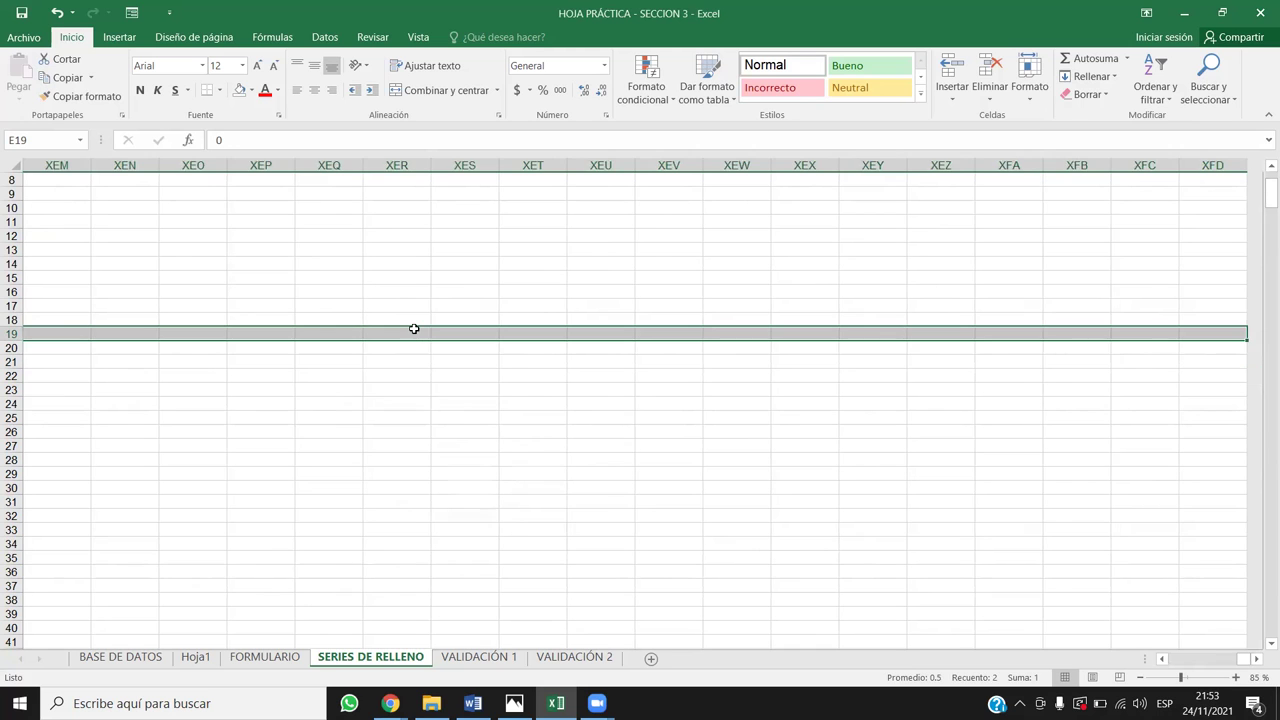
key("Left")
key("Right")
key("Right")
type("10")
key("Return")
key("Up")
key("Left")
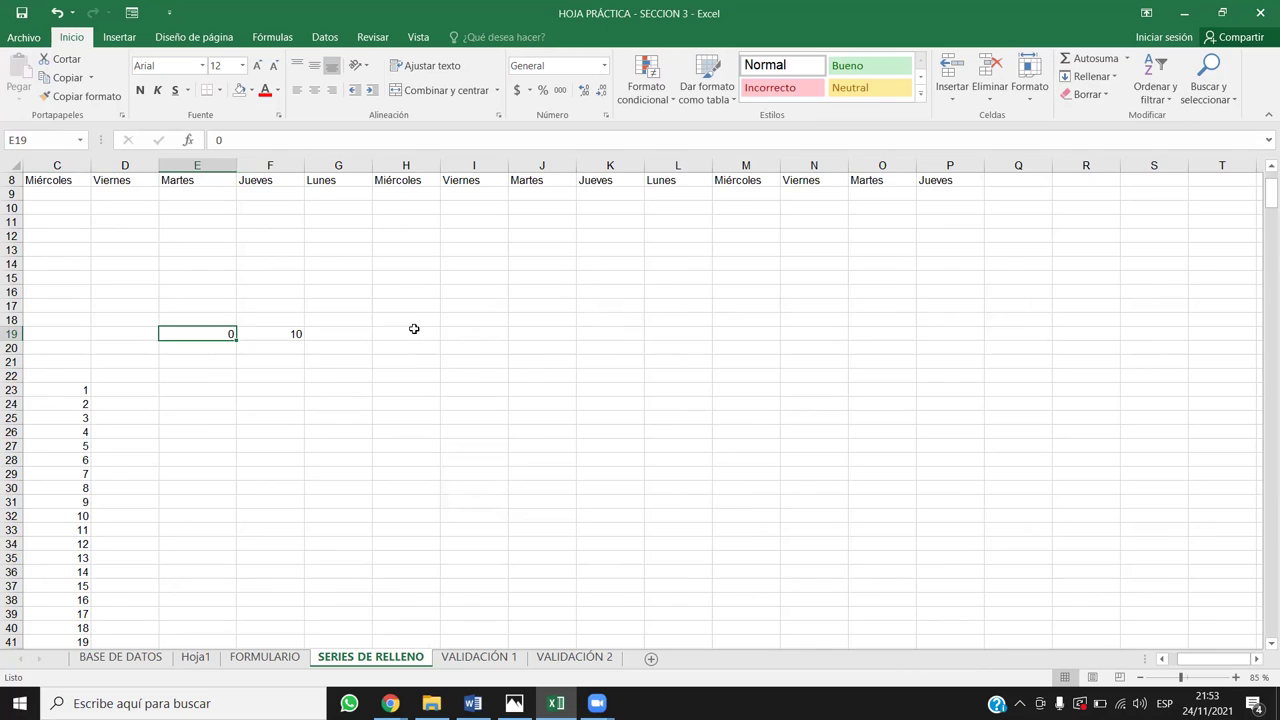
Fill row 19 from E19 to the sheet's last column with a linear row series, increment 10 and limit 100
key("shift+Right")
key("ctrl+shift+Right")
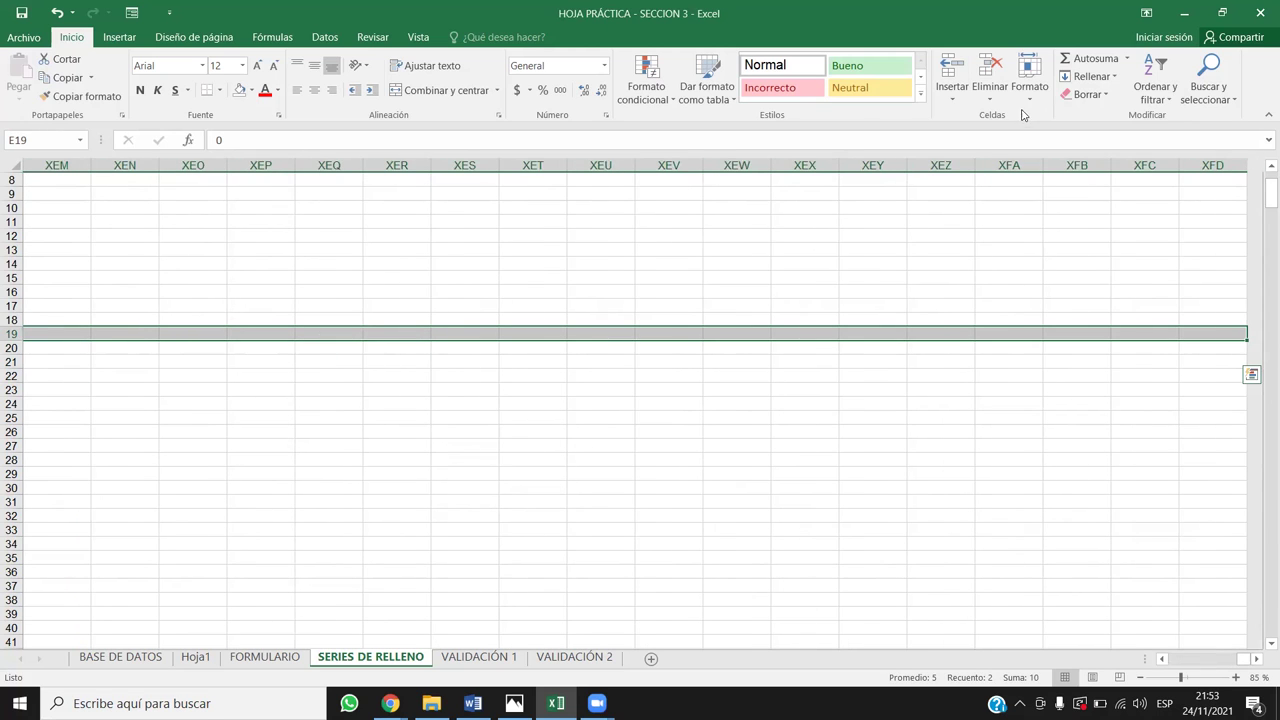
left_click(1088, 80)
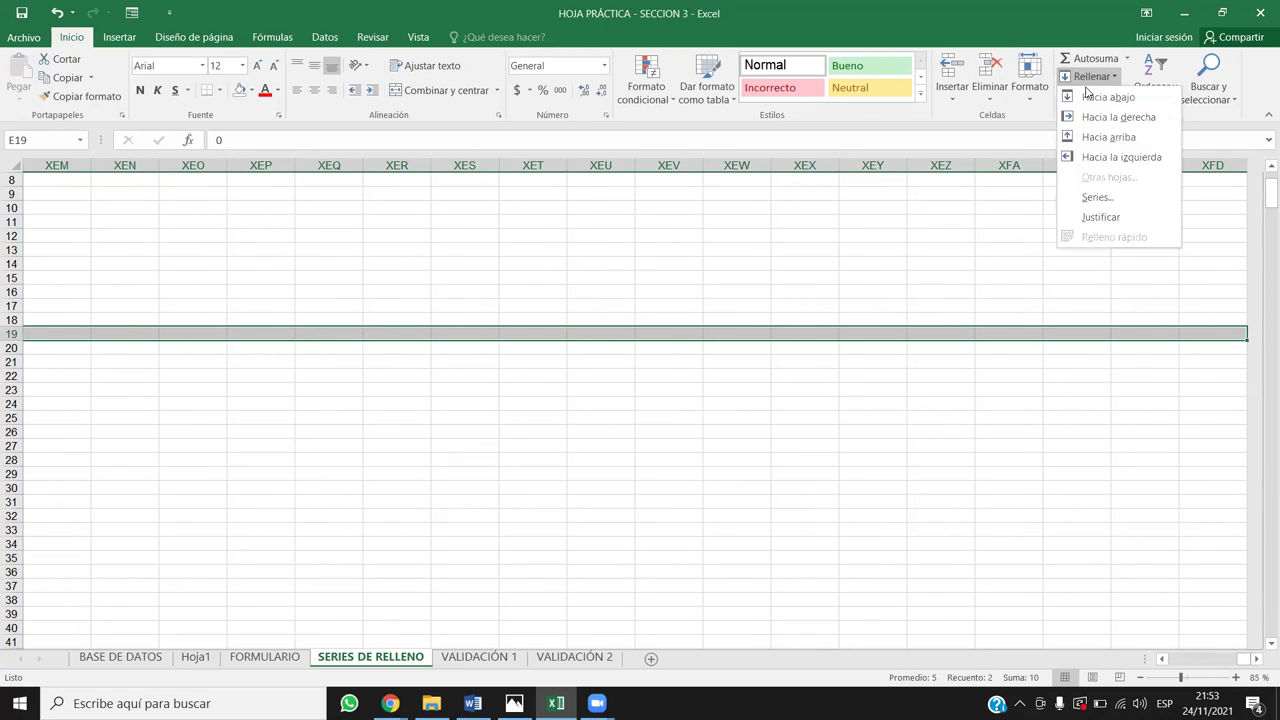
left_click(1096, 198)
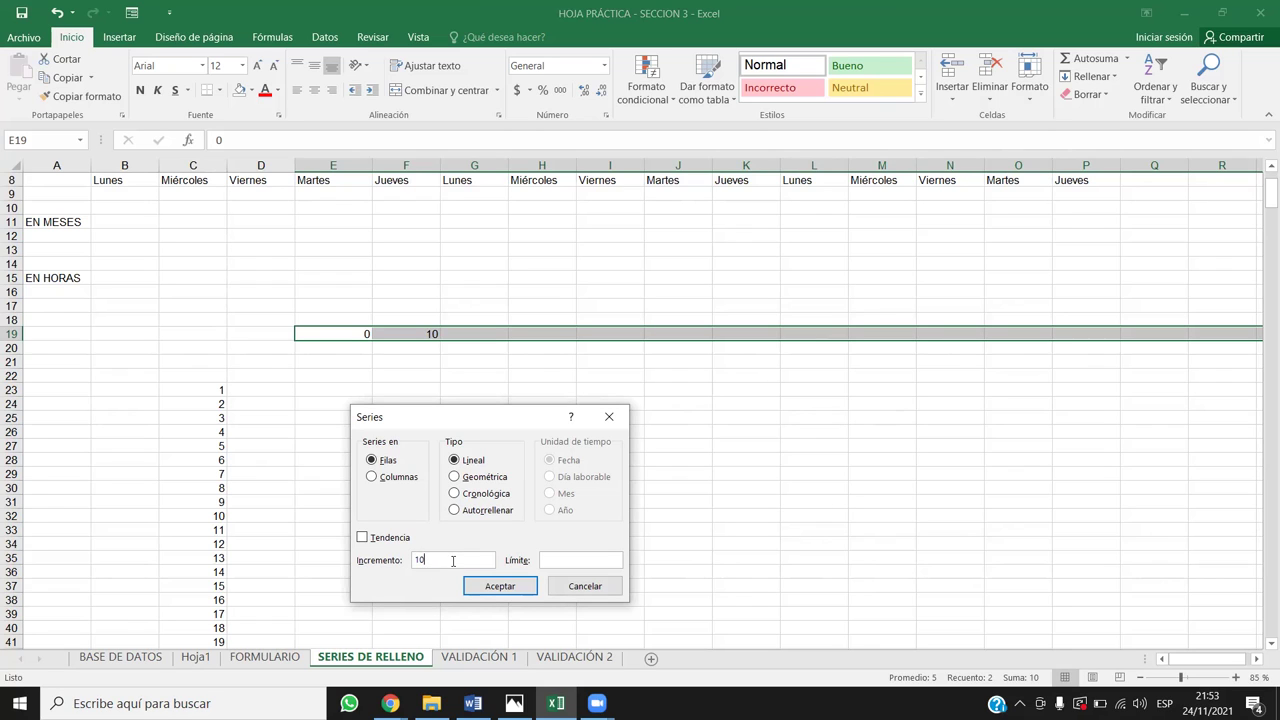
left_click(548, 561)
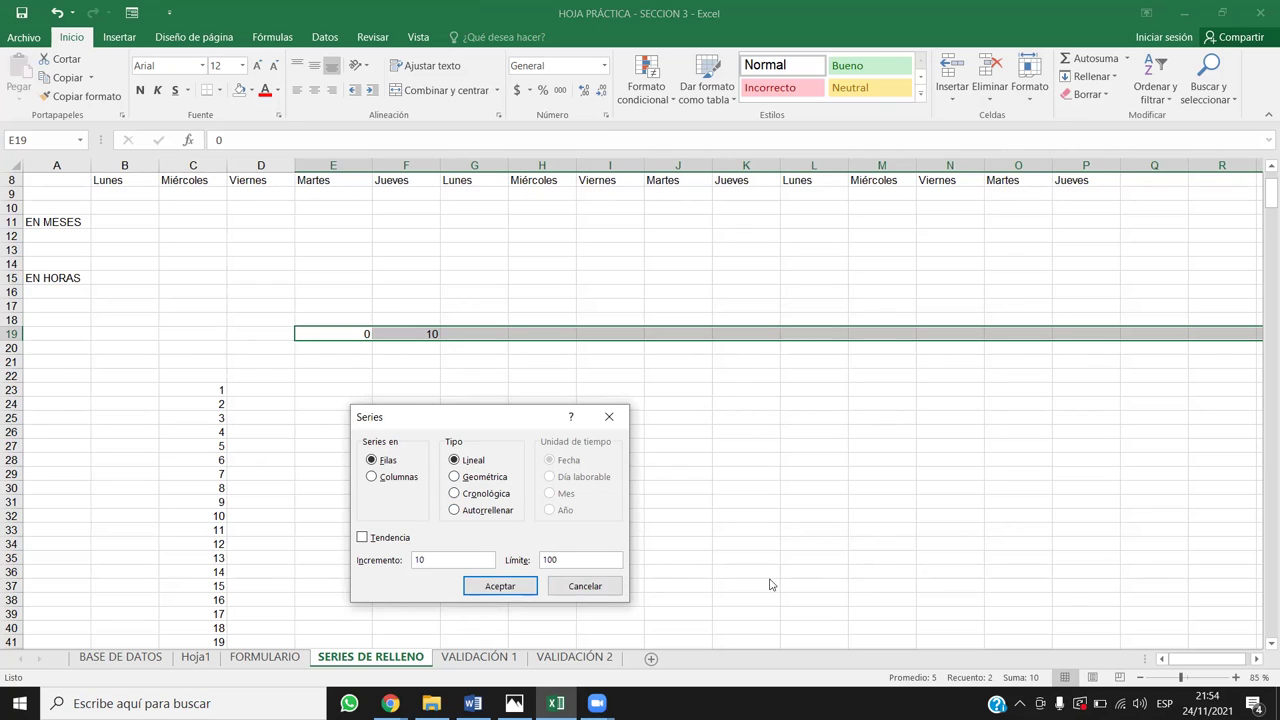
left_click(497, 586)
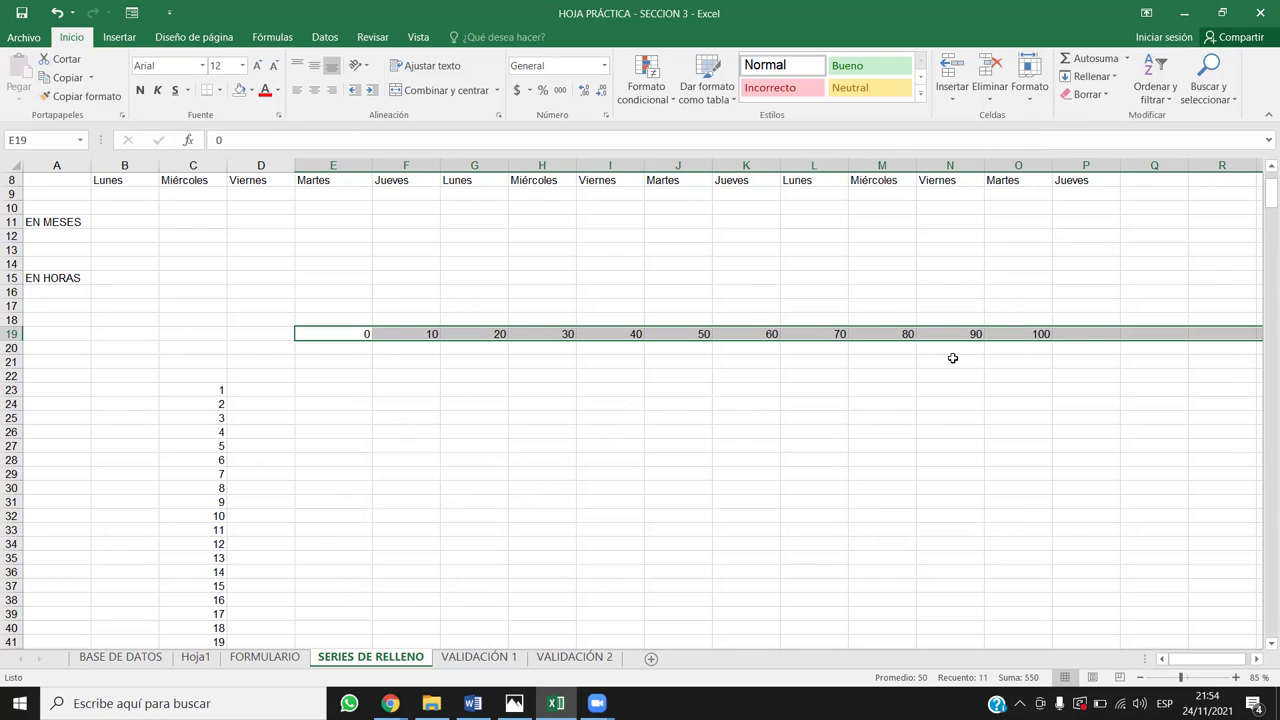
Refill the selected part of row 19 with a linear row series using an increment of 10 and a limit of 10000
left_click(1106, 79)
left_click(1085, 200)
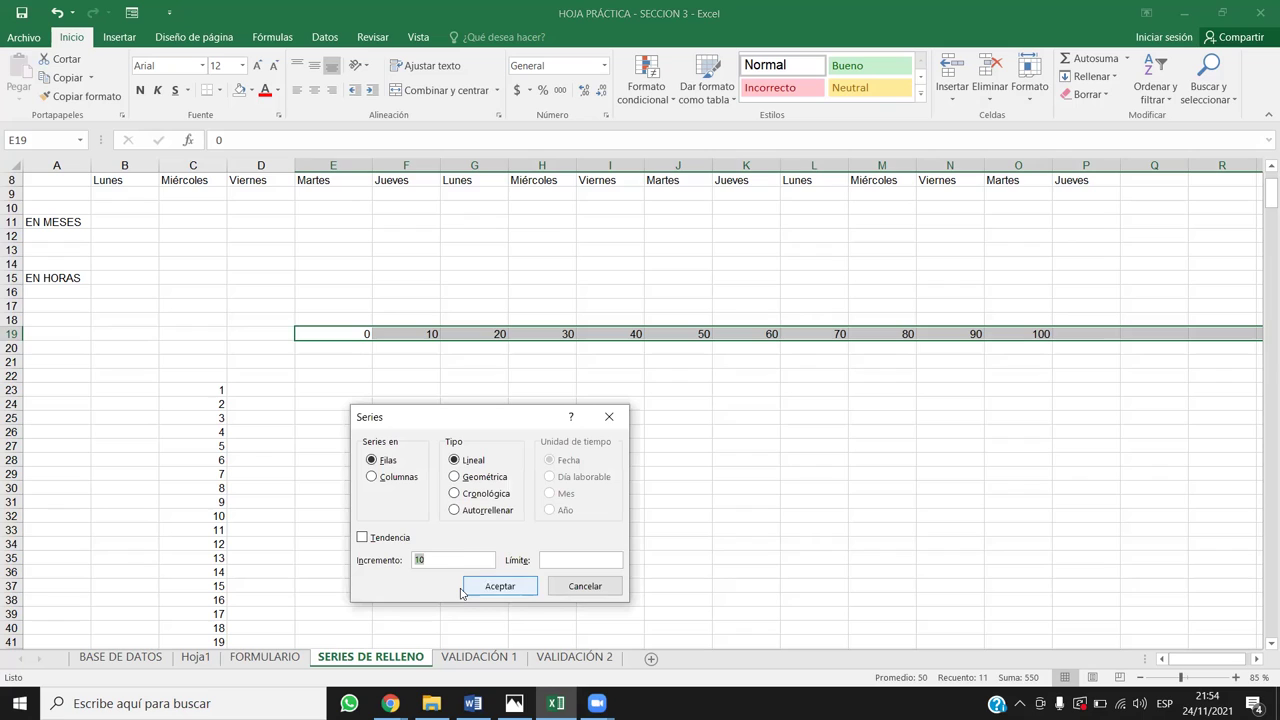
left_click(609, 563)
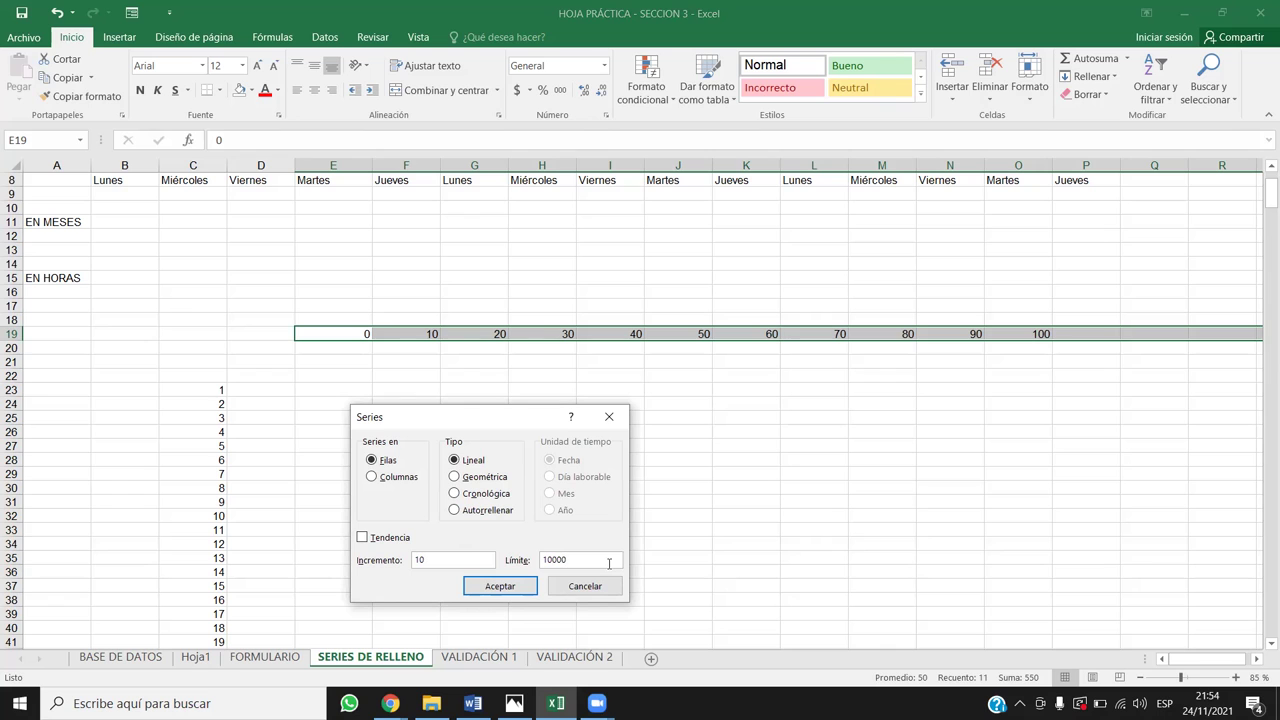
left_click(506, 586)
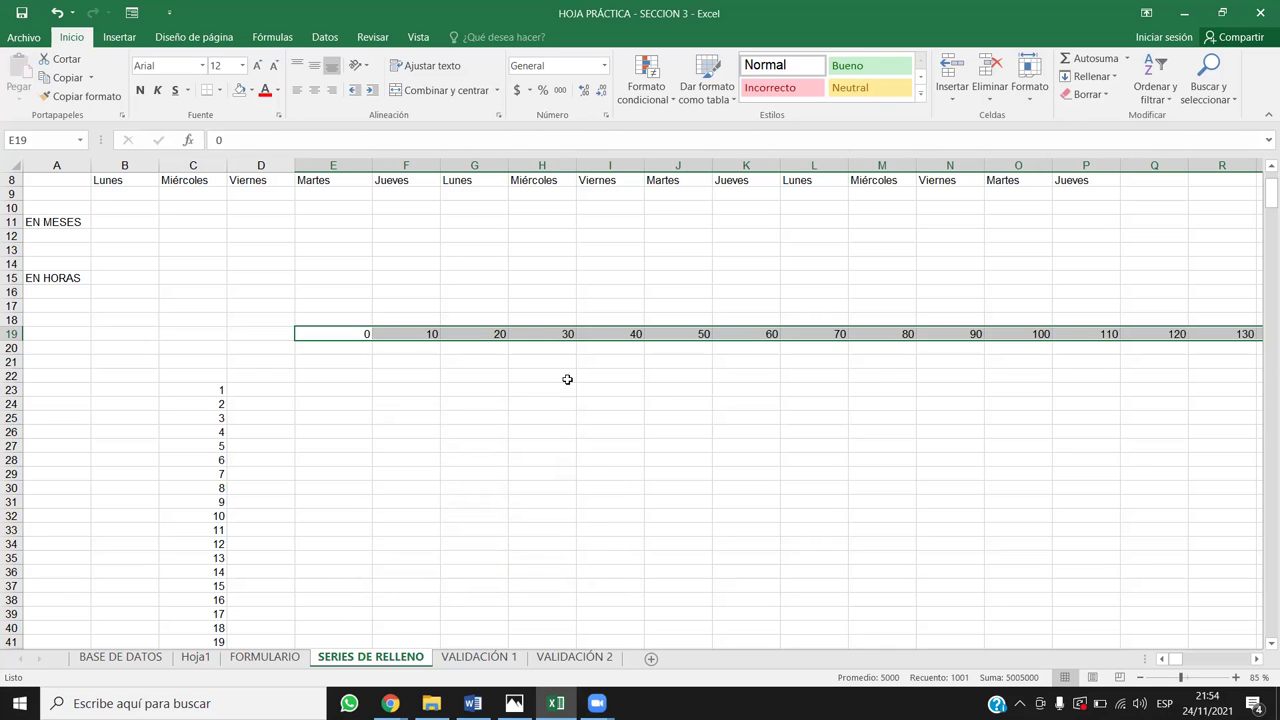
Examine the extended row 19 series at its last value and back at its first values
key("ctrl+Right")
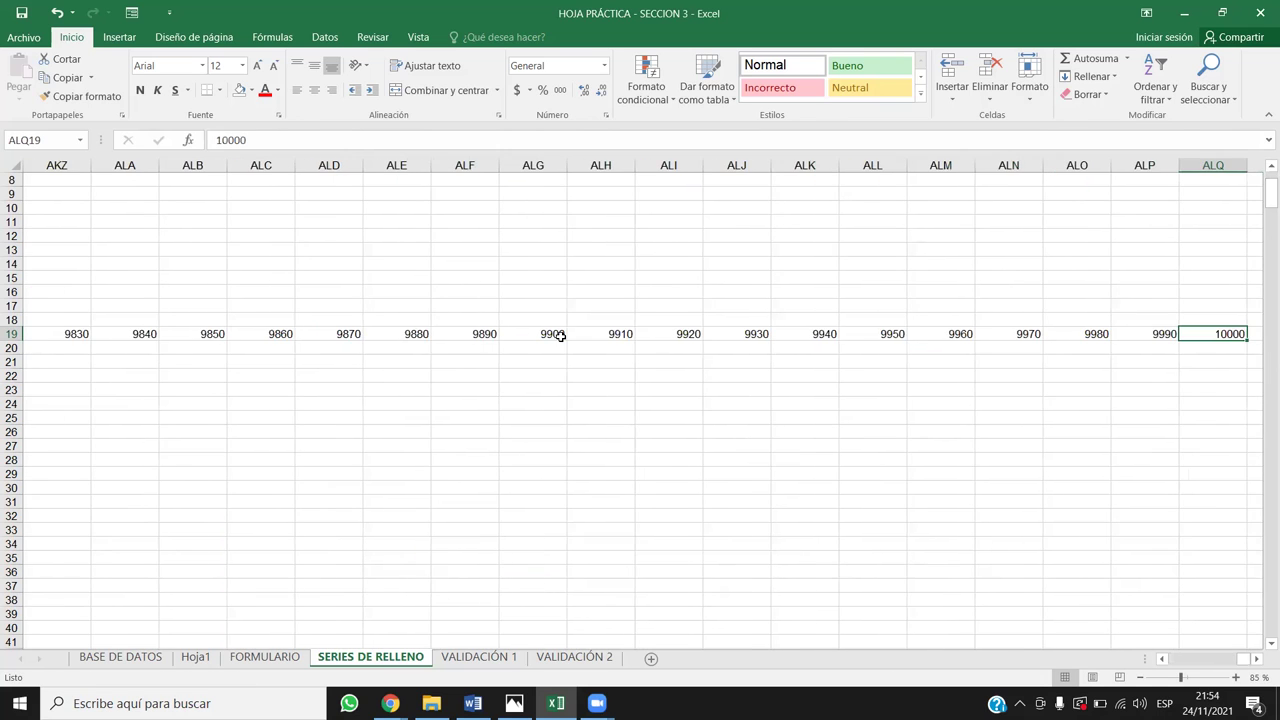
key("ctrl+shift+Left")
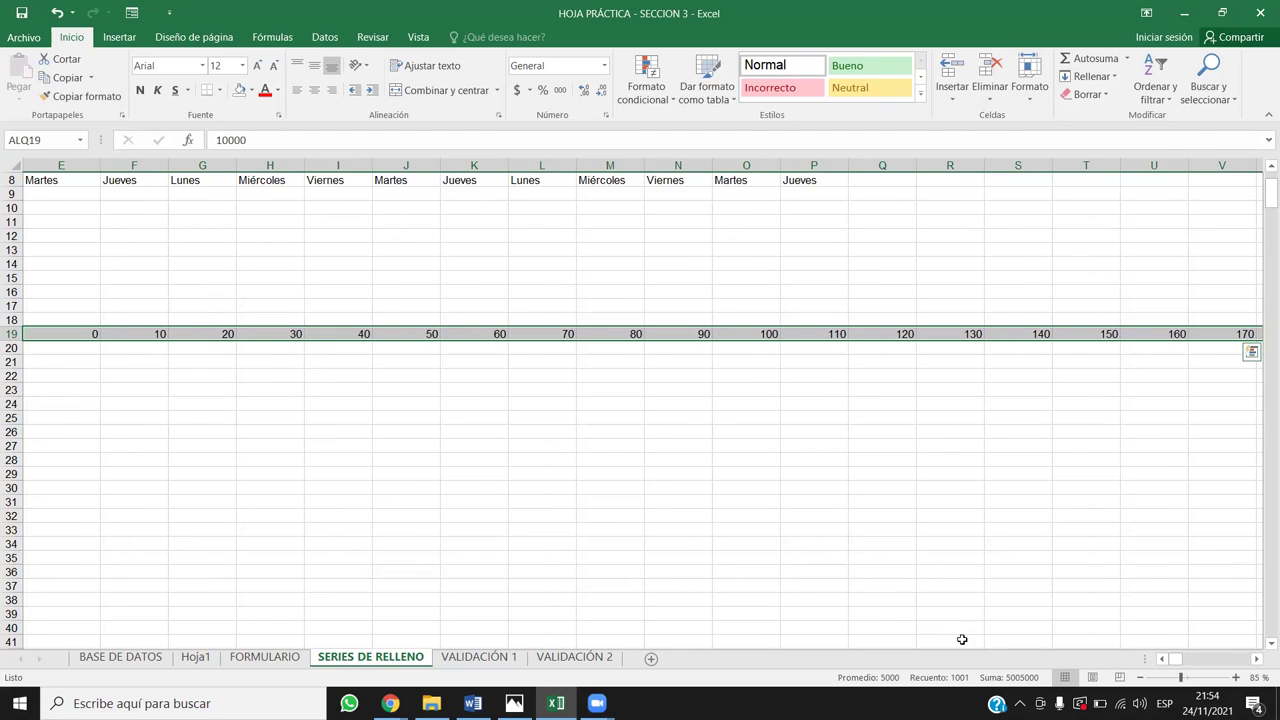
left_click(1162, 658)
left_click_drag(1172, 662, 1166, 660)
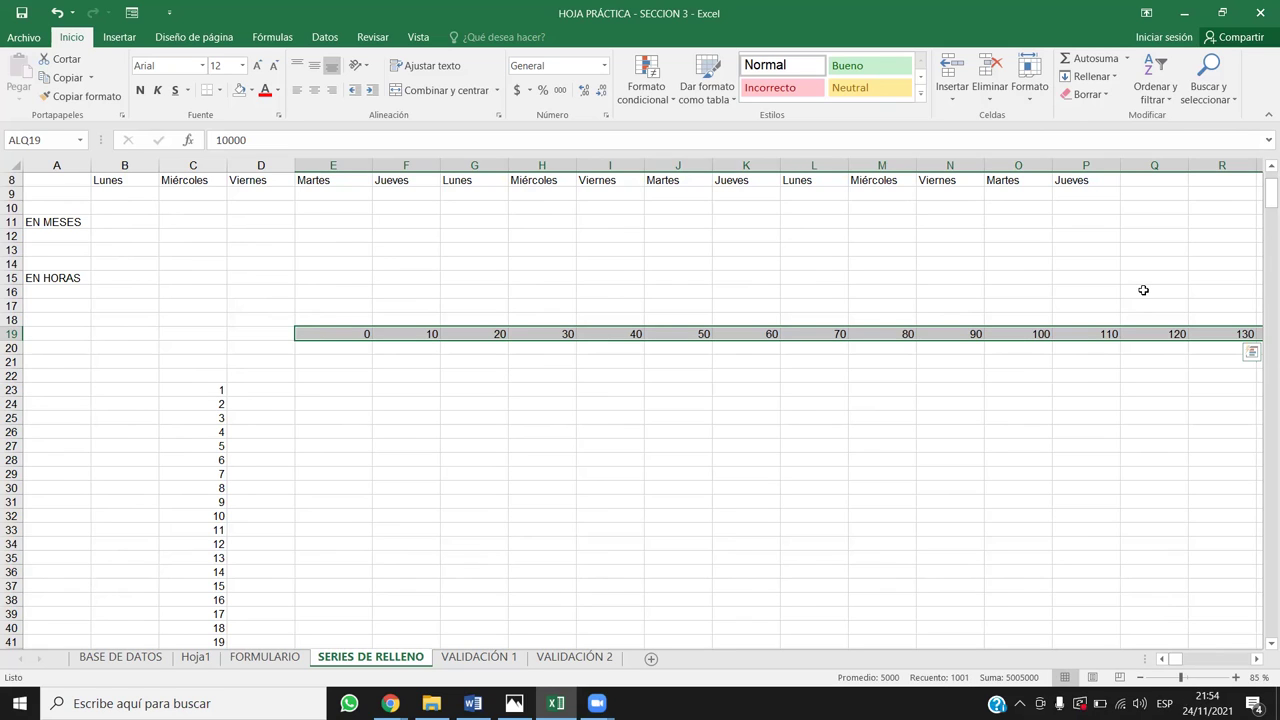
left_click(1090, 76)
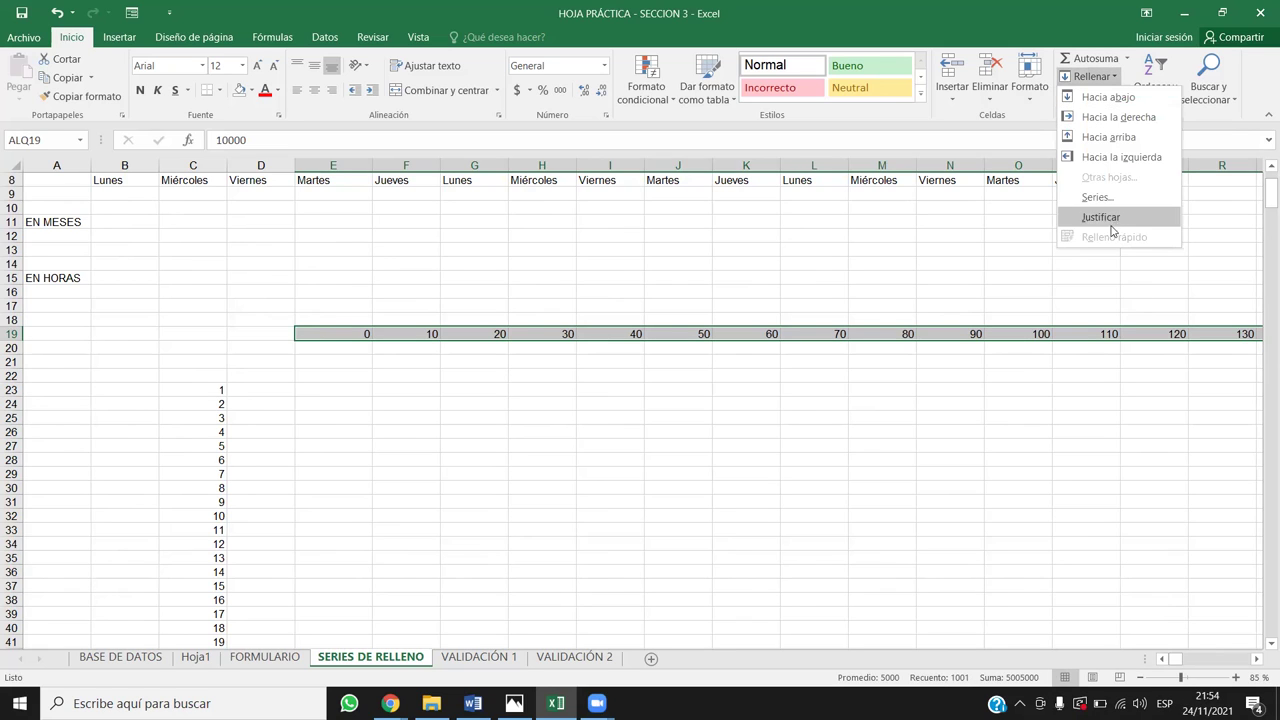
key("Escape")
Clear the row 19 series from G19 to its last value, keeping only the 0 and 10 in E19:F19
key("Right")
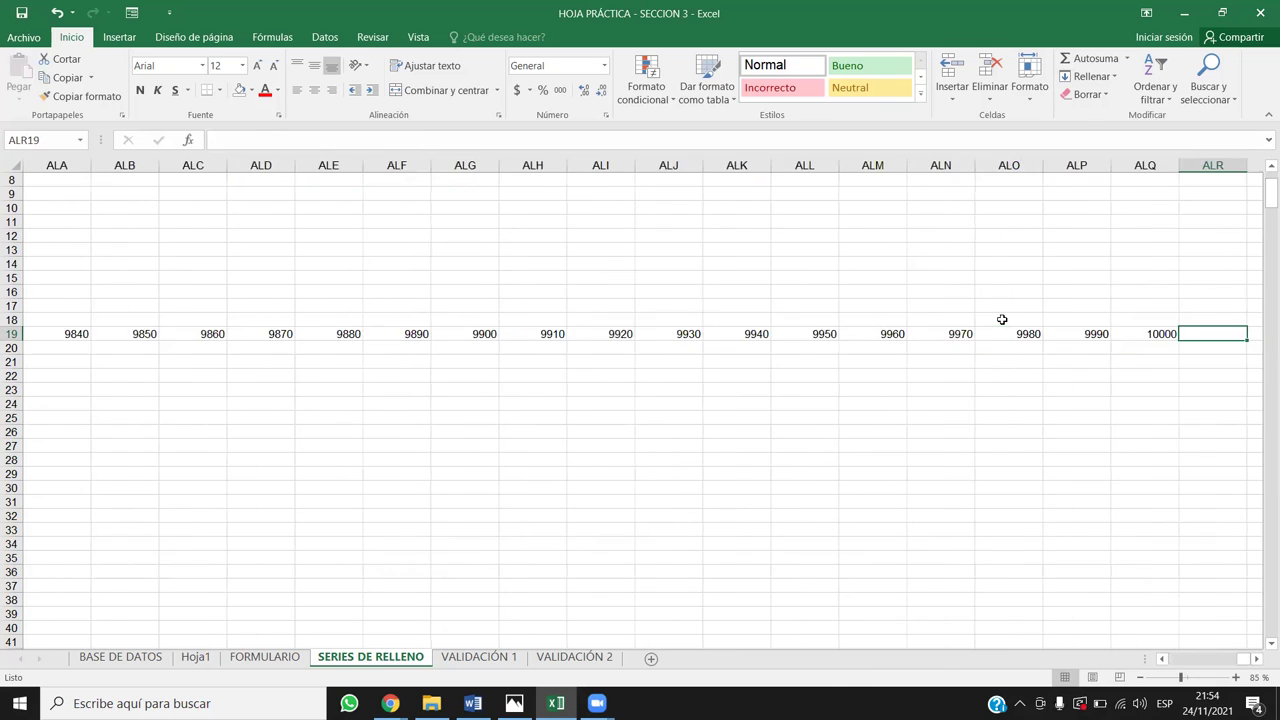
key("shift+Left")
key("ctrl+shift+Down")
key("ctrl+shift+Up")
key("Home")
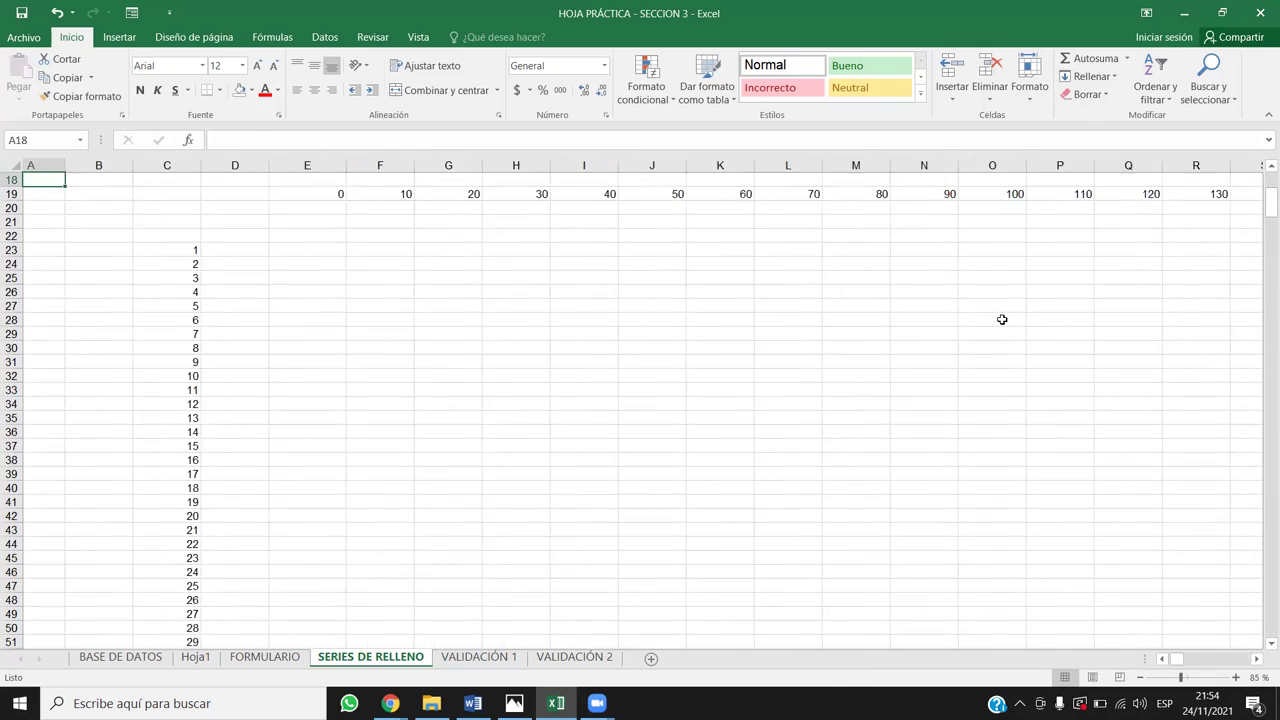
key("Right")
key("Right")
key("Right")
key("Right")
key("Right")
key("Right")
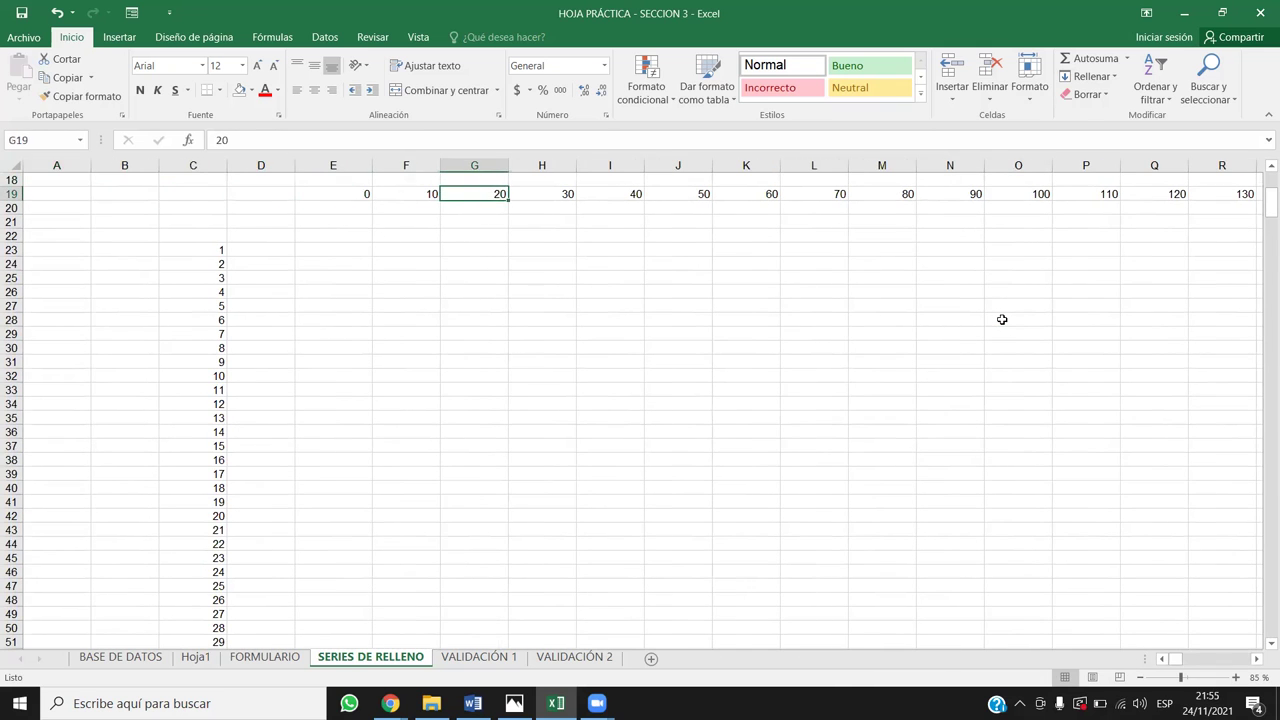
key("ctrl+shift+Right")
key("Delete")
key("ctrl+BackSpace")
key("Left")
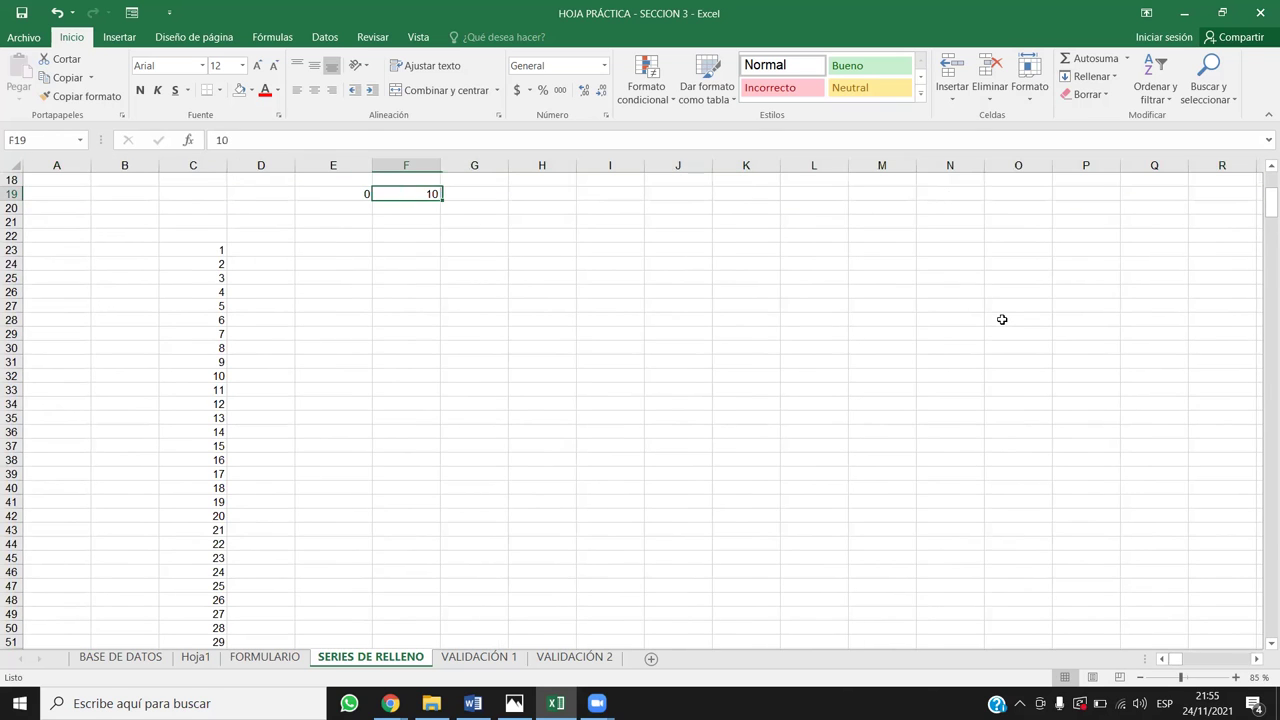
Fill row 19 from E19 to the last column with a linear row series using an increment of 10 and a limit of 1000
key("Left")
key("shift+Right")
key("ctrl+shift+Right")
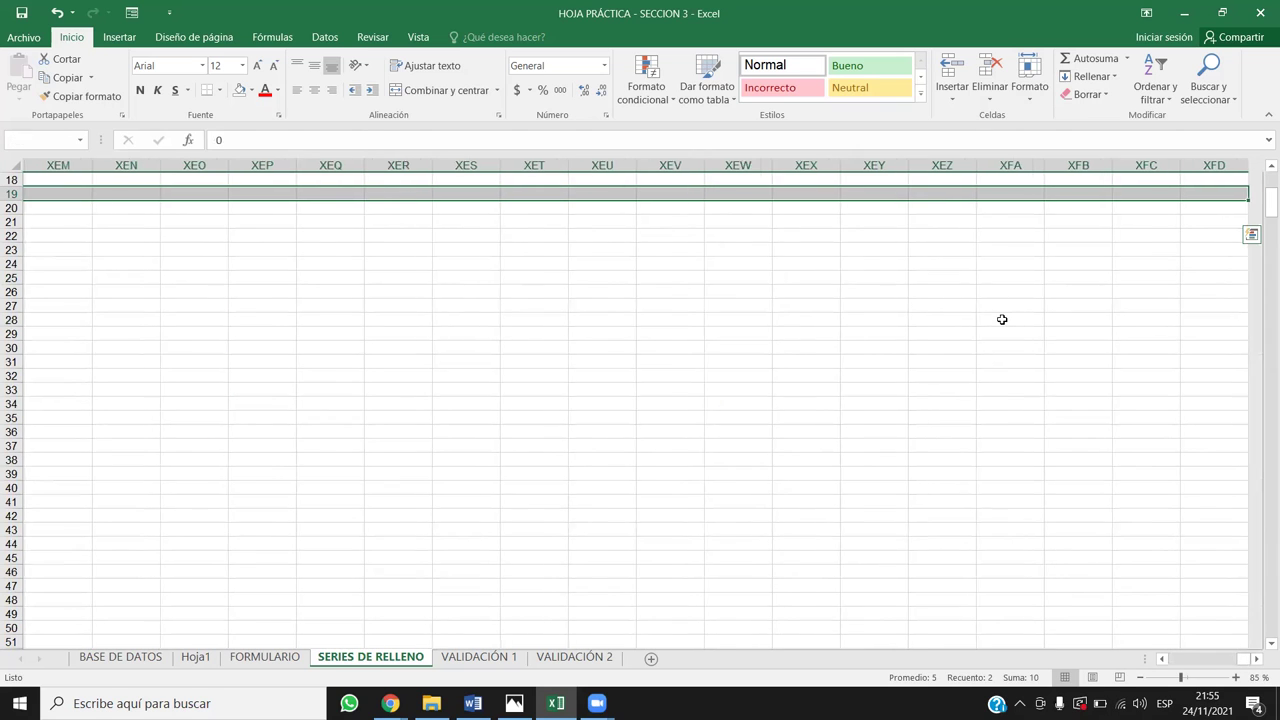
left_click(1157, 87)
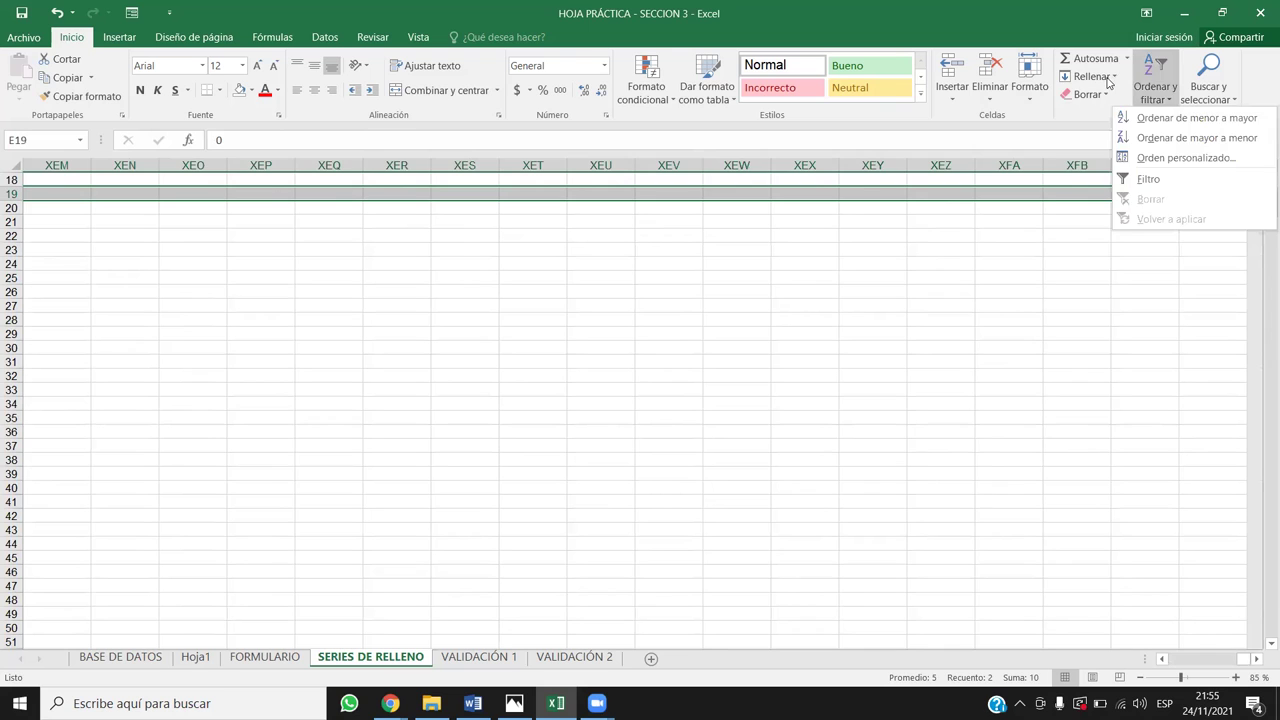
left_click(1093, 76)
left_click(1112, 200)
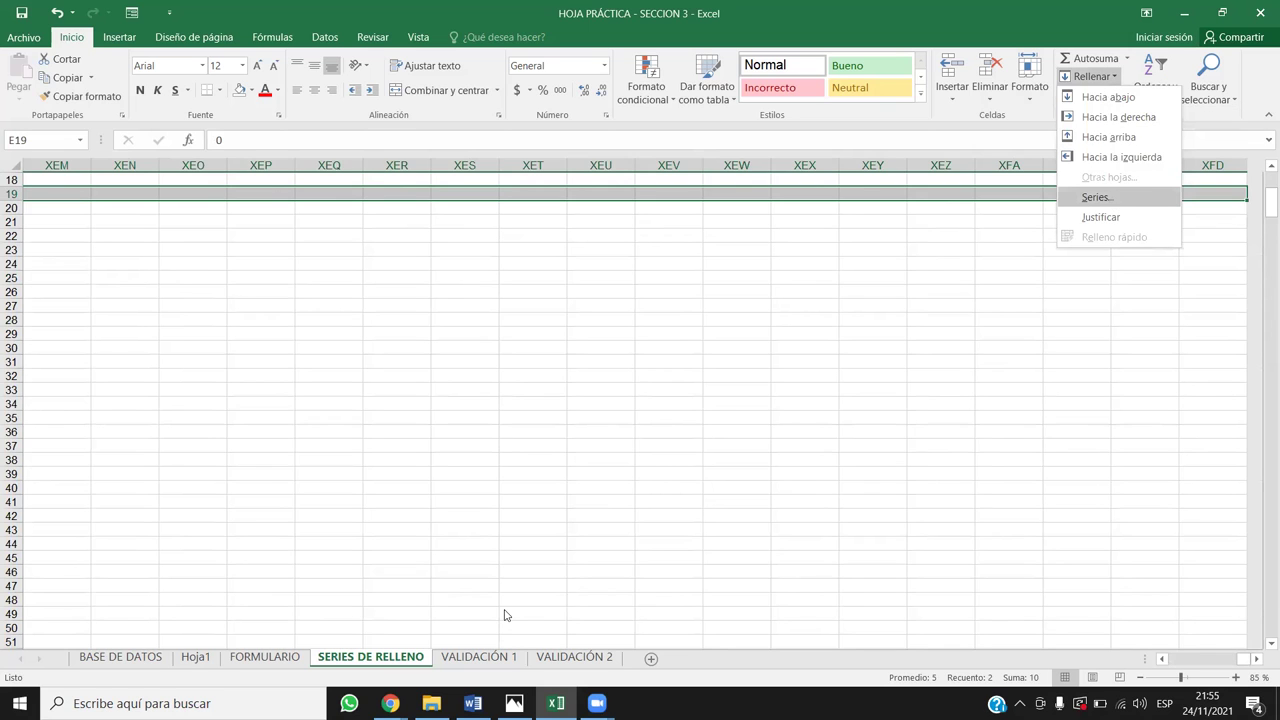
left_click(547, 560)
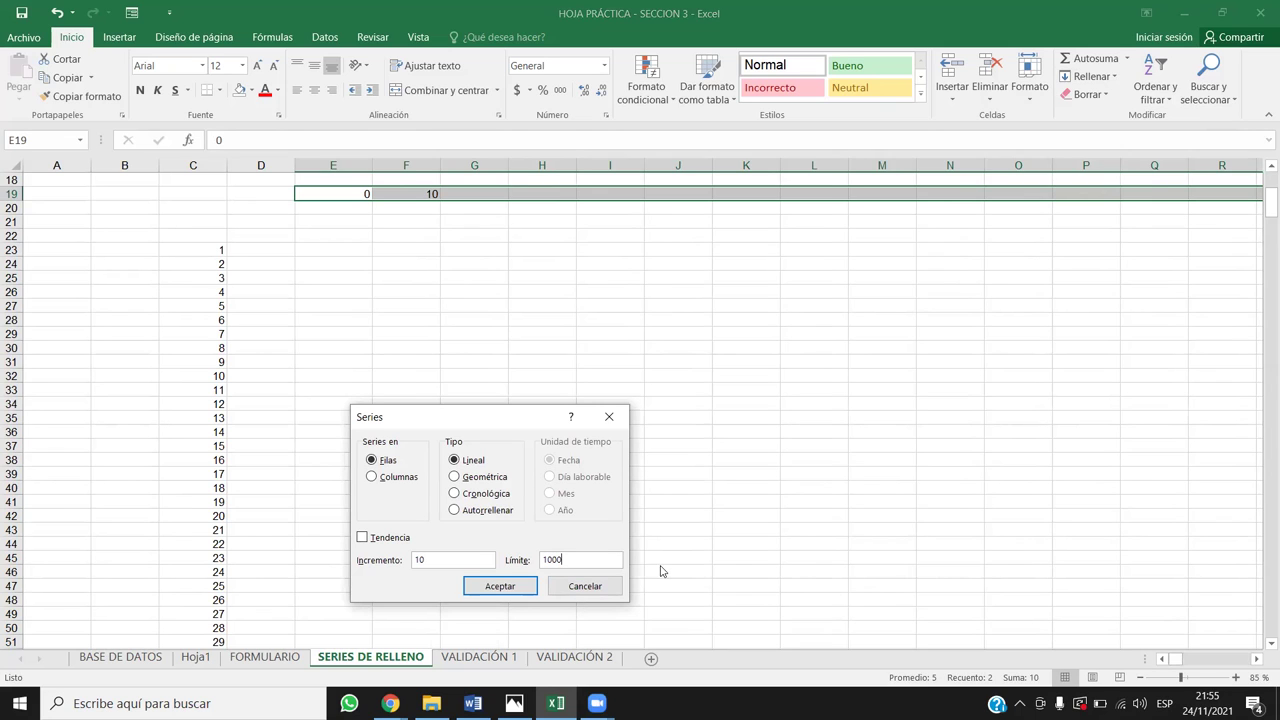
left_click(494, 585)
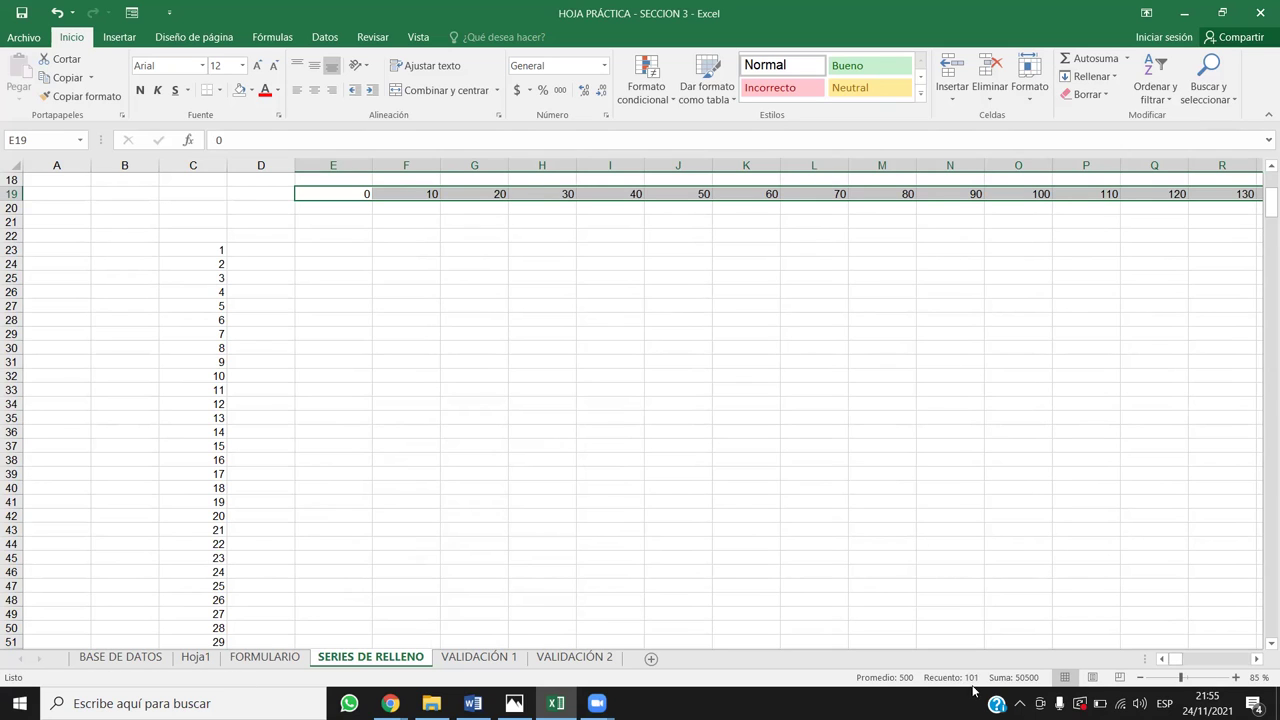
Examine the row 19 series from J19 through its last value, then return to column A beside the day, month and hour rows
left_click(745, 276)
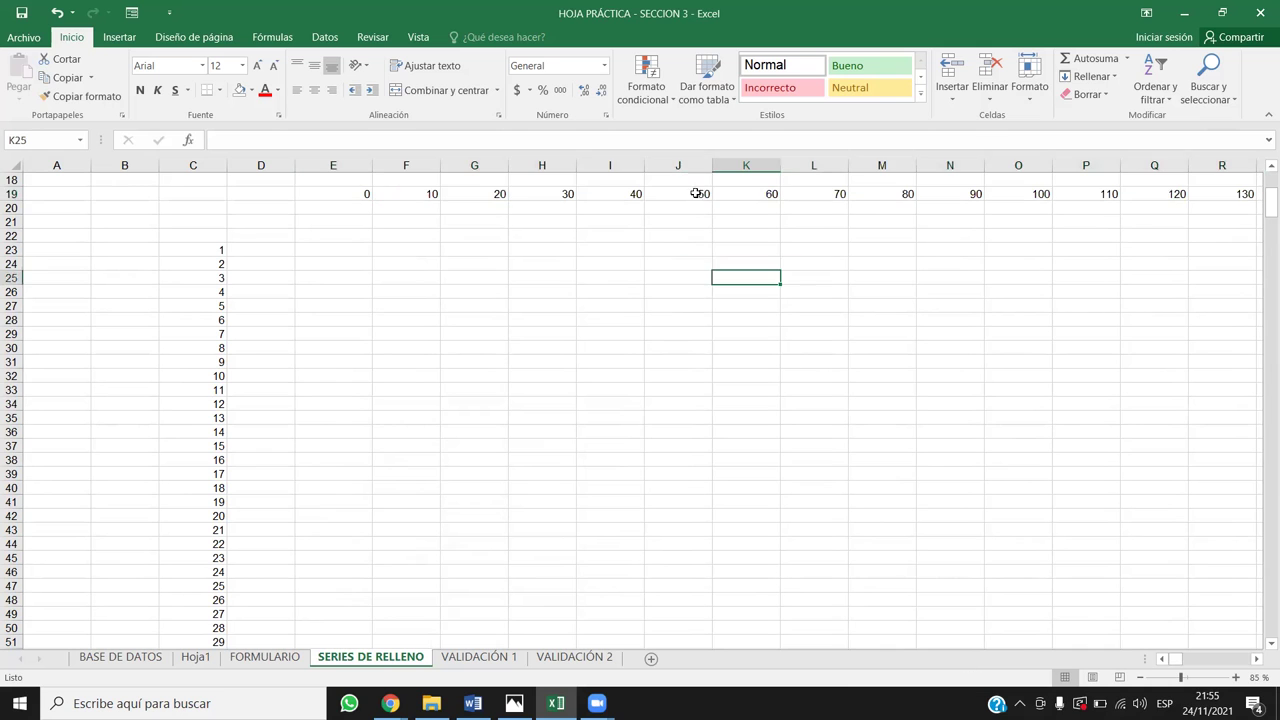
left_click(686, 207)
left_click(688, 194)
key("ctrl+shift+Right")
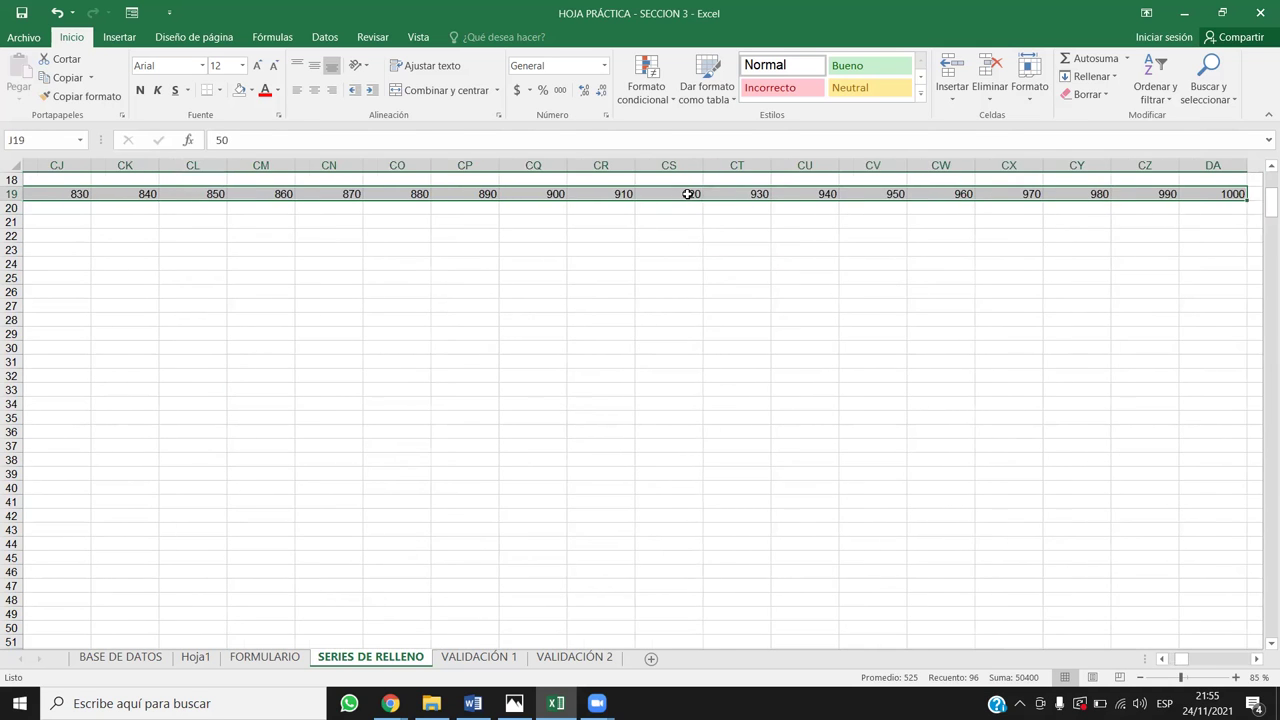
key("Left")
key("ctrl+Up")
key("ctrl+Left")
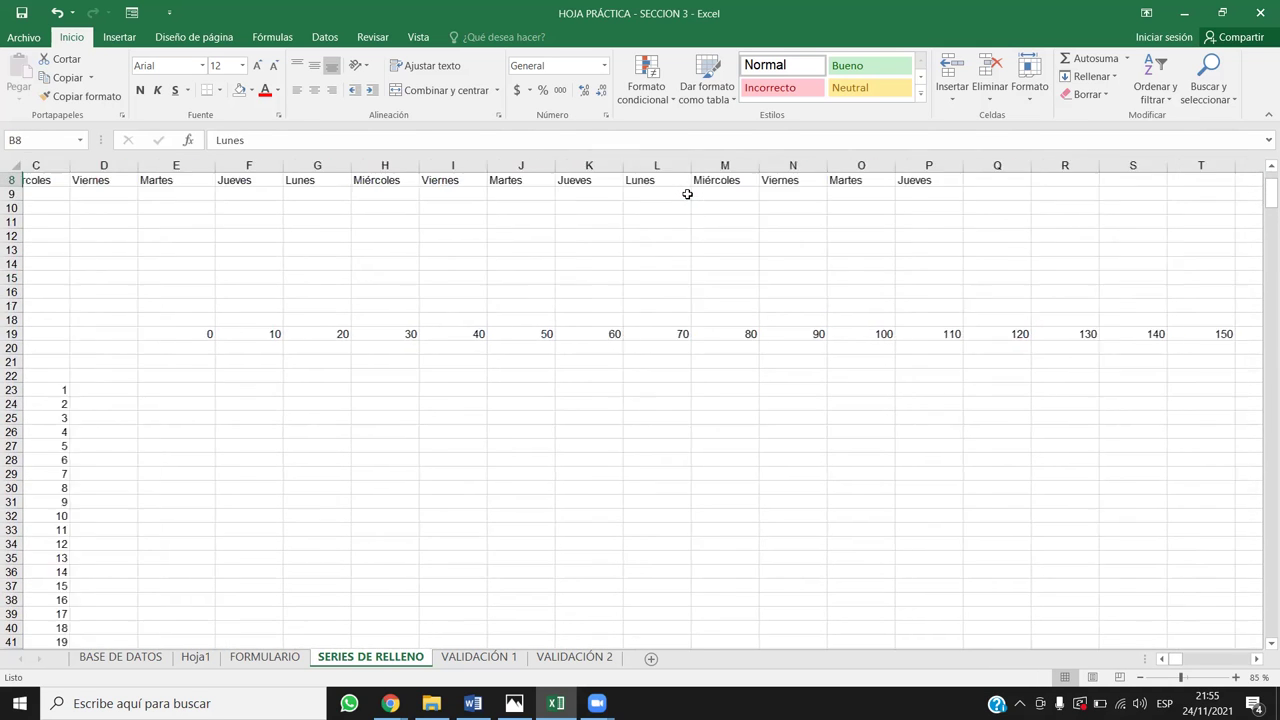
key("Left")
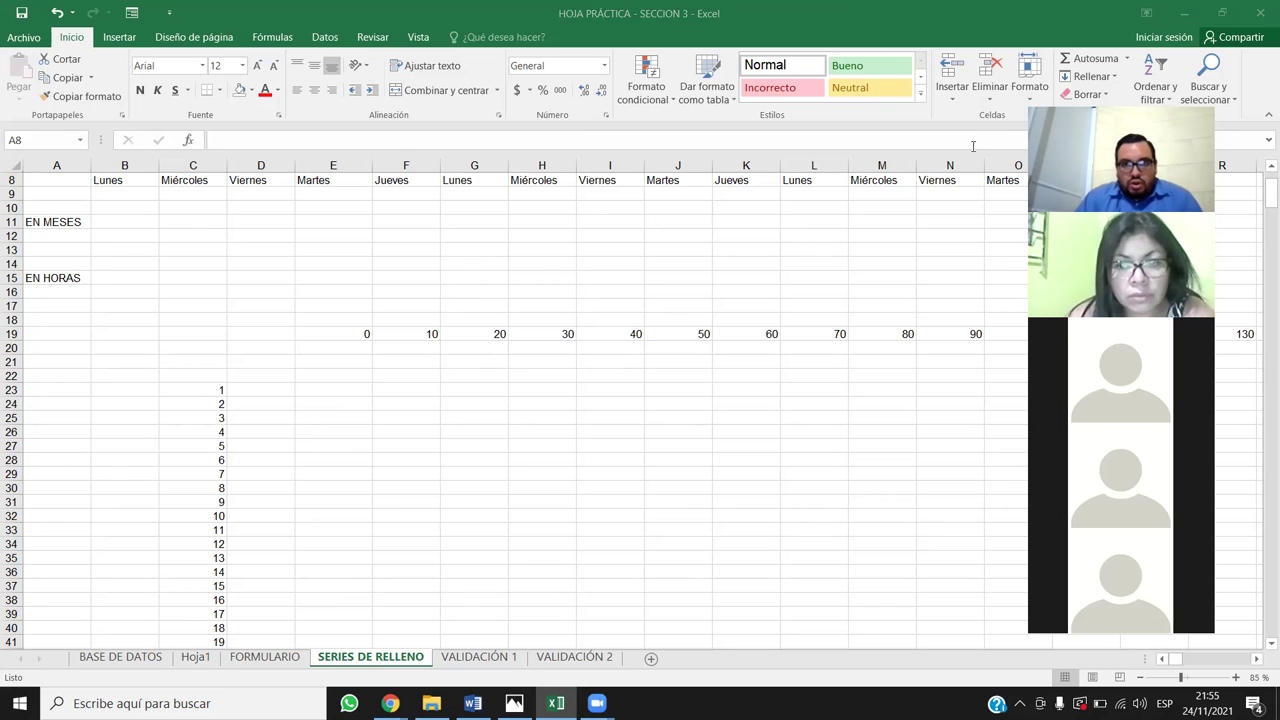
left_click(182, 332)
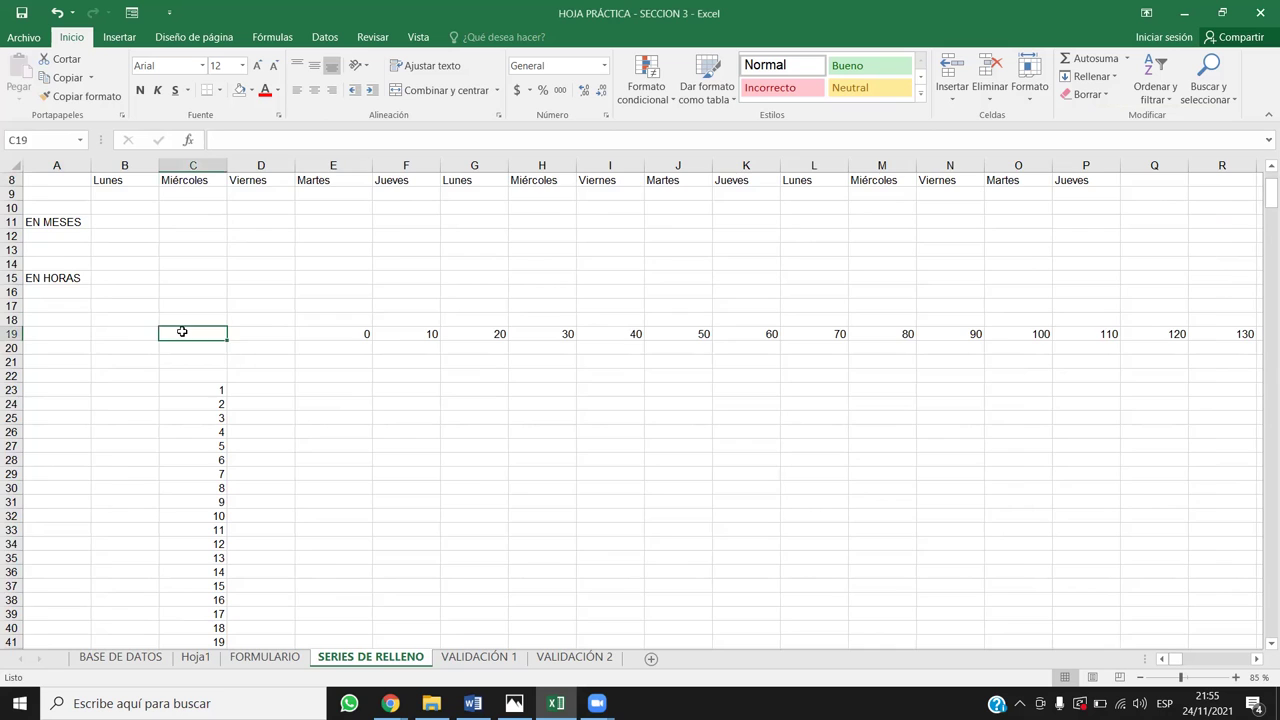
key("Right")
key("Right")
key("ctrl+shift+Down")
key("Home")
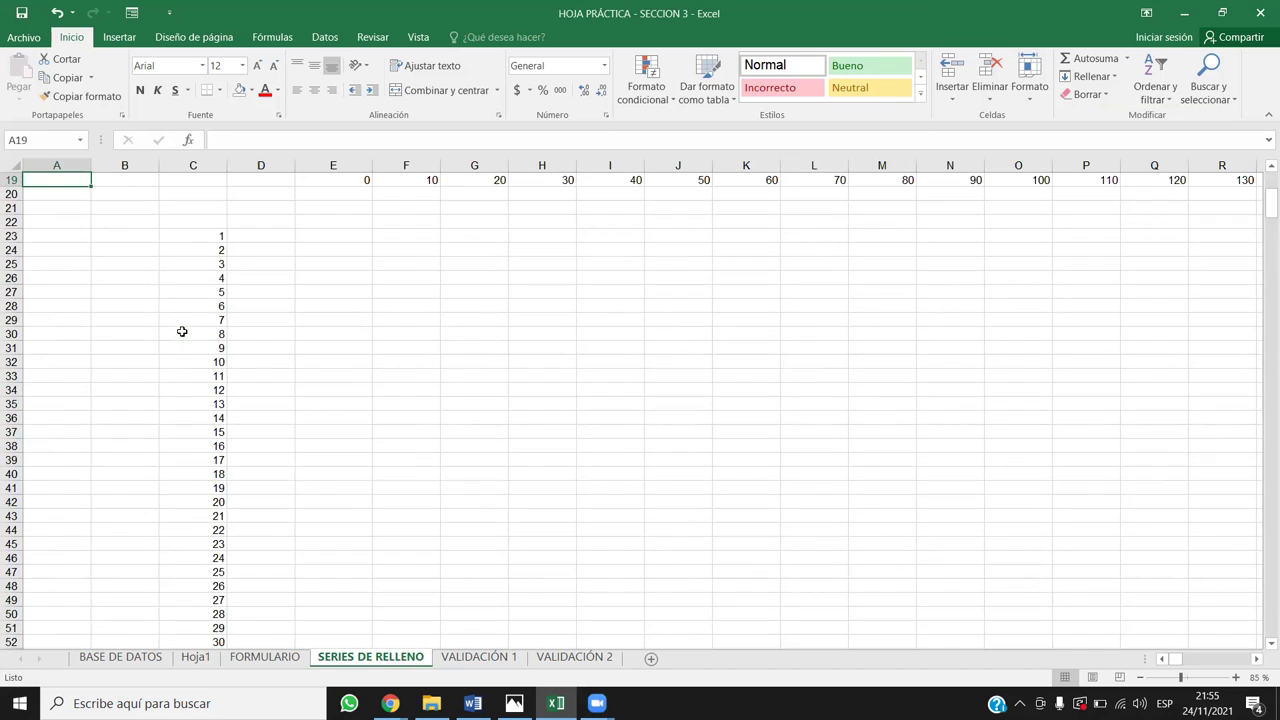
Select the practice series block starting at C19, down to row 522 and across to the last filled column of row 19
key("Right")
key("Right")
key("Right")
key("Left")
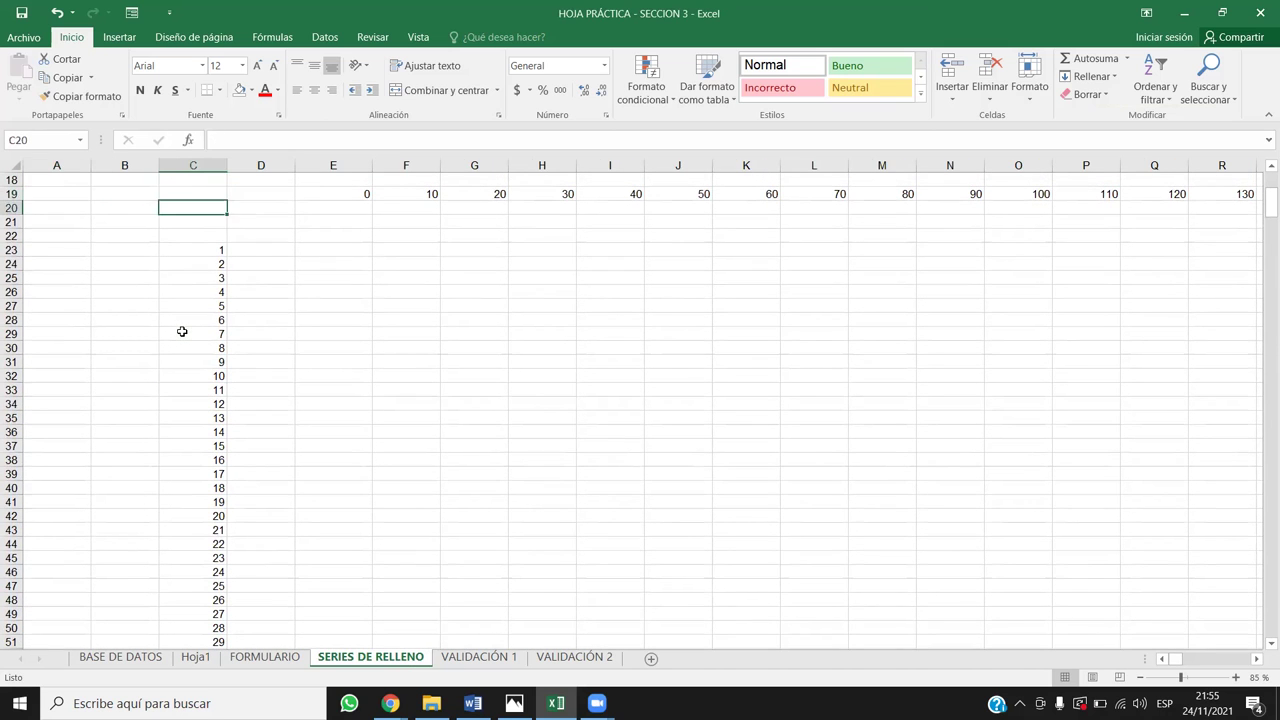
key("shift+Down")
key("shift+Down")
key("shift+Down")
key("shift+Down")
key("ctrl+shift+Down")
key("shift+Right")
key("shift+Right")
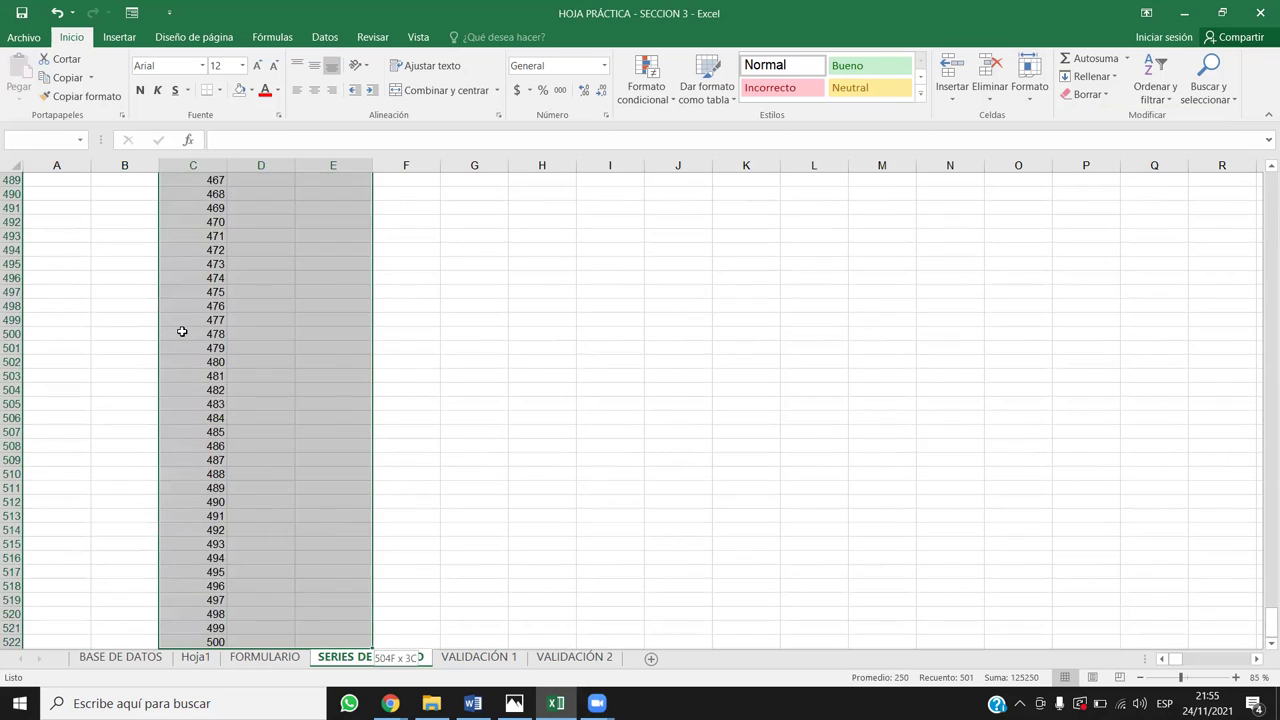
key("ctrl+shift+Right")
key("ctrl+minus")
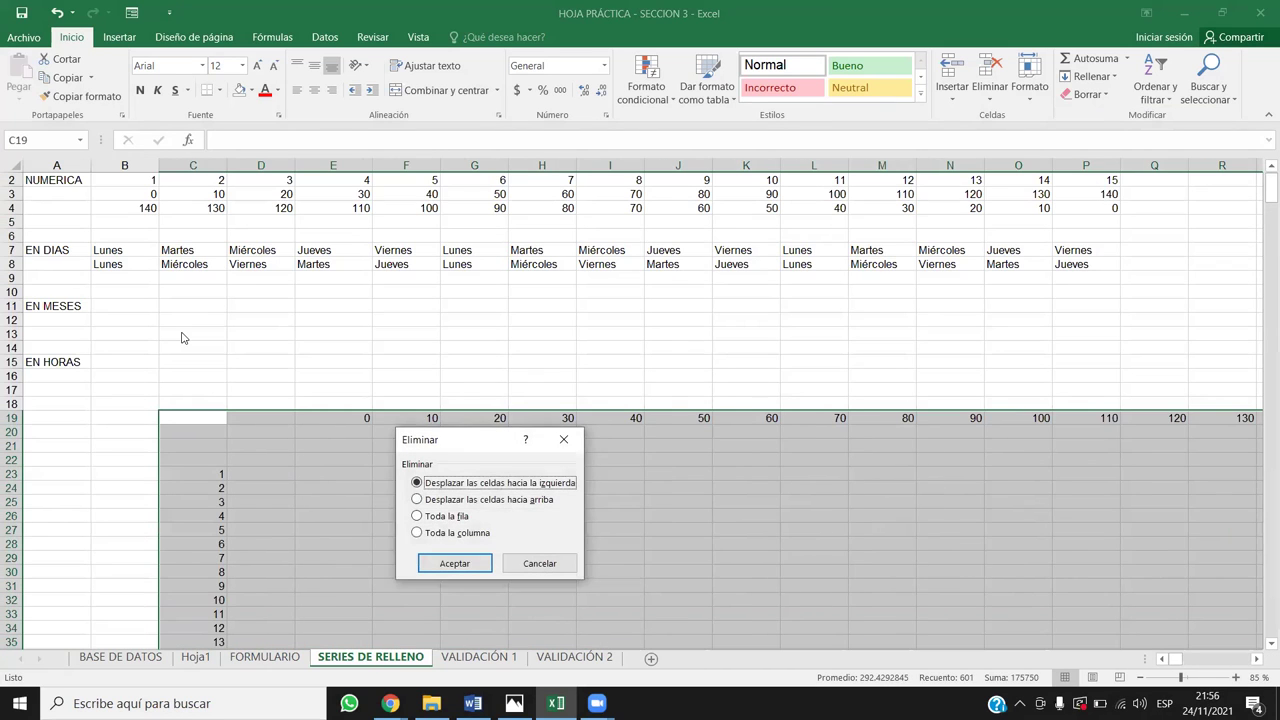
key("Down")
key("Down")
key("Down")
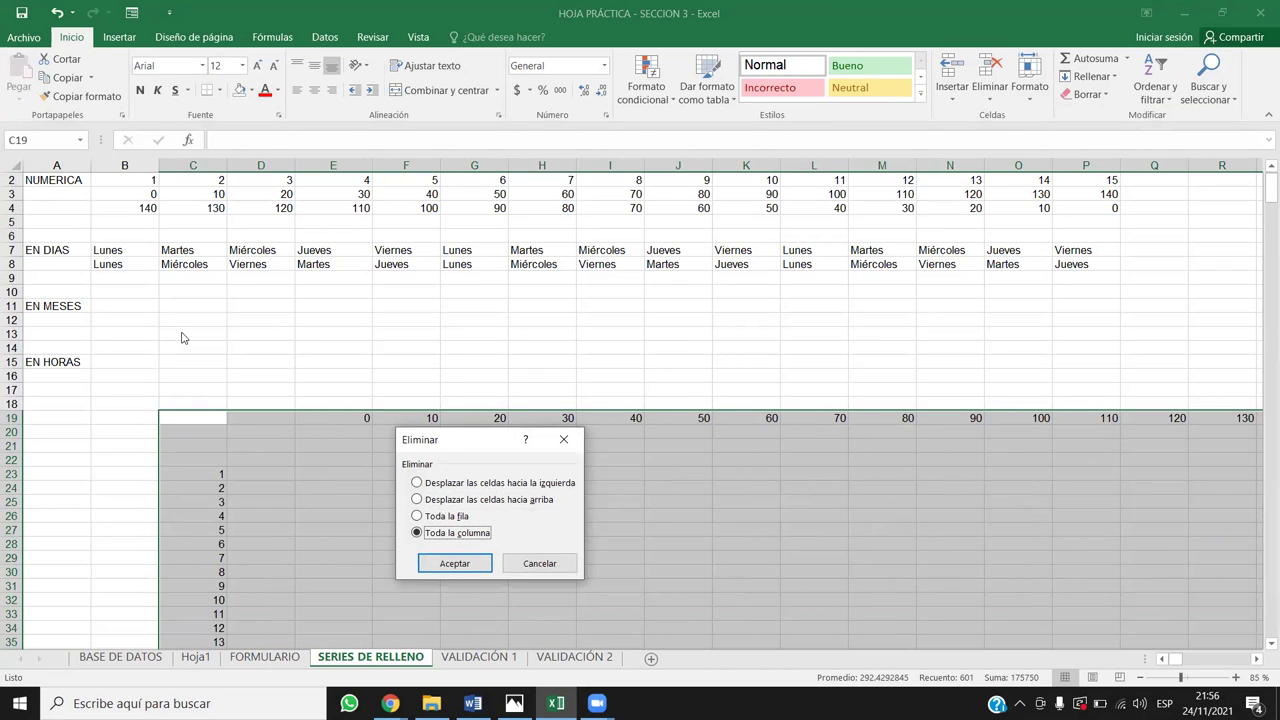
key("Up")
key("Up")
key("Up")
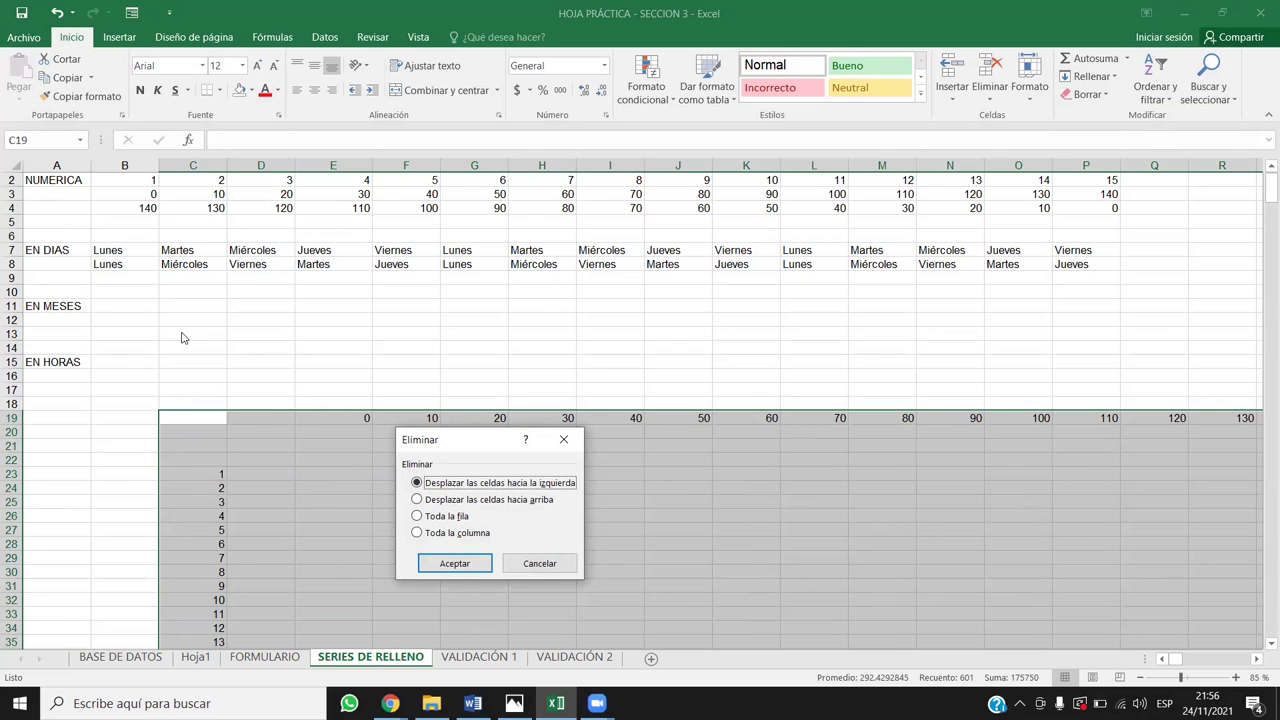
key("Escape")
Clear the contents of the selected practice block and go to B11 beside EN MESES
key("Delete")
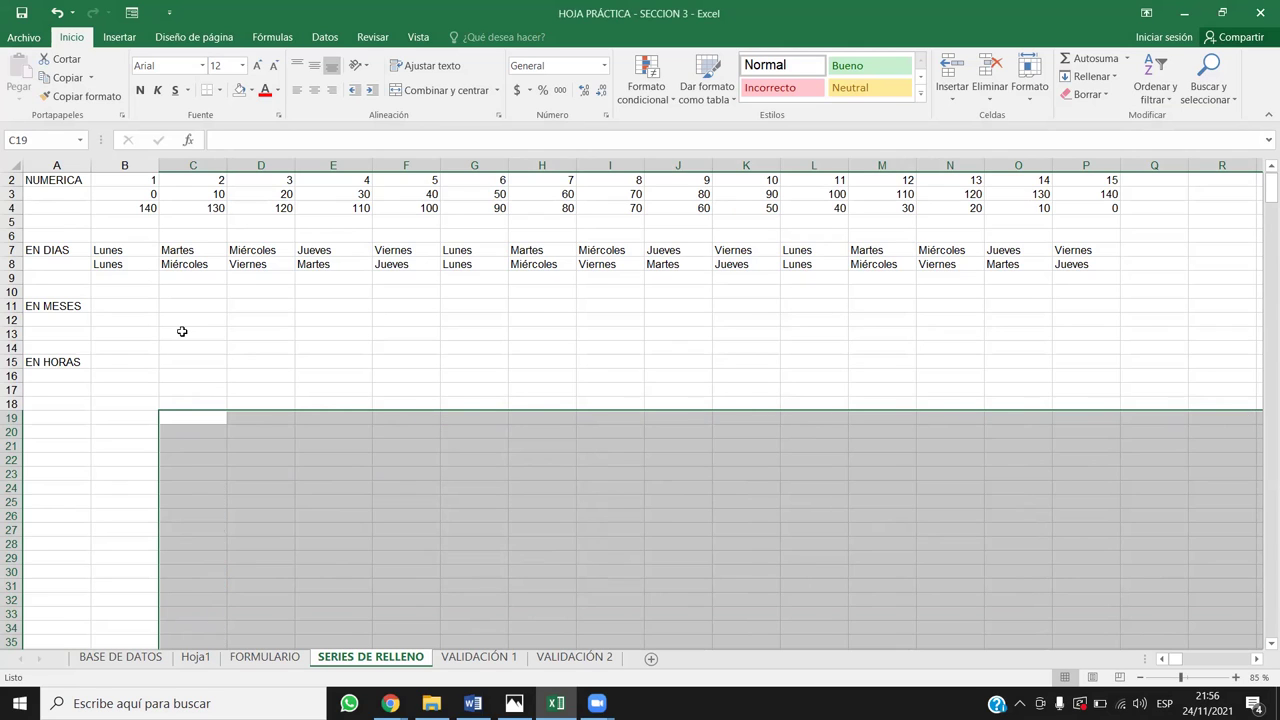
key("Up")
key("Up")
key("Up")
key("Up")
key("Up")
key("Up")
key("Up")
key("Up")
key("Up")
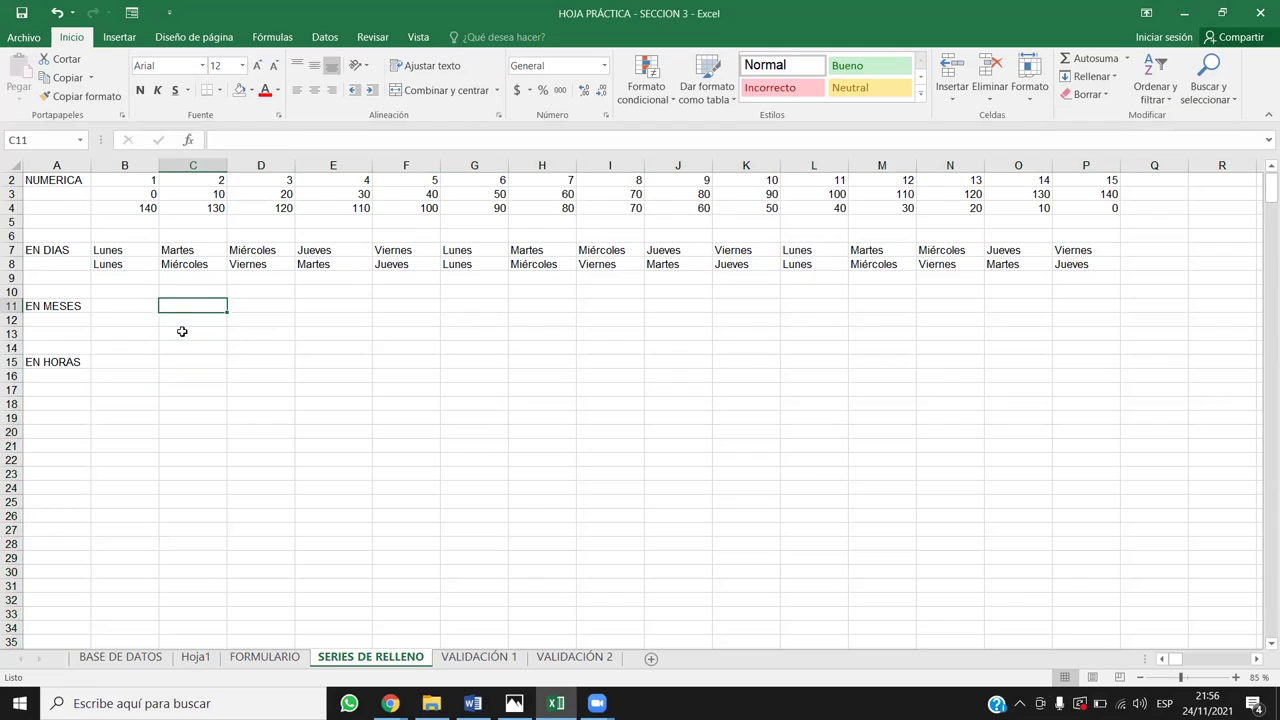
key("Left")
key("Down")
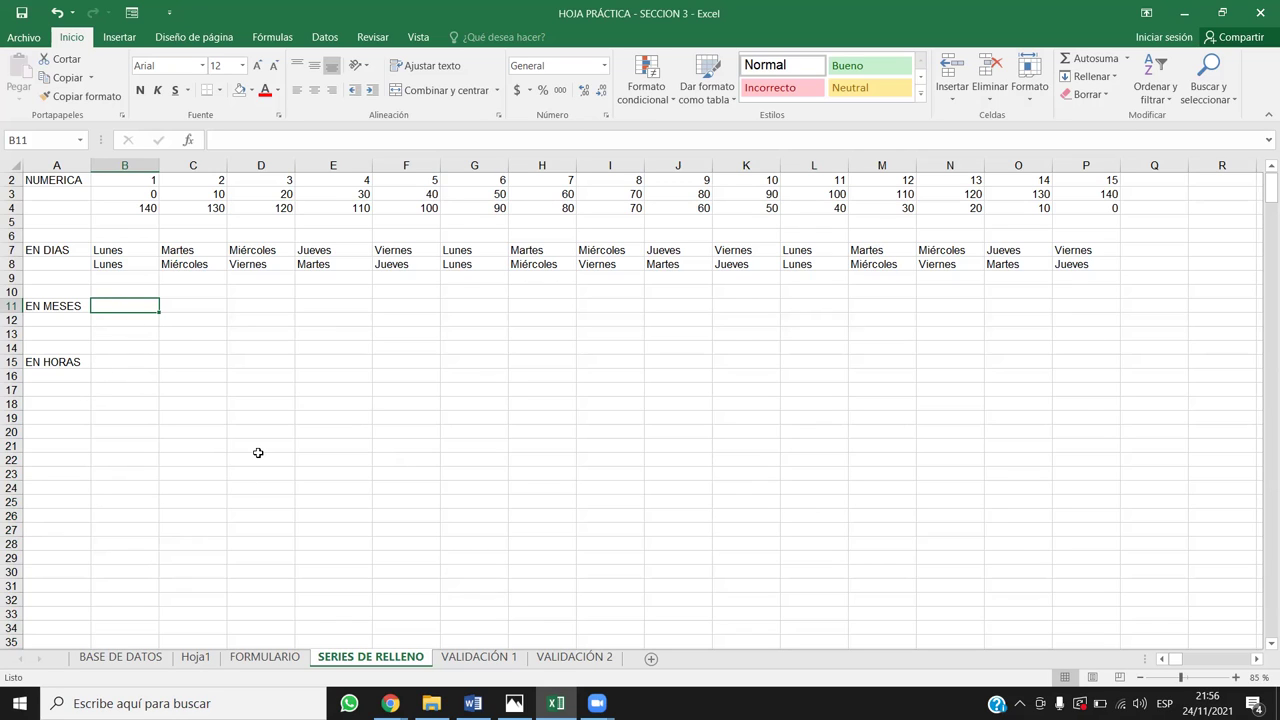
Enter Enero in B11 and autofill the months across row 11 to O11
type("Enero")
key("Return")
left_click(147, 305)
left_click_drag(158, 312, 1040, 316)
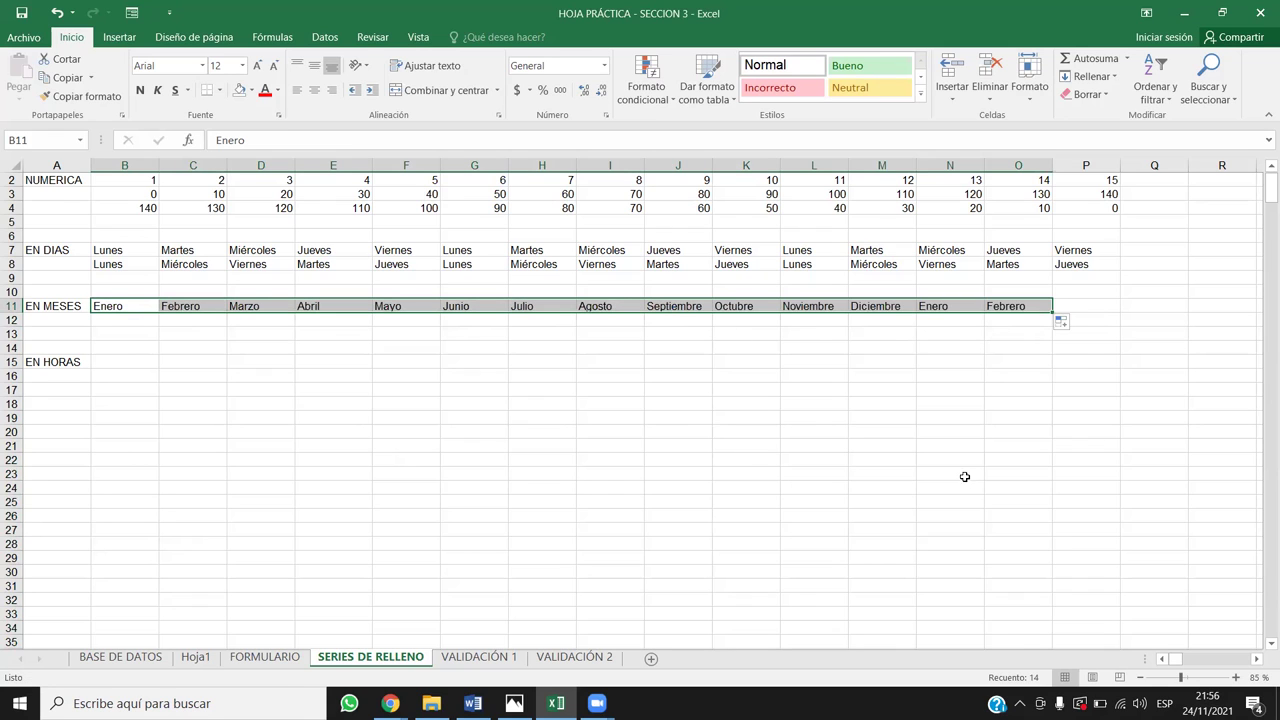
Clear the repeated Enero and Febrero after Diciembre in row 11 and check the remaining months from Enero to Diciembre
left_click(903, 305)
left_click_drag(920, 306, 1112, 318)
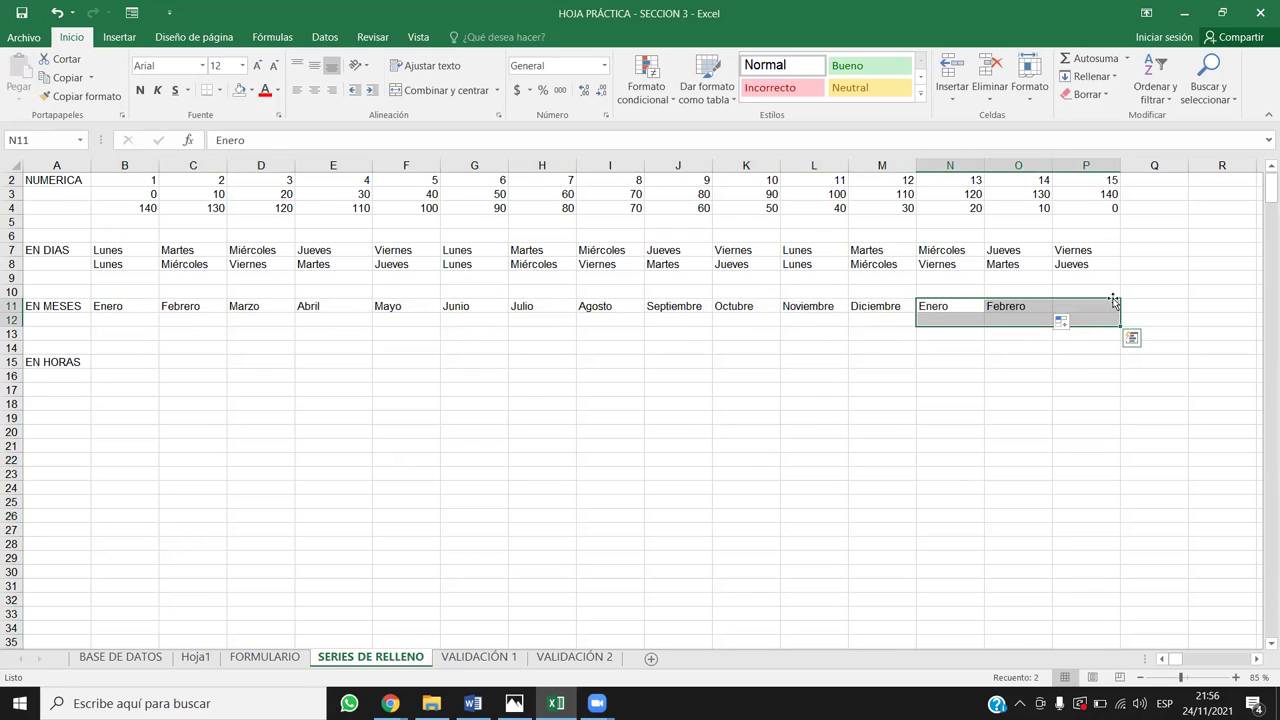
key("Delete")
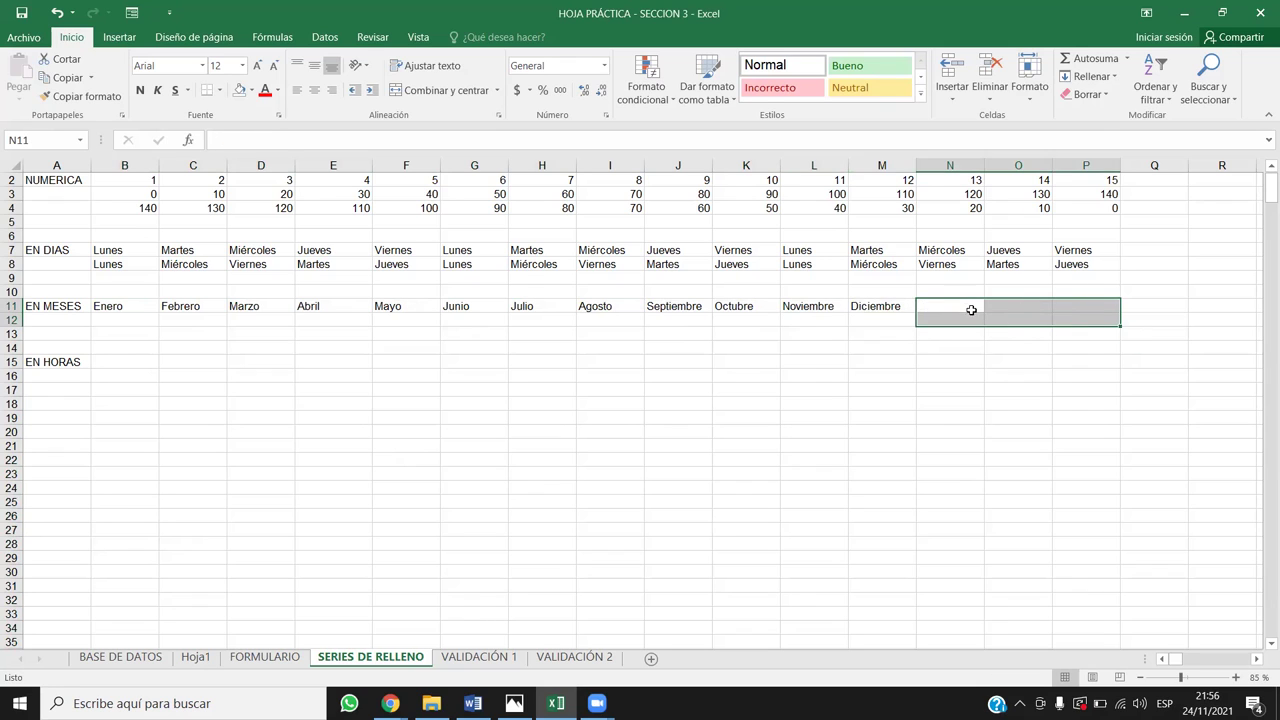
left_click(880, 308)
left_click_drag(891, 302, 135, 306)
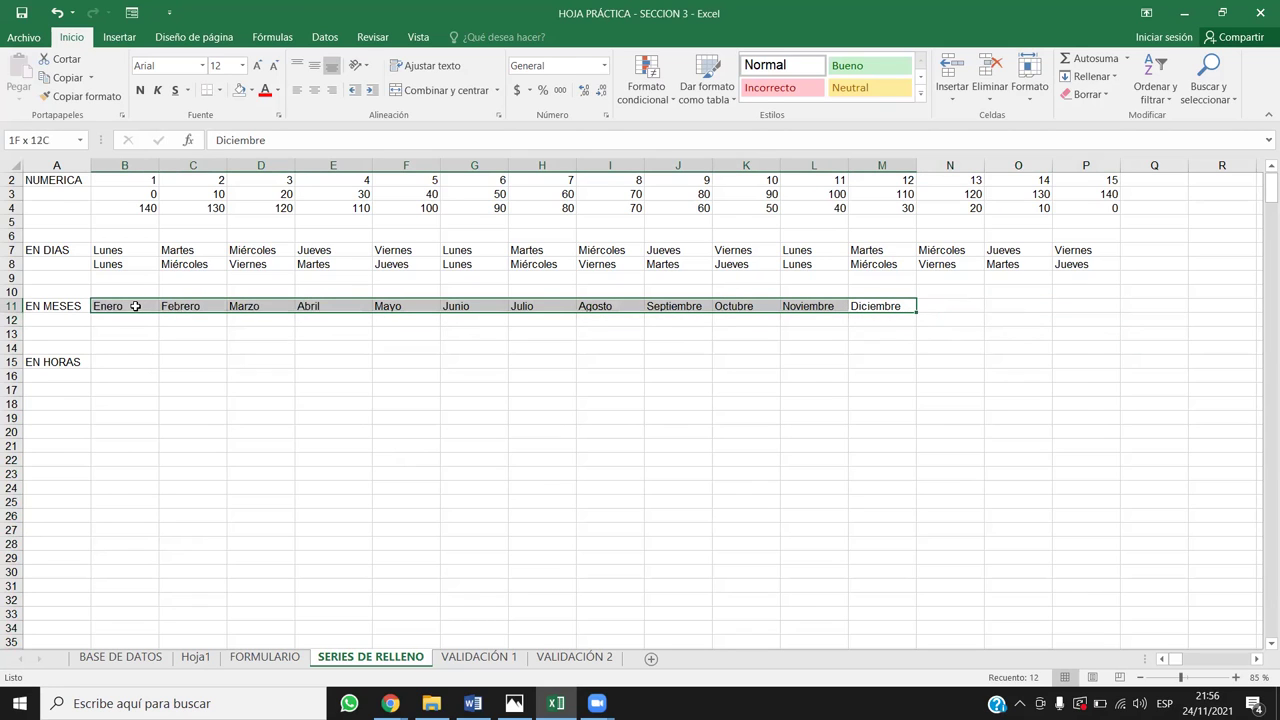
left_click(814, 403)
Enter diciembre in B12 and noviembre in C12, and autofill the months in descending order across to M12
left_click(143, 323)
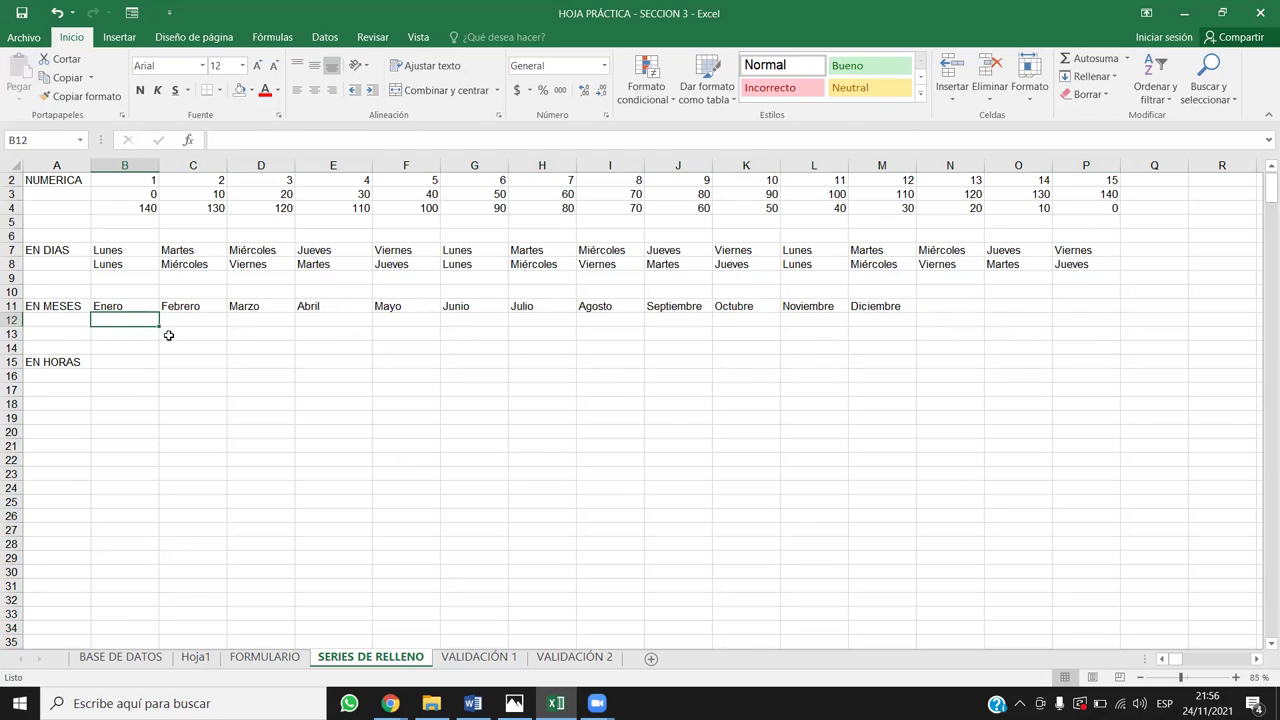
type("diciembre")
key("Tab")
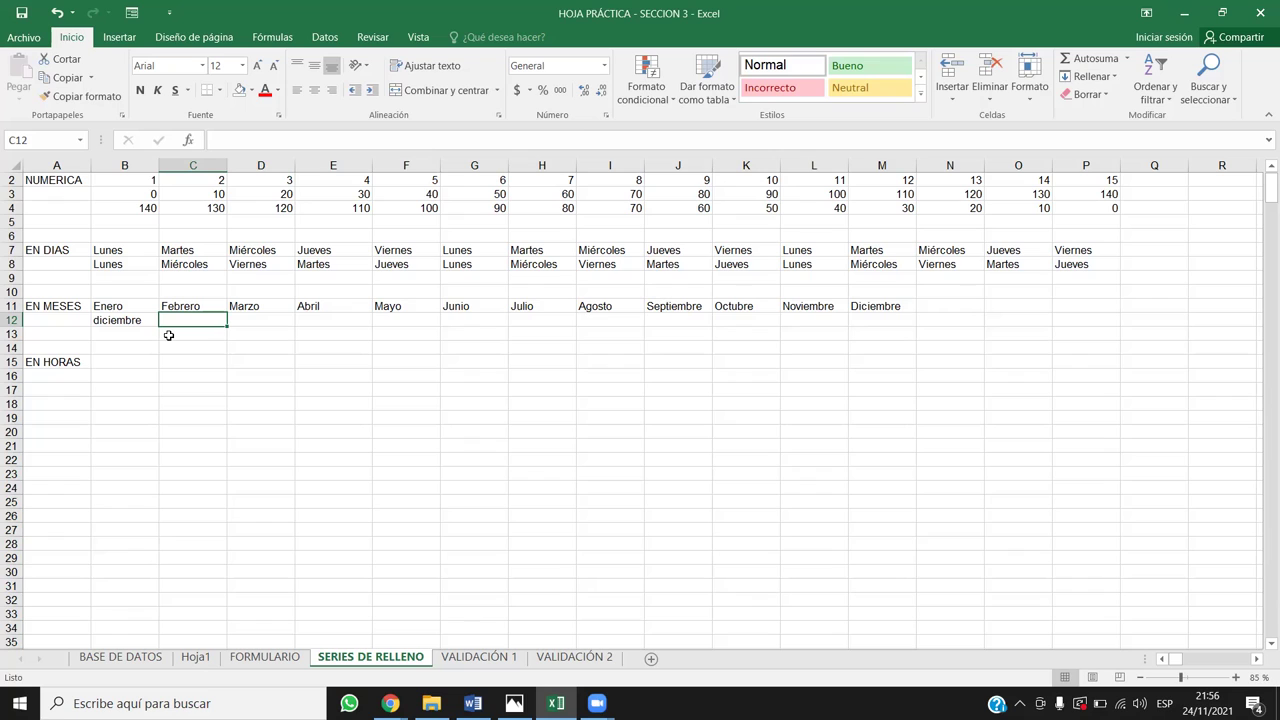
type("noviembre")
key("Return")
left_click_drag(145, 319, 885, 318)
left_click(794, 430)
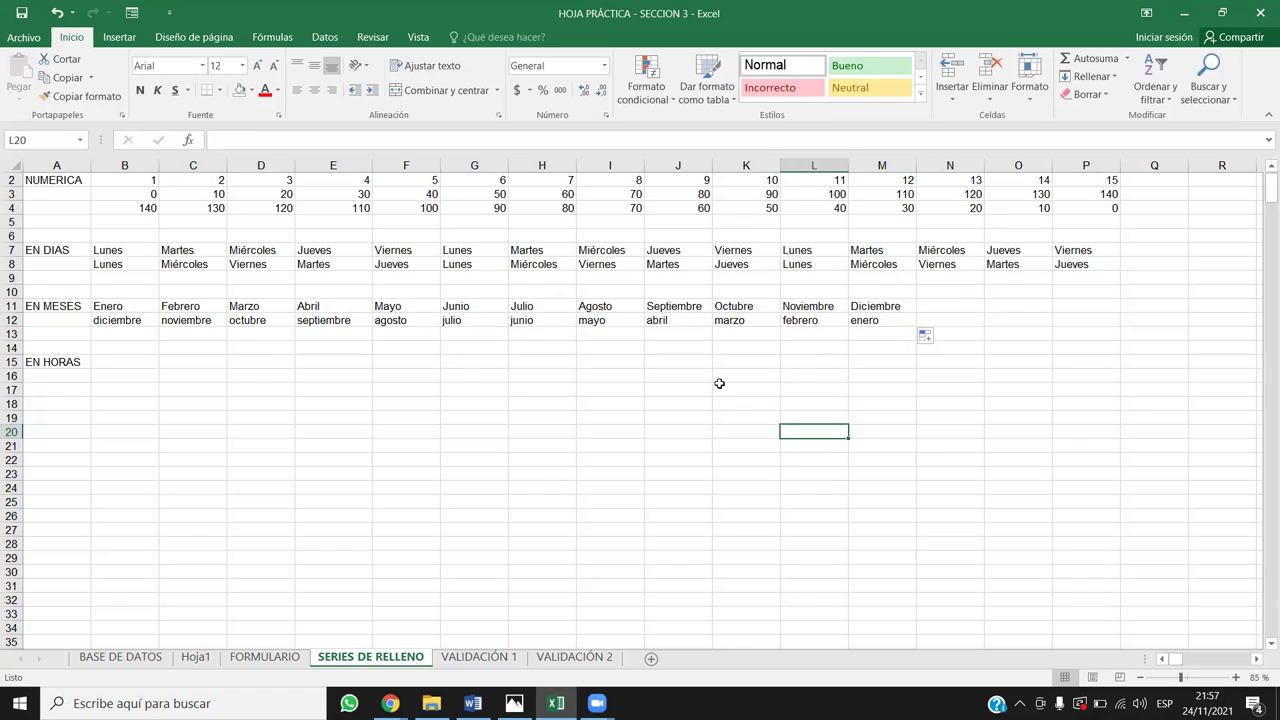
Open the autofill options of the descending month series in row 12
left_click_drag(348, 264, 720, 250)
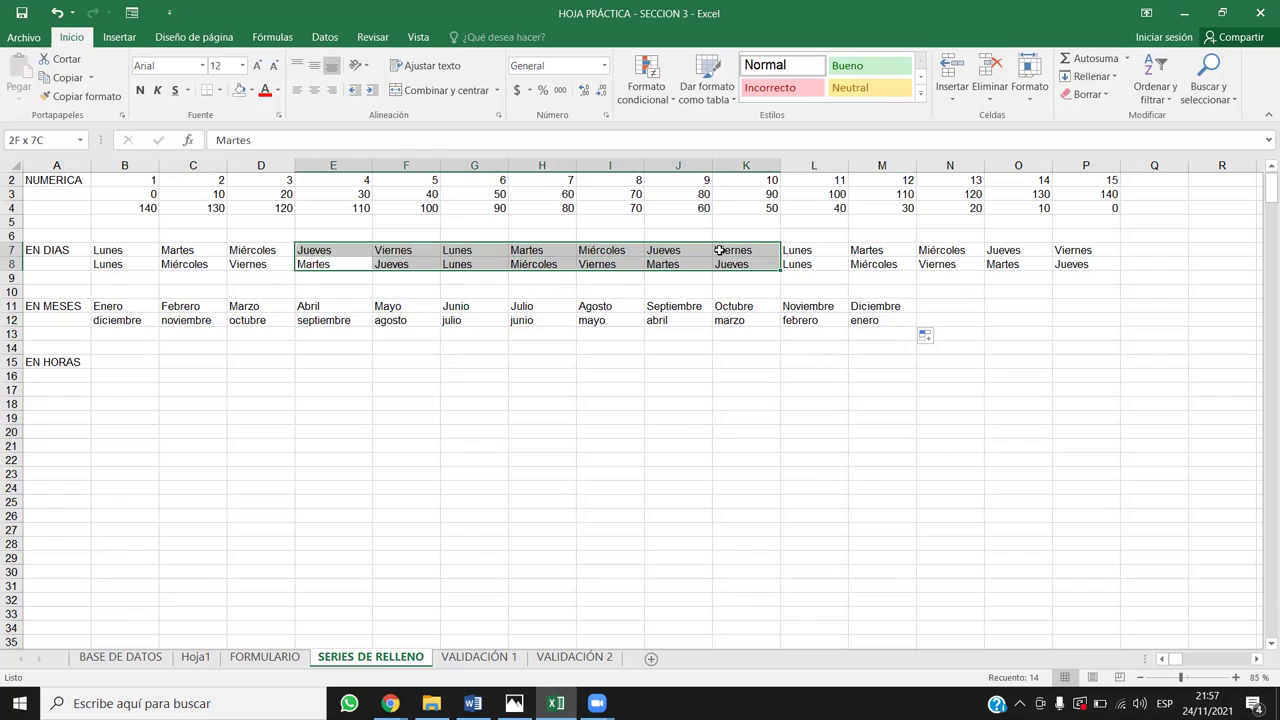
left_click(925, 336)
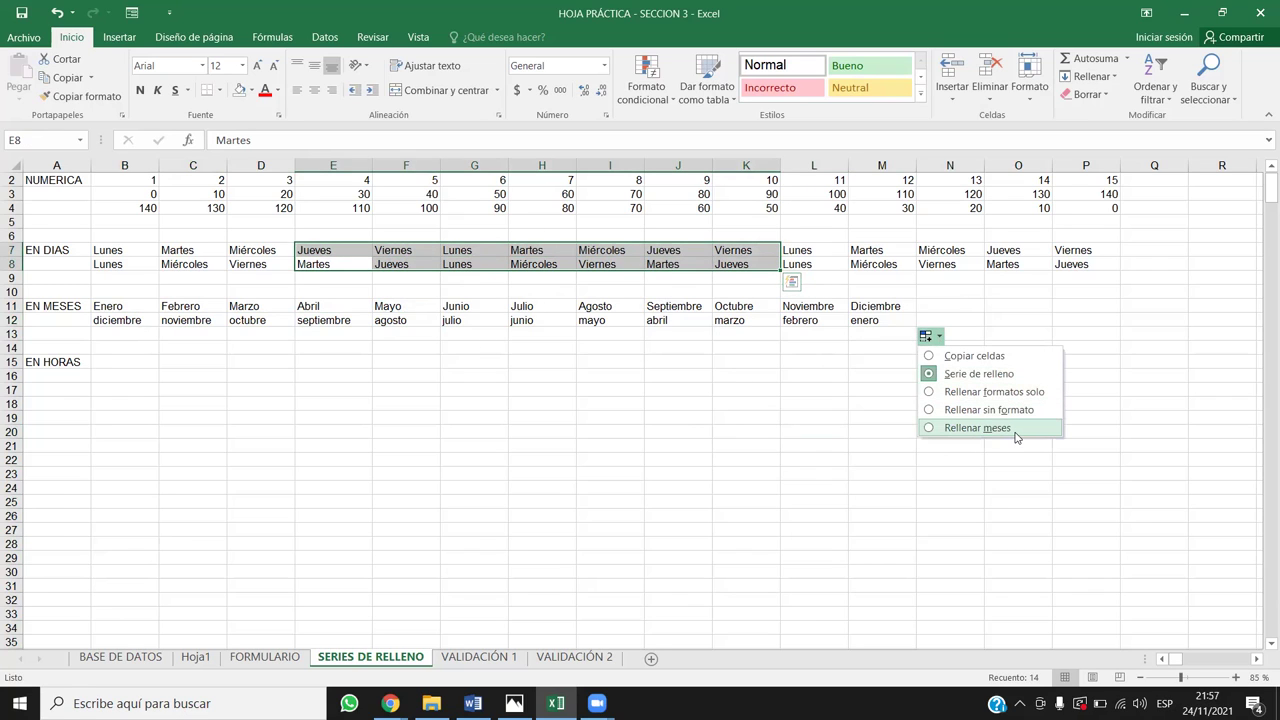